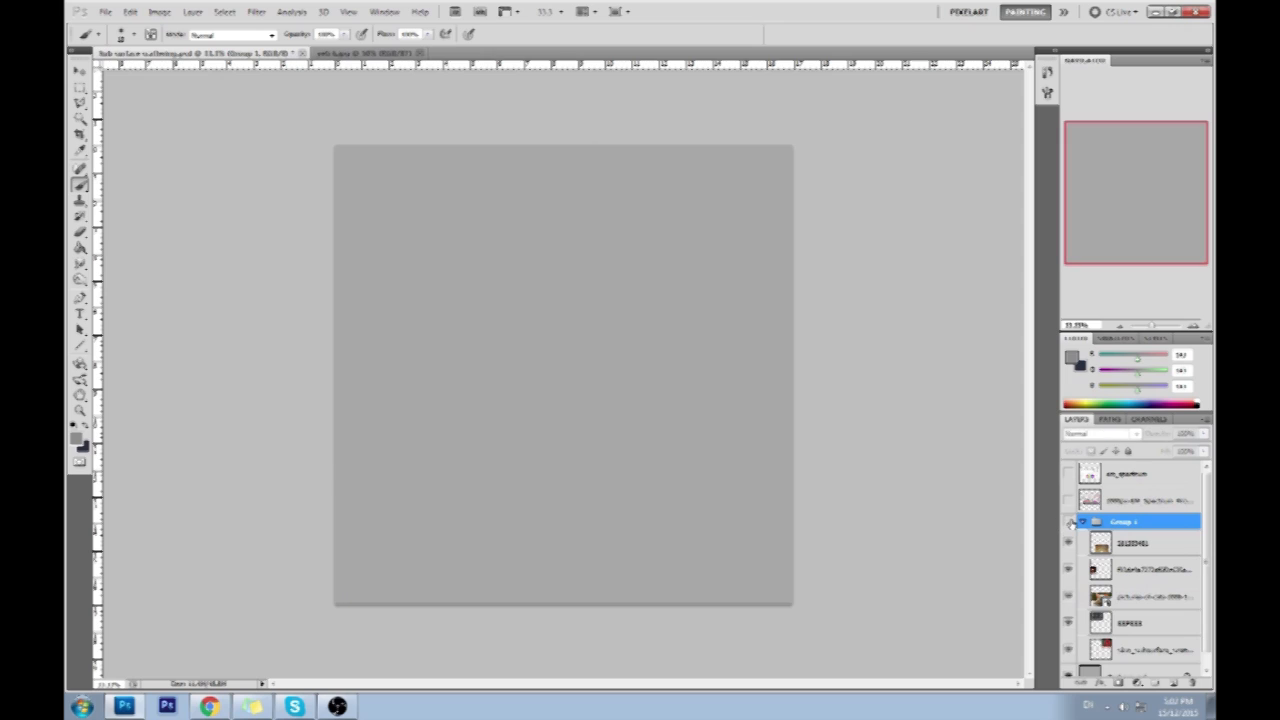
Show the em_spectrum layer and add a new empty layer directly above it.
click(1068, 474)
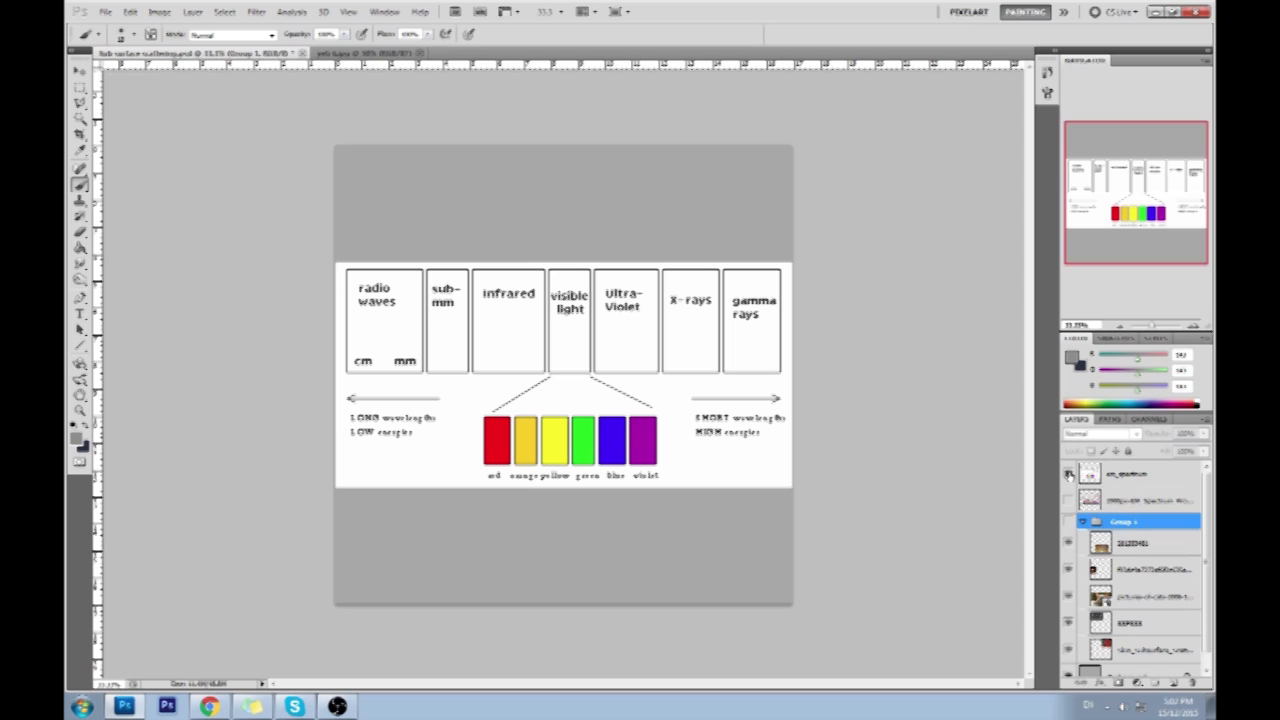
click(1132, 476)
click(1177, 684)
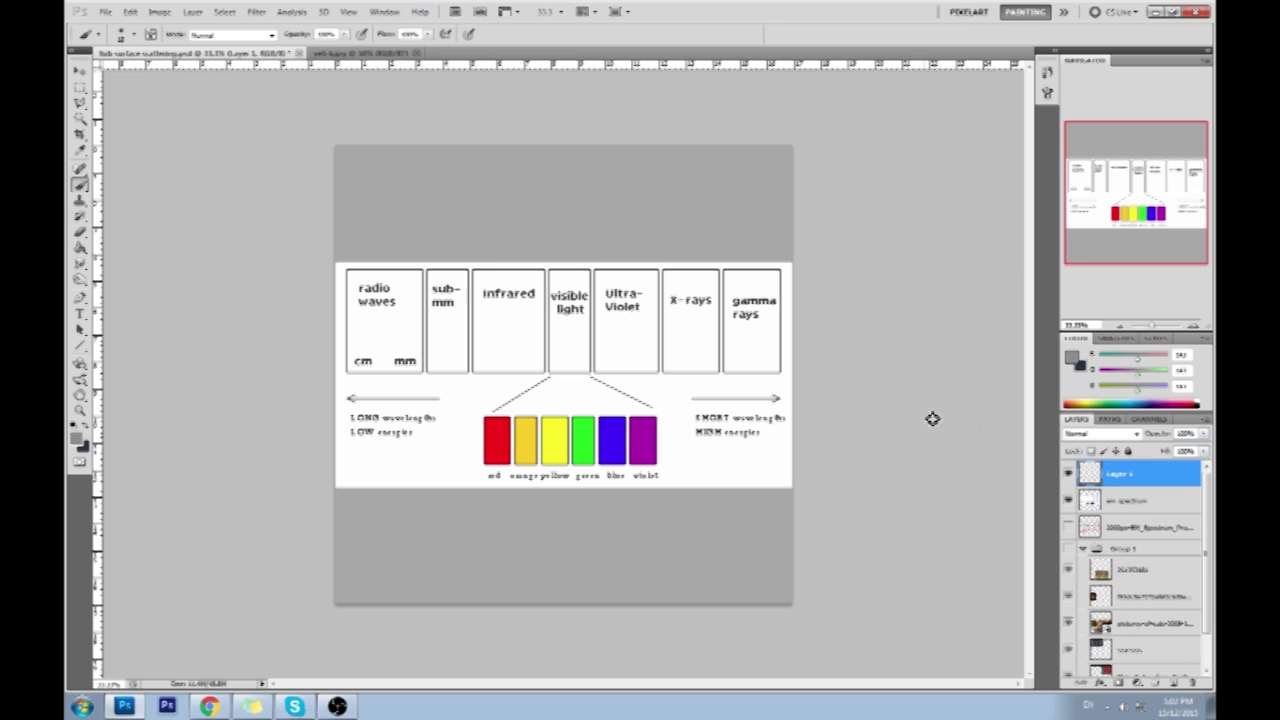
Set the foreground colour to dark grey and sketch a tilted rectangular slab above the spectrum chart.
mouse_move(603, 175)
mouse_down()
mouse_move(589, 211)
mouse_move(583, 183)
mouse_move(556, 214)
mouse_up()
key(ctrl+z)
click(1073, 358)
drag(1007, 366, 877, 375)
click(1192, 228)
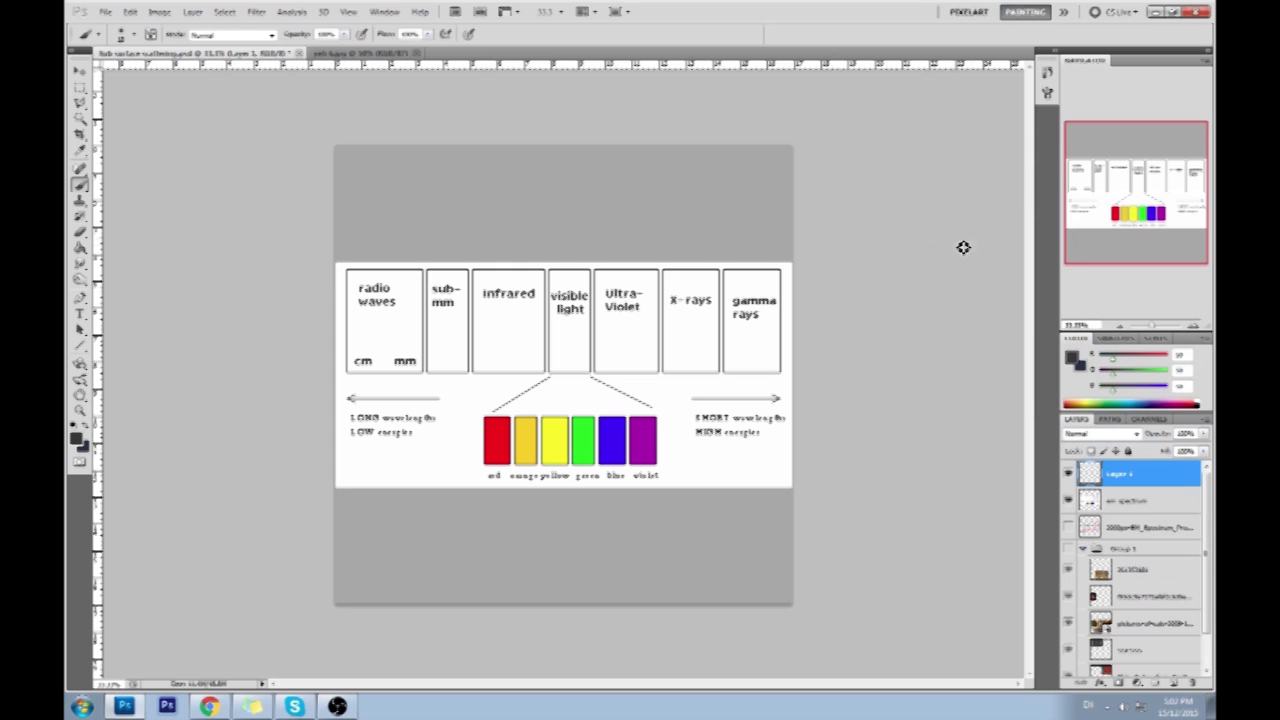
mouse_move(534, 234)
mouse_down()
mouse_move(604, 207)
mouse_move(551, 262)
mouse_move(533, 236)
mouse_up()
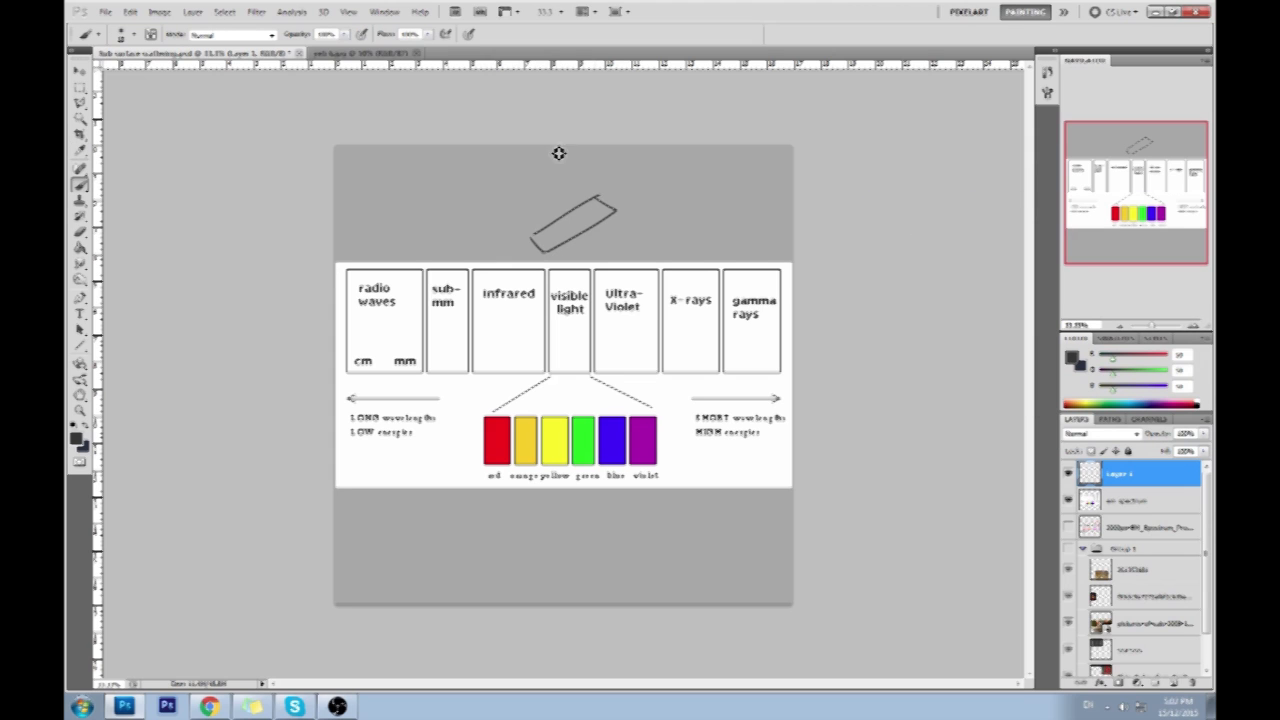
Draw incoming light rays at the slab, with two arrows bouncing upward, one passing through, and a bold arrow pointing at its exit.
mouse_move(490, 172)
mouse_down()
mouse_move(568, 216)
mouse_move(551, 158)
mouse_move(567, 167)
mouse_up()
mouse_move(471, 180)
mouse_down()
mouse_move(588, 259)
mouse_move(613, 248)
mouse_up()
drag(636, 245, 613, 249)
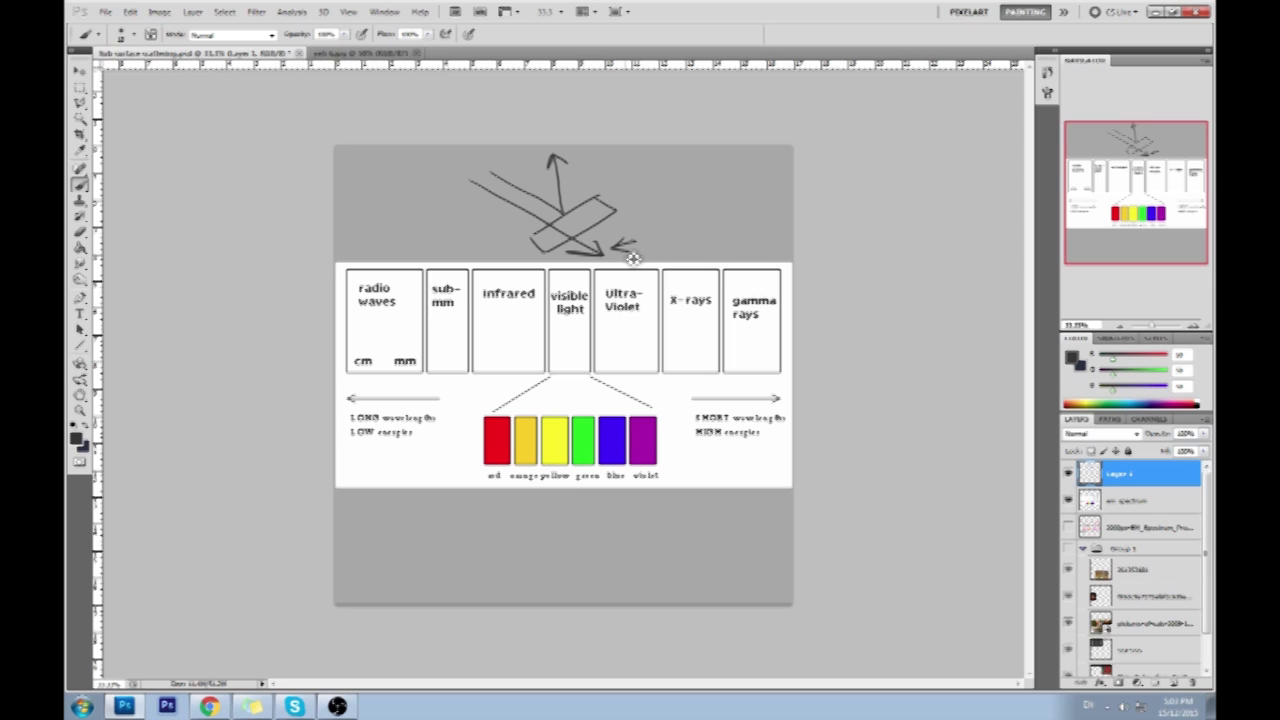
mouse_move(618, 248)
mouse_down()
mouse_move(660, 249)
mouse_move(624, 246)
mouse_up()
drag(609, 259, 606, 245)
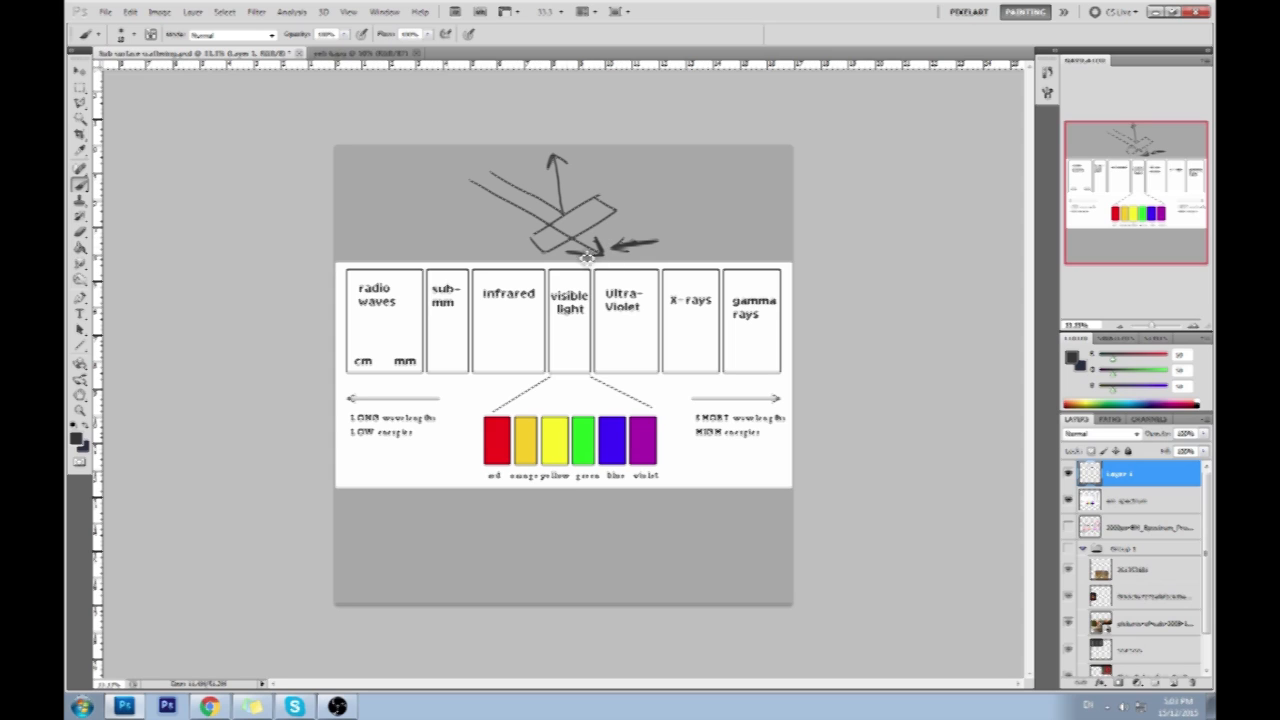
mouse_move(538, 175)
mouse_down()
mouse_move(602, 226)
mouse_move(606, 172)
mouse_up()
drag(582, 222, 612, 206)
Sketch a long bone with a small arrow pointing at it, plus a rectangular plate with corner tabs below it.
mouse_move(704, 178)
mouse_down()
mouse_move(723, 174)
mouse_move(642, 228)
mouse_up()
drag(723, 183, 646, 232)
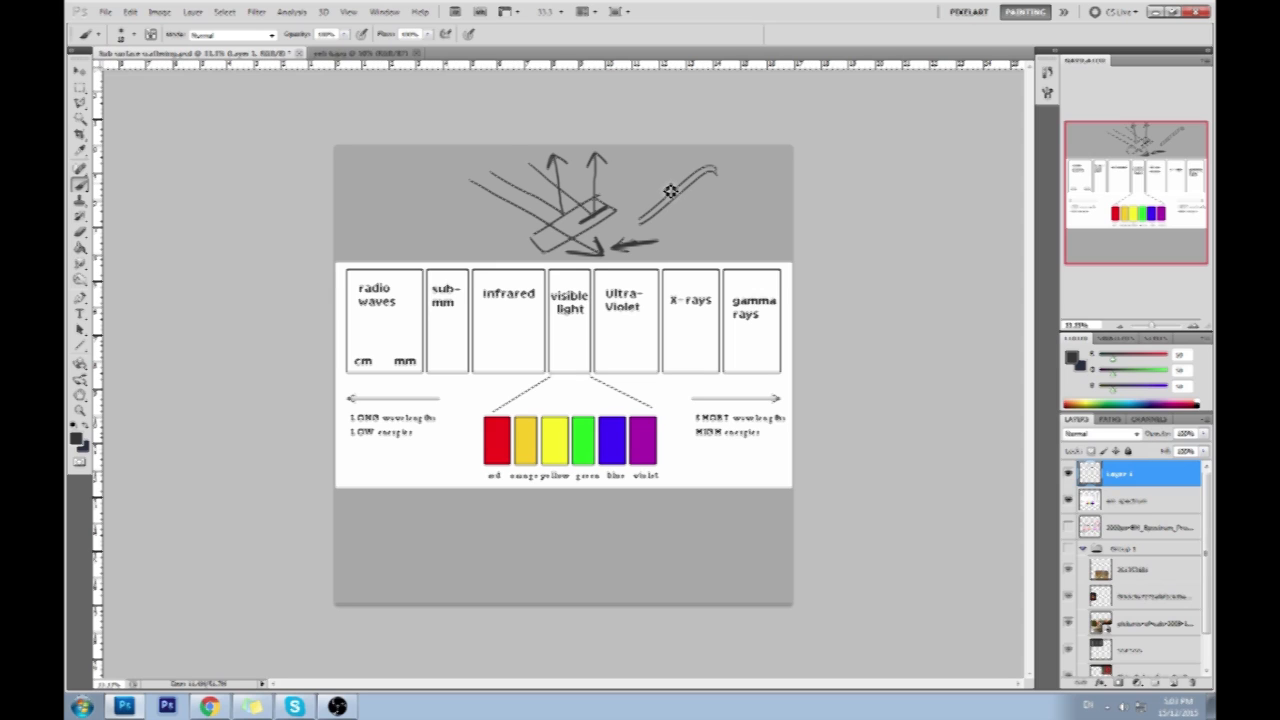
drag(690, 160, 703, 174)
drag(639, 219, 641, 226)
drag(718, 162, 720, 174)
drag(726, 168, 760, 158)
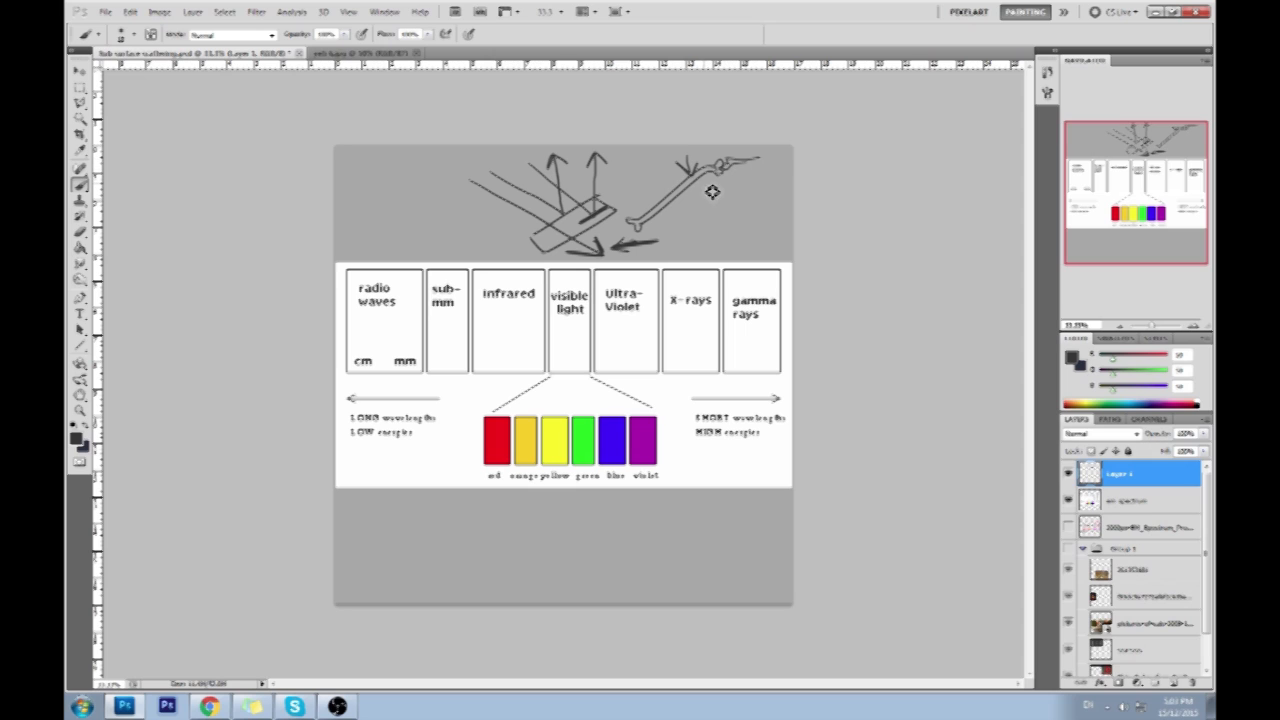
mouse_move(704, 208)
mouse_down()
mouse_move(782, 221)
mouse_move(732, 258)
mouse_move(705, 216)
mouse_move(711, 226)
mouse_move(784, 212)
mouse_up()
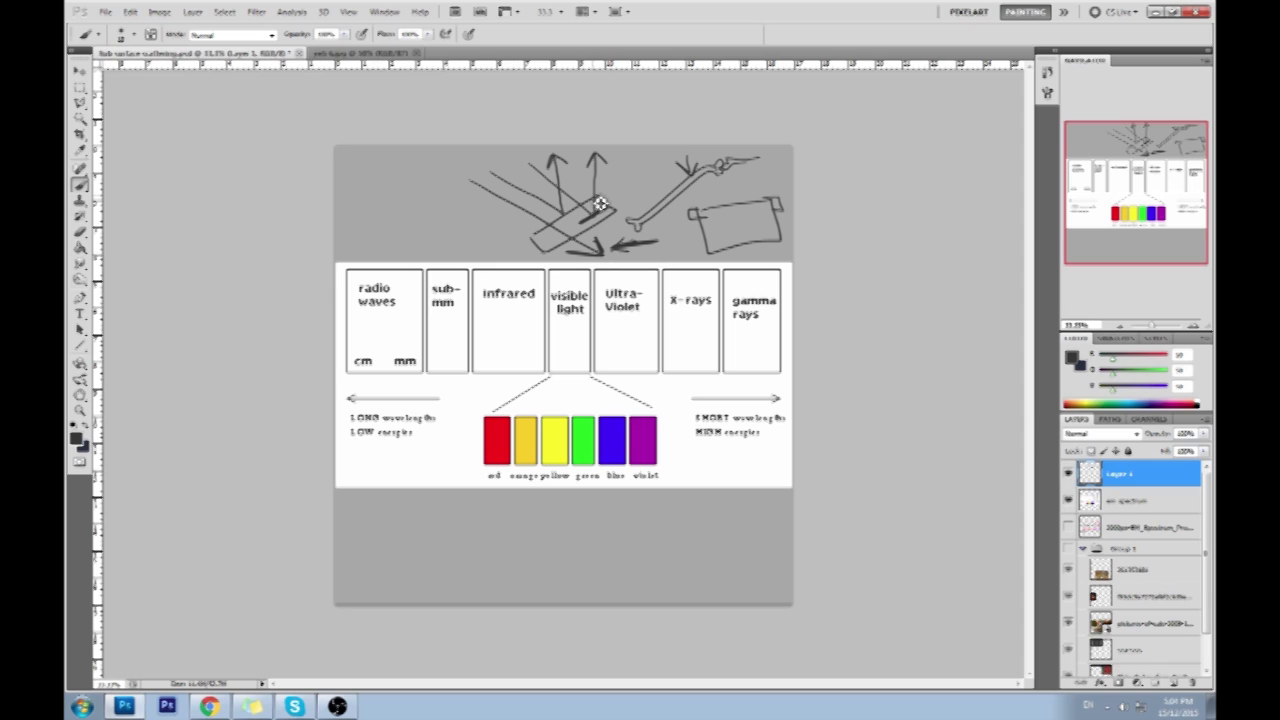
mouse_move(579, 181)
mouse_down()
mouse_move(576, 200)
mouse_move(555, 170)
mouse_move(586, 175)
mouse_up()
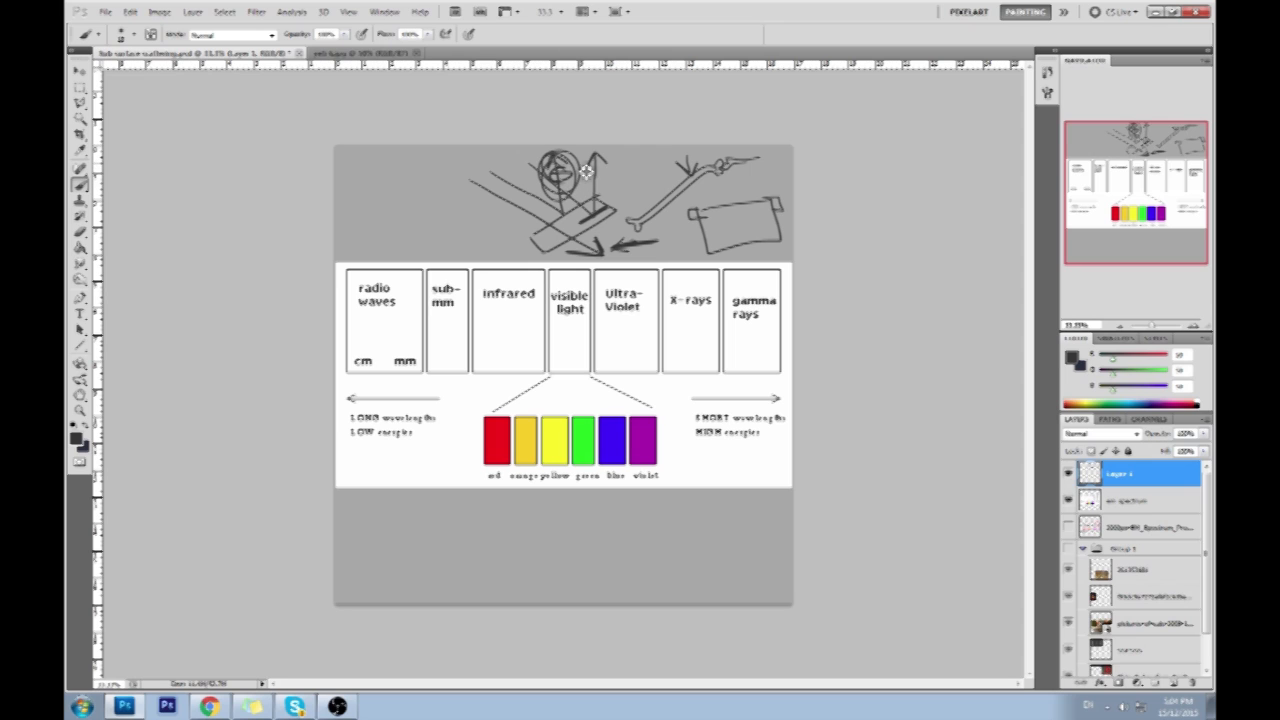
key(ctrl+z)
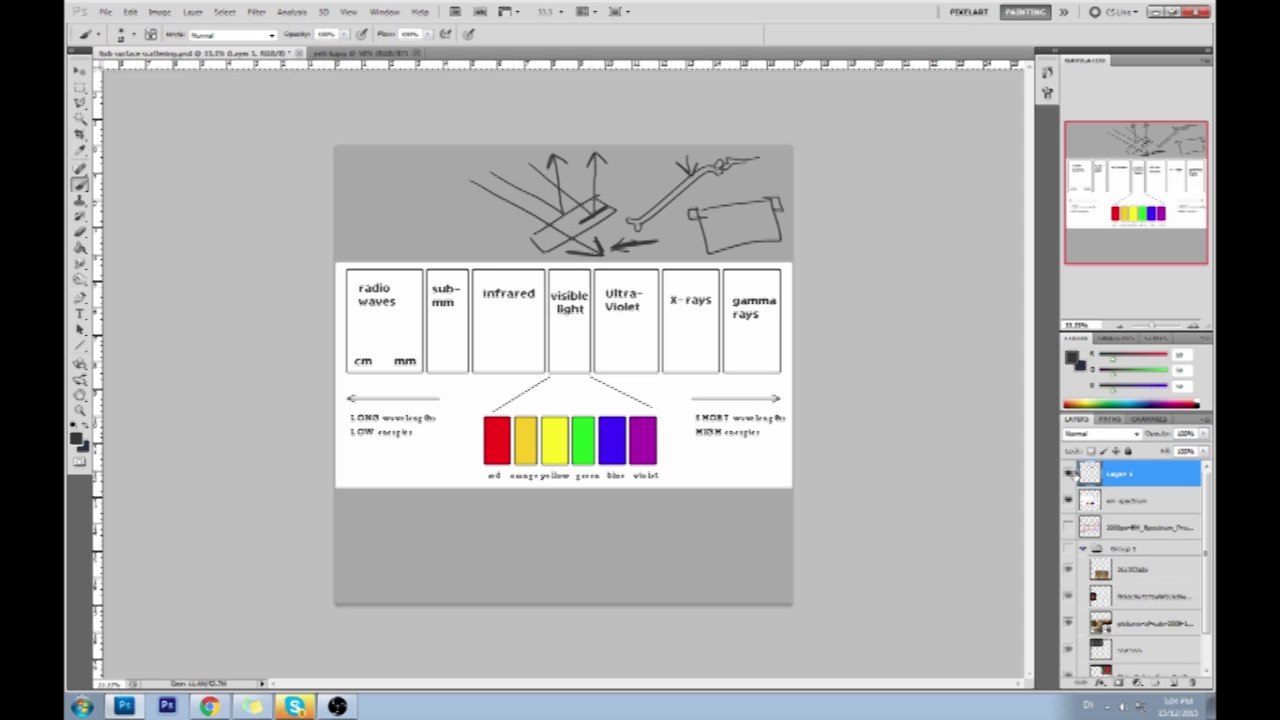
Hide the sketch layer and the em_spectrum layer, and show the Group 1 reference photos.
click(1068, 473)
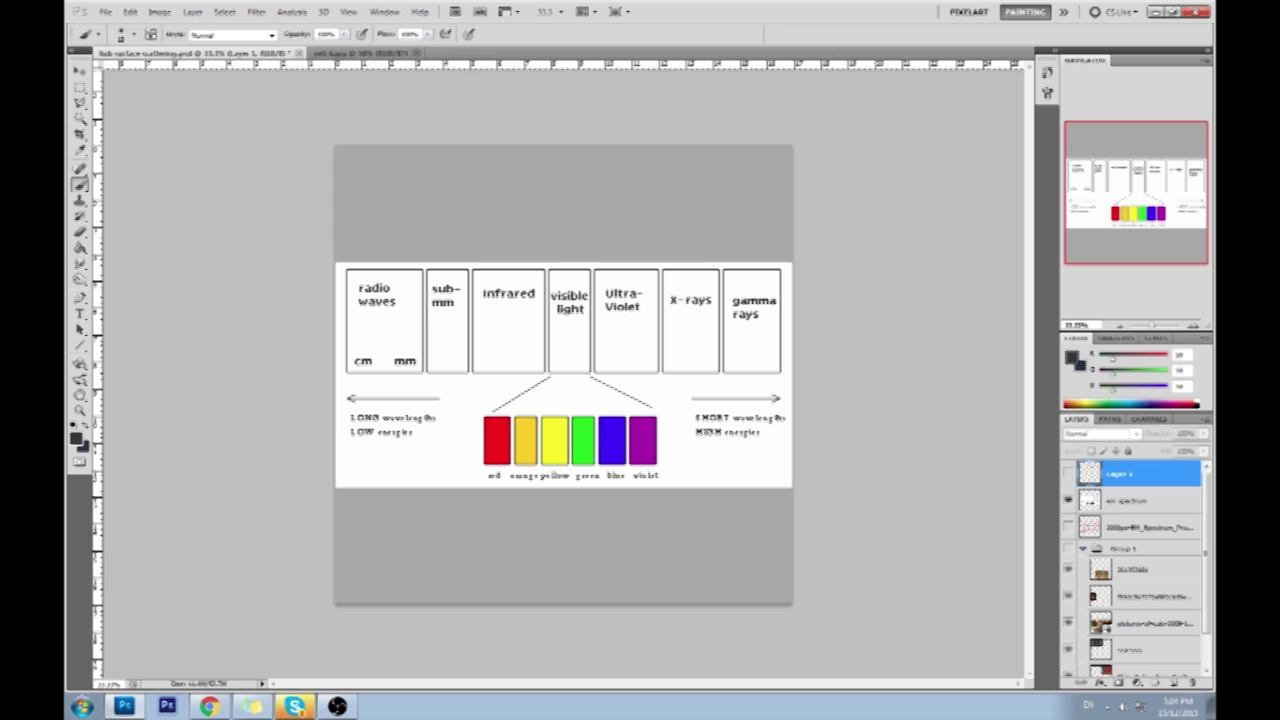
click(1068, 500)
click(1068, 548)
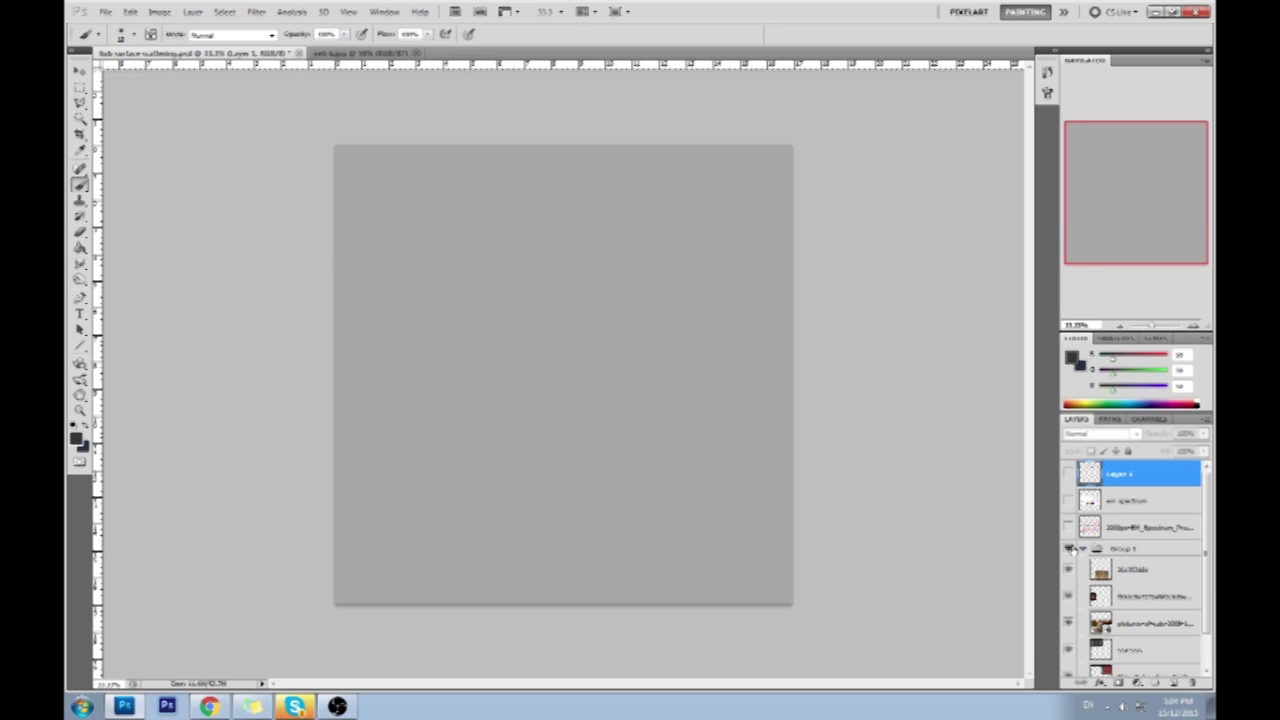
click(1140, 575)
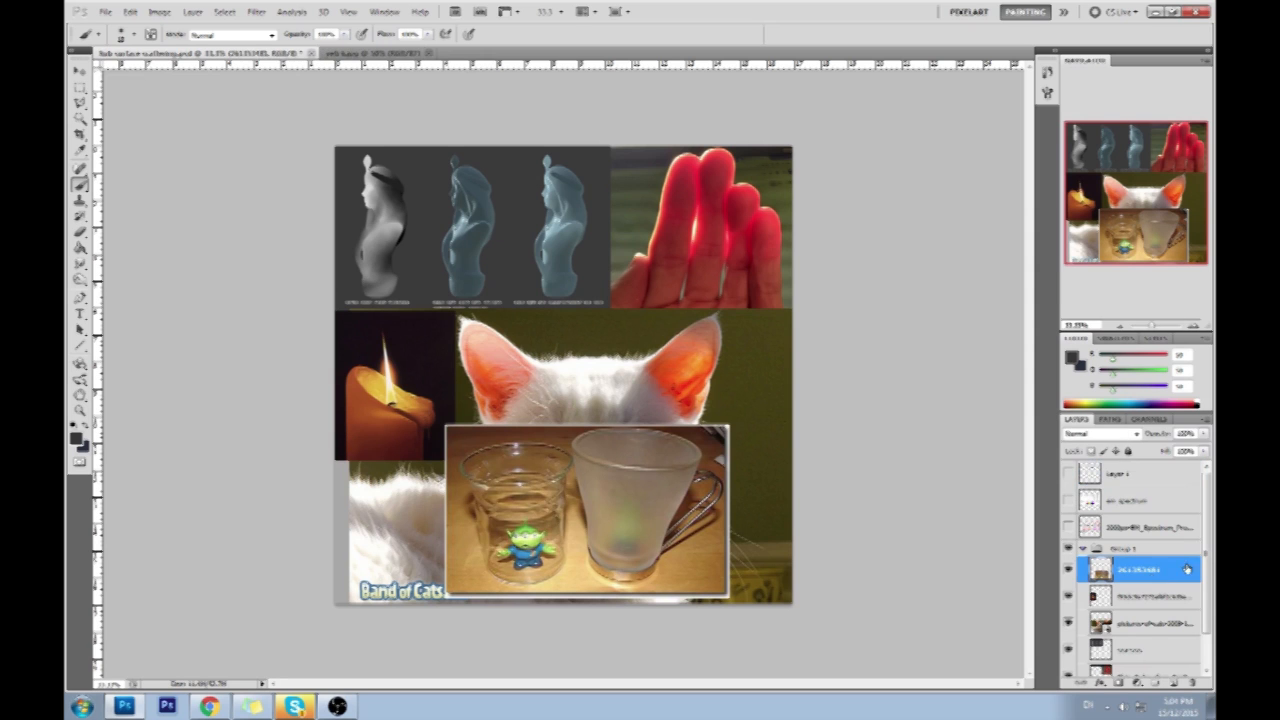
drag(663, 505, 617, 471)
key(ctrl+alt+z)
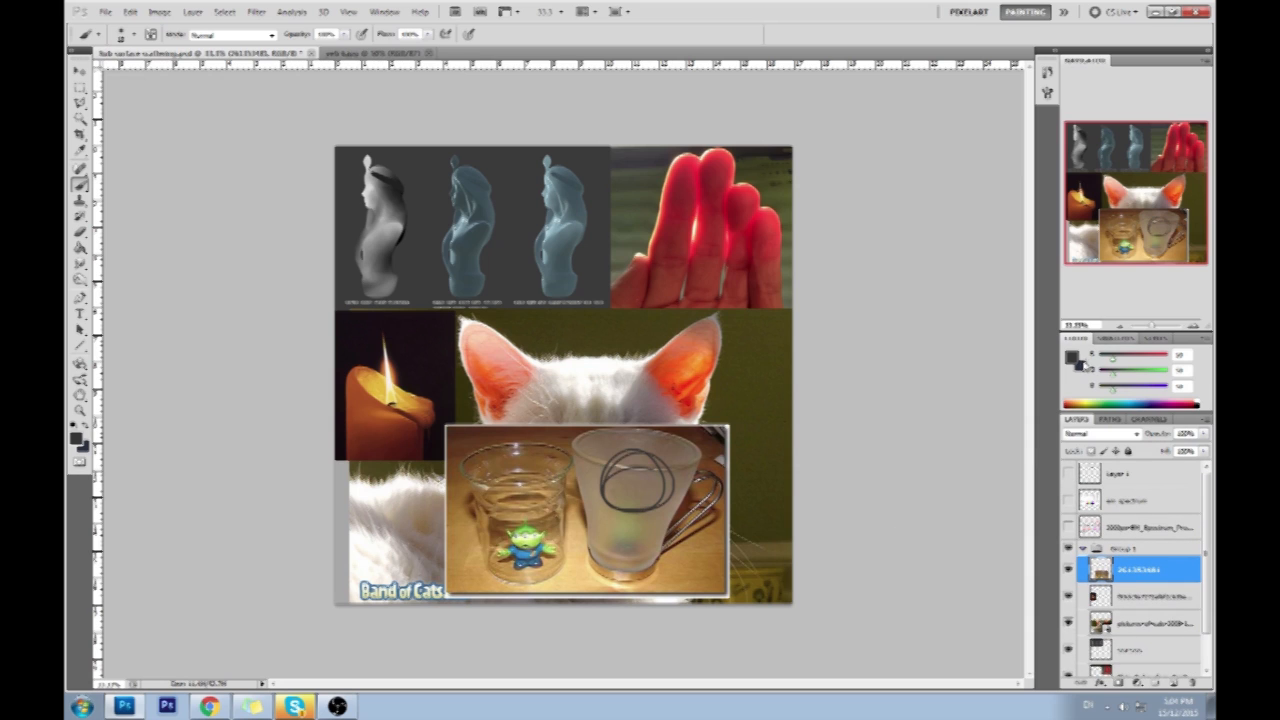
key(ctrl+alt+z)
Set the foreground colour to white and select the layer with the photo of the two glasses.
click(1072, 357)
click(880, 237)
click(1170, 232)
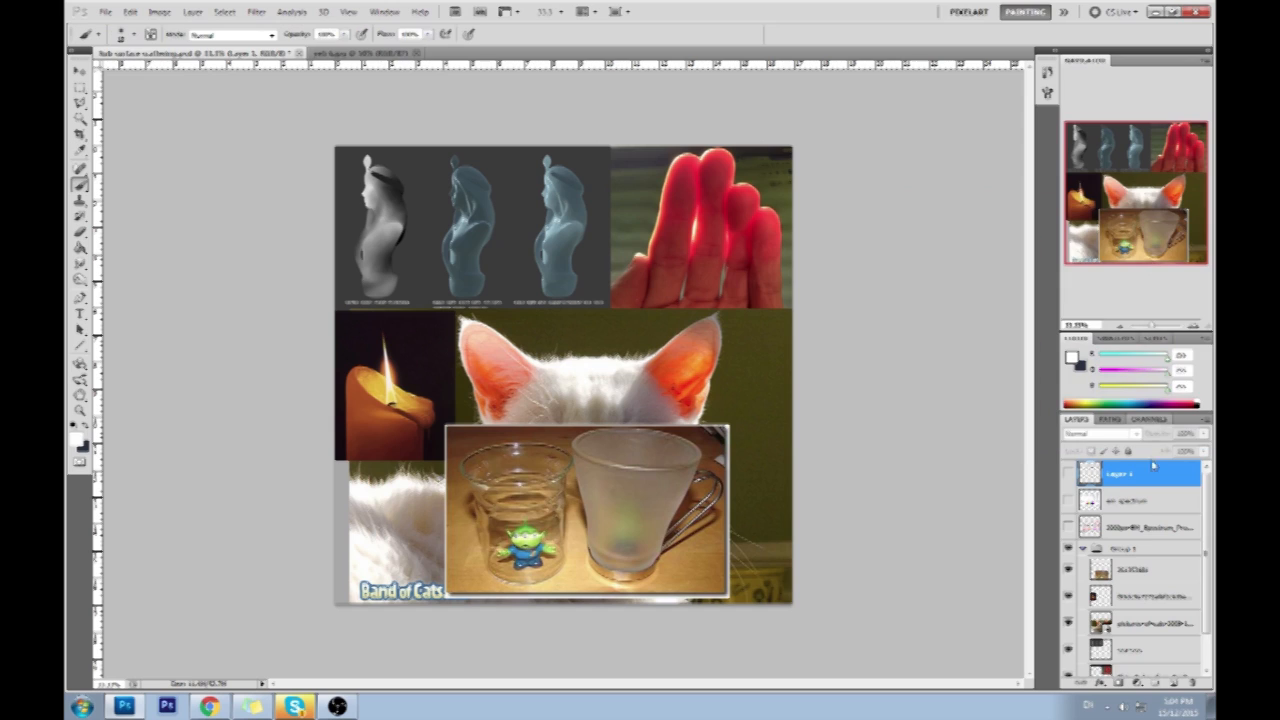
click(1133, 570)
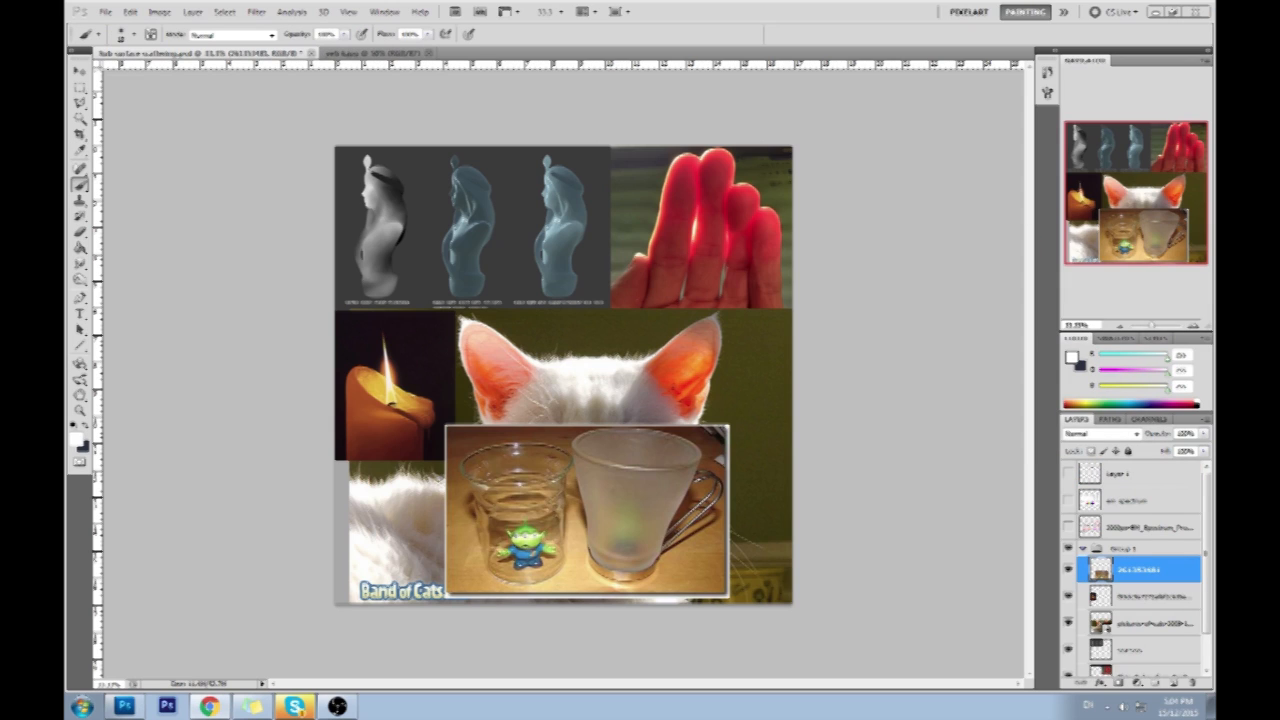
Mark the frosted mug's side and rim and the clear glass with temporary white strokes, undoing each one.
drag(666, 457, 697, 487)
key(ctrl+z)
drag(550, 466, 476, 486)
key(ctrl+z)
mouse_move(650, 448)
mouse_down()
mouse_move(692, 475)
mouse_move(682, 444)
mouse_up()
key(ctrl+z)
mouse_move(703, 388)
mouse_down()
mouse_move(664, 482)
mouse_move(690, 460)
mouse_move(673, 460)
mouse_up()
key(ctrl+z)
key(ctrl+z)
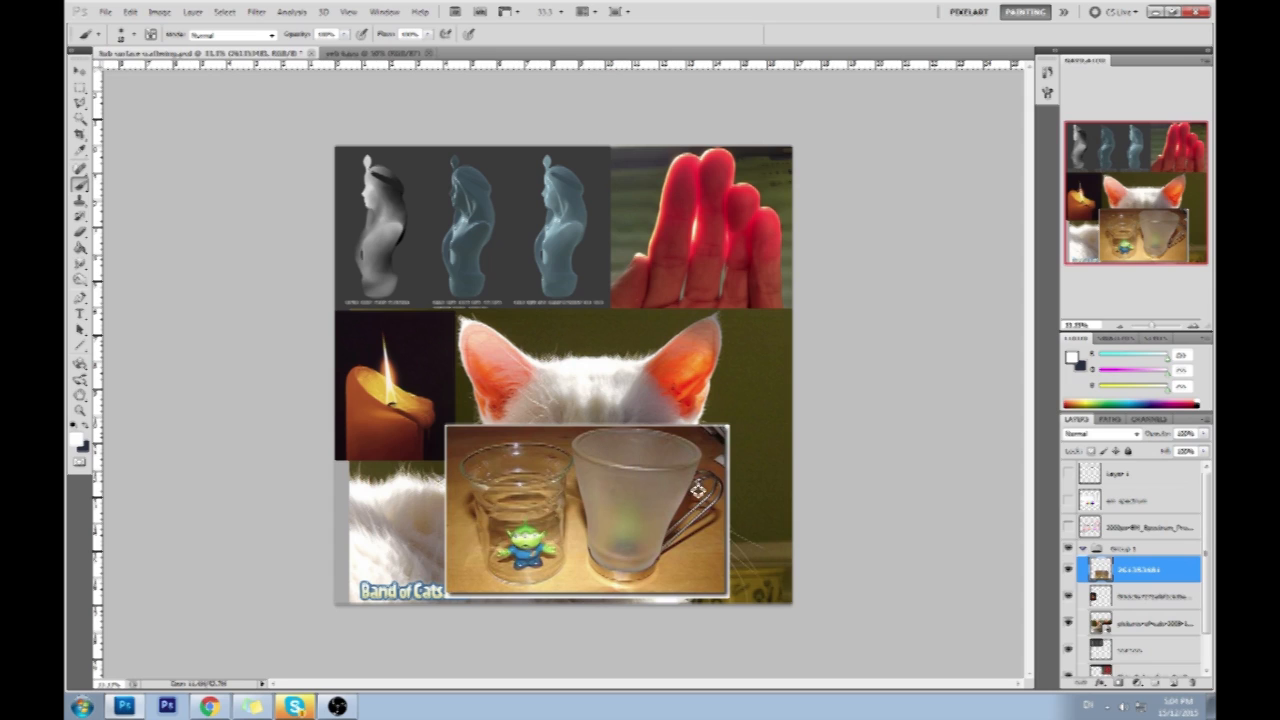
mouse_move(654, 451)
mouse_down()
mouse_move(620, 446)
mouse_move(676, 440)
mouse_up()
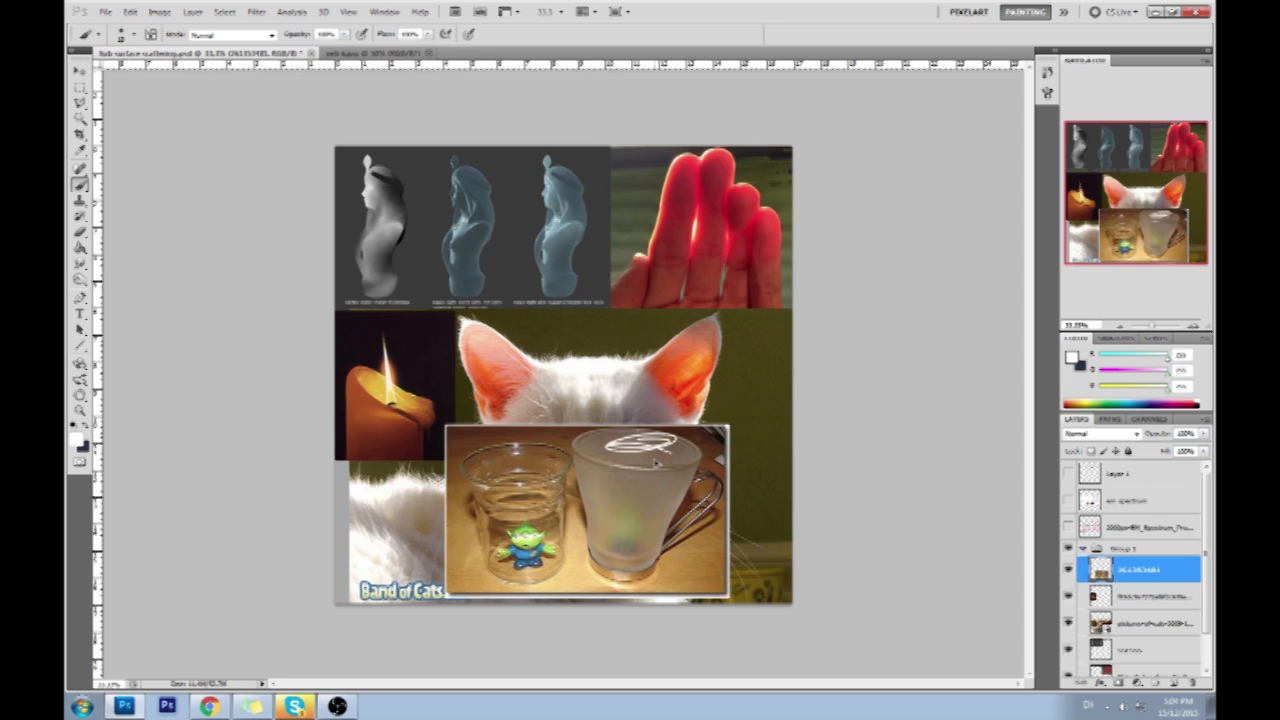
key(ctrl+z)
Try white circles on the toy and the blurred shape in the frosted mug, undo them, and circle the toy in the clear glass.
mouse_move(517, 530)
mouse_down()
mouse_move(551, 568)
mouse_move(505, 539)
mouse_move(545, 514)
mouse_up()
key(ctrl+z)
mouse_move(636, 504)
mouse_down()
mouse_move(650, 497)
mouse_move(630, 514)
mouse_up()
key(ctrl+z)
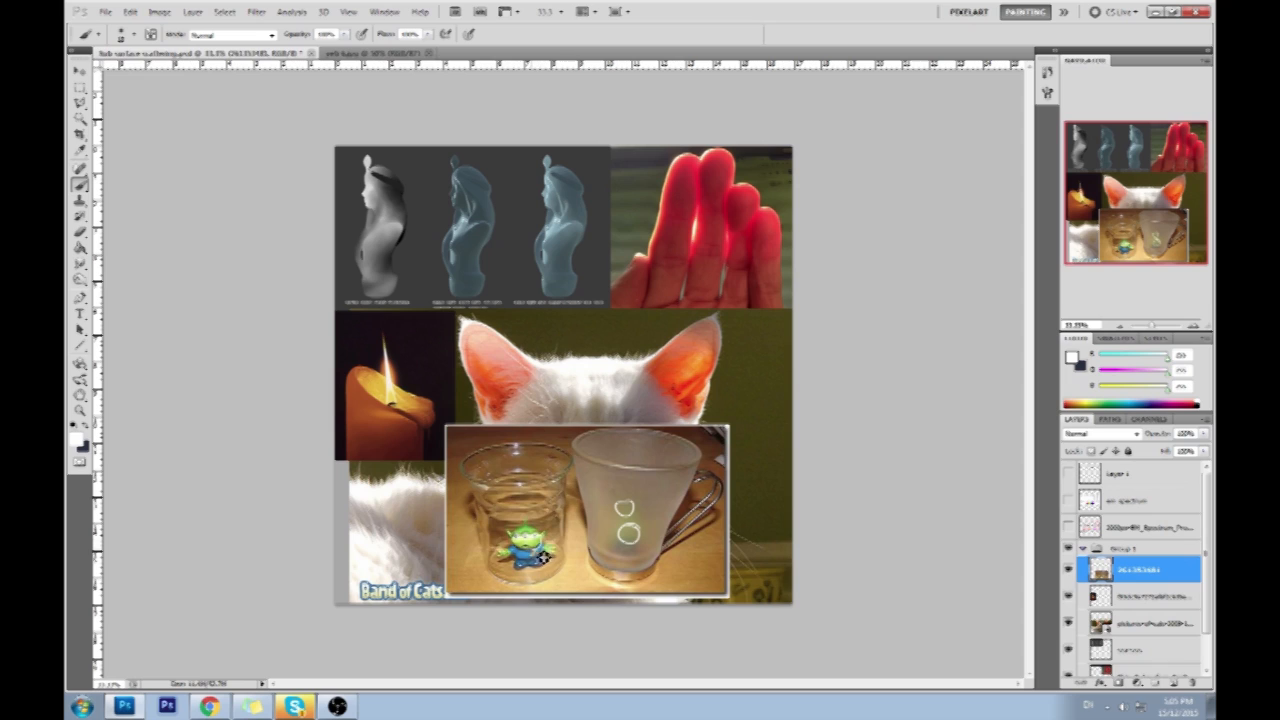
key(ctrl+alt+z)
key(ctrl+alt+z)
click(522, 533)
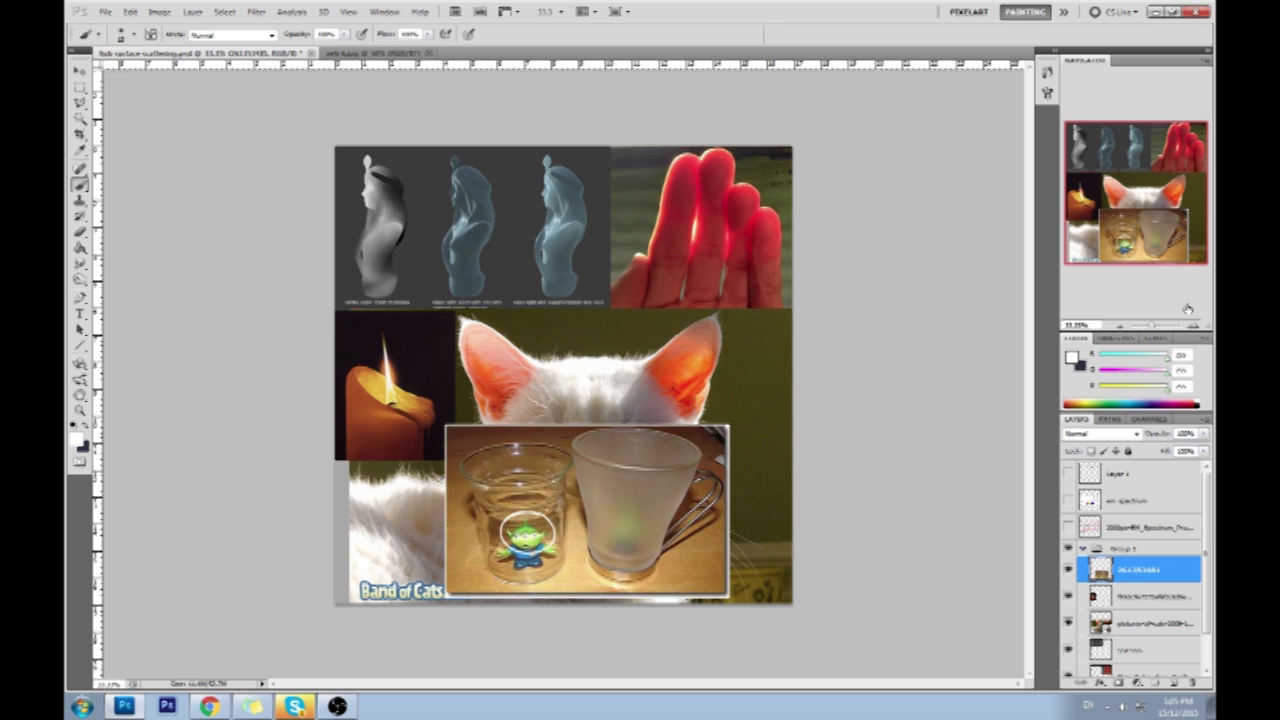
Switch to a new Chrome browser tab and search Google for "subsurface scattering water".
double_click(753, 20)
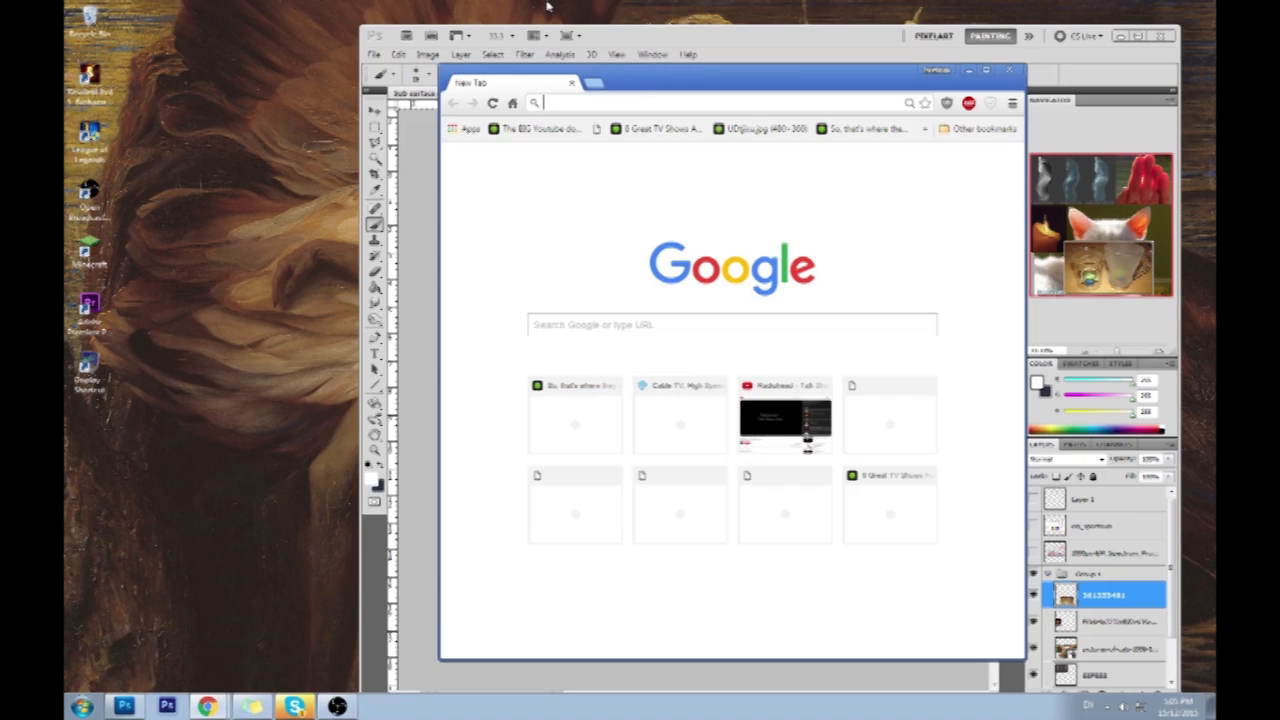
text(subsurfac)
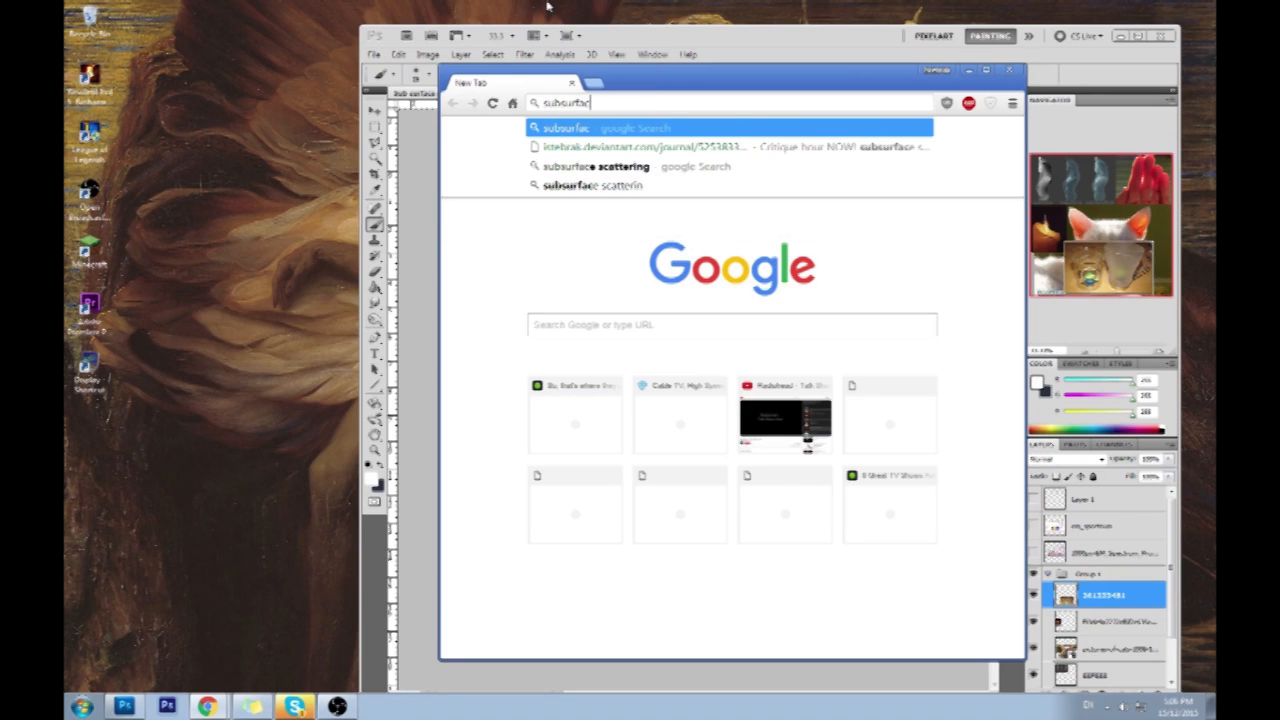
text(e scattering water)
key(Return)
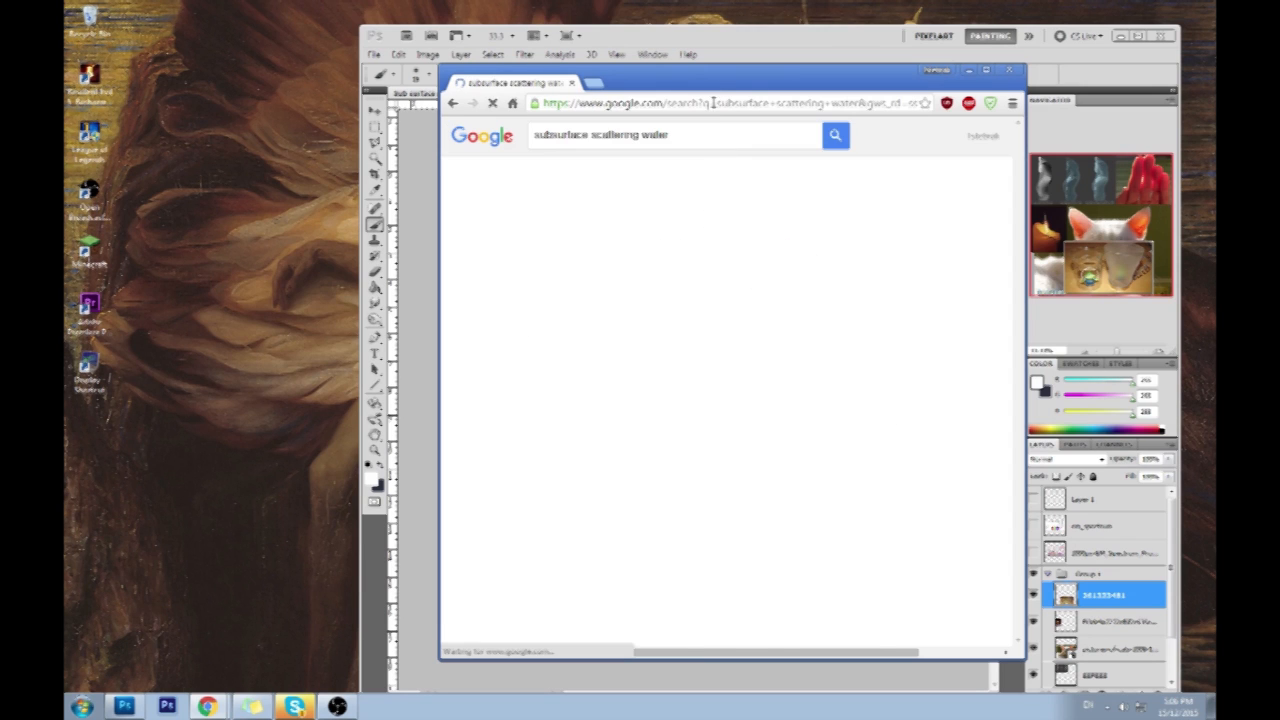
Maximize the browser and preview the turquoise sea image with the boat and the wavy sea image with rocky hills.
double_click(720, 82)
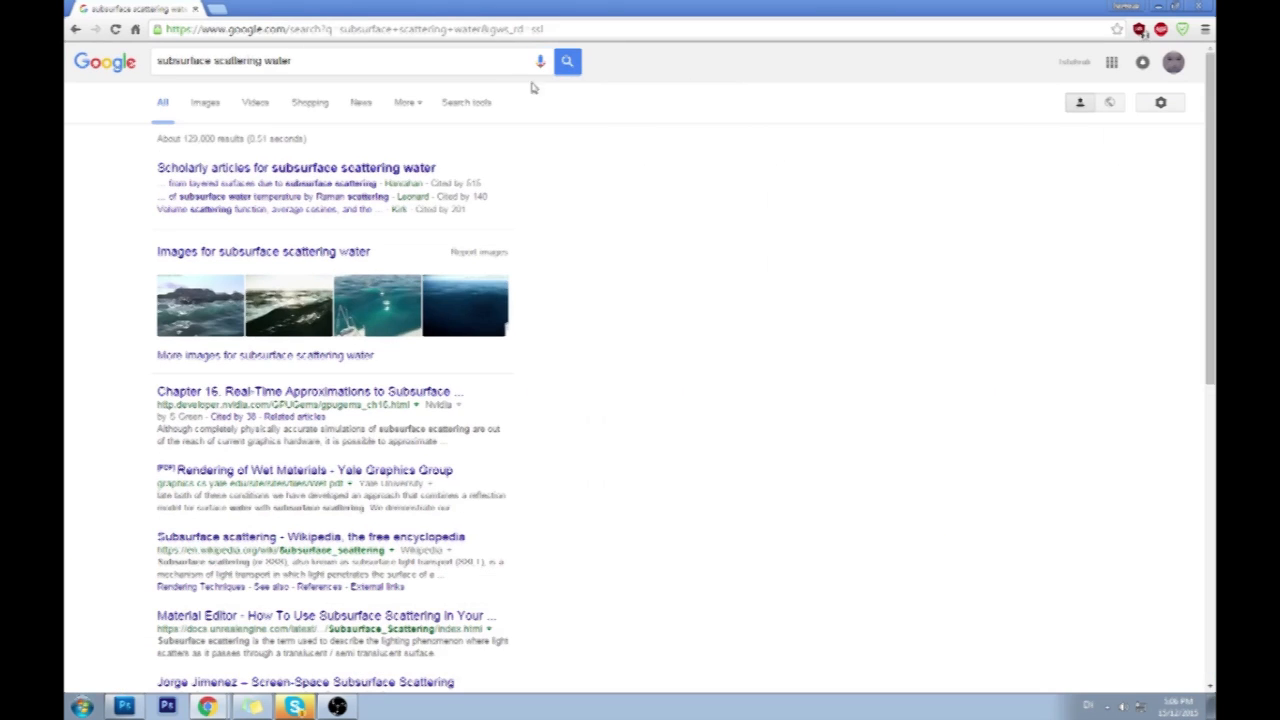
click(385, 310)
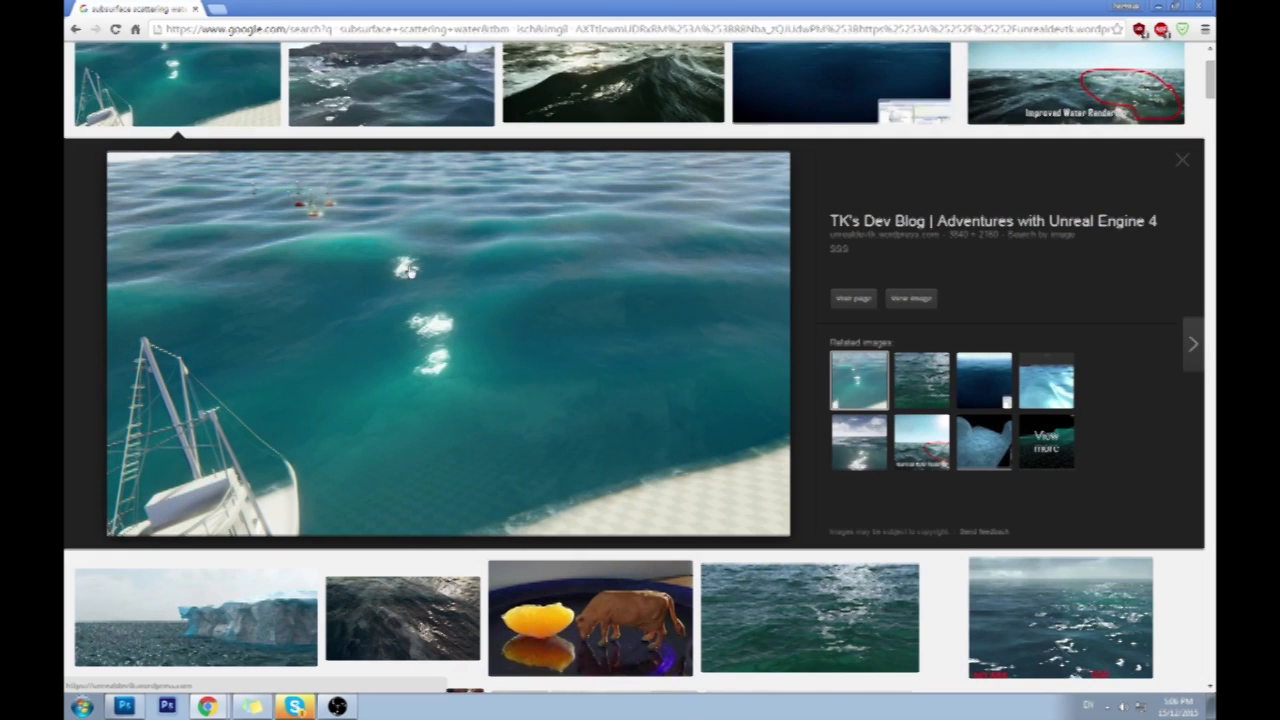
click(409, 97)
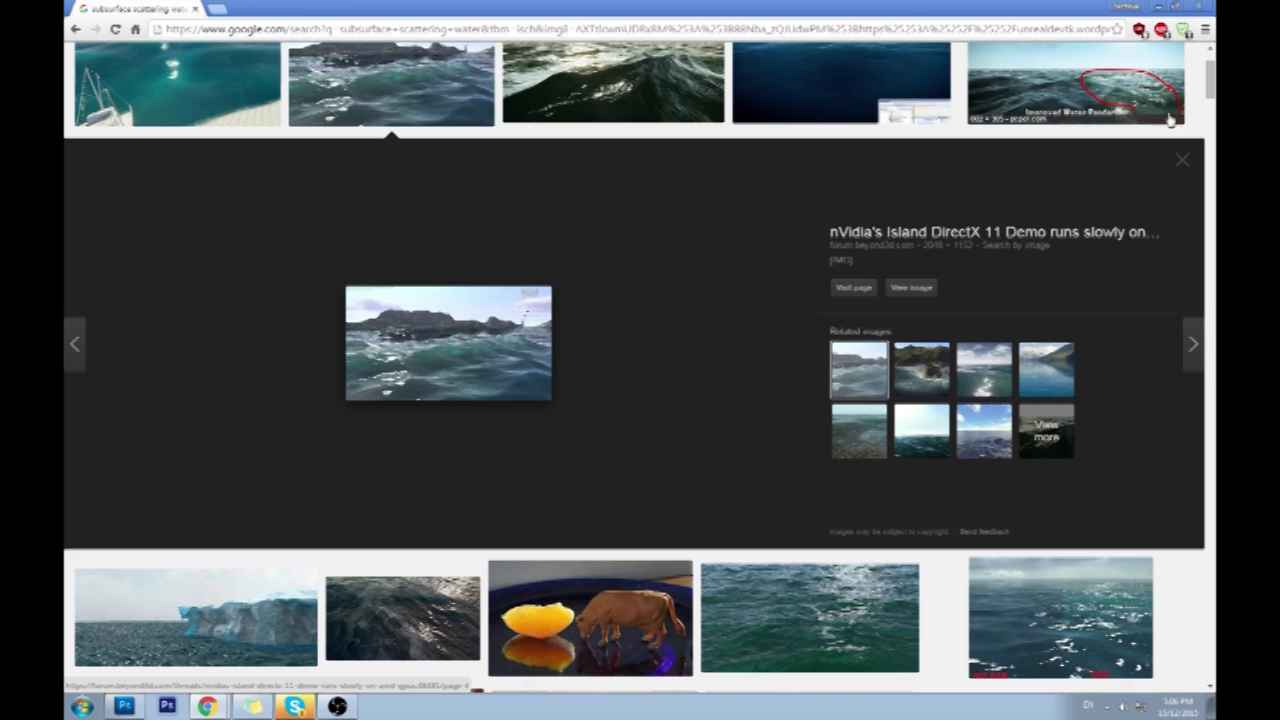
Change the image search to "subsurface scattering waves".
mouse_move(1210, 94)
mouse_down()
mouse_move(1210, 160)
mouse_move(1210, 75)
mouse_up()
scroll(448, 440, up, 1)
double_click(280, 62)
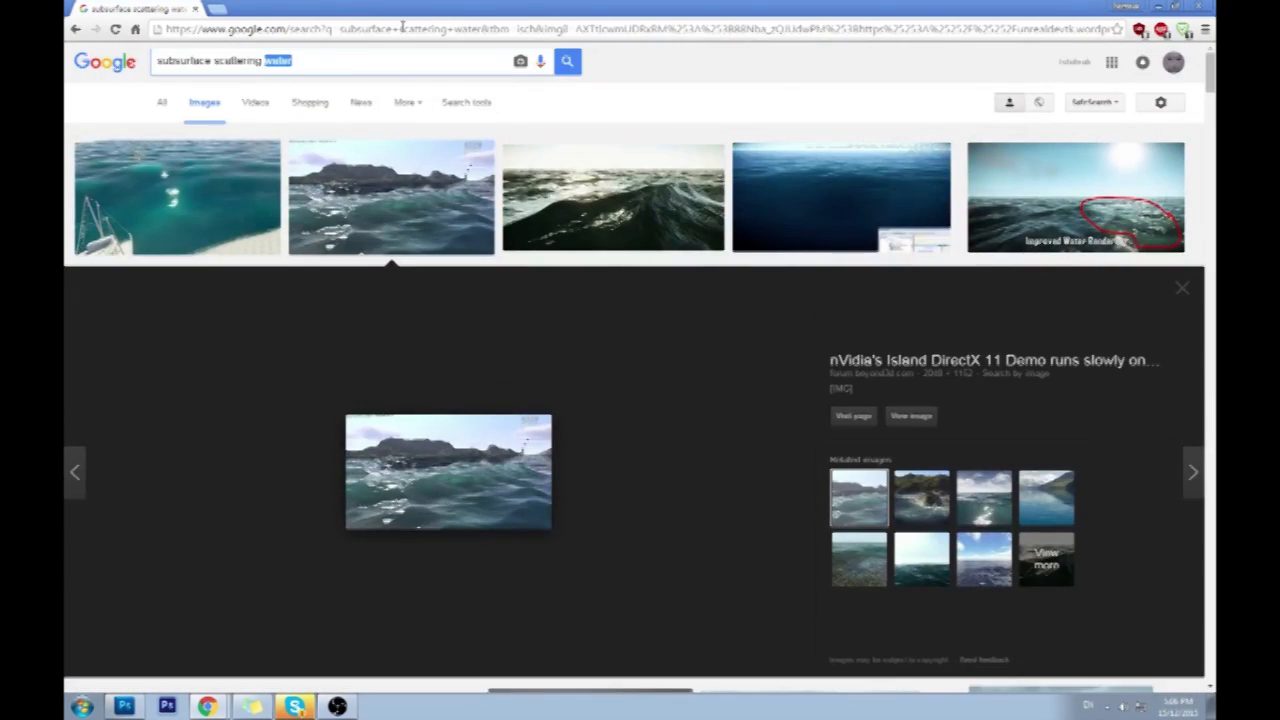
text(waves)
key(Return)
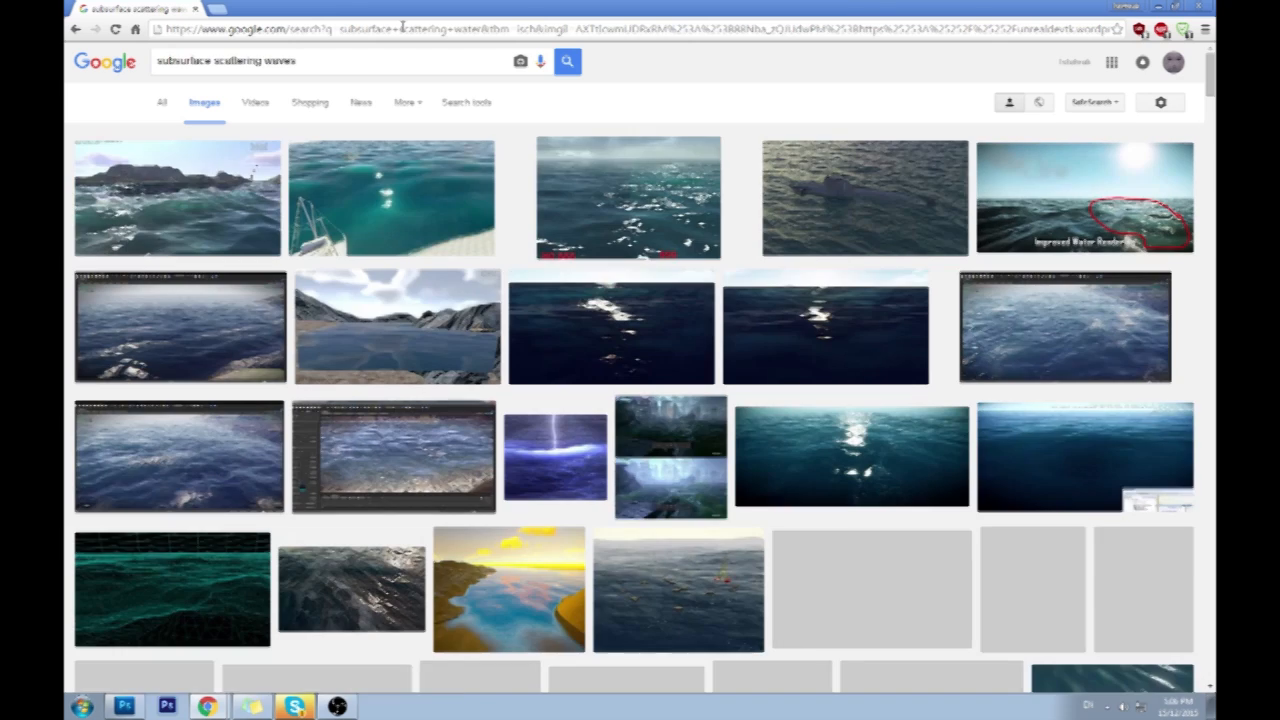
Browse the wave image results for examples of light passing through water, and return to Photoshop.
scroll(363, 386, down, 5)
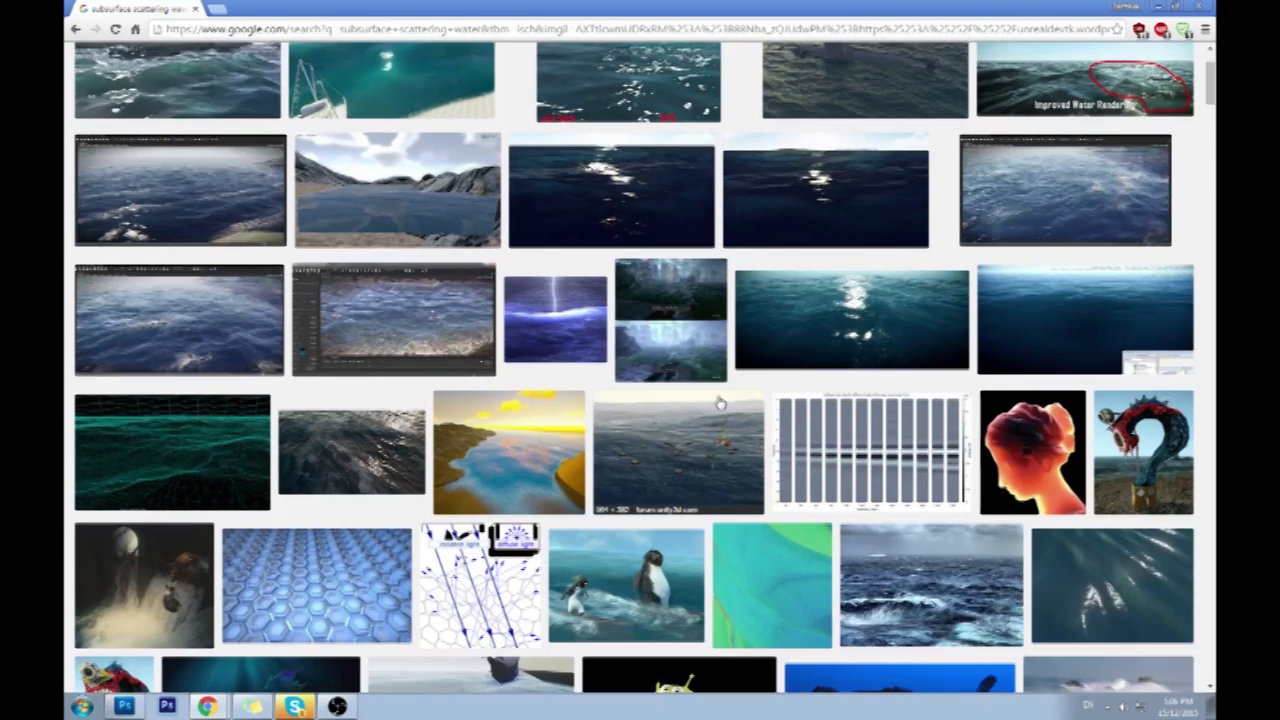
scroll(726, 403, down, 3)
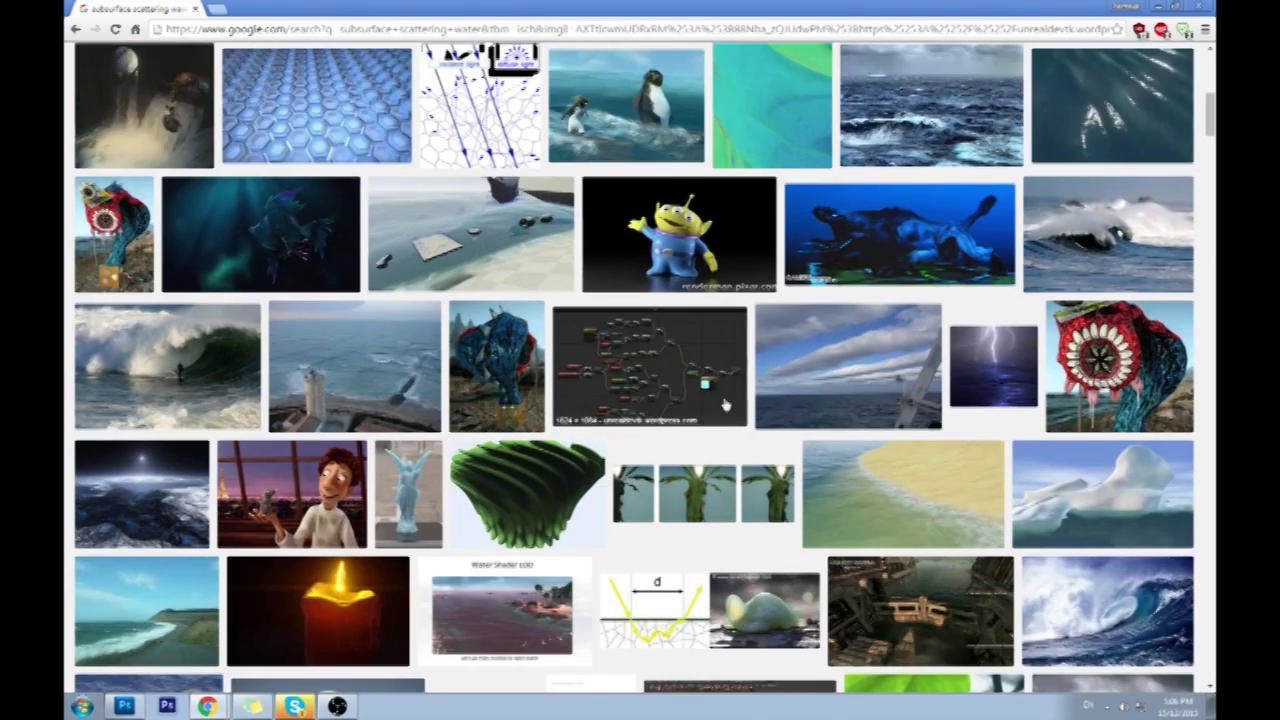
scroll(728, 402, down, 1)
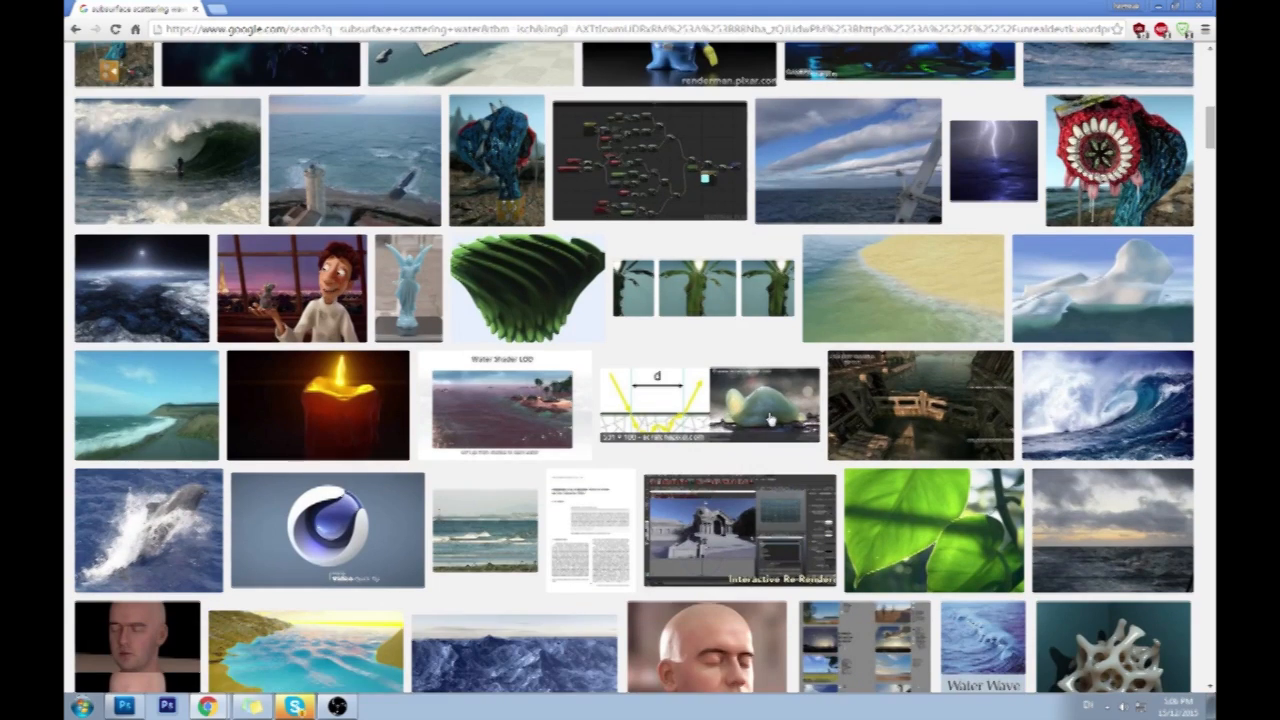
scroll(770, 420, down, 3)
scroll(770, 420, down, 3)
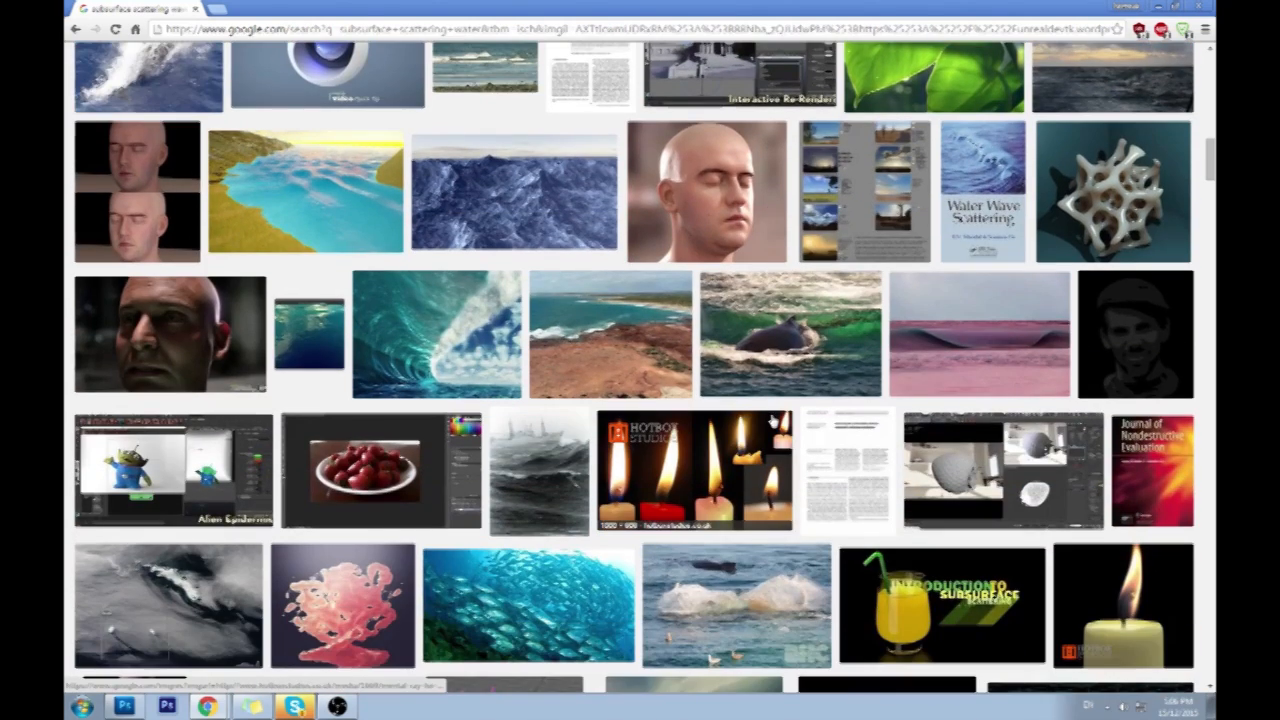
scroll(770, 414, down, 3)
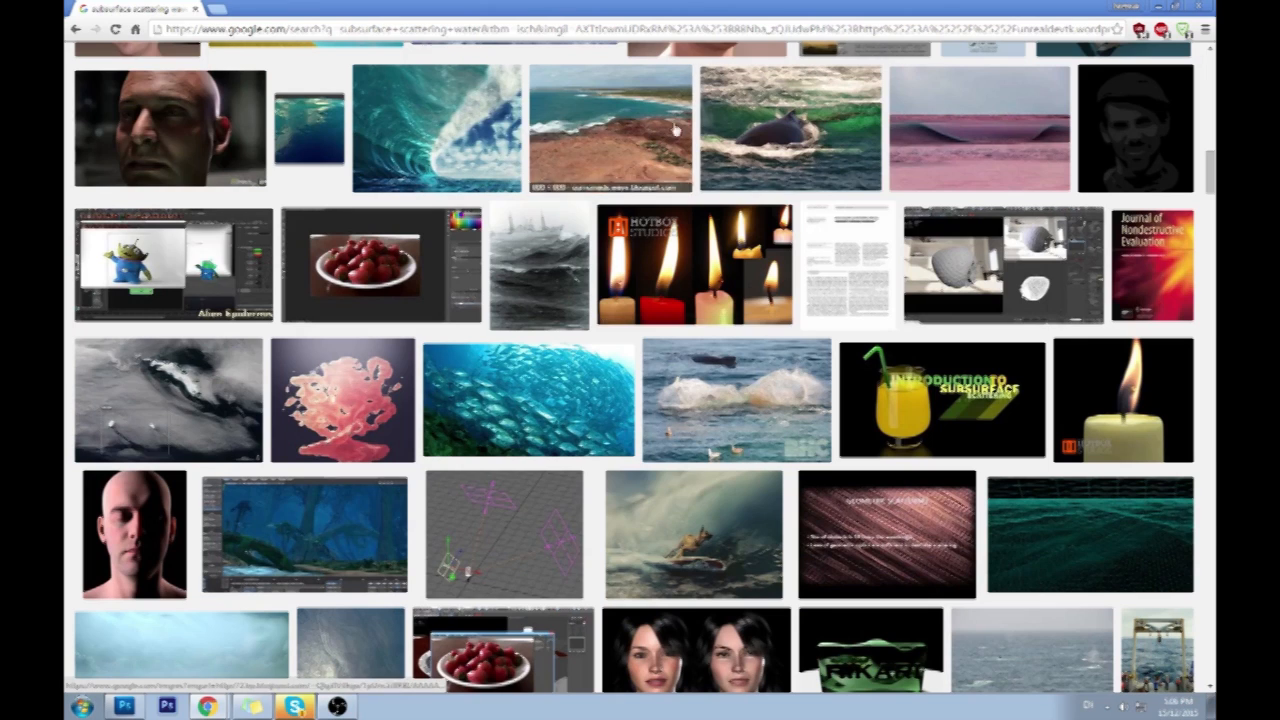
double_click(664, 12)
click(873, 60)
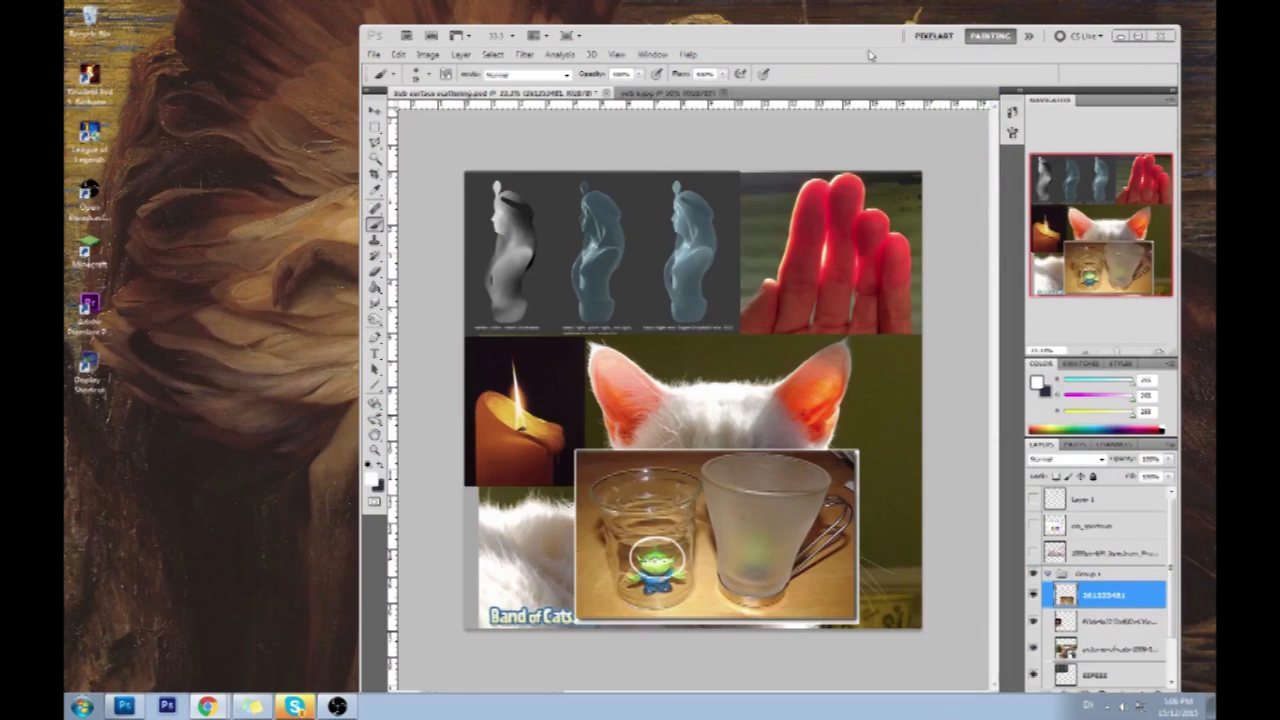
Maximize the Photoshop window and draw a white arrow pointing at the rim of the frosted glass.
double_click(866, 40)
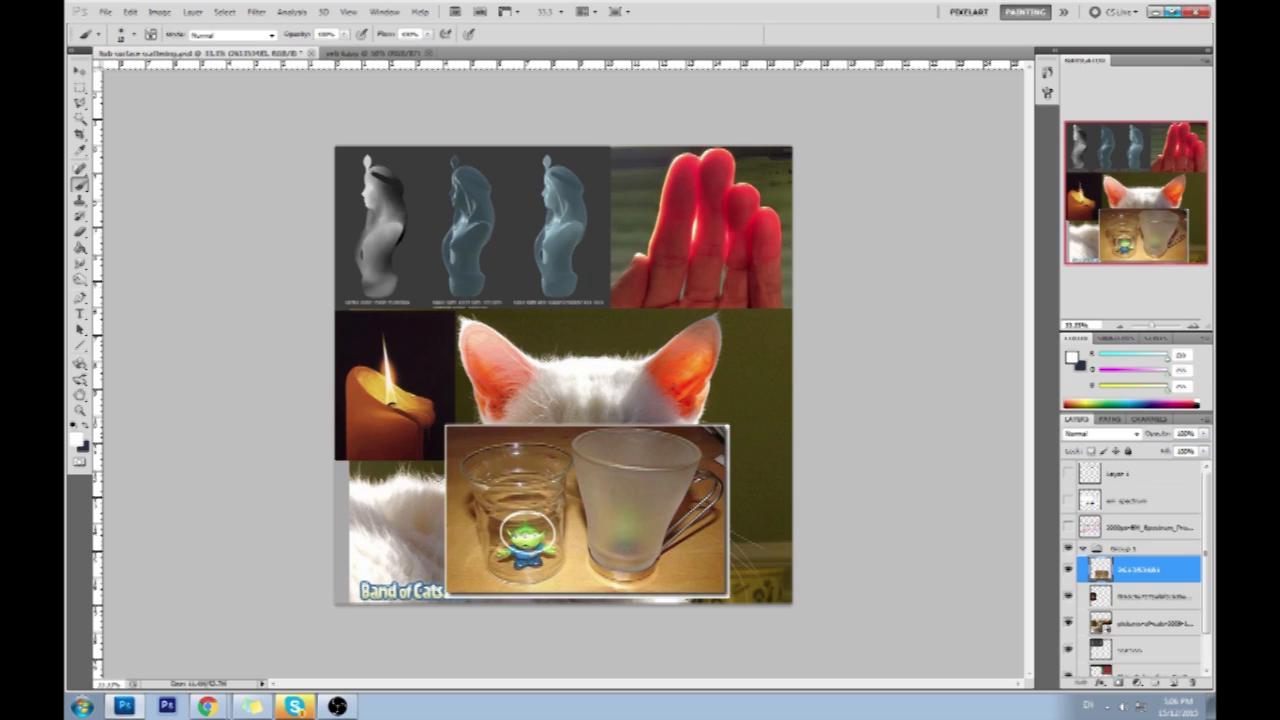
mouse_move(651, 440)
mouse_down()
mouse_move(692, 397)
mouse_move(650, 441)
mouse_move(672, 432)
mouse_up()
Outline the inner areas of two backlit fingers in the hand photo and draw arrows pointing at the glowing fingertips.
mouse_move(680, 191)
mouse_down()
mouse_move(689, 166)
mouse_move(689, 249)
mouse_move(670, 298)
mouse_move(655, 288)
mouse_move(668, 300)
mouse_up()
mouse_move(726, 192)
mouse_down()
mouse_move(730, 166)
mouse_move(707, 196)
mouse_move(736, 174)
mouse_move(728, 256)
mouse_move(712, 305)
mouse_move(707, 192)
mouse_move(702, 295)
mouse_up()
drag(647, 157, 674, 175)
mouse_move(750, 151)
mouse_down()
mouse_move(739, 165)
mouse_move(760, 174)
mouse_up()
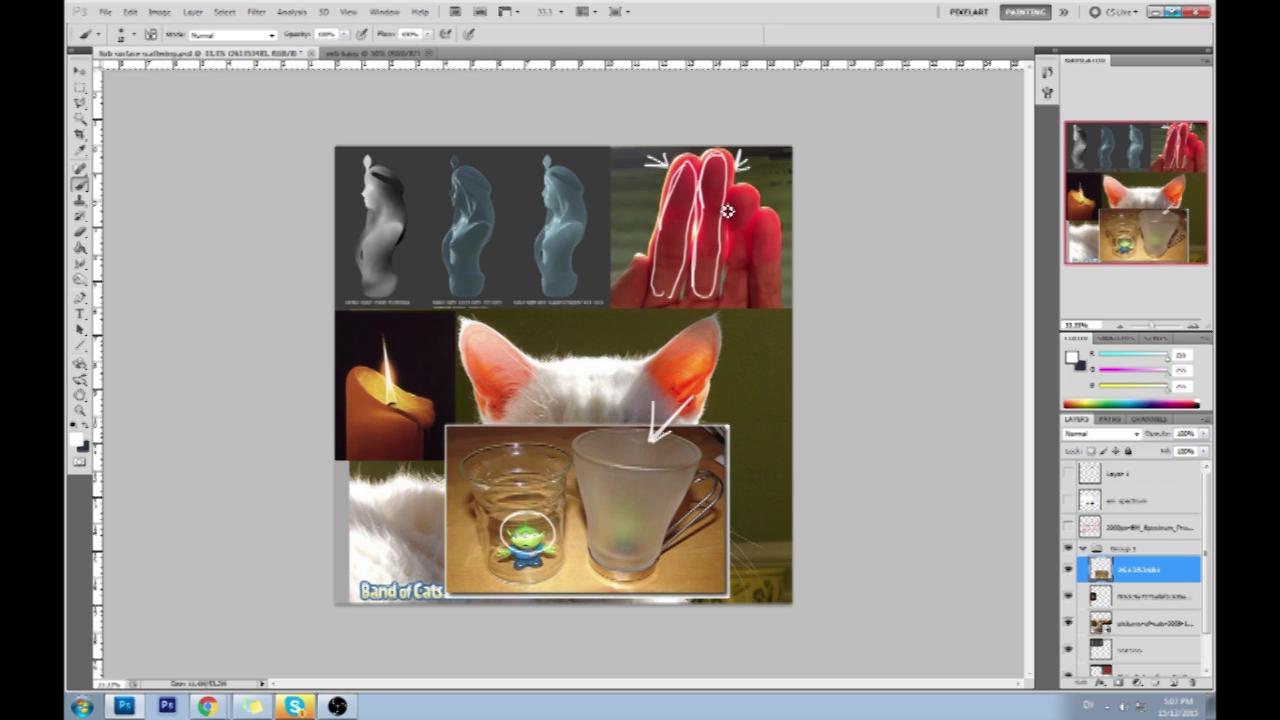
Undo the outlines and arrows on the hand photo.
key(ctrl+alt+z)
key(ctrl+alt+z)
key(ctrl+alt+z)
key(ctrl+alt+z)
key(ctrl+alt+z)
key(ctrl+alt+z)
Focus on the three statue renders and add a new layer above the glass photo for annotations.
key(z)
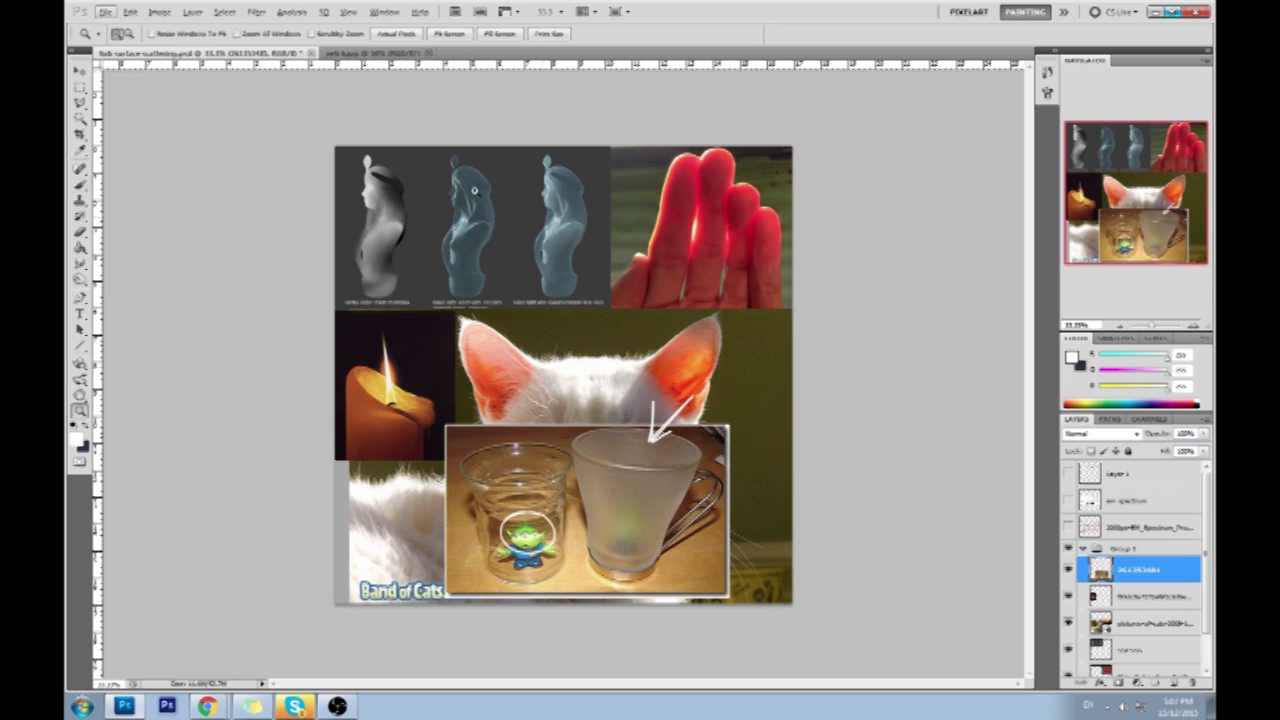
drag(651, 299, 337, 146)
key(h)
drag(725, 421, 734, 343)
mouse_move(376, 219)
mouse_down()
mouse_move(594, 303)
mouse_move(653, 399)
mouse_up()
key(b)
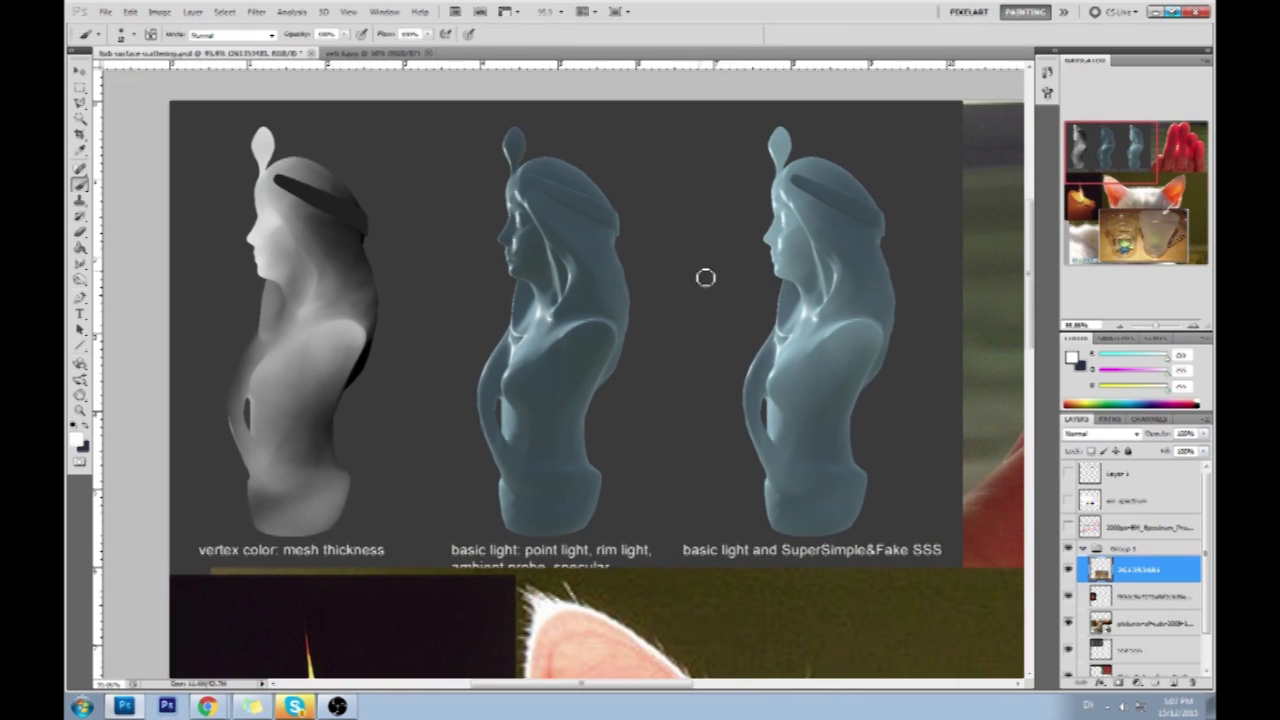
click(1174, 683)
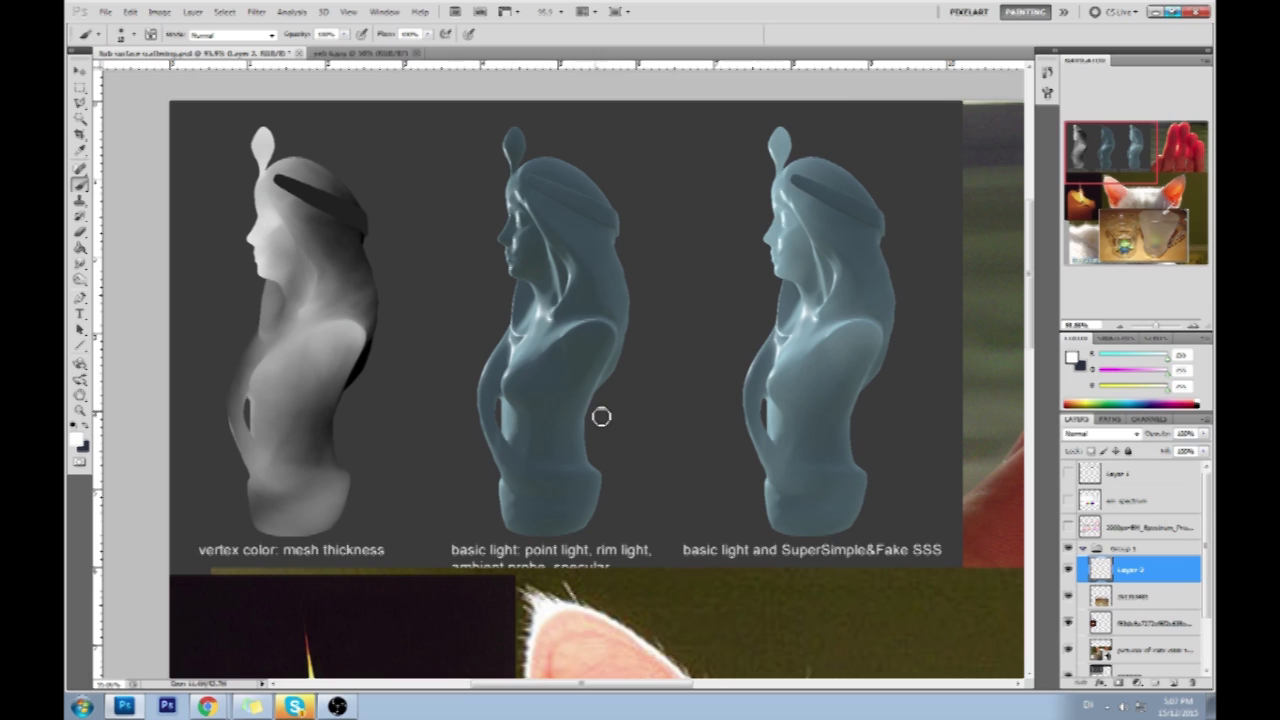
Draw light arrows at the middle statue's face and back, and try marking the highlights on its neck and collar.
mouse_move(663, 450)
mouse_down()
mouse_move(608, 437)
mouse_move(627, 383)
mouse_up()
drag(390, 152, 476, 210)
drag(400, 195, 476, 210)
drag(455, 150, 472, 210)
mouse_move(548, 310)
mouse_down()
mouse_move(529, 303)
mouse_move(508, 362)
mouse_up()
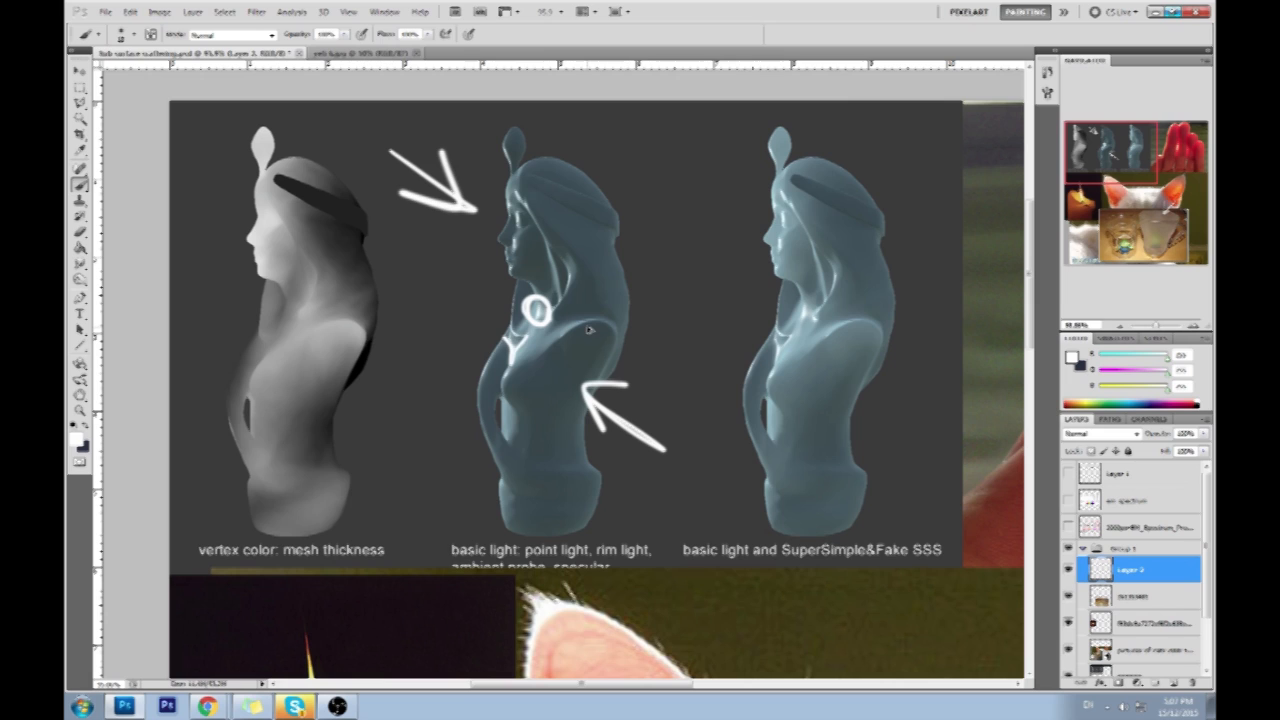
key(ctrl+z)
Try an arrow pointing at the hair on the back of the middle statue's head.
drag(628, 186, 575, 228)
drag(574, 196, 576, 228)
drag(576, 228, 620, 215)
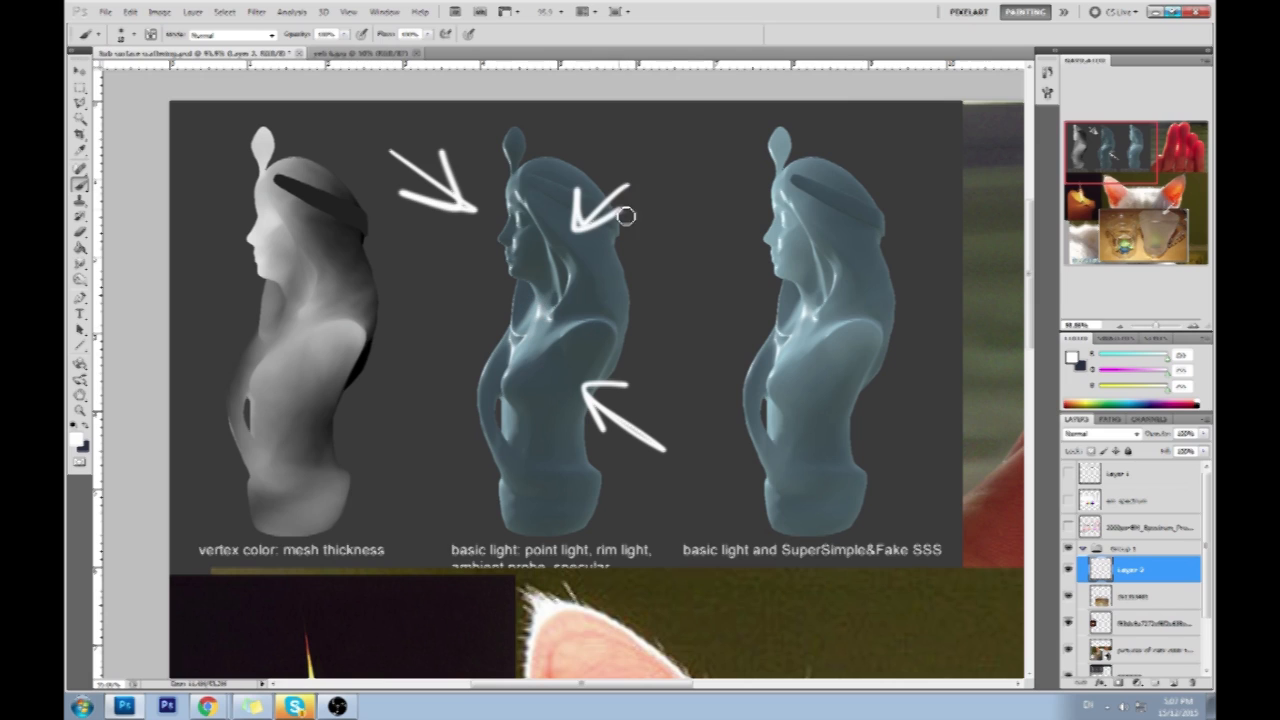
key(ctrl+z)
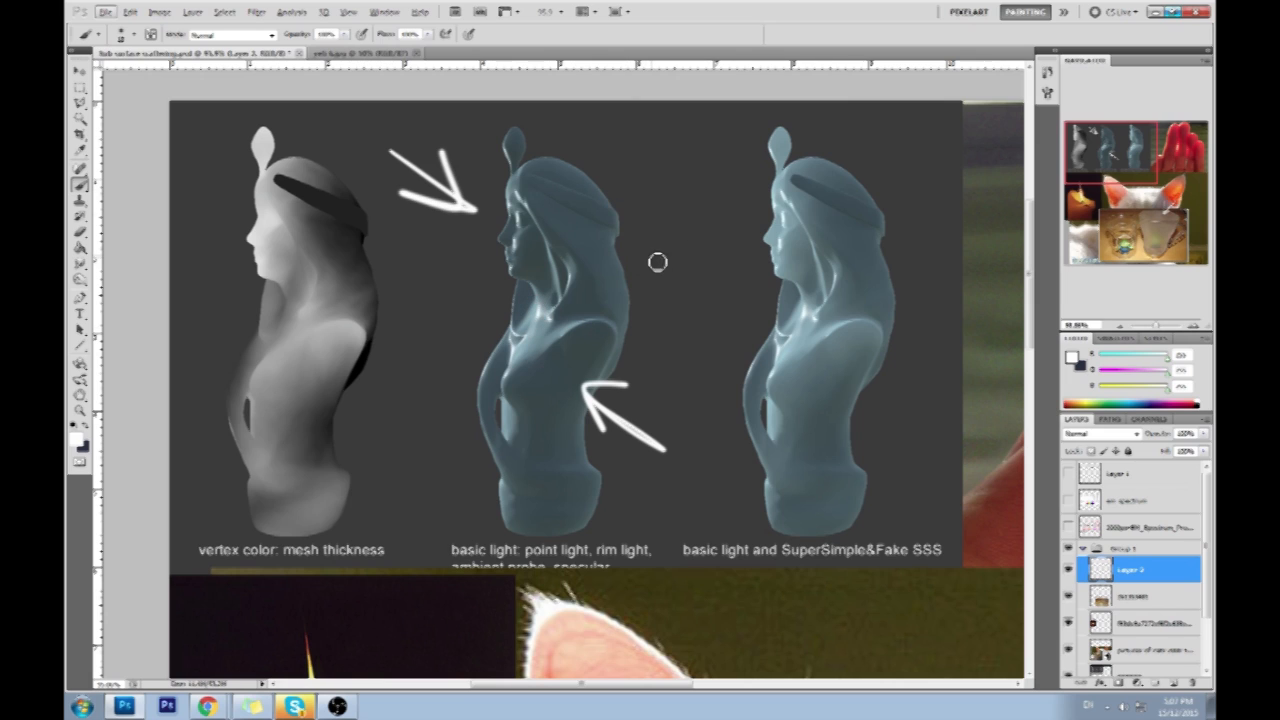
Trace the middle statue's back edge and shoulder line, mark where light is blocked, and try a curved light path through its chest.
mouse_move(560, 157)
mouse_down()
mouse_move(629, 223)
mouse_move(634, 351)
mouse_move(597, 405)
mouse_move(601, 476)
mouse_up()
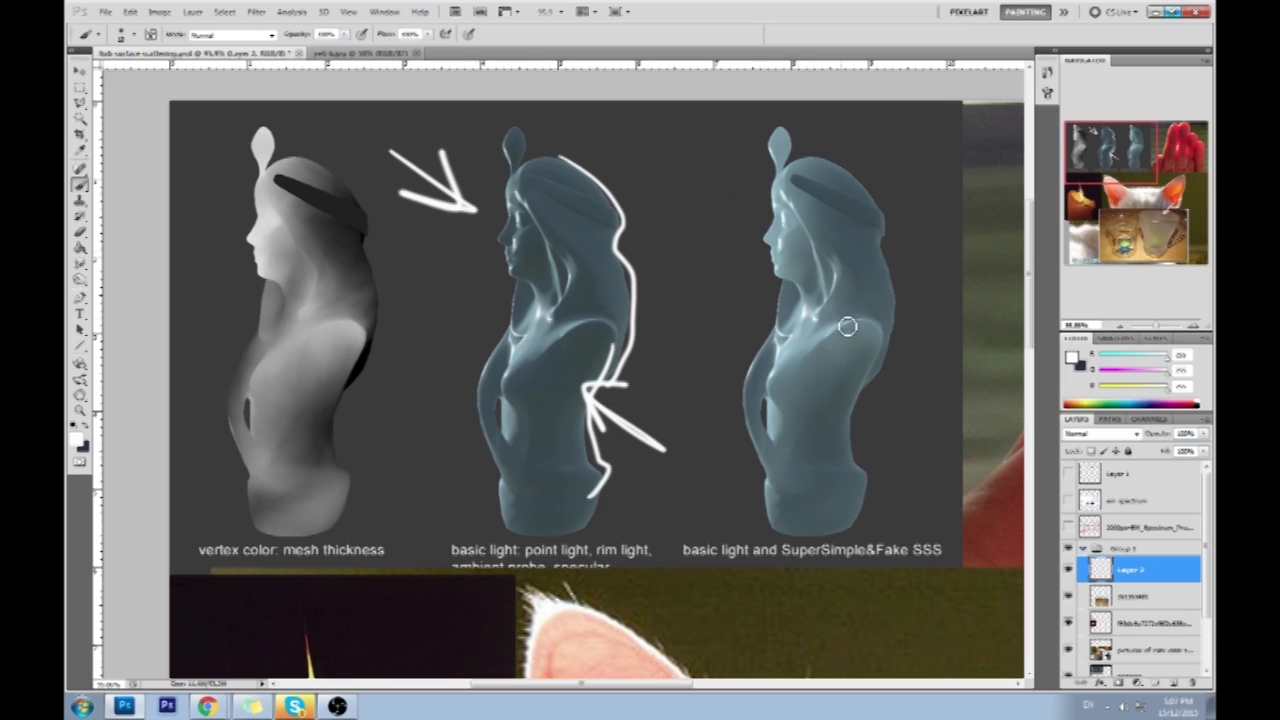
drag(609, 323, 514, 378)
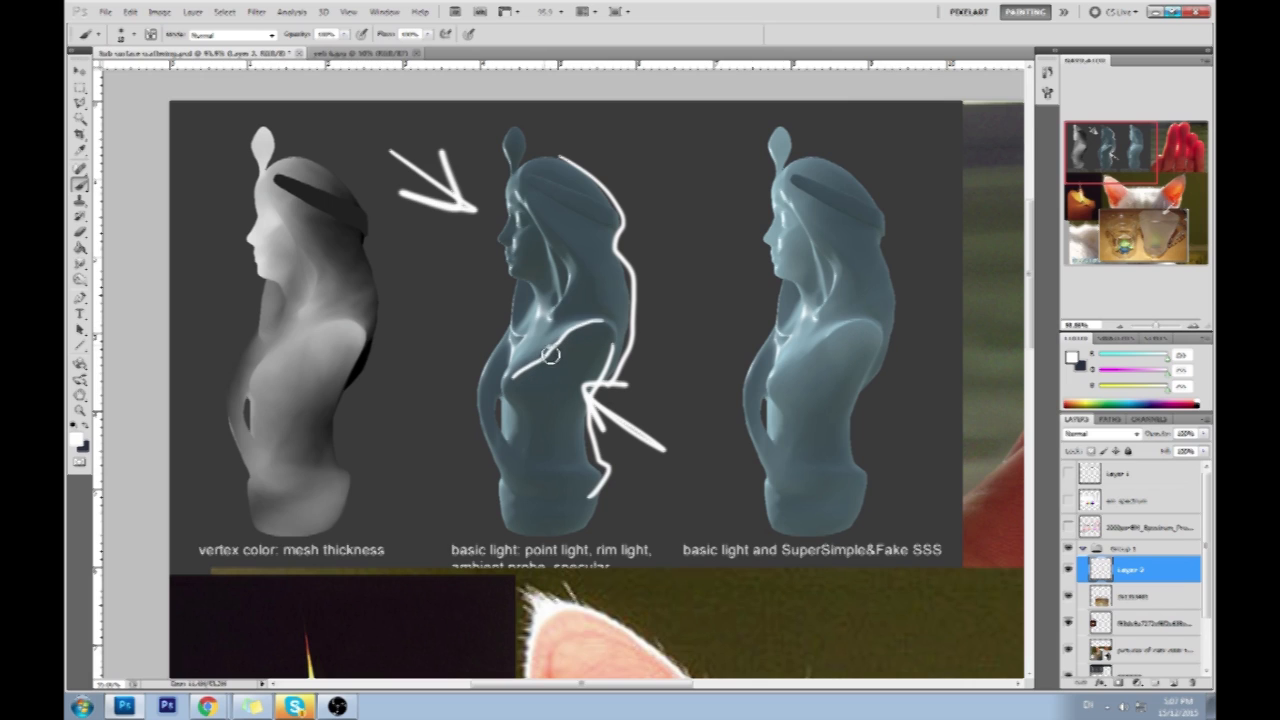
mouse_move(541, 328)
mouse_down()
mouse_move(555, 360)
mouse_move(577, 355)
mouse_up()
mouse_move(416, 277)
mouse_down()
mouse_move(600, 385)
mouse_move(585, 375)
mouse_move(607, 360)
mouse_up()
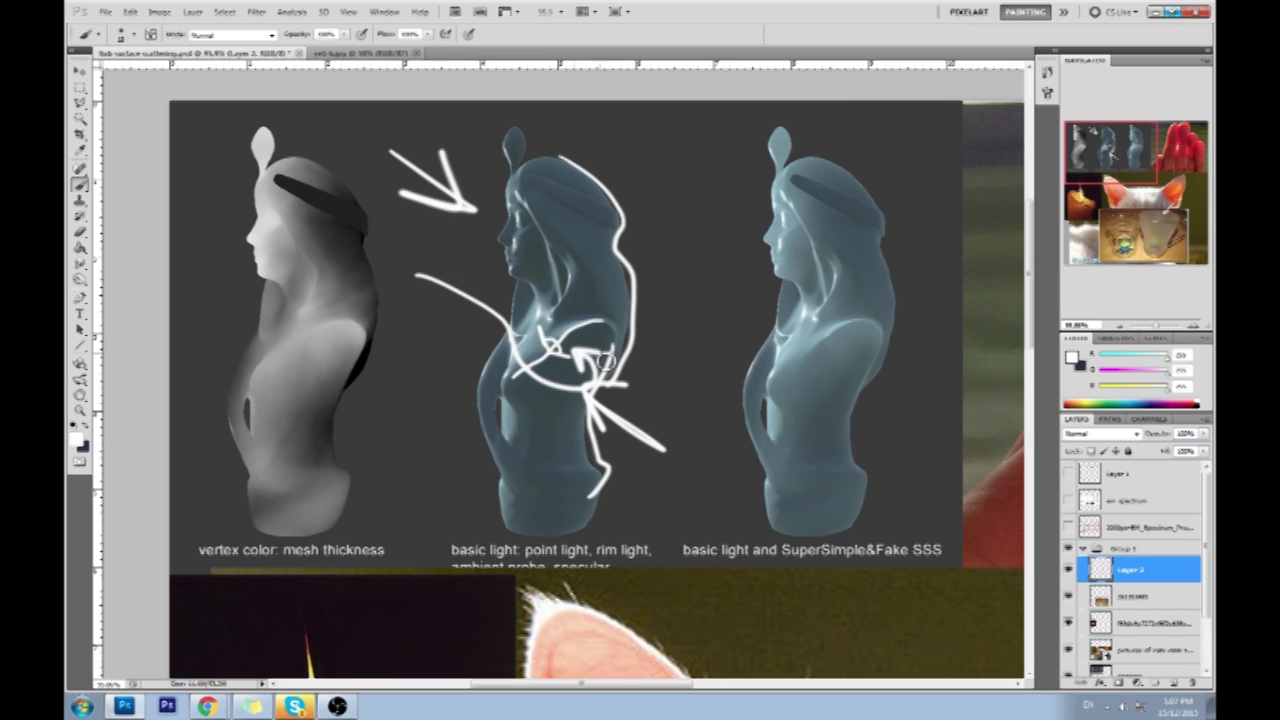
key(ctrl+z)
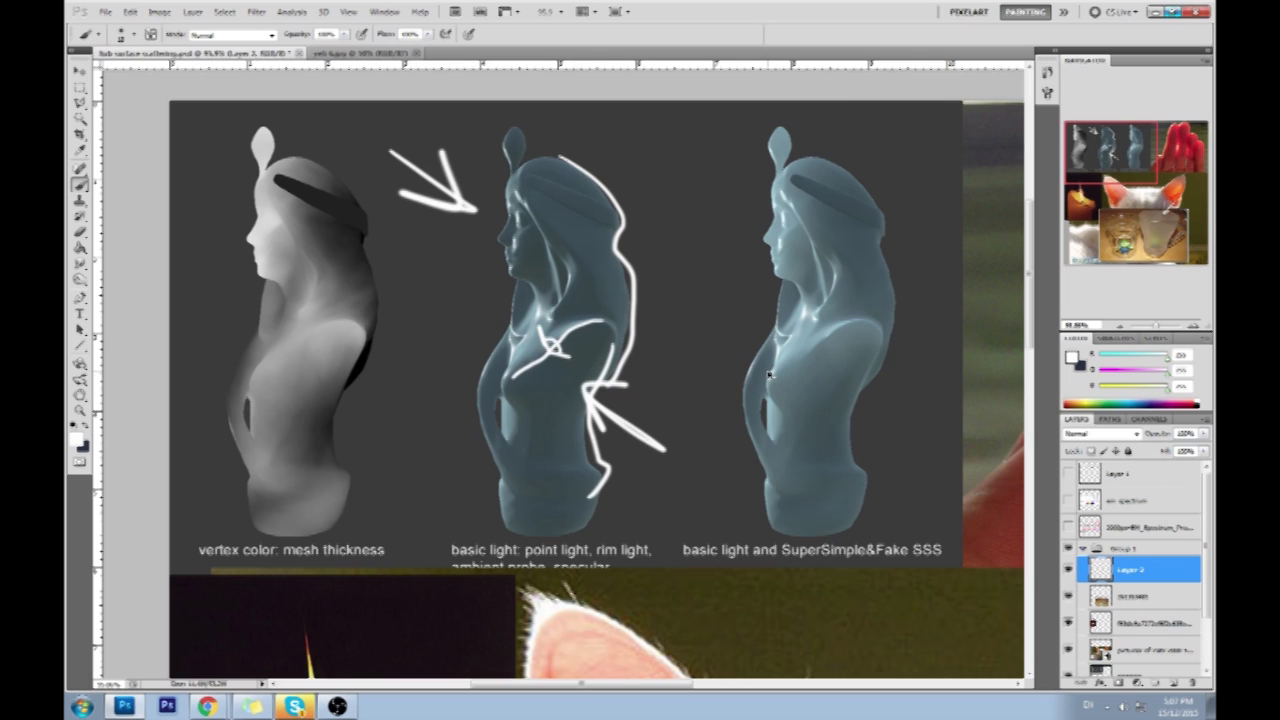
Try straight and curved light paths entering the shoulder and chest of the SSS statue.
mouse_move(723, 260)
mouse_down()
mouse_move(810, 332)
mouse_move(800, 285)
mouse_up()
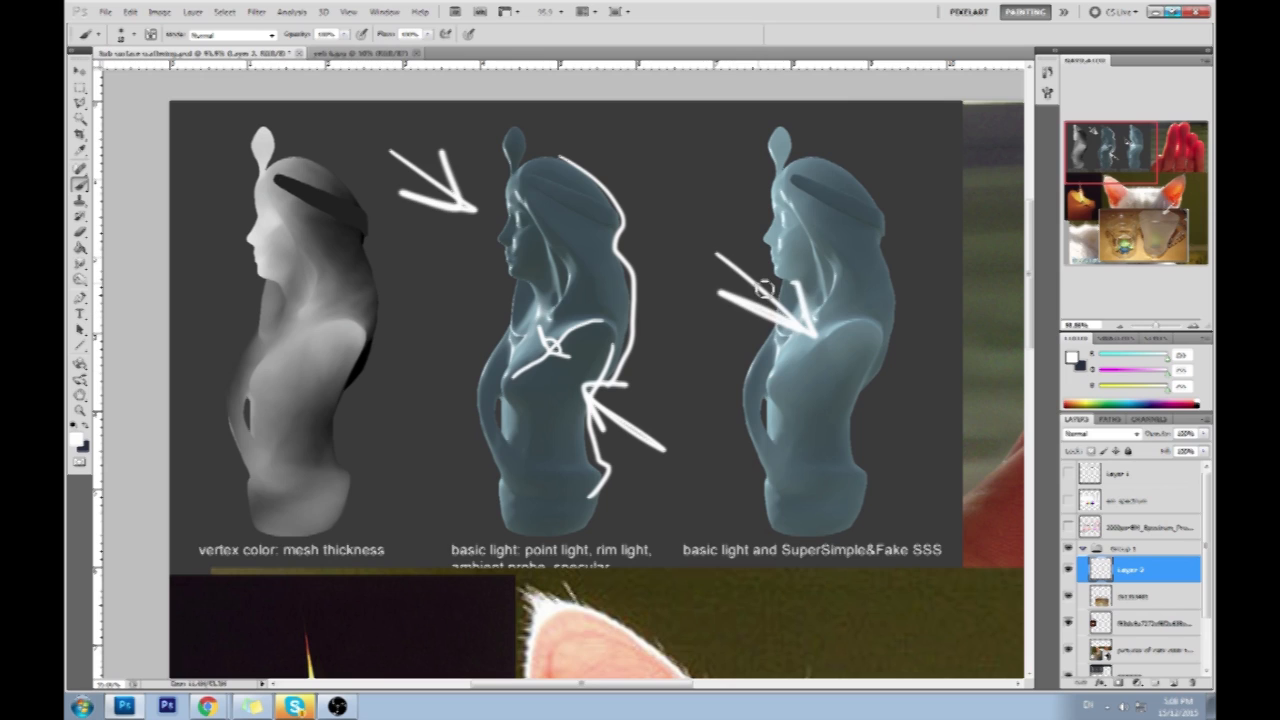
key(ctrl+z)
mouse_move(700, 246)
mouse_down()
mouse_move(785, 355)
mouse_move(851, 372)
mouse_move(840, 362)
mouse_move(856, 352)
mouse_up()
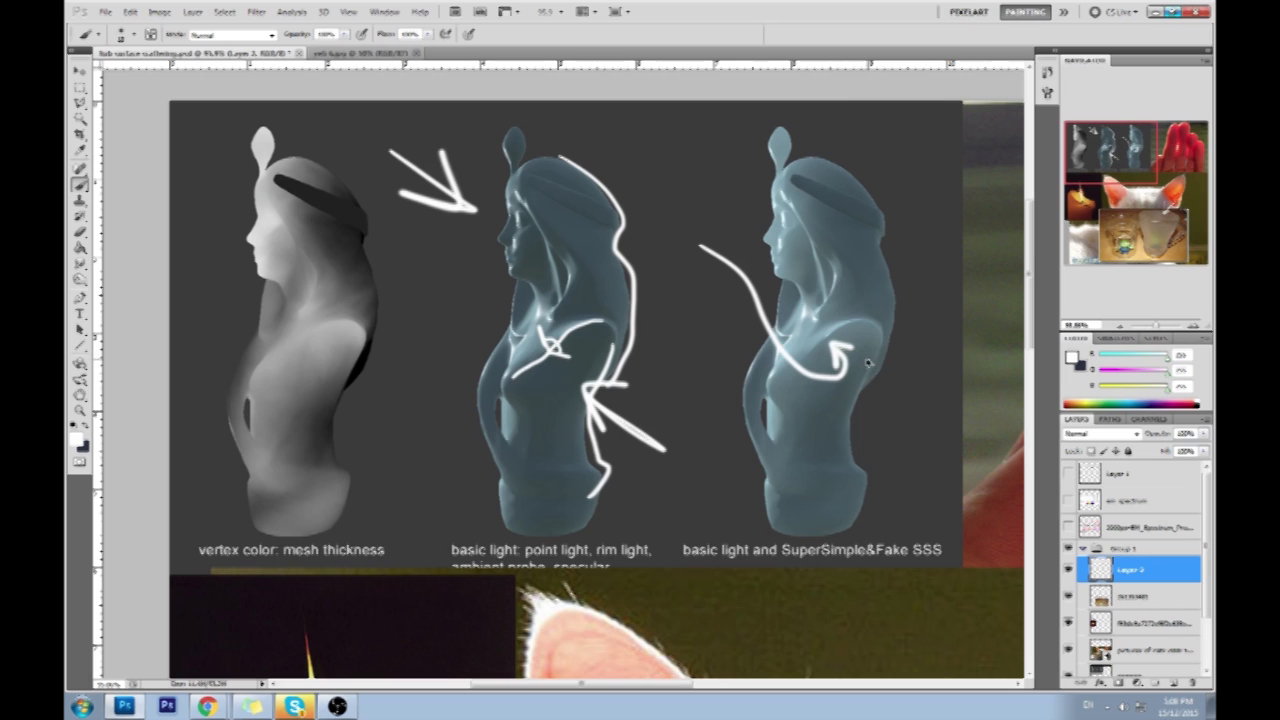
key(ctrl+z)
mouse_move(850, 341)
mouse_down()
mouse_move(793, 387)
mouse_move(867, 368)
mouse_move(790, 472)
mouse_move(845, 442)
mouse_up()
key(ctrl+z)
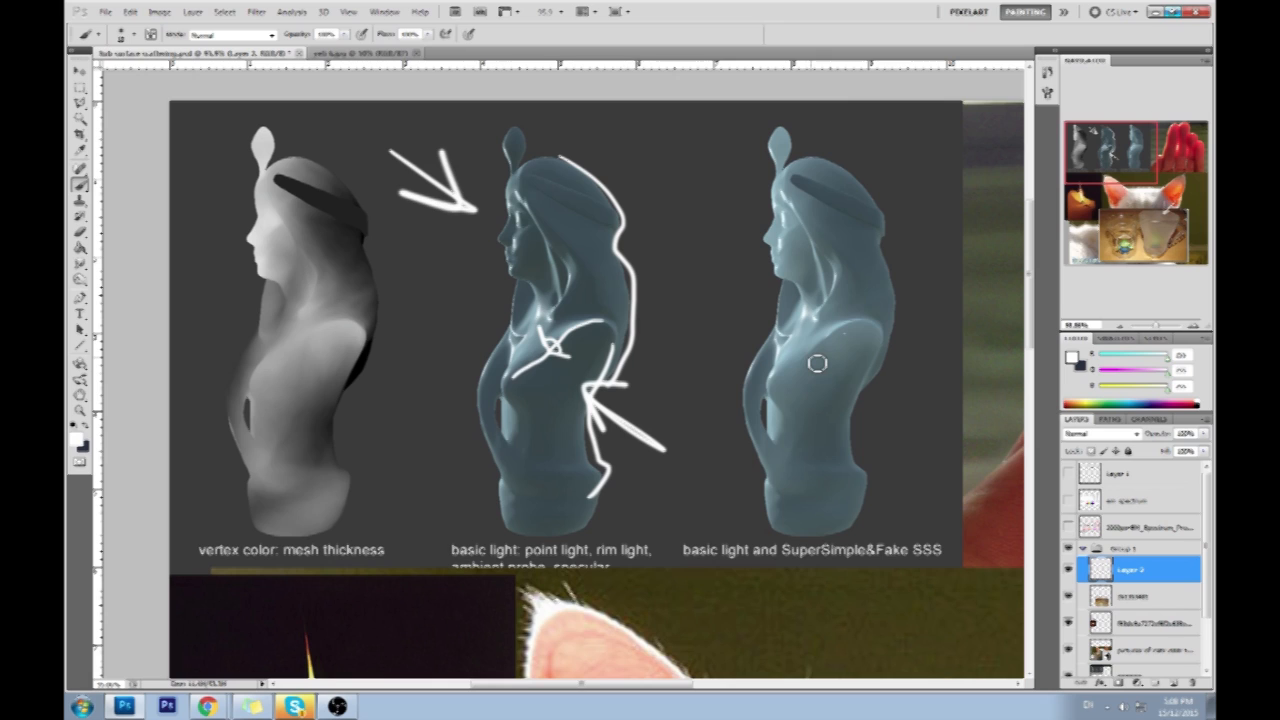
mouse_move(860, 329)
mouse_down()
mouse_move(800, 358)
mouse_move(790, 403)
mouse_move(804, 415)
mouse_move(834, 311)
mouse_up()
key(ctrl+z)
mouse_move(712, 238)
mouse_down()
mouse_move(842, 363)
mouse_move(827, 311)
mouse_up()
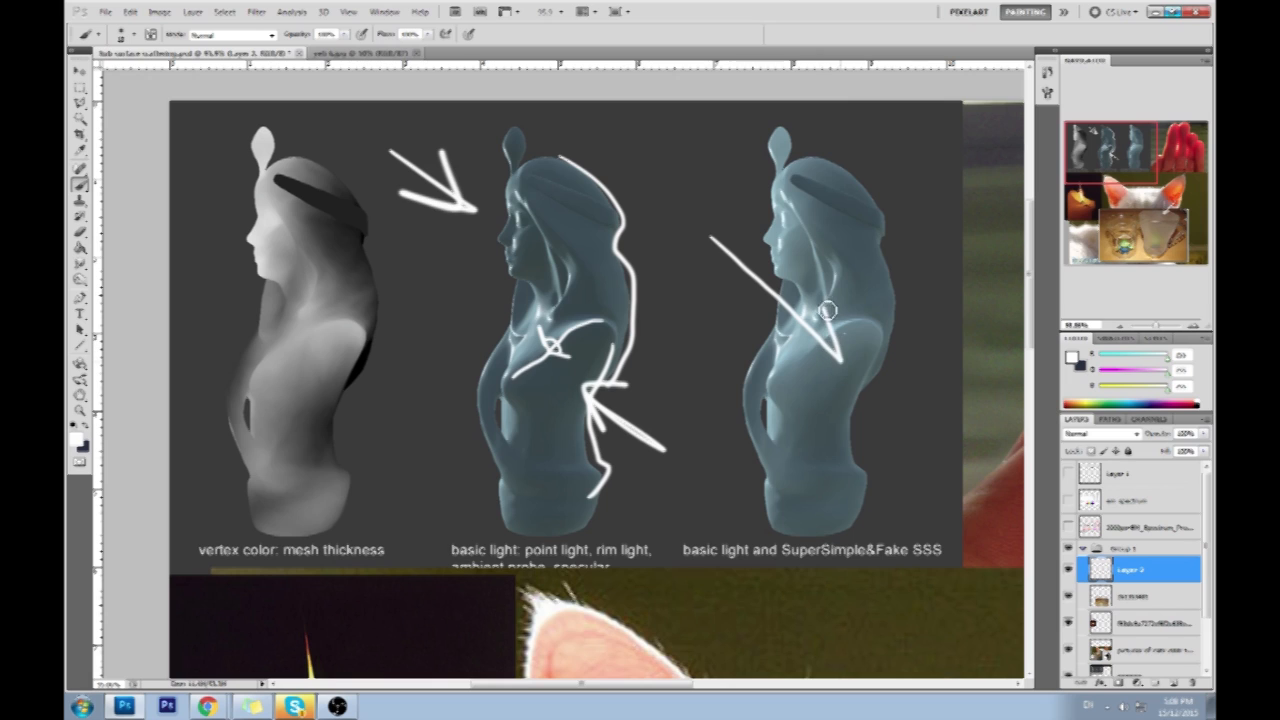
Undo all the white annotations on the statue renders.
key(ctrl+z)
key(ctrl+alt+z)
key(ctrl+alt+z)
key(ctrl+alt+z)
key(ctrl+alt+z)
key(ctrl+alt+z)
key(ctrl+alt+z)
key(ctrl+alt+z)
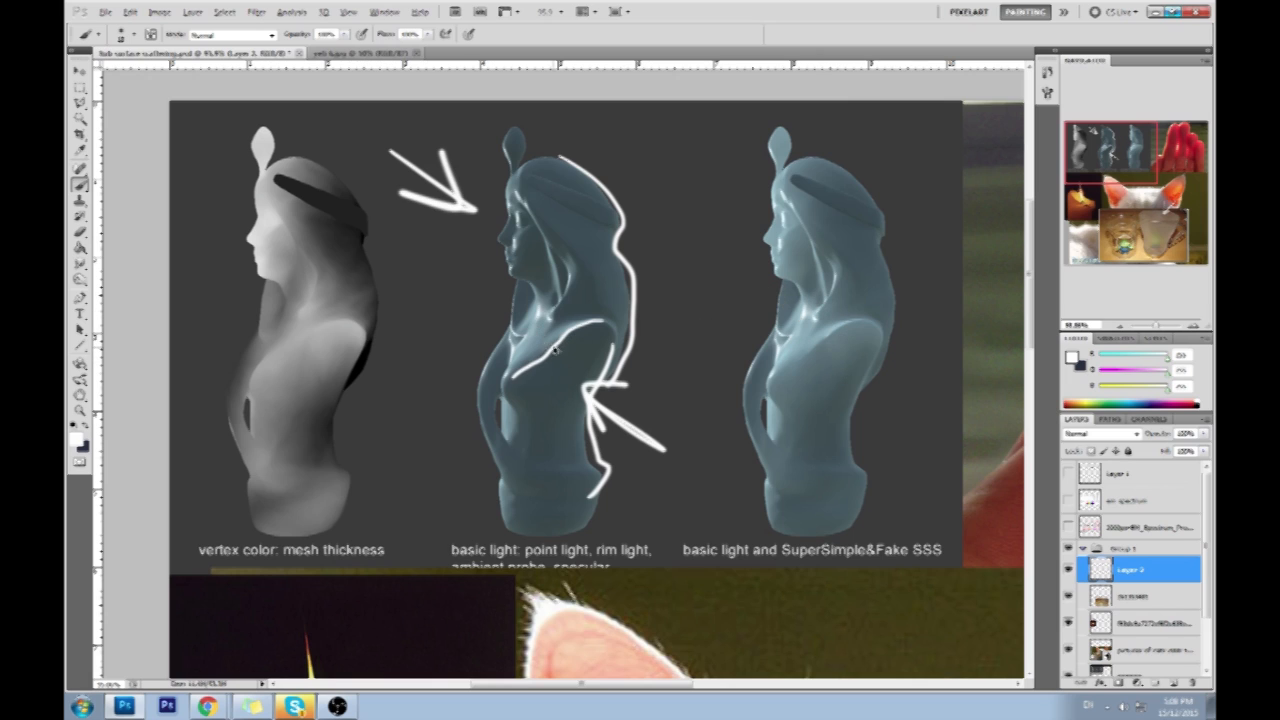
Draw connected straight light rays from beside the middle statue's head down to its chest.
click(432, 245)
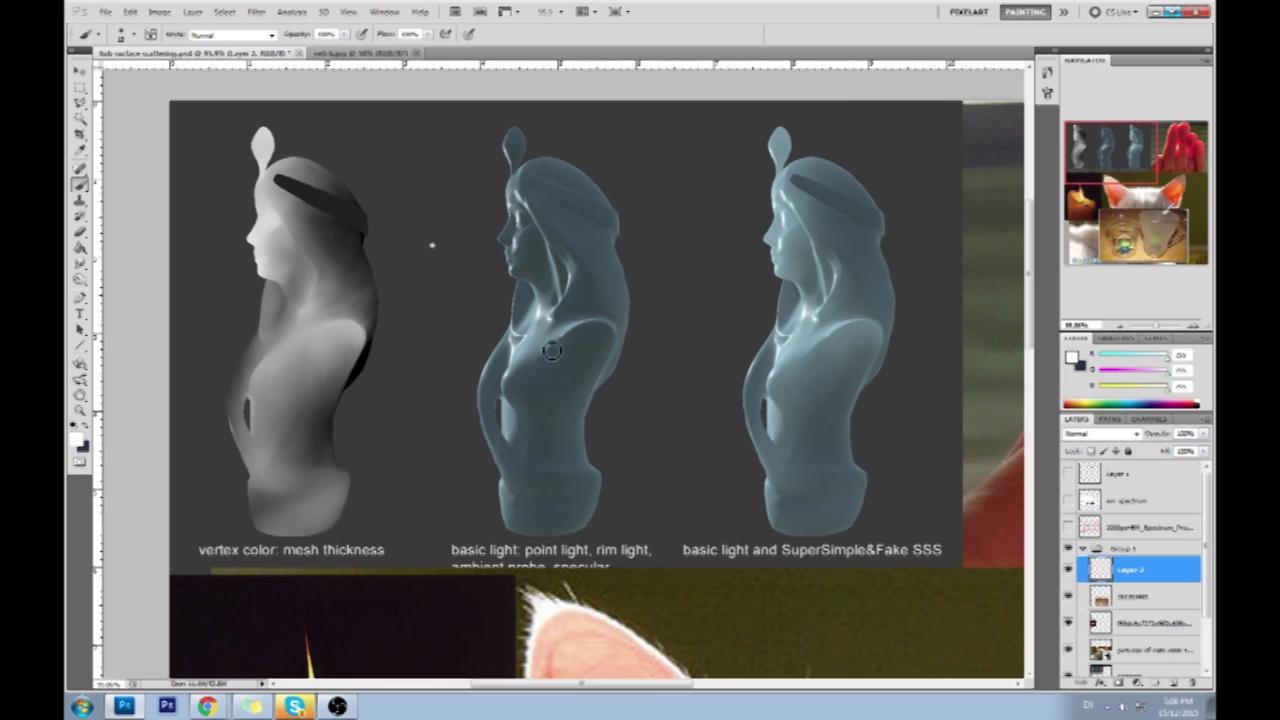
shift+click(547, 360)
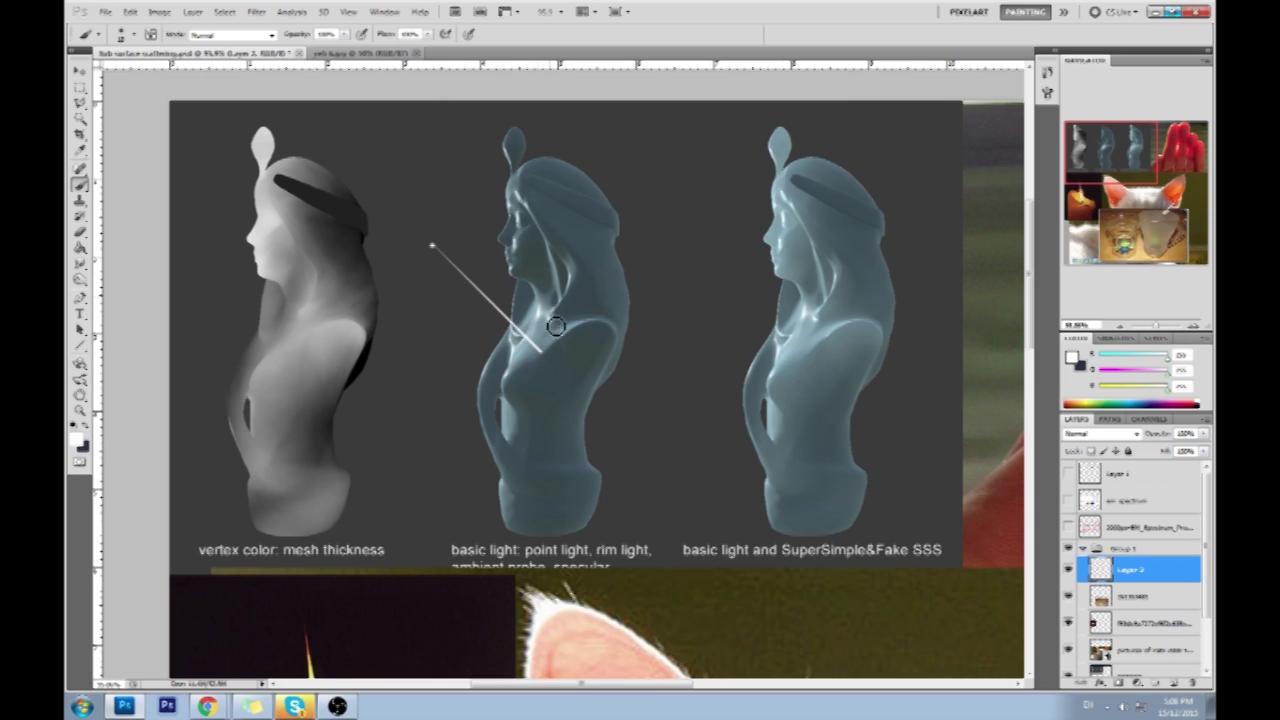
shift+click(447, 175)
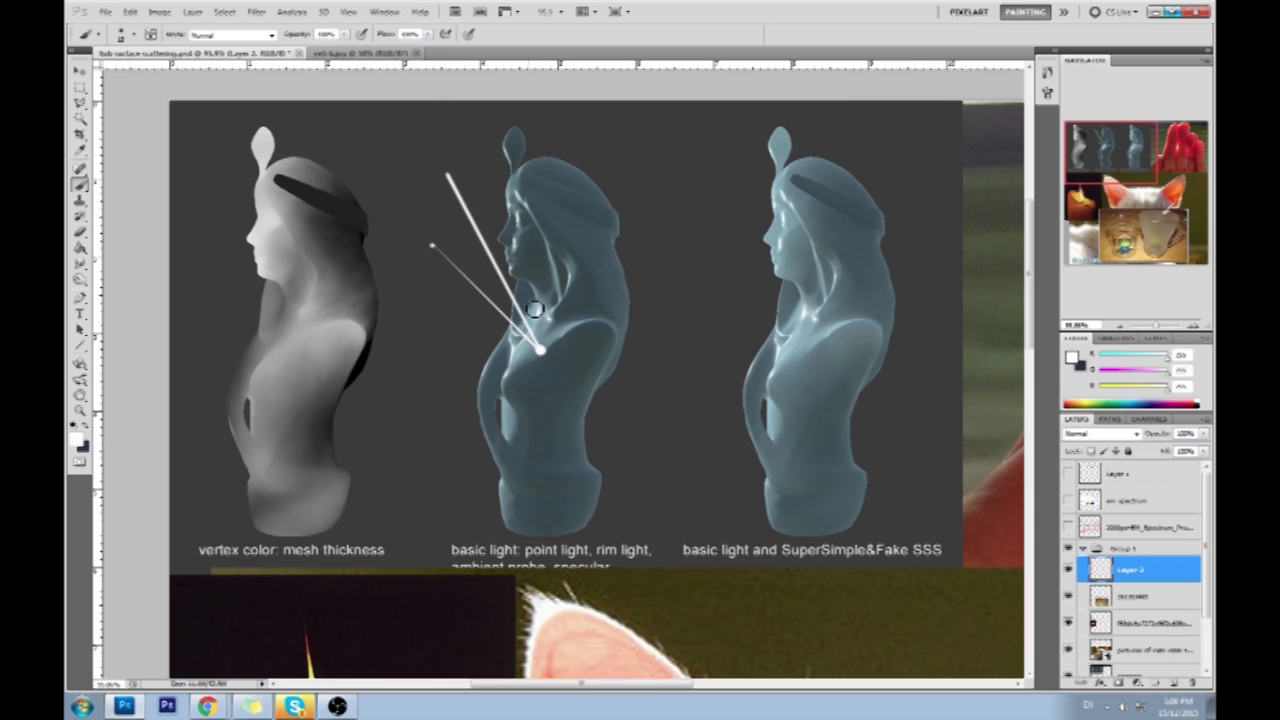
shift+click(541, 349)
shift+click(447, 175)
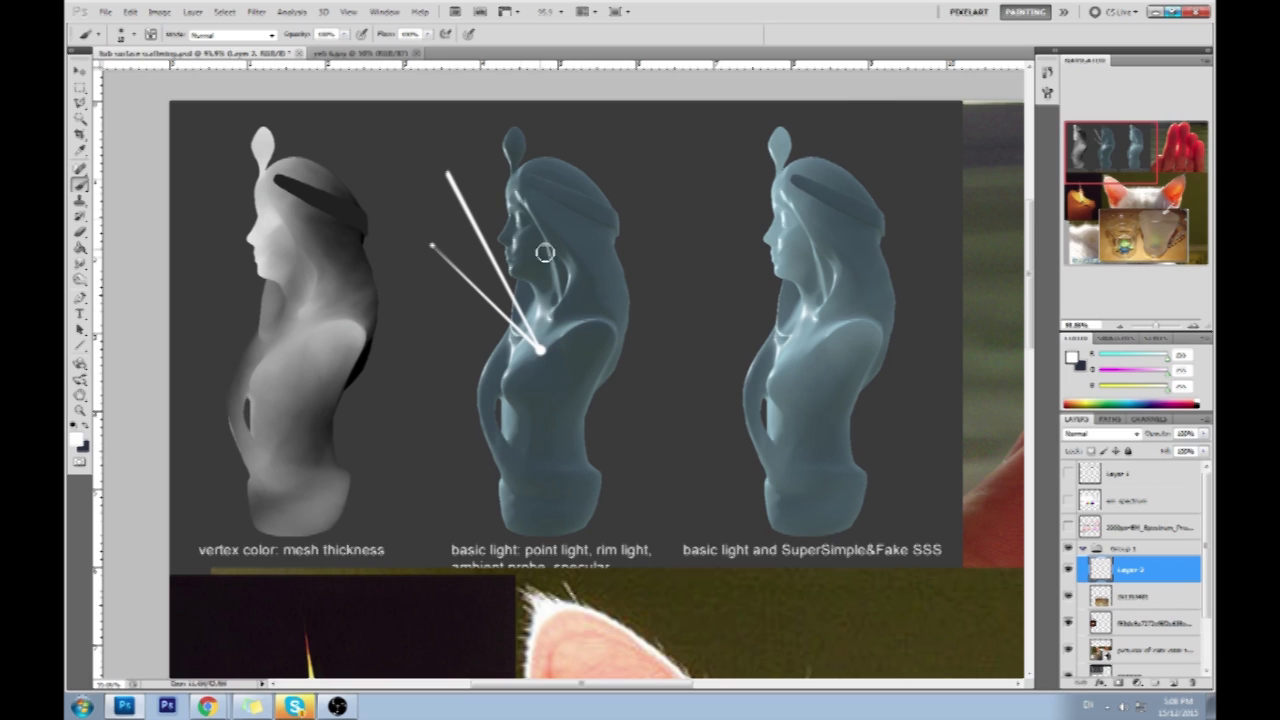
shift+click(430, 214)
shift+click(558, 334)
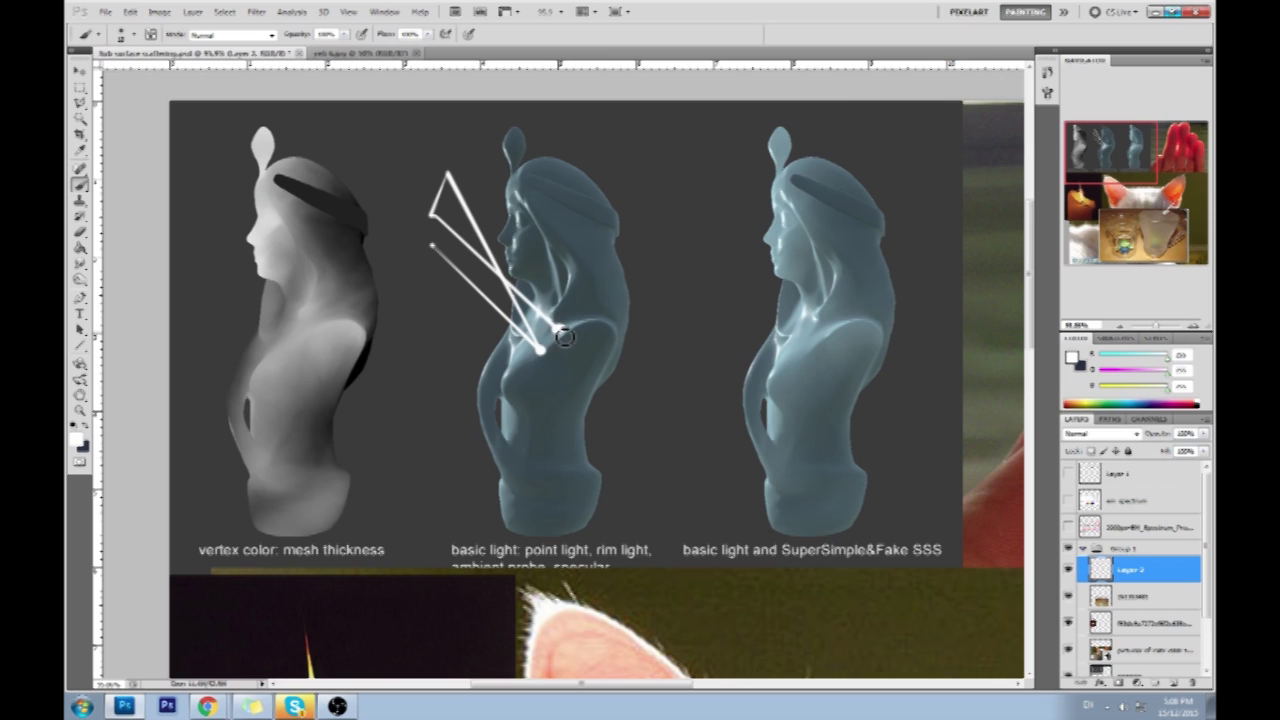
Add a long straight ray crossing the middle statue's body, plus further rays converging on its shoulder.
click(416, 184)
shift+click(690, 441)
shift+click(430, 180)
shift+click(578, 324)
shift+click(468, 163)
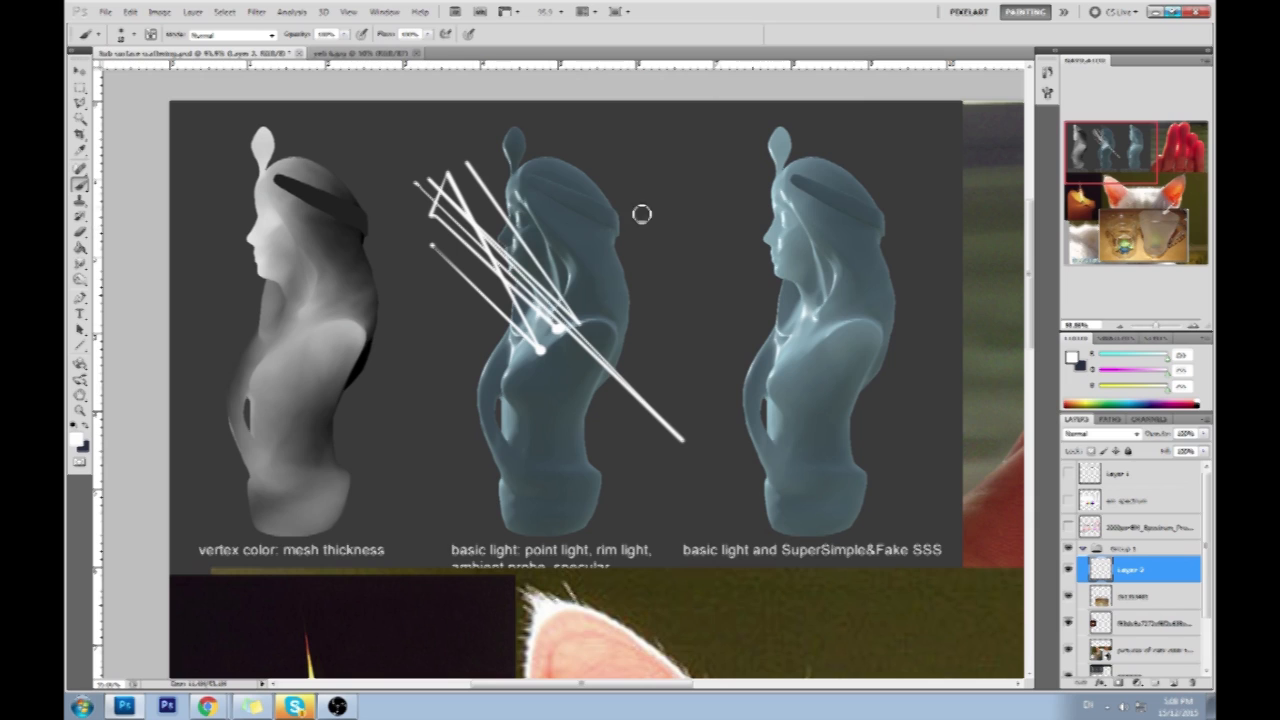
Draw two straight light rays into the SSS statue's shoulder and a curved stroke along the shoulder surface.
click(685, 204)
shift+click(840, 372)
shift+click(714, 178)
drag(792, 368, 855, 322)
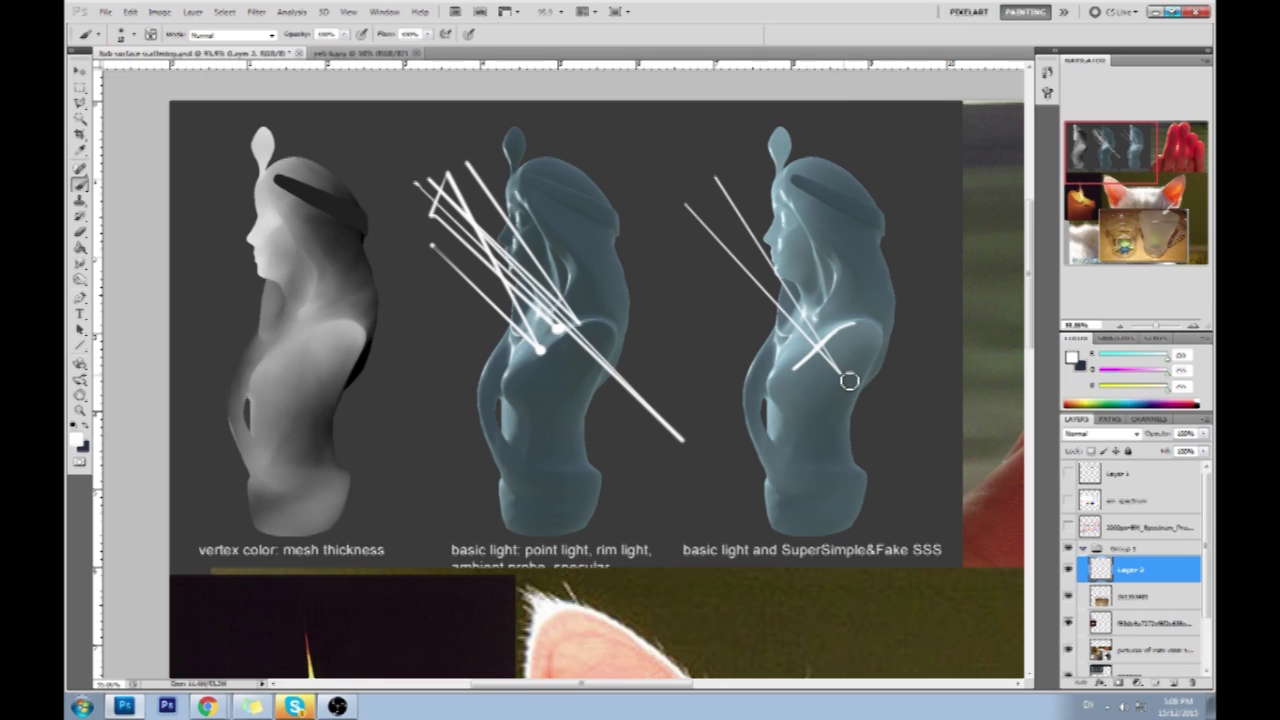
Undo all the light rays drawn over the middle and SSS statues.
key(ctrl+alt+z)
key(ctrl+alt+z)
key(ctrl+alt+z)
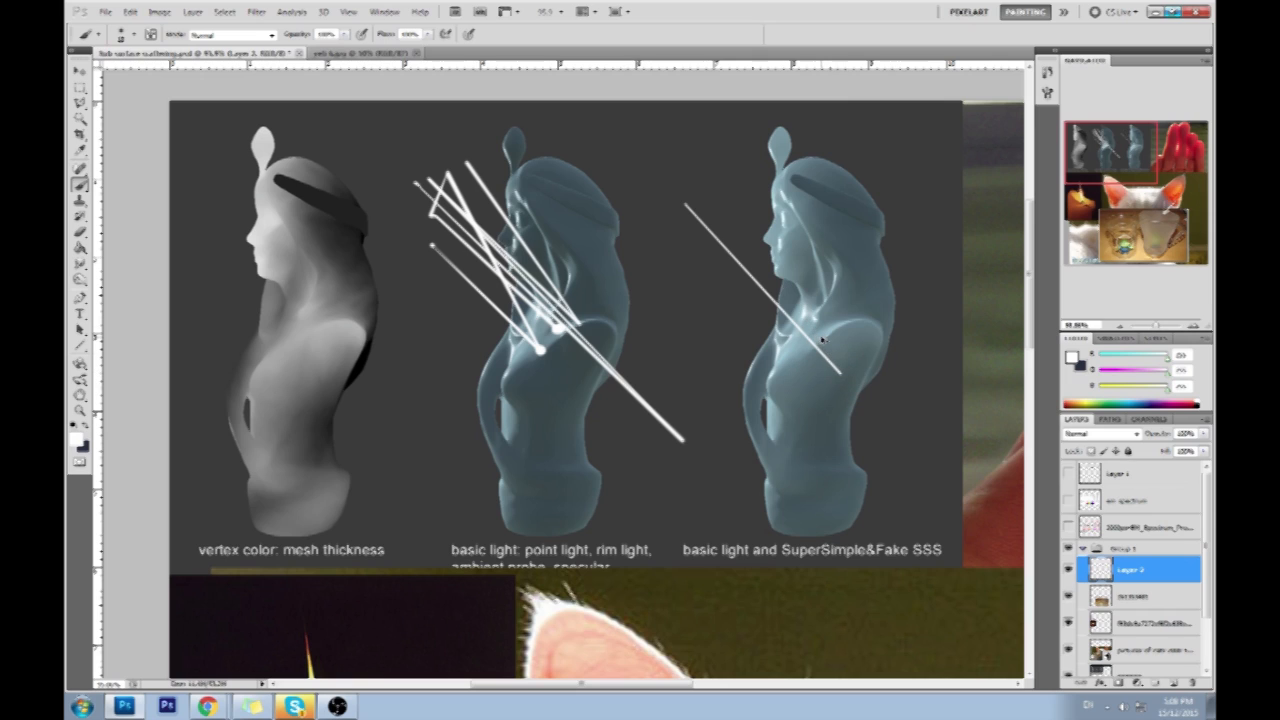
key(ctrl+alt+z)
key(ctrl+alt+z)
key(ctrl+alt+z)
key(ctrl+alt+z)
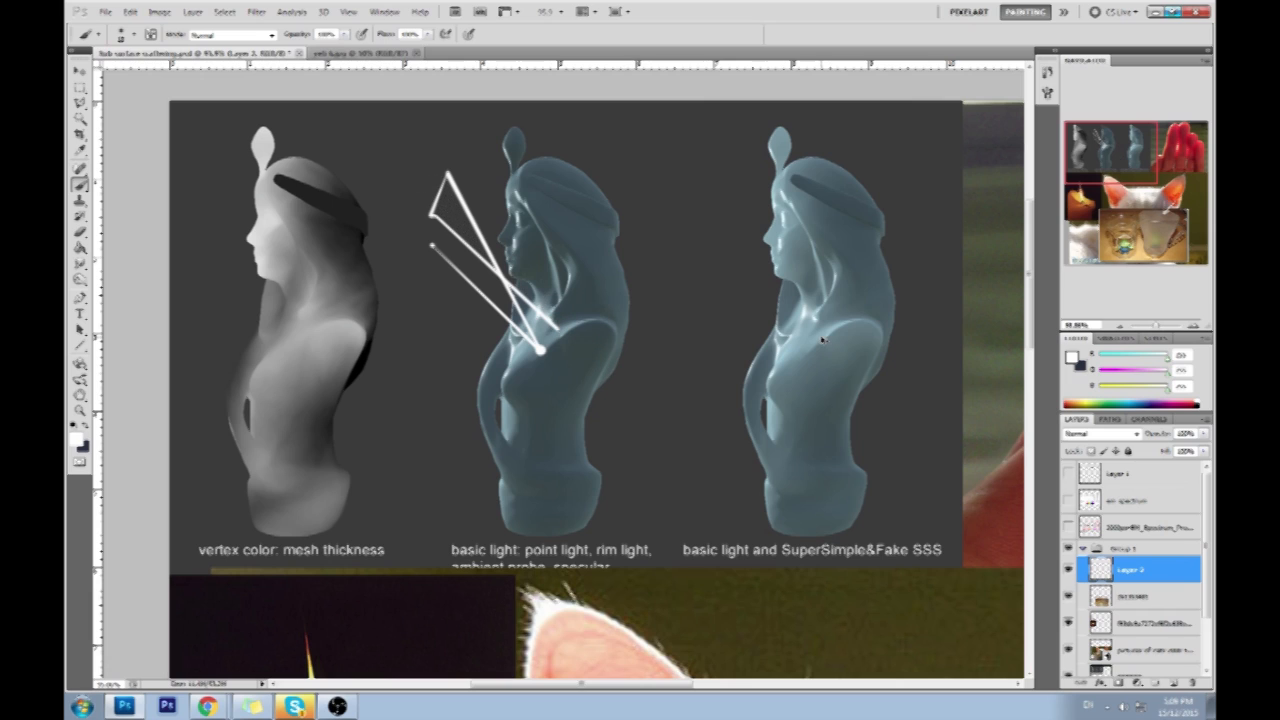
key(ctrl+alt+z)
key(ctrl+alt+z)
key(ctrl+alt+z)
key(ctrl+alt+z)
key(ctrl+alt+z)
key(ctrl+alt+z)
key(ctrl+alt+z)
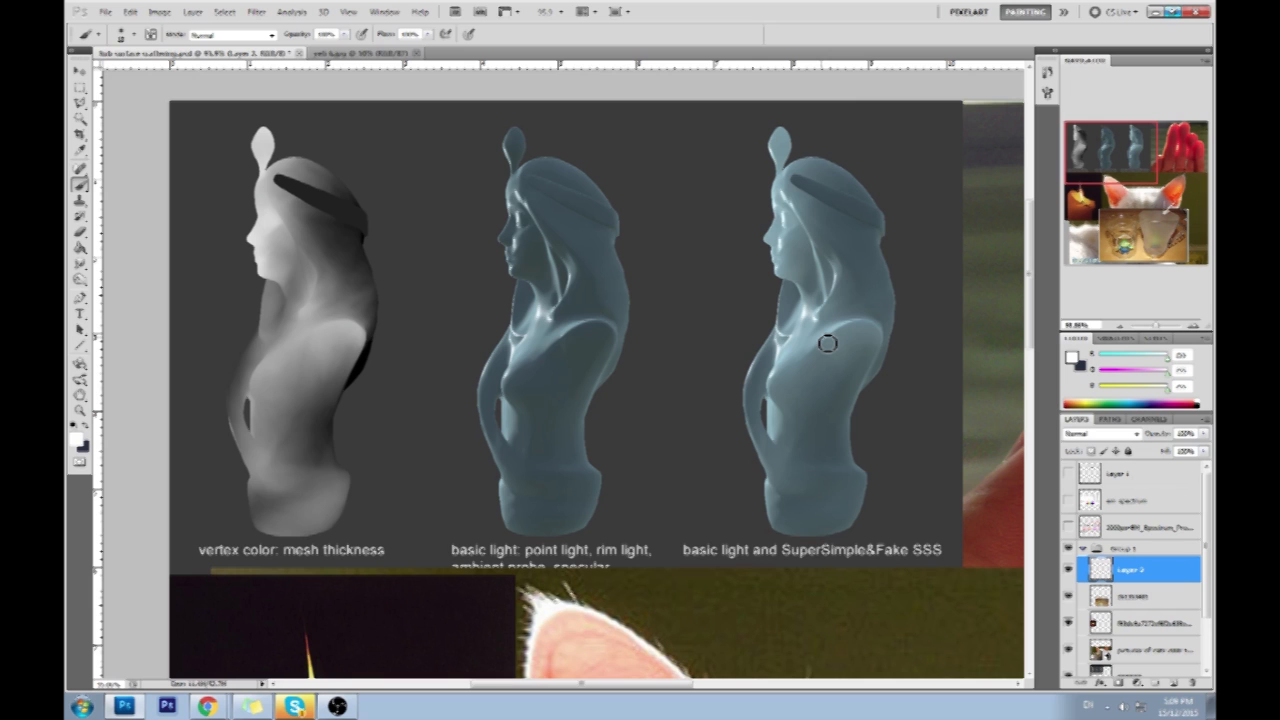
Draw light arrows pointing at the upper edges of both of the cat's glowing ears.
mouse_move(794, 369)
mouse_down()
mouse_move(786, 326)
mouse_move(751, 317)
mouse_up()
drag(815, 213, 845, 305)
drag(784, 238, 880, 250)
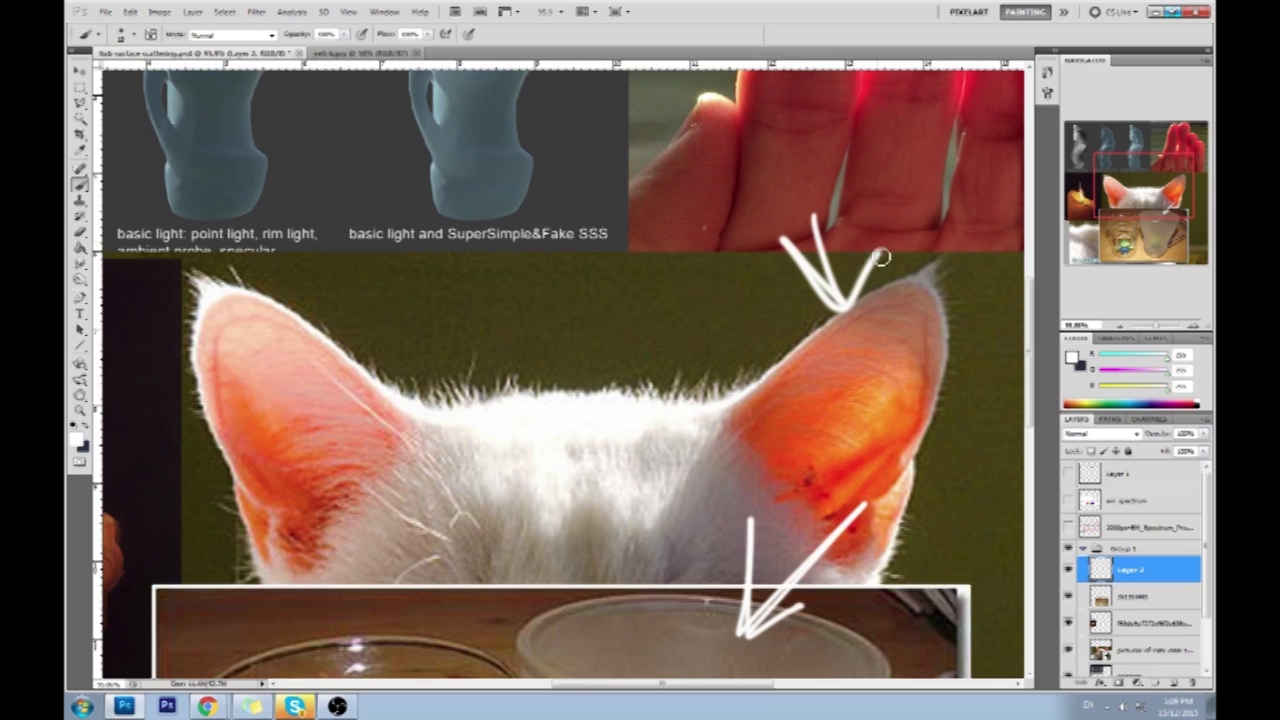
drag(440, 208, 338, 345)
mouse_move(332, 265)
mouse_down()
mouse_move(341, 330)
mouse_move(418, 322)
mouse_up()
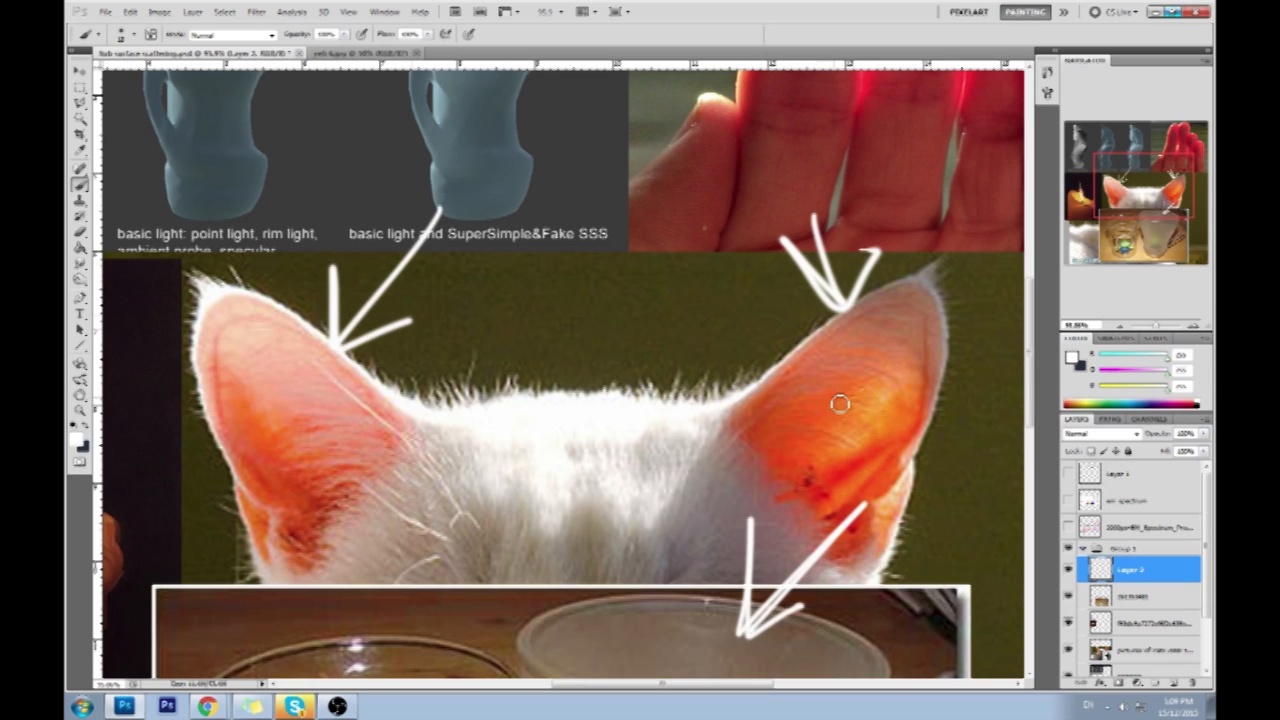
mouse_move(943, 263)
mouse_down()
mouse_move(705, 327)
mouse_move(938, 342)
mouse_up()
Undo the arrows drawn at the cat's ears.
key(ctrl+alt+z)
key(ctrl+alt+z)
key(ctrl+alt+z)
key(ctrl+alt+z)
key(ctrl+alt+z)
key(ctrl+alt+z)
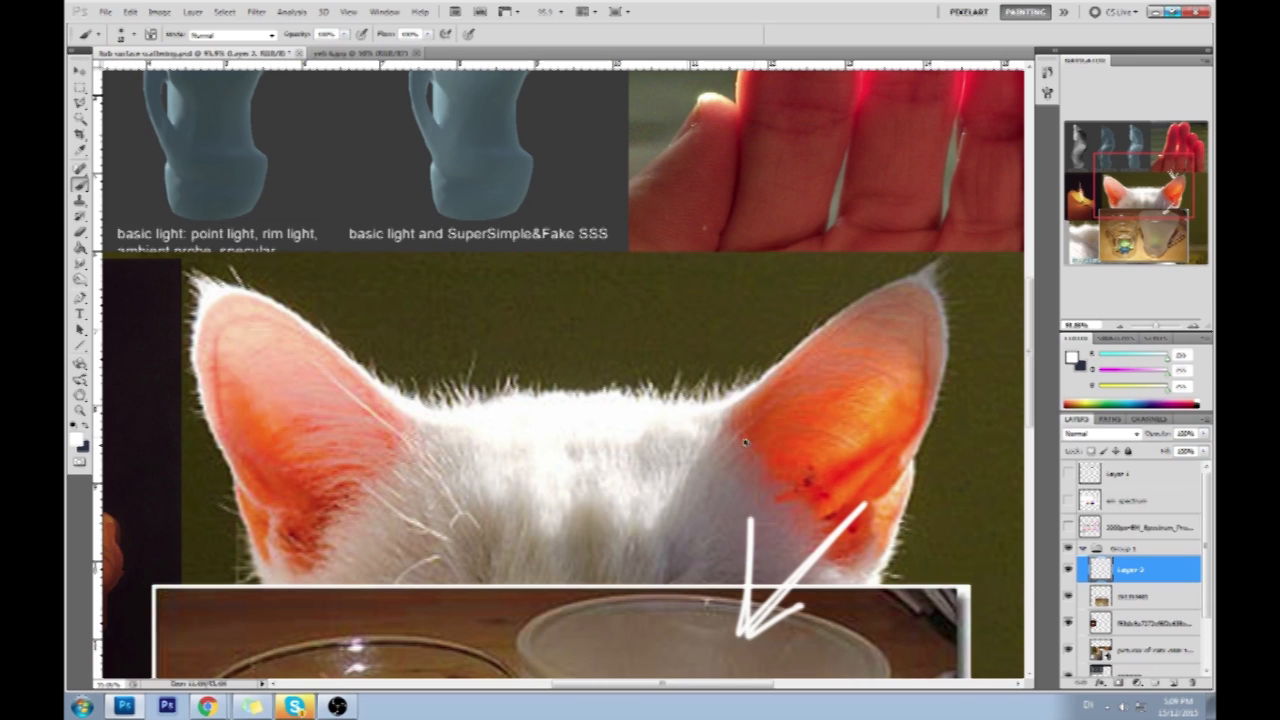
Collapse and hide the reference photo group, and add a new layer directly above the Background.
key(ctrl+minus)
key(ctrl+minus)
key(ctrl+minus)
key(ctrl+plus)
key(ctrl+minus)
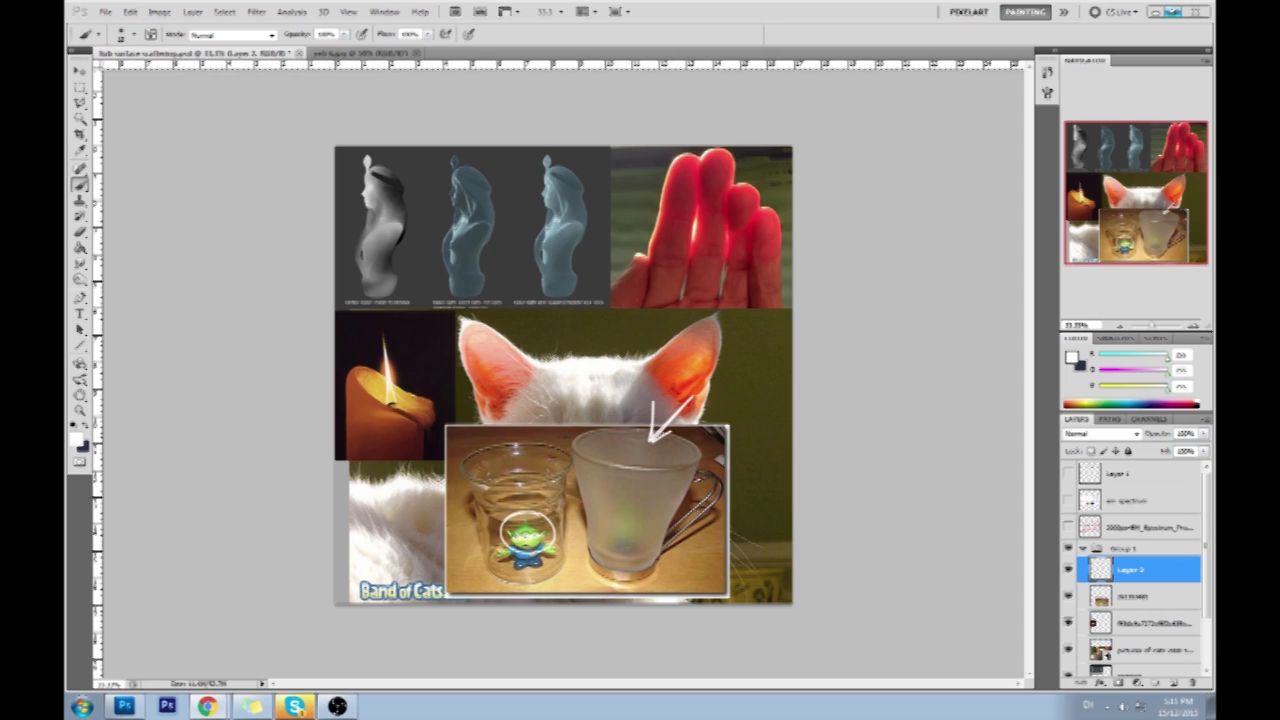
click(1082, 548)
click(1145, 572)
click(1174, 682)
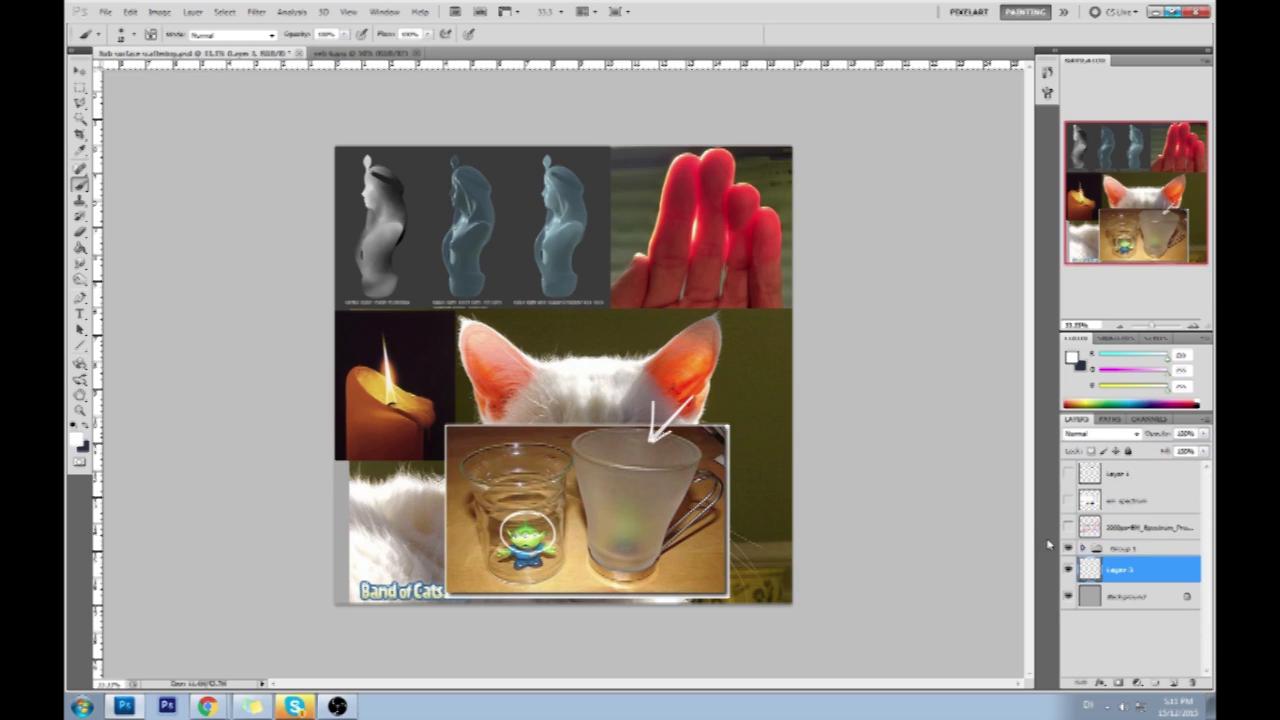
click(1066, 548)
Sketch a smooth straight diagonal surface line and a wavy diagonal surface line beside it.
drag(362, 415, 598, 160)
mouse_move(423, 592)
mouse_down()
mouse_move(500, 523)
mouse_move(647, 336)
mouse_move(776, 219)
mouse_up()
mouse_move(380, 158)
mouse_down()
mouse_move(357, 160)
mouse_move(440, 188)
mouse_up()
drag(340, 202, 442, 217)
drag(400, 148, 534, 178)
key(ctrl+alt+z)
key(ctrl+alt+z)
key(ctrl+alt+z)
key(ctrl+alt+z)
Draw pairs of converging light rays hitting the straight surface line and the lowest bump of the wavy line.
mouse_move(336, 257)
mouse_down()
mouse_move(482, 303)
mouse_move(340, 147)
mouse_move(556, 214)
mouse_move(487, 146)
mouse_up()
drag(642, 163, 596, 148)
mouse_move(334, 476)
mouse_down()
mouse_move(462, 505)
mouse_move(323, 391)
mouse_up()
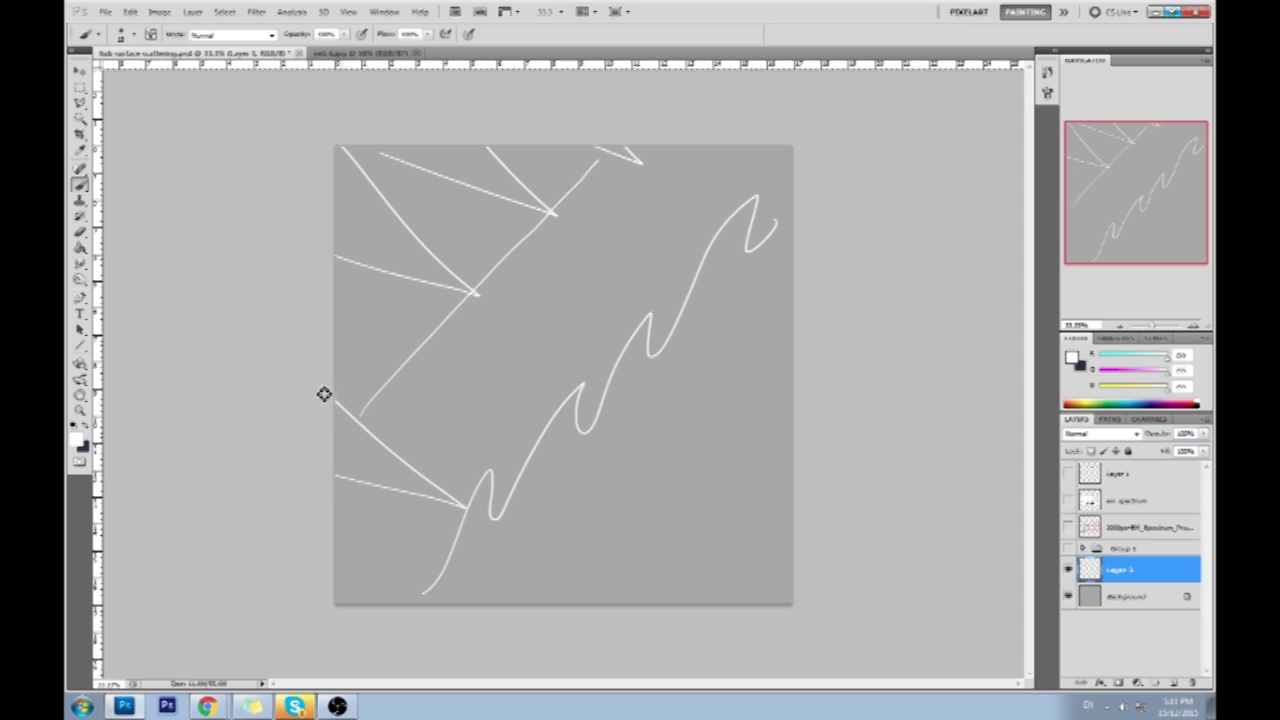
Shade the two lowest hollows of the wavy line, add rays to the second bump, and draw arrows pointing into both hollows.
mouse_move(495, 486)
mouse_down()
mouse_move(534, 489)
mouse_move(502, 523)
mouse_move(492, 476)
mouse_up()
mouse_move(402, 350)
mouse_down()
mouse_move(543, 401)
mouse_move(429, 269)
mouse_up()
mouse_move(595, 400)
mouse_down()
mouse_move(586, 391)
mouse_move(600, 437)
mouse_move(604, 422)
mouse_up()
mouse_move(584, 336)
mouse_down()
mouse_move(604, 376)
mouse_move(591, 374)
mouse_up()
drag(490, 427, 501, 464)
drag(516, 438, 502, 464)
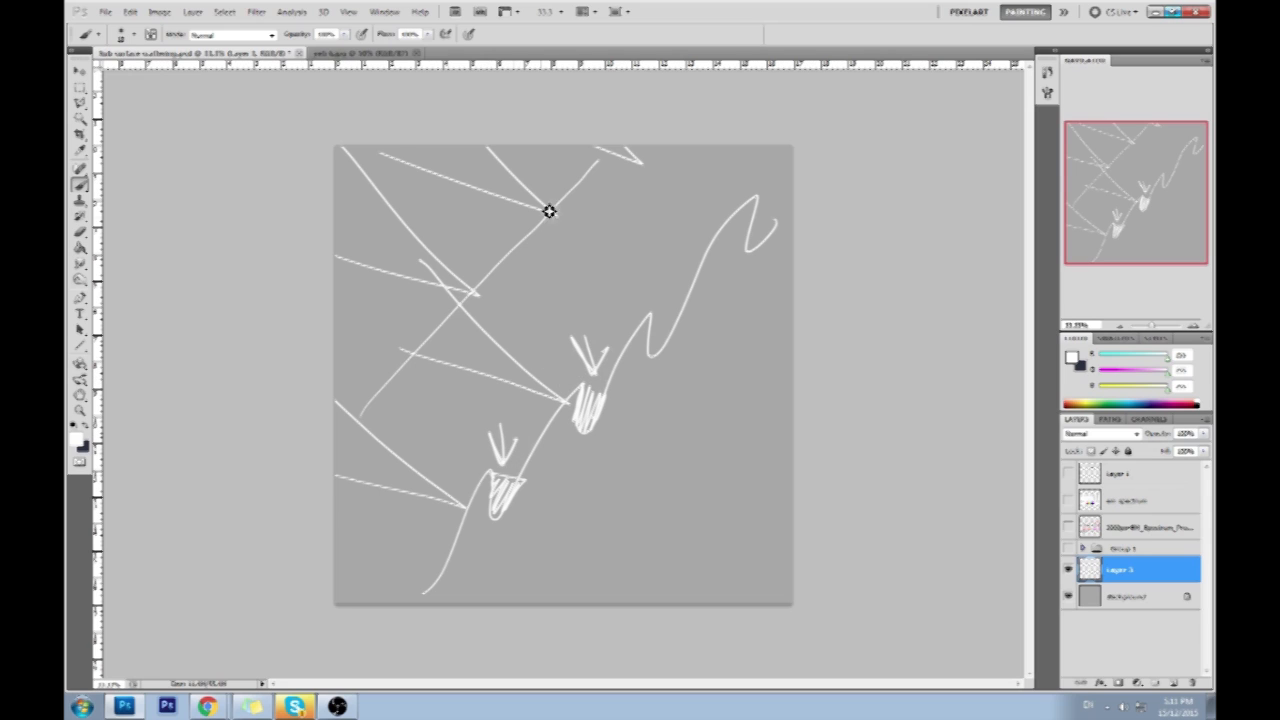
Draw arrows at the two upper hollows of the wavy line, shade the third hollow, and add an arrow toward the straight line.
drag(638, 236, 651, 305)
drag(621, 260, 655, 305)
drag(760, 148, 768, 190)
drag(743, 150, 768, 190)
mouse_move(678, 329)
mouse_down()
mouse_move(648, 314)
mouse_move(666, 360)
mouse_move(674, 339)
mouse_up()
drag(495, 211, 522, 232)
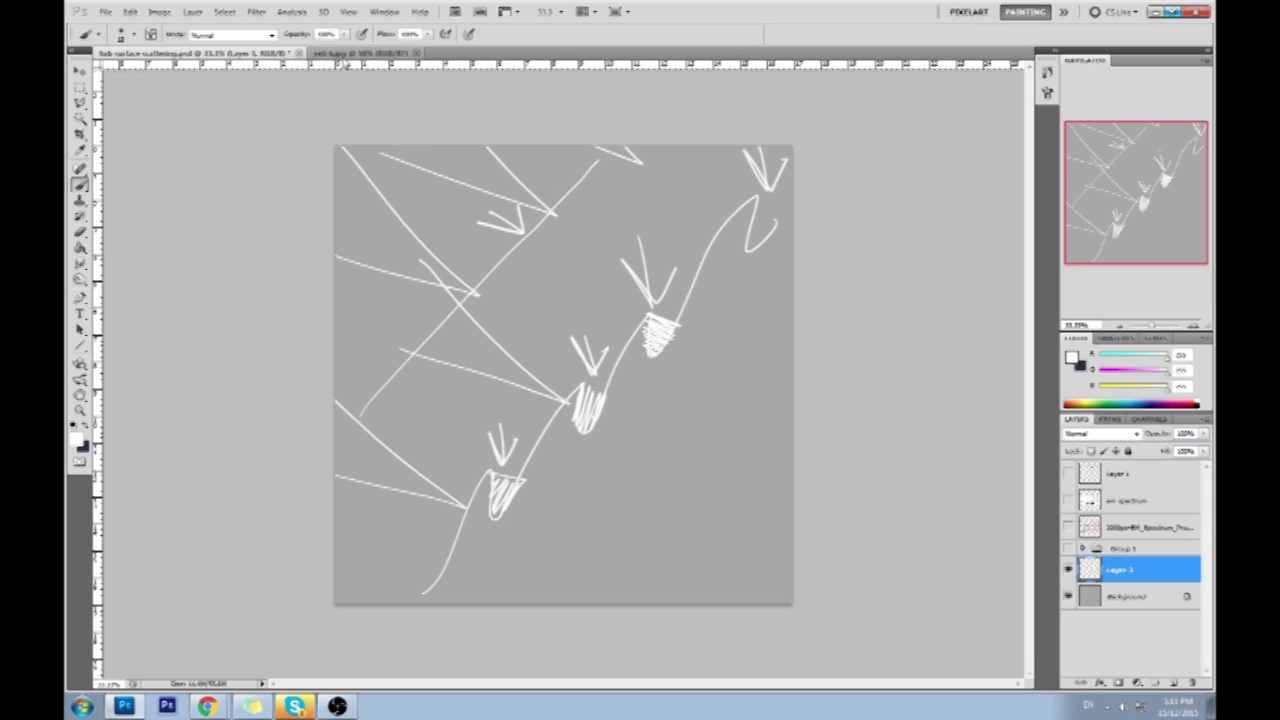
Hide the sketched surface diagram, show the reference photo group, and zoom in on the three statue renders.
click(1068, 569)
click(1068, 548)
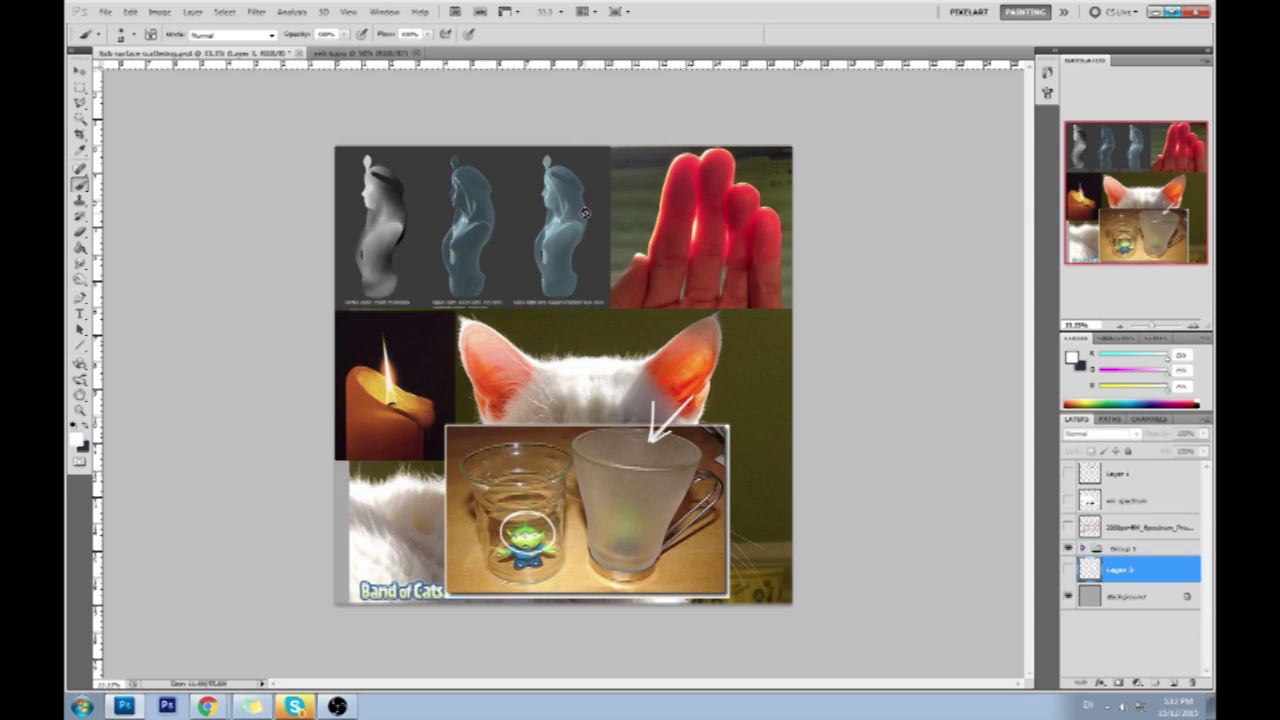
key(z)
drag(503, 223, 703, 334)
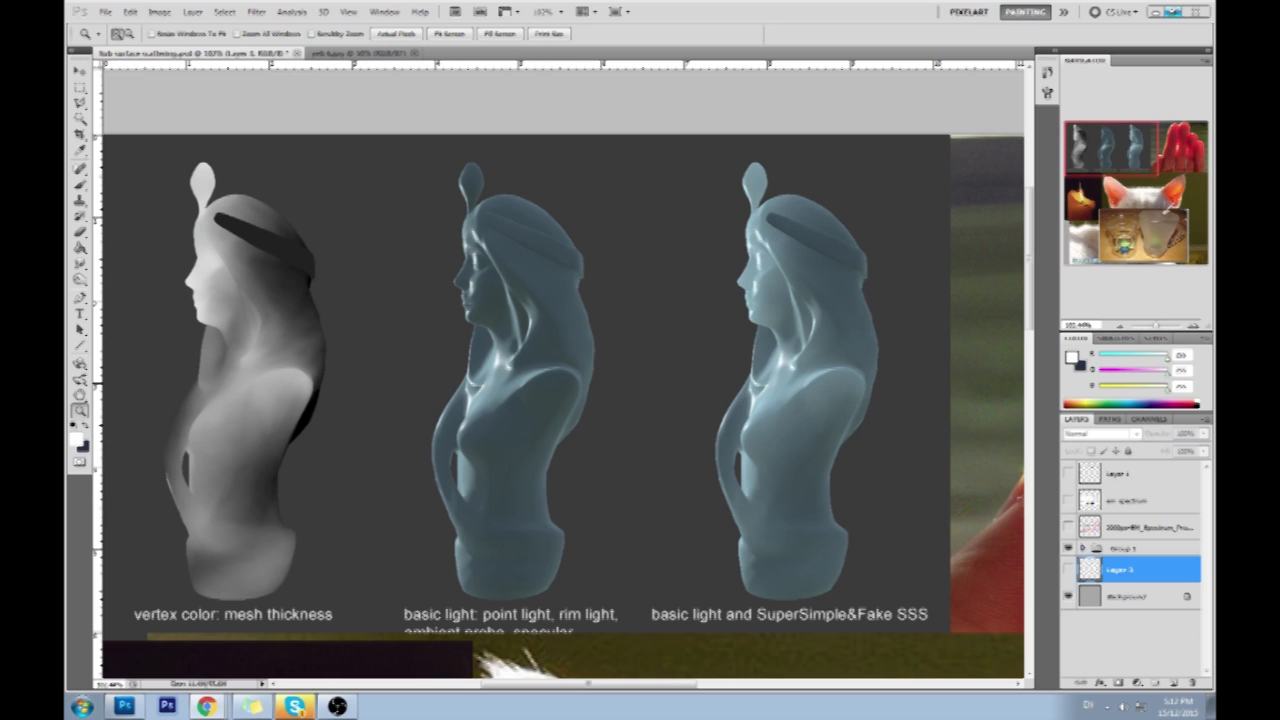
Browse the character paintings in the istebrak.com gallery to examine how their skin and fur are rendered.
drag(826, 4, 586, 46)
scroll(740, 299, down, 3)
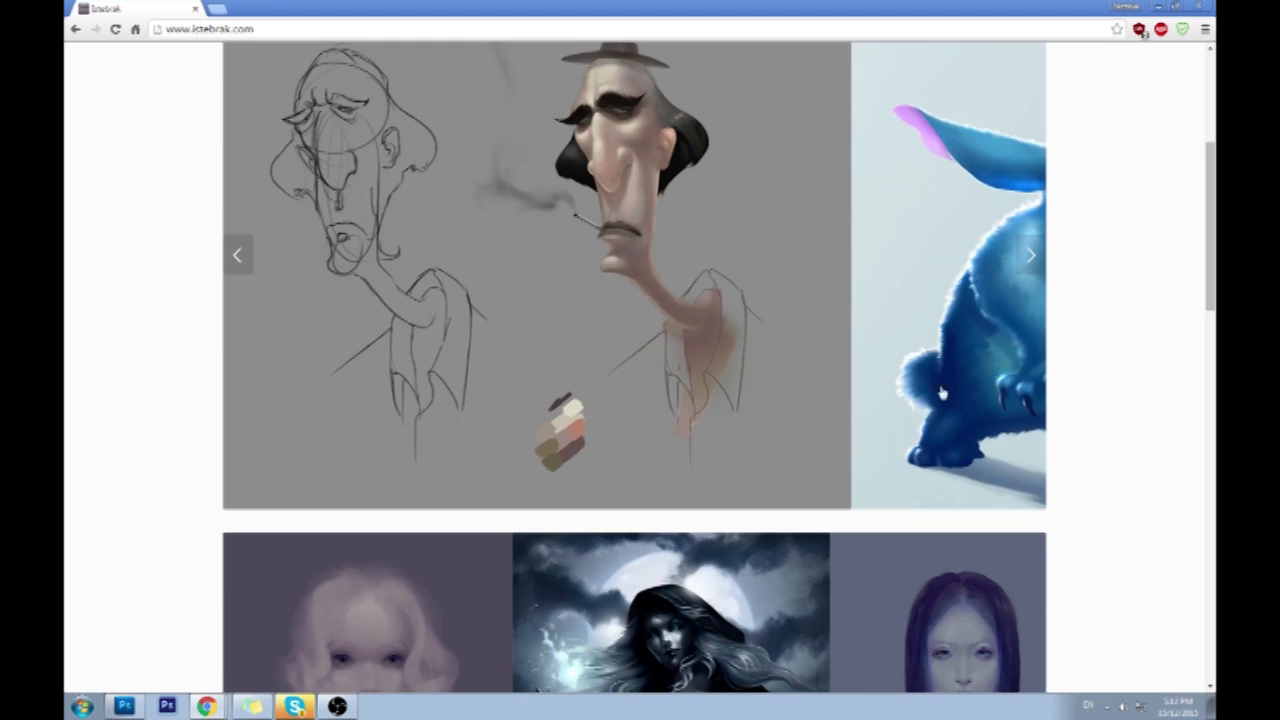
click(1028, 256)
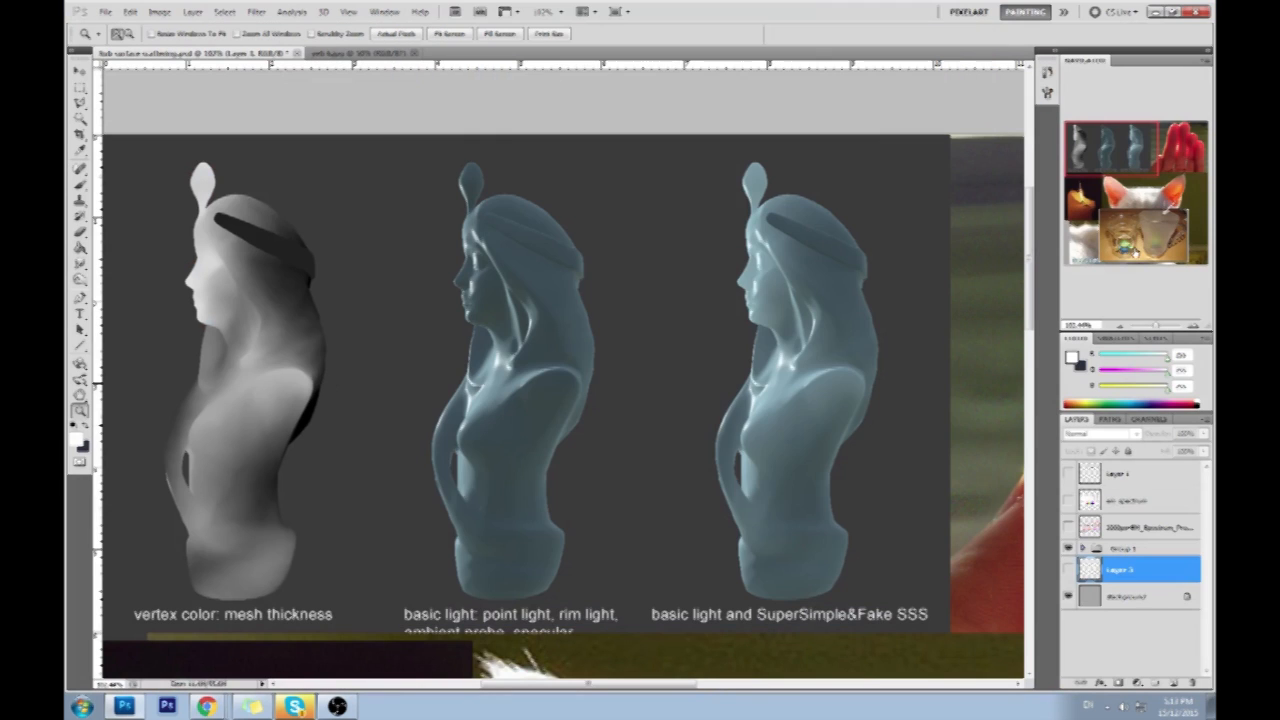
Examine the clear and frosted glass photo, compare it with the paintings on istebrak.com, and return to the Photoshop document.
drag(1135, 252, 1130, 242)
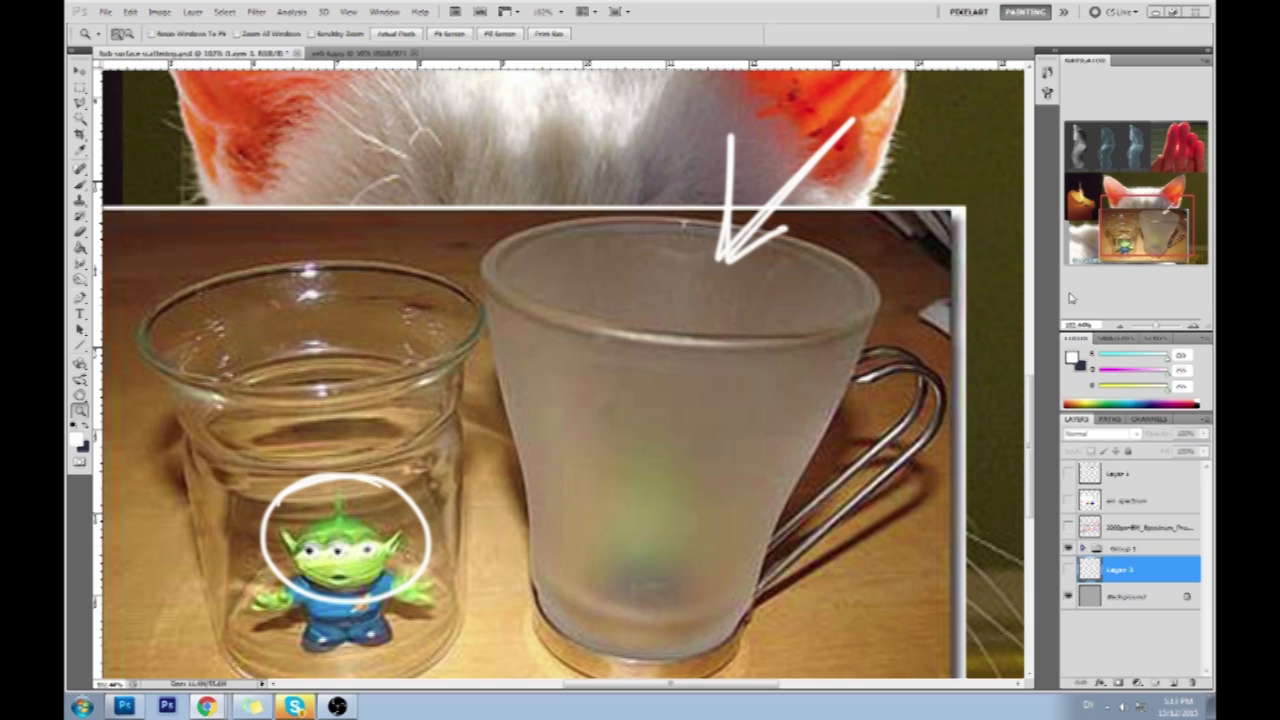
click(205, 706)
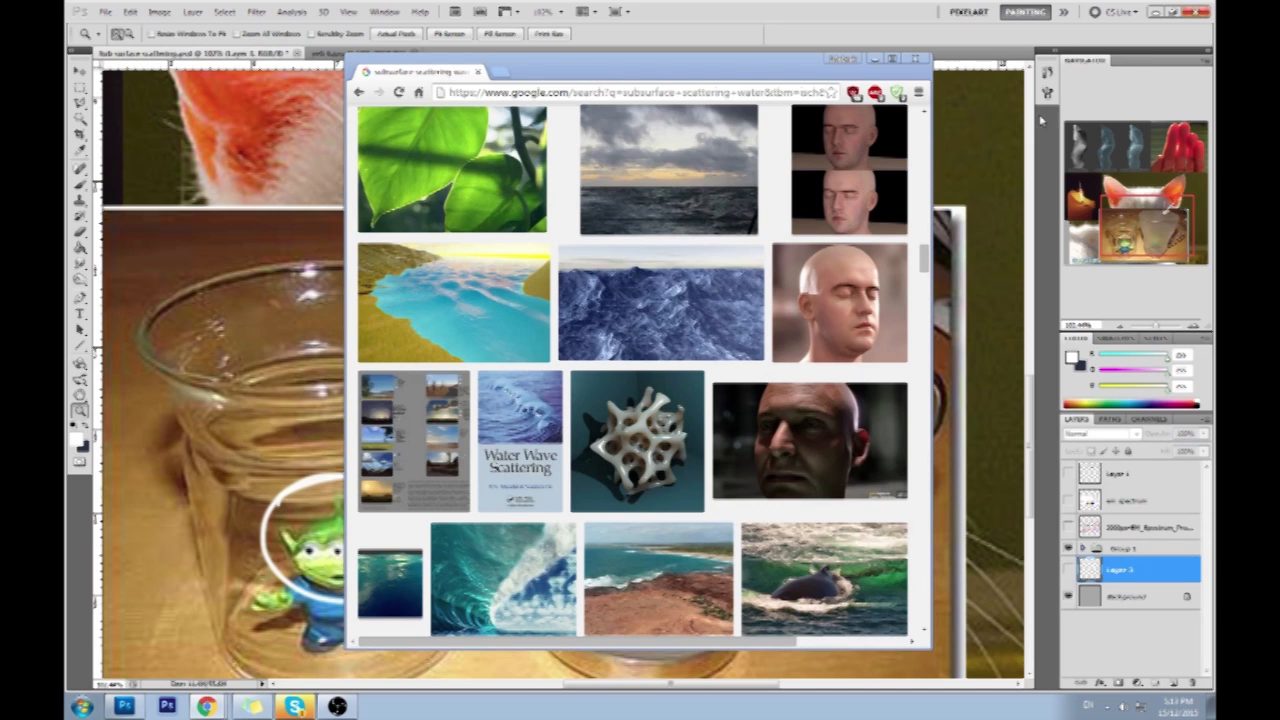
click(210, 706)
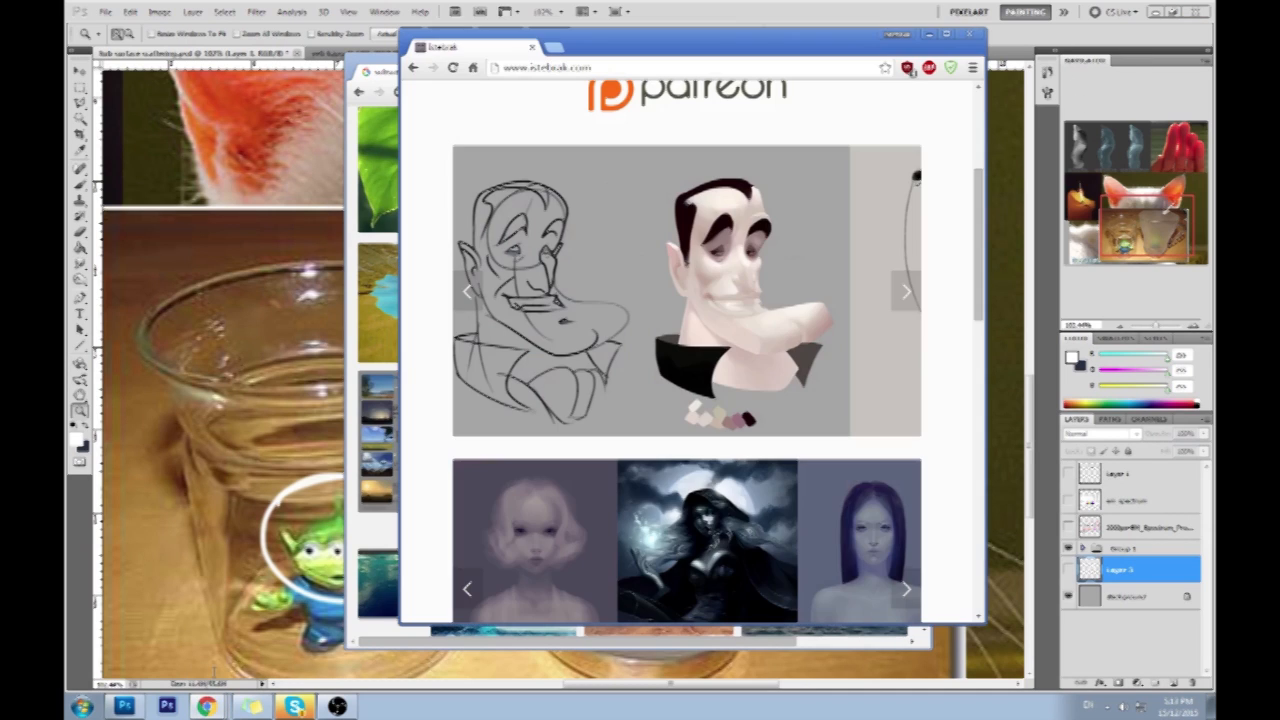
double_click(834, 47)
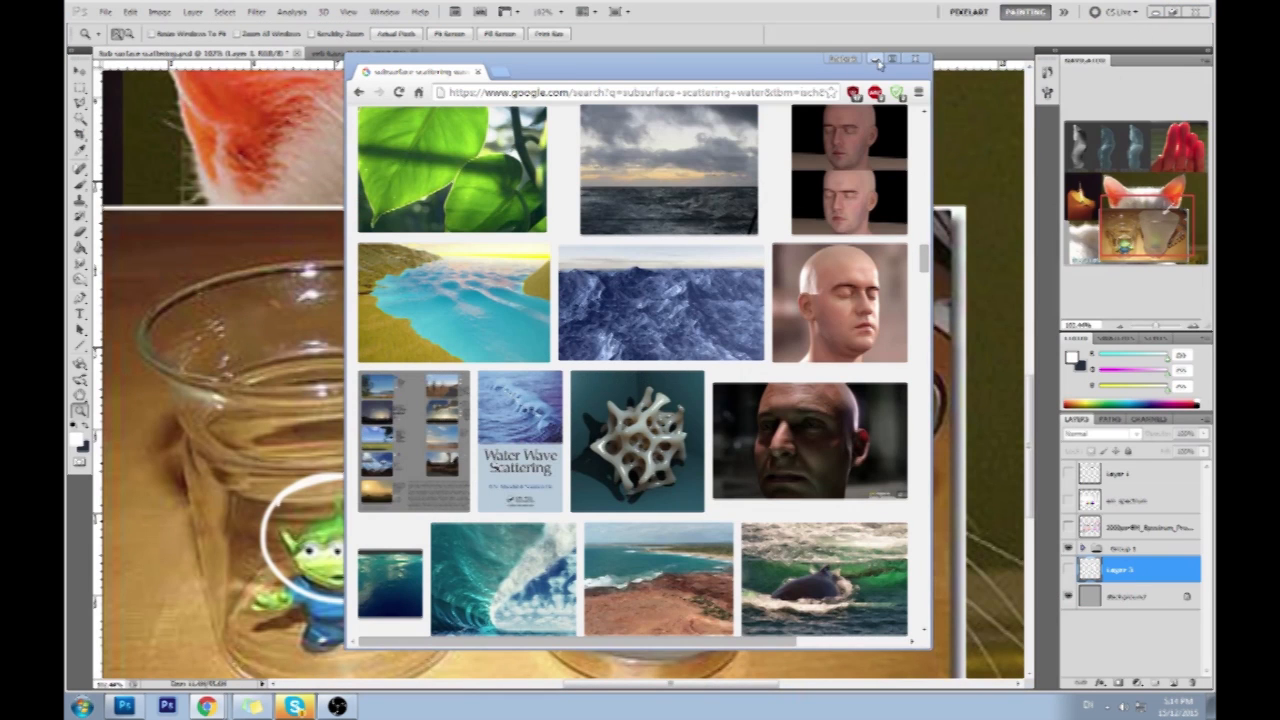
click(876, 62)
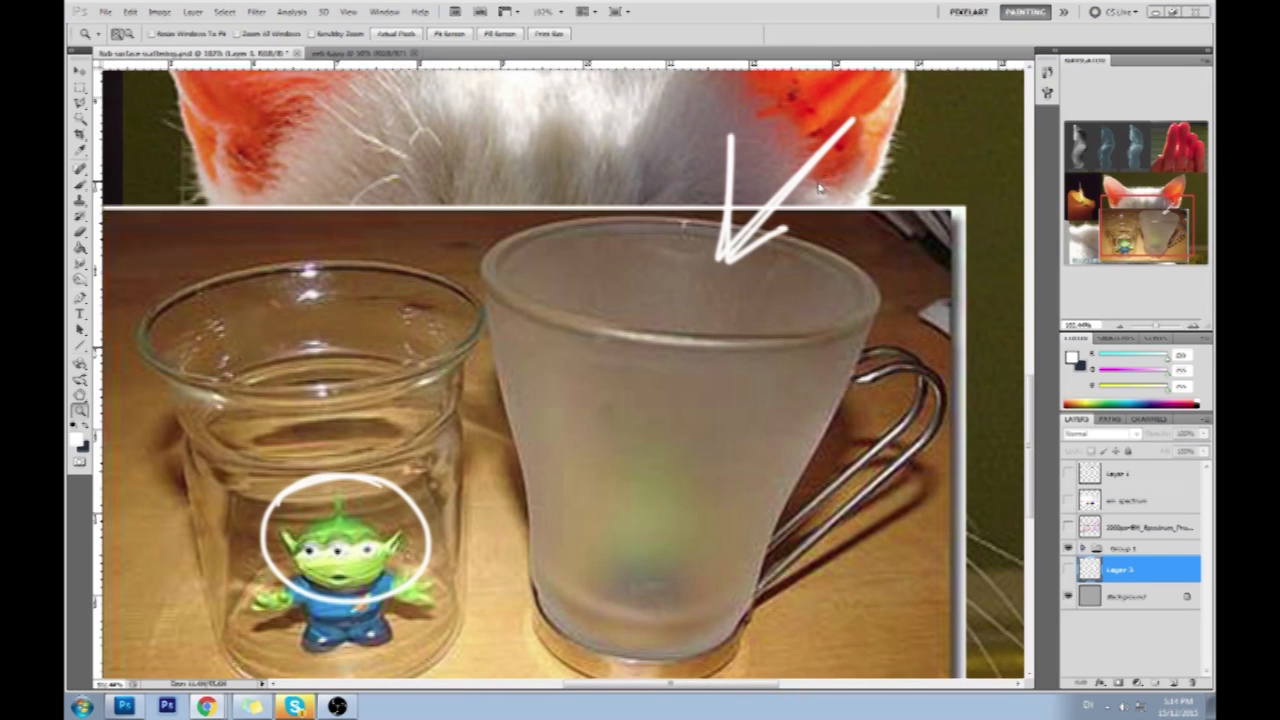
Undo the hiding of the sketch layer and add a new layer at the top of the stack for annotating the cat's ears.
scroll(713, 374, up, 3)
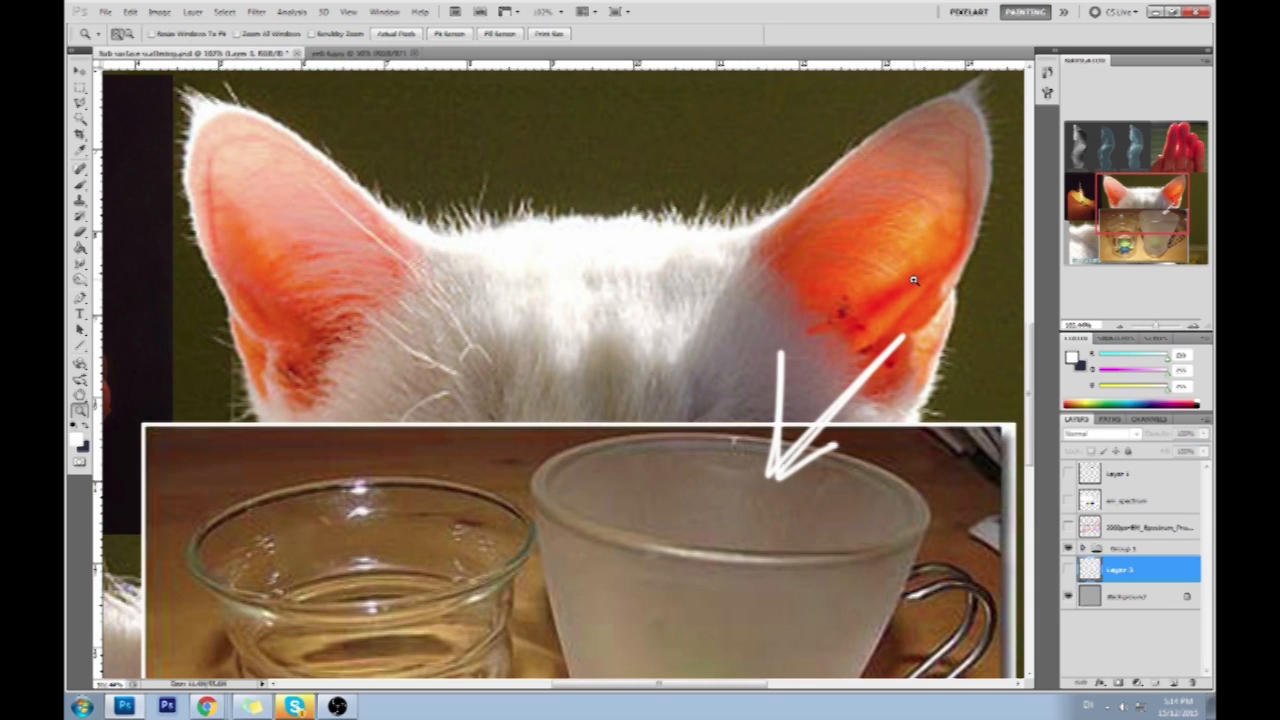
key(ctrl+z)
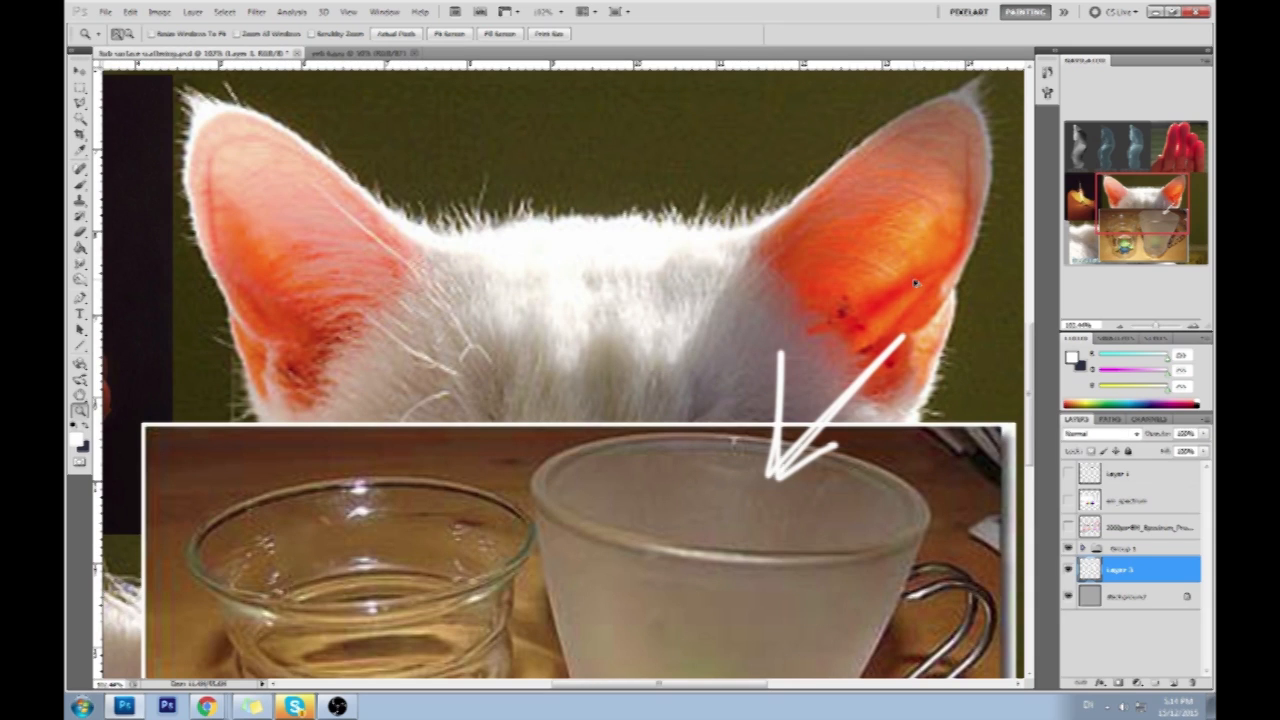
drag(680, 286, 694, 326)
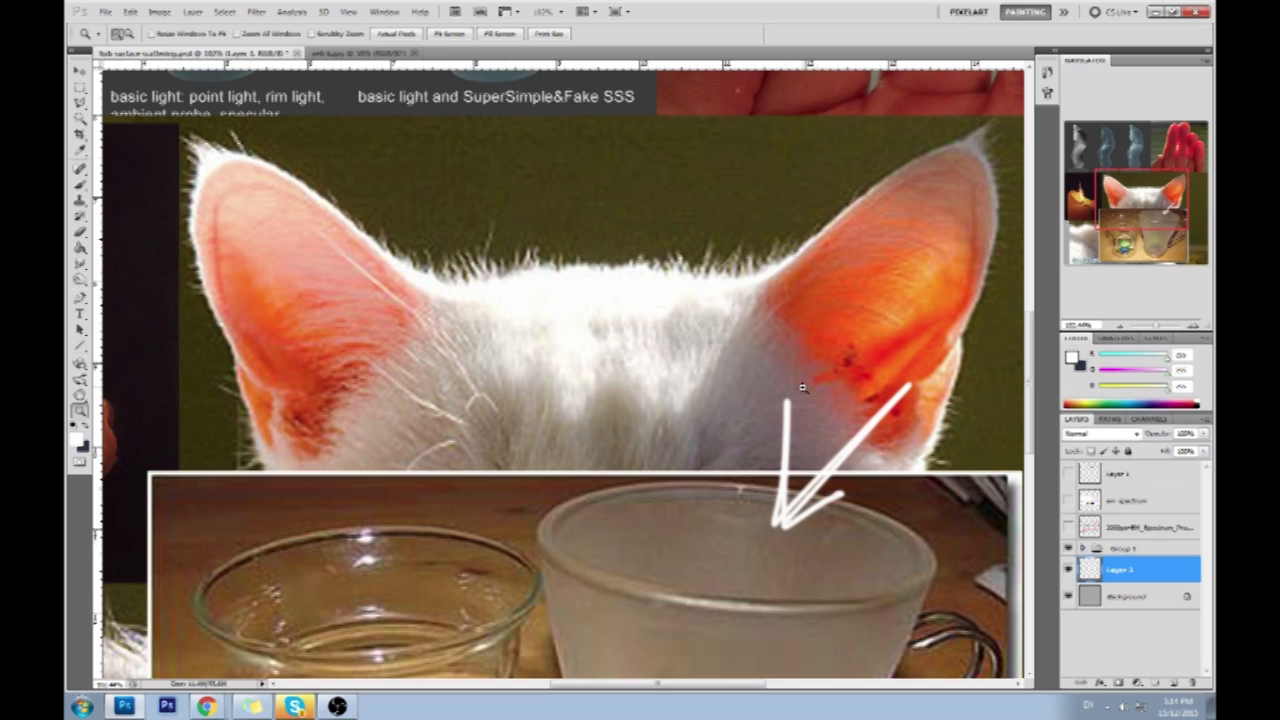
key(b)
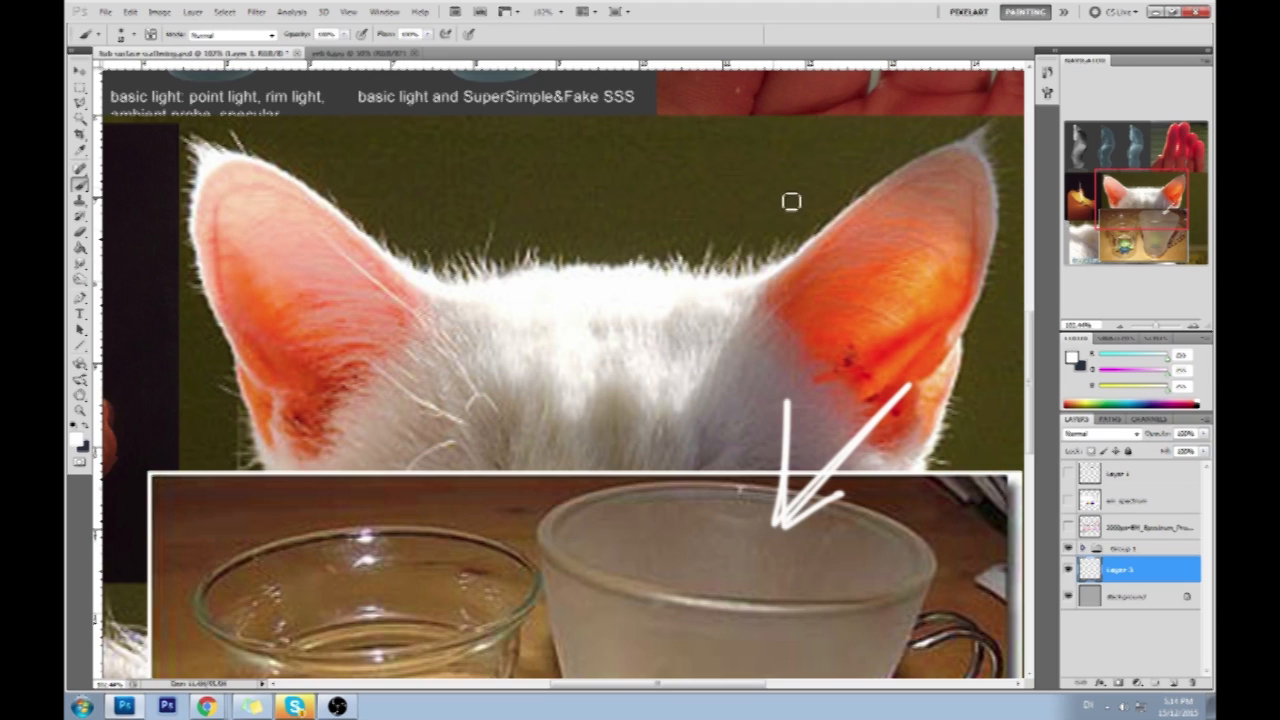
click(1110, 484)
click(1176, 680)
Try out arrows at the edge of the cat's brighter orange ear and hatching across its interior, and undo them.
drag(762, 148, 820, 225)
mouse_move(740, 187)
mouse_down()
mouse_move(825, 232)
mouse_move(810, 163)
mouse_up()
mouse_move(889, 231)
mouse_down()
mouse_move(809, 281)
mouse_move(921, 208)
mouse_move(965, 207)
mouse_move(935, 358)
mouse_up()
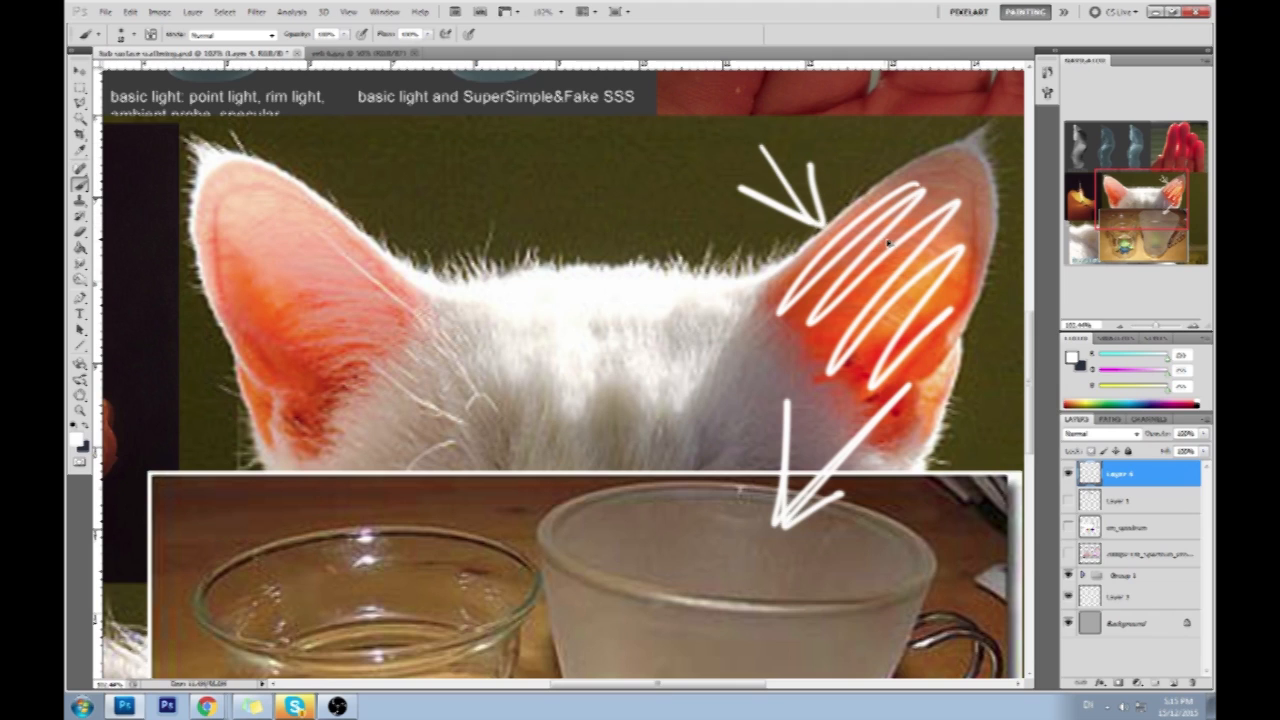
key(ctrl+alt+z)
key(ctrl+alt+z)
mouse_move(836, 210)
mouse_down()
mouse_move(791, 193)
mouse_move(828, 158)
mouse_up()
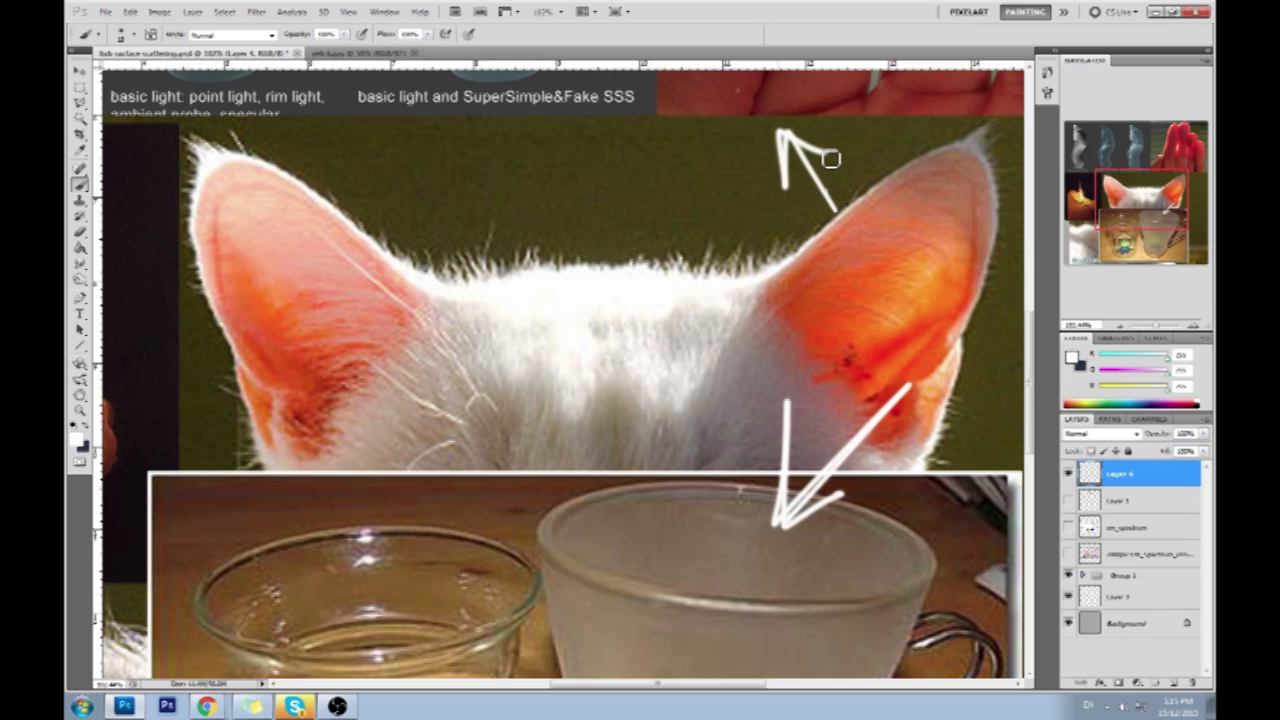
key(ctrl+alt+z)
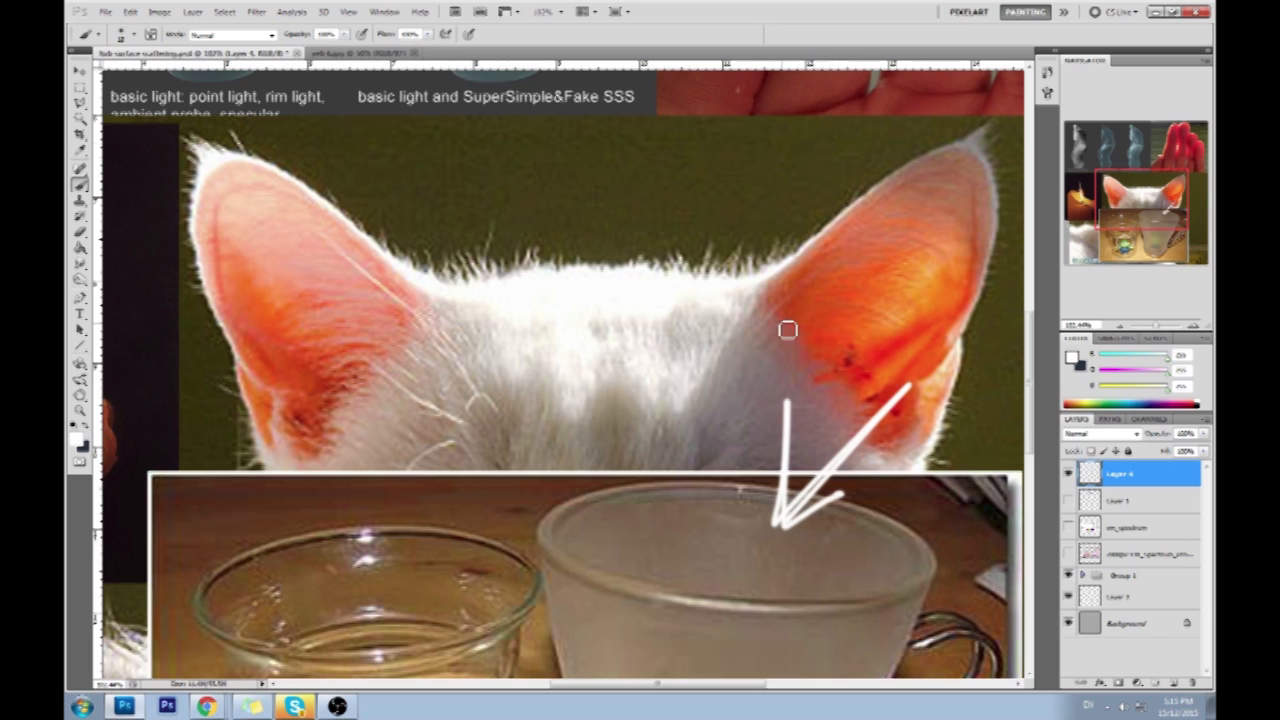
Draw an arrow pointing at the yellowish area of the brighter cat ear and handwrite "Yellow" at its tail.
drag(851, 220, 746, 361)
drag(647, 203, 775, 433)
key(ctrl+z)
drag(647, 203, 768, 390)
mouse_move(617, 168)
mouse_down()
mouse_move(643, 180)
mouse_move(645, 202)
mouse_up()
mouse_move(653, 184)
mouse_down()
mouse_move(677, 212)
mouse_move(681, 122)
mouse_move(721, 154)
mouse_move(786, 108)
mouse_up()
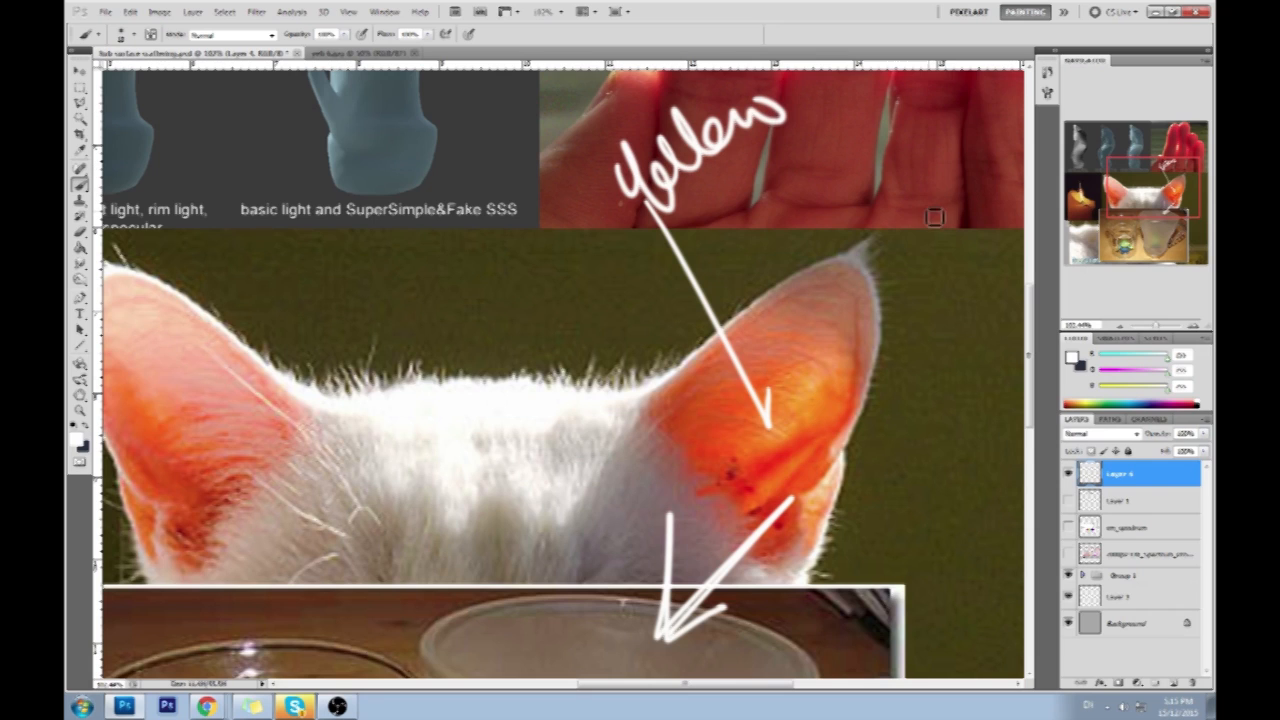
Set the foreground color to pale yellow #fff2d7 and paint a soft dab of it just below the "Yellow" label.
click(1072, 356)
drag(1072, 404, 1072, 393)
drag(923, 252, 904, 235)
click(897, 236)
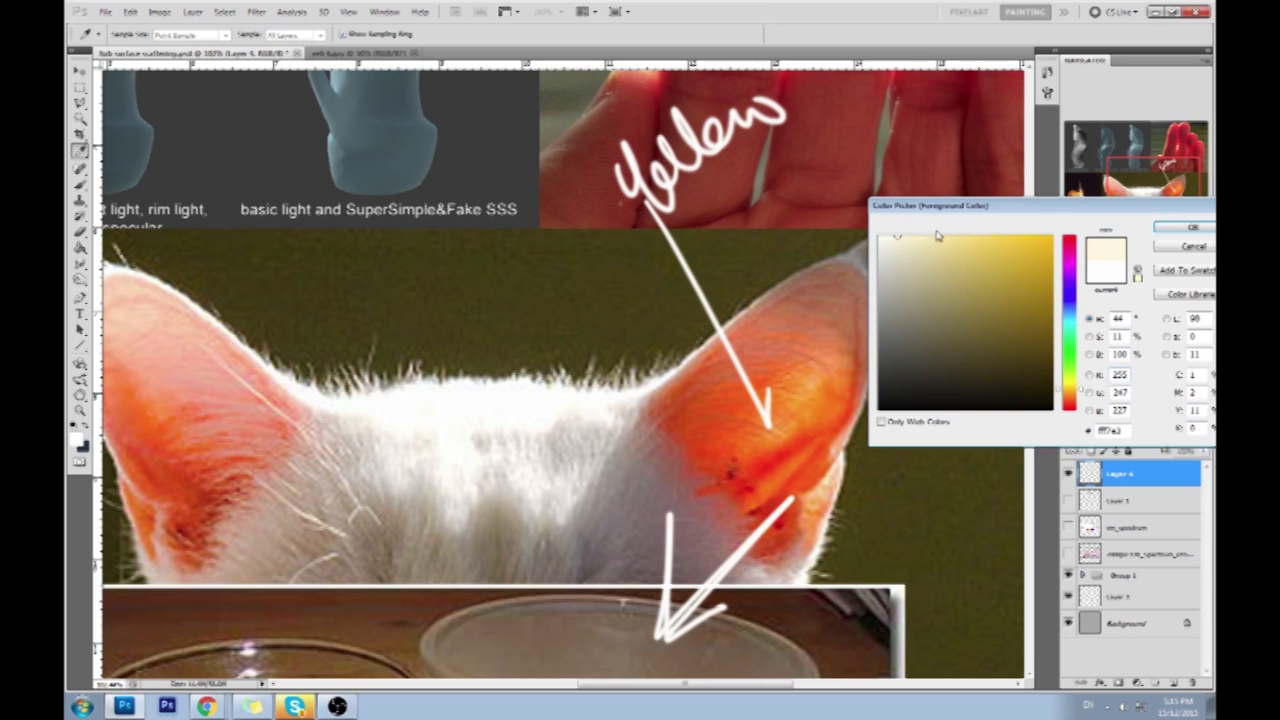
click(1071, 398)
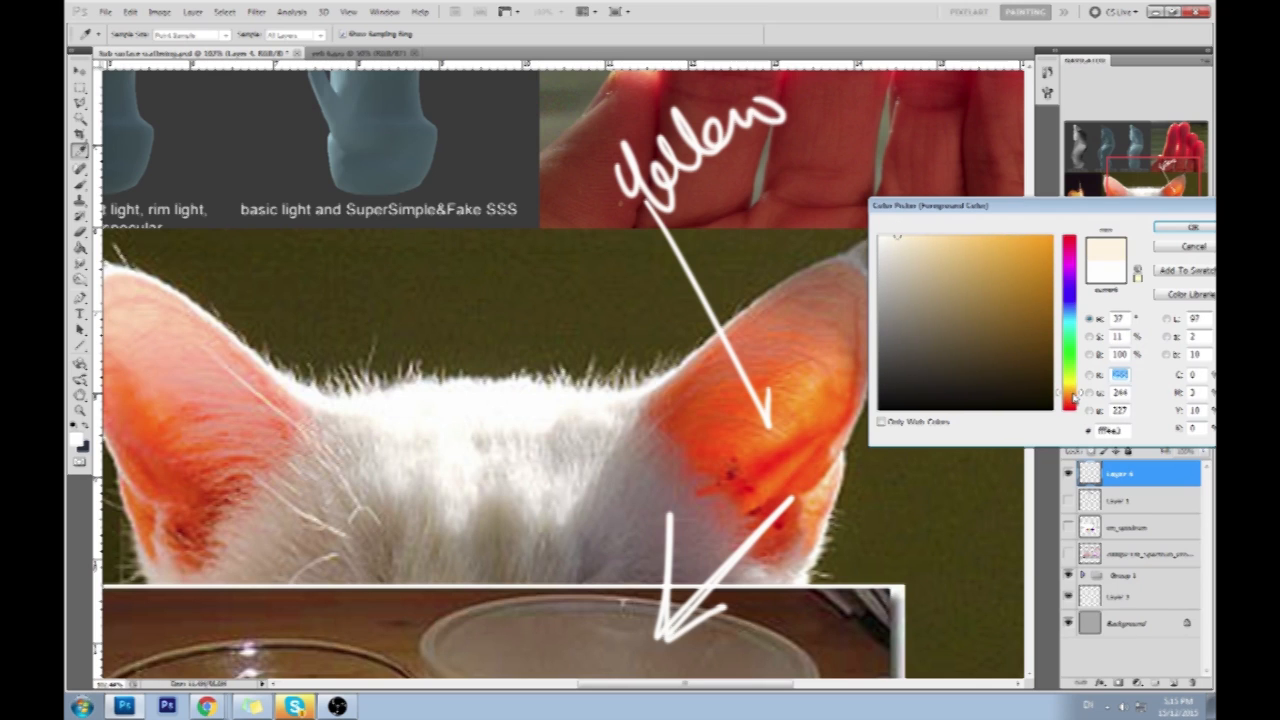
drag(1071, 396, 1075, 395)
drag(909, 254, 909, 239)
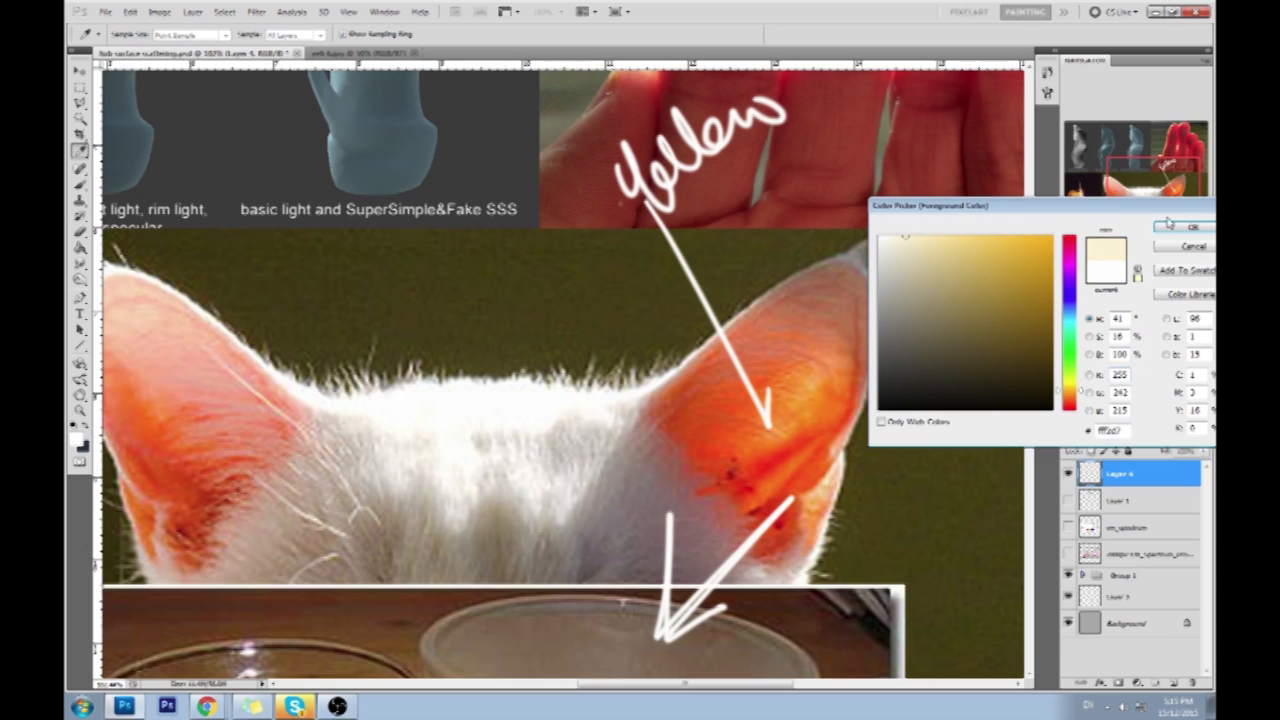
click(1176, 226)
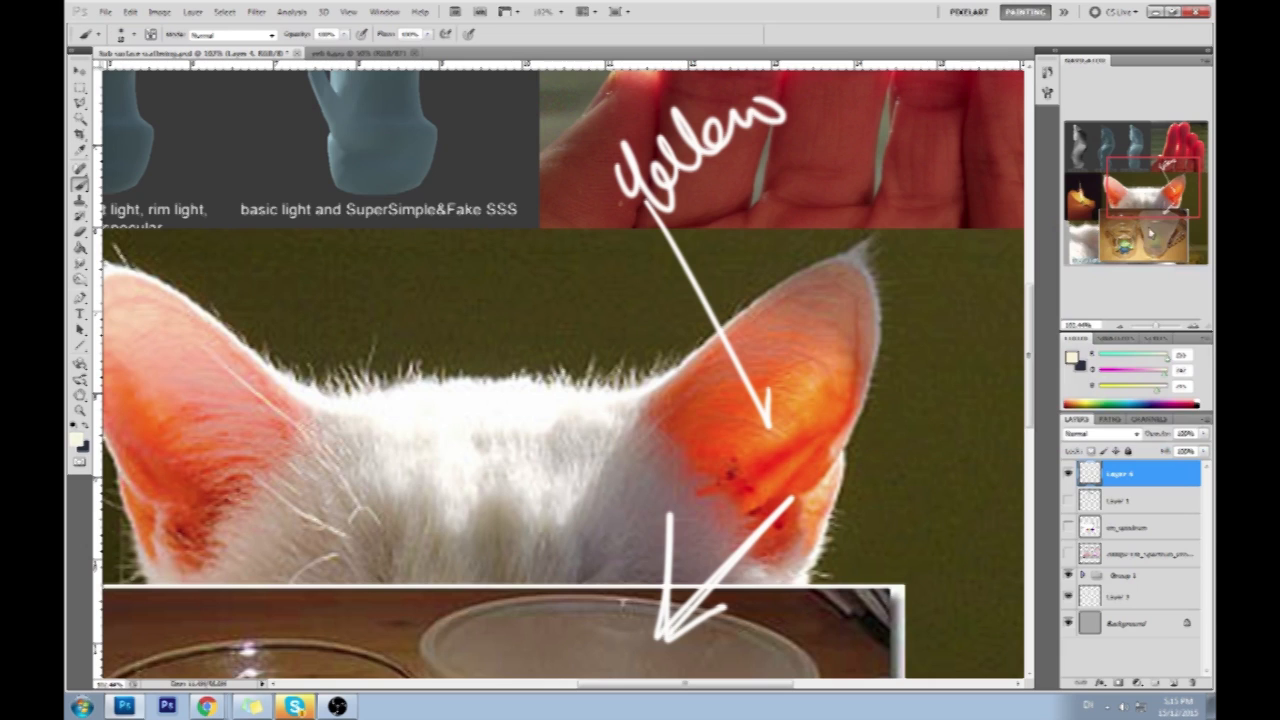
click(780, 163)
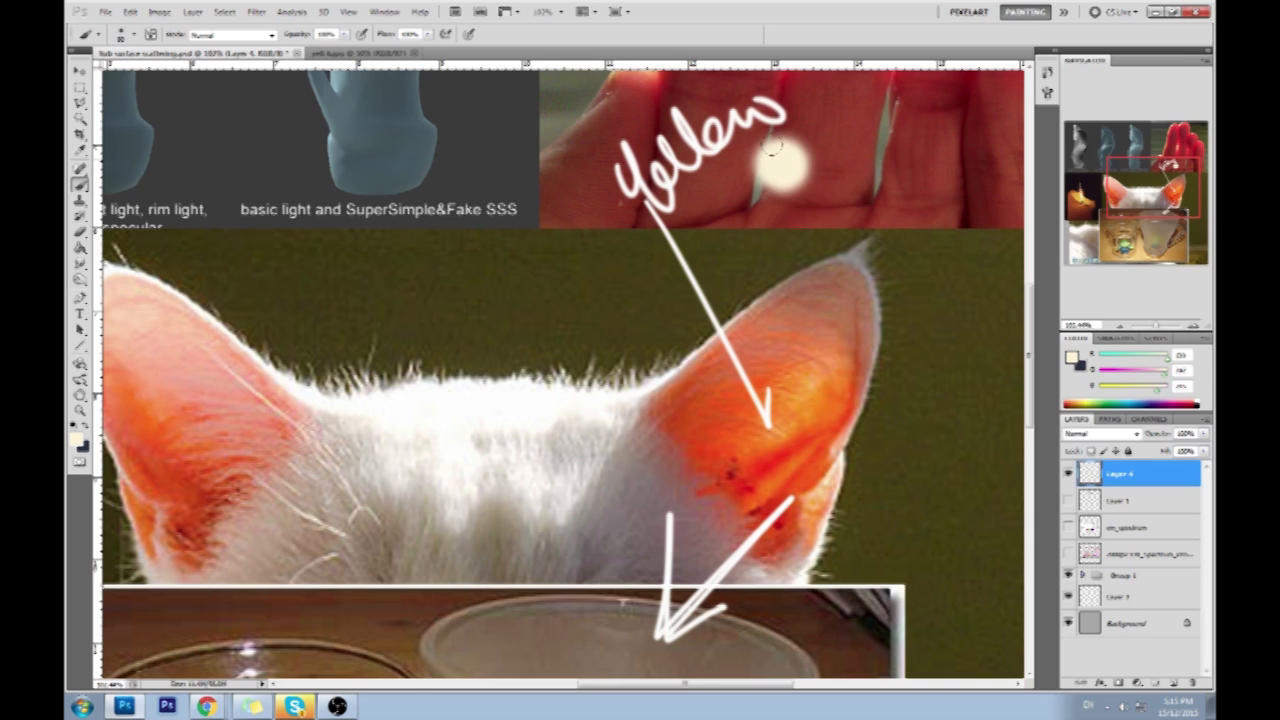
Lighten the foreground color to a paler cream and paint a second dab up and beside the pale yellow one.
click(1071, 357)
drag(900, 242, 888, 237)
click(1185, 227)
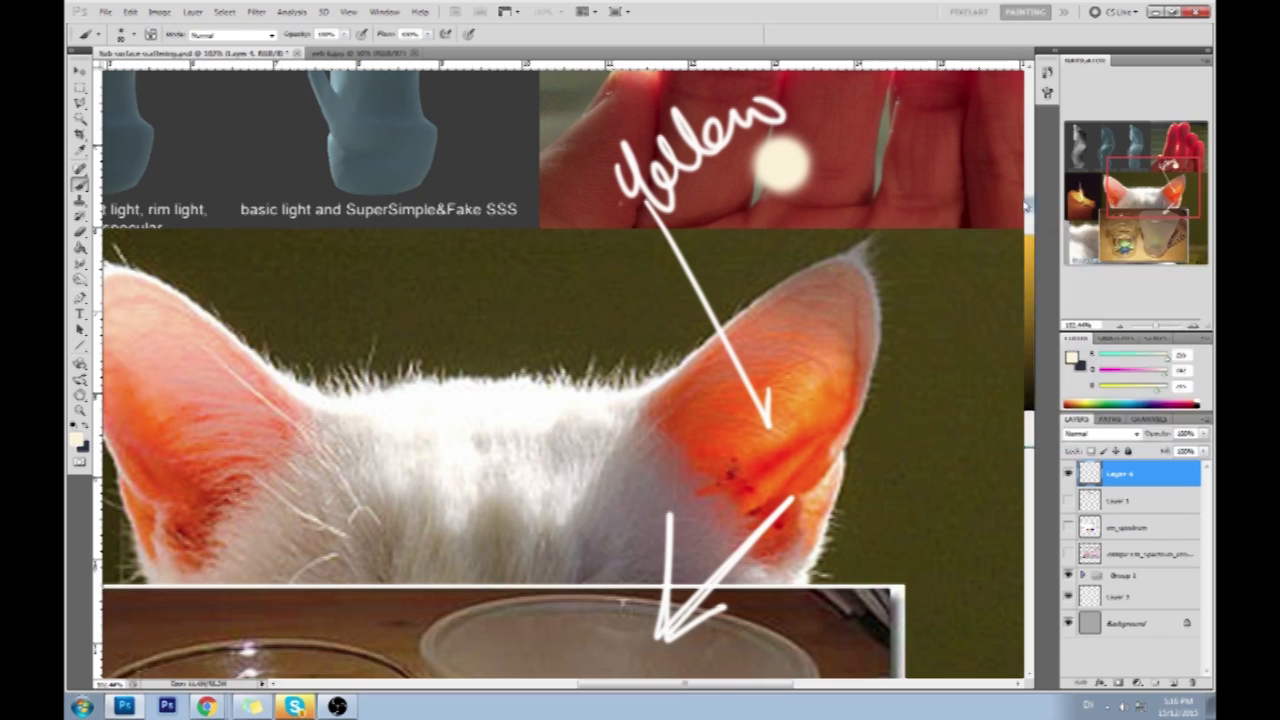
click(816, 125)
click(815, 124)
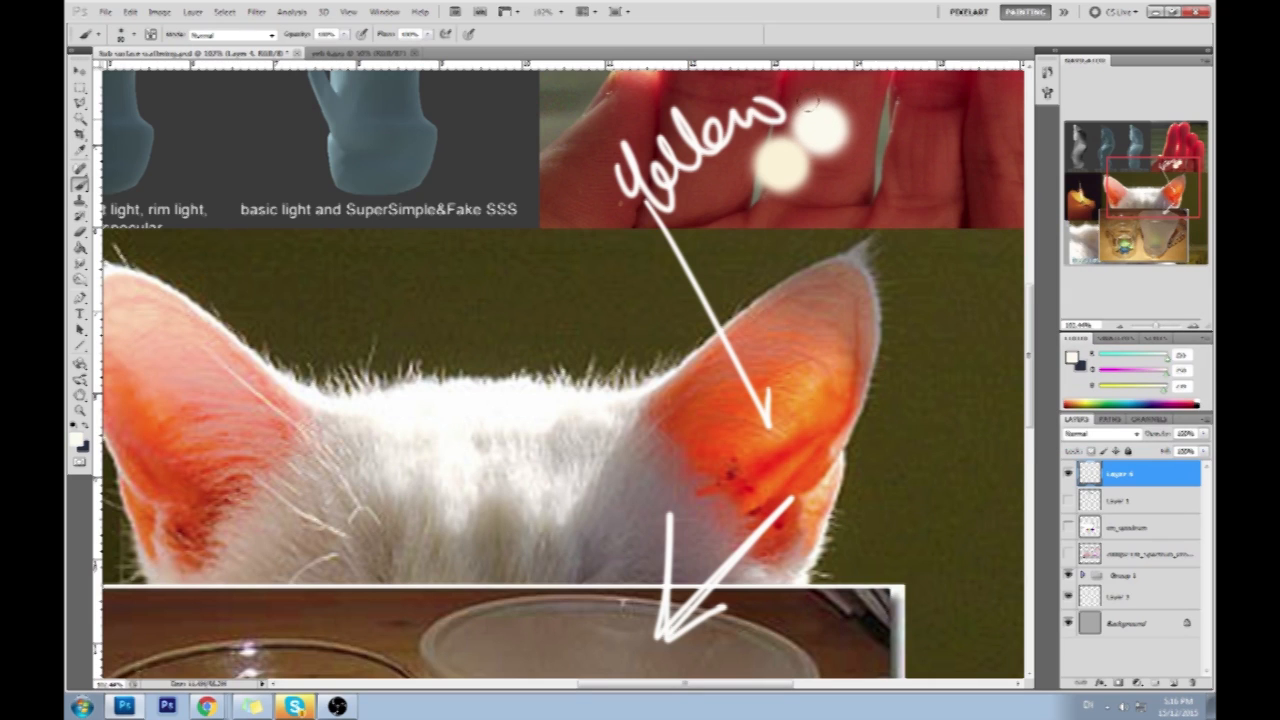
Set the foreground color to near-white #fefbf5 and paint a third dab at the end of the diagonal row.
click(1071, 357)
drag(888, 238, 882, 238)
click(1185, 227)
click(858, 95)
click(856, 91)
click(856, 91)
click(1071, 357)
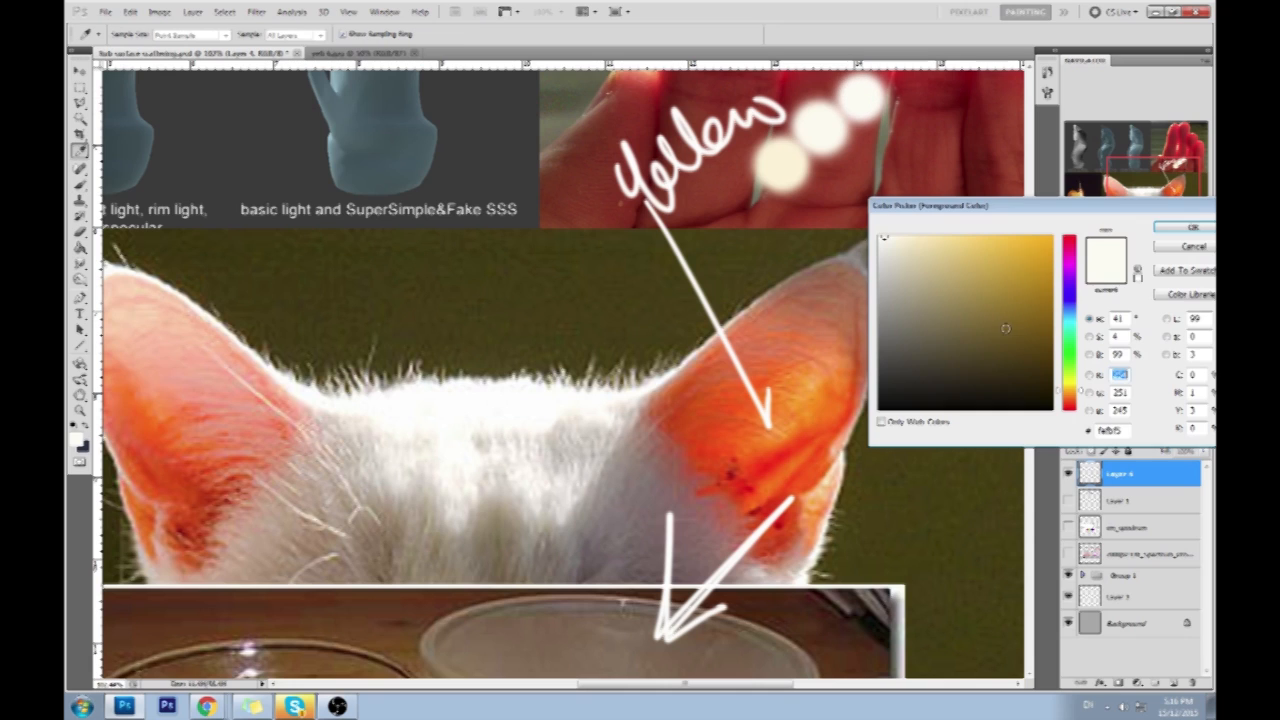
click(1178, 229)
click(893, 132)
click(893, 132)
click(893, 132)
key(ctrl+alt+z)
key(ctrl+alt+z)
key(ctrl+alt+z)
key(ctrl+alt+z)
mouse_move(898, 125)
mouse_down()
mouse_move(767, 224)
mouse_move(908, 140)
mouse_up()
key(ctrl+alt+z)
Sample the pale yellow dab, change the color to soft pink with RGB 230, 171, 153, and paint a dab below the cream ones.
alt+click(786, 168)
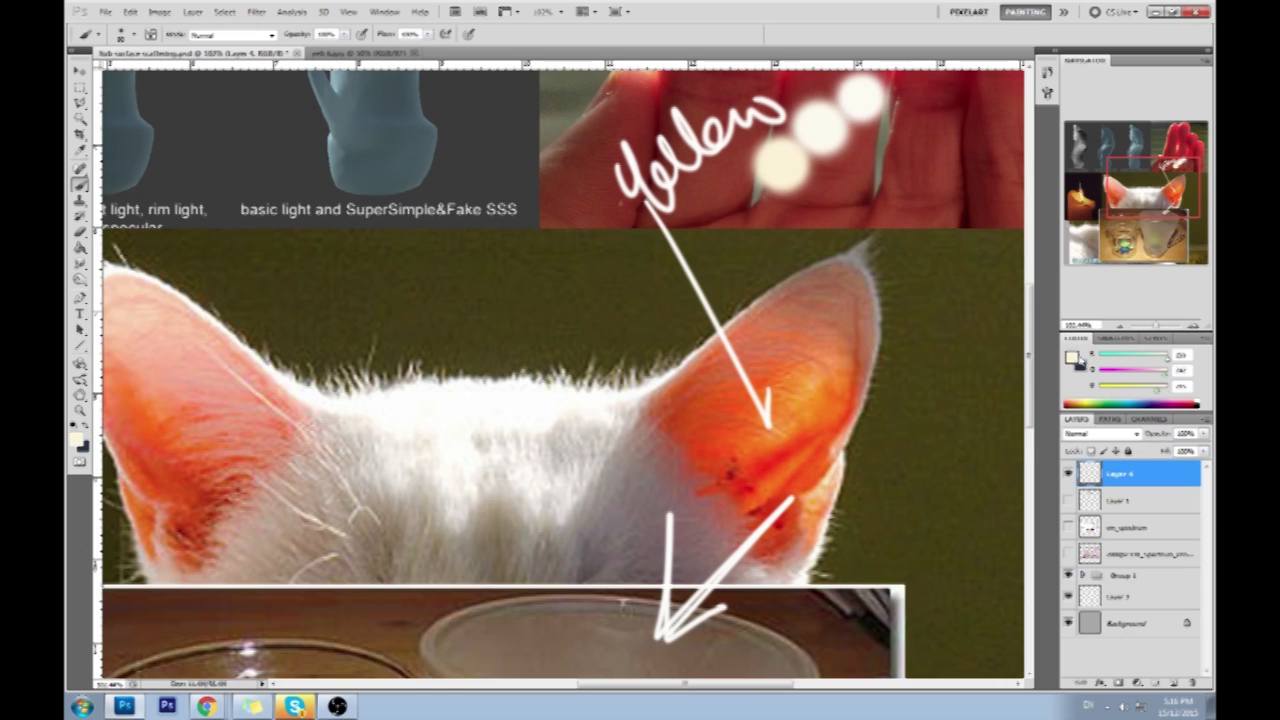
click(1074, 358)
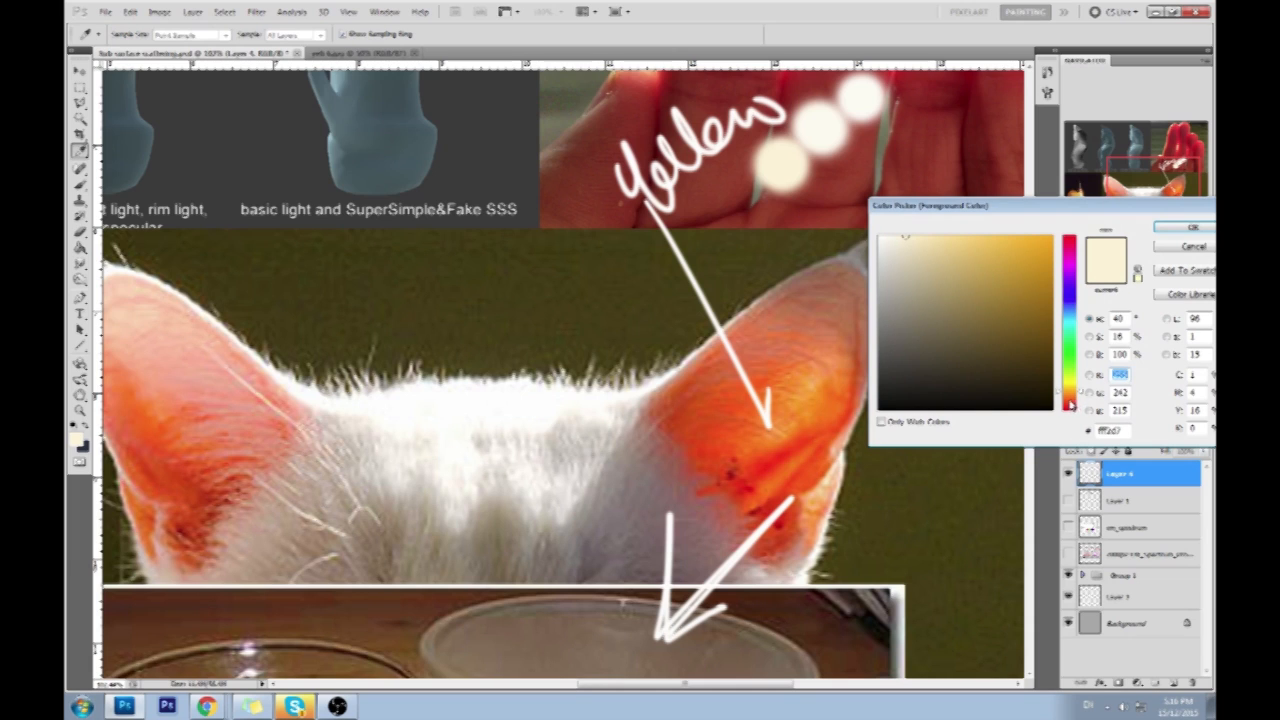
drag(1072, 406, 1071, 409)
mouse_move(913, 270)
mouse_down()
mouse_move(911, 284)
mouse_move(936, 254)
mouse_up()
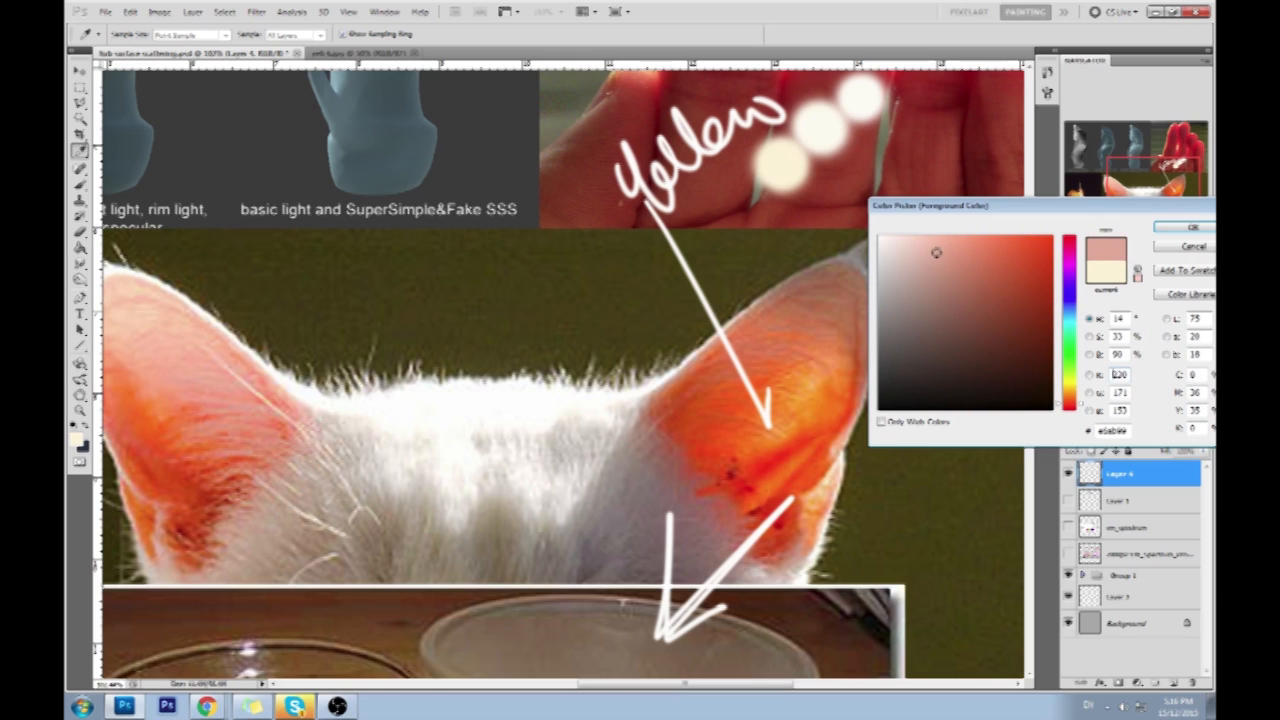
click(1176, 232)
click(866, 186)
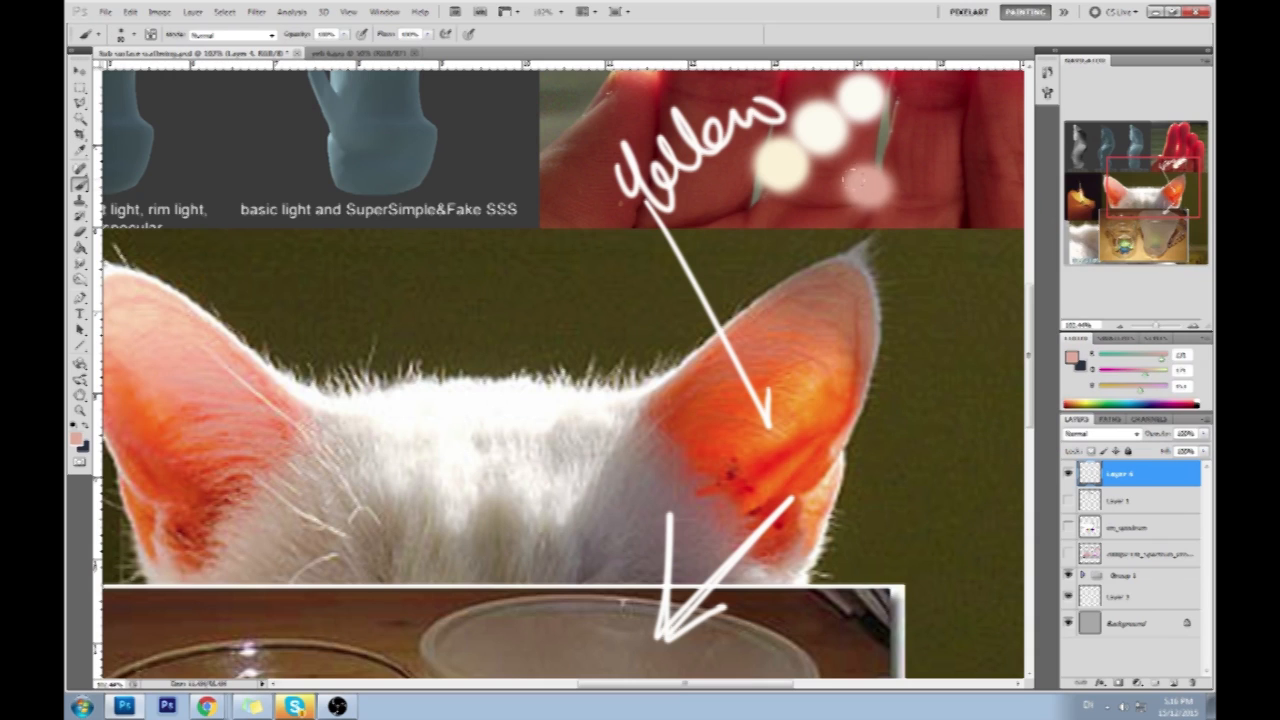
Change the foreground color to a saturated red and paint a dab adjoining the upper edge of the pink one.
click(1071, 358)
drag(1038, 263, 1024, 249)
drag(1070, 404, 1070, 406)
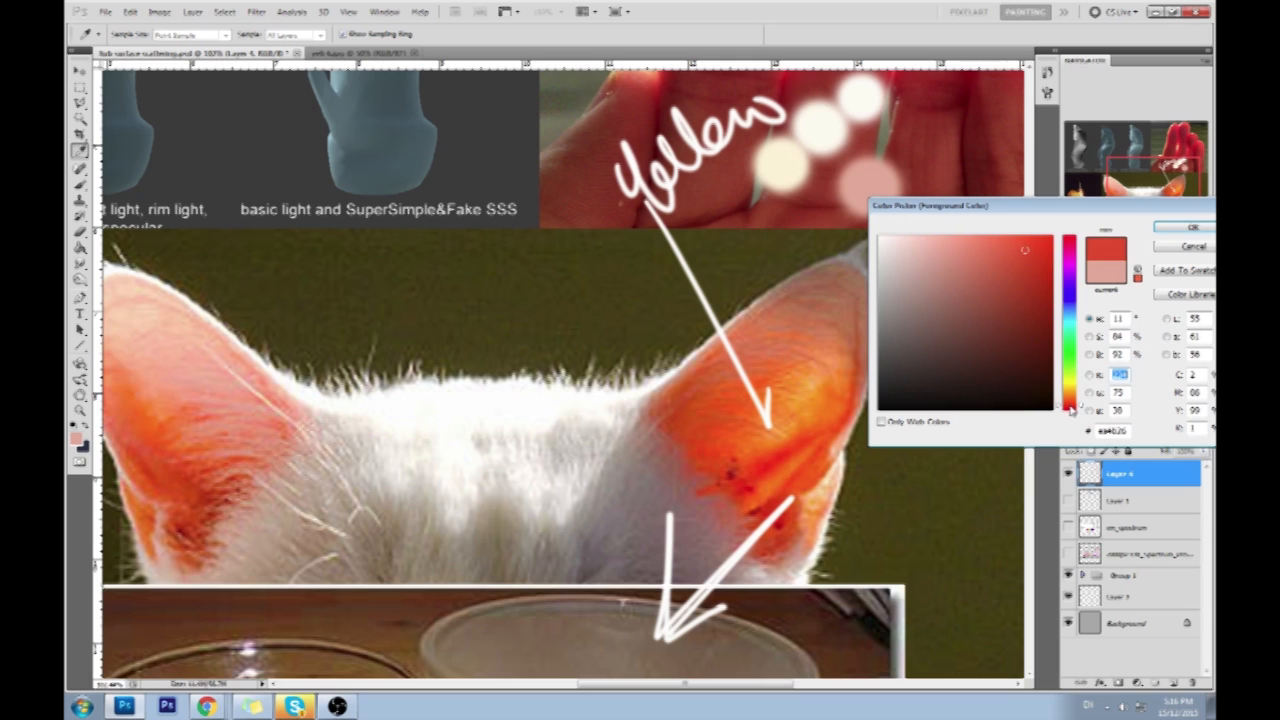
drag(1026, 248, 1006, 253)
click(1184, 227)
mouse_move(900, 148)
mouse_down()
mouse_move(909, 154)
mouse_move(899, 146)
mouse_up()
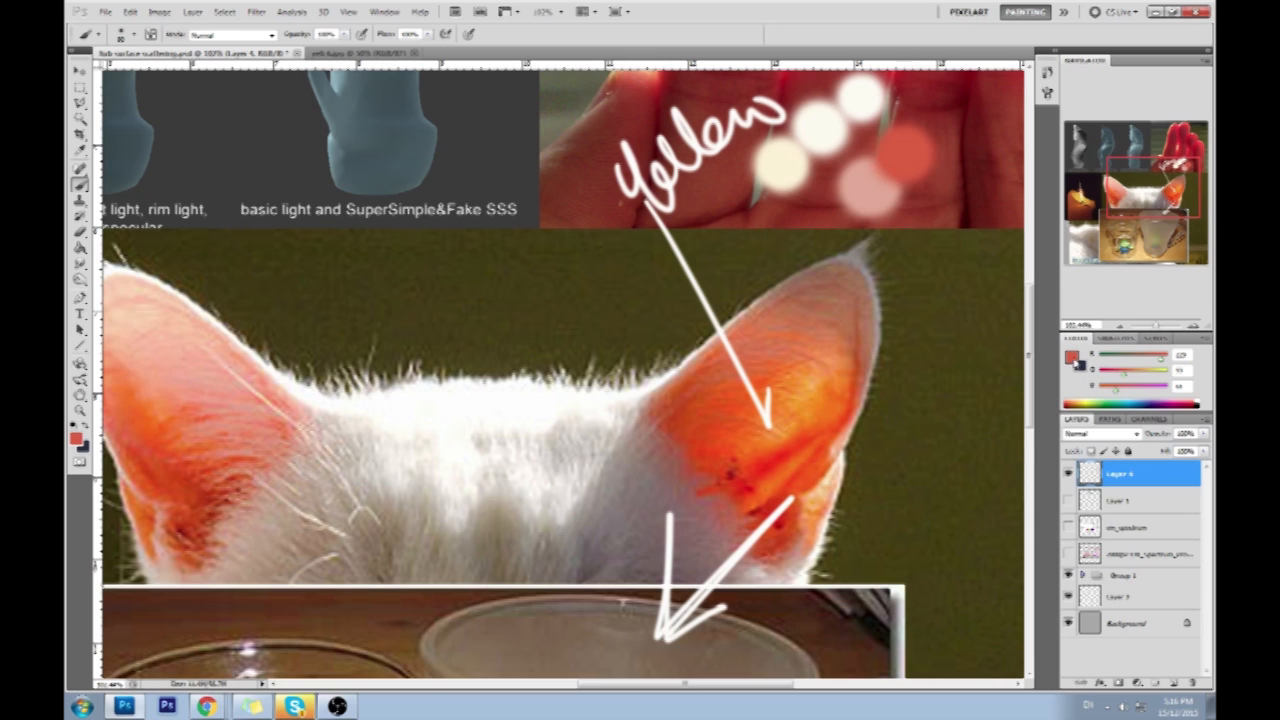
Paint a light tan dab at the lower edge of the pink one, and repaint the pink dab with its own sampled color.
click(1073, 359)
click(950, 258)
drag(1077, 410, 1074, 402)
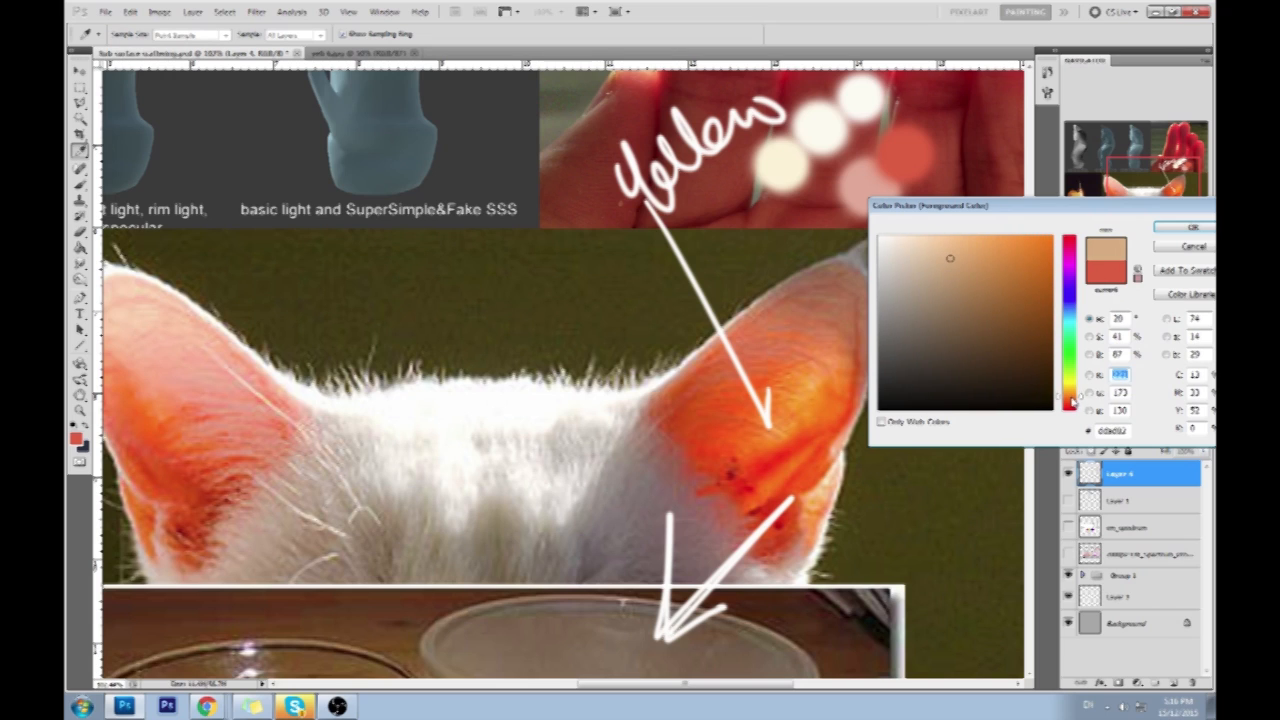
mouse_move(963, 280)
mouse_down()
mouse_move(924, 262)
mouse_move(932, 253)
mouse_up()
click(1178, 226)
key(b)
click(824, 211)
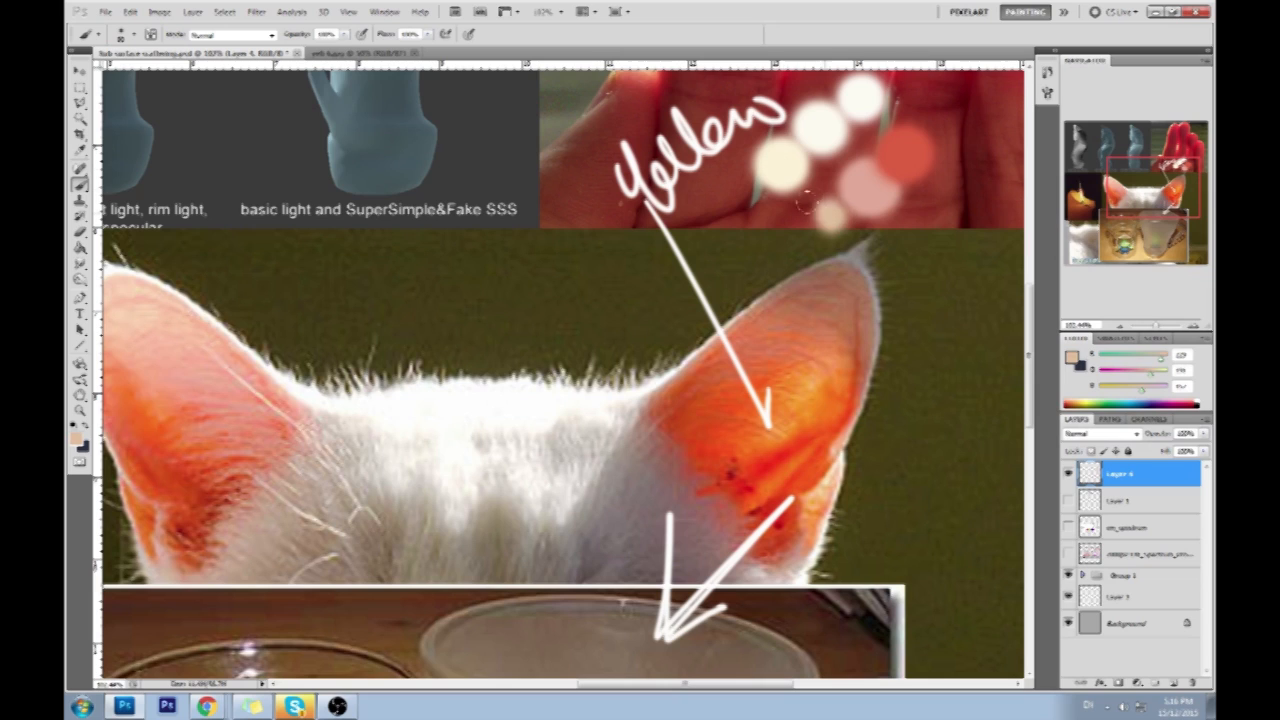
drag(820, 206, 824, 207)
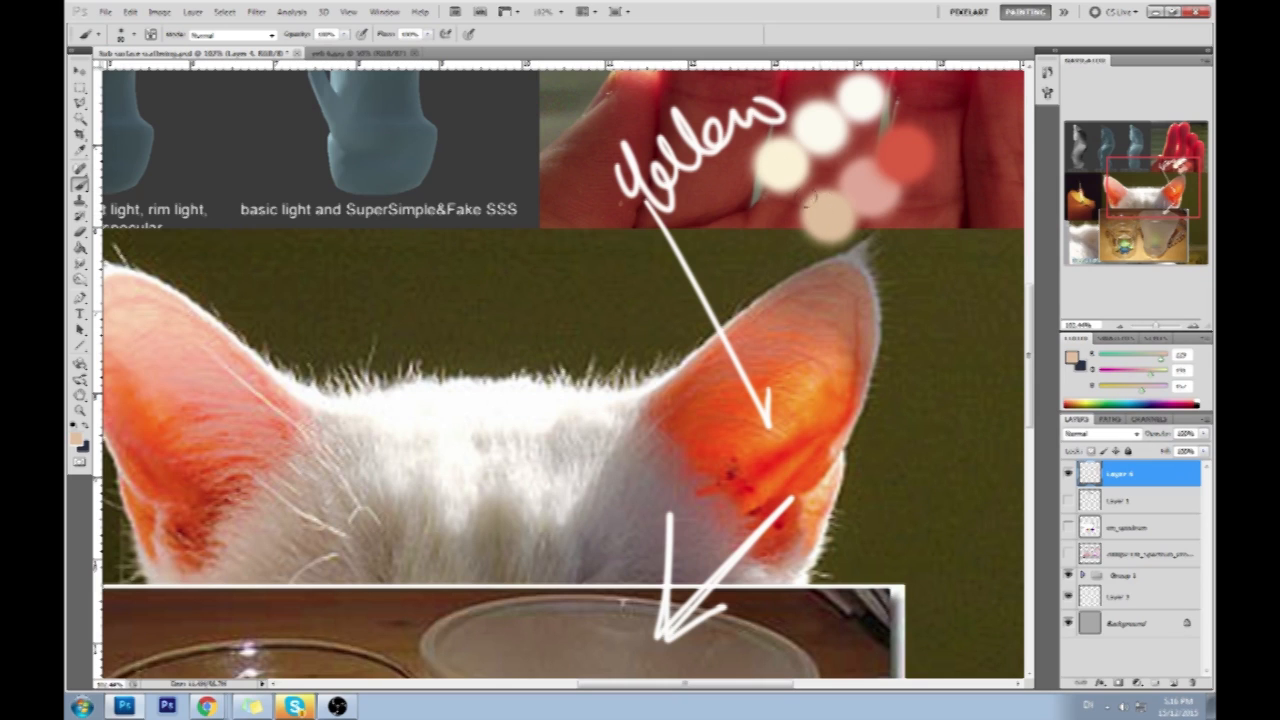
alt+click(860, 185)
mouse_move(860, 174)
mouse_down()
mouse_move(879, 178)
mouse_move(861, 177)
mouse_up()
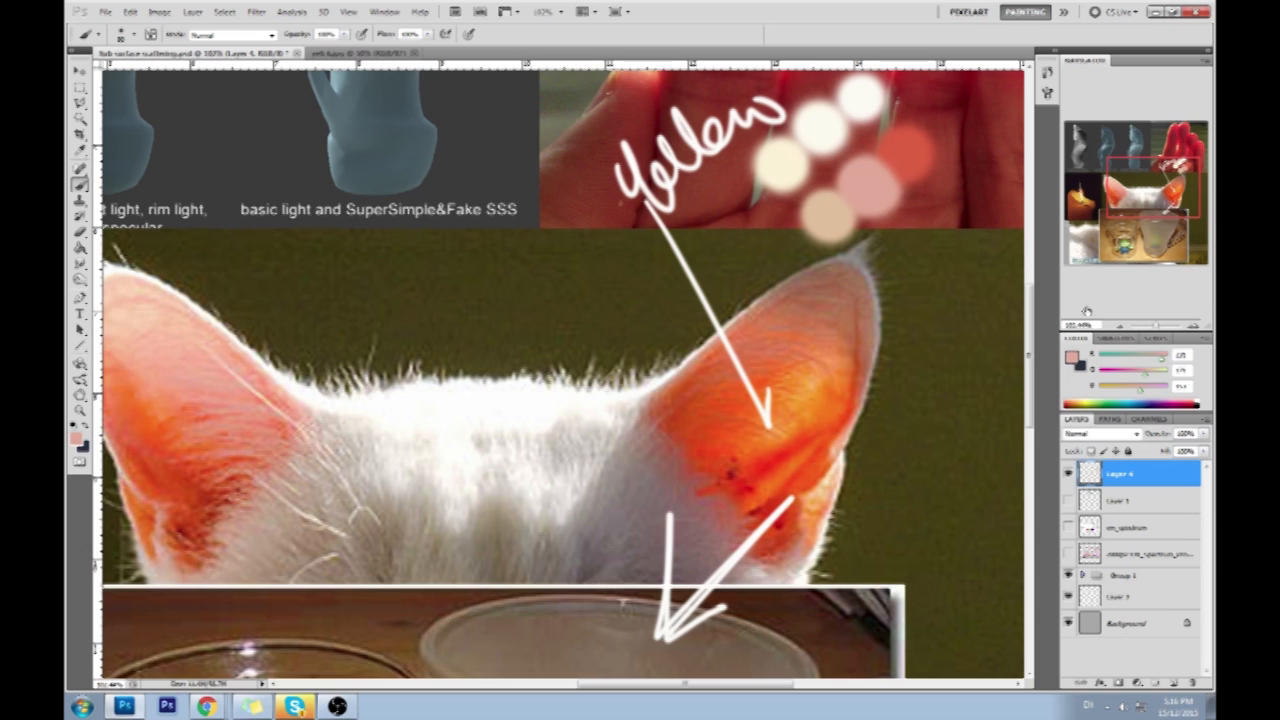
Lower the brush opacity to 40%, sample the pink swatch and paint a larger soft pink dab beside the swatches.
alt+click(889, 163)
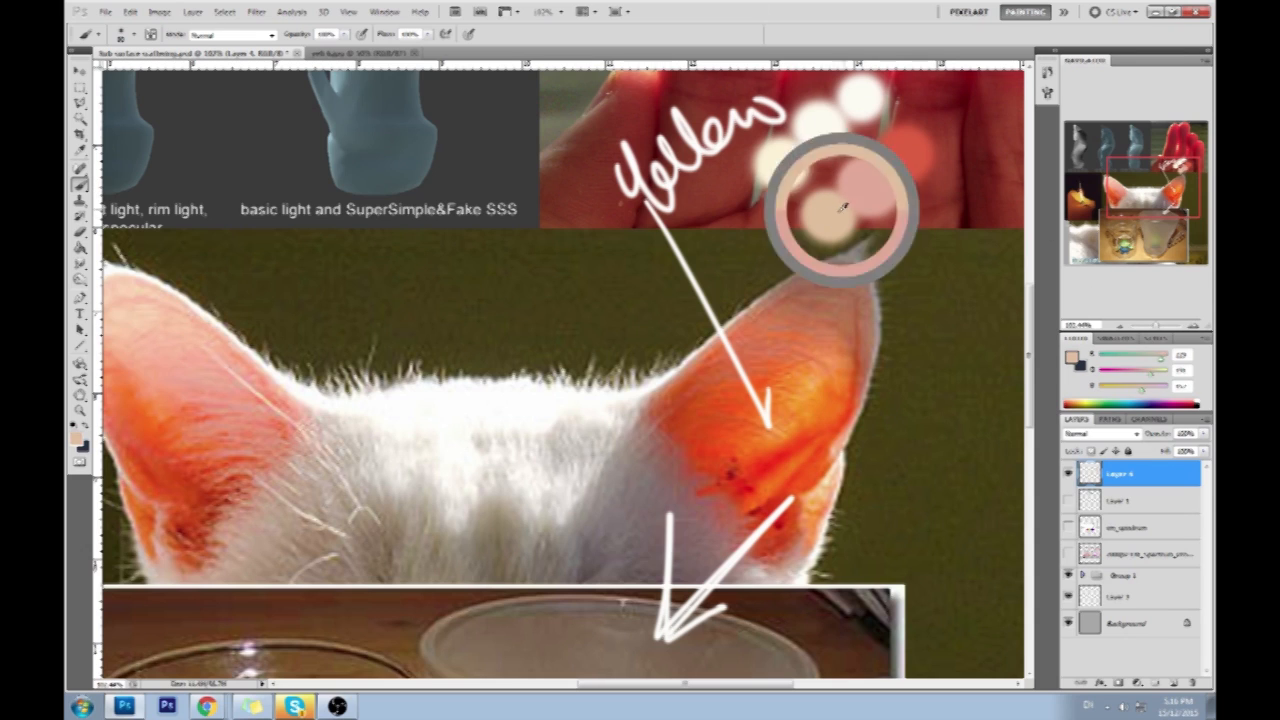
click(344, 35)
drag(342, 47, 302, 47)
alt+click(873, 179)
drag(928, 240, 932, 242)
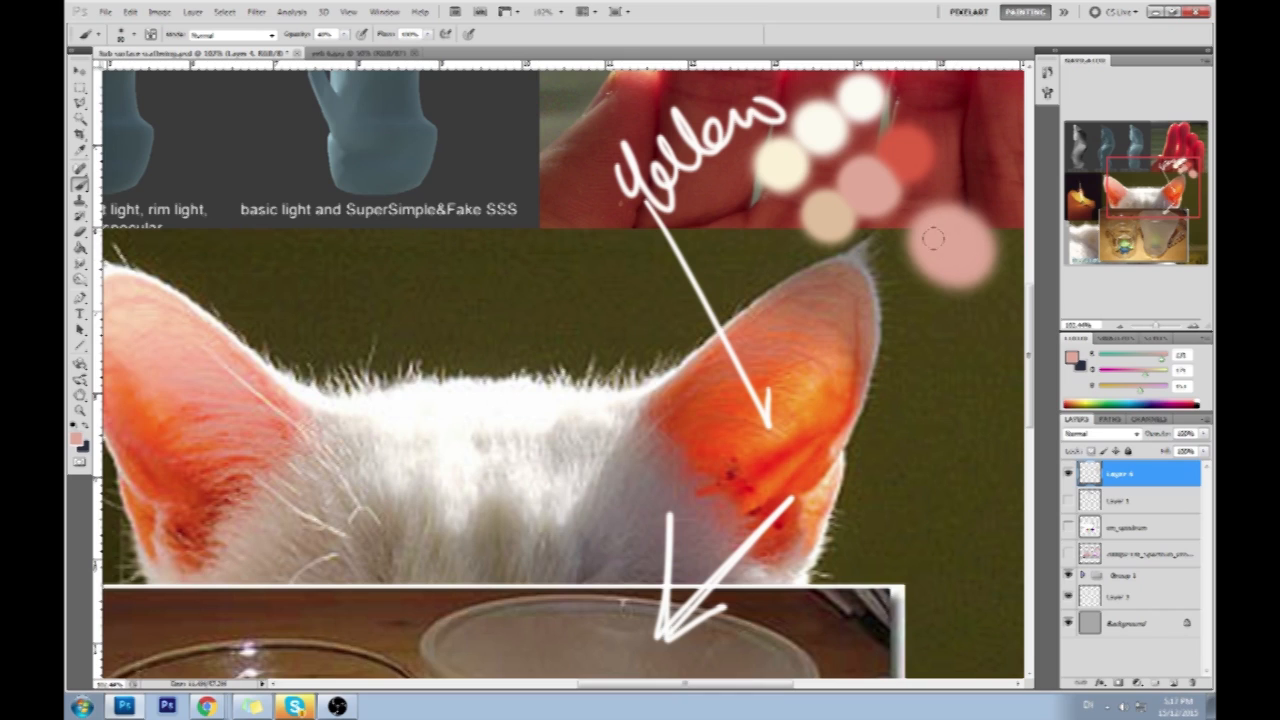
Enlarge the brush and blend the sampled cream and near-white swatch colors over the large pink dab.
alt+click(788, 159)
key(])
key(])
key(])
key(])
key(])
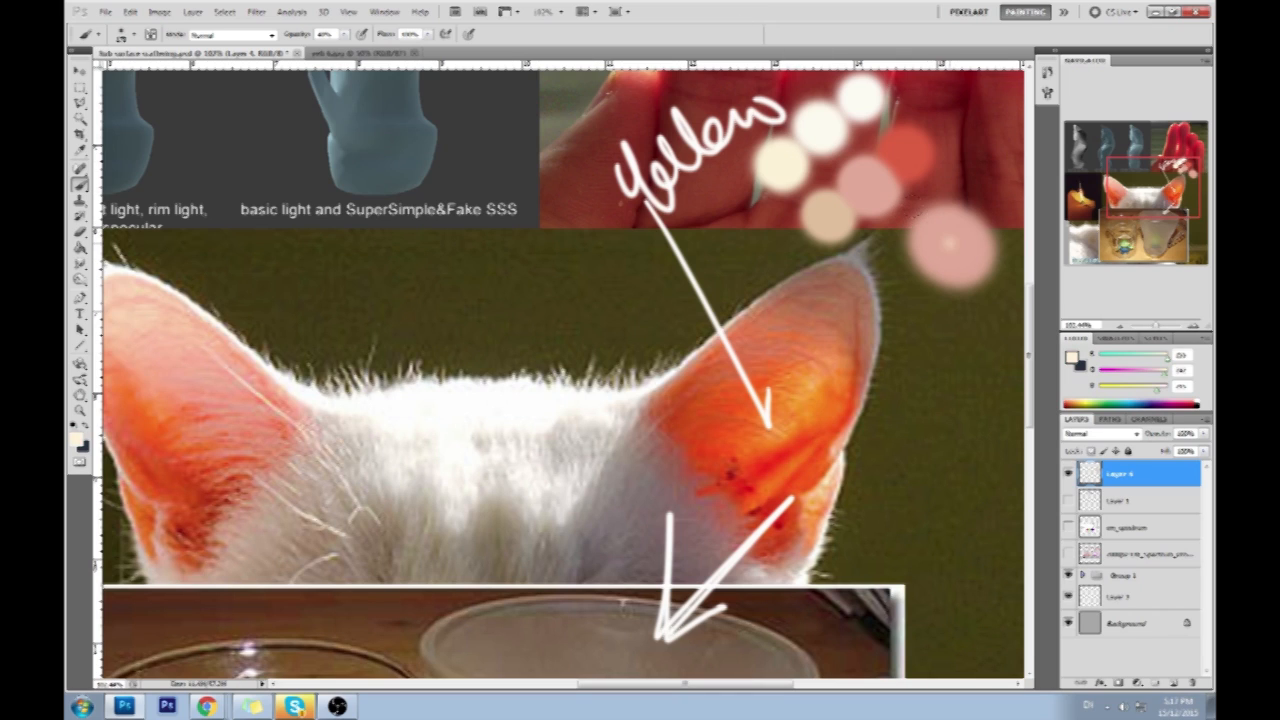
click(952, 246)
alt+click(827, 136)
click(948, 242)
Sample pink tones from the swatch and the large dab, and blend them into the dab's lower edge.
alt+click(869, 184)
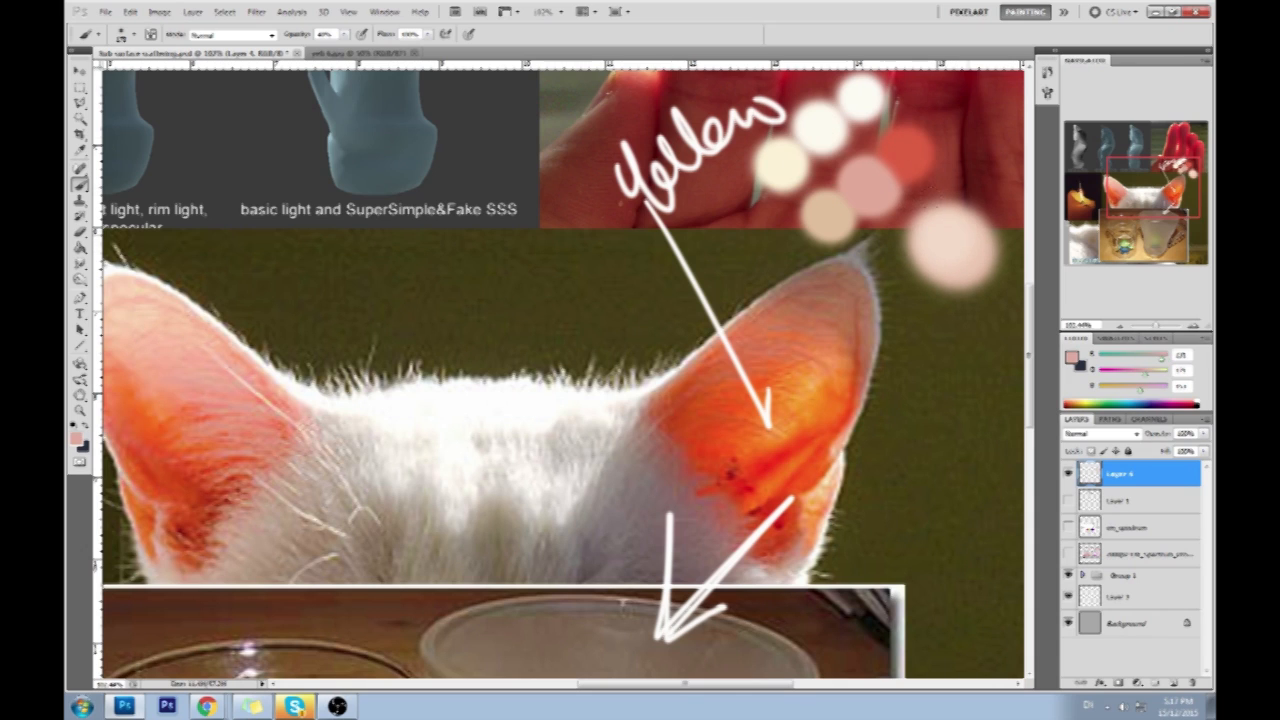
alt+click(943, 231)
alt+click(973, 251)
click(965, 264)
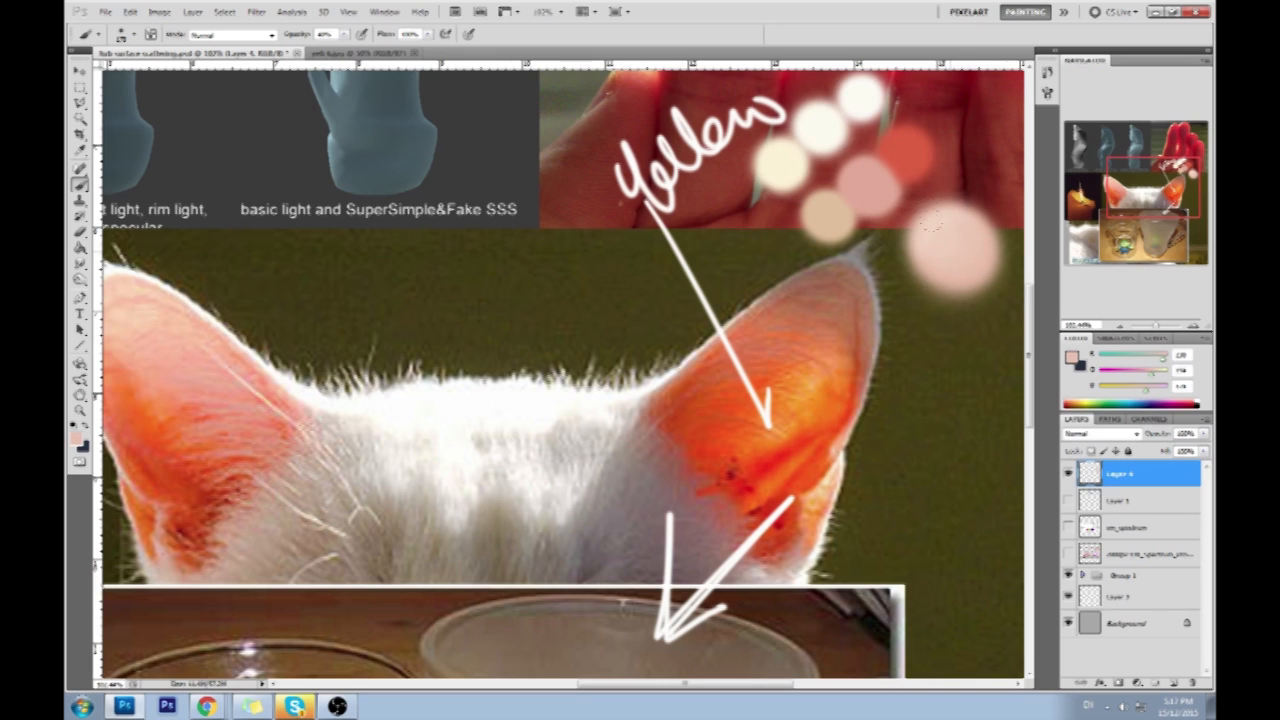
Sample the red swatch, glaze it over the large dab and sample the resulting mix.
alt+click(947, 224)
alt+click(912, 158)
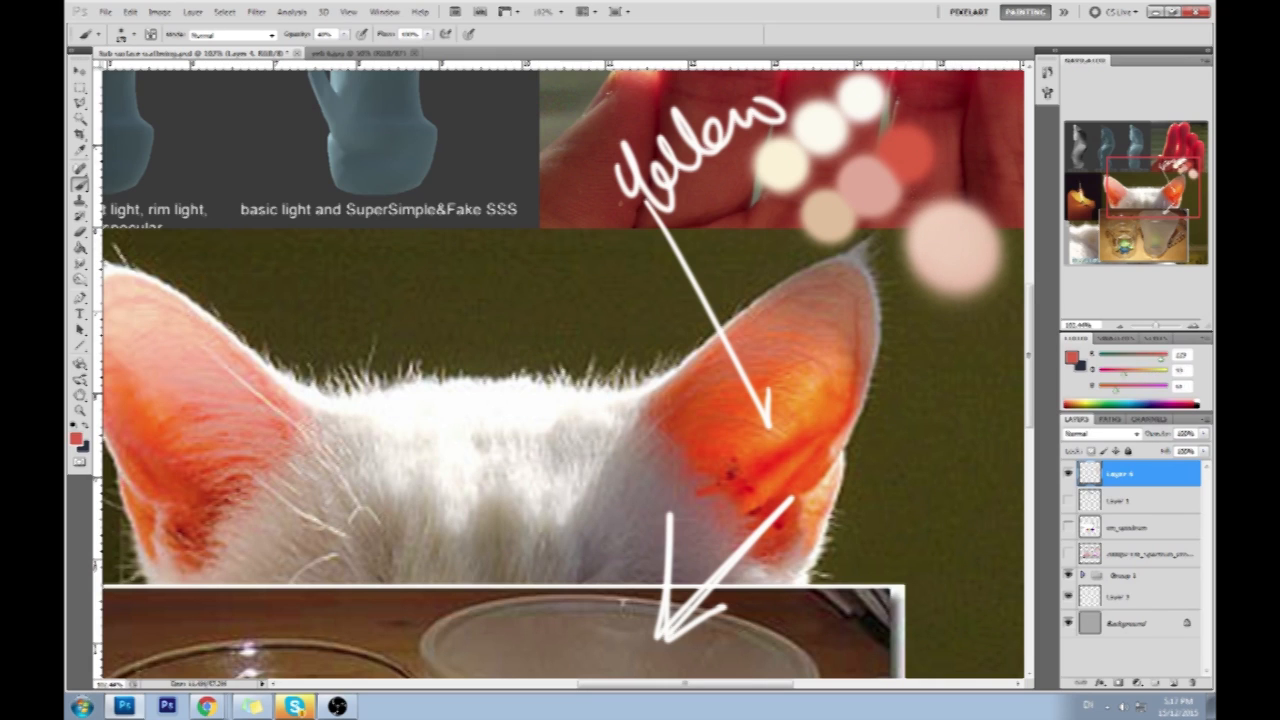
click(953, 247)
alt+click(962, 233)
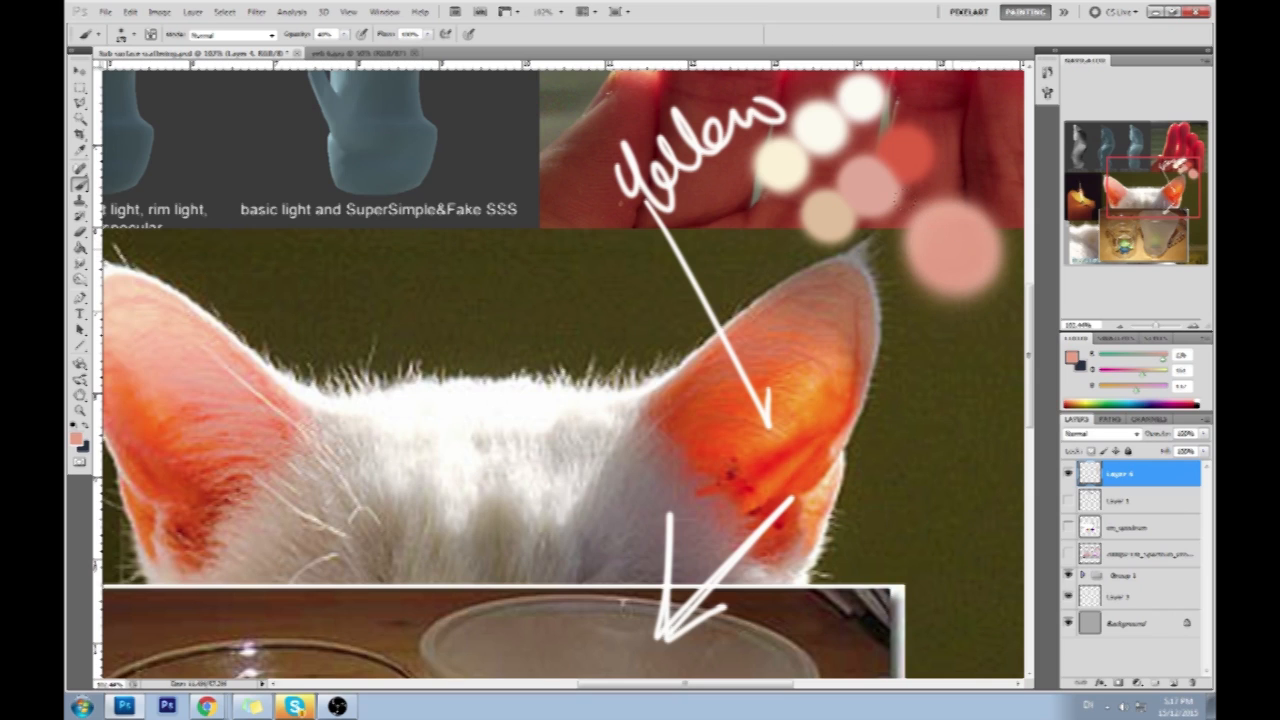
Sample the cream swatch, lower the brush opacity further and lighten the large dab with soft cream touches.
alt+click(788, 161)
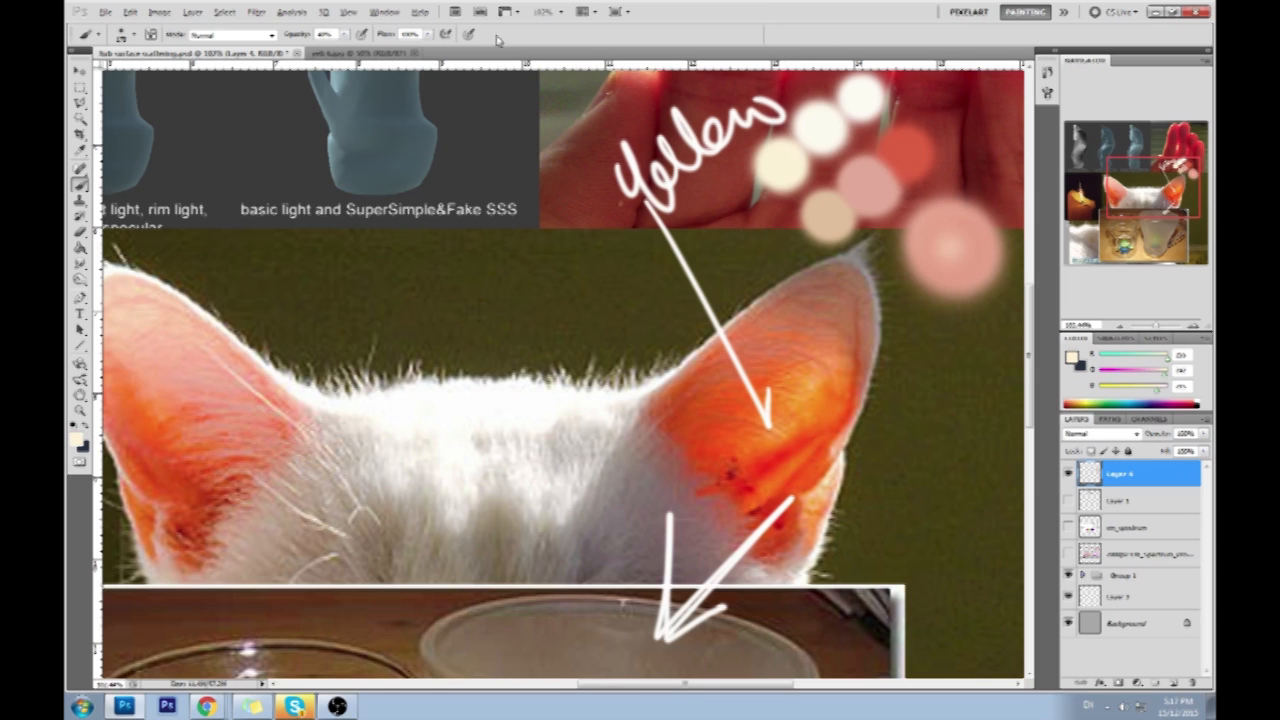
click(344, 35)
drag(343, 49, 330, 49)
click(938, 227)
click(943, 234)
alt+click(903, 188)
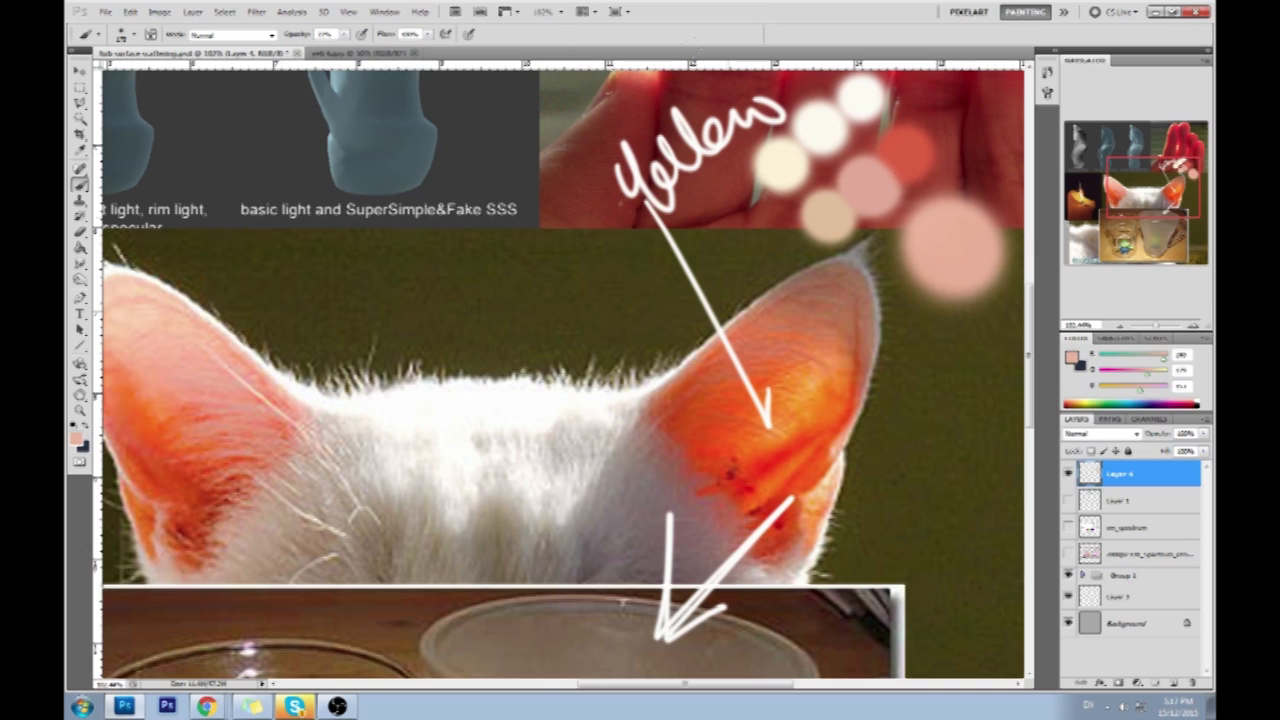
Sample the near-white swatch and reduce the brush opacity again for a very faint glaze over the large dab.
alt+click(828, 122)
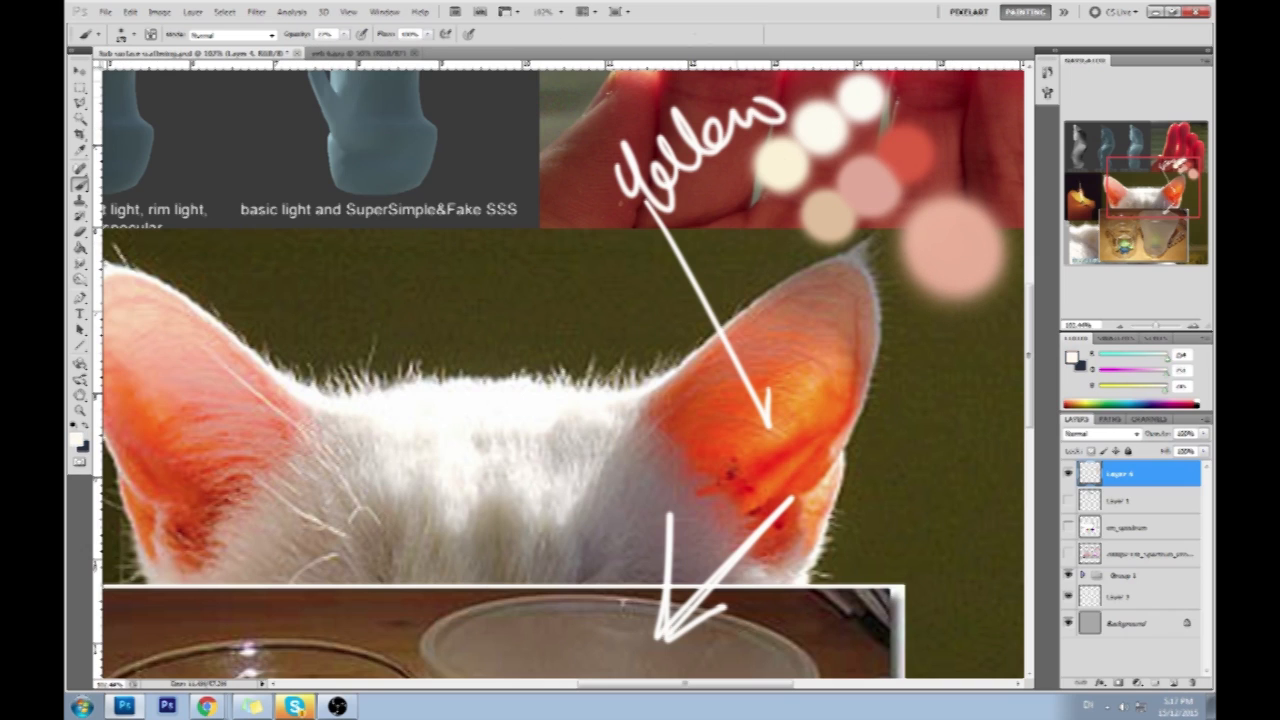
click(344, 35)
drag(339, 49, 331, 49)
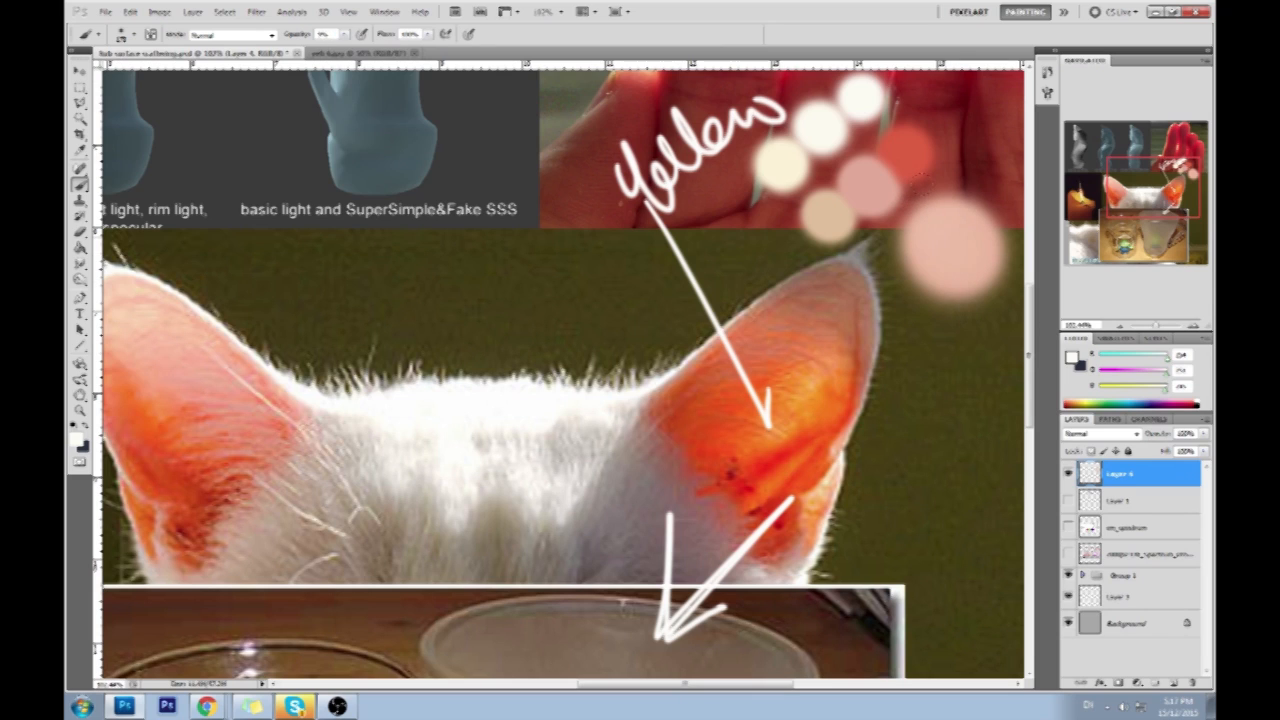
Sample the red swatch and the large dab, and change the foreground color to a brighter salmon pink.
alt+click(902, 138)
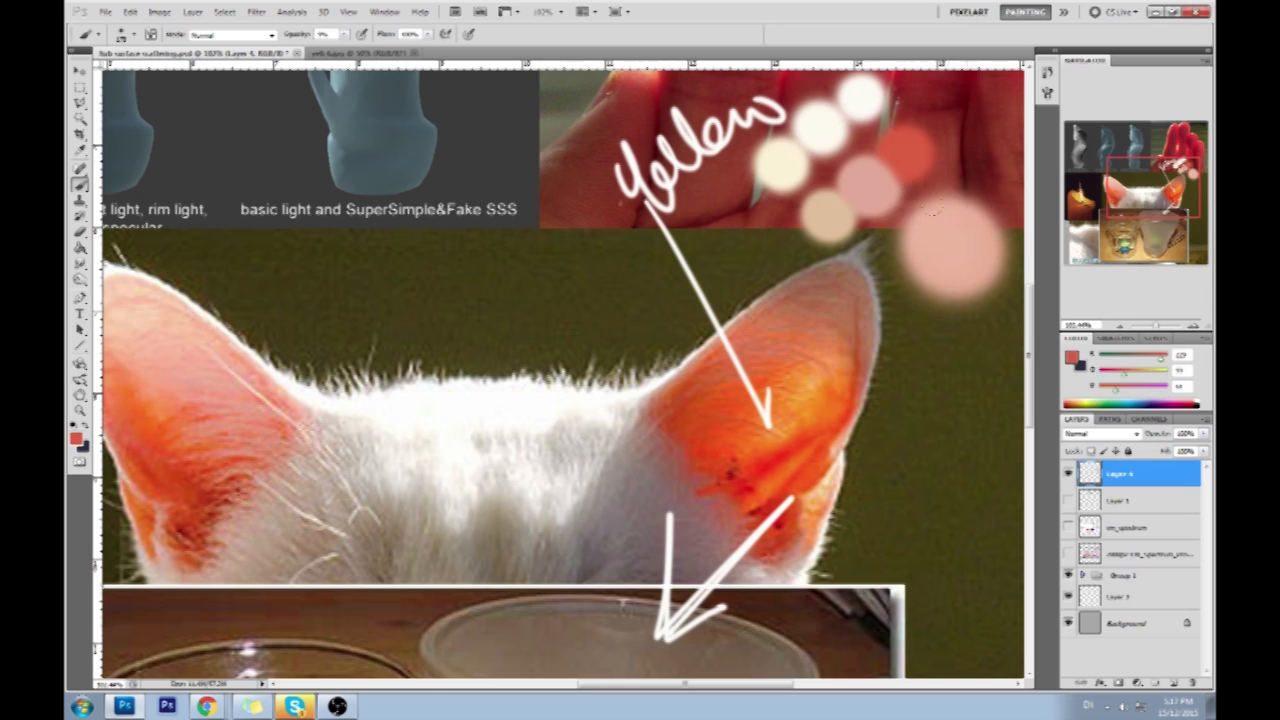
alt+click(952, 226)
click(1072, 357)
click(919, 149)
drag(1007, 253, 957, 237)
click(1183, 229)
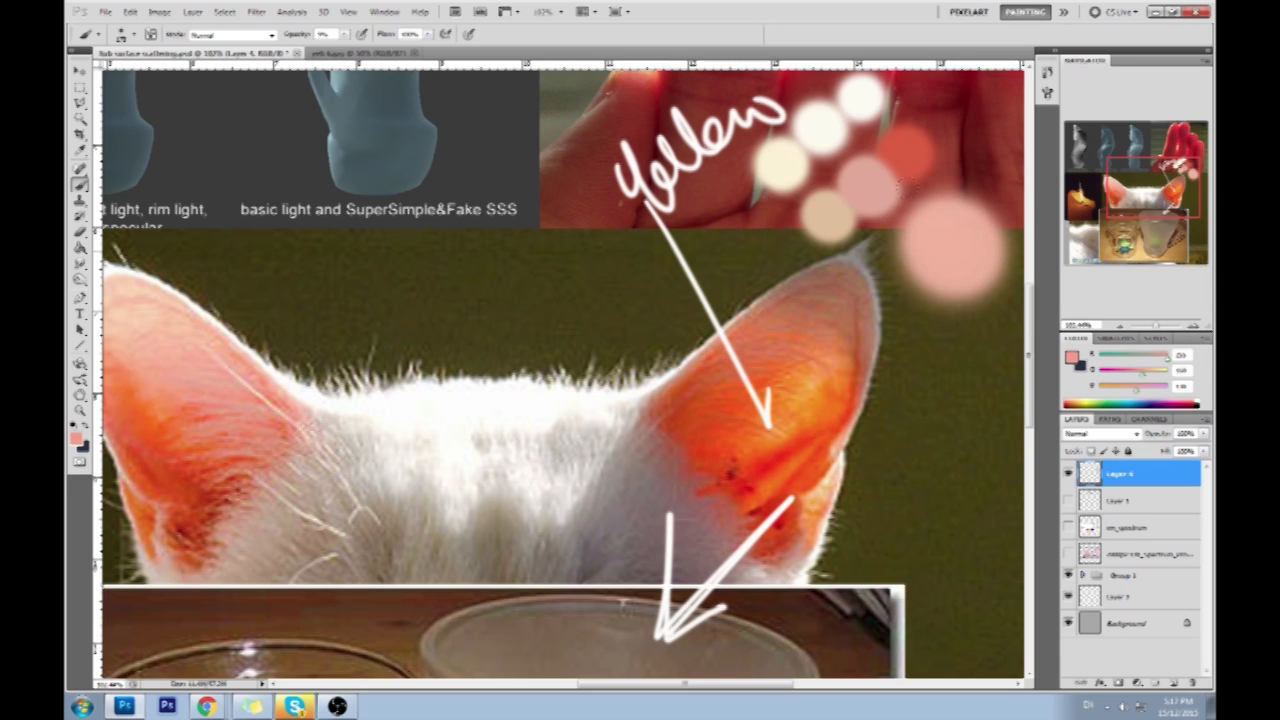
Sample several spots across the large blended dab to compare its pink tones.
alt+click(929, 221)
alt+click(950, 240)
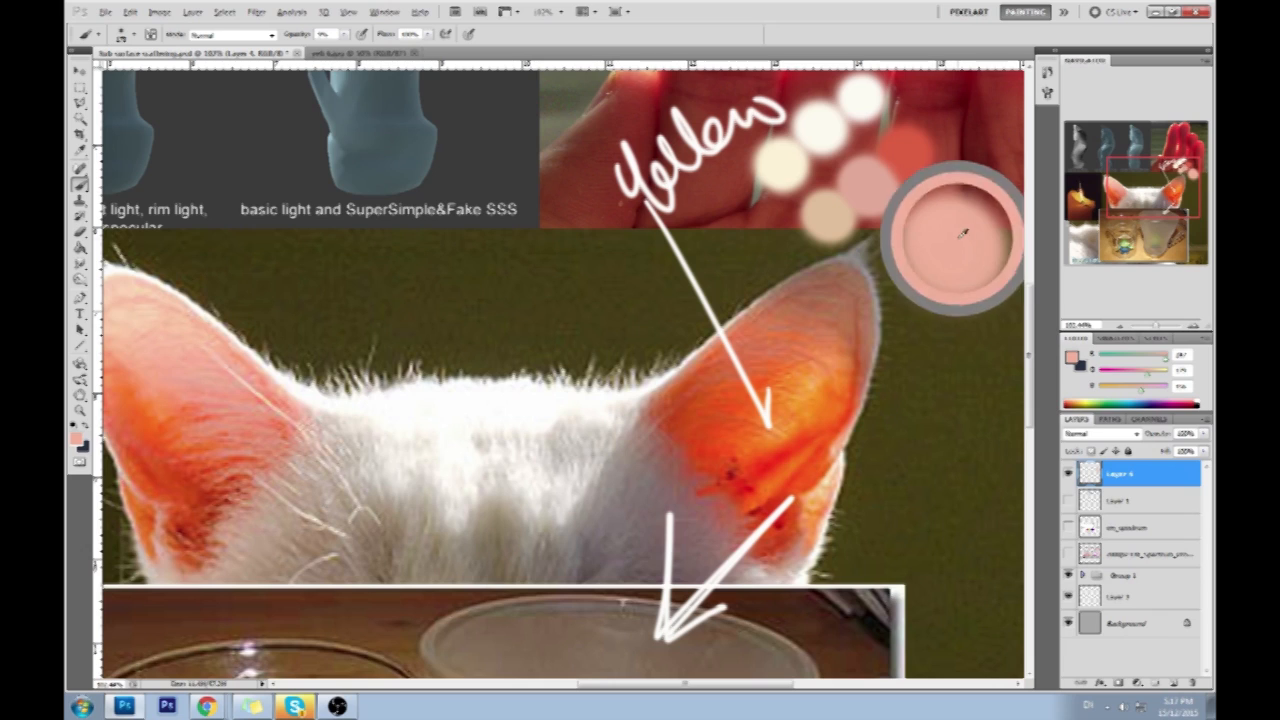
alt+click(956, 239)
alt+click(959, 241)
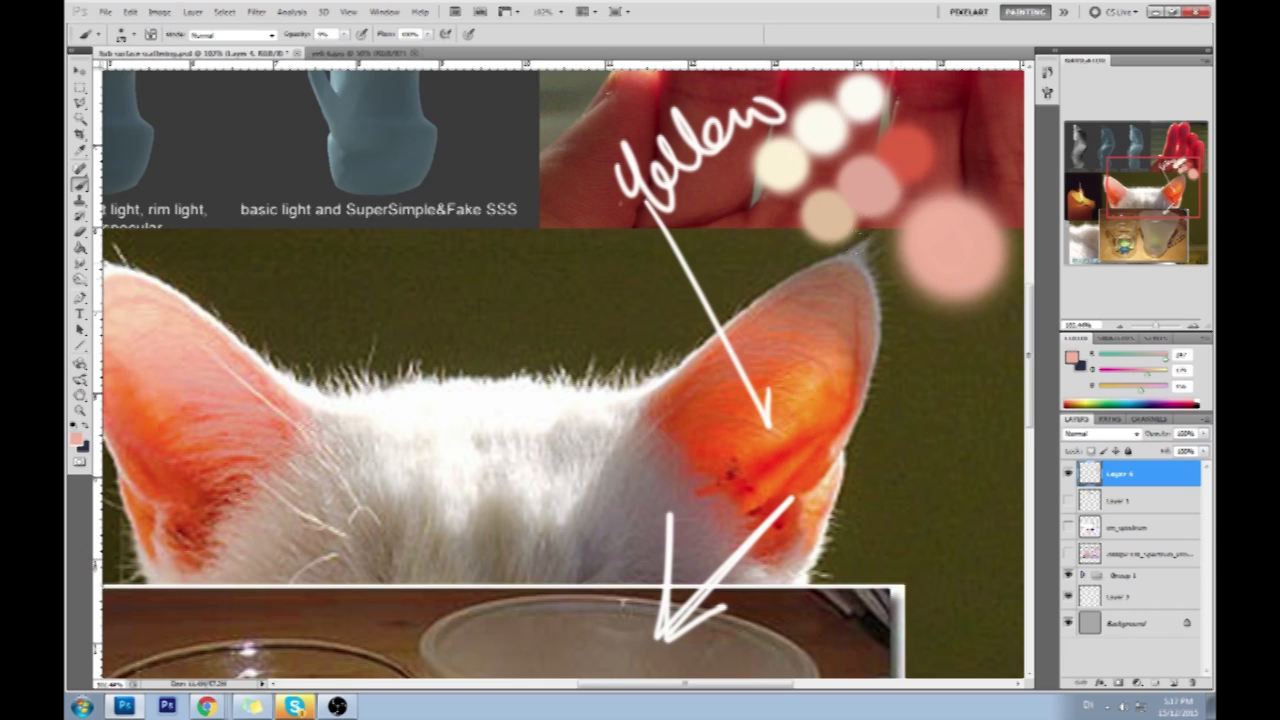
key(alt)
key(alt)
key(alt)
key(alt)
Delete the layer holding the yellow note and color swatches, and add a new empty layer.
click(1191, 682)
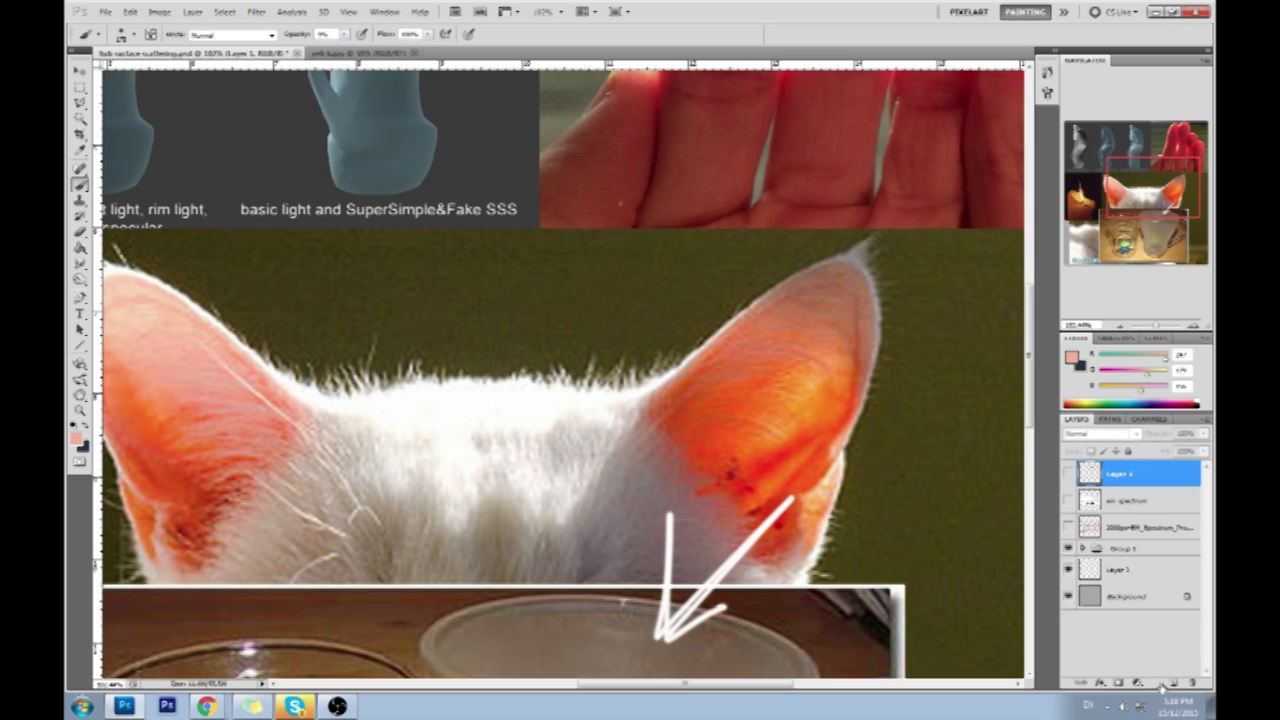
click(1165, 683)
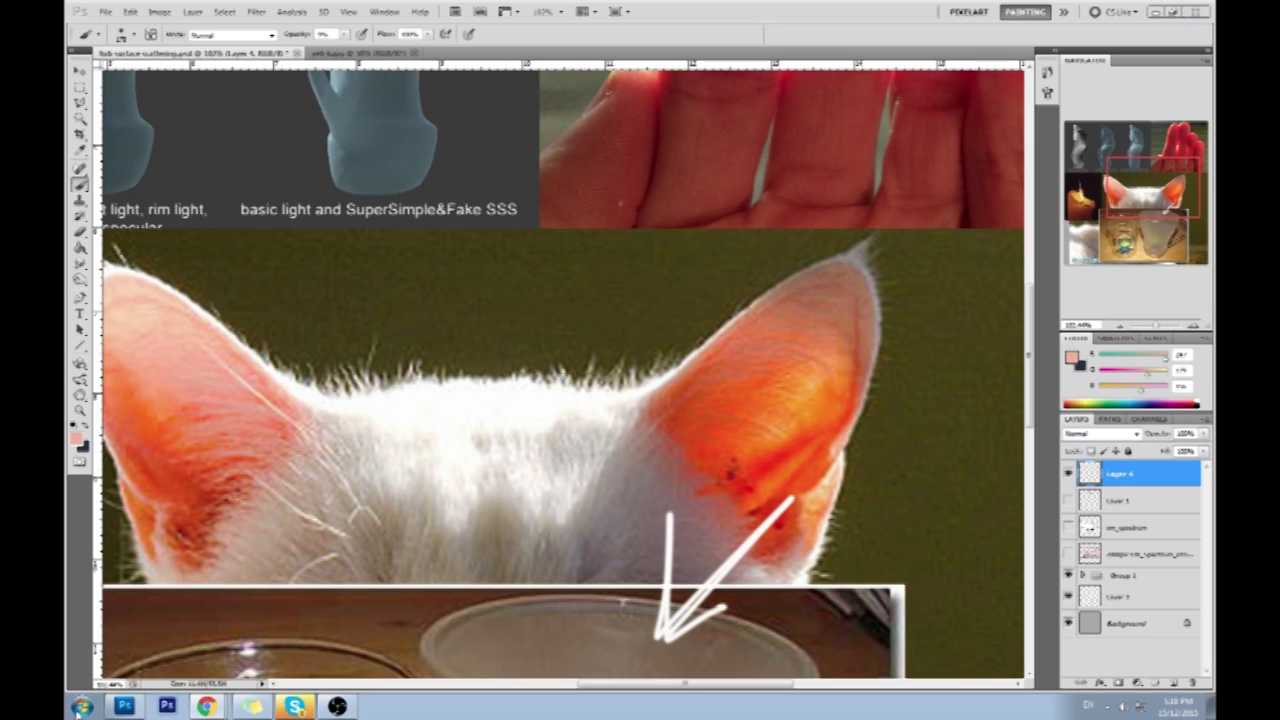
Search the computer for porco and open porco.psd.
key(super)
text(porco)
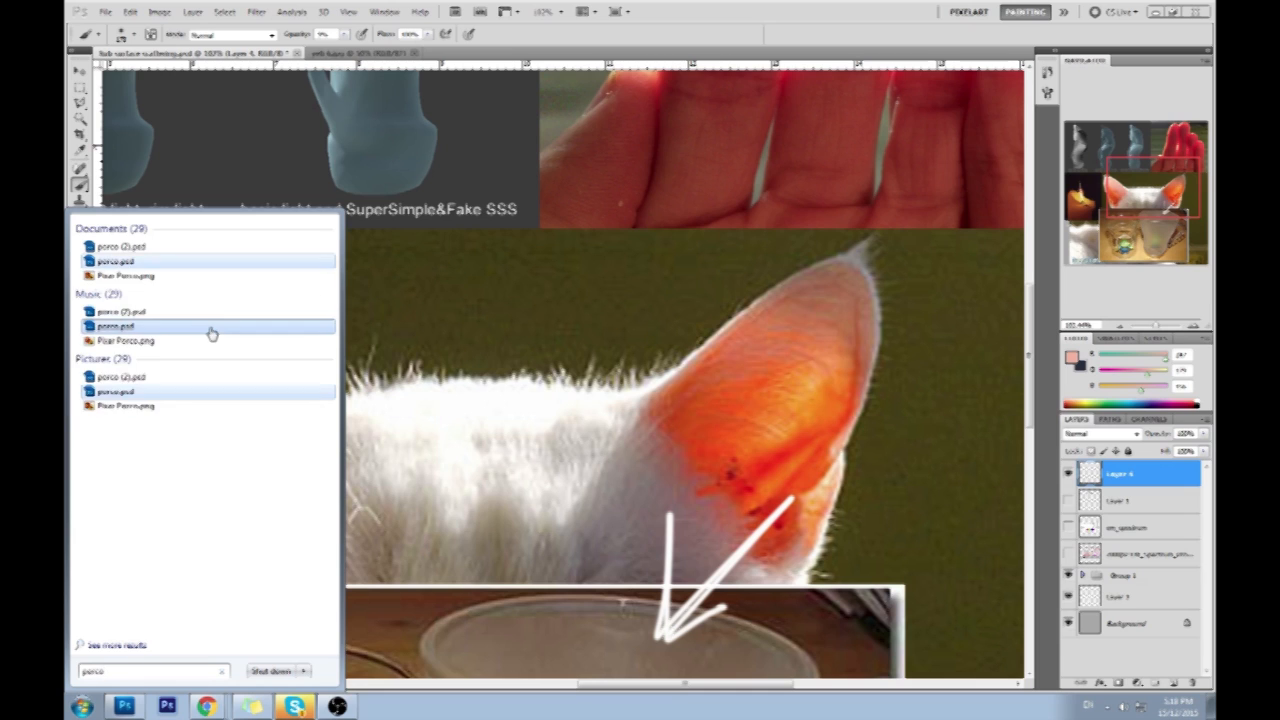
click(119, 262)
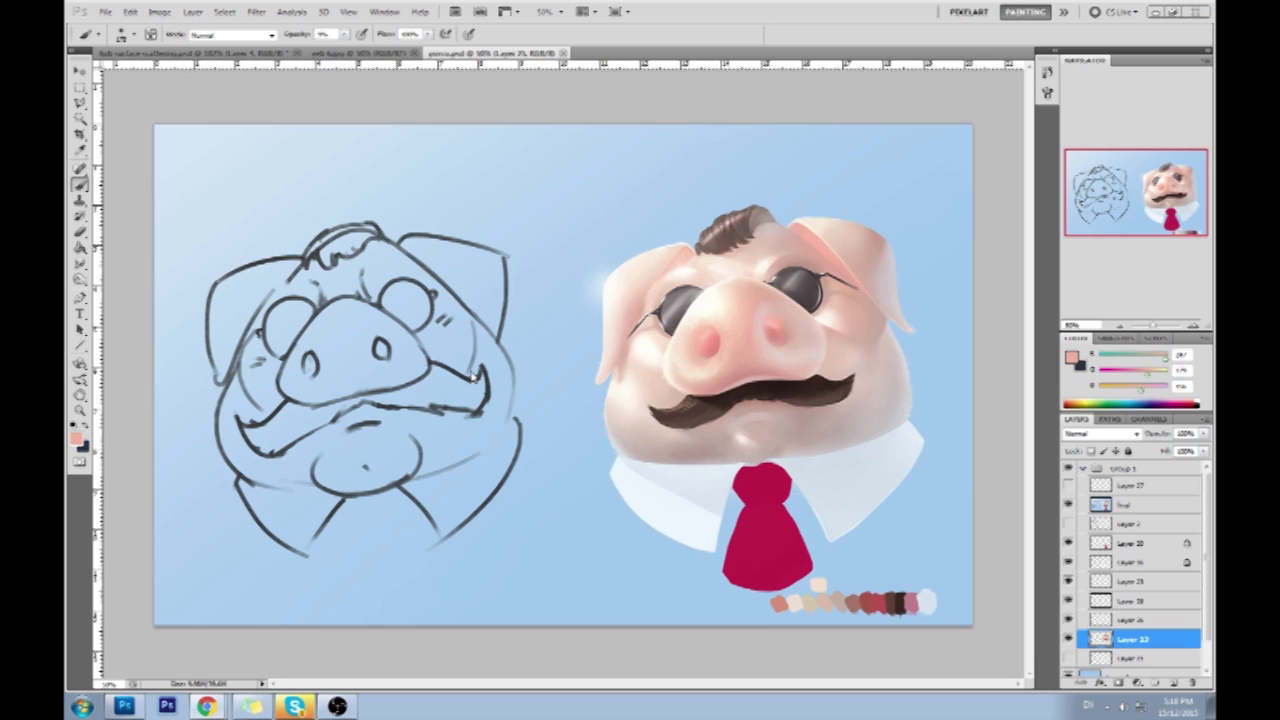
Pick the Dodge tool, glance at the horned creature painting and return to the subsurface scattering document.
click(80, 281)
click(126, 283)
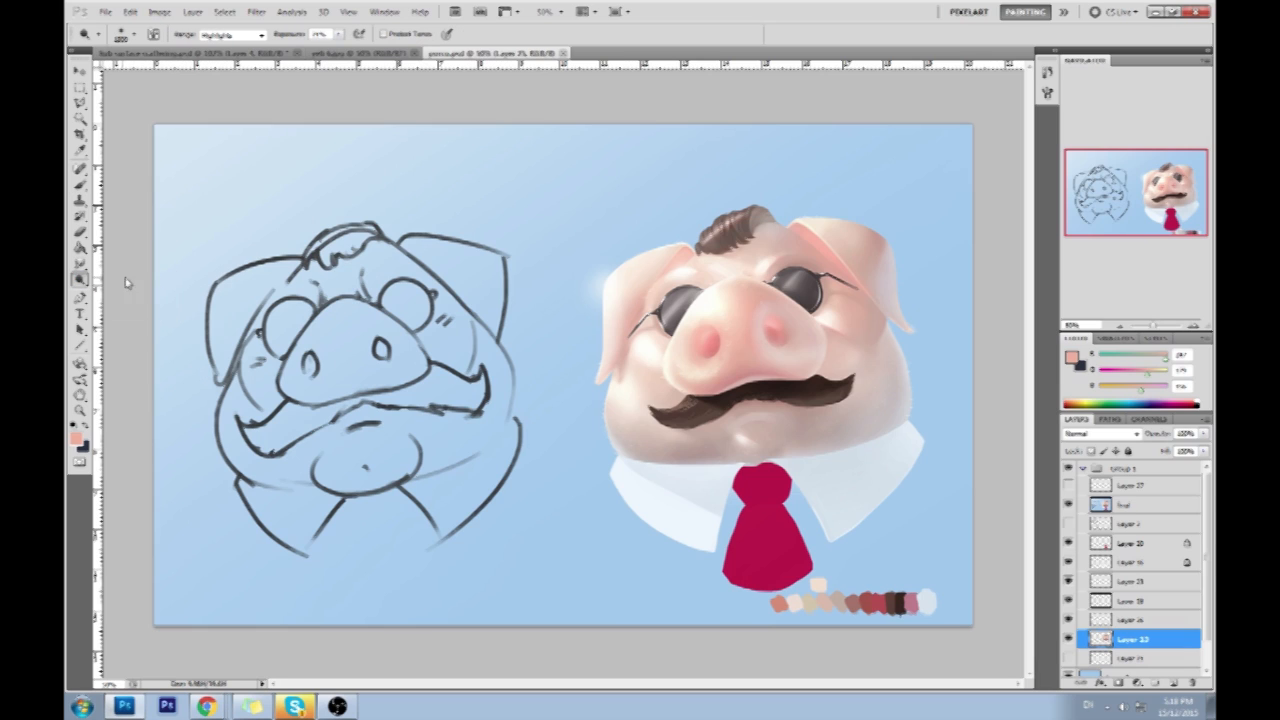
key(n)
click(363, 54)
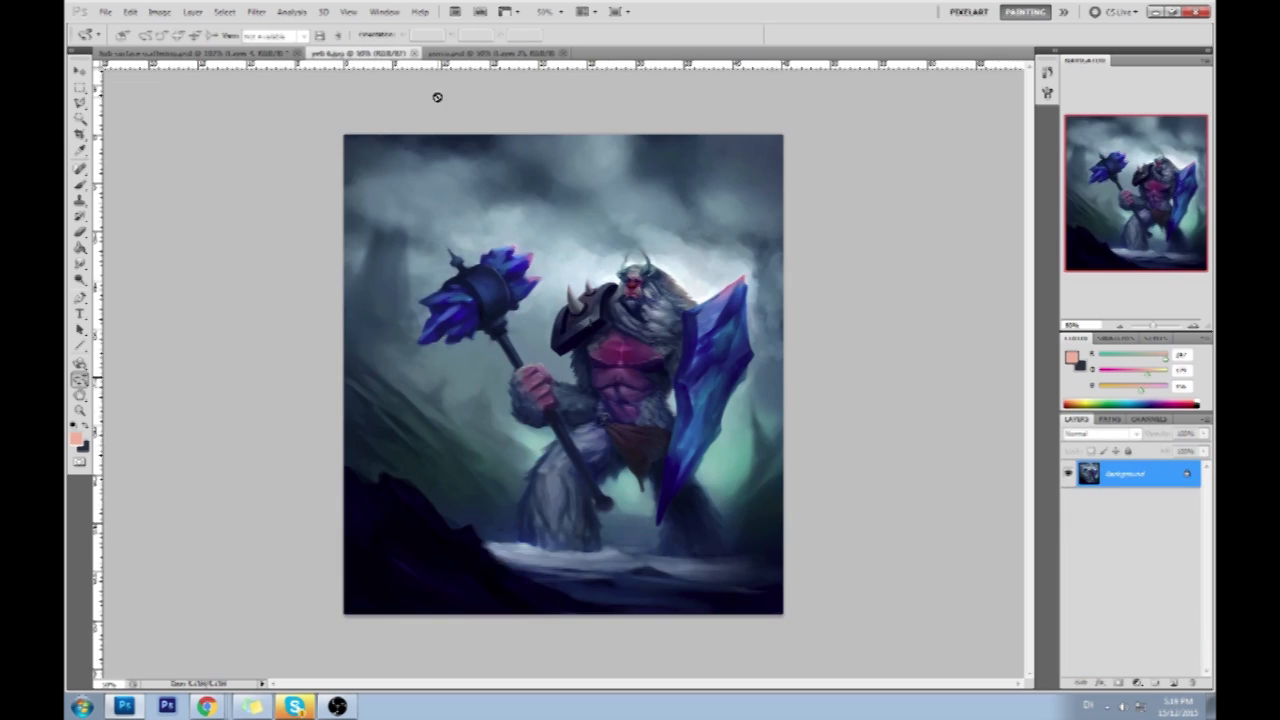
click(248, 54)
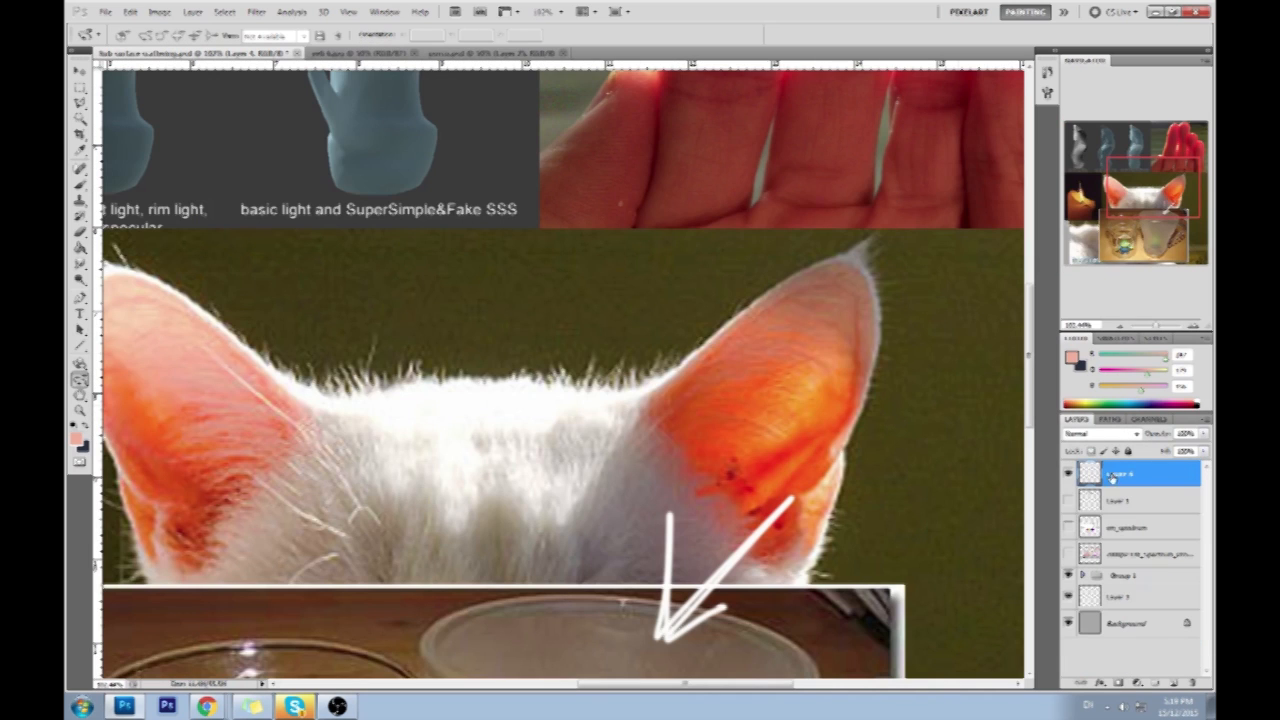
Add another new layer and change the foreground color to a muted skin tan.
click(1173, 682)
click(1071, 358)
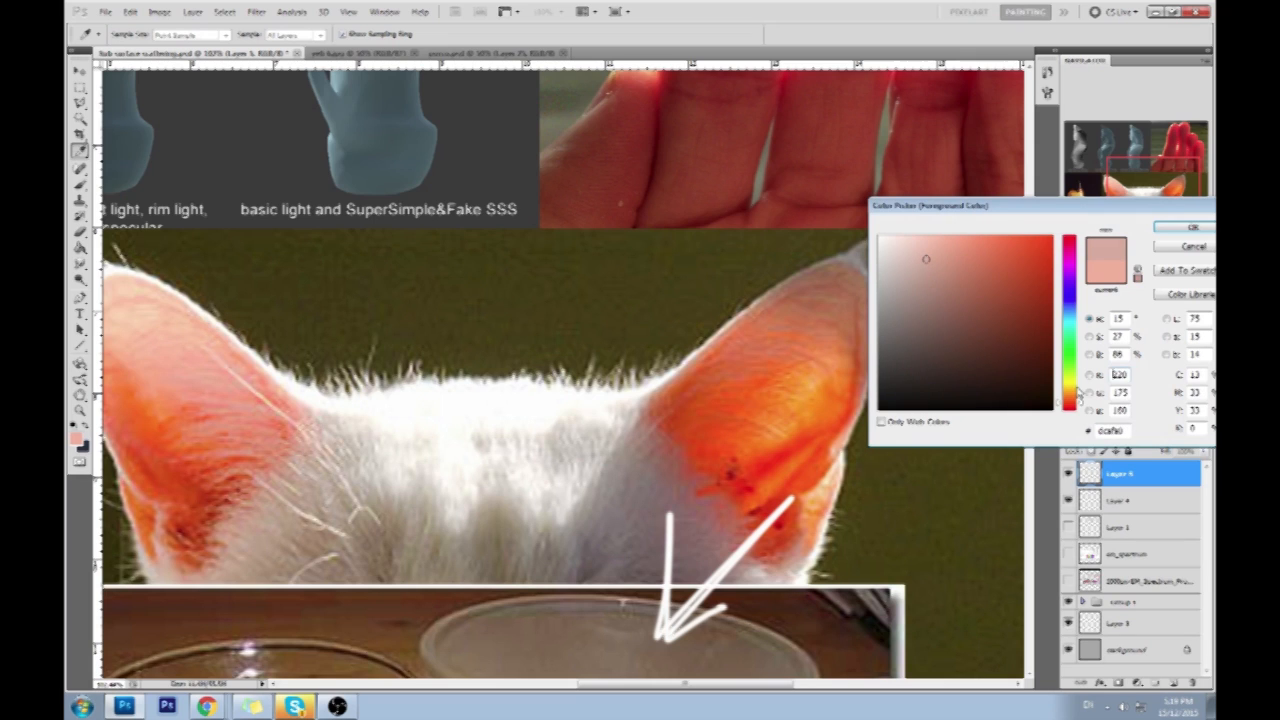
click(1070, 400)
click(929, 258)
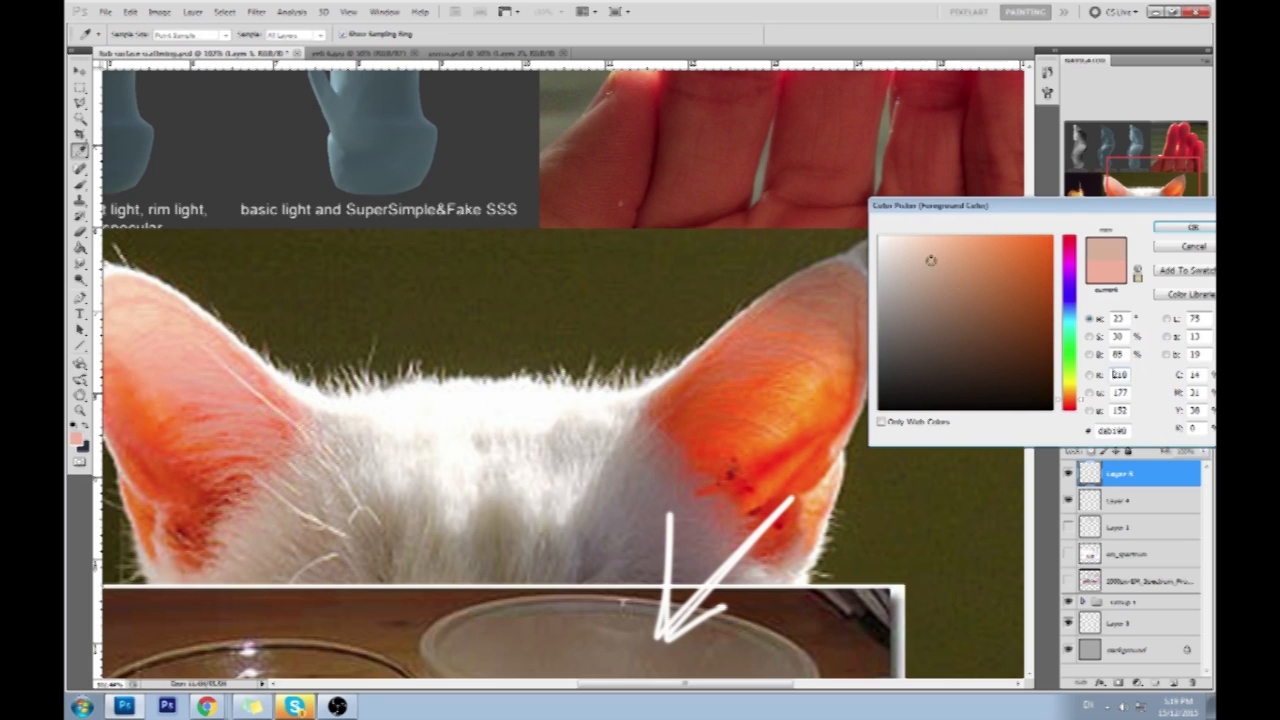
click(1160, 230)
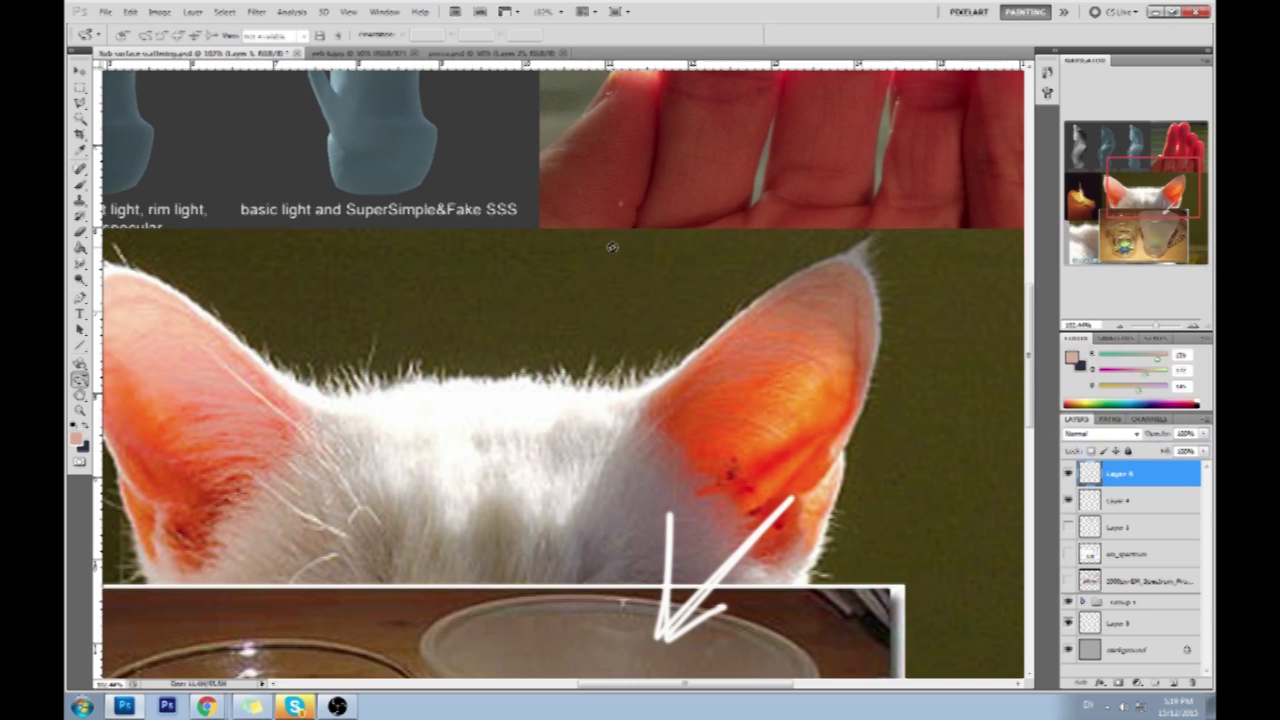
Set the brush opacity to 100% and paint a large round tan blob above the cat's head.
key(b)
click(345, 34)
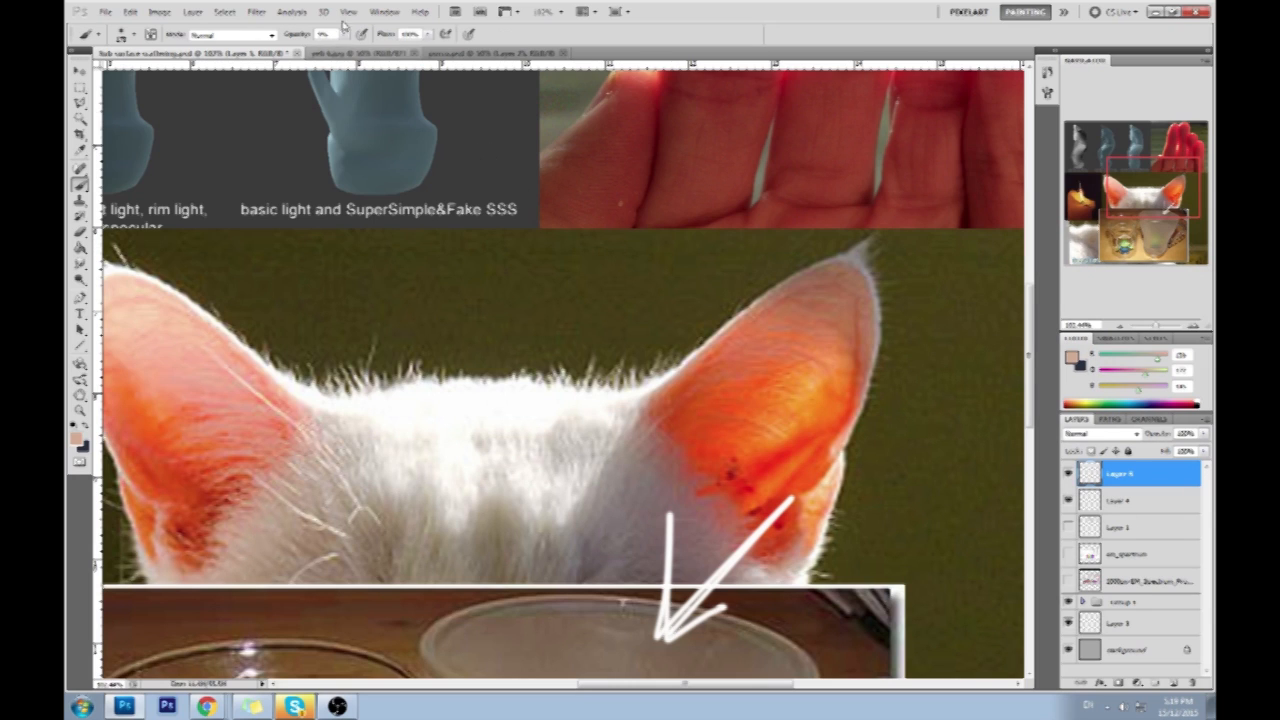
drag(376, 50, 420, 51)
mouse_move(586, 193)
mouse_down()
mouse_move(600, 285)
mouse_move(555, 230)
mouse_move(590, 290)
mouse_up()
Lower the Dodge tool's exposure with the range at Highlights, and brighten the upper part of the tan blob.
drag(80, 278, 140, 278)
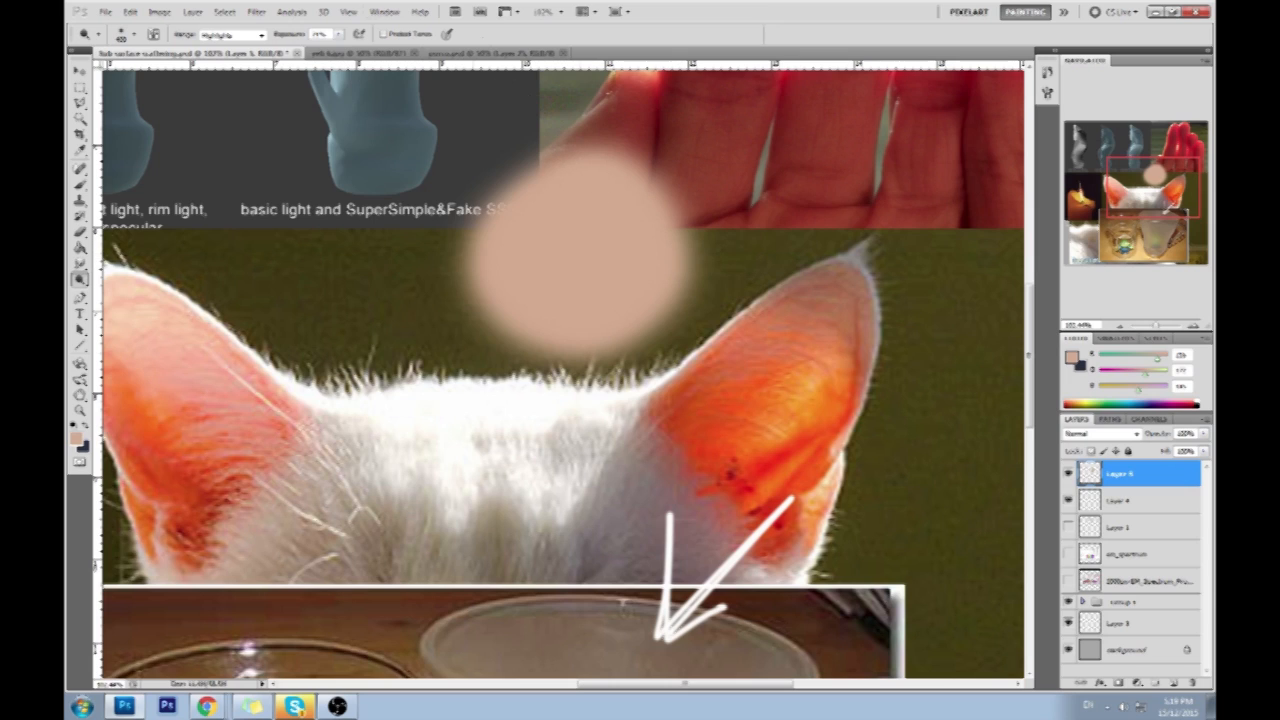
drag(489, 269, 434, 325)
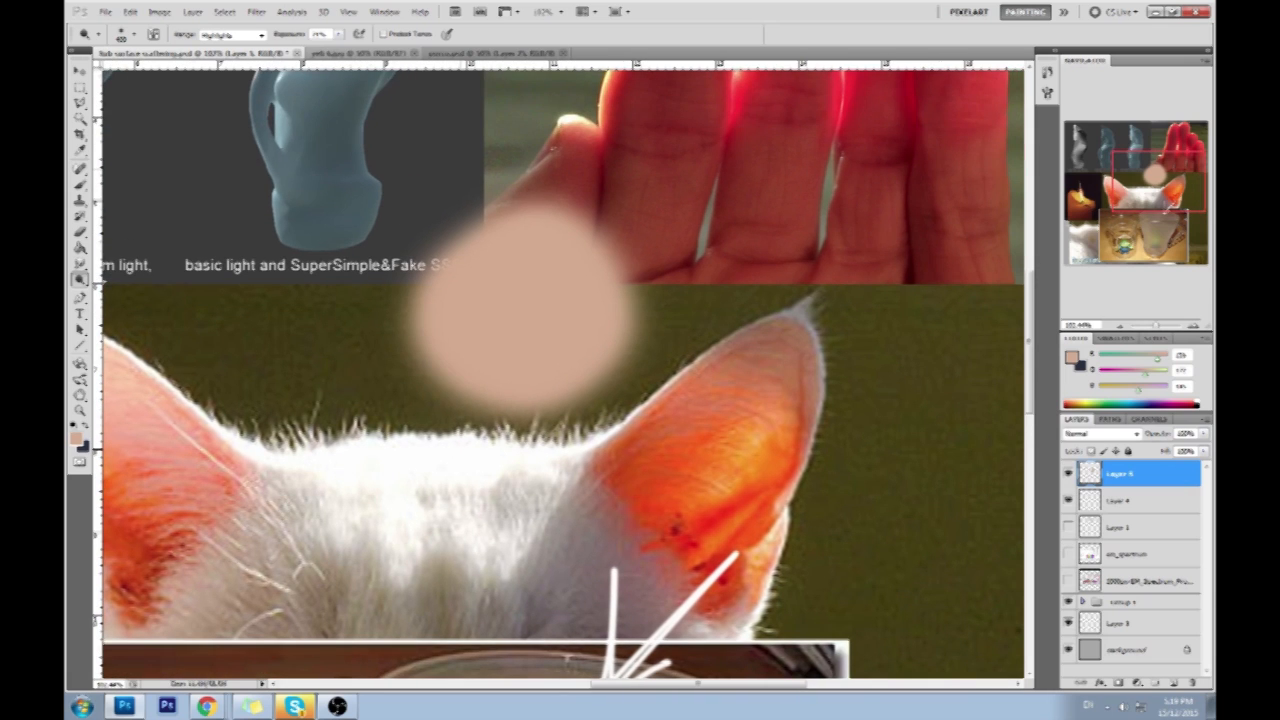
click(339, 35)
drag(337, 50, 330, 50)
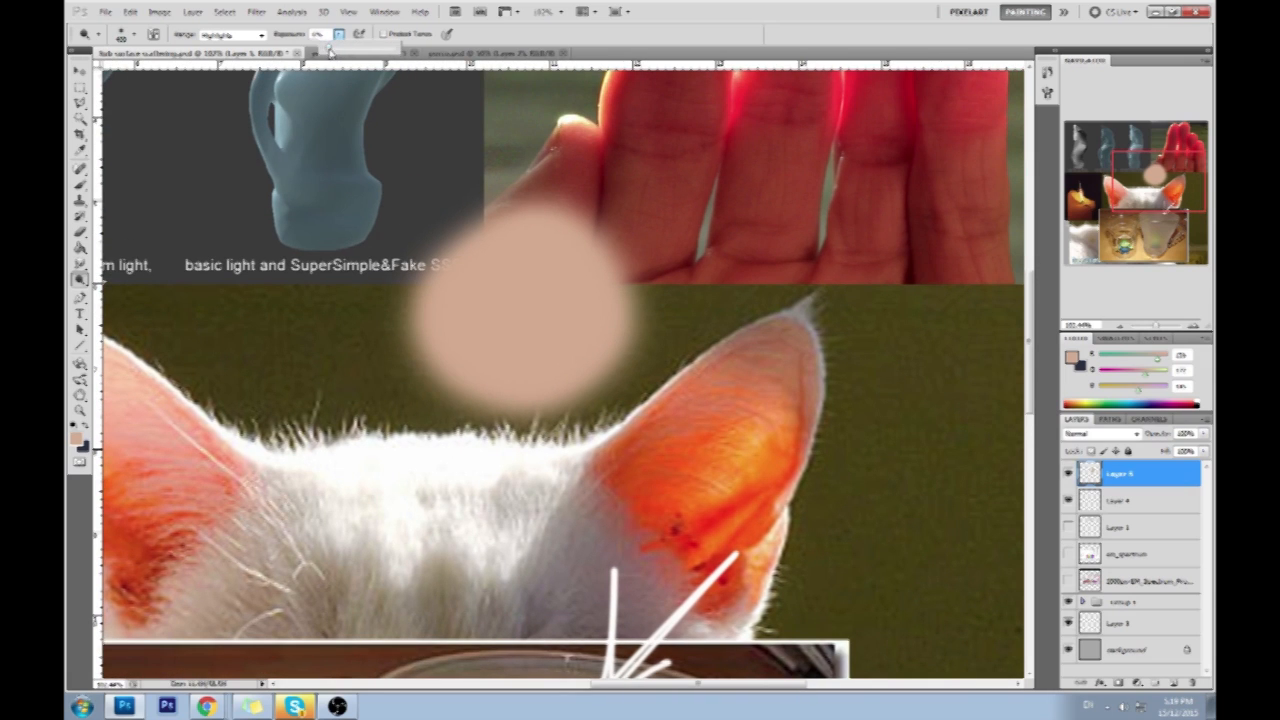
click(526, 300)
mouse_move(530, 280)
mouse_down()
mouse_move(525, 320)
mouse_move(554, 264)
mouse_up()
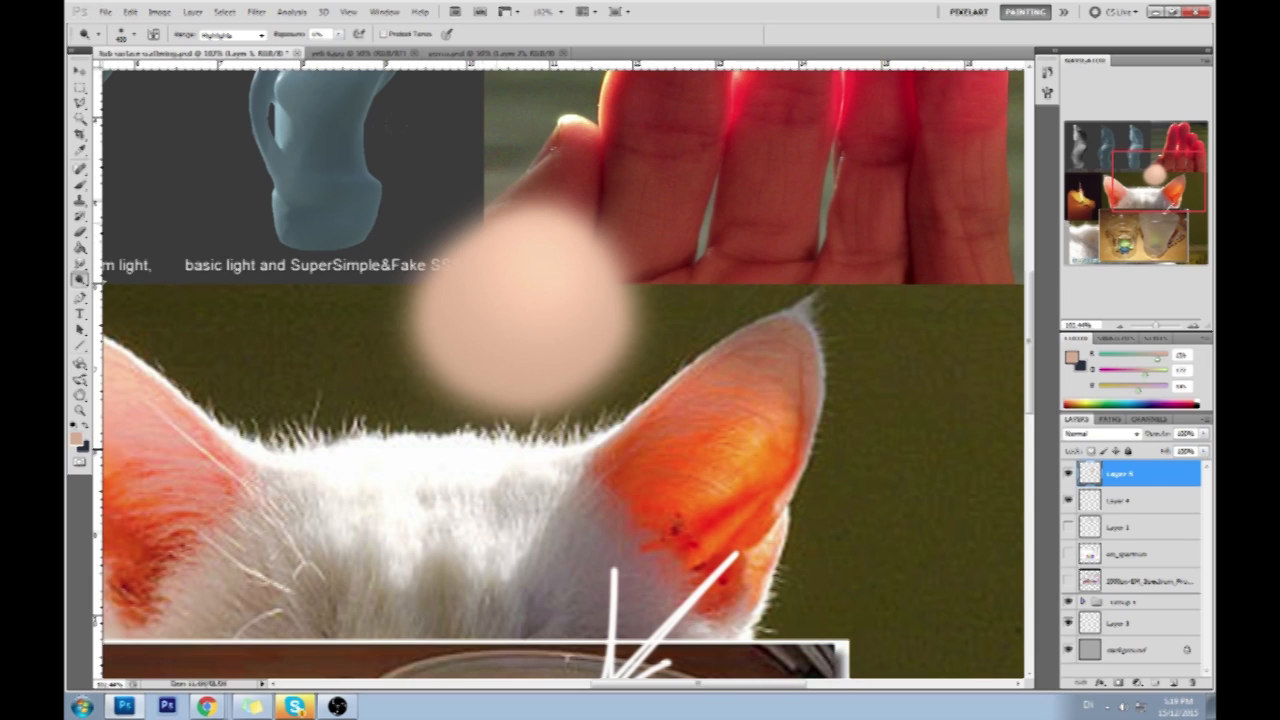
Switch back to the Brush and sample the pale peach from the blob's dodged highlight as the foreground color.
drag(468, 186, 520, 300)
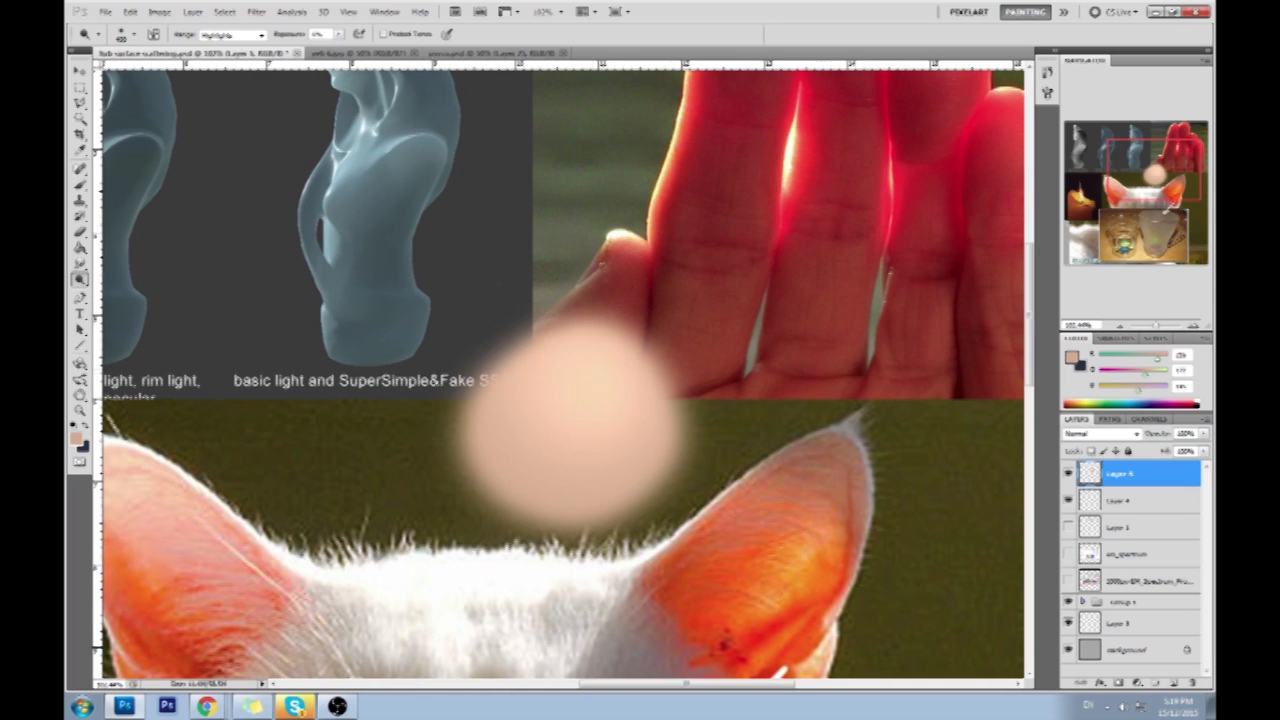
key(b)
alt+click(590, 386)
click(592, 385)
alt+click(598, 380)
drag(598, 380, 592, 385)
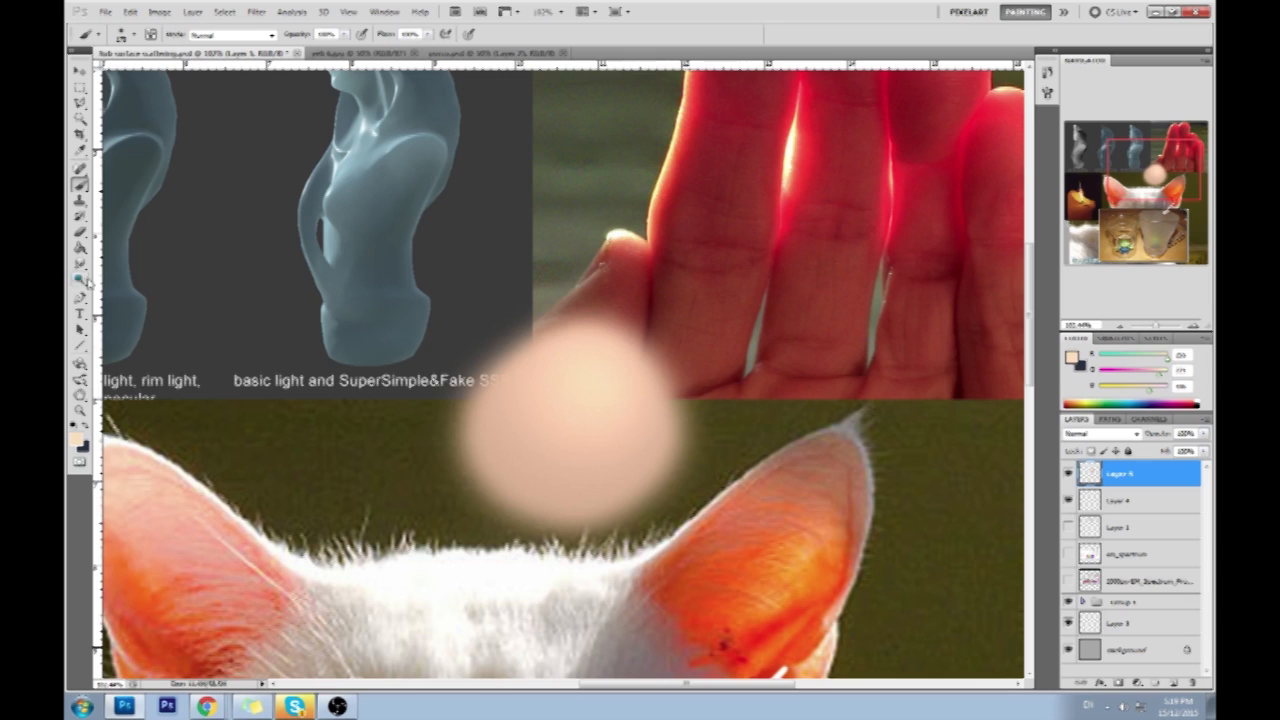
Lower the Sponge tool's flow in Saturate mode and intensify the color in the upper part of the peach blob.
drag(80, 280, 115, 298)
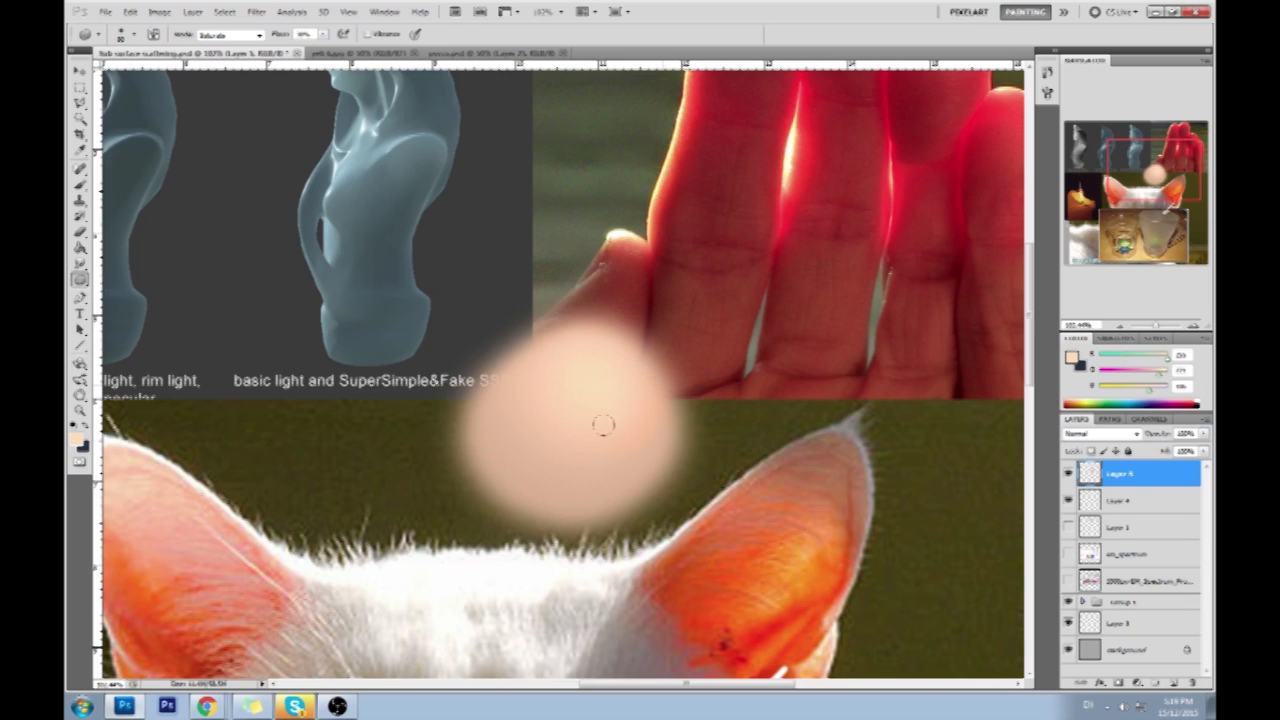
click(323, 34)
drag(322, 52, 305, 52)
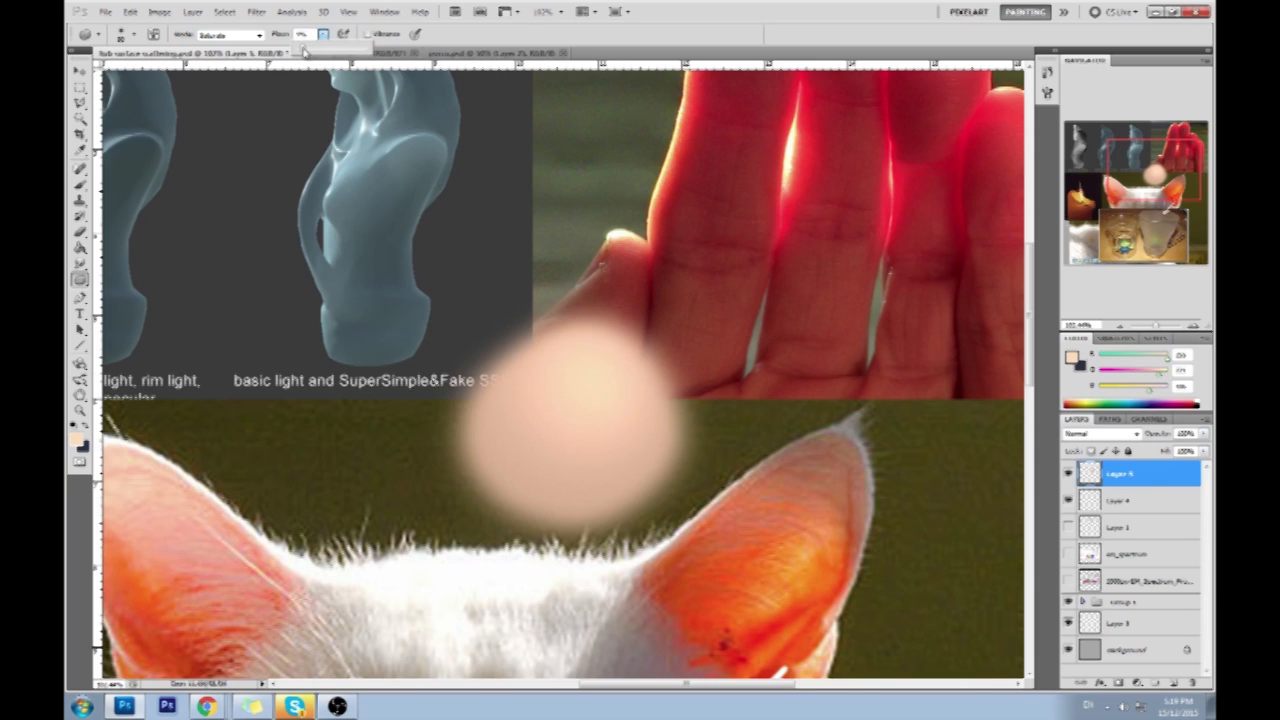
click(543, 203)
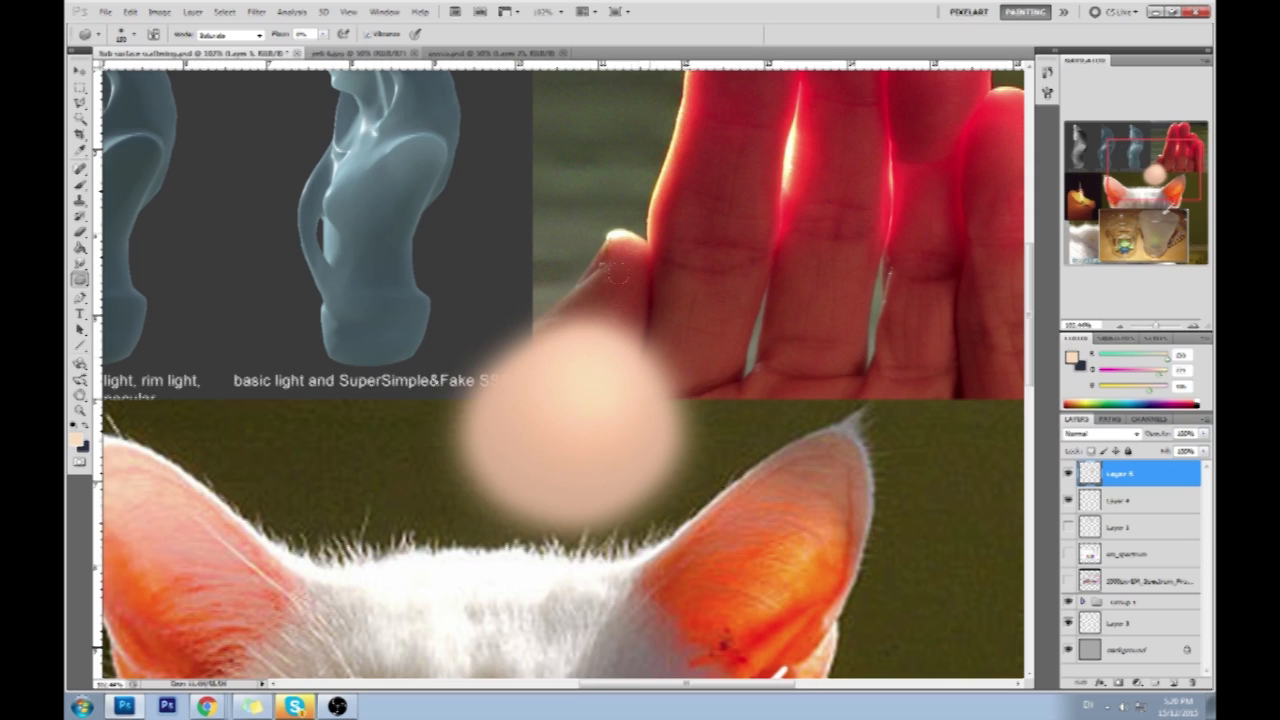
Brighten the blob's highlight with the Dodge tool, and sample the peach from its lower part with the Brush.
click(80, 279)
click(110, 280)
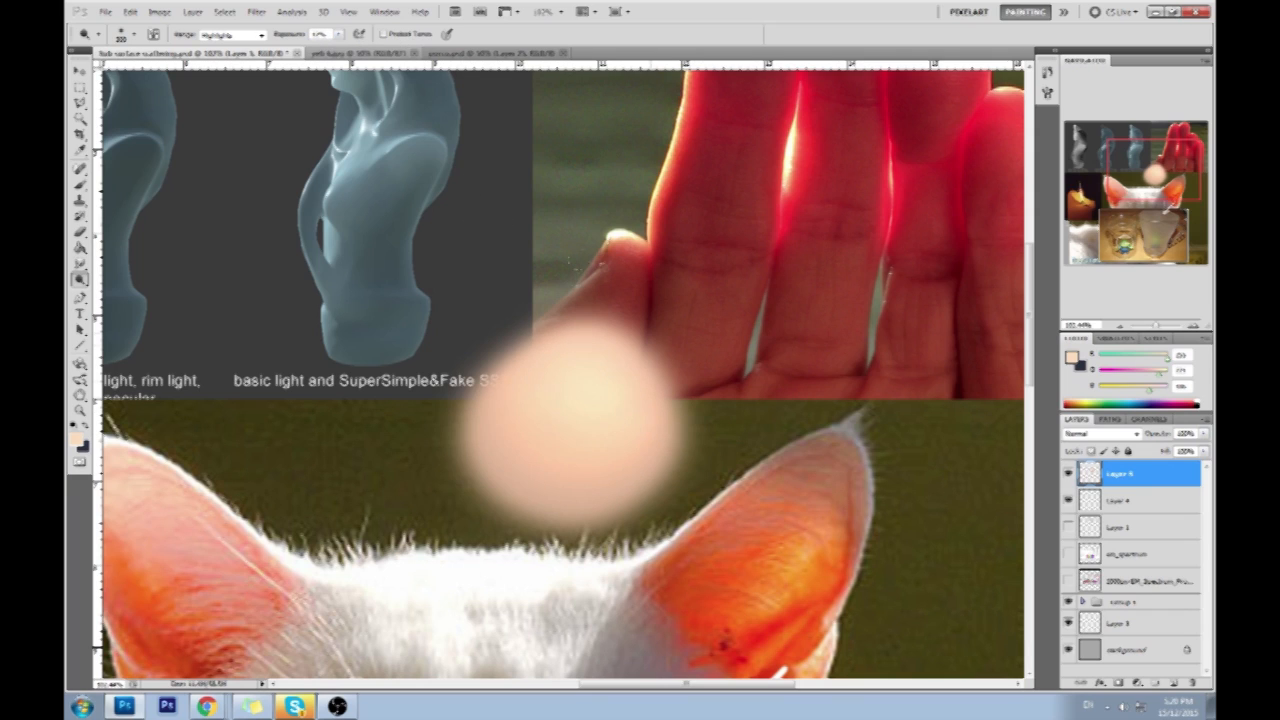
key(b)
alt+click(601, 466)
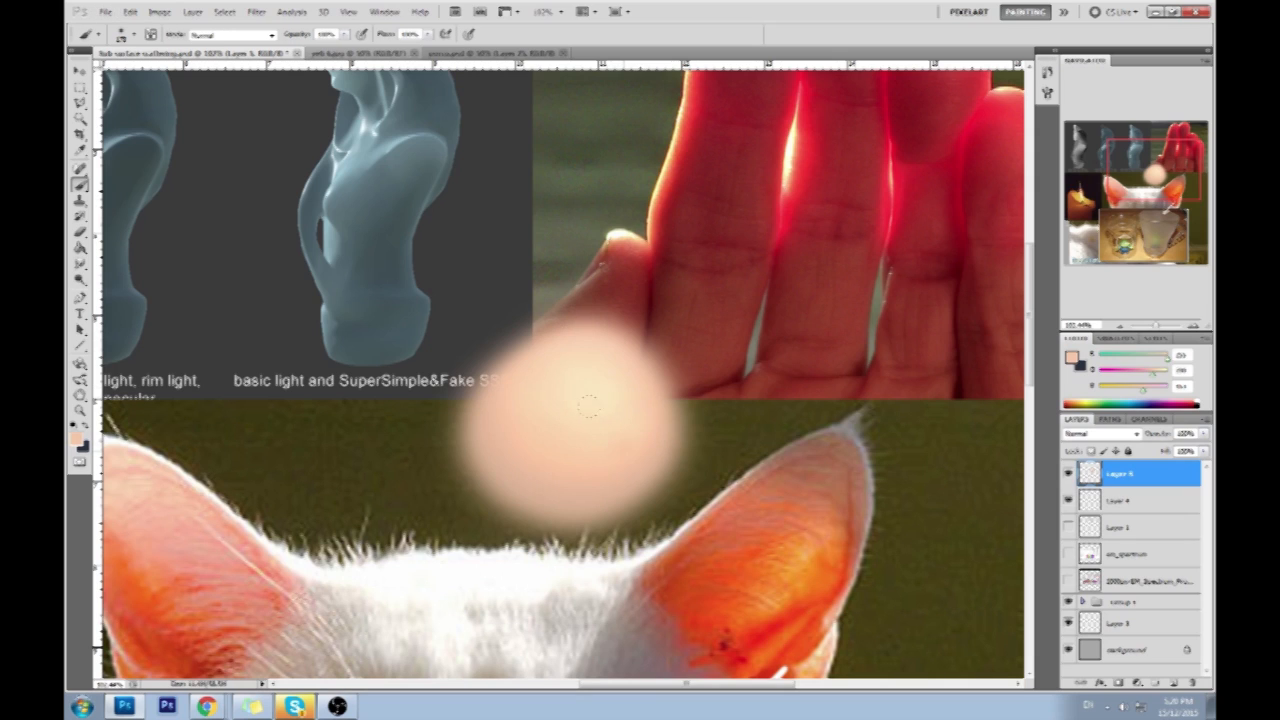
Dodge the blob's highlight at a lower exposure with a larger tip, and blend peach over it with a reduced-opacity brush.
key(o)
drag(338, 52, 342, 52)
key(])
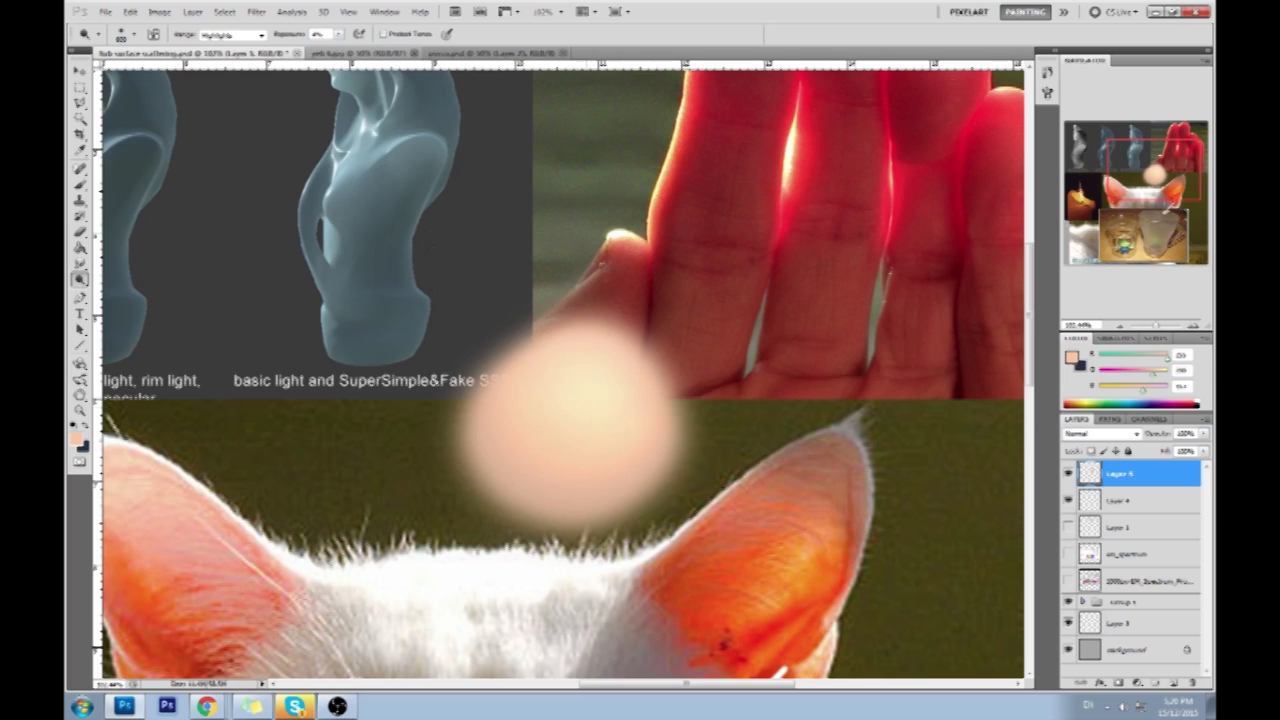
key(b)
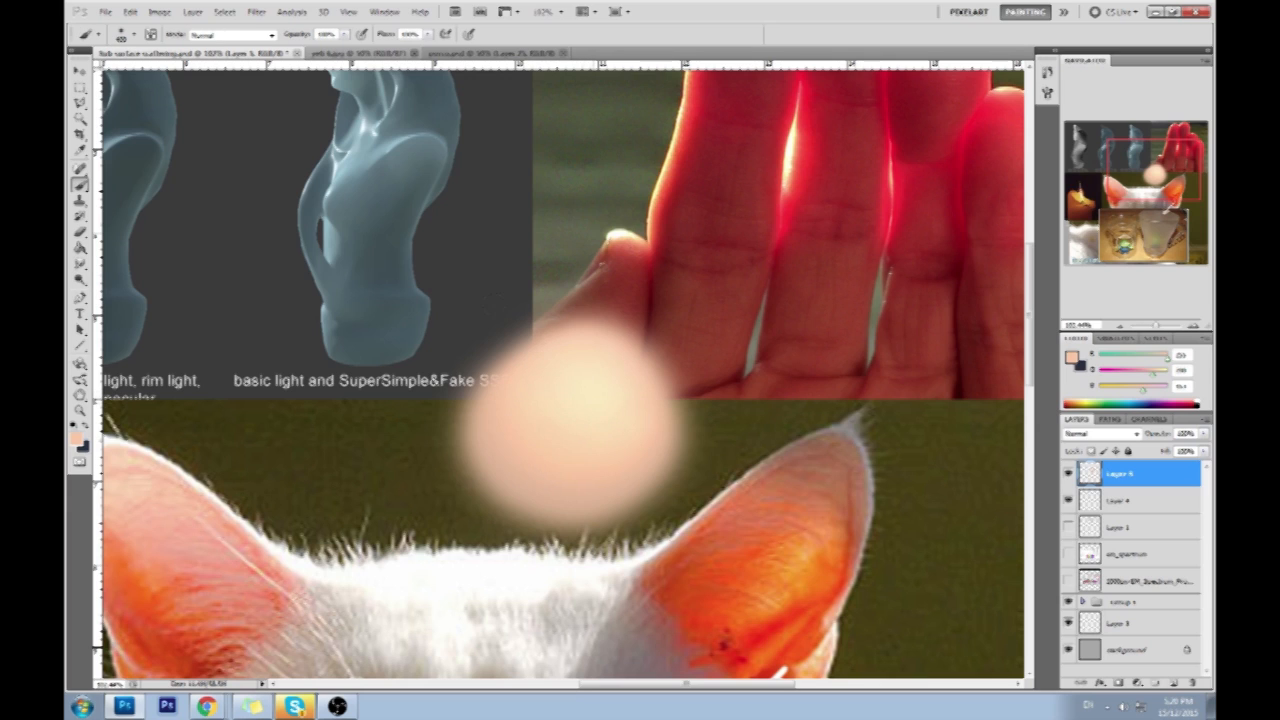
drag(343, 40, 298, 52)
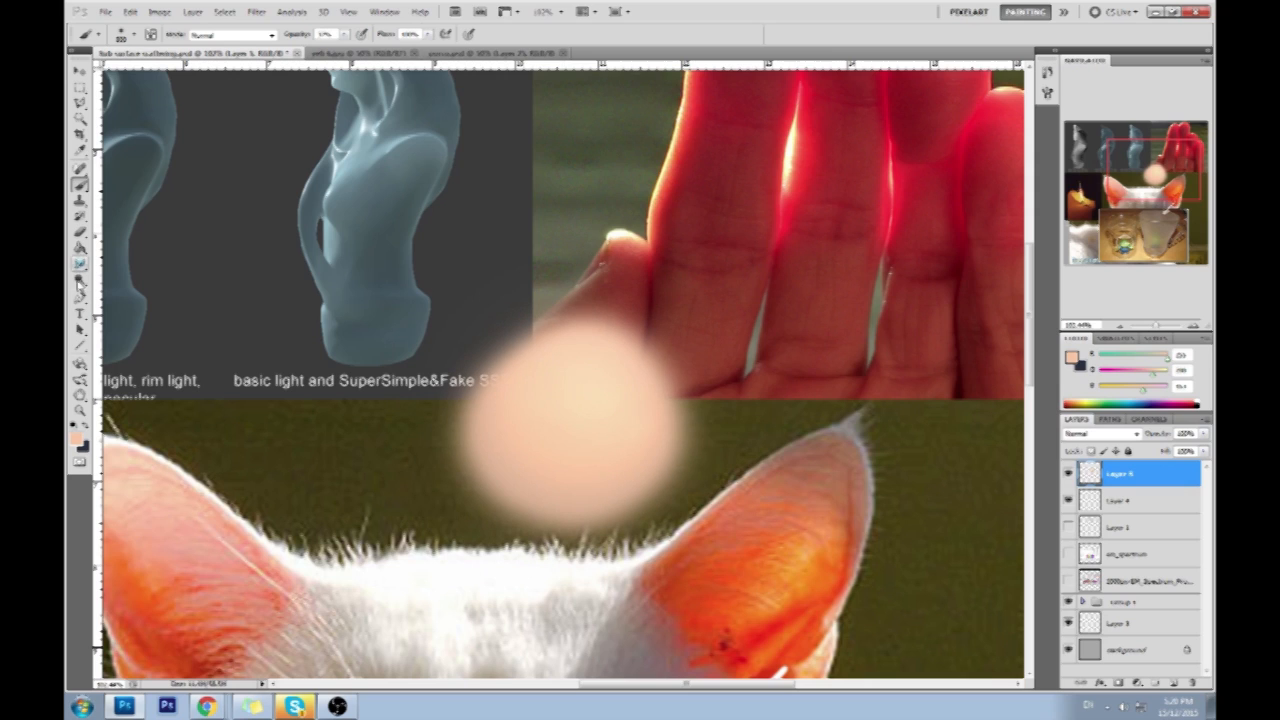
Switch to the Dodge tool and set its range to Midtones.
click(80, 279)
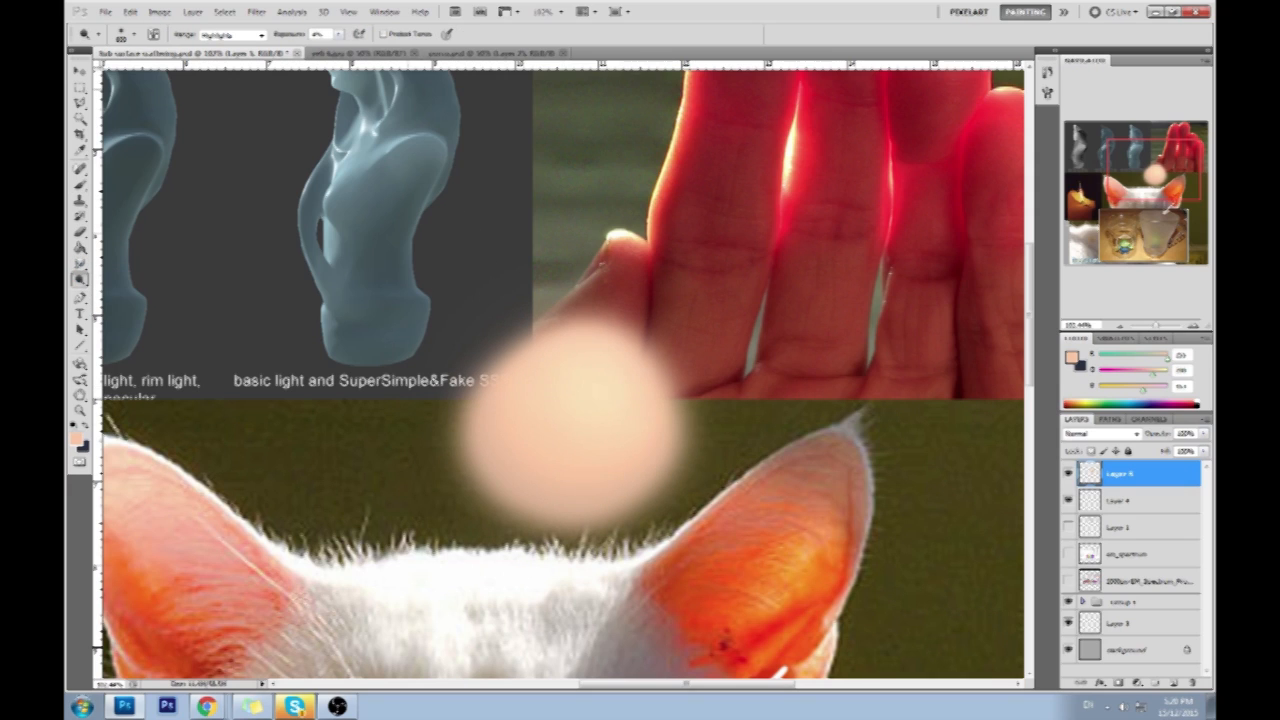
click(232, 34)
click(225, 52)
click(386, 221)
Sample the orange from the cat's right ear and the pink from its left ear, and return to the Dodge tool.
drag(737, 374, 723, 240)
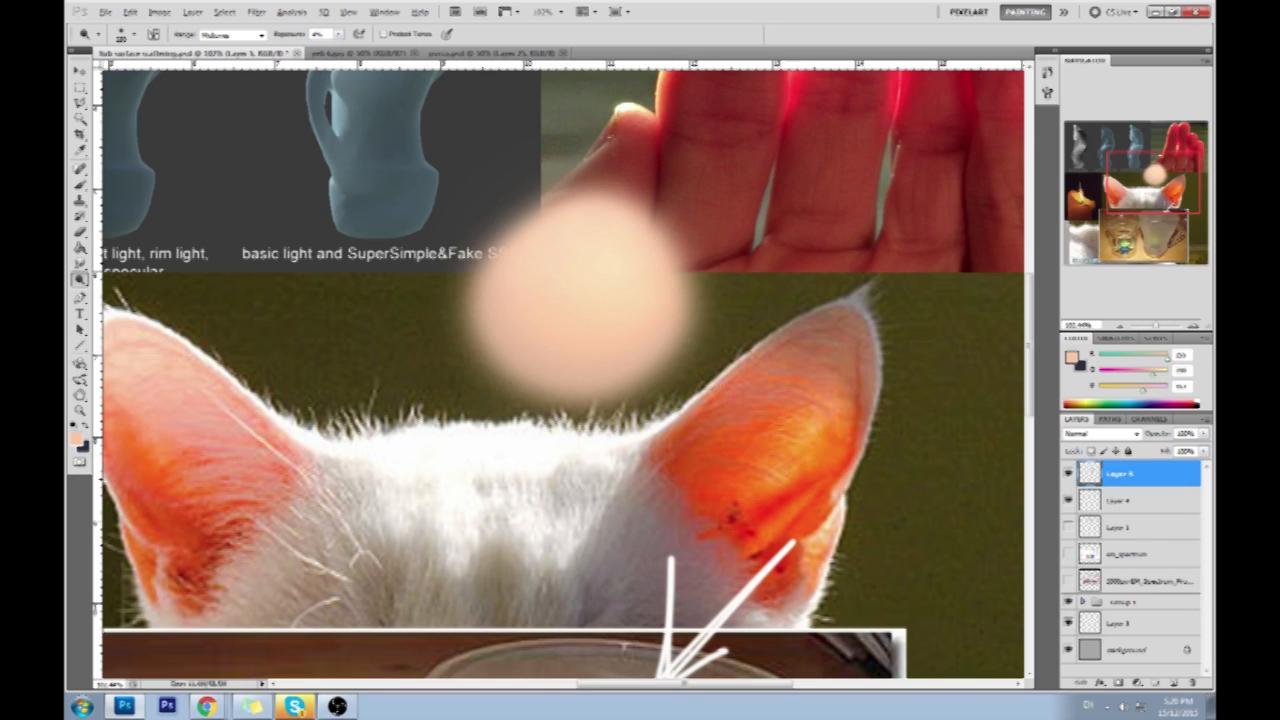
key(b)
alt+click(800, 455)
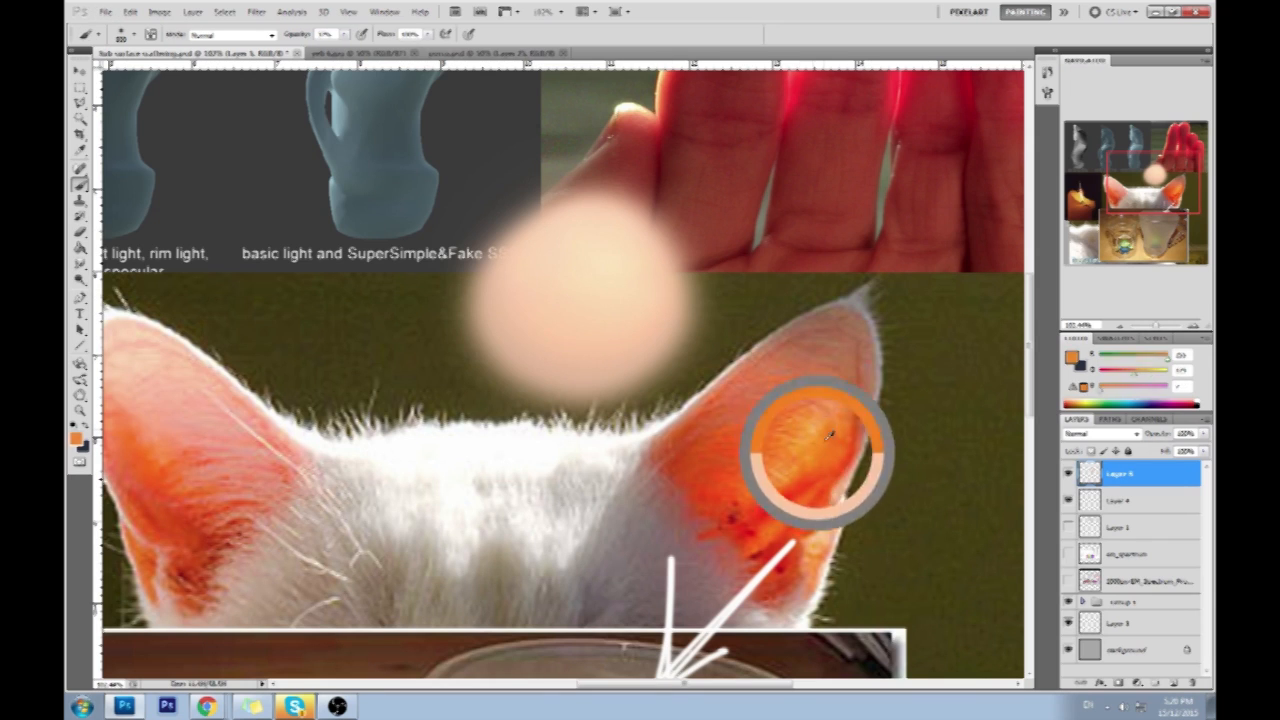
alt+click(180, 462)
mouse_move(703, 450)
mouse_down()
mouse_move(777, 269)
mouse_move(758, 269)
mouse_up()
key(o)
key(ctrl+0)
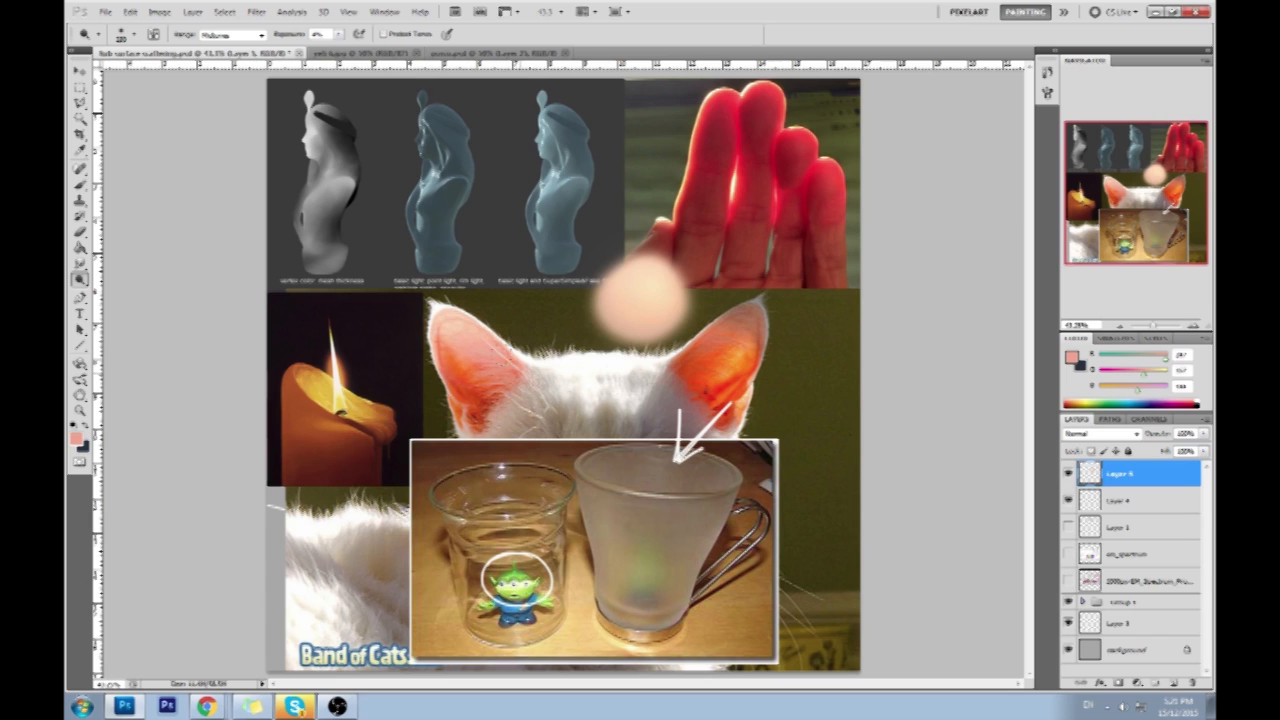
Sample the cat's white fur and the blob's pale peach highlight with the Brush, and switch back to the Dodge tool.
key(b)
mouse_move(611, 363)
alt+mouse_down()
mouse_move(564, 368)
mouse_move(645, 355)
mouse_move(571, 357)
mouse_move(576, 372)
alt+mouse_up()
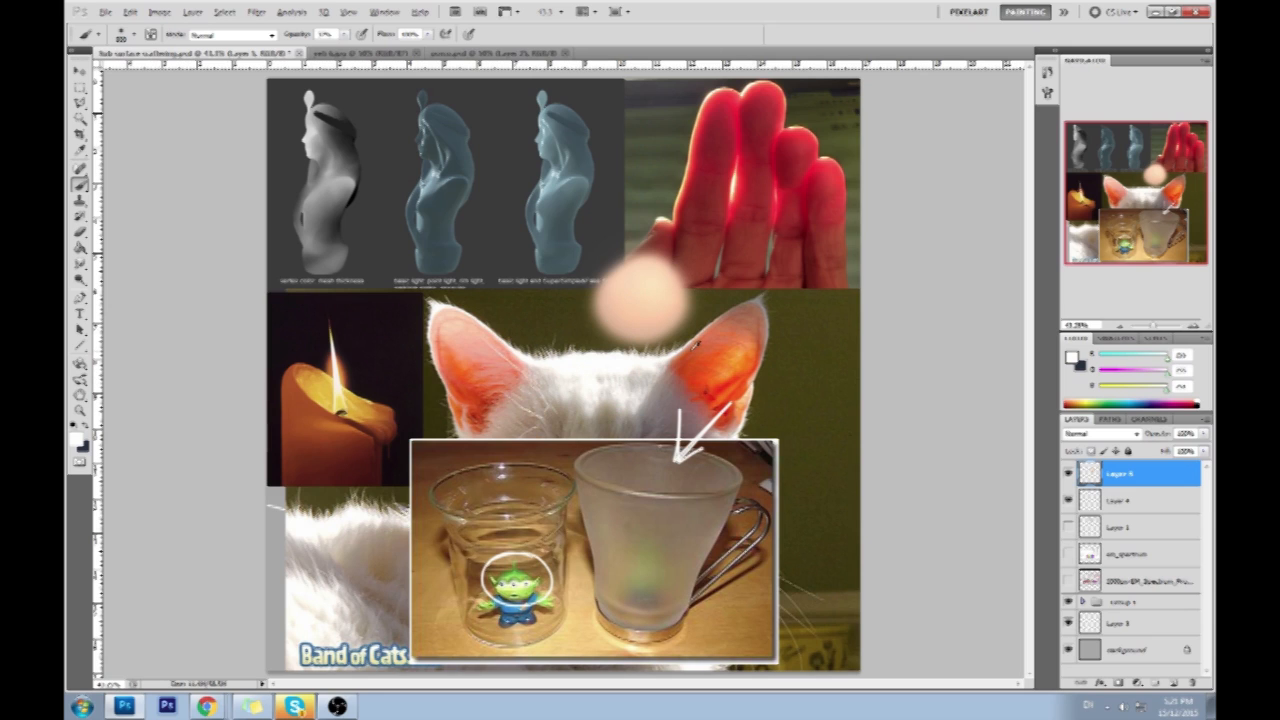
key(alt)
alt+click(657, 279)
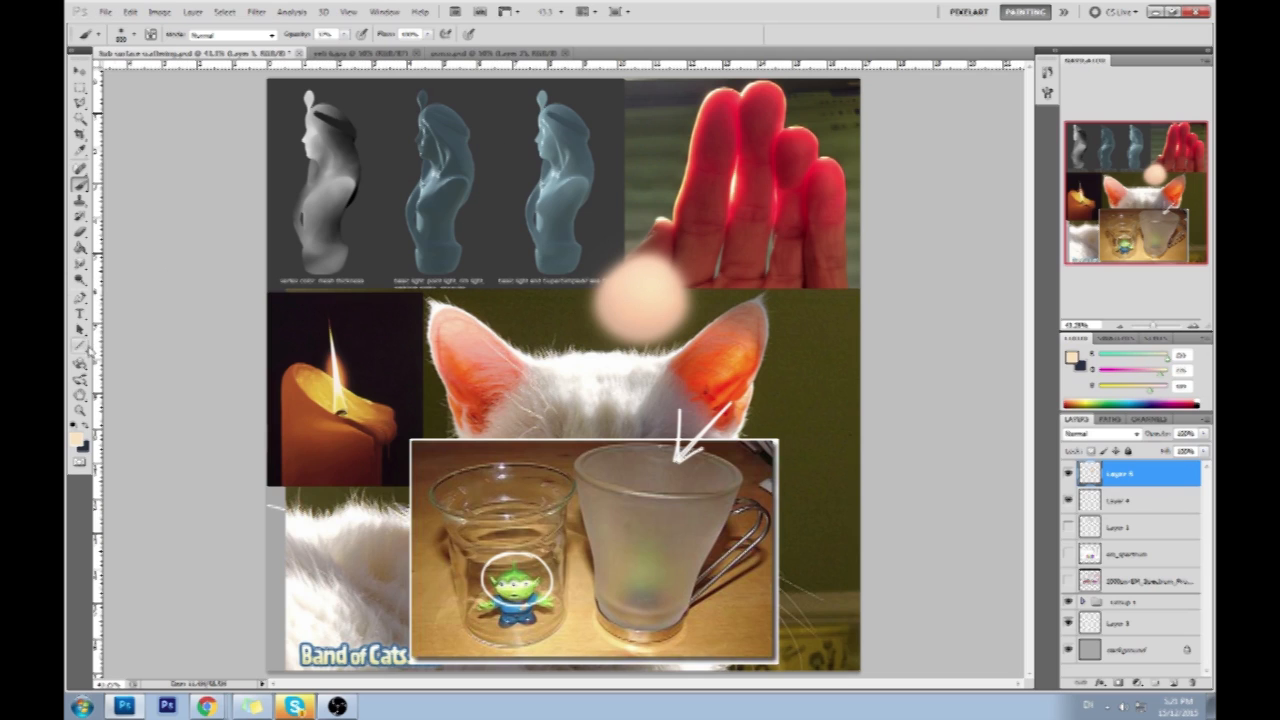
right_click(80, 278)
click(118, 280)
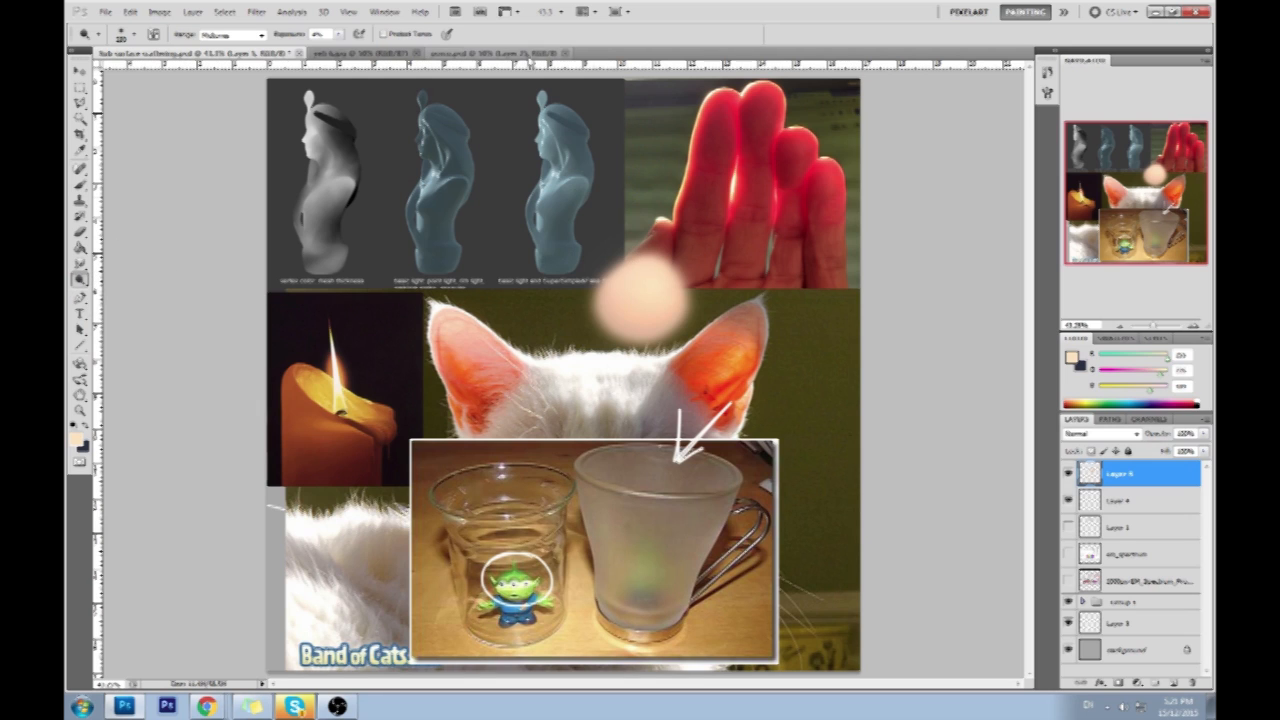
Switch to the pig portrait, dodge the snout, raise the Dodge exposure and set the range to Highlights.
click(490, 51)
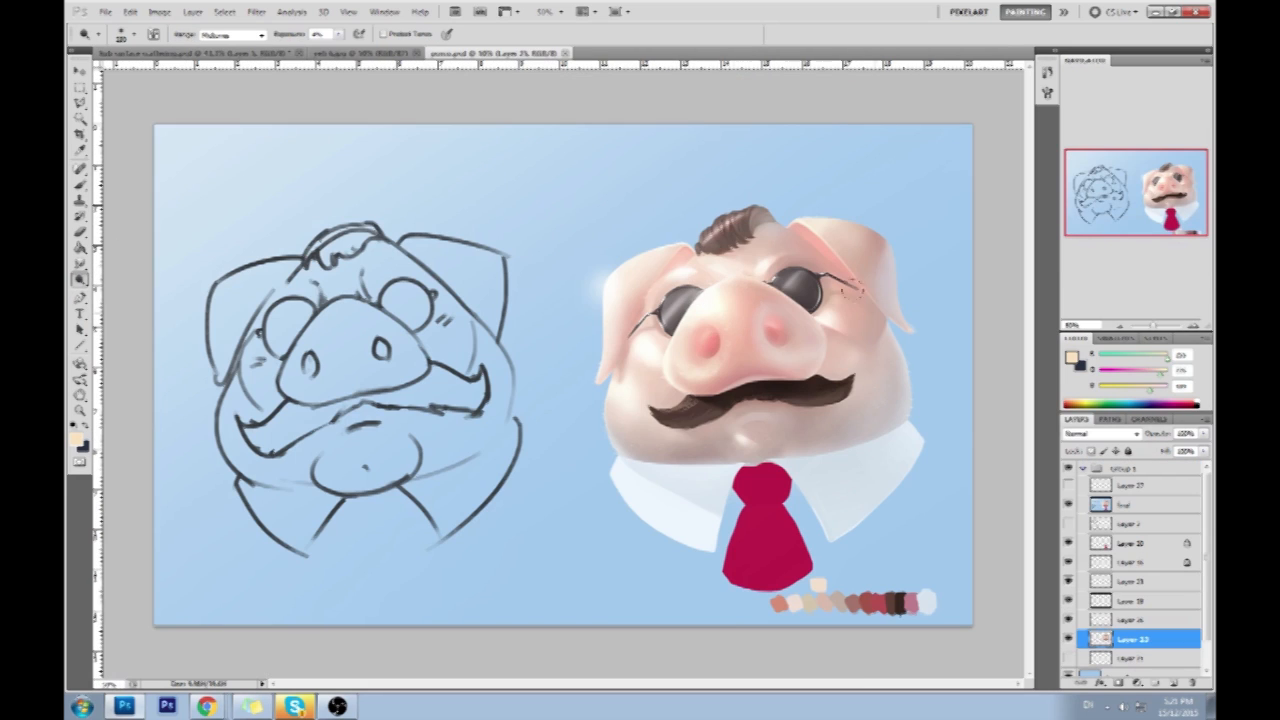
click(703, 325)
click(339, 34)
drag(338, 48, 352, 48)
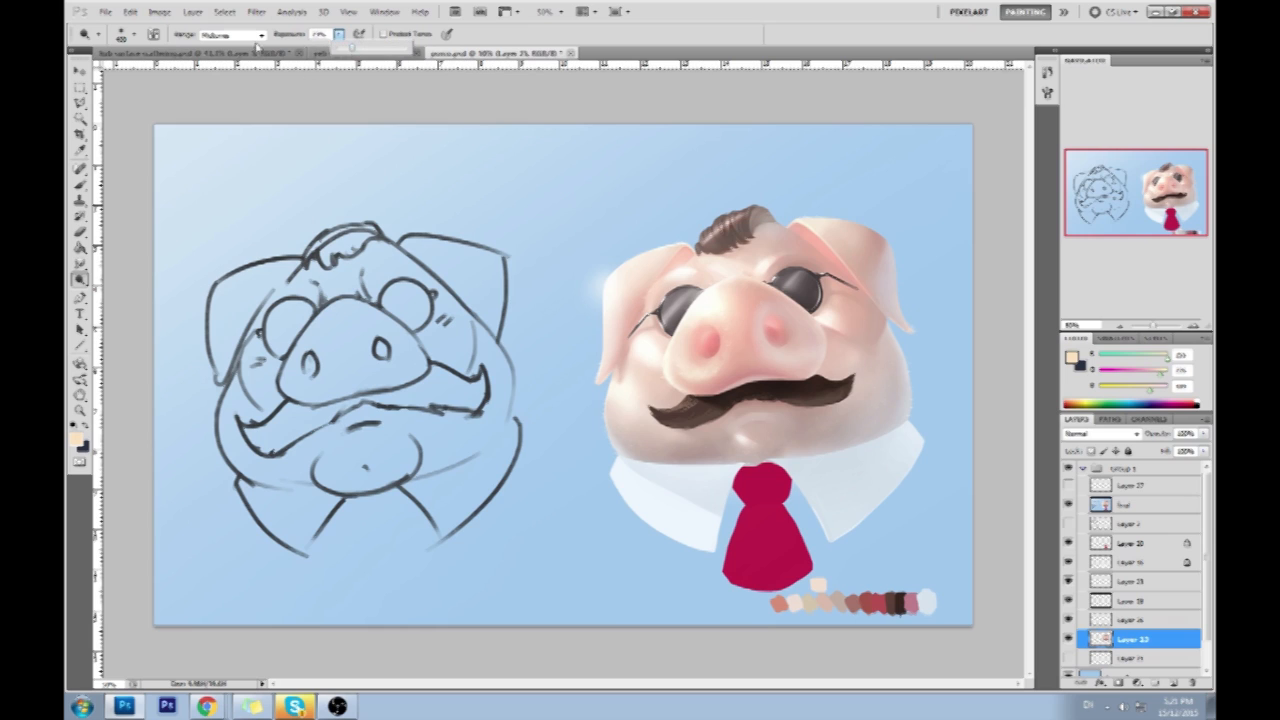
click(235, 34)
click(243, 66)
Revert the pig portrait to its opening history snapshot and make a test dodge stroke in the Highlights range.
click(1047, 72)
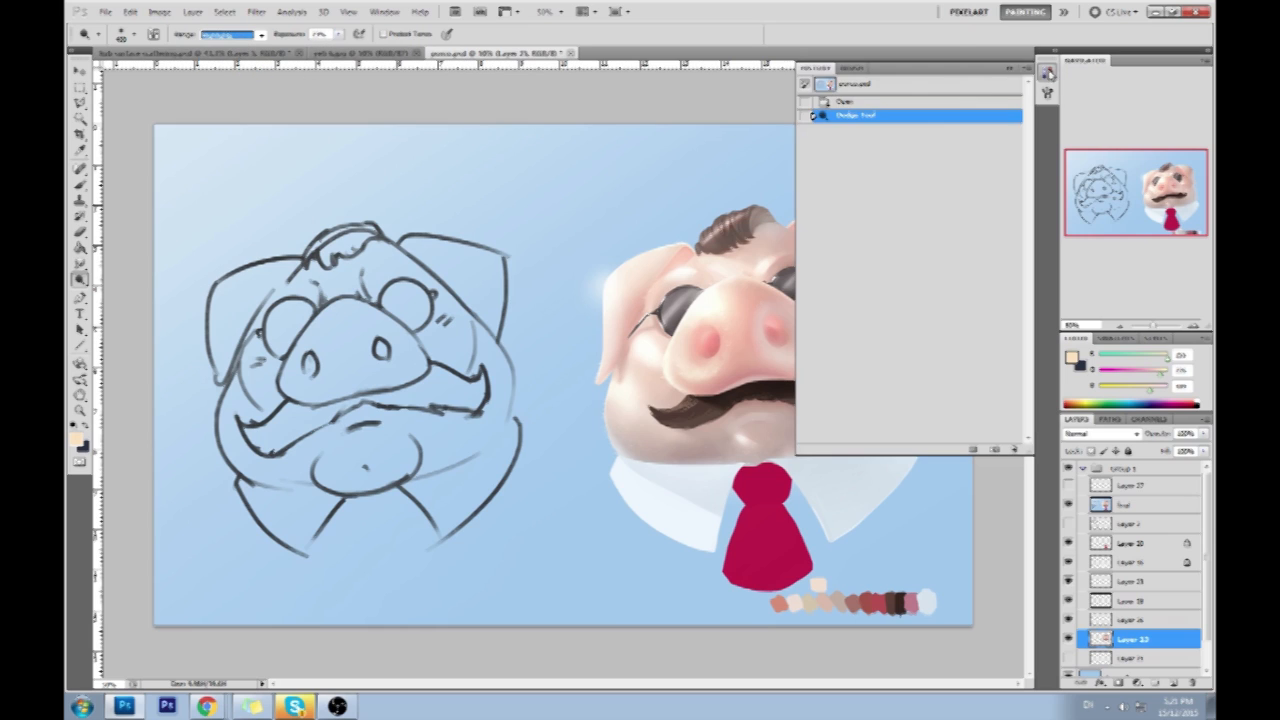
click(932, 86)
click(654, 140)
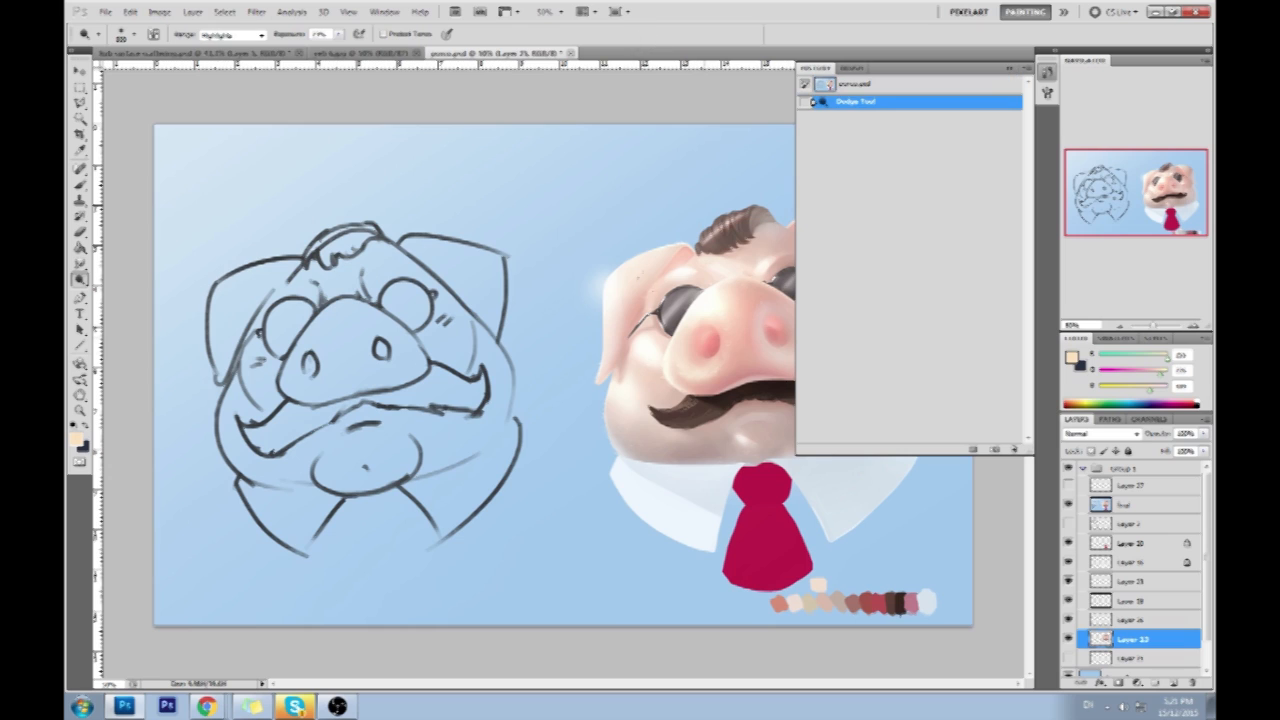
click(1009, 67)
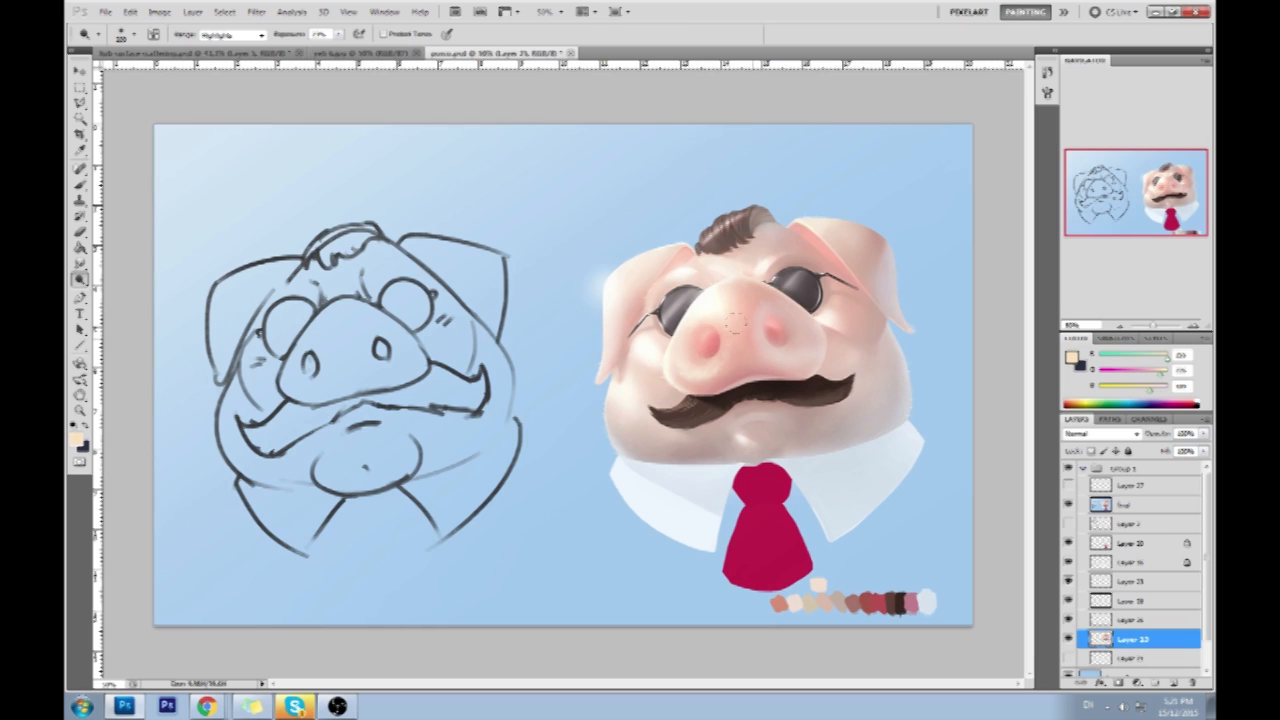
Sample pink tones from the pig's snout and pale blue from the background, and return to the Dodge tool.
key(b)
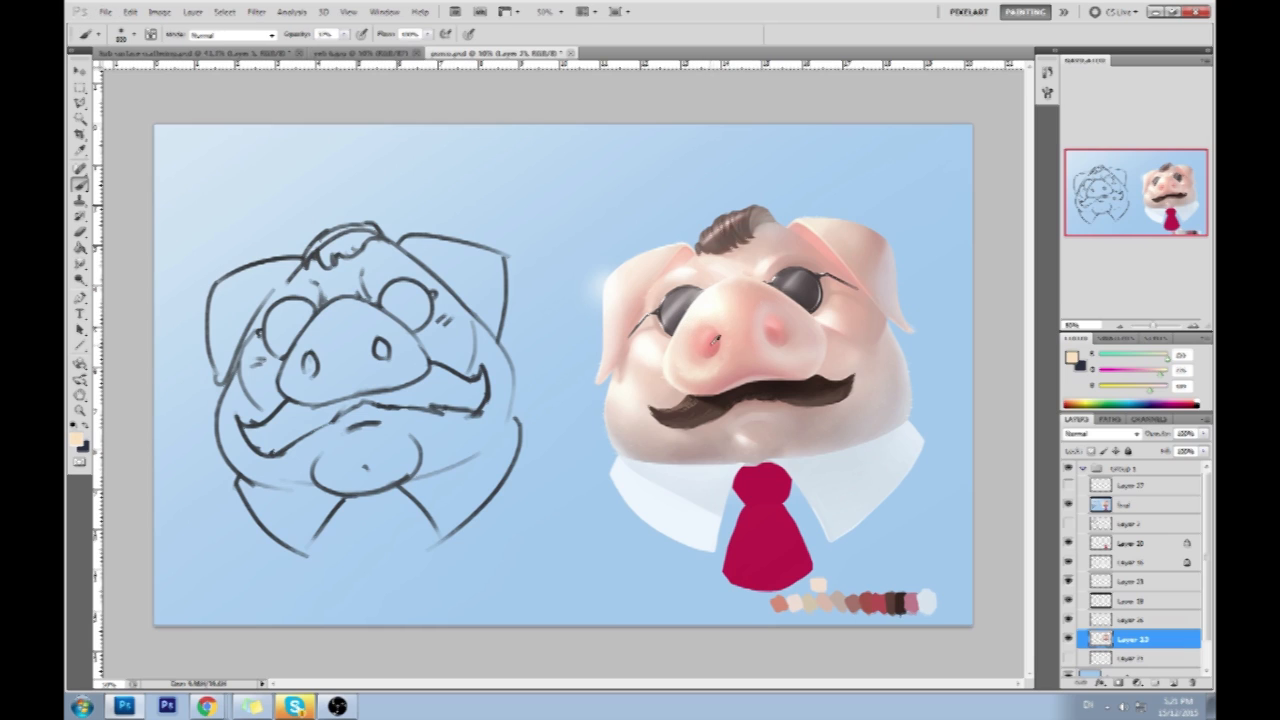
alt+click(686, 339)
alt+click(711, 328)
alt+click(700, 330)
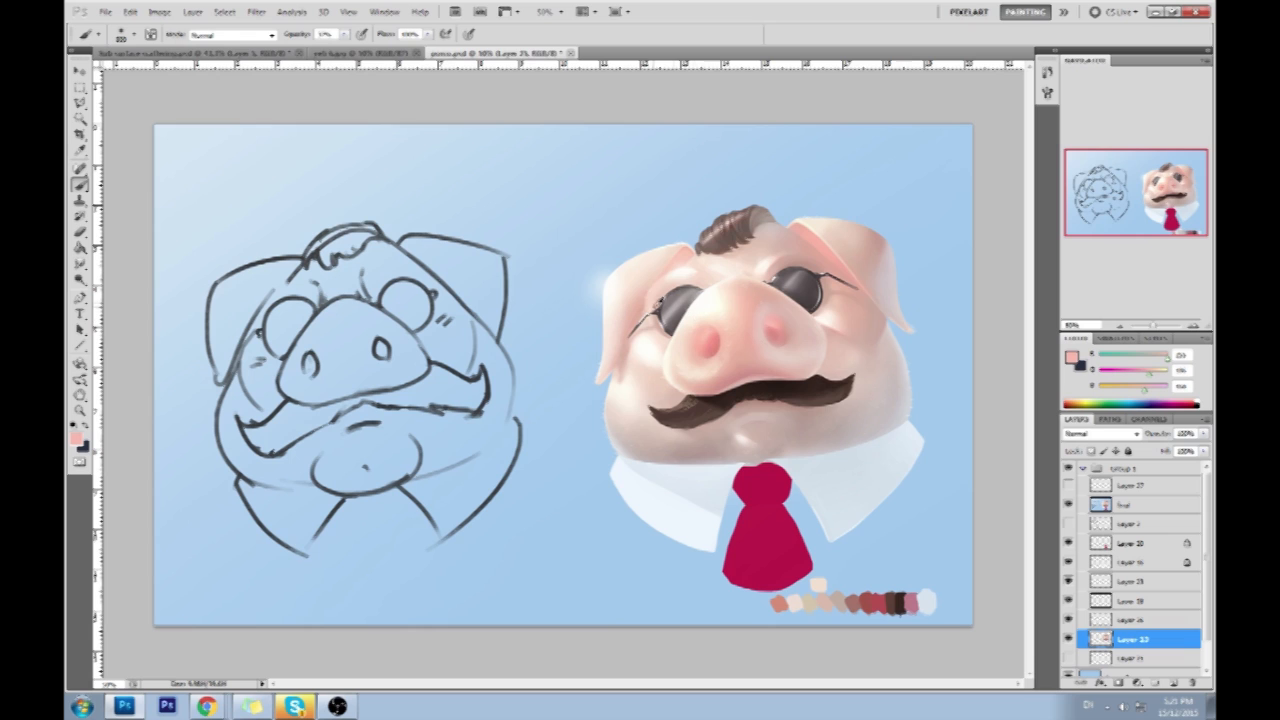
mouse_move(601, 208)
mouse_down()
mouse_move(686, 334)
mouse_move(686, 320)
mouse_move(706, 334)
mouse_move(700, 316)
mouse_move(591, 254)
mouse_move(602, 209)
mouse_up()
mouse_move(652, 214)
mouse_down()
mouse_move(757, 301)
mouse_move(765, 326)
mouse_move(790, 327)
mouse_move(666, 243)
mouse_move(843, 371)
mouse_move(773, 322)
mouse_move(823, 335)
mouse_move(847, 360)
mouse_move(521, 149)
mouse_up()
click(80, 281)
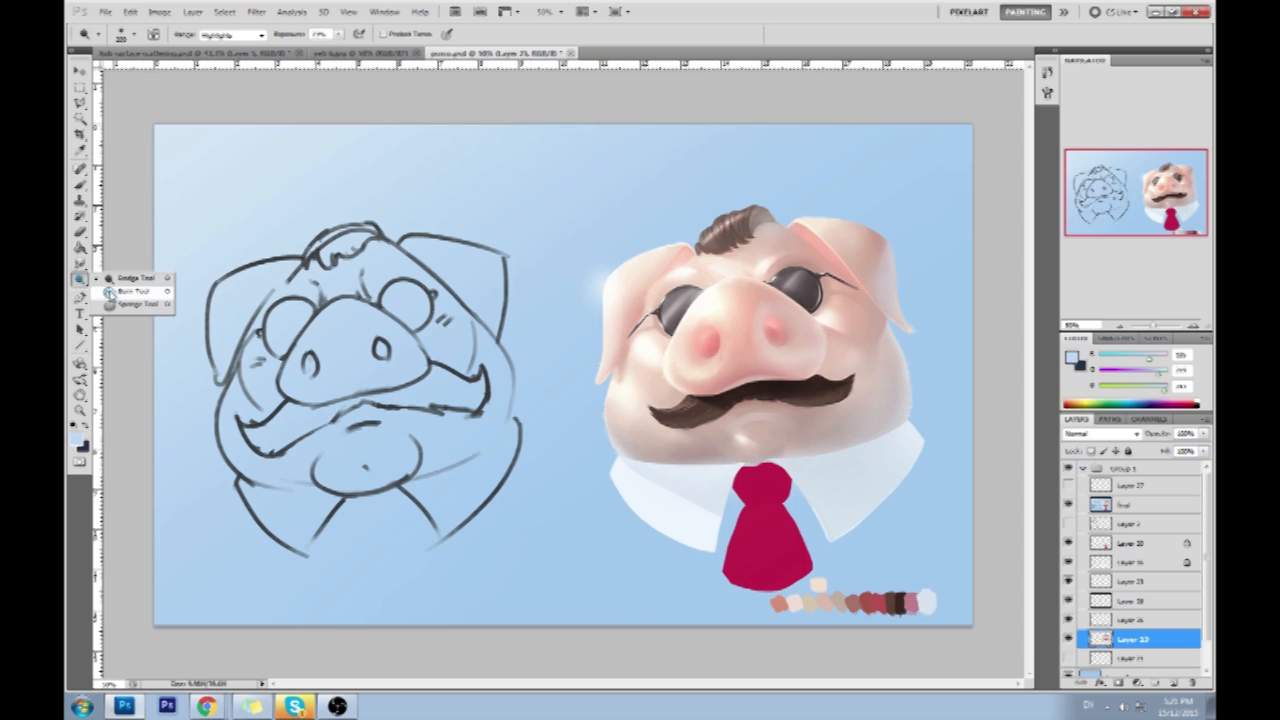
click(108, 291)
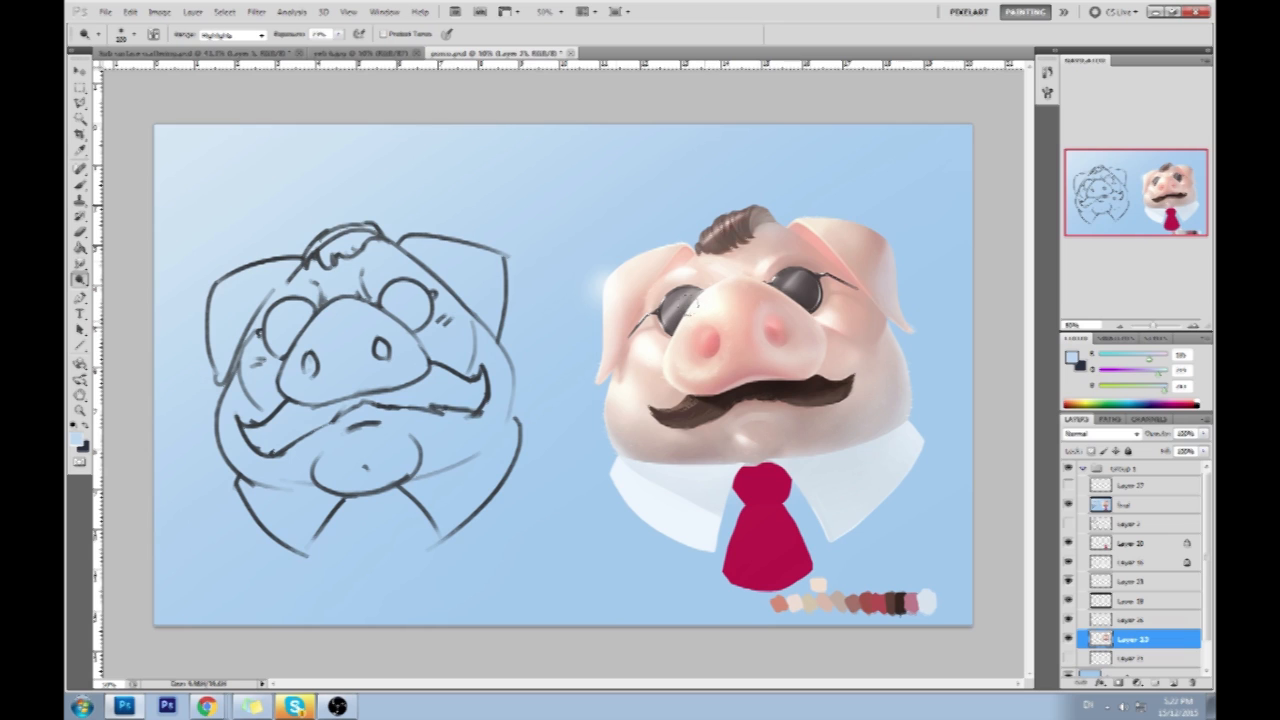
Return to the subsurface scattering collage, set the foreground color to white, and delete the peach blob and annotation layers.
key(ctrl+Tab)
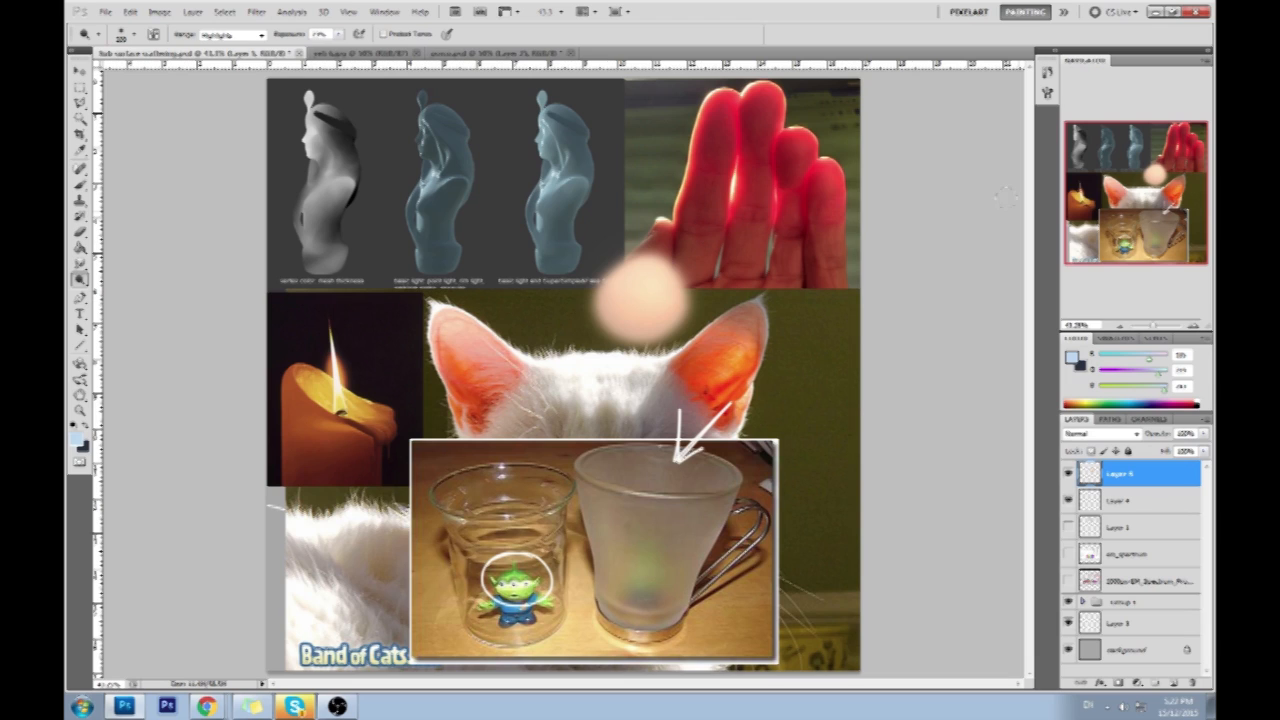
click(1073, 357)
click(1172, 228)
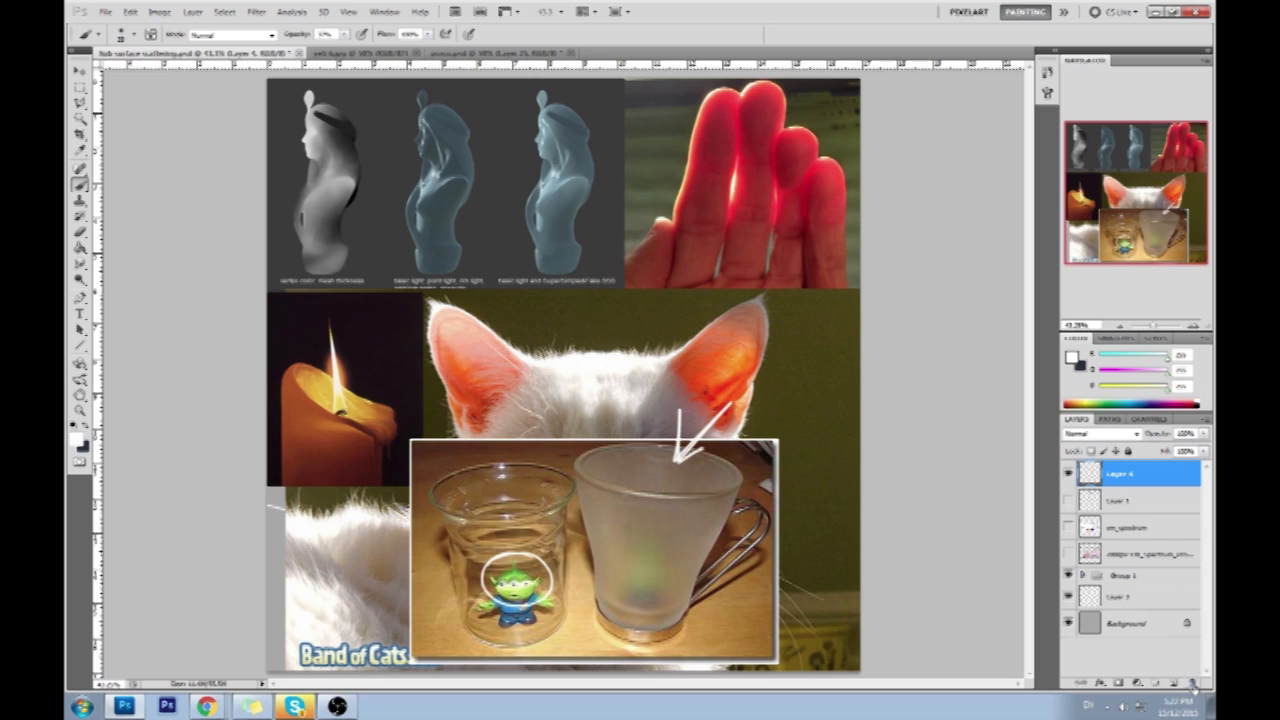
click(1192, 683)
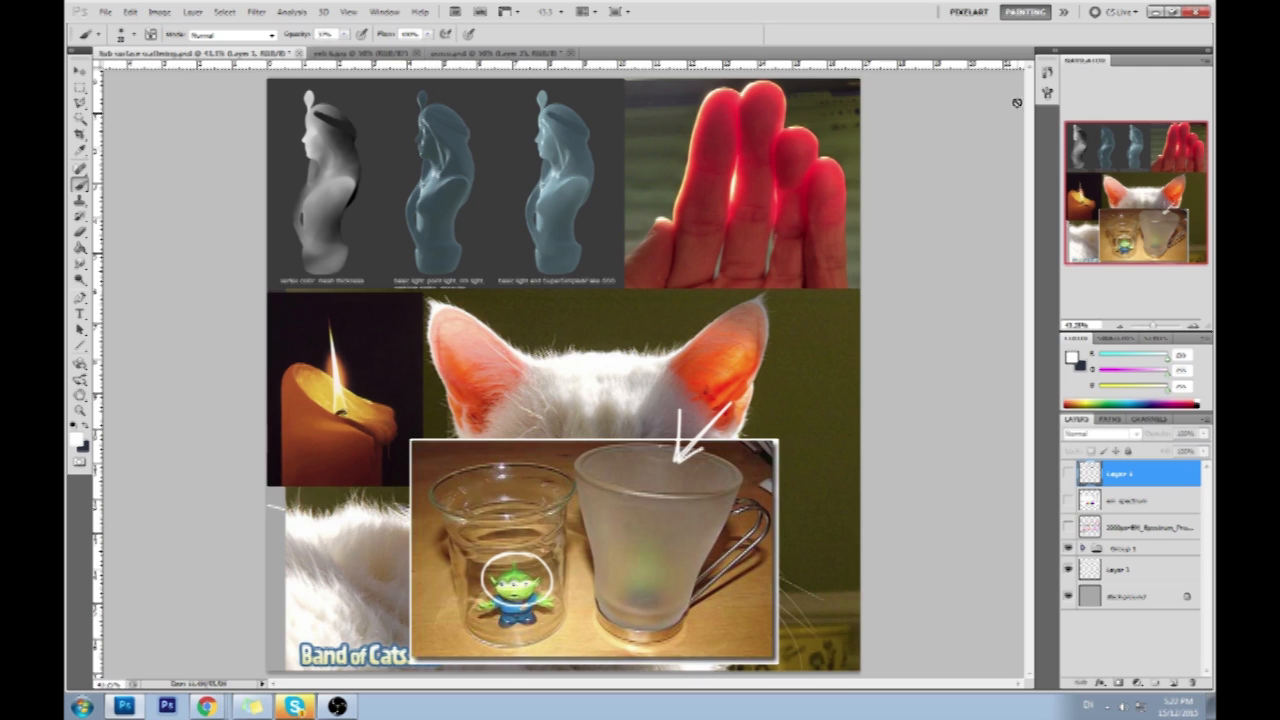
click(1047, 72)
drag(1028, 400, 1028, 110)
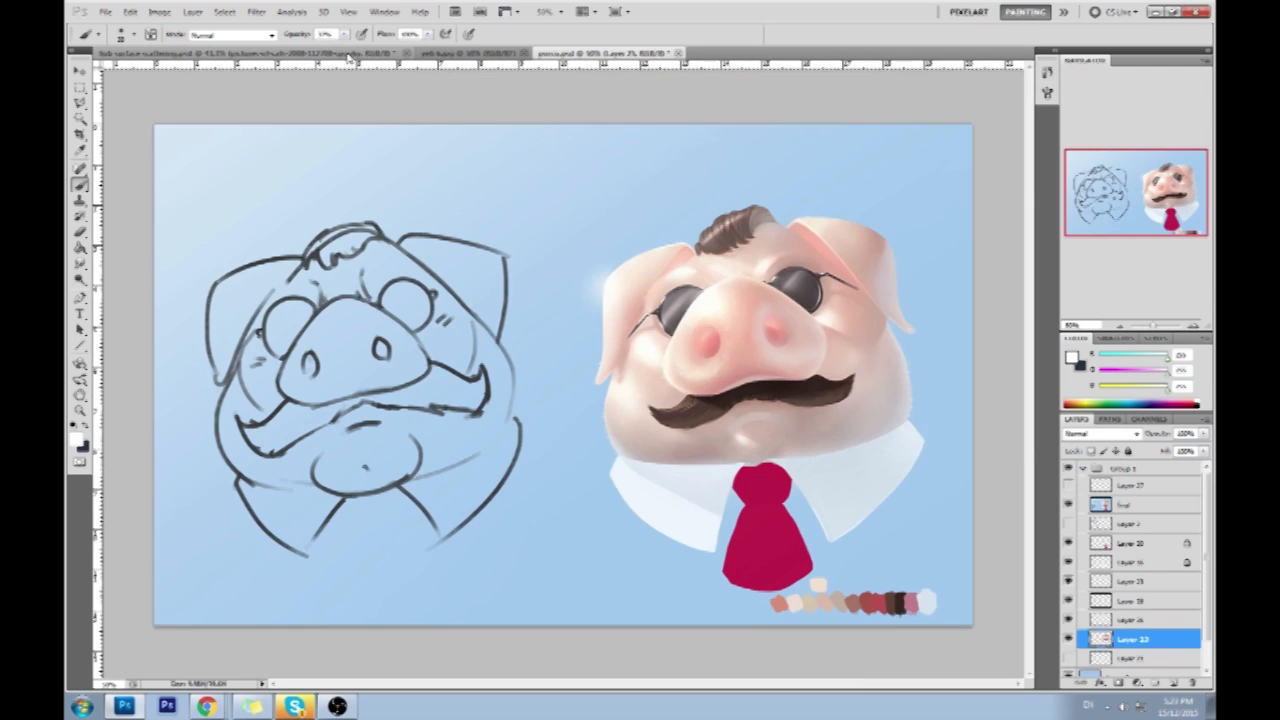
click(347, 54)
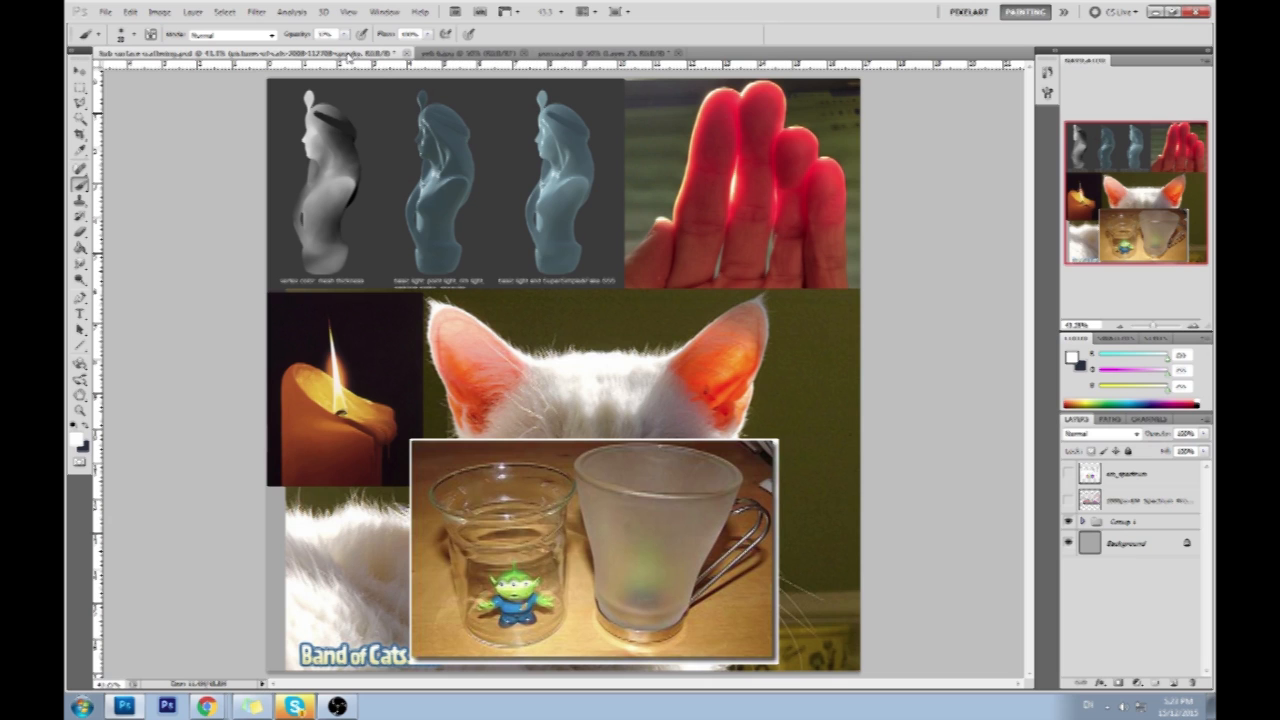
Keep white as the foreground color and paint a translucent patch over the middle statue's torso.
key(ctrl+plus)
drag(602, 212, 622, 302)
click(1071, 357)
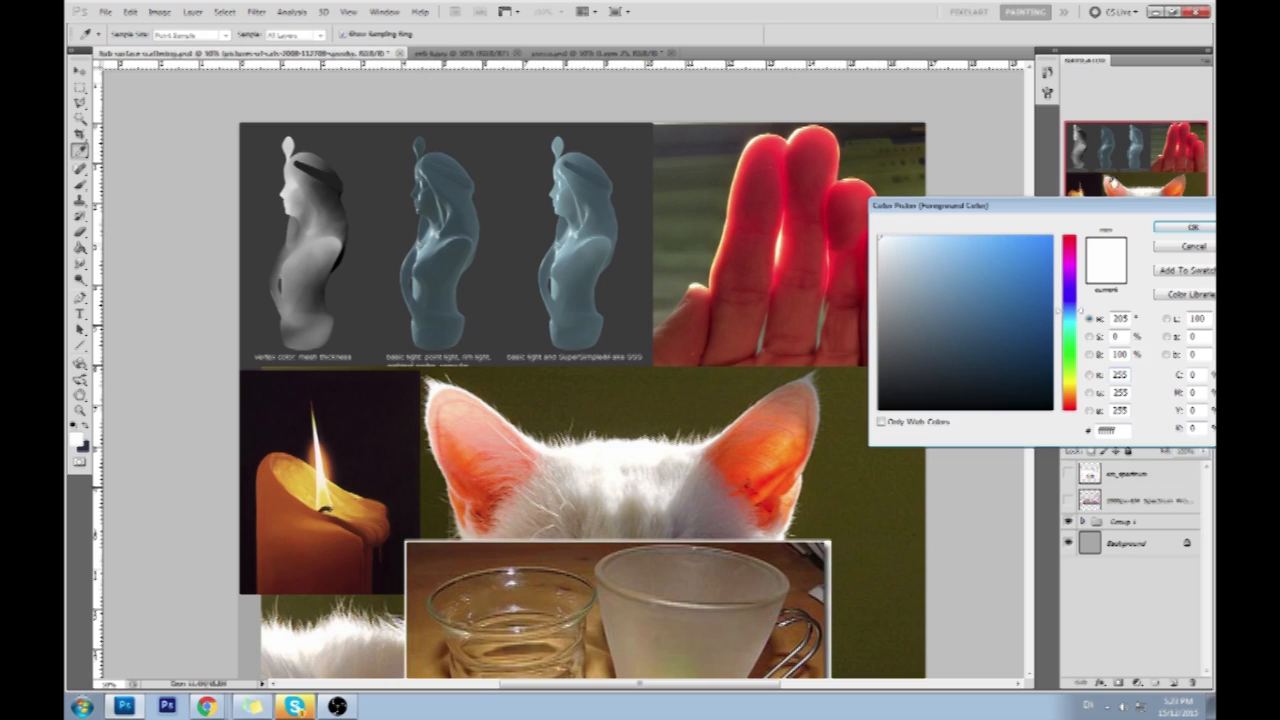
click(1192, 227)
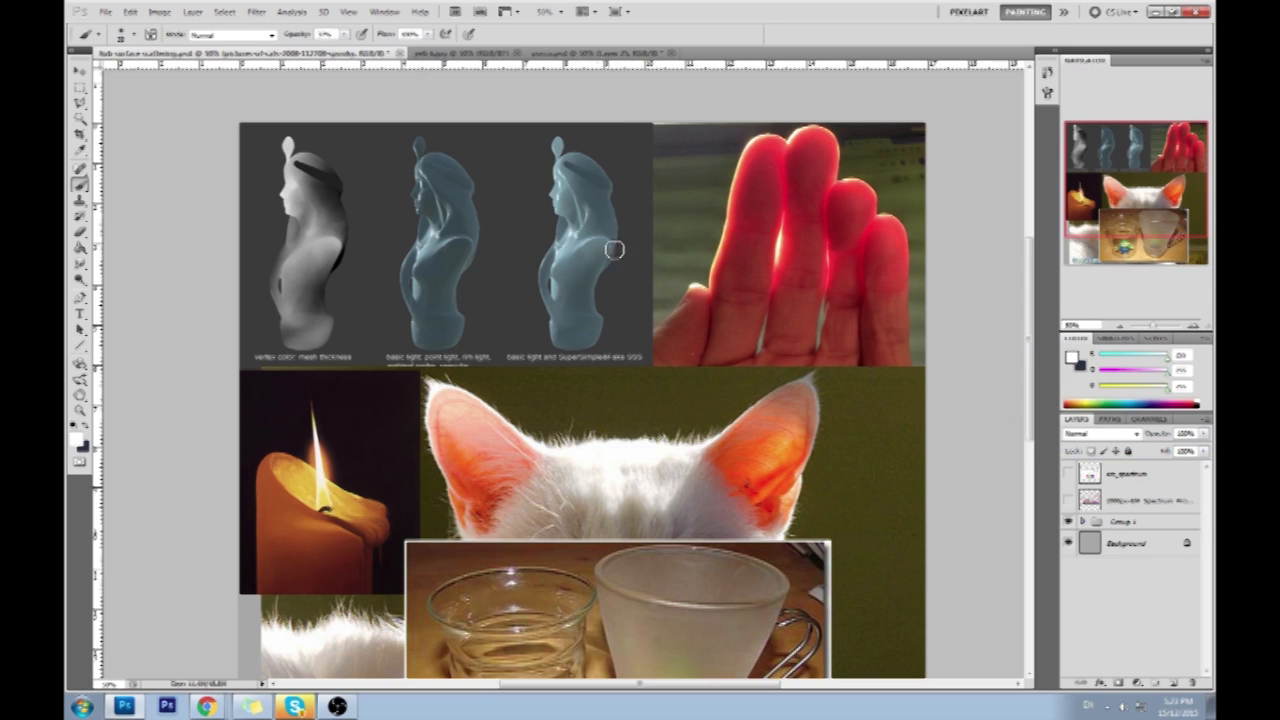
mouse_move(467, 249)
mouse_down()
mouse_move(441, 286)
mouse_move(451, 308)
mouse_move(468, 267)
mouse_move(467, 246)
mouse_move(434, 319)
mouse_move(450, 320)
mouse_move(466, 251)
mouse_up()
Change the foreground color to bright red and draw a line across the middle statue's chest.
click(1072, 357)
drag(942, 315, 1052, 237)
click(1068, 238)
click(1190, 227)
drag(405, 231, 476, 268)
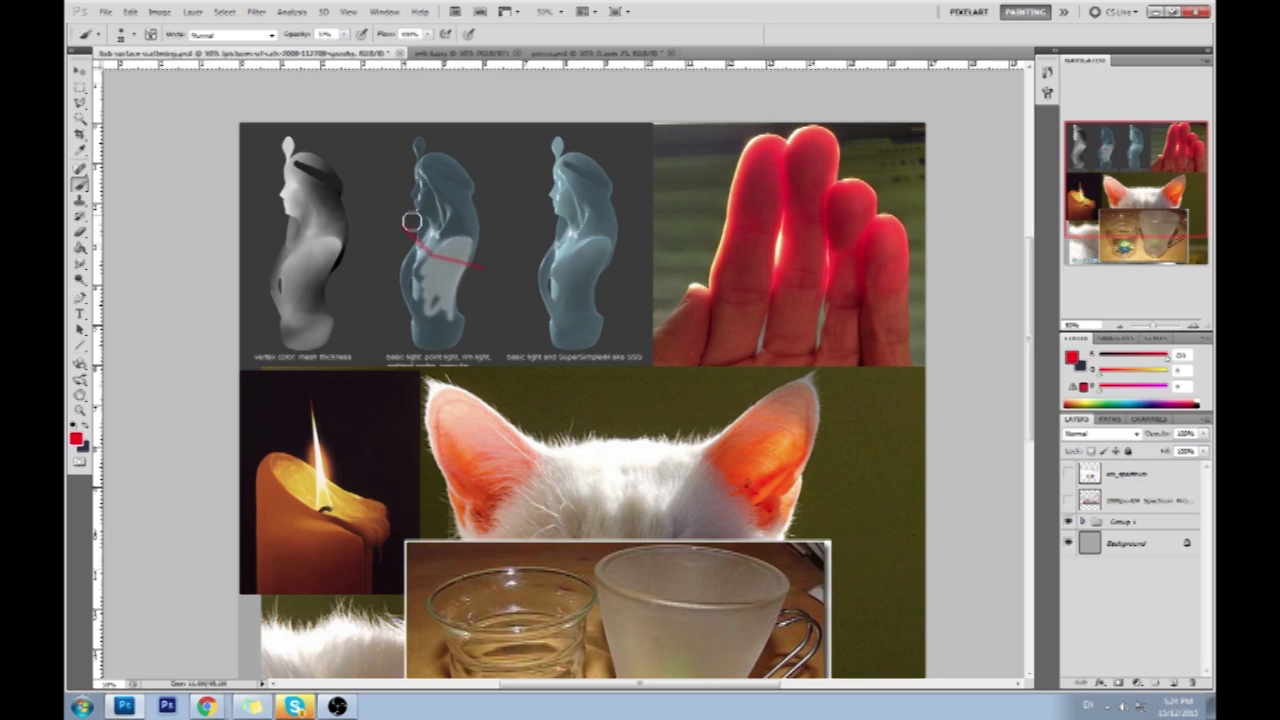
Try red marks on the right statue's chest and the middle statue's face, and undo all strokes on the statues.
drag(557, 234, 592, 264)
key(ctrl+z)
drag(582, 258, 574, 246)
key(ctrl+z)
drag(428, 198, 432, 218)
key(ctrl+z)
key(ctrl+alt+z)
key(ctrl+alt+z)
key(ctrl+alt+z)
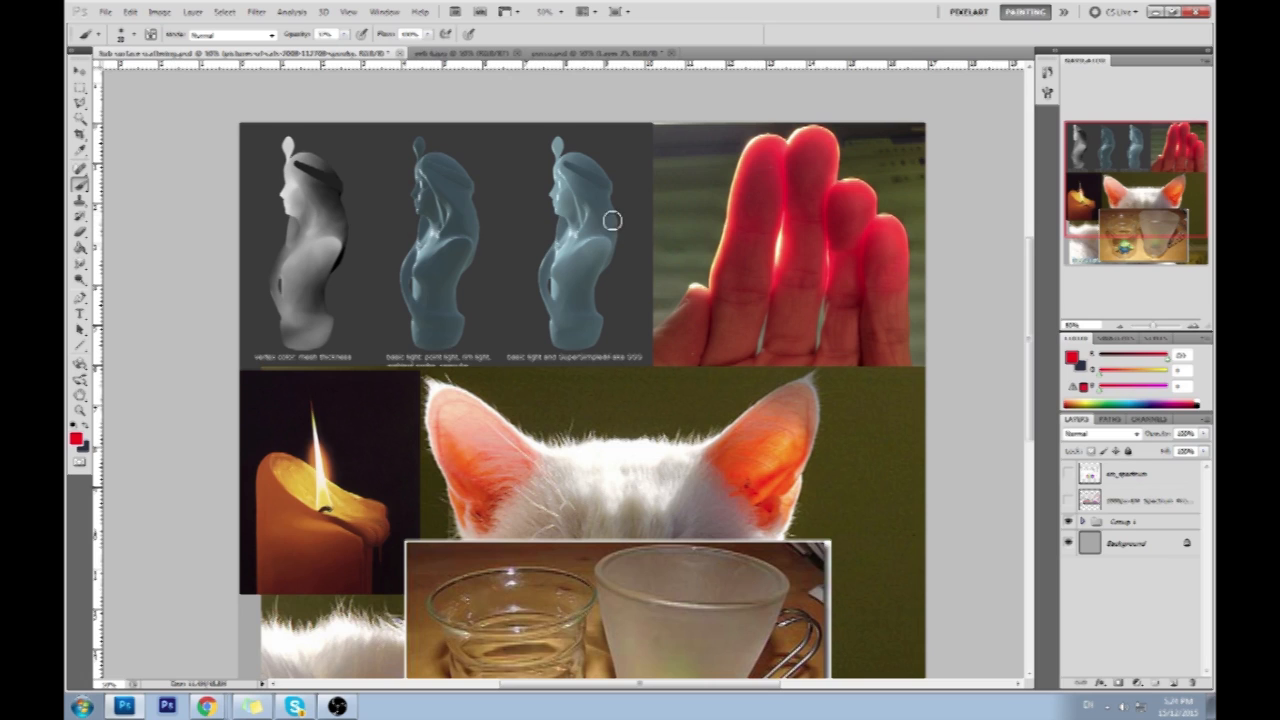
Sample the light blue of the right statue and paint a soft glow around the middle statue's face and forehead.
alt+click(562, 190)
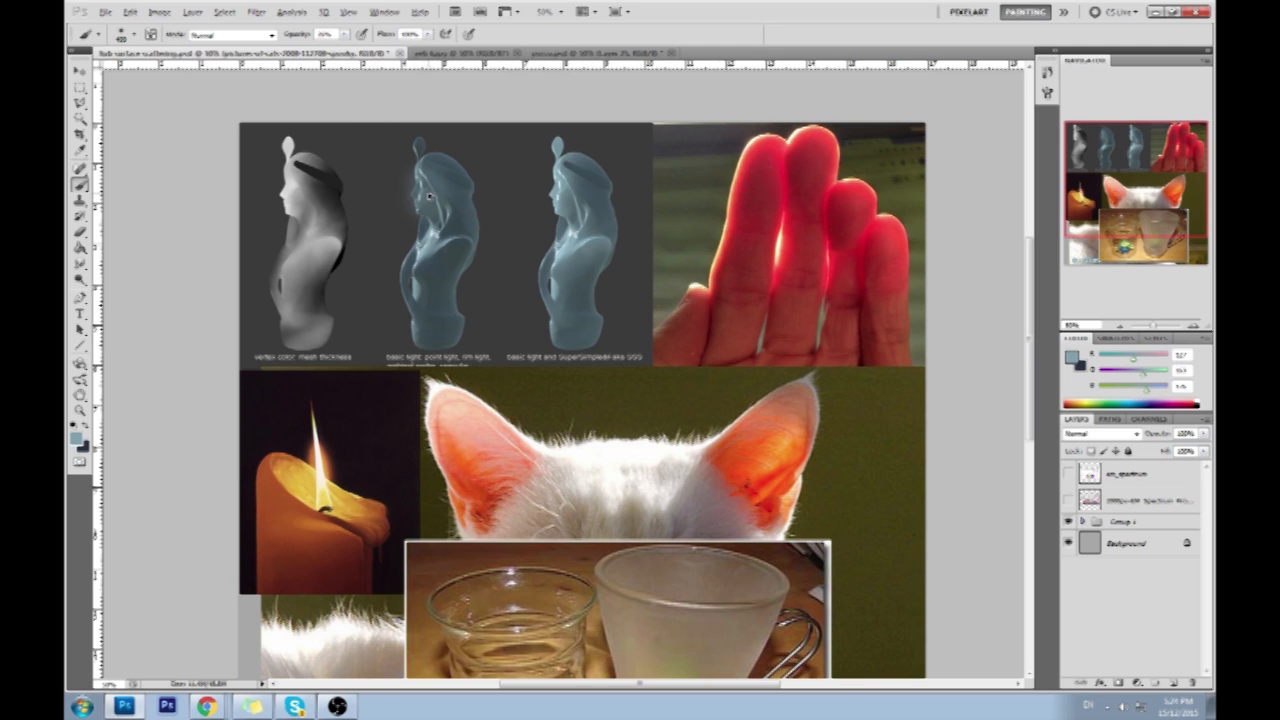
key(ctrl+space)
drag(316, 119, 542, 297)
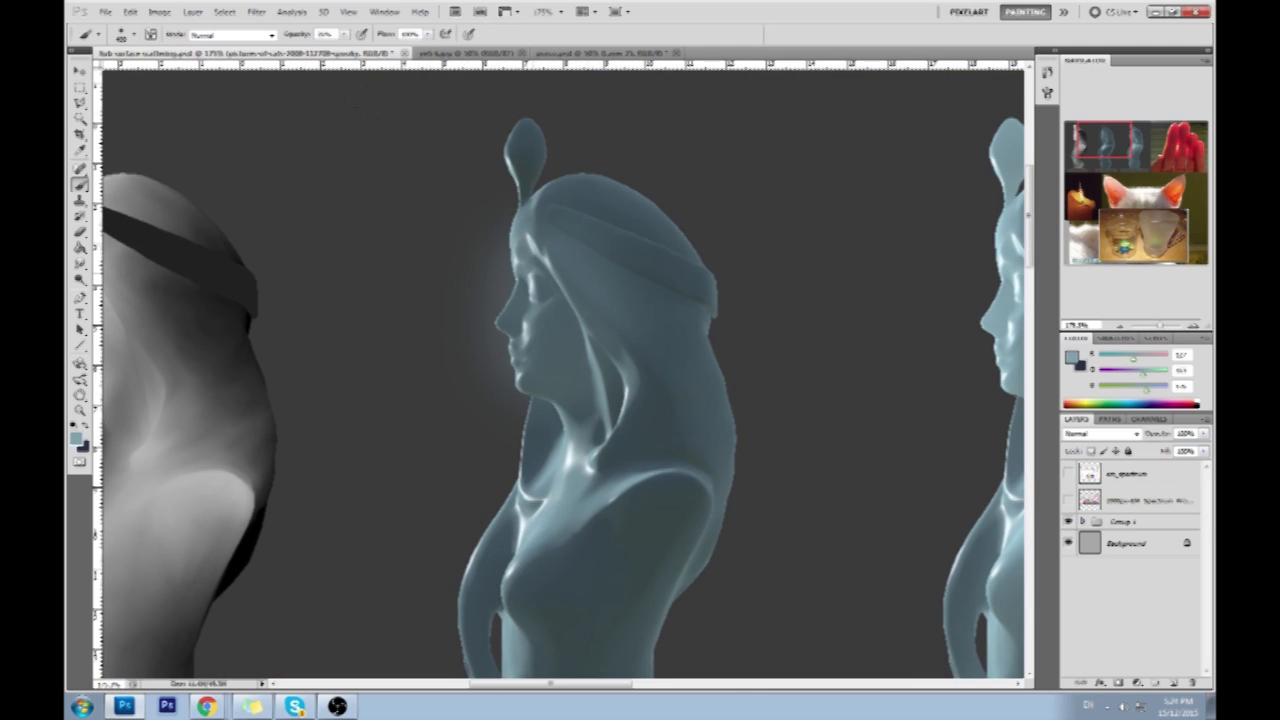
mouse_move(463, 247)
mouse_down()
mouse_move(464, 290)
mouse_move(475, 261)
mouse_up()
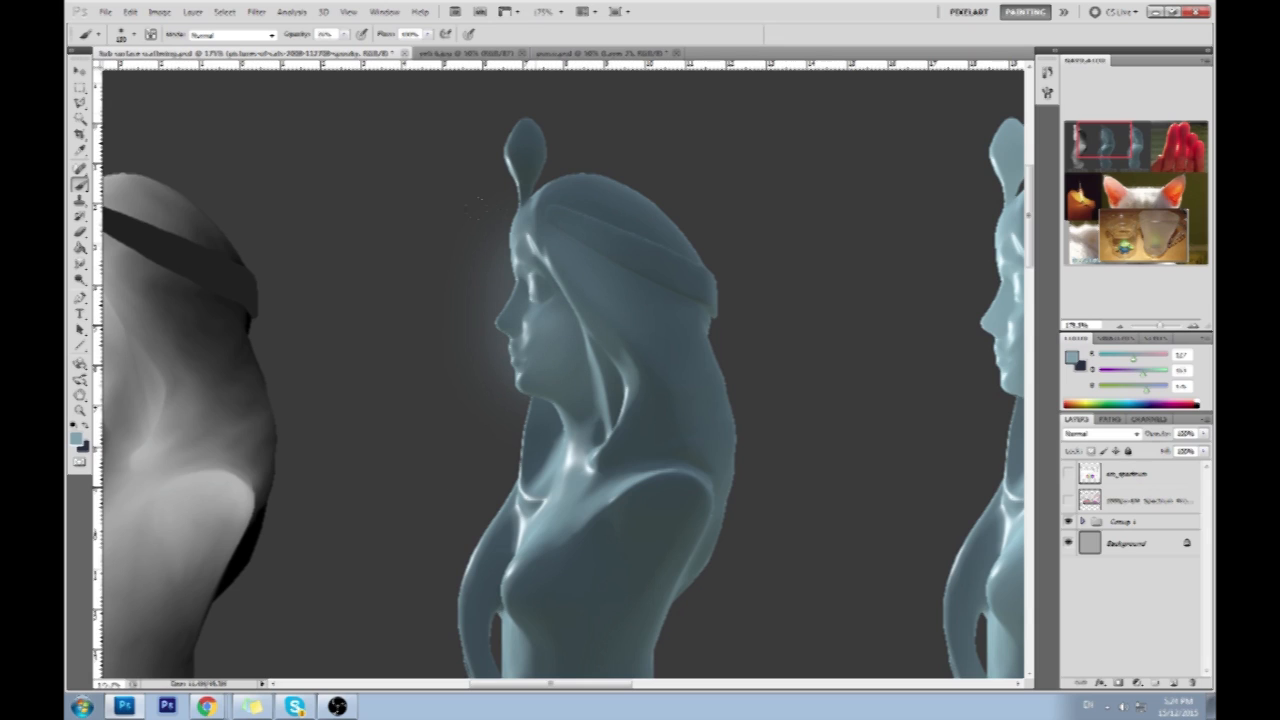
drag(463, 248, 458, 248)
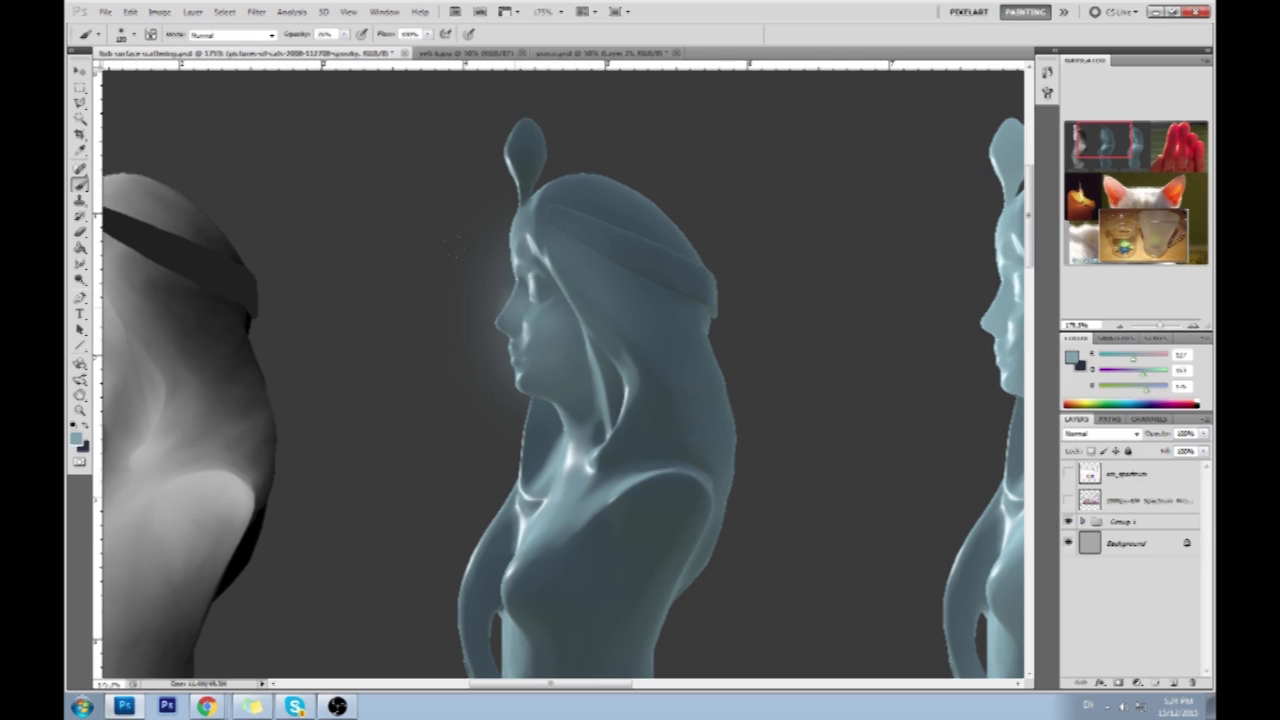
drag(532, 196, 548, 212)
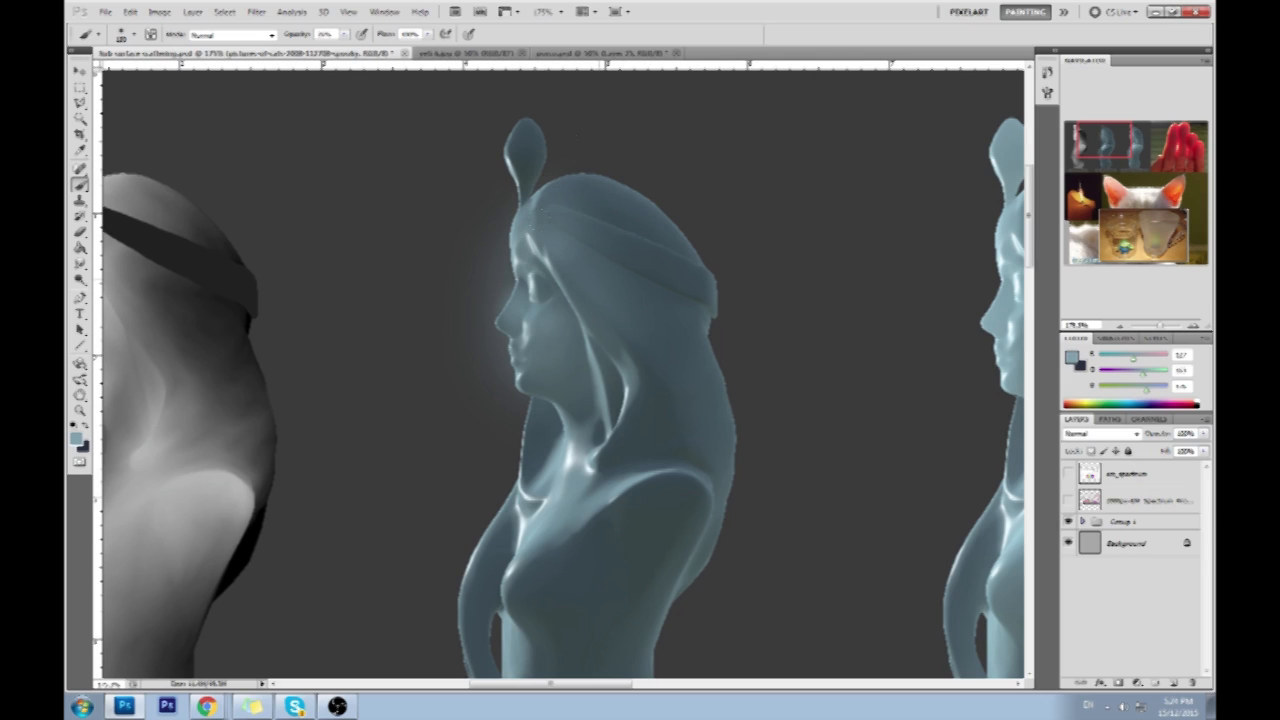
Brush the sampled light blue softly over the middle statue's face, hair and headband to lighten the thin areas.
drag(577, 376, 526, 191)
mouse_move(597, 306)
mouse_down()
mouse_move(547, 360)
mouse_move(500, 495)
mouse_move(590, 314)
mouse_move(536, 396)
mouse_up()
drag(582, 208, 676, 306)
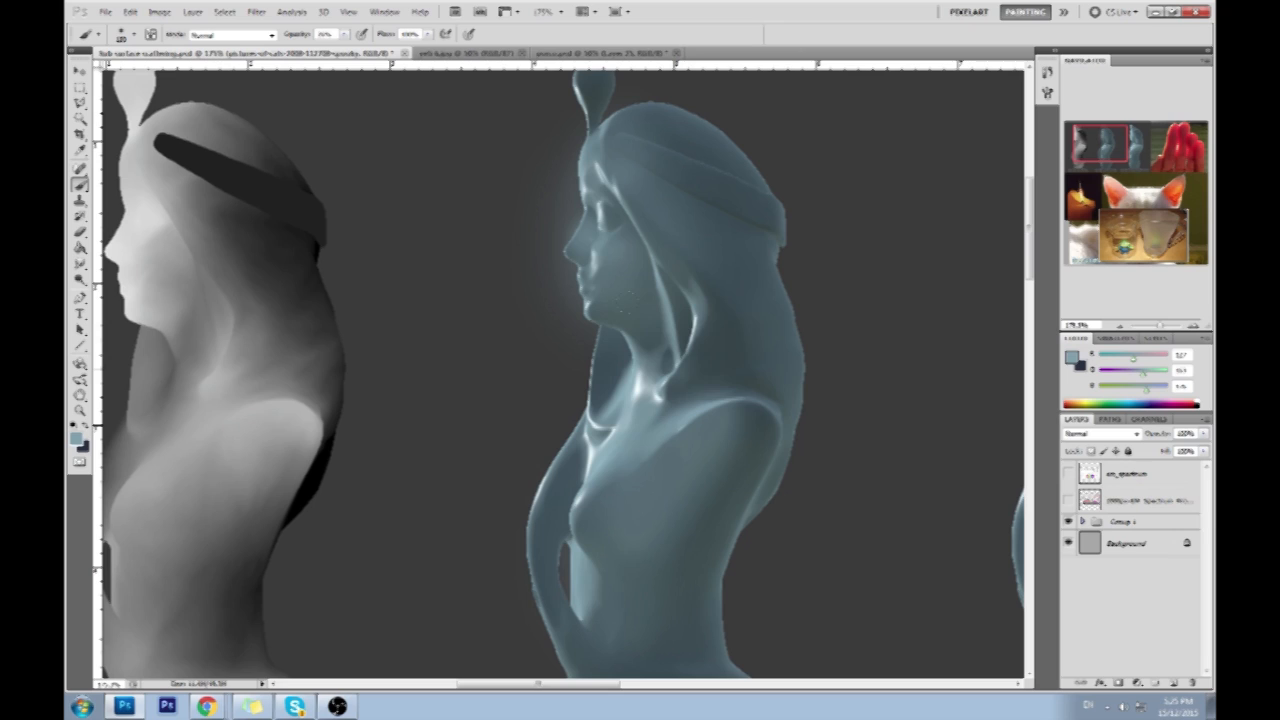
drag(702, 380, 705, 275)
drag(688, 360, 712, 285)
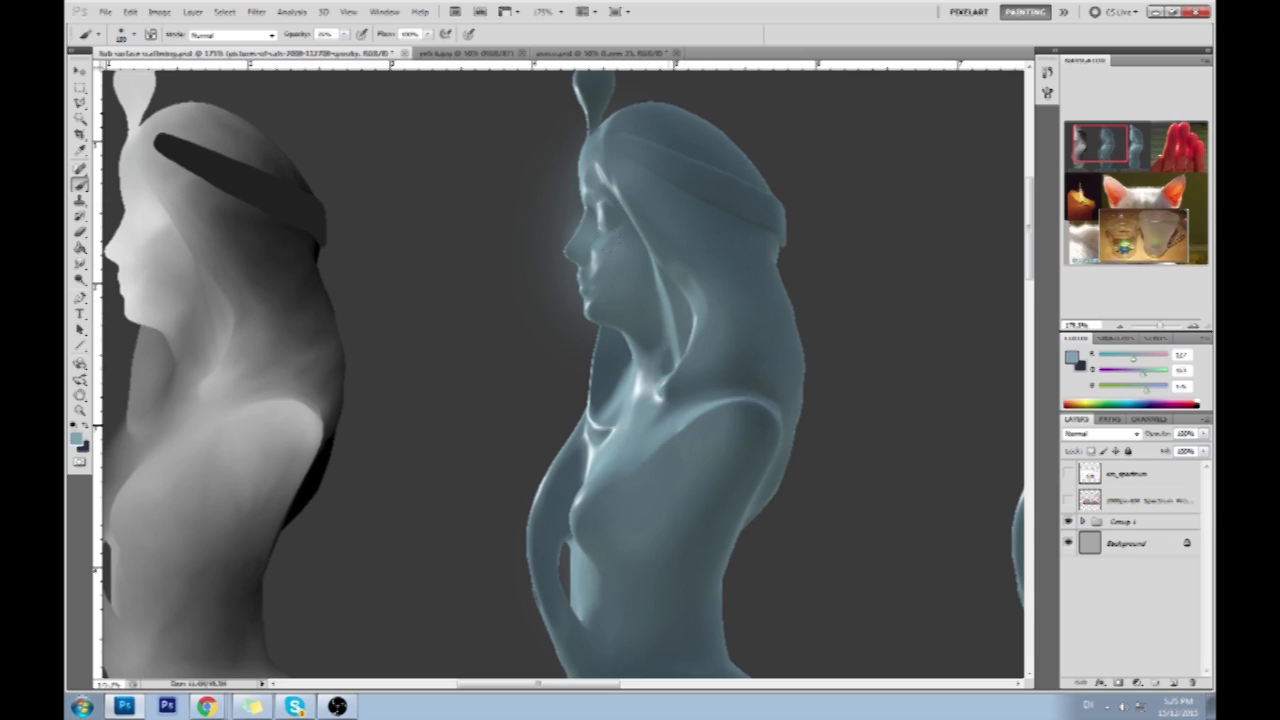
drag(652, 306, 672, 278)
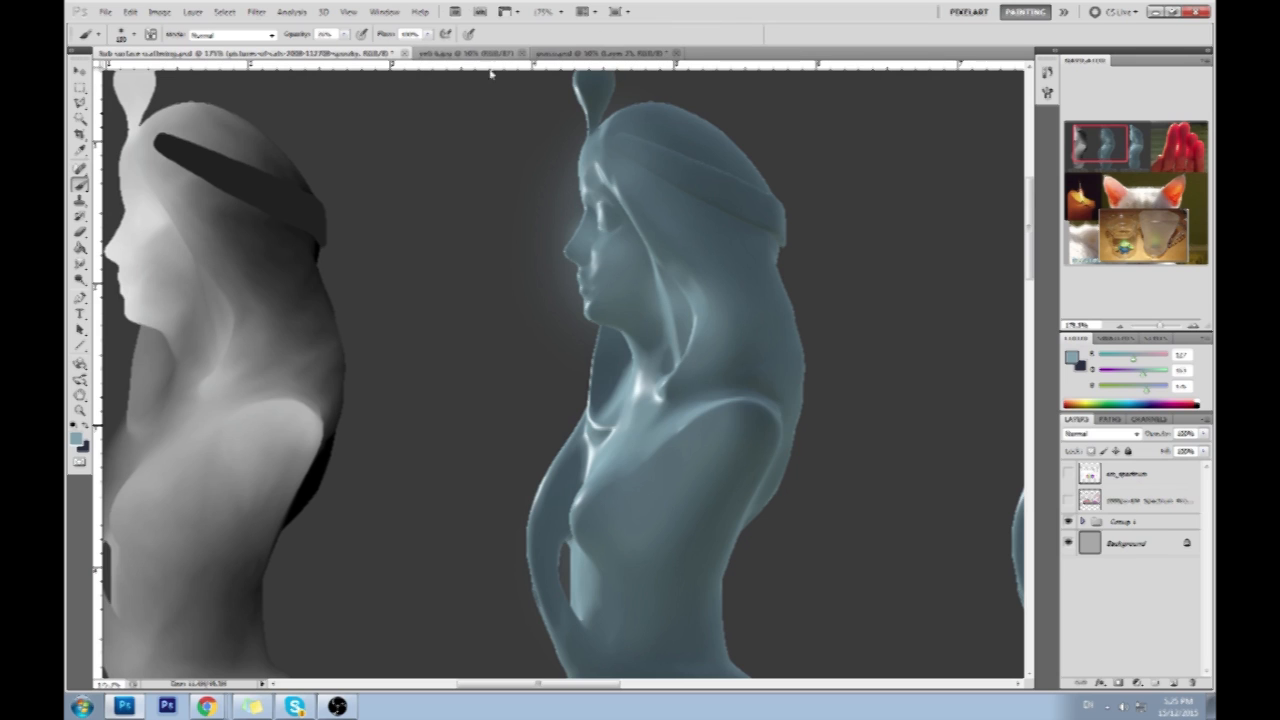
Sample the near-white of the candle flame and paint a translucent ring around the flame on a new layer above em_spectrum.
click(1068, 521)
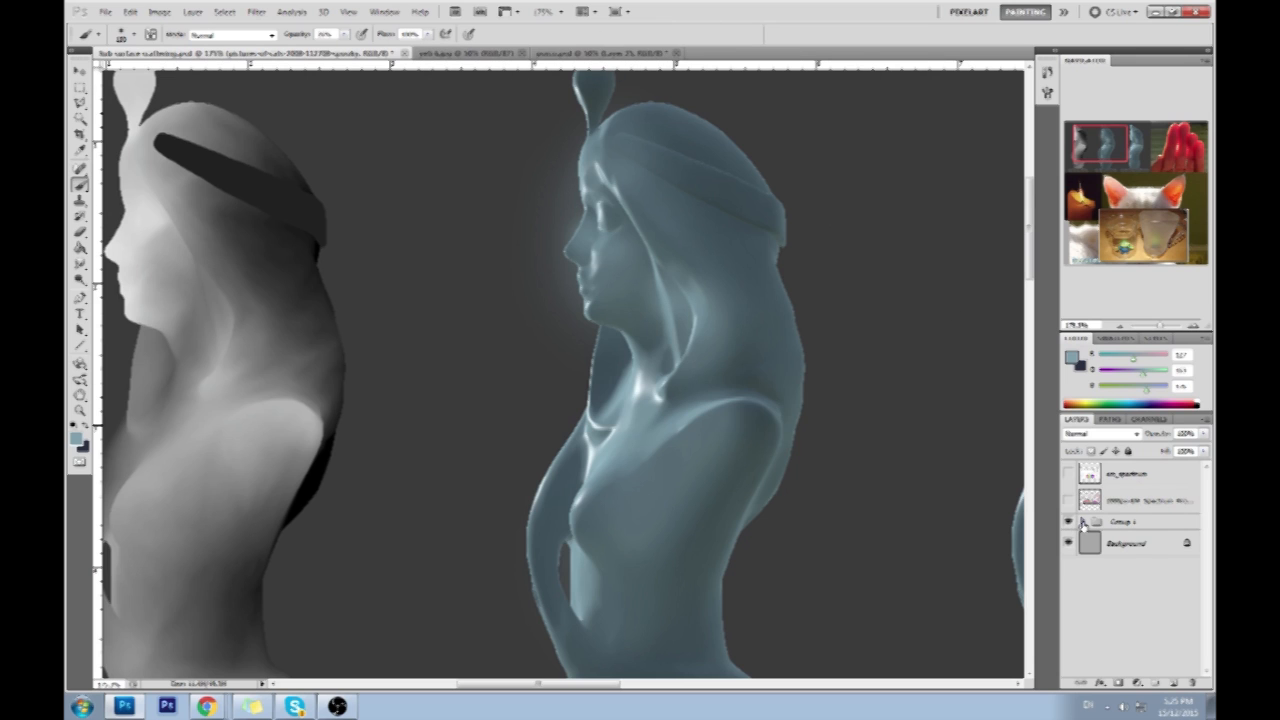
key(ctrl+0)
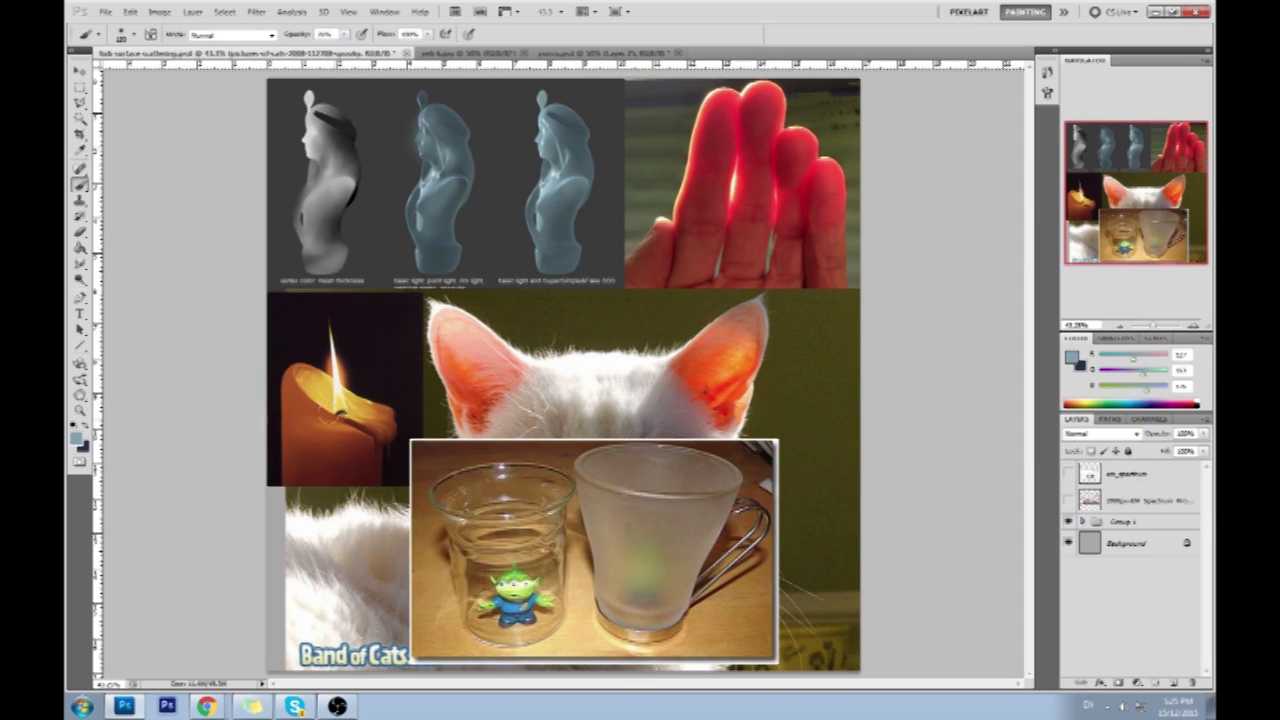
alt+click(340, 382)
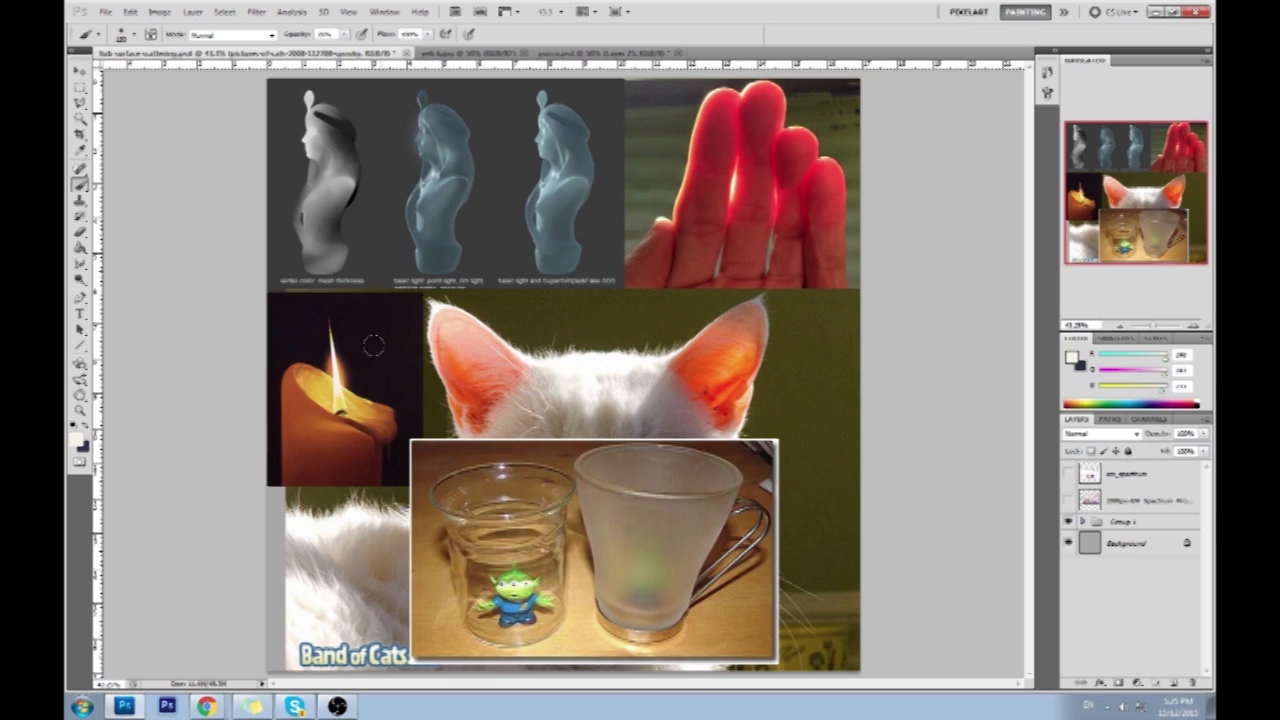
alt+click(335, 370)
click(1137, 472)
click(1173, 682)
mouse_move(350, 300)
mouse_down()
mouse_move(295, 380)
mouse_move(364, 367)
mouse_up()
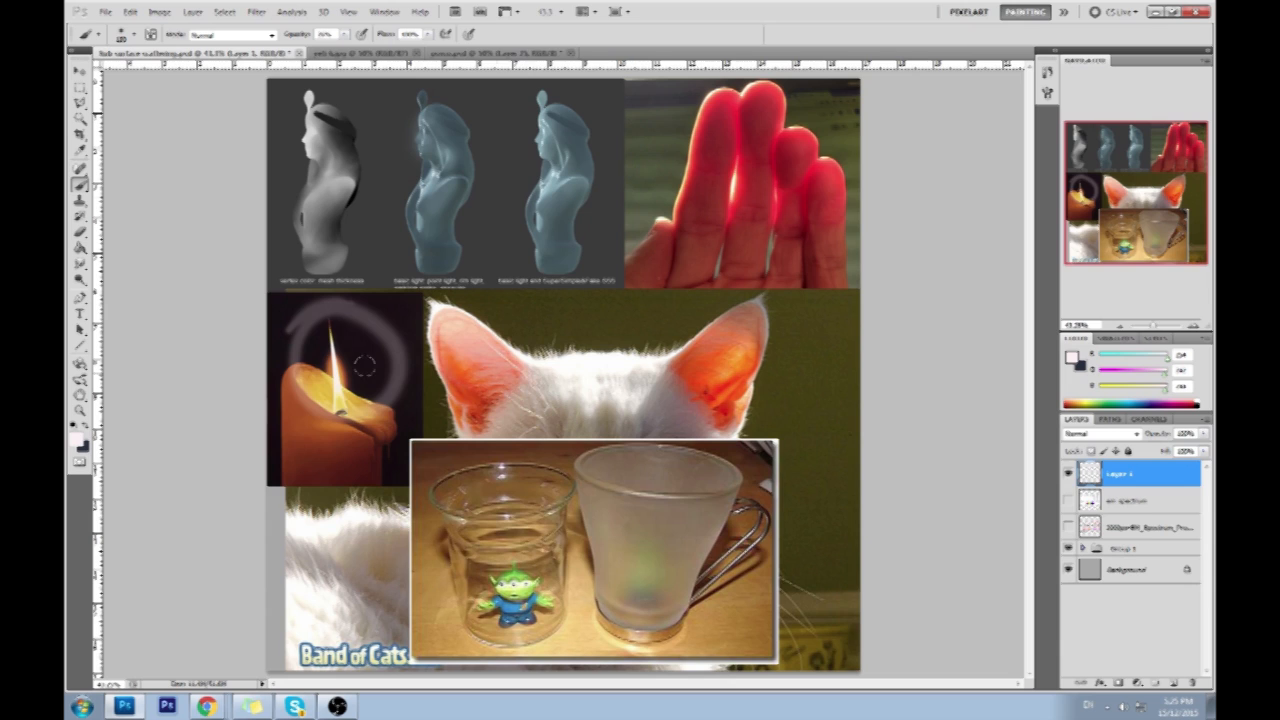
Switch to the pig portrait, add a new layer above Layer 27, and set the foreground color to bright red ff002b.
click(535, 52)
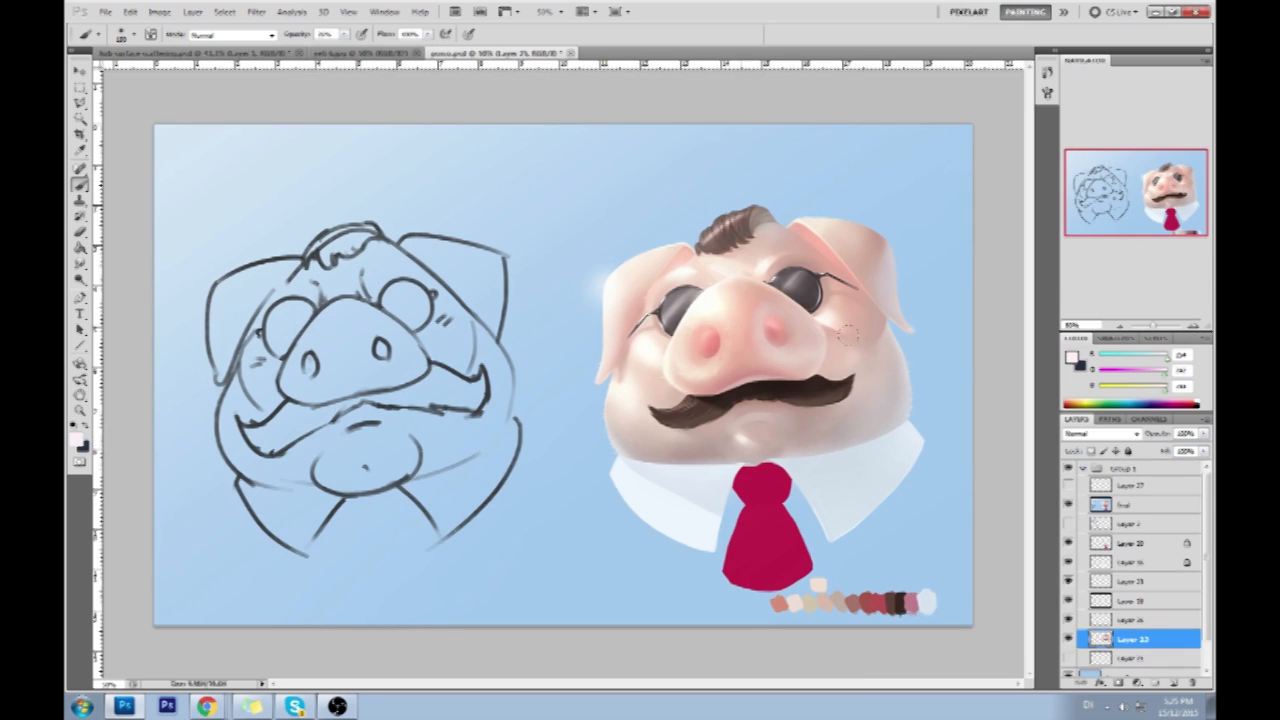
click(1140, 486)
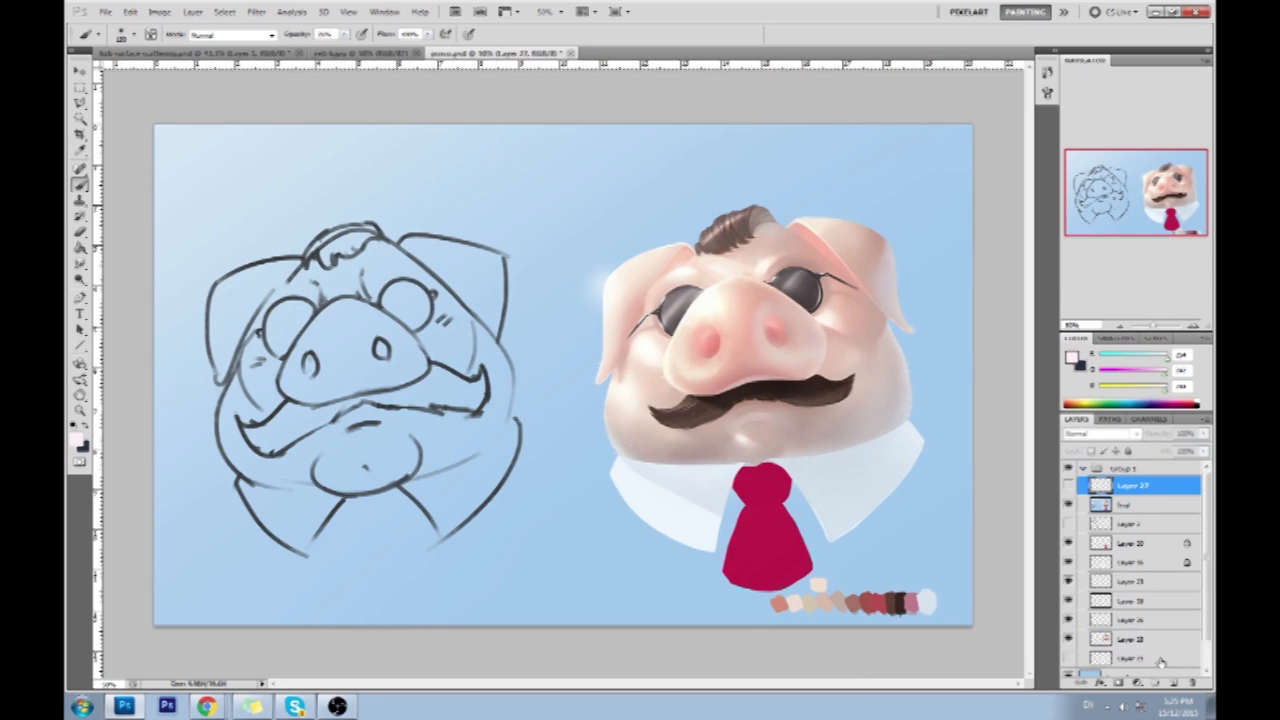
click(1173, 683)
click(1072, 358)
click(910, 250)
click(1050, 238)
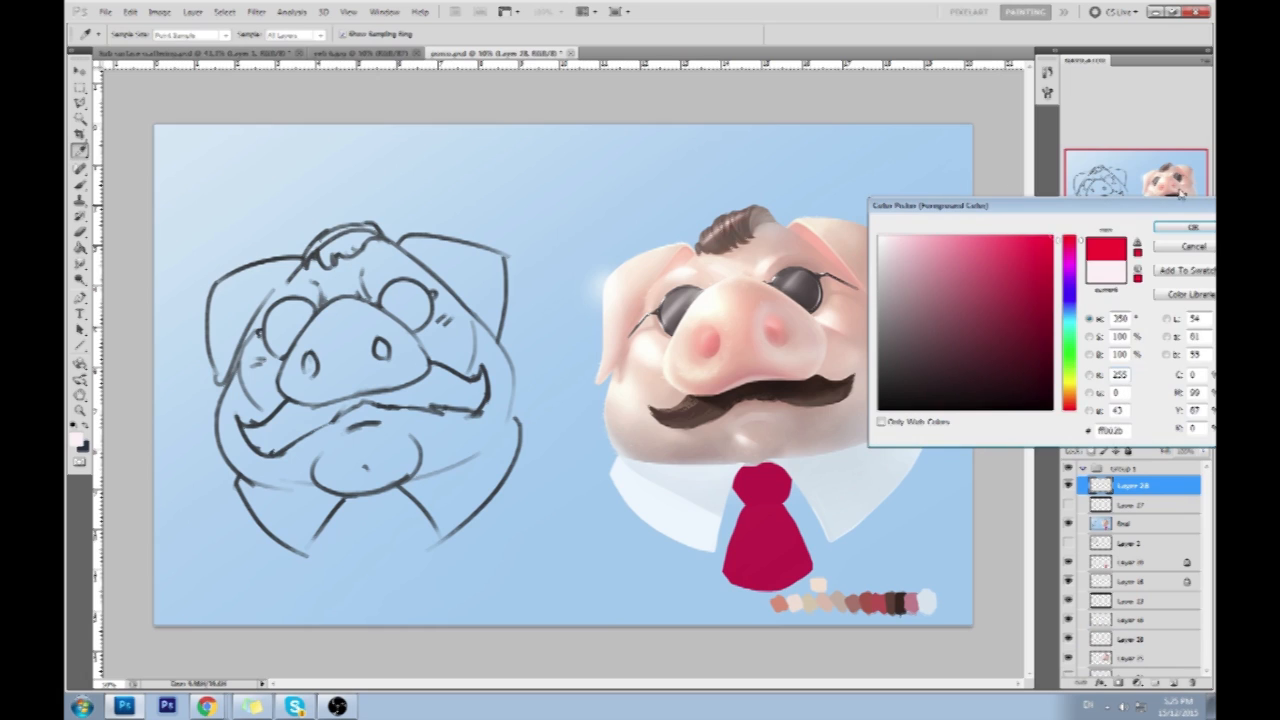
click(1192, 227)
Draw red diagonal lines across the pig's snout, forehead and cheek, and mark the tip of its ear.
mouse_move(860, 345)
mouse_down()
mouse_move(740, 296)
mouse_move(827, 359)
mouse_move(763, 326)
mouse_move(860, 364)
mouse_up()
click(714, 257)
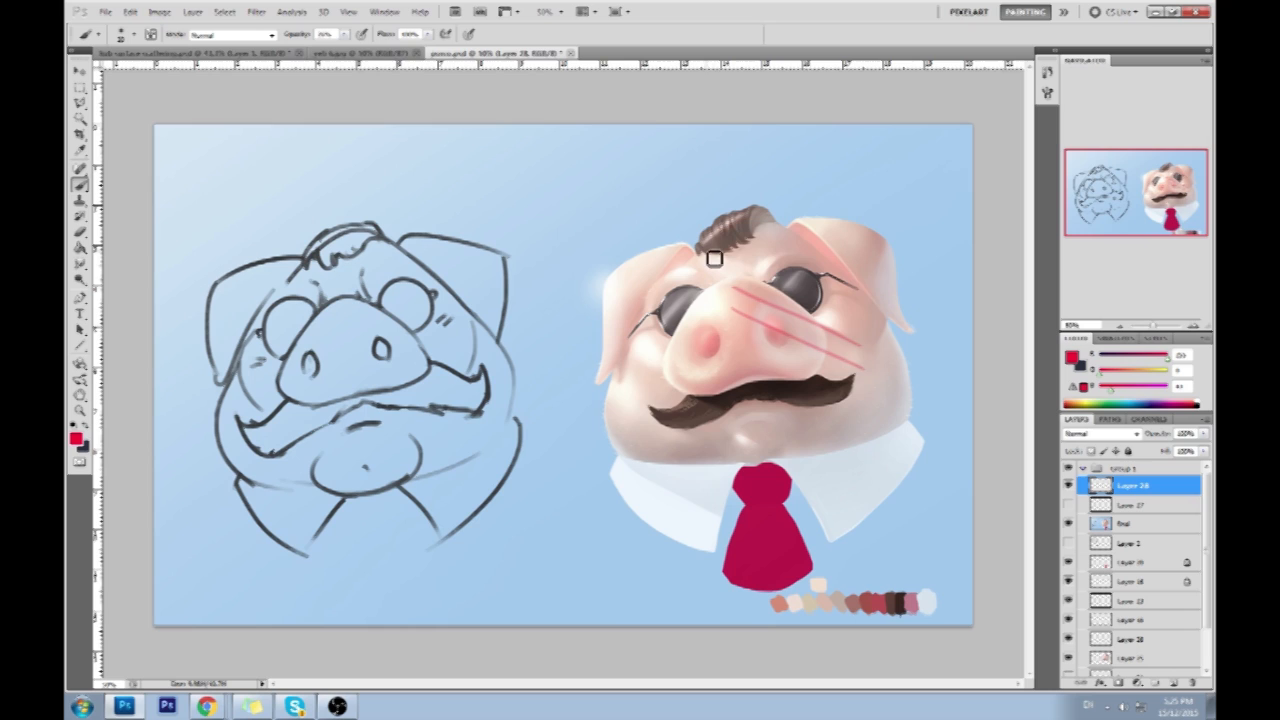
shift+click(908, 325)
click(627, 356)
shift+click(705, 393)
drag(623, 383, 583, 369)
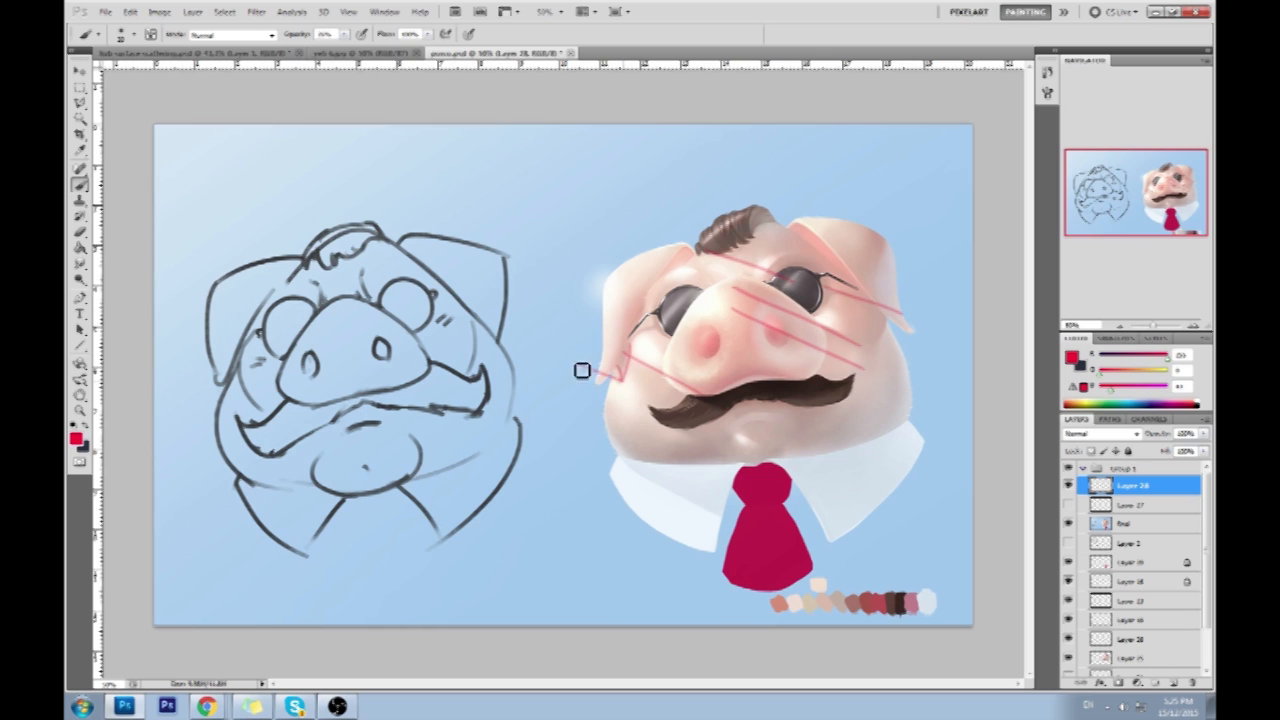
Mark both of the pig's nostrils and the inner base of each ear in red.
drag(776, 318, 784, 298)
mouse_move(723, 340)
mouse_down()
mouse_move(713, 325)
mouse_move(778, 342)
mouse_up()
mouse_move(690, 250)
mouse_down()
mouse_move(697, 266)
mouse_move(686, 257)
mouse_up()
drag(803, 235, 800, 238)
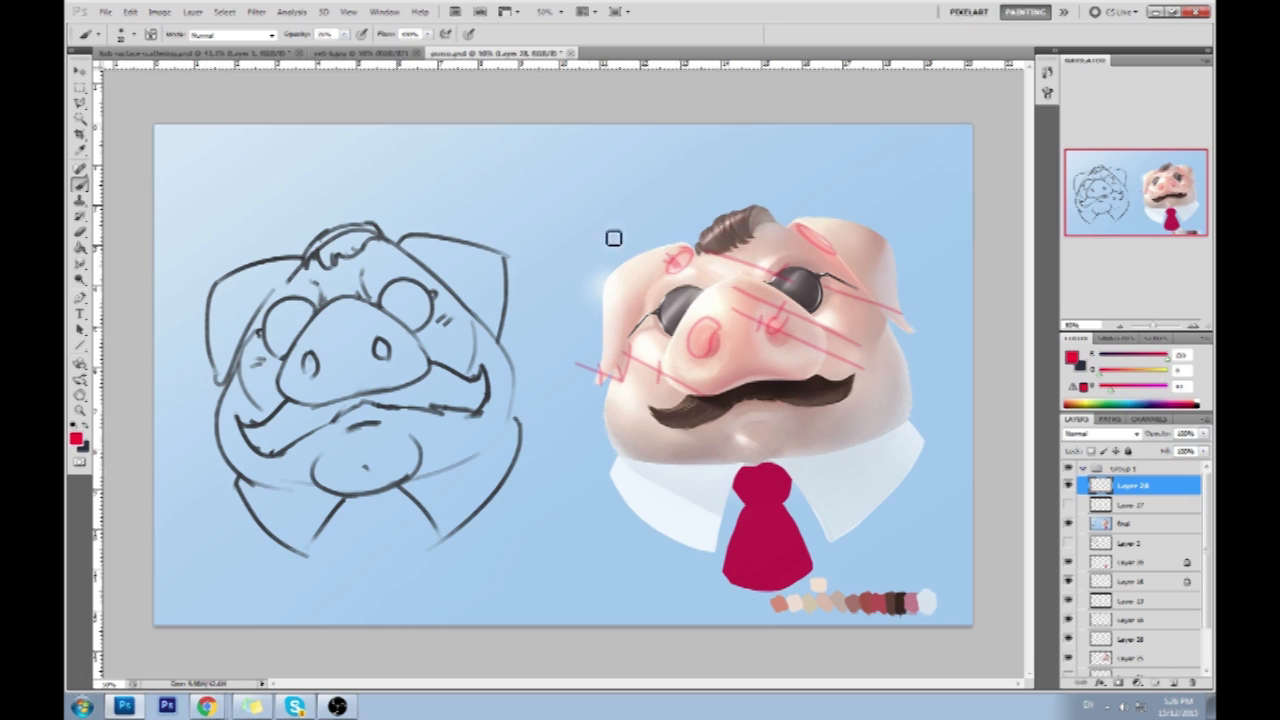
Draw a red light-direction arrow from the empty background toward the pig's forehead, with extra strokes beside it.
drag(506, 134, 645, 272)
drag(583, 243, 620, 212)
drag(675, 147, 674, 236)
mouse_move(641, 183)
mouse_down()
mouse_move(670, 240)
mouse_move(700, 208)
mouse_up()
Undo all the red annotation strokes on the pig portrait.
key(ctrl+alt+z)
key(ctrl+alt+z)
key(ctrl+alt+z)
key(ctrl+alt+z)
key(ctrl+alt+z)
key(ctrl+alt+z)
key(ctrl+alt+z)
key(ctrl+alt+z)
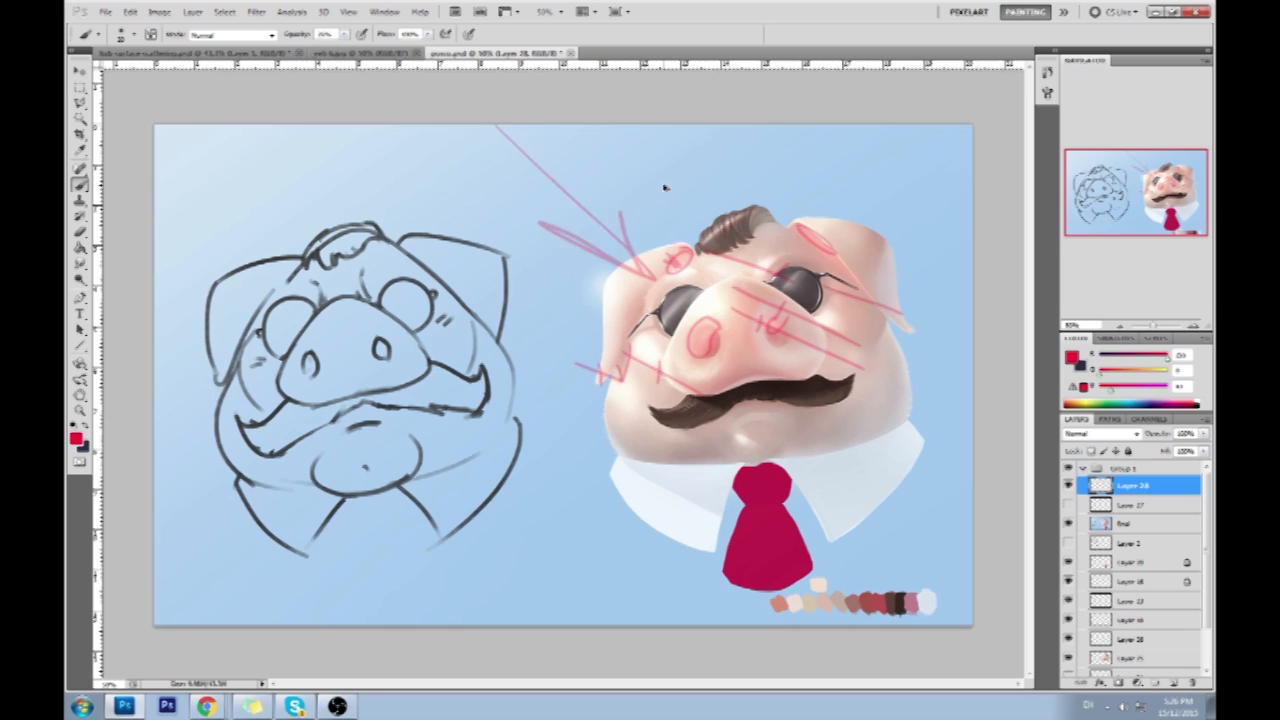
key(ctrl+alt+z)
key(ctrl+alt+z)
key(ctrl+alt+z)
key(ctrl+alt+z)
key(ctrl+alt+z)
key(ctrl+alt+z)
key(ctrl+alt+z)
key(ctrl+alt+z)
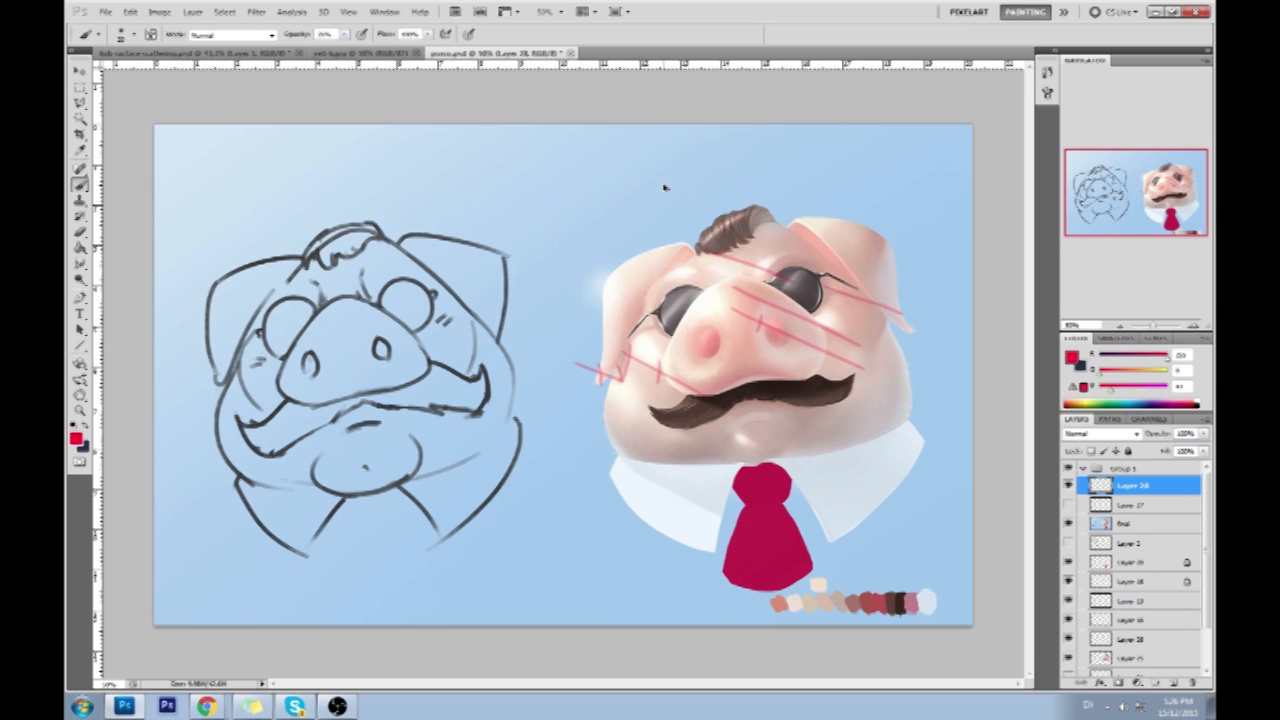
key(ctrl+alt+z)
key(ctrl+alt+z)
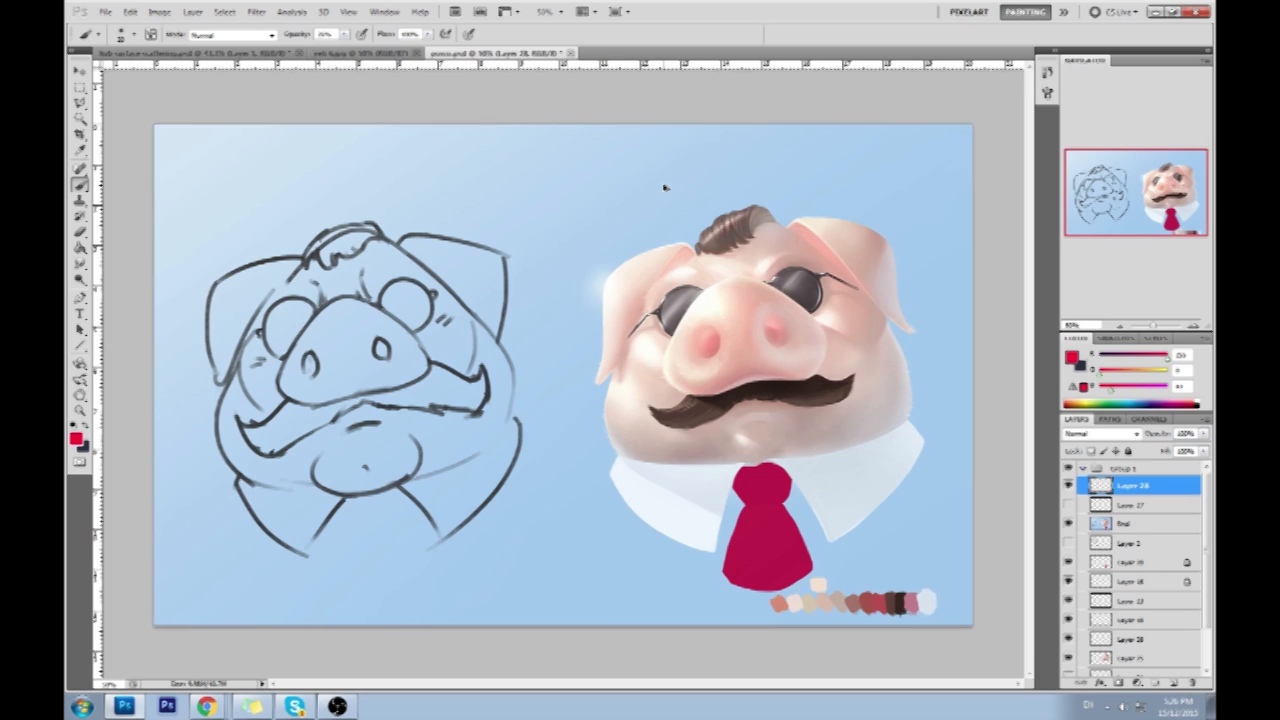
Return to the subsurface scattering collage and fill a new top layer with neutral gray at 62% brightness.
click(405, 56)
click(450, 54)
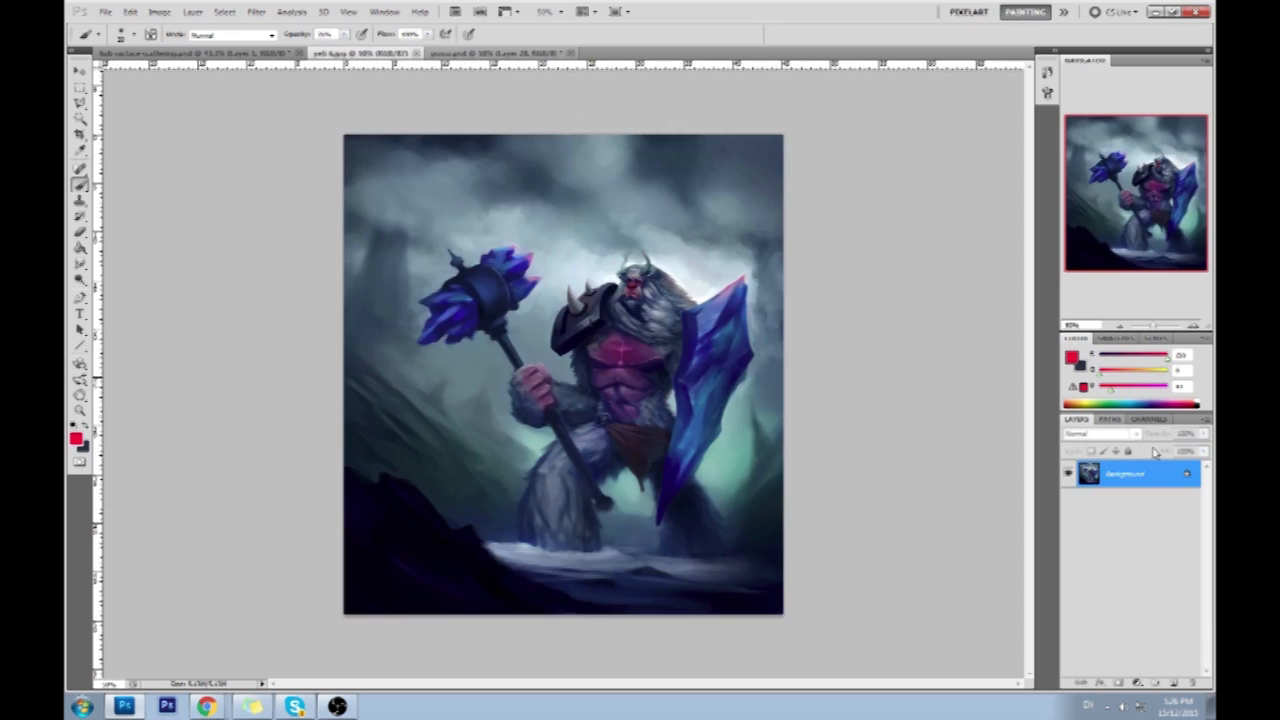
click(268, 56)
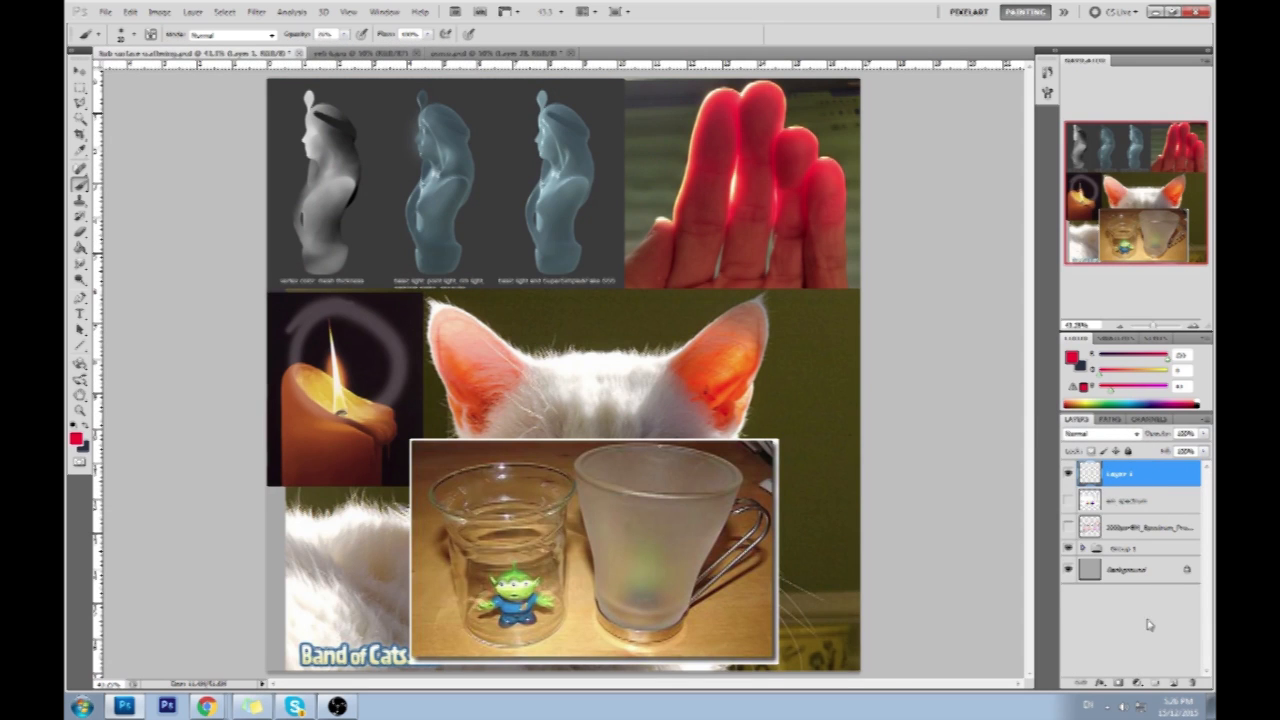
click(1172, 683)
click(1071, 358)
click(880, 302)
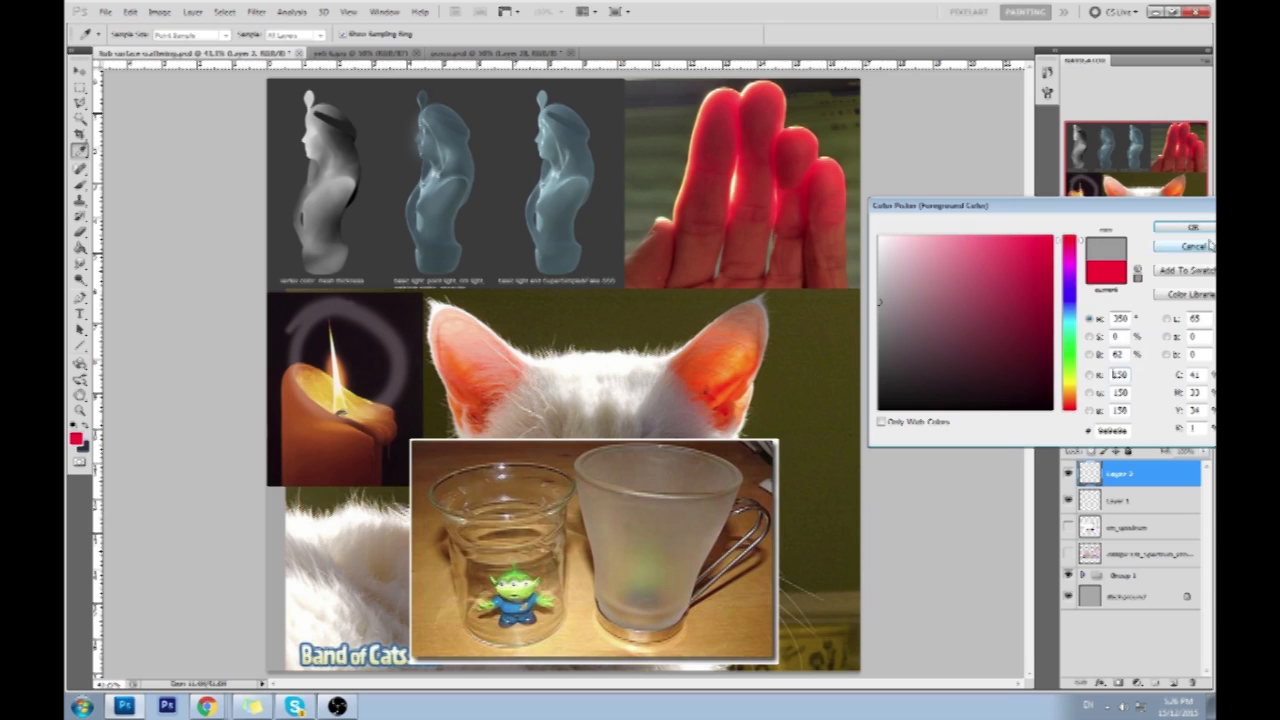
click(1193, 228)
key(g)
click(653, 334)
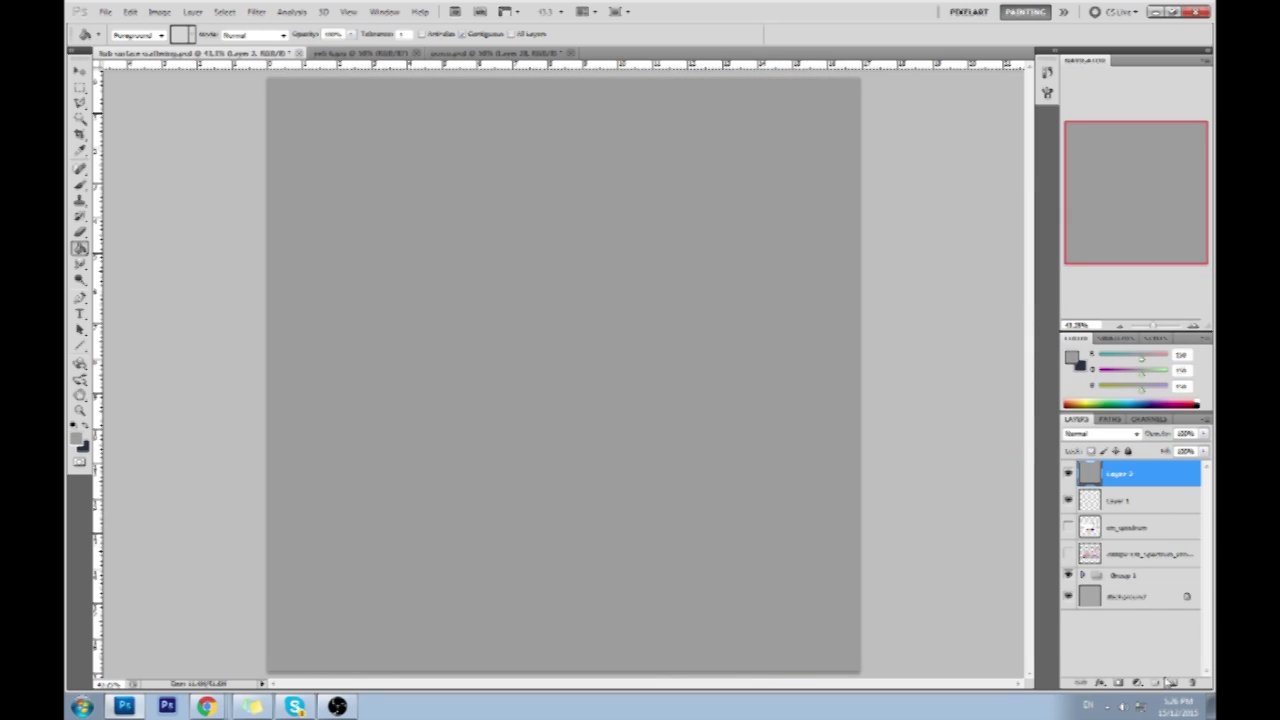
Add a new layer above the gray fill, set the foreground color to white, and set the brush opacity to 100%.
click(1173, 683)
click(1072, 358)
drag(897, 333, 877, 234)
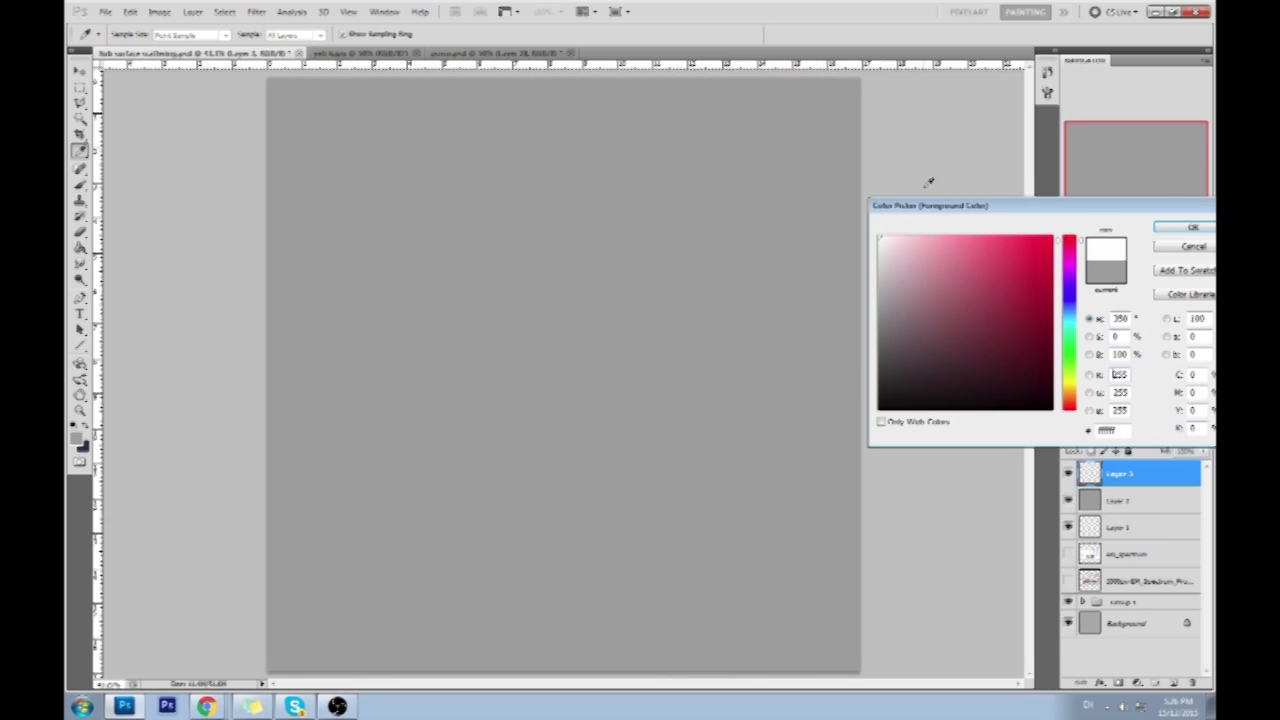
click(1176, 228)
key(b)
drag(310, 122, 317, 151)
click(344, 34)
drag(346, 51, 420, 62)
Handwrite "1. translucent?" in white near the upper edge of the gray canvas.
click(305, 147)
mouse_move(304, 122)
mouse_down()
mouse_move(317, 162)
mouse_move(314, 140)
mouse_move(351, 157)
mouse_move(370, 140)
mouse_move(435, 144)
mouse_up()
click(347, 148)
mouse_move(468, 146)
mouse_down()
mouse_move(517, 114)
mouse_move(518, 132)
mouse_up()
Handwrite "2. what is the color?" below the first note and start a third line with "3.".
drag(312, 178, 327, 198)
click(342, 188)
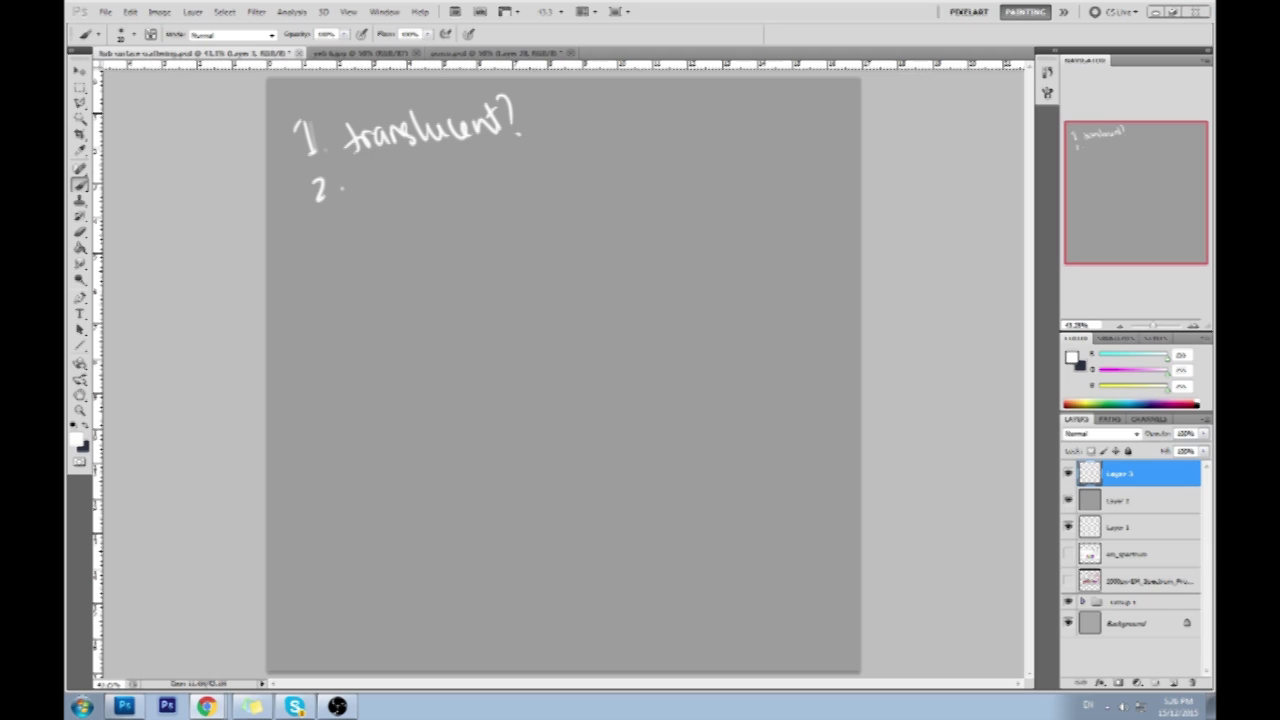
mouse_move(362, 170)
mouse_down()
mouse_move(380, 197)
mouse_move(455, 166)
mouse_move(494, 189)
mouse_move(520, 160)
mouse_move(557, 166)
mouse_move(617, 131)
mouse_move(623, 157)
mouse_up()
click(614, 150)
drag(322, 222, 343, 246)
click(357, 244)
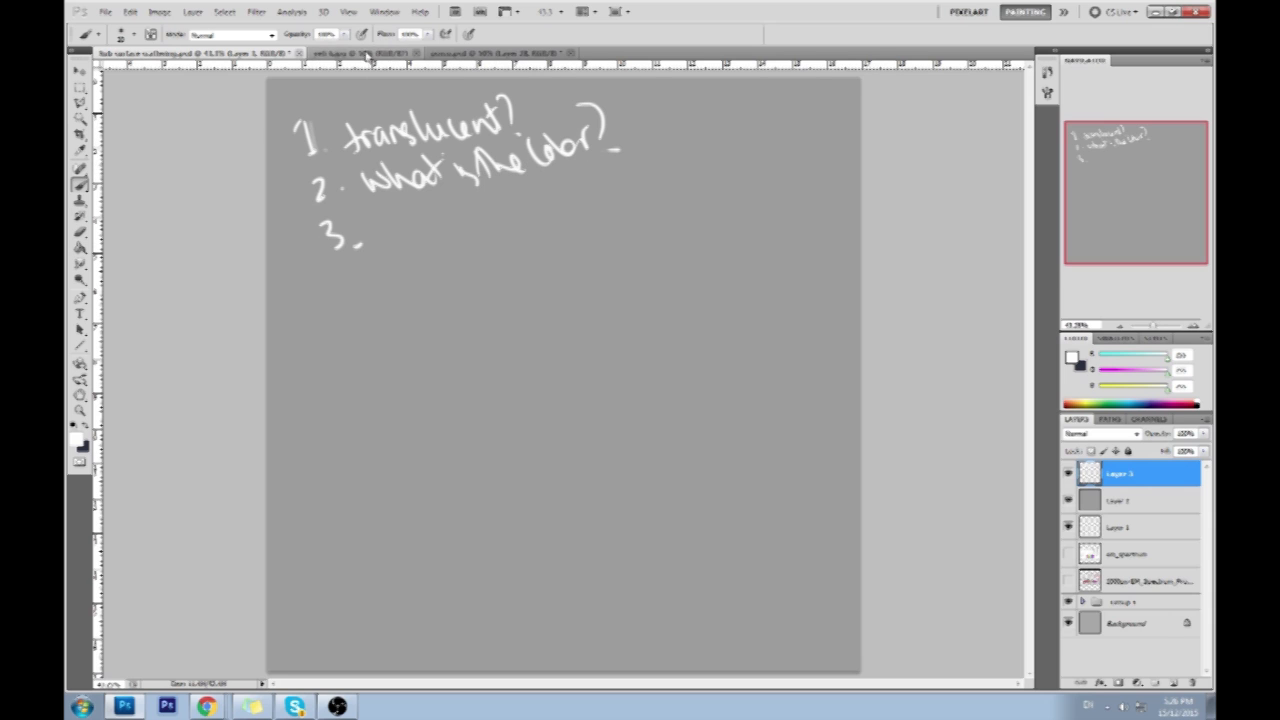
Check the yeti painting, return to the collage, hide Layers 1 to 3, and expand Group 1 to review the reference photos.
click(368, 54)
click(272, 56)
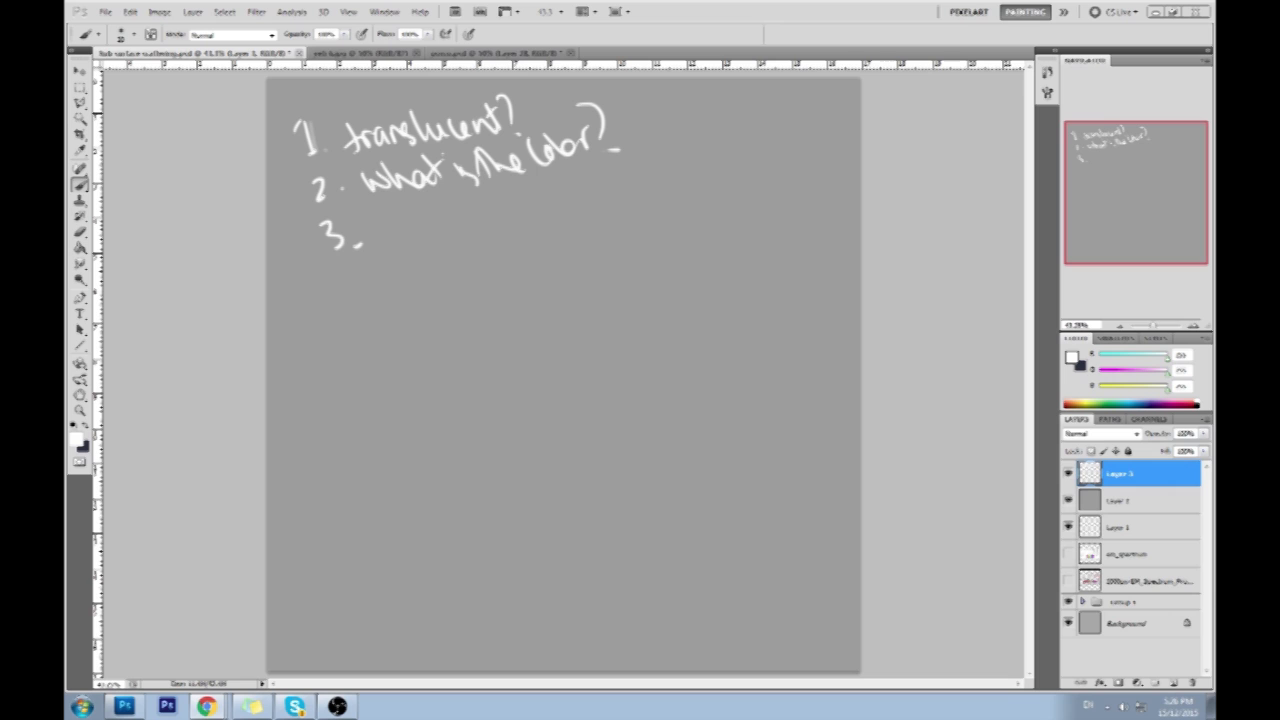
drag(1068, 476, 1073, 592)
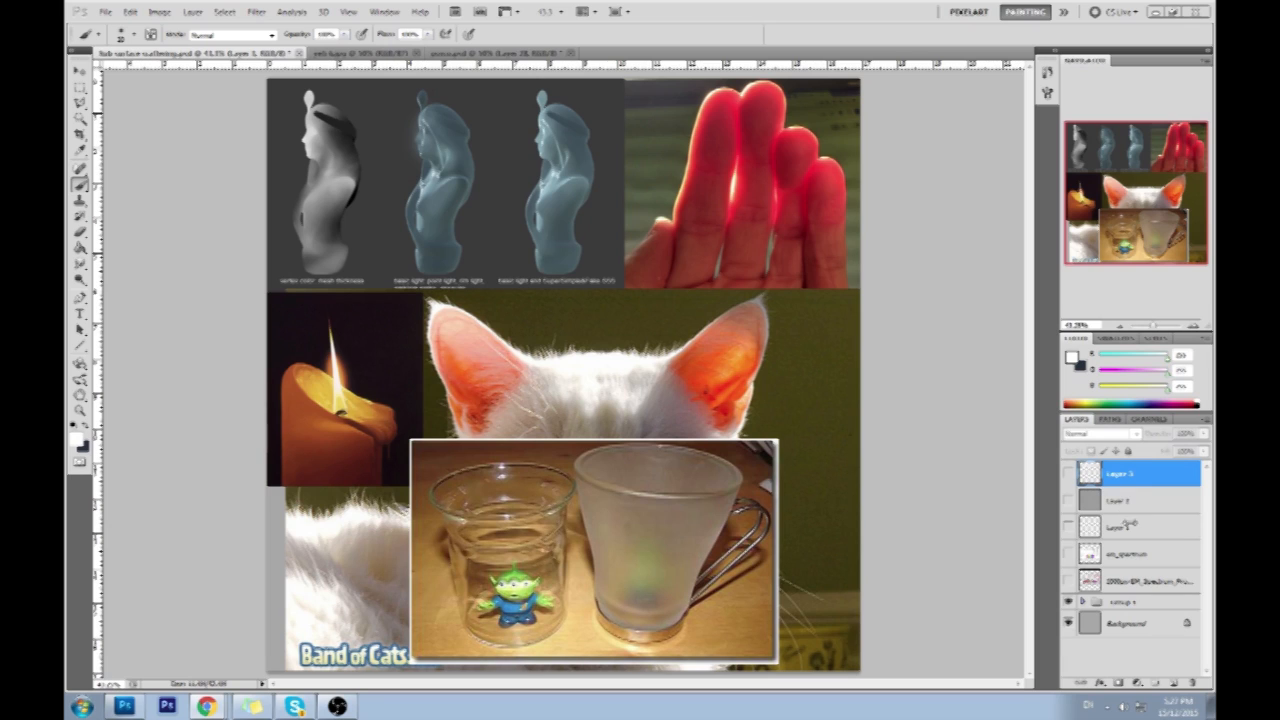
click(1082, 603)
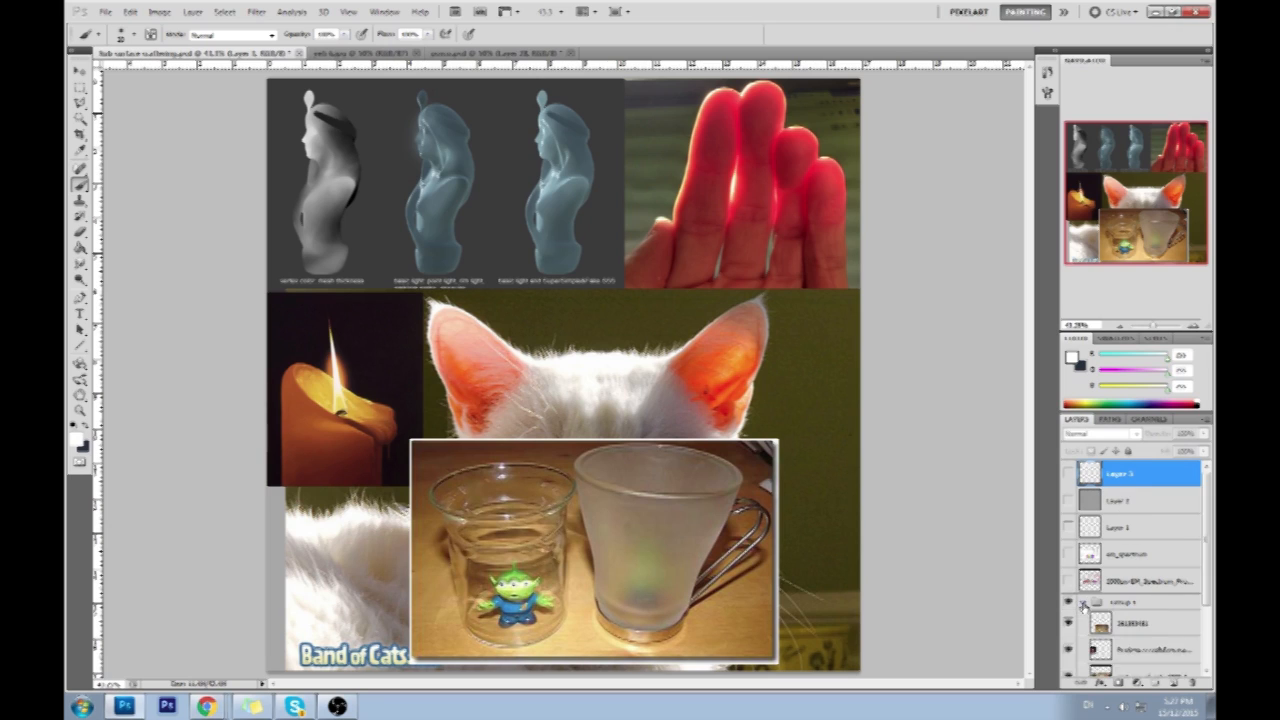
scroll(1135, 570, down, 2)
drag(1214, 630, 1214, 642)
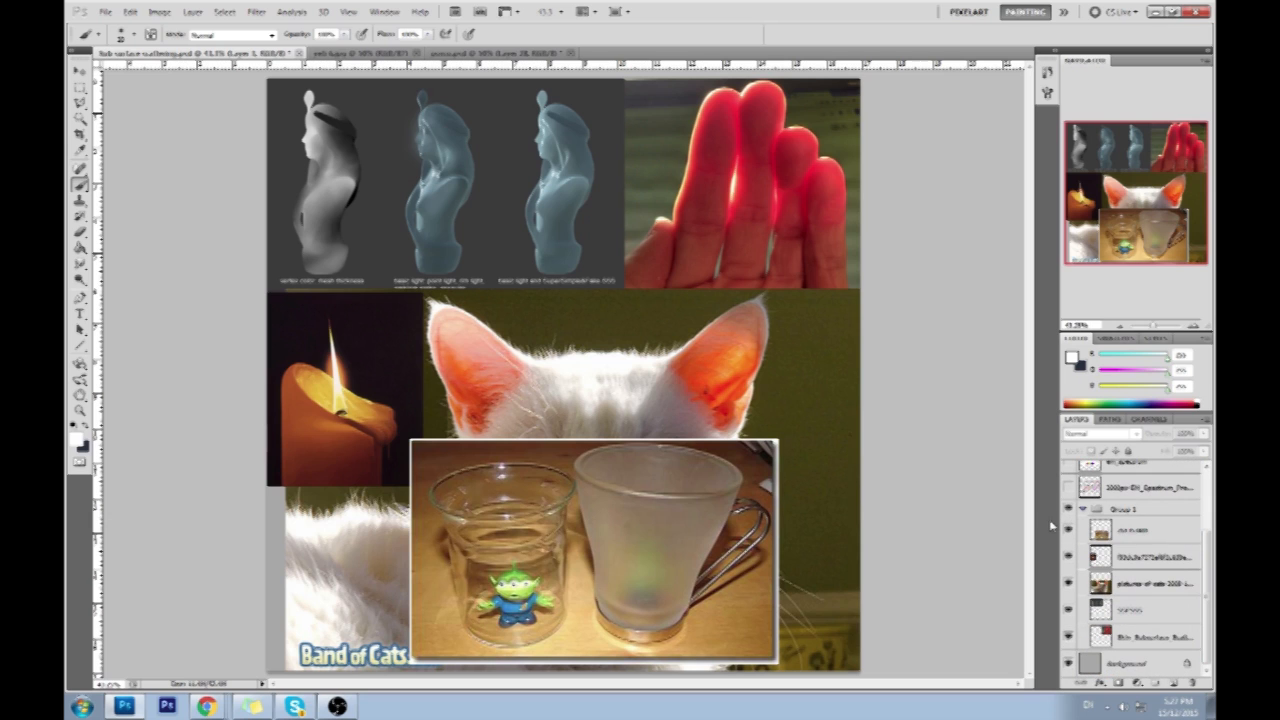
Show Layer 3 and Layer 2 again and handwrite "where is the core shadow?" after number 3.
key(ctrl+Tab)
key(ctrl+Tab)
key(ctrl+Tab)
click(1069, 497)
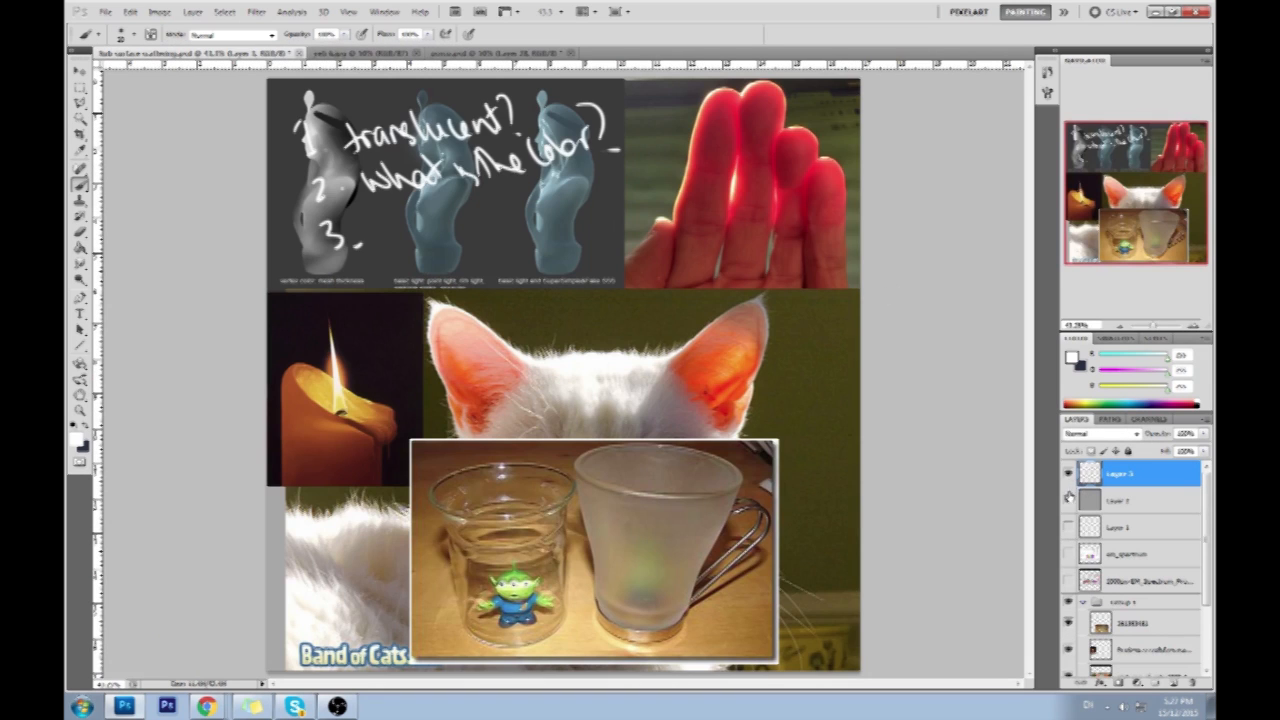
click(1069, 497)
mouse_move(388, 232)
mouse_down()
mouse_move(416, 245)
mouse_move(409, 211)
mouse_move(455, 238)
mouse_move(498, 234)
mouse_move(532, 227)
mouse_move(557, 192)
mouse_move(589, 213)
mouse_move(654, 178)
mouse_move(689, 180)
mouse_move(652, 240)
mouse_move(686, 208)
mouse_move(731, 212)
mouse_move(758, 188)
mouse_up()
Add "what?" after "translucent?", write "where?" above the end of the third line, and draw a small arrow under "the".
mouse_move(529, 114)
mouse_down()
mouse_move(559, 116)
mouse_move(606, 86)
mouse_move(634, 89)
mouse_move(620, 129)
mouse_move(689, 110)
mouse_up()
key(ctrl+alt+z)
key(ctrl+alt+z)
key(ctrl+alt+z)
key(ctrl+alt+z)
drag(707, 158, 780, 134)
click(783, 132)
drag(736, 184, 753, 197)
drag(573, 222, 572, 240)
drag(565, 231, 584, 232)
Look over the yeti painting, the handwritten notes and the pig painting by switching between the open documents.
click(337, 55)
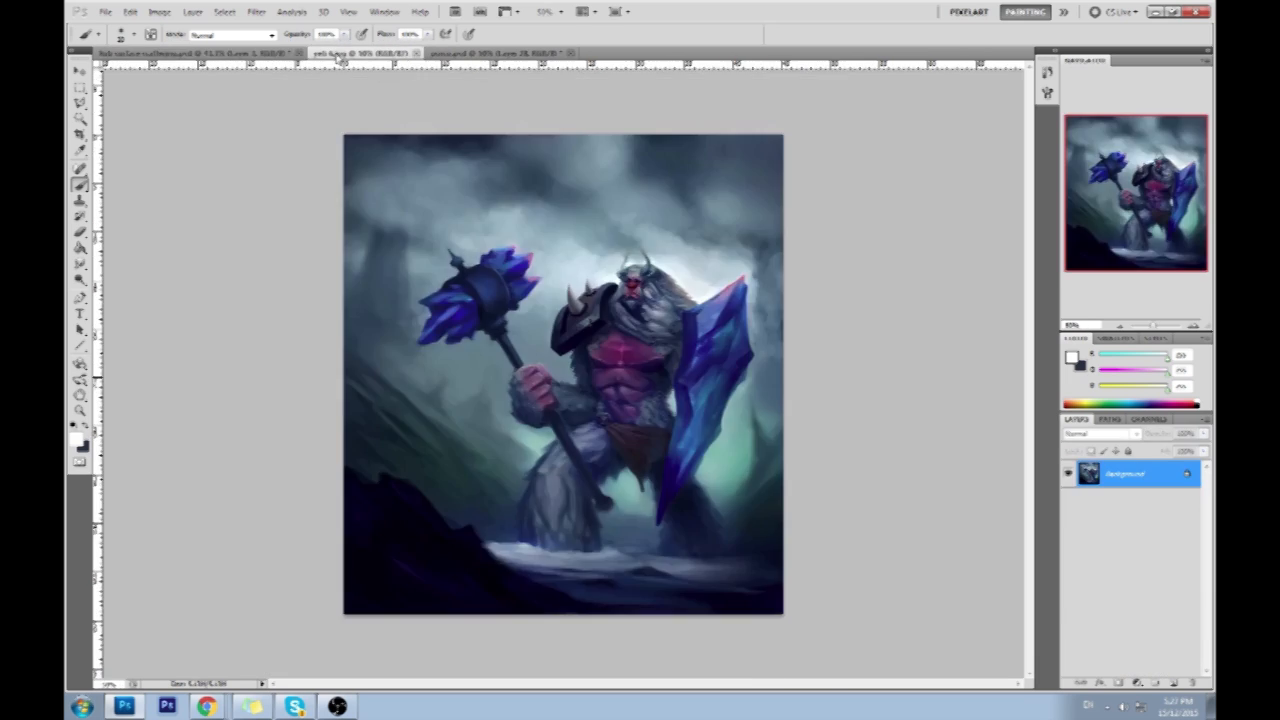
click(263, 56)
click(380, 54)
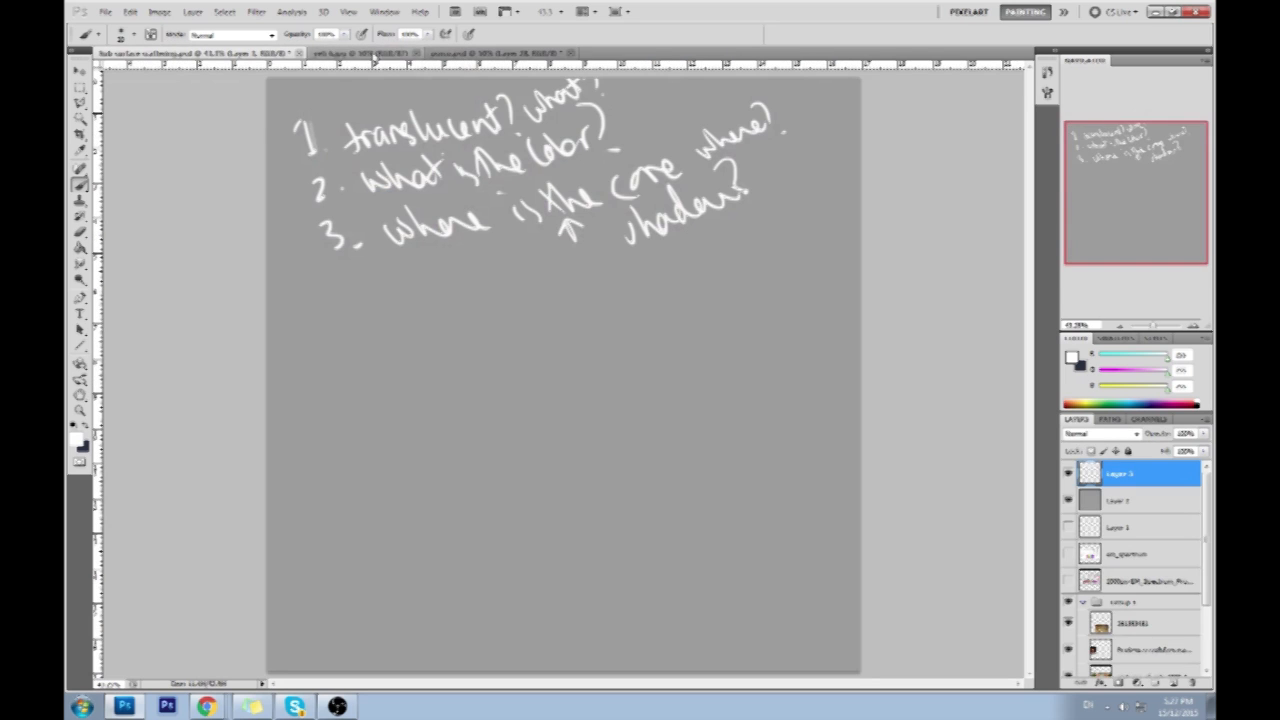
click(455, 54)
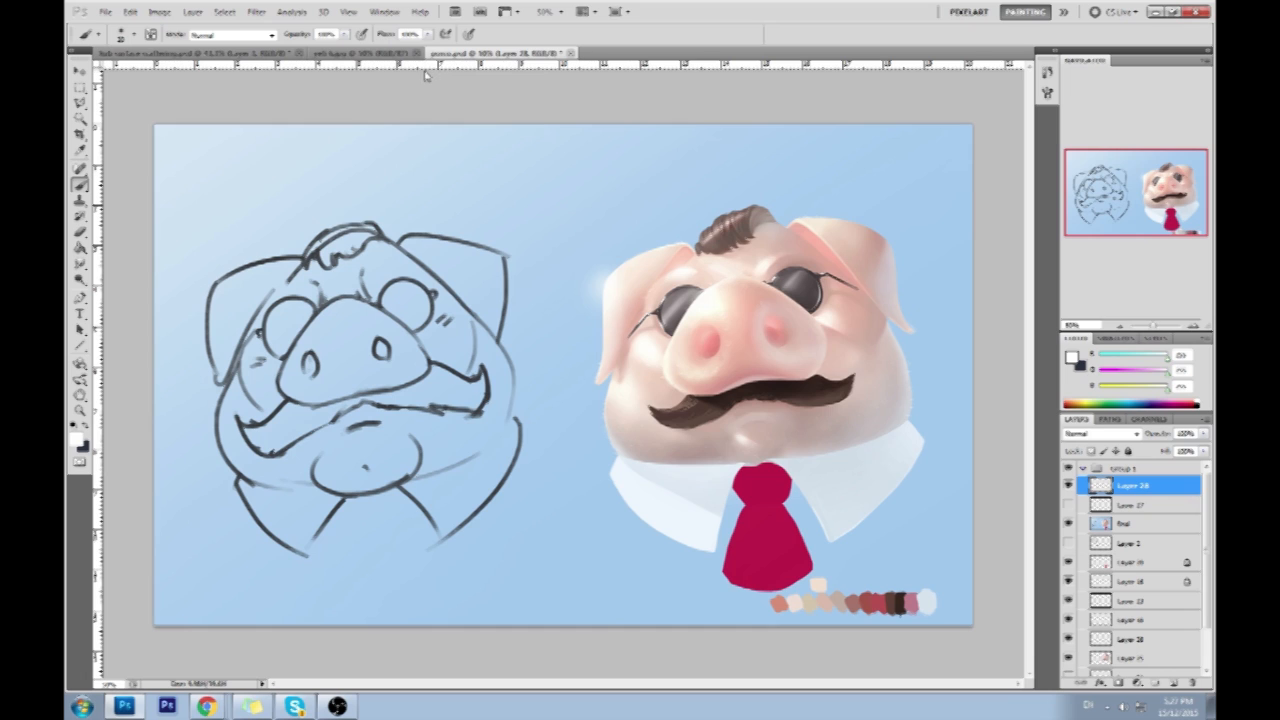
Return to the notes and handwrite "4. where is the light" below the third line.
click(235, 56)
drag(356, 305, 378, 298)
drag(365, 281, 368, 306)
click(391, 298)
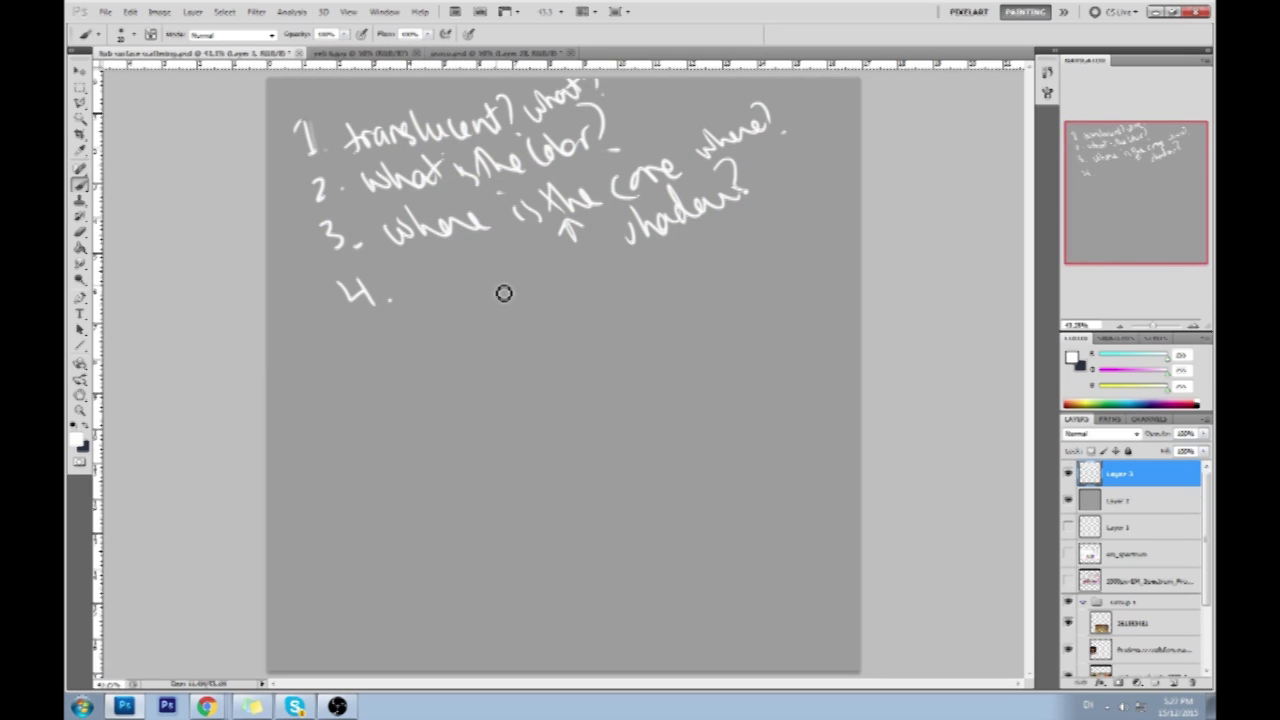
mouse_move(412, 288)
mouse_down()
mouse_move(437, 297)
mouse_move(514, 271)
mouse_move(537, 280)
mouse_move(520, 303)
mouse_move(555, 303)
mouse_move(591, 274)
mouse_move(614, 280)
mouse_move(643, 260)
mouse_move(676, 288)
mouse_up()
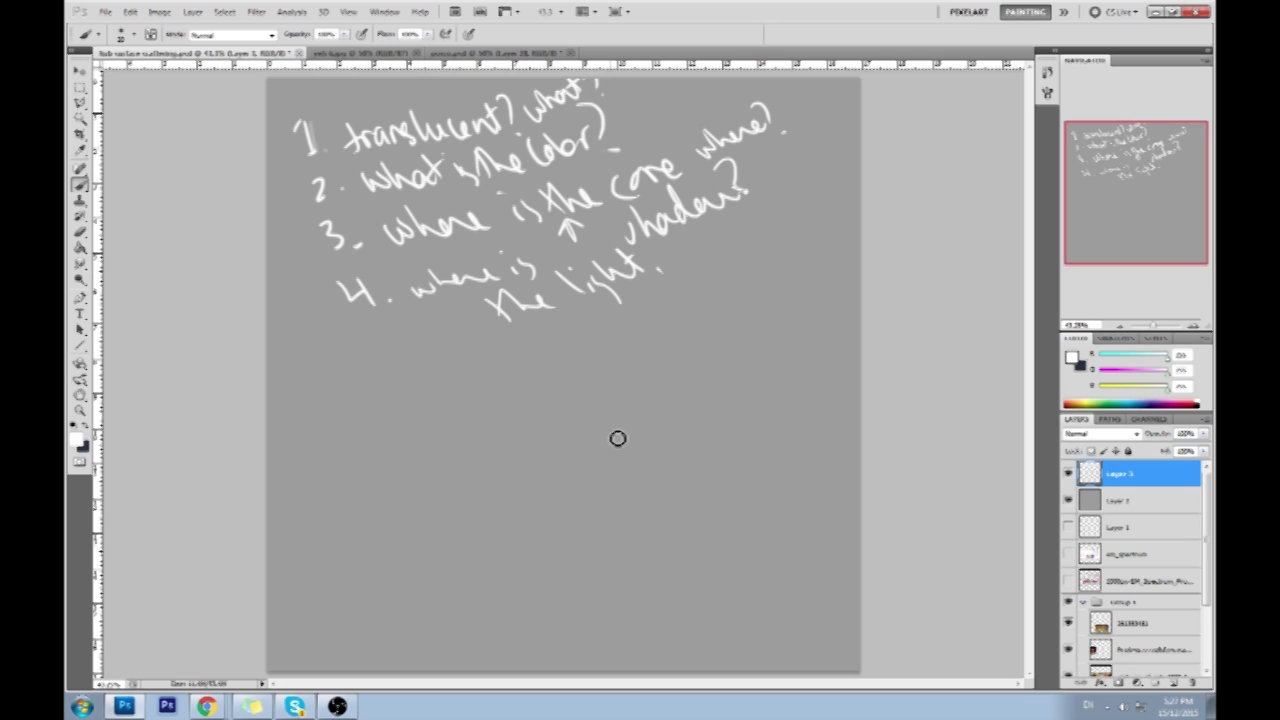
Sketch a circle in the empty area below the notes and label it "T?" and "color" inside.
mouse_move(566, 468)
mouse_down()
mouse_move(504, 452)
mouse_move(568, 472)
mouse_up()
click(559, 458)
drag(520, 432, 541, 458)
key(ctrl+alt+z)
key(ctrl+alt+z)
mouse_move(514, 443)
mouse_down()
mouse_move(530, 428)
mouse_move(549, 440)
mouse_move(563, 483)
mouse_move(593, 457)
mouse_move(591, 440)
mouse_up()
click(550, 452)
click(564, 448)
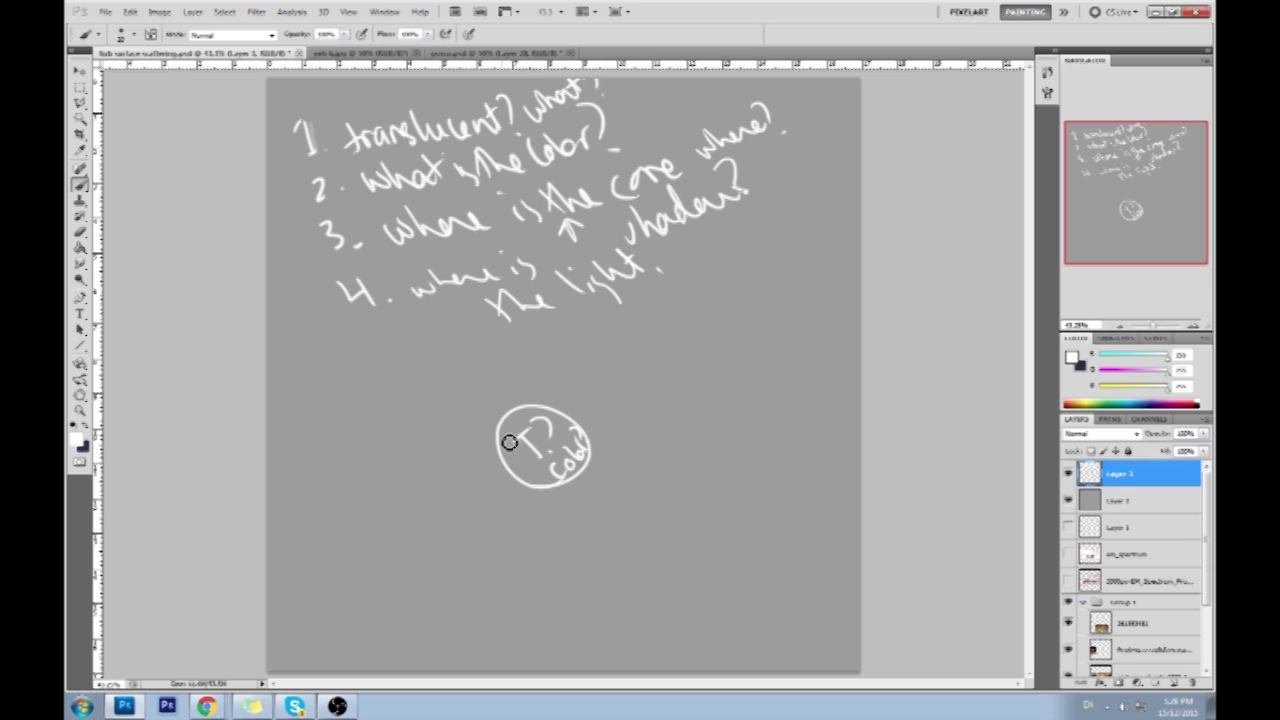
Draw two light posts joined by a slanted ground line through the circle, with an arrow from the upper light toward the circle.
drag(634, 322, 650, 334)
mouse_move(345, 408)
mouse_down()
mouse_move(369, 429)
mouse_move(371, 406)
mouse_move(395, 535)
mouse_up()
mouse_move(380, 550)
mouse_down()
mouse_move(580, 454)
mouse_move(664, 380)
mouse_up()
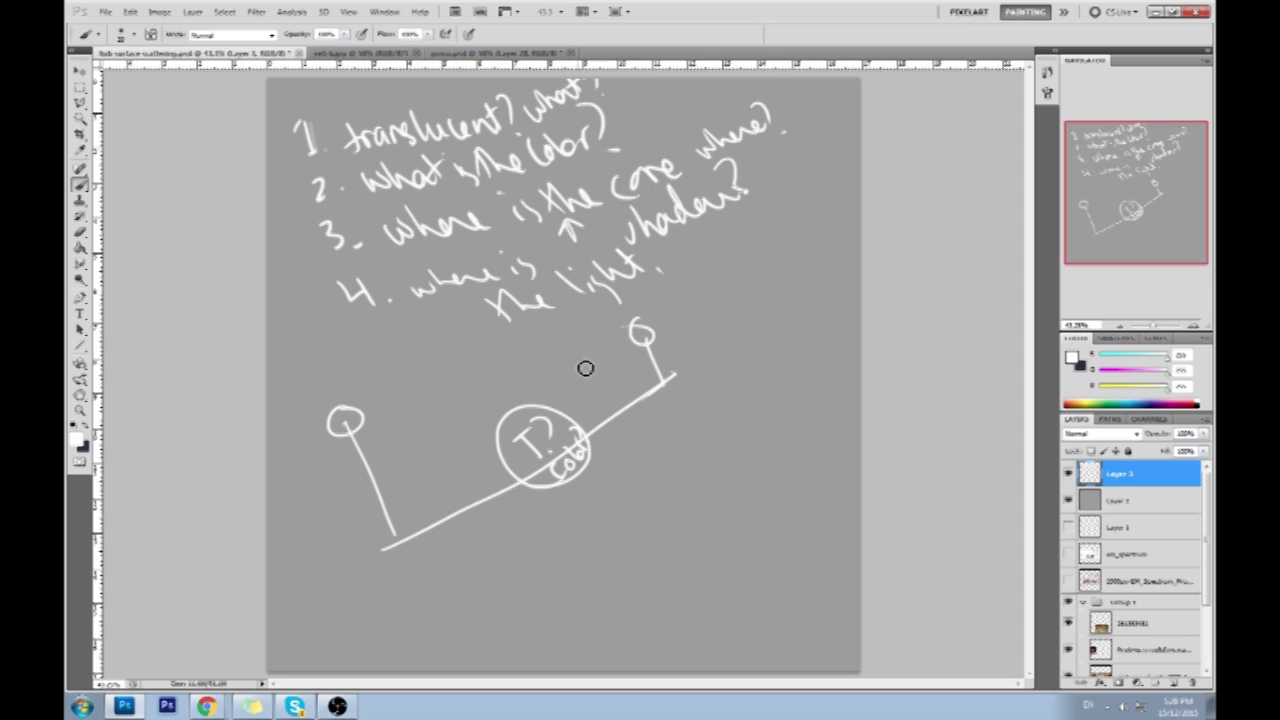
mouse_move(640, 337)
mouse_down()
mouse_move(580, 372)
mouse_move(608, 393)
mouse_up()
mouse_move(634, 354)
mouse_down()
mouse_move(599, 415)
mouse_move(590, 394)
mouse_move(642, 398)
mouse_move(590, 409)
mouse_up()
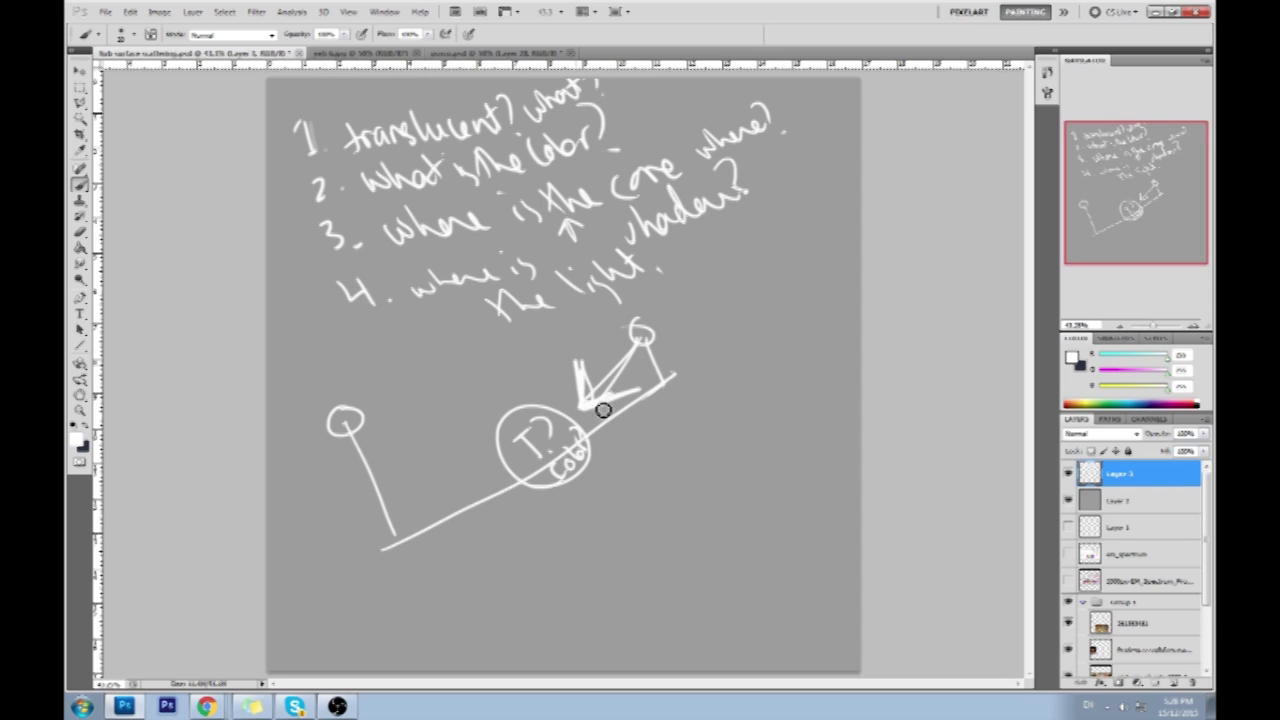
Draw a stick-figure viewer beside the diagram and a second viewer's head marked "2" below the ground line.
drag(718, 402, 716, 404)
mouse_move(738, 430)
mouse_down()
mouse_move(772, 480)
mouse_move(752, 505)
mouse_up()
drag(766, 472, 791, 493)
drag(711, 455, 747, 455)
drag(768, 421, 749, 455)
mouse_move(466, 560)
mouse_down()
mouse_move(457, 586)
mouse_move(516, 628)
mouse_up()
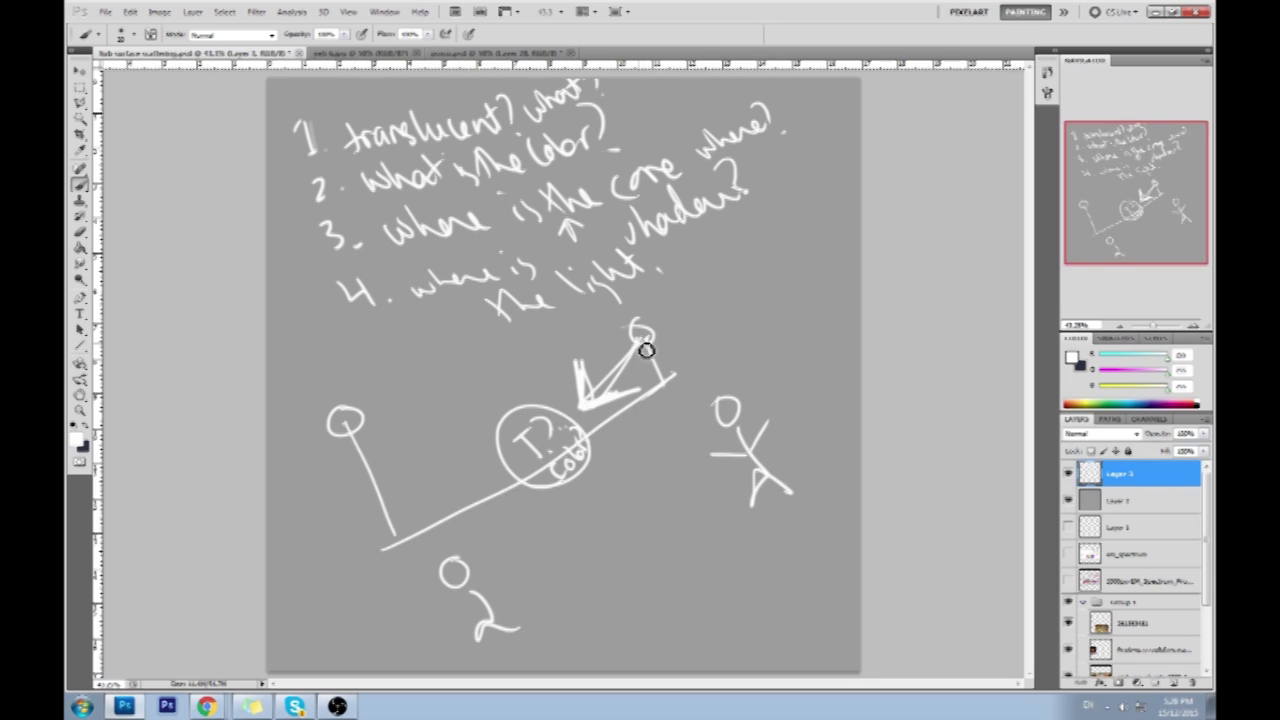
Try arrows from the upper light through the circle to the second viewer and undo them.
drag(641, 344, 464, 532)
mouse_move(463, 480)
mouse_down()
mouse_move(470, 525)
mouse_move(524, 494)
mouse_up()
drag(641, 344, 458, 545)
mouse_move(466, 486)
mouse_down()
mouse_move(464, 553)
mouse_move(564, 508)
mouse_up()
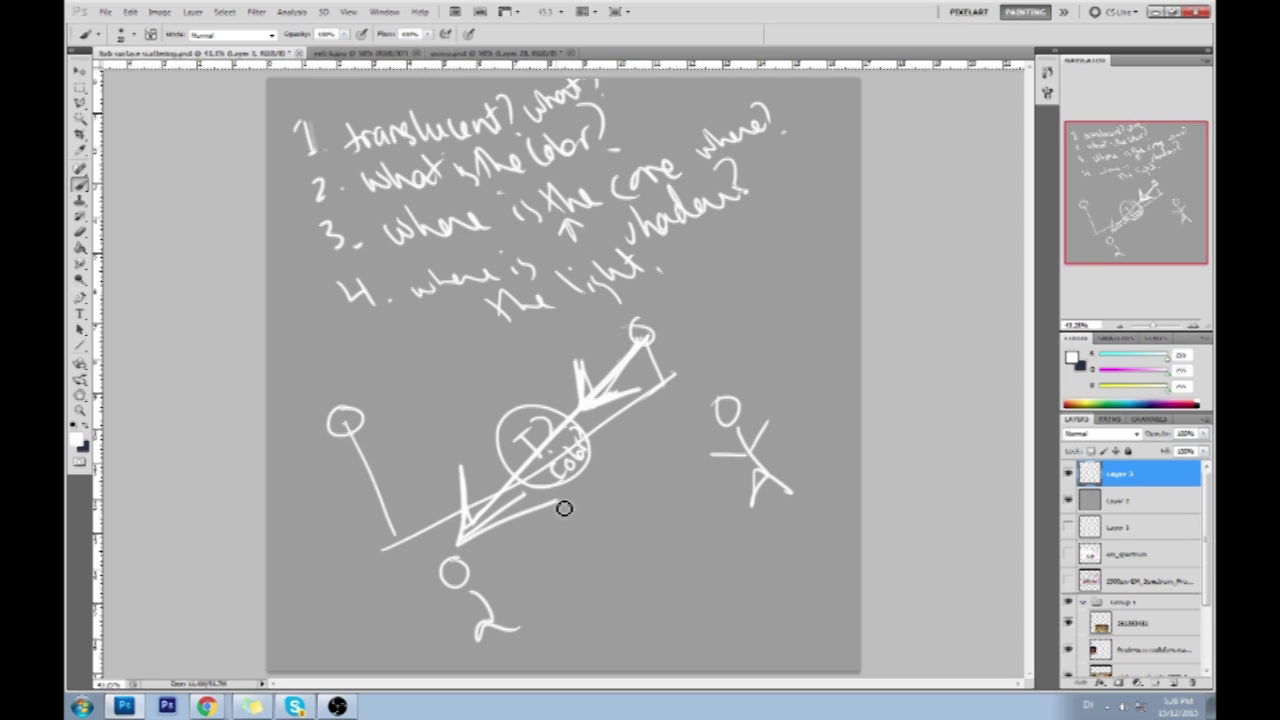
key(ctrl+alt+z)
key(ctrl+alt+z)
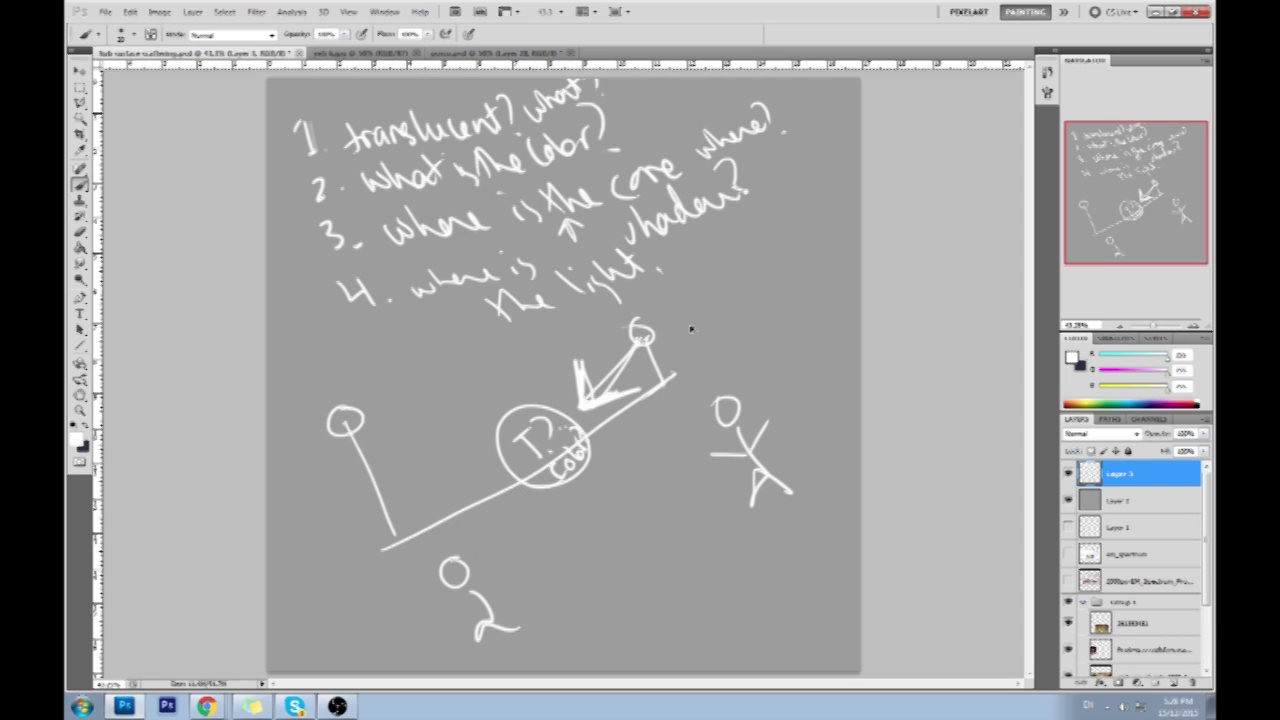
Sketch a small circle above the stick figure with a long arrow passing diagonally through it.
drag(800, 264, 796, 262)
mouse_move(730, 238)
mouse_down()
mouse_move(784, 302)
mouse_move(754, 192)
mouse_move(783, 256)
mouse_move(781, 300)
mouse_move(840, 391)
mouse_up()
key(ctrl+alt+z)
key(ctrl+alt+z)
key(ctrl+alt+z)
mouse_move(780, 352)
mouse_down()
mouse_move(837, 378)
mouse_move(828, 340)
mouse_up()
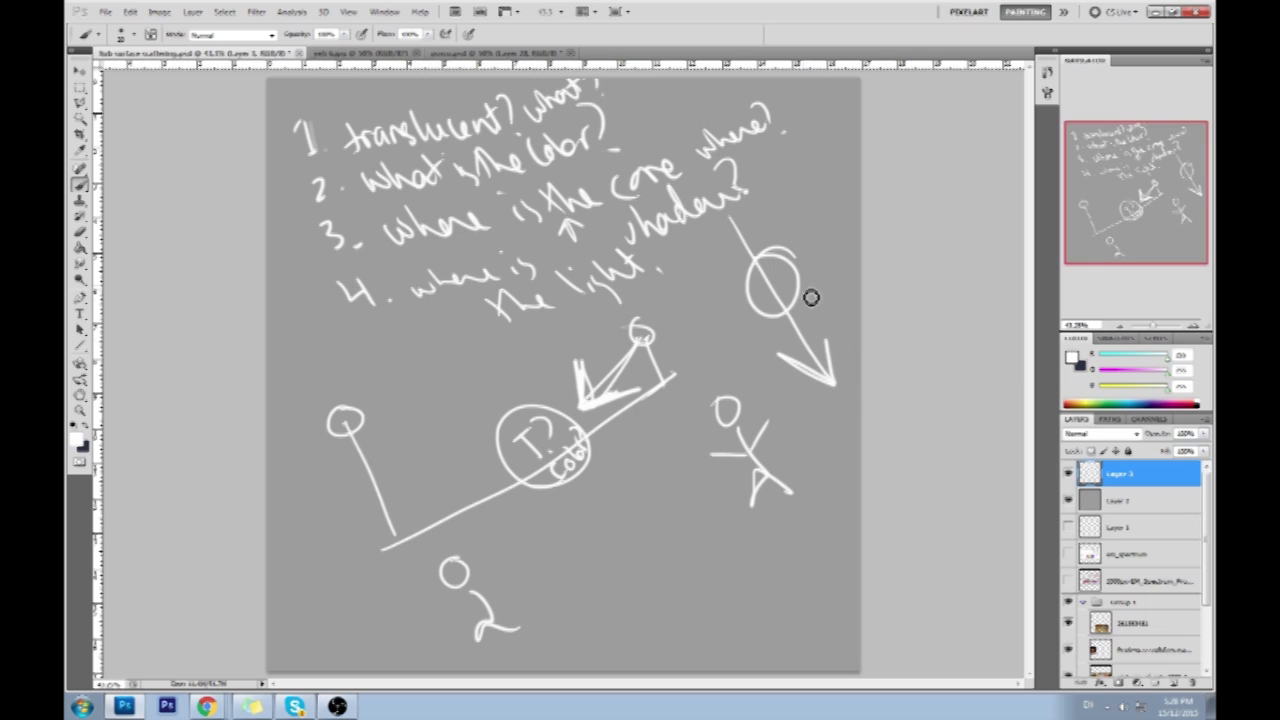
Undo all the diagram strokes back to the four handwritten checklist lines.
key(ctrl+alt+z)
key(ctrl+alt+z)
key(ctrl+alt+z)
key(ctrl+alt+z)
key(ctrl+alt+z)
key(ctrl+alt+z)
key(ctrl+alt+z)
key(ctrl+alt+z)
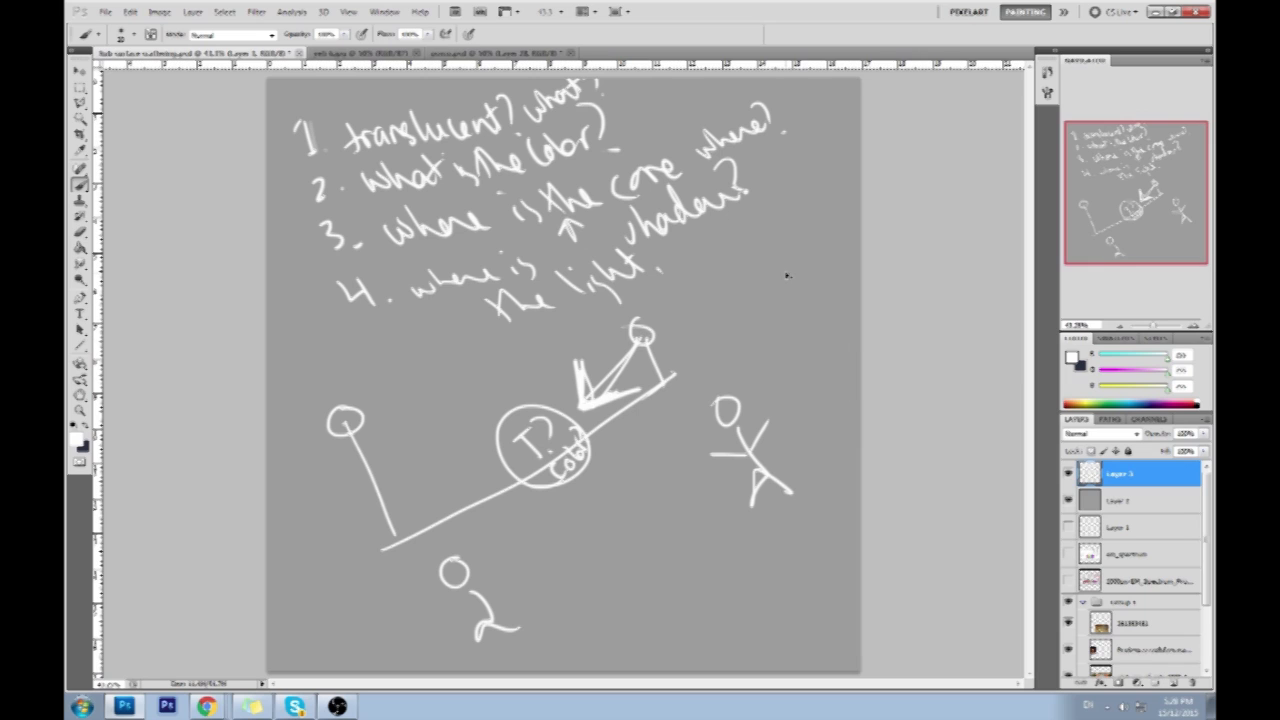
key(ctrl+alt+z)
key(ctrl+alt+z)
key(ctrl+alt+z)
key(ctrl+alt+z)
key(ctrl+alt+z)
key(ctrl+alt+z)
key(ctrl+alt+z)
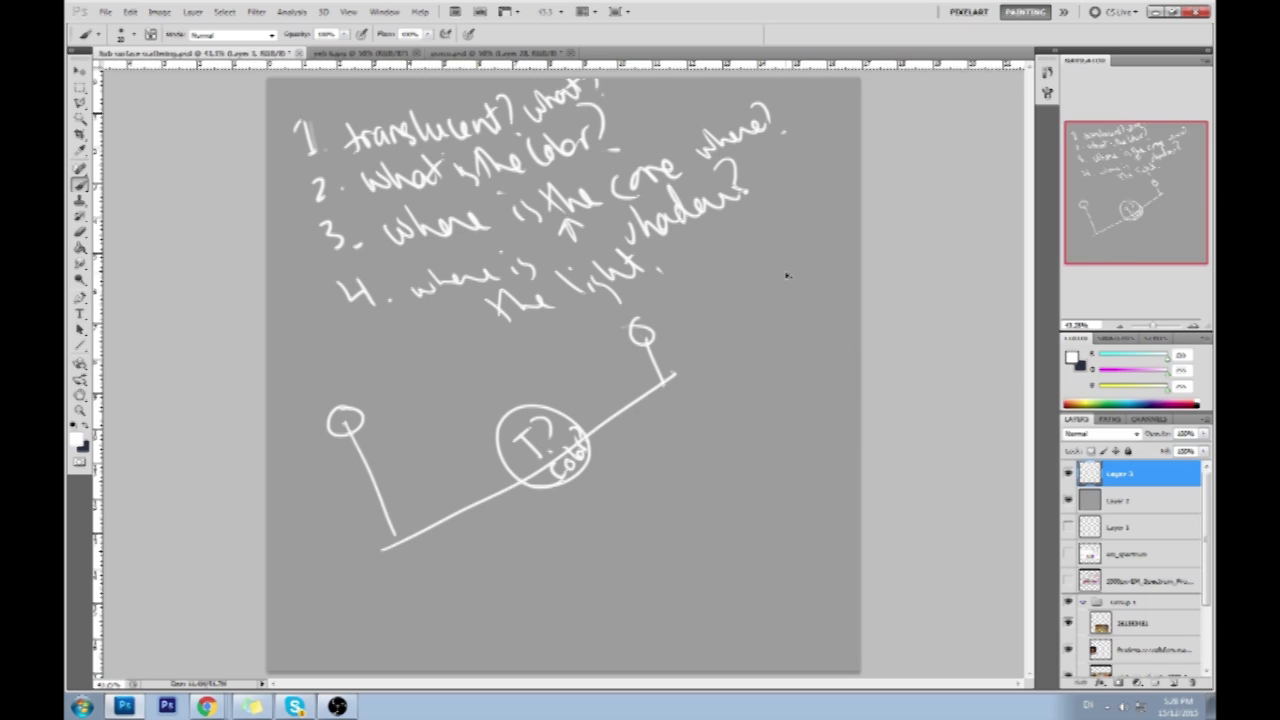
key(ctrl+alt+z)
key(ctrl+alt+z)
key(ctrl+alt+z)
key(ctrl+alt+z)
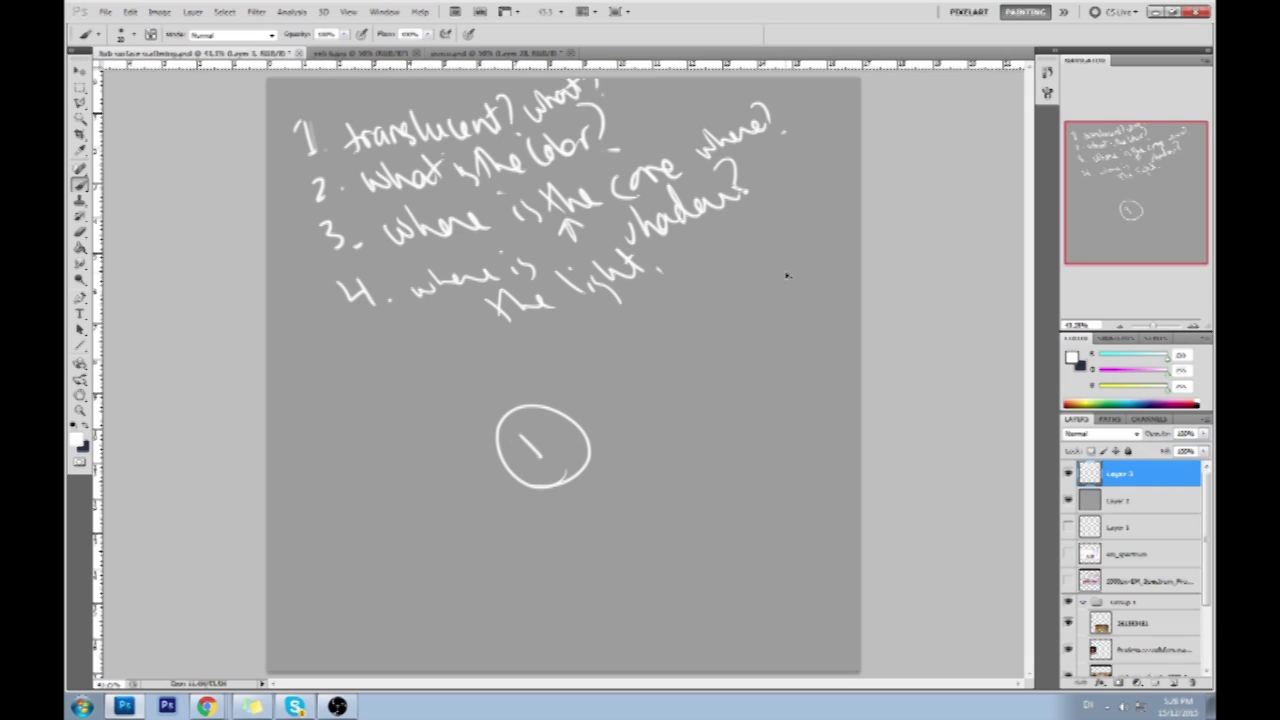
key(ctrl+alt+z)
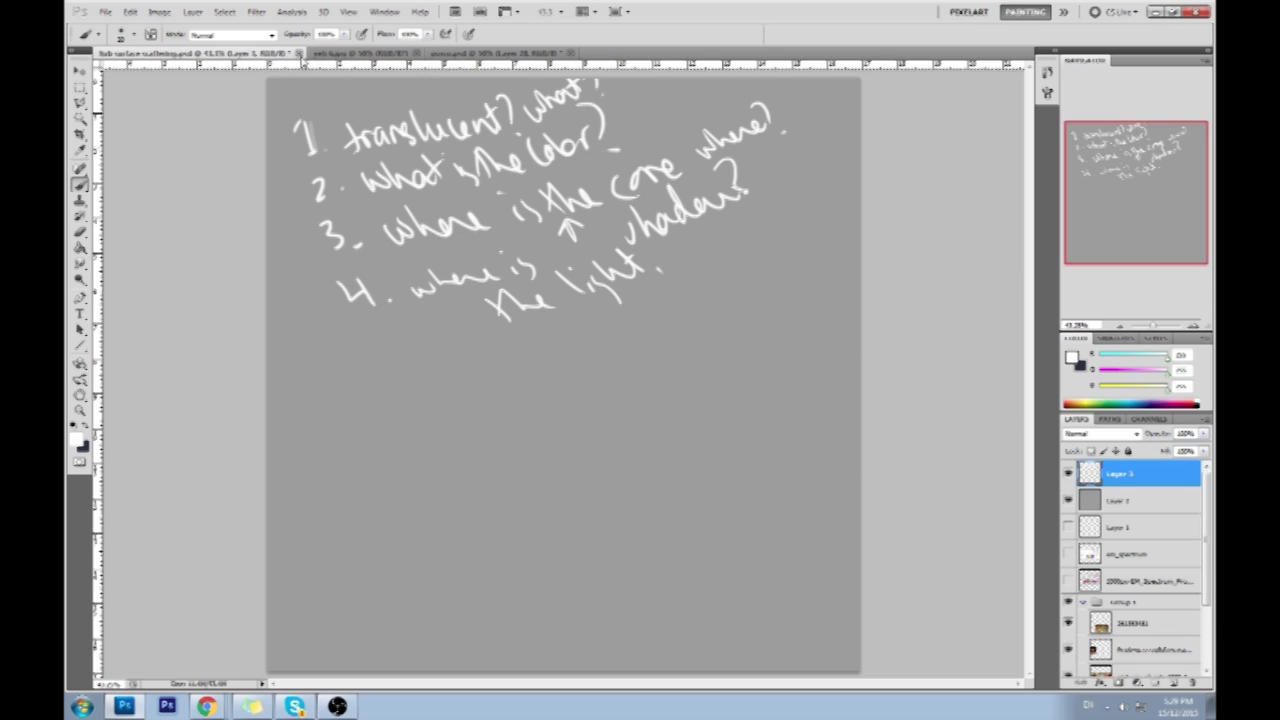
Close the notes document and the pig painting without saving, keeping only the yeti painting open.
click(298, 53)
key(n)
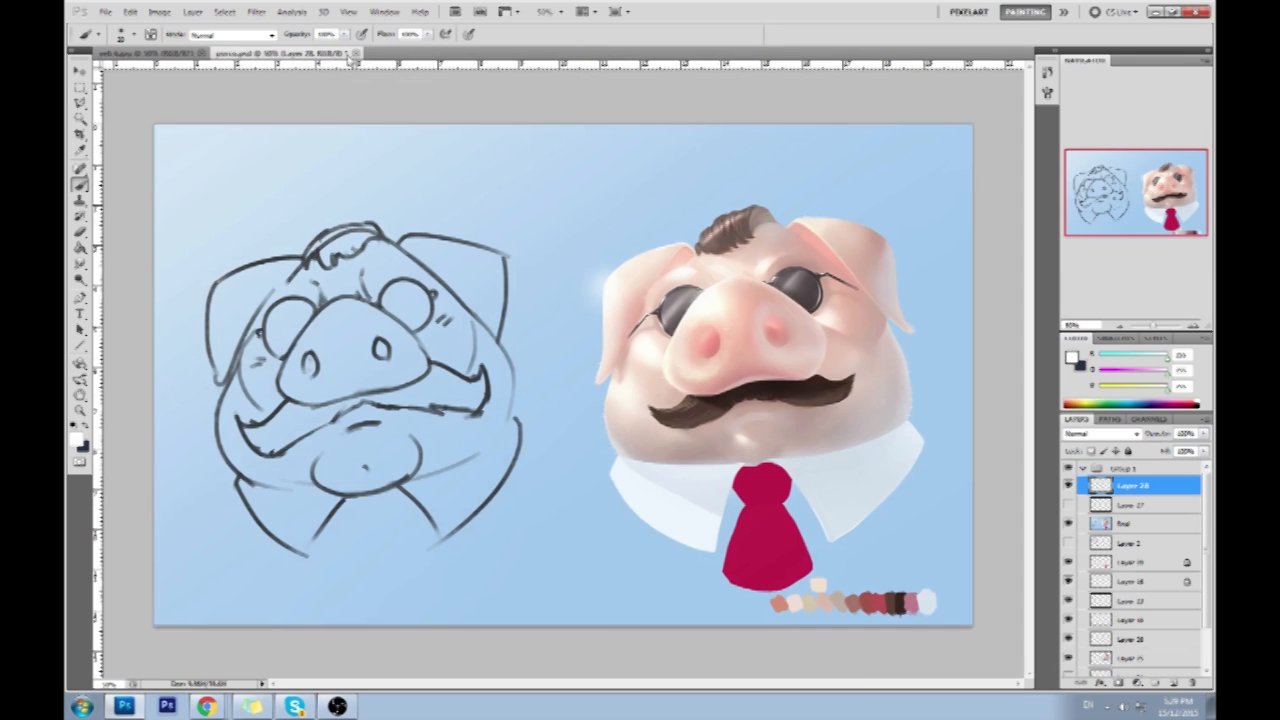
click(355, 53)
click(630, 266)
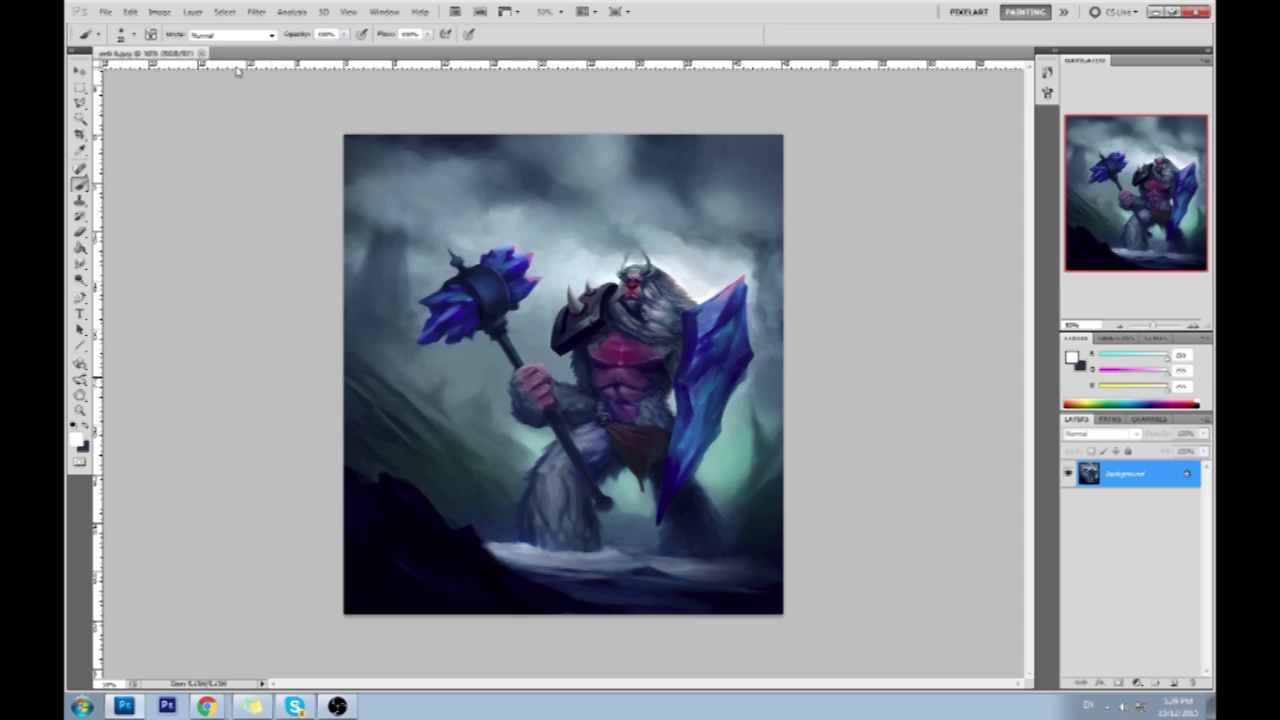
Switch to Chrome and place the window with the blue iceberg reference beside the yeti's ice shield for comparison.
key(ctrl+plus)
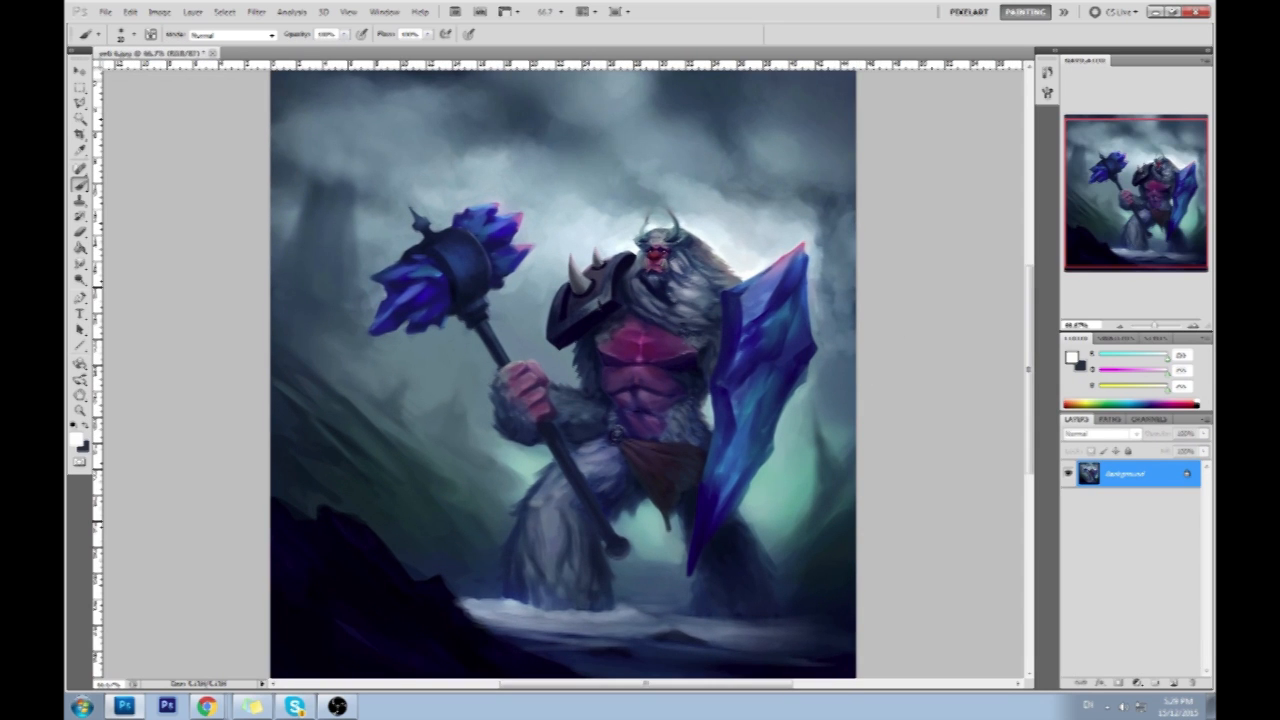
key(alt+Tab)
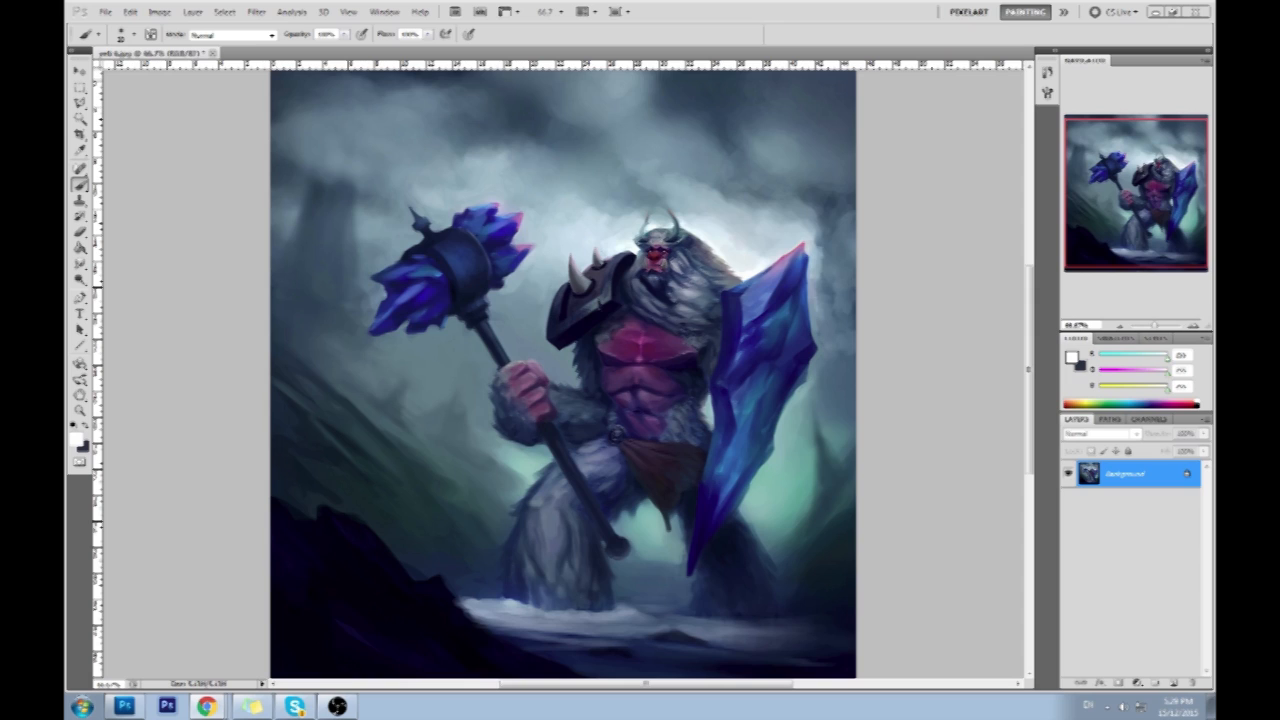
key(alt+Tab)
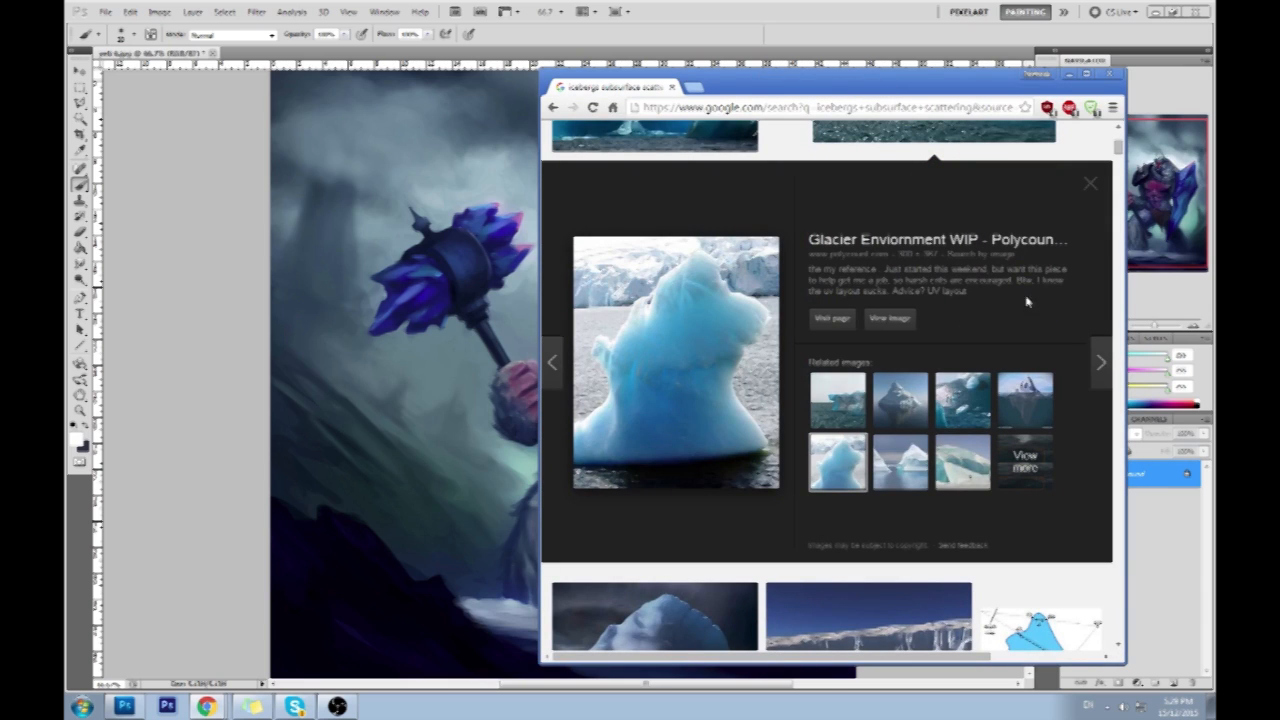
drag(866, 84, 1184, 73)
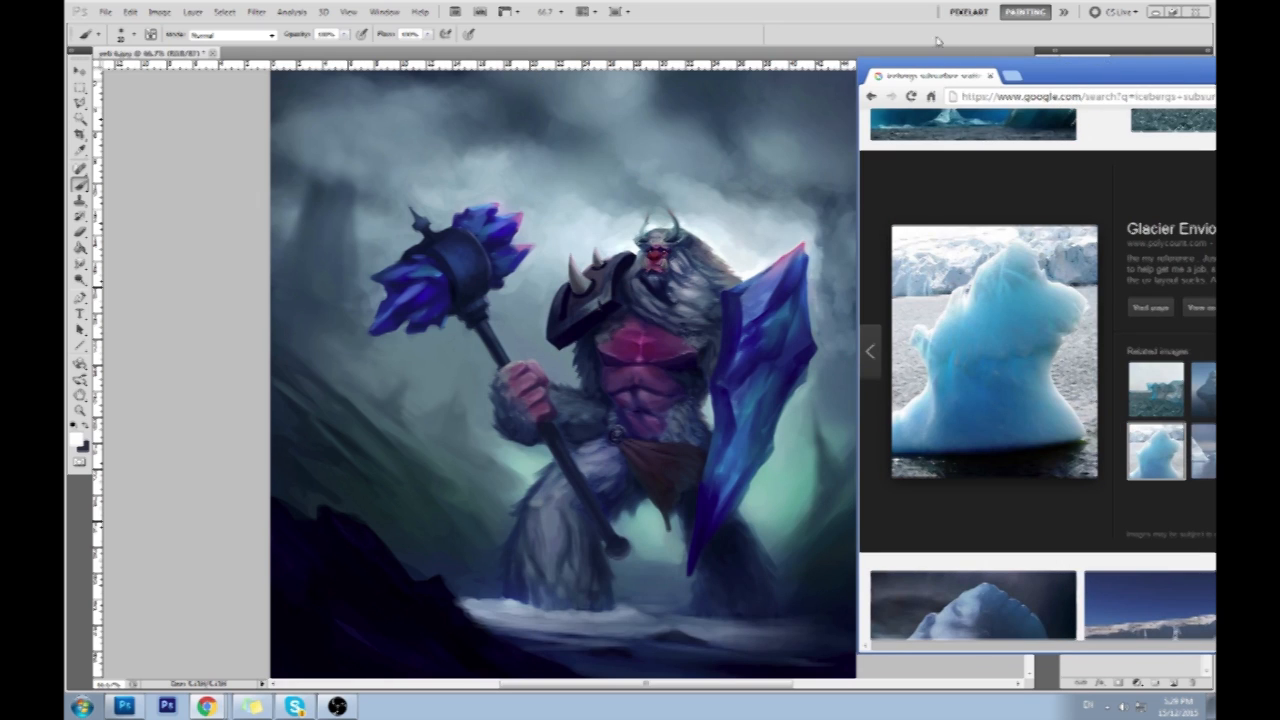
drag(1144, 72, 938, 41)
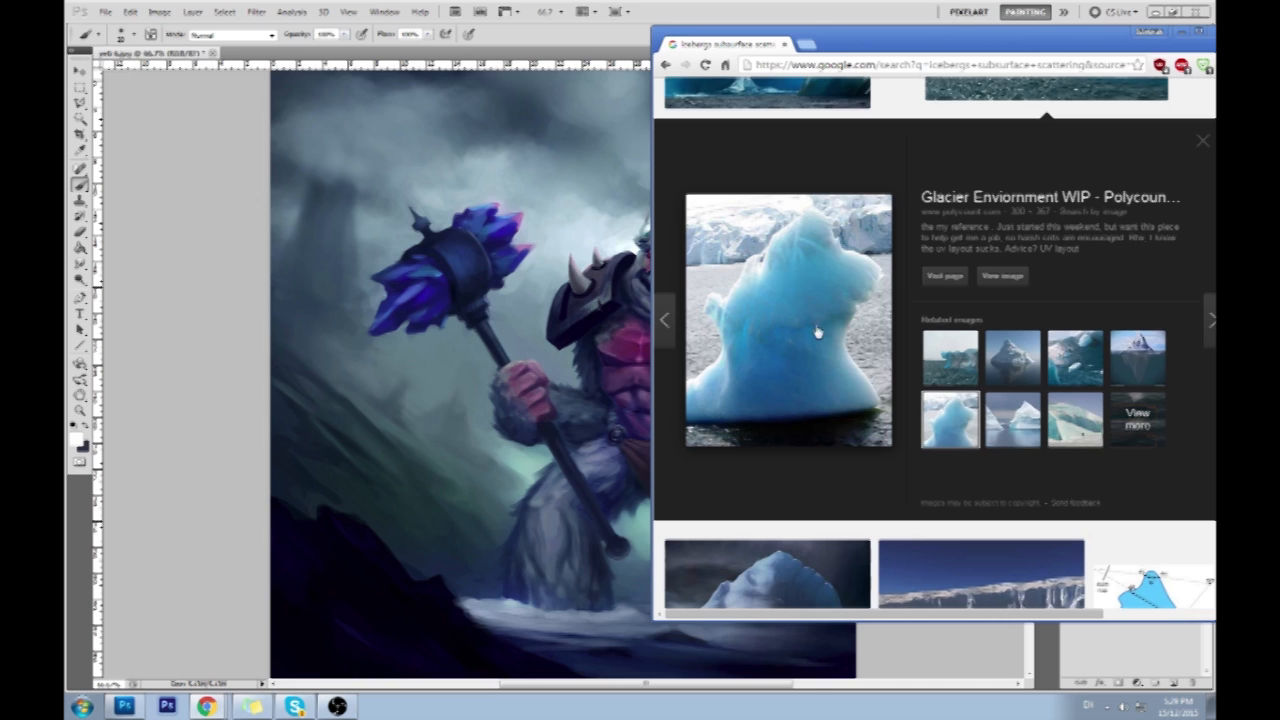
drag(895, 42, 1065, 60)
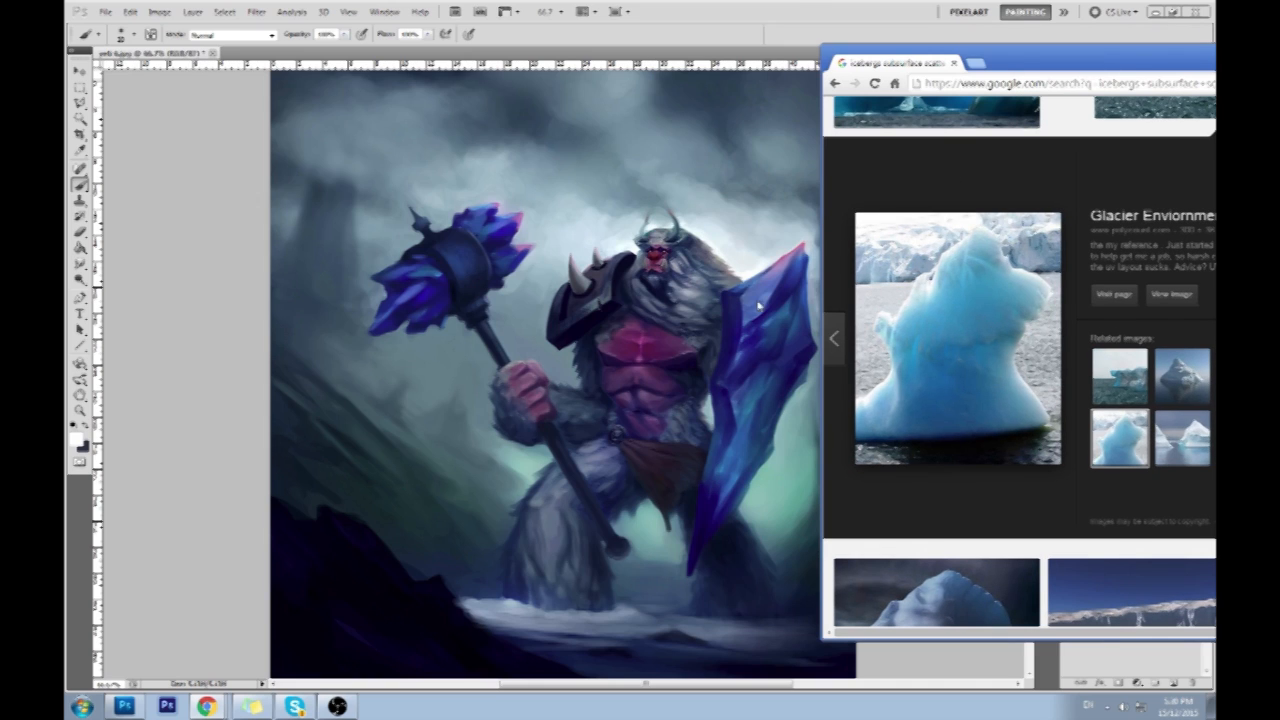
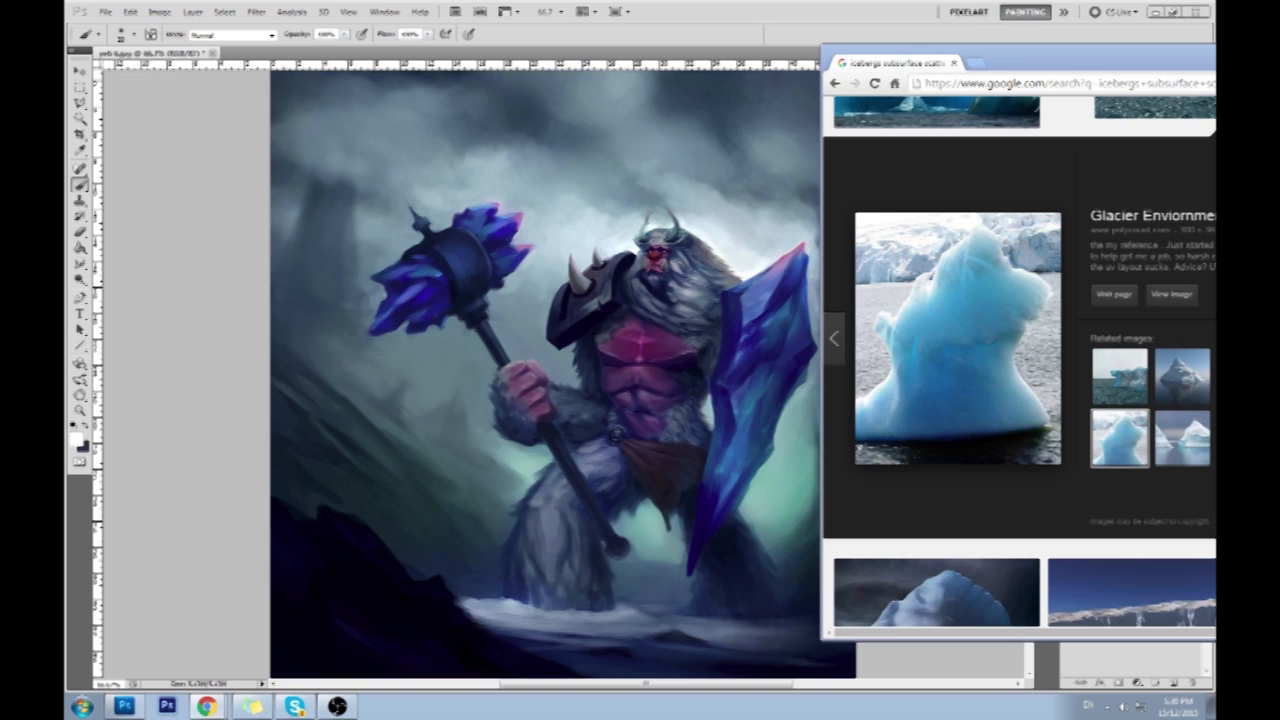
Search Google Images for "subsurface scattering hair" in a new browser tab.
click(974, 62)
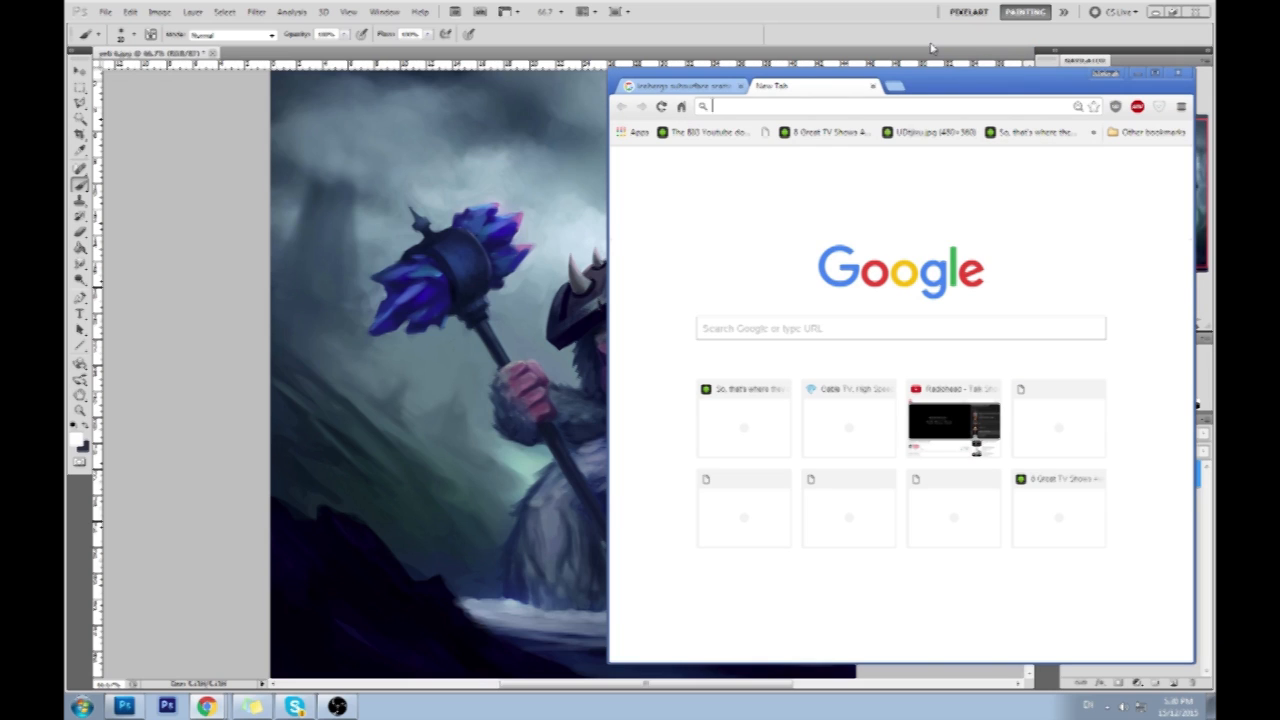
text(subsurface scatterin)
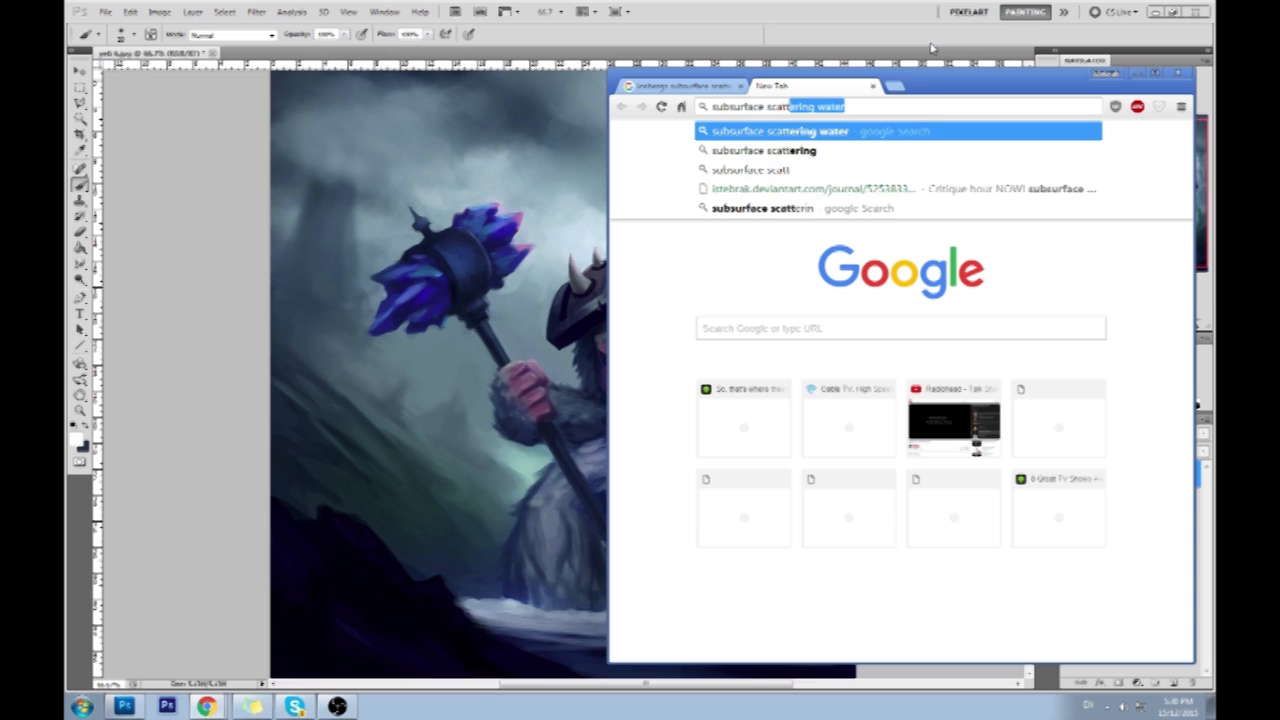
text(g hair)
key(Return)
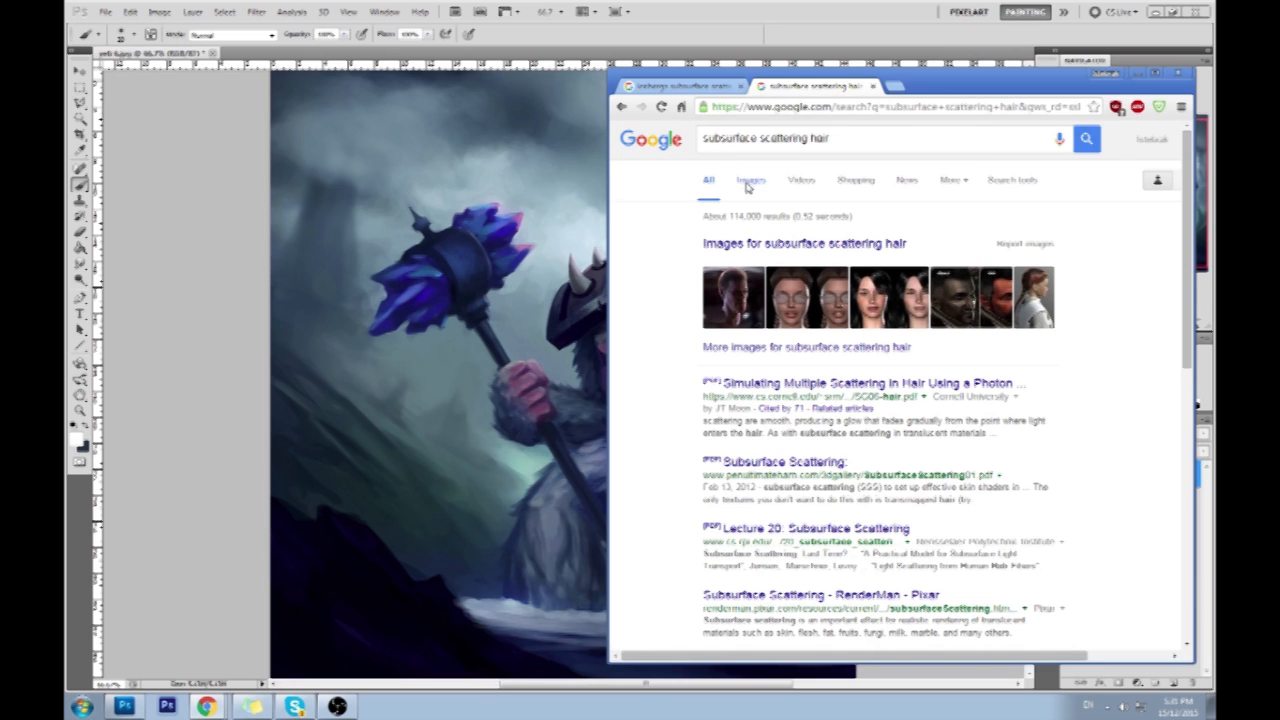
click(750, 180)
Add "photos" to the query text, maximize the browser window and look through the image results for hair references.
click(867, 137)
text(pr)
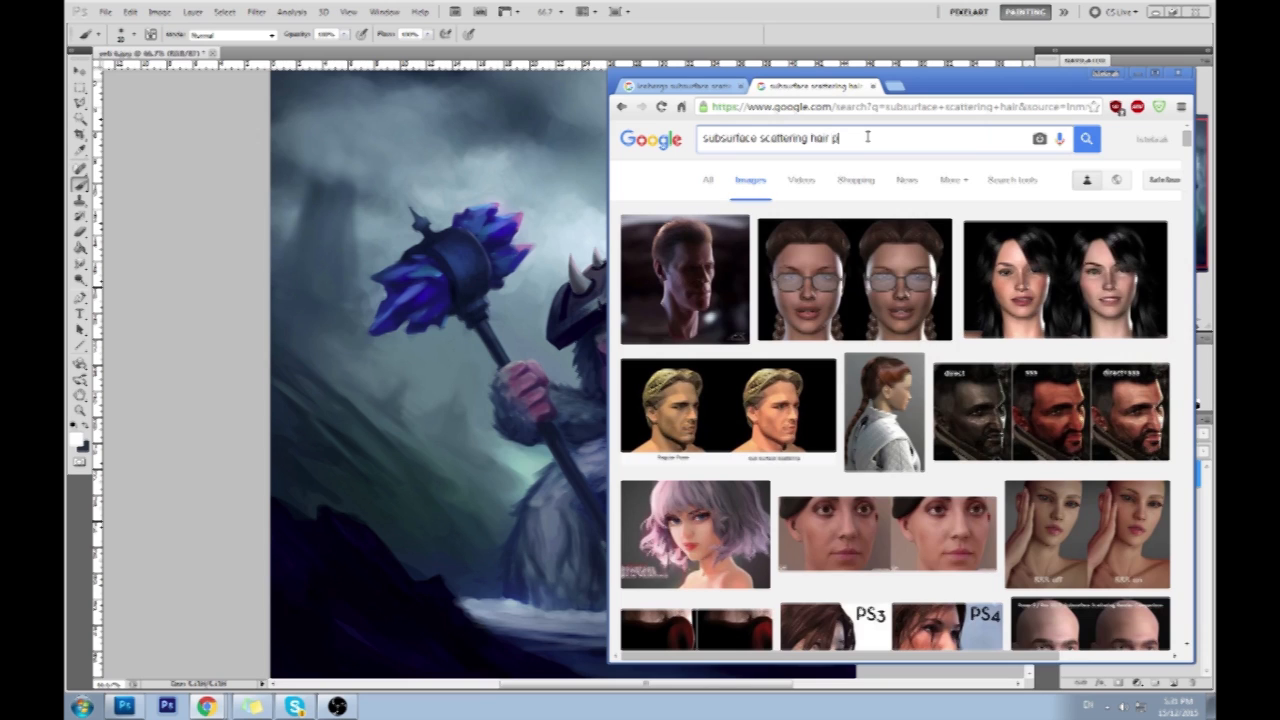
text(otos)
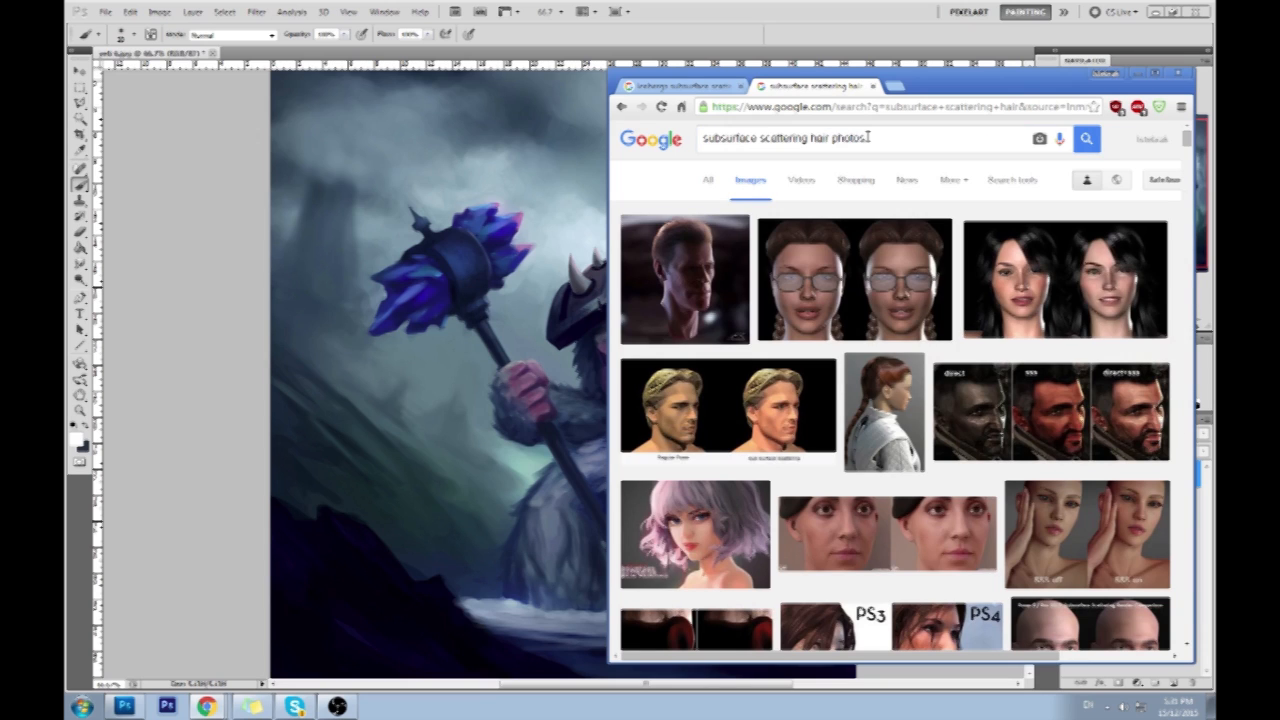
double_click(952, 88)
scroll(706, 420, down, 5)
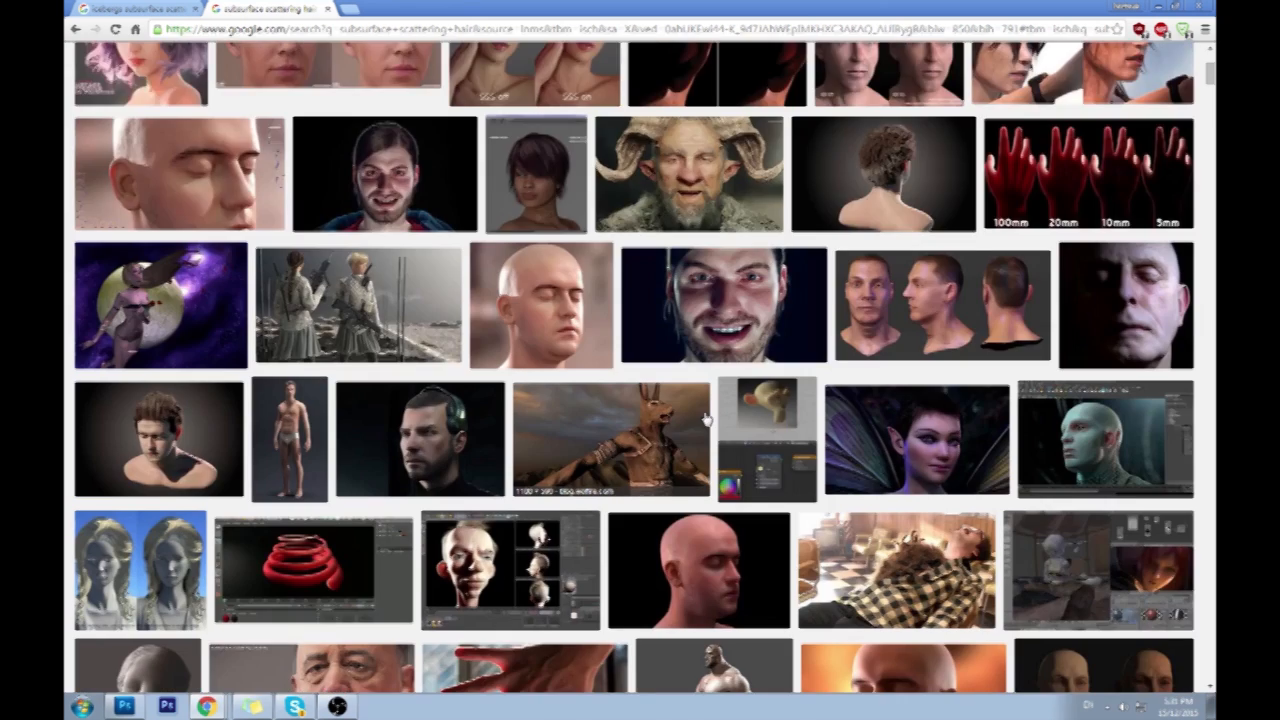
scroll(706, 420, down, 5)
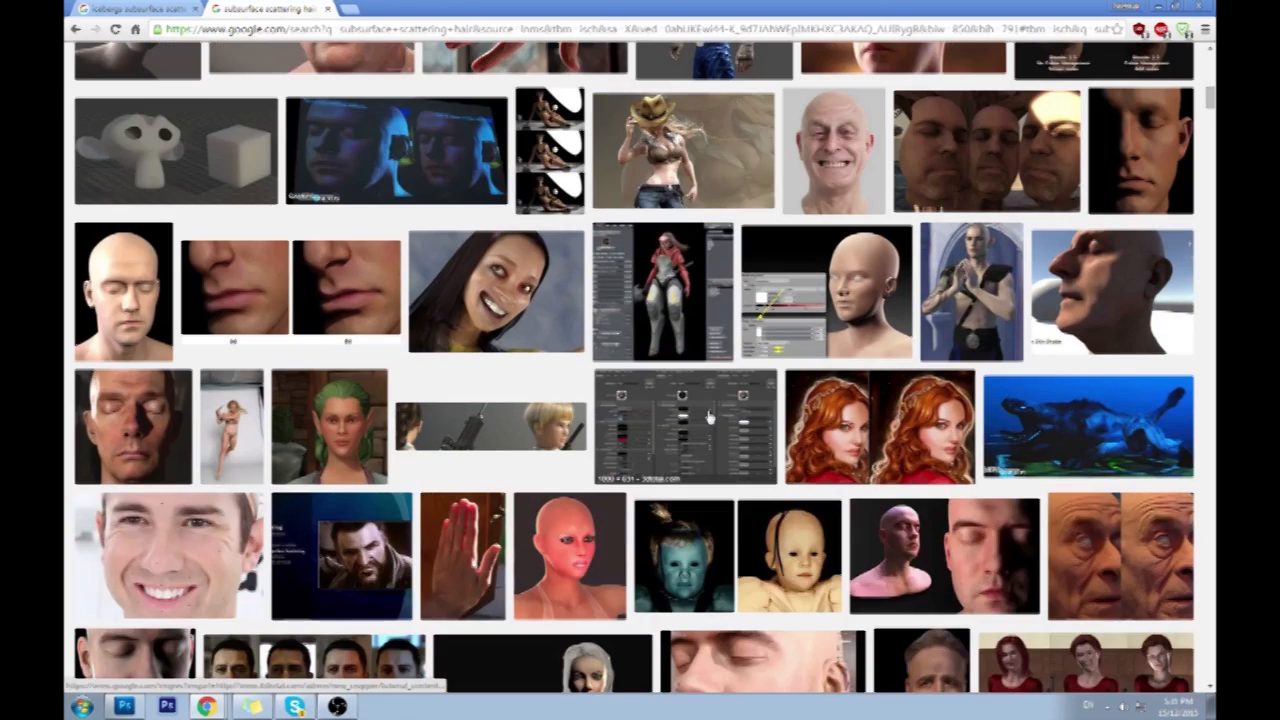
scroll(708, 416, up, 10)
scroll(708, 416, down, 5)
scroll(706, 414, up, 5)
Replace the image search query with "hair in light" and run the search.
drag(265, 61, 157, 61)
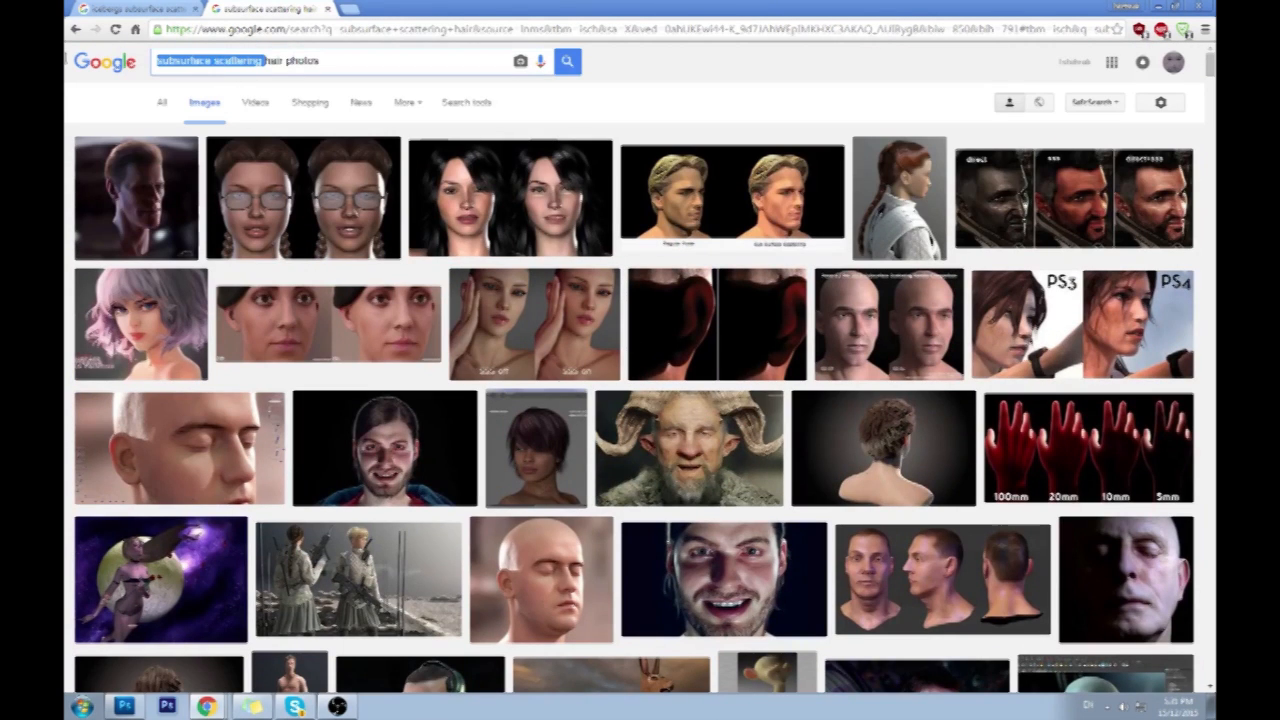
key(ctrl+a)
text(hair in l)
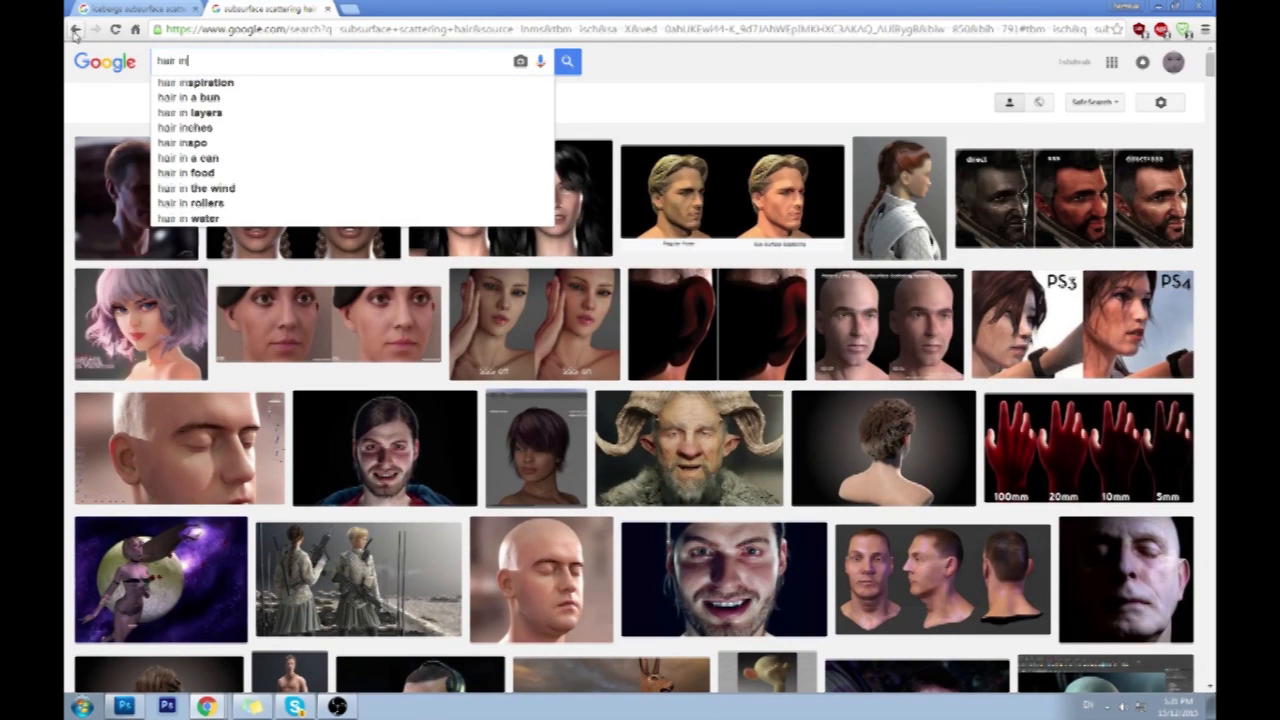
text(ight)
key(Return)
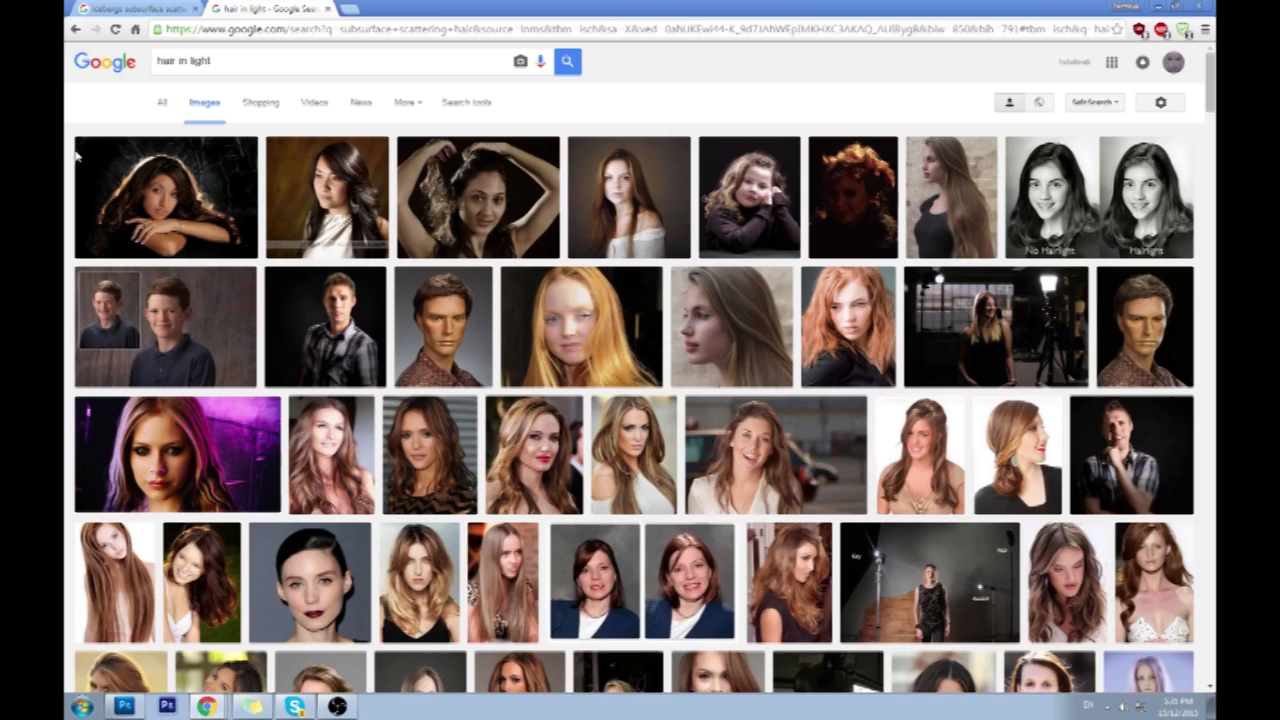
Look through the current image results, then change the search query to "hair in sunlight" and run it.
scroll(739, 421, down, 5)
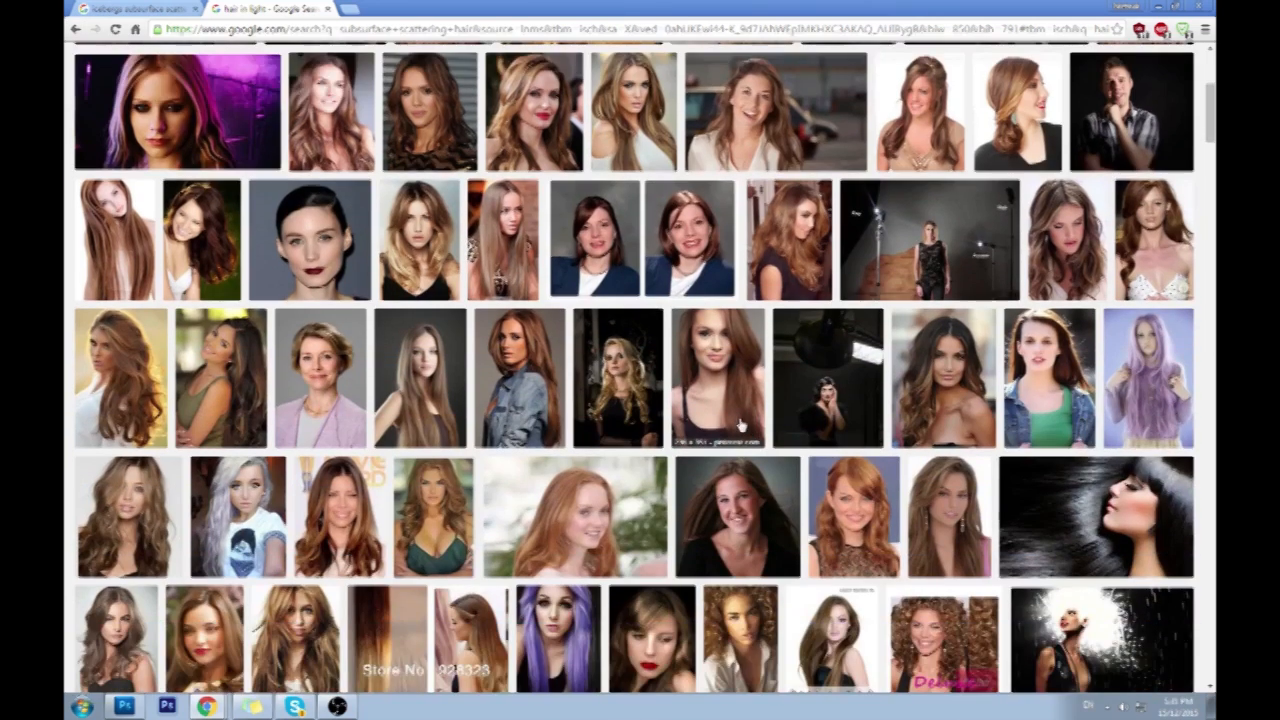
scroll(737, 421, down, 4)
scroll(737, 421, up, 10)
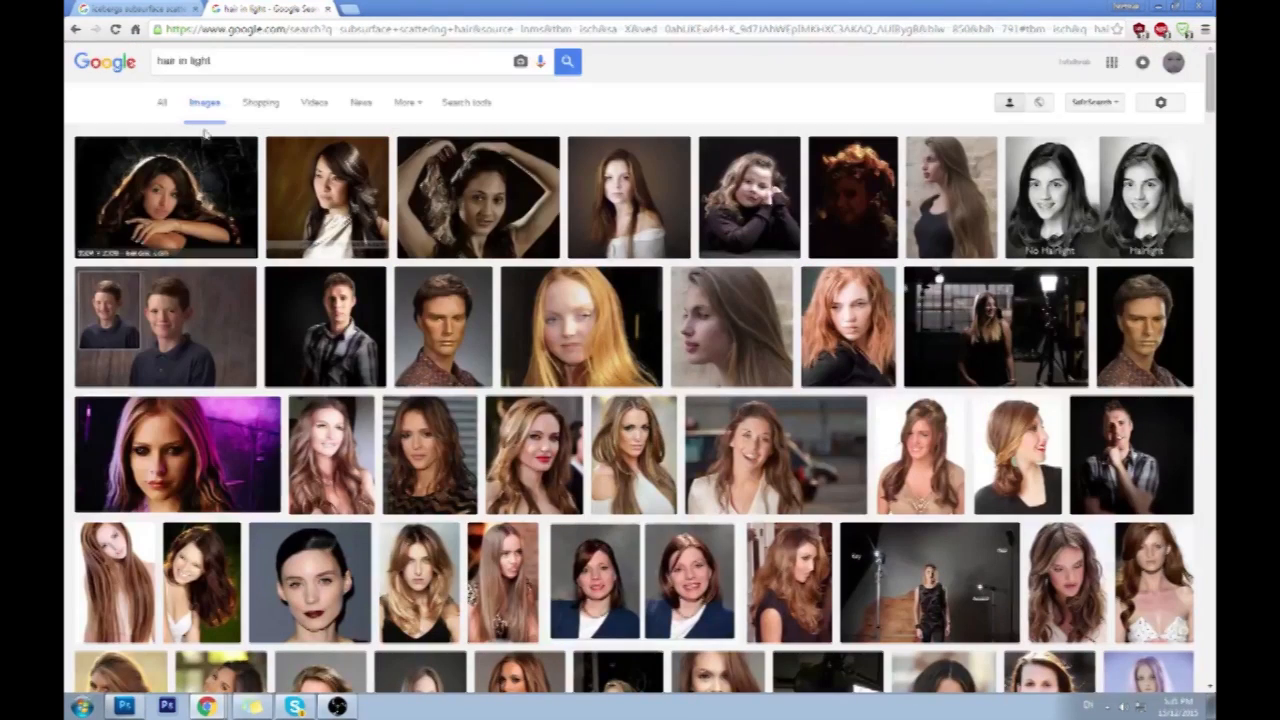
click(188, 62)
text(sun)
key(Return)
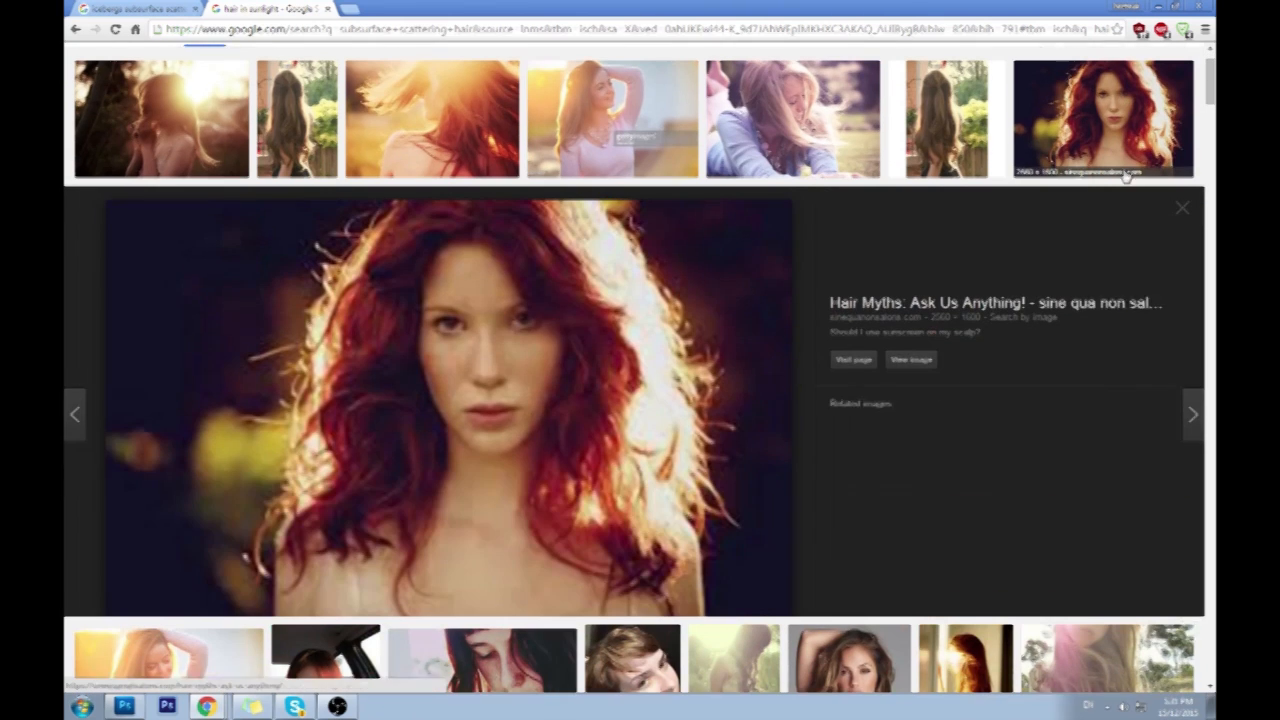
Preview the backlit red-haired portraits and a long-hair photo, then browse further sunlit hair references.
click(1124, 178)
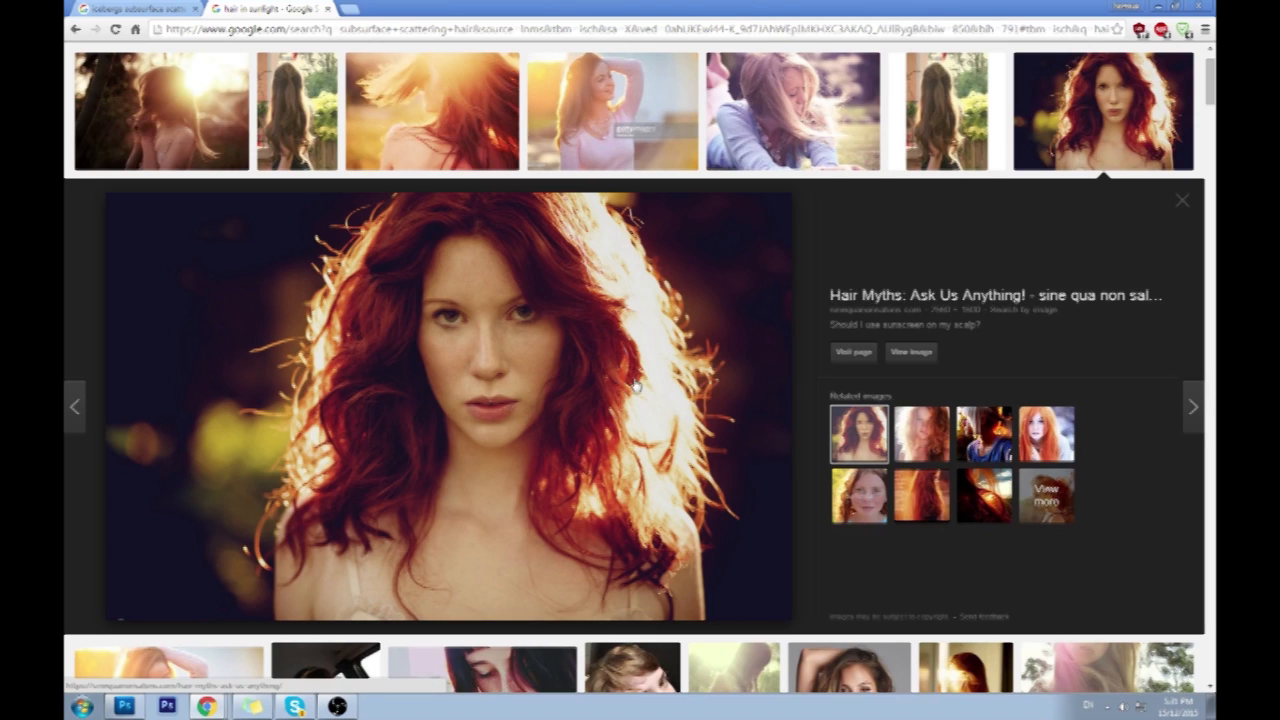
click(911, 440)
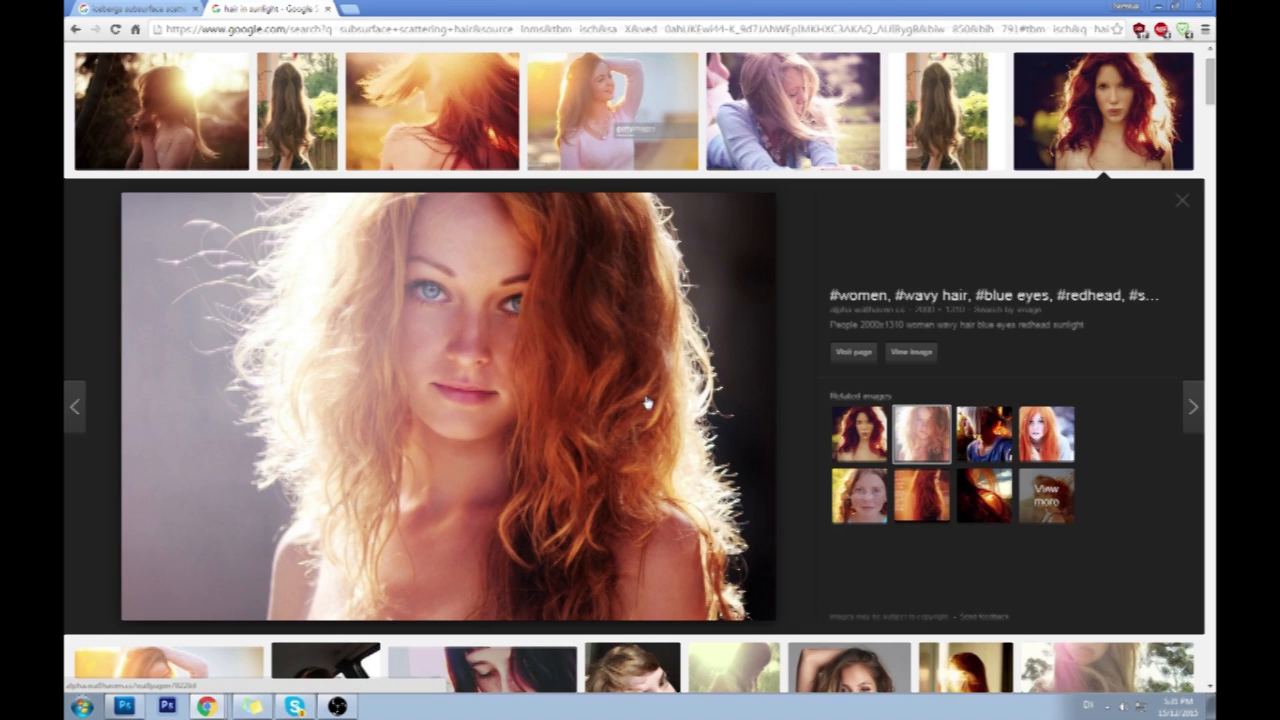
click(948, 112)
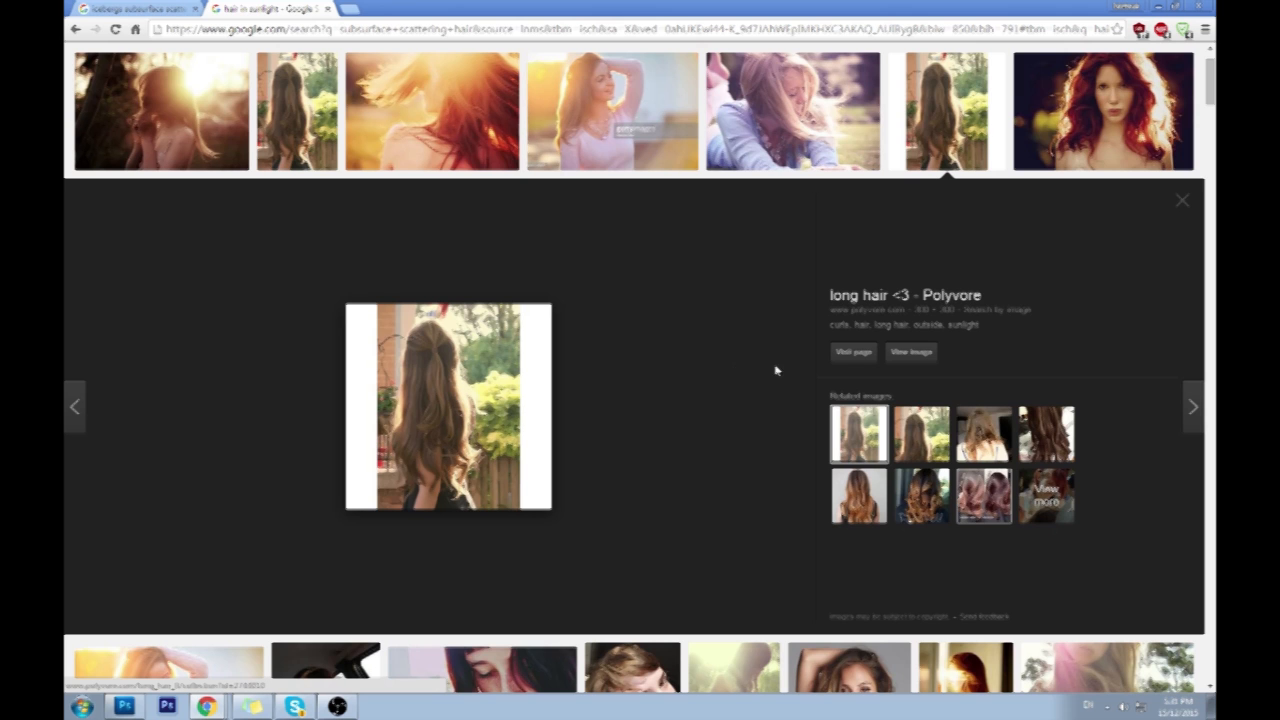
scroll(716, 376, down, 3)
scroll(710, 368, down, 2)
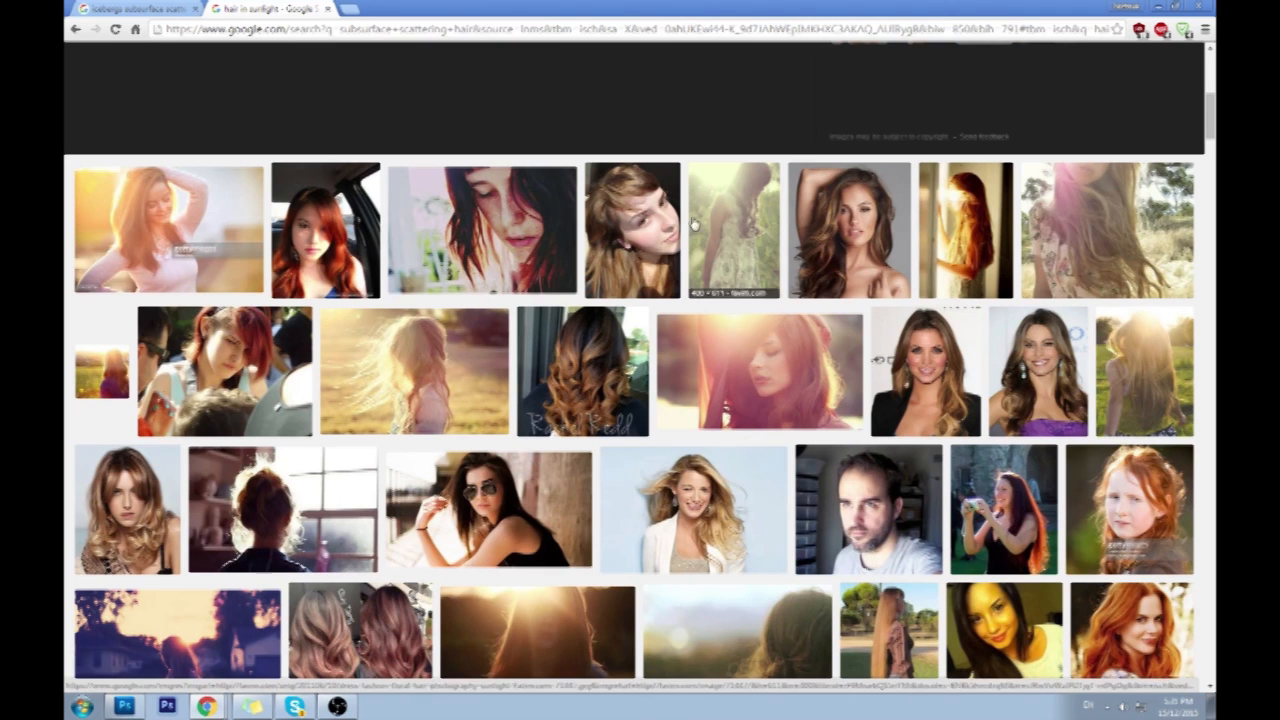
Shrink the browser window, close the hair search tab and return to the yeti painting in Photoshop.
drag(659, 8, 640, 128)
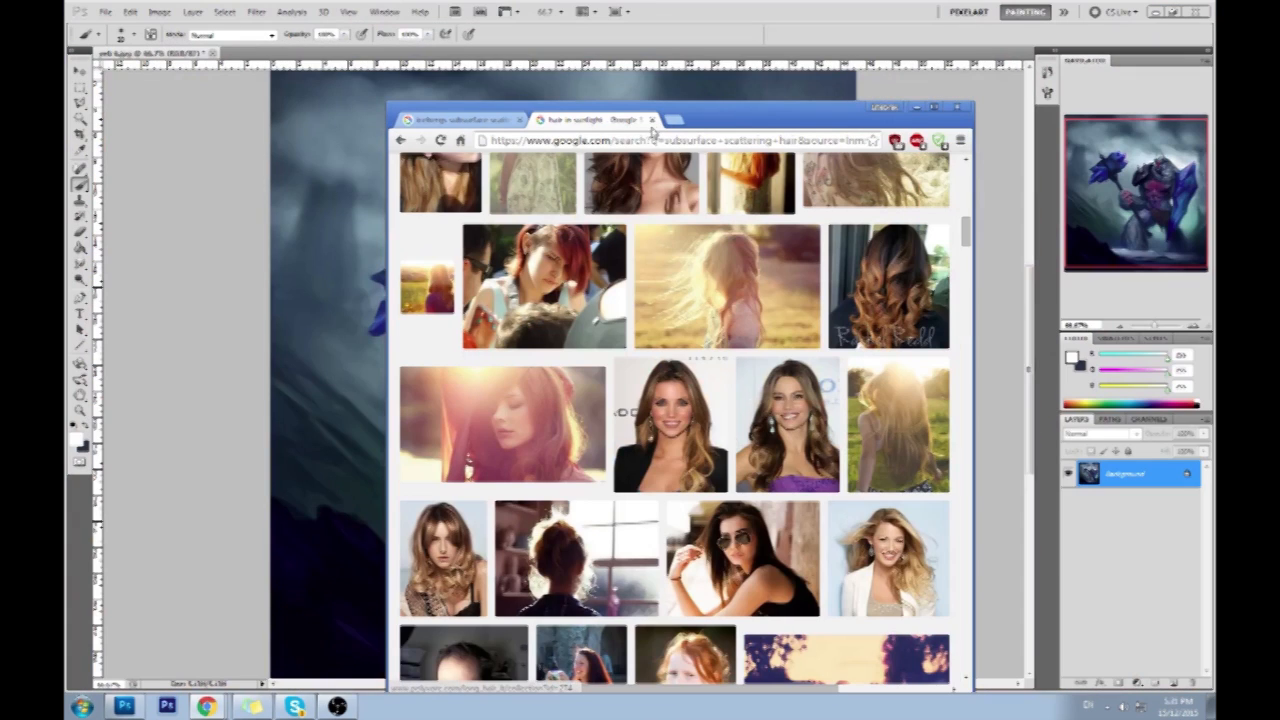
click(653, 119)
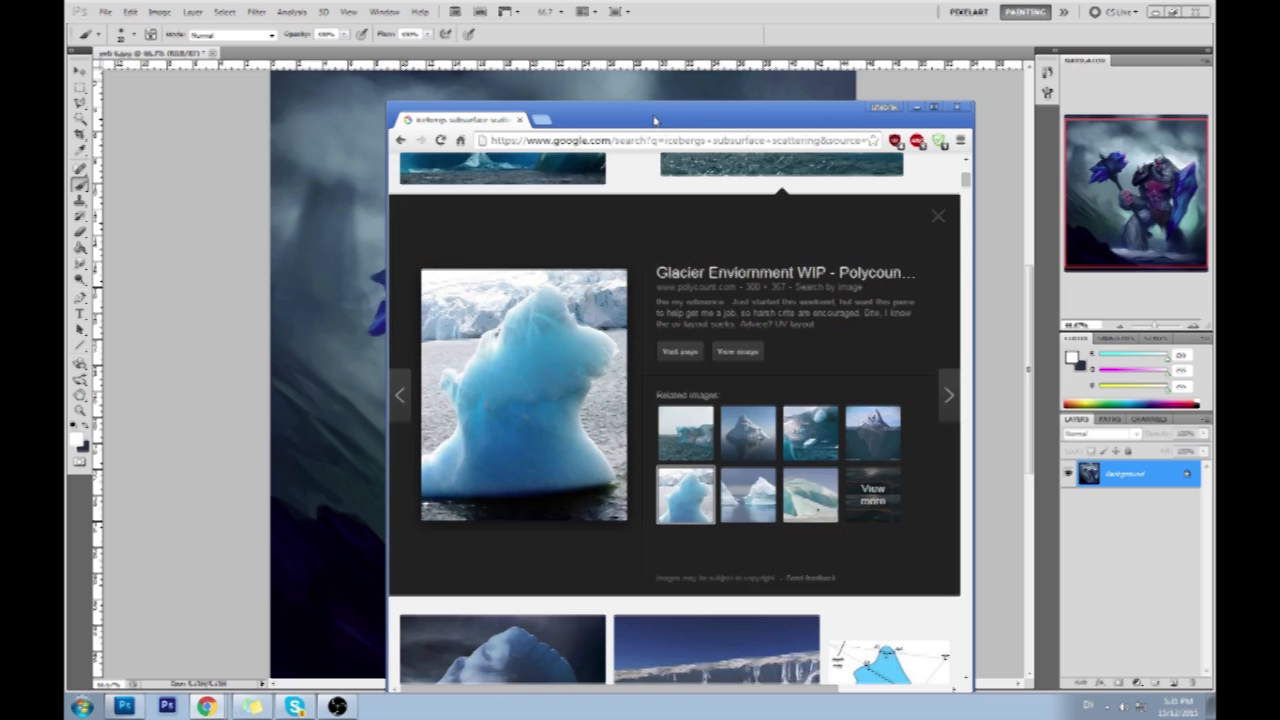
click(925, 90)
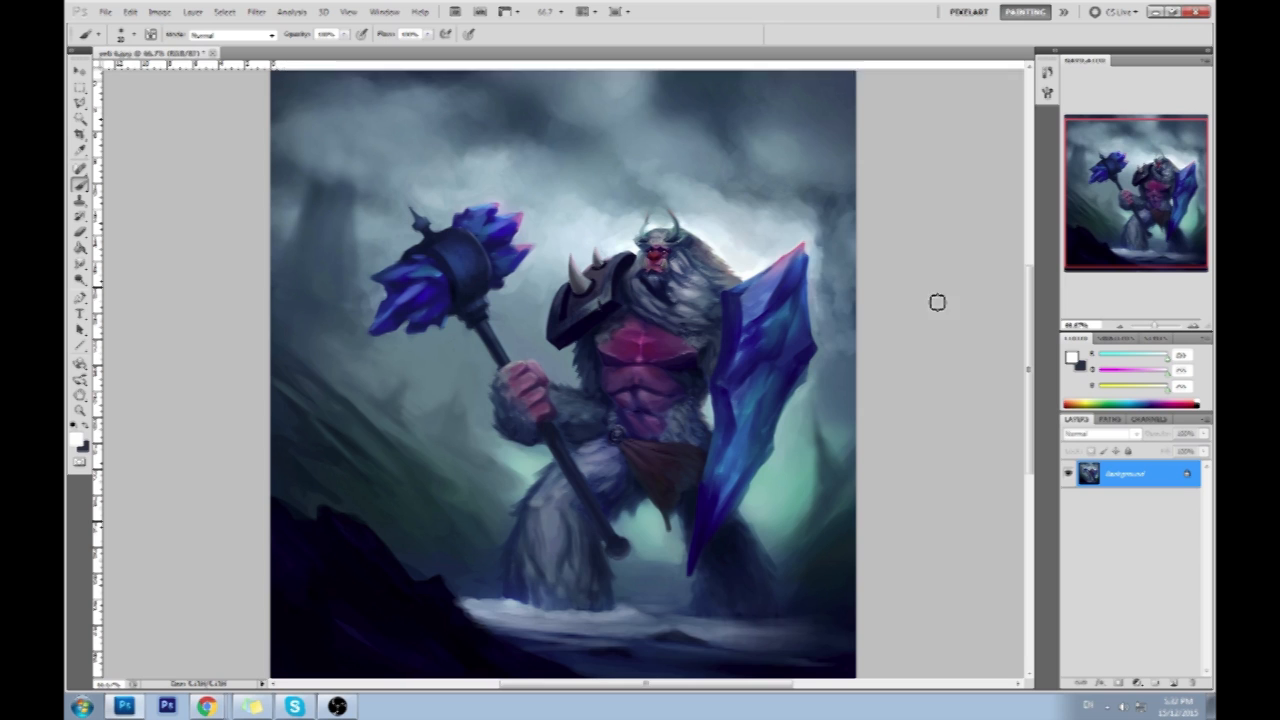
key(ctrl+plus)
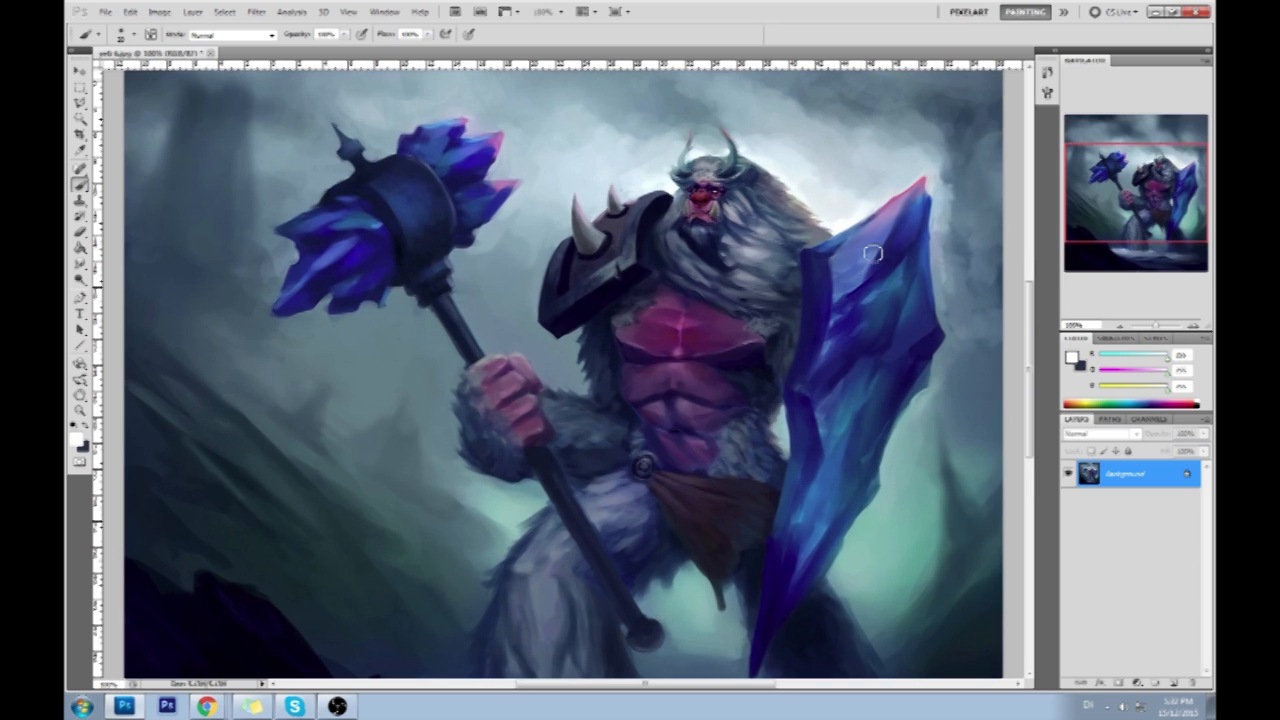
key(ctrl+minus)
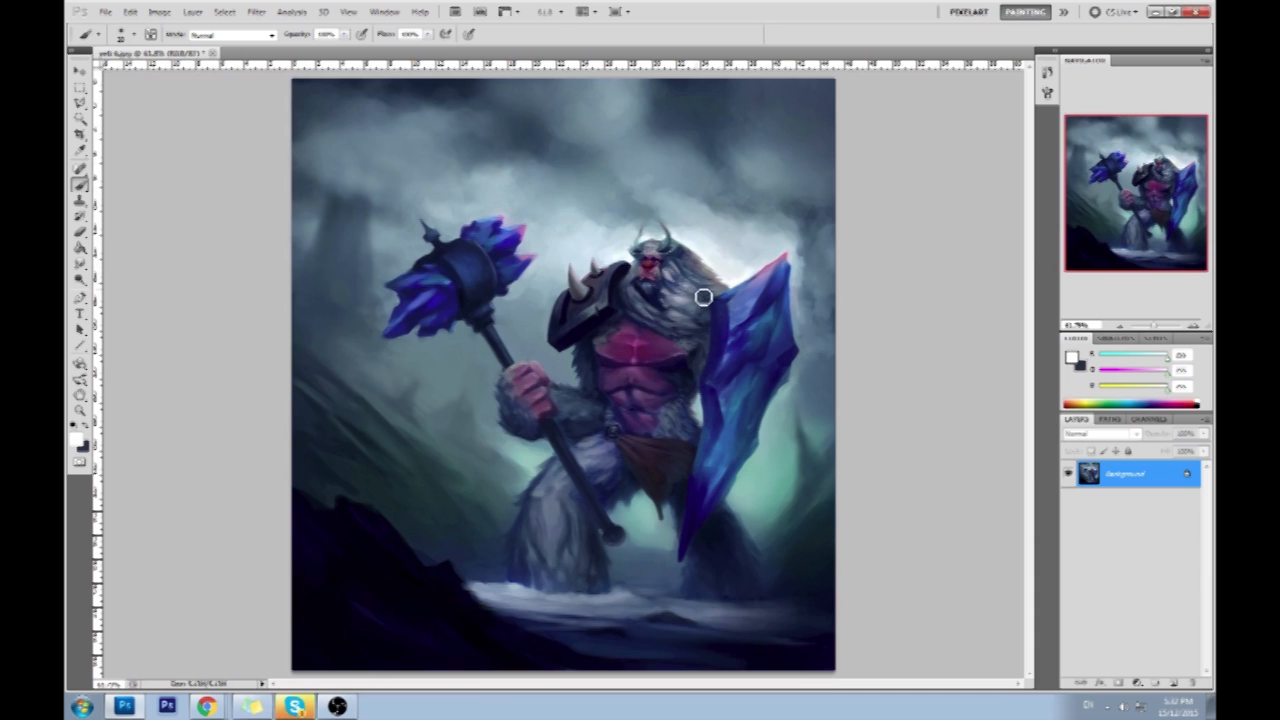
Choose a different brush preset from near the end of the brush library for the Brush tool.
key(m)
key(b)
right_click(697, 251)
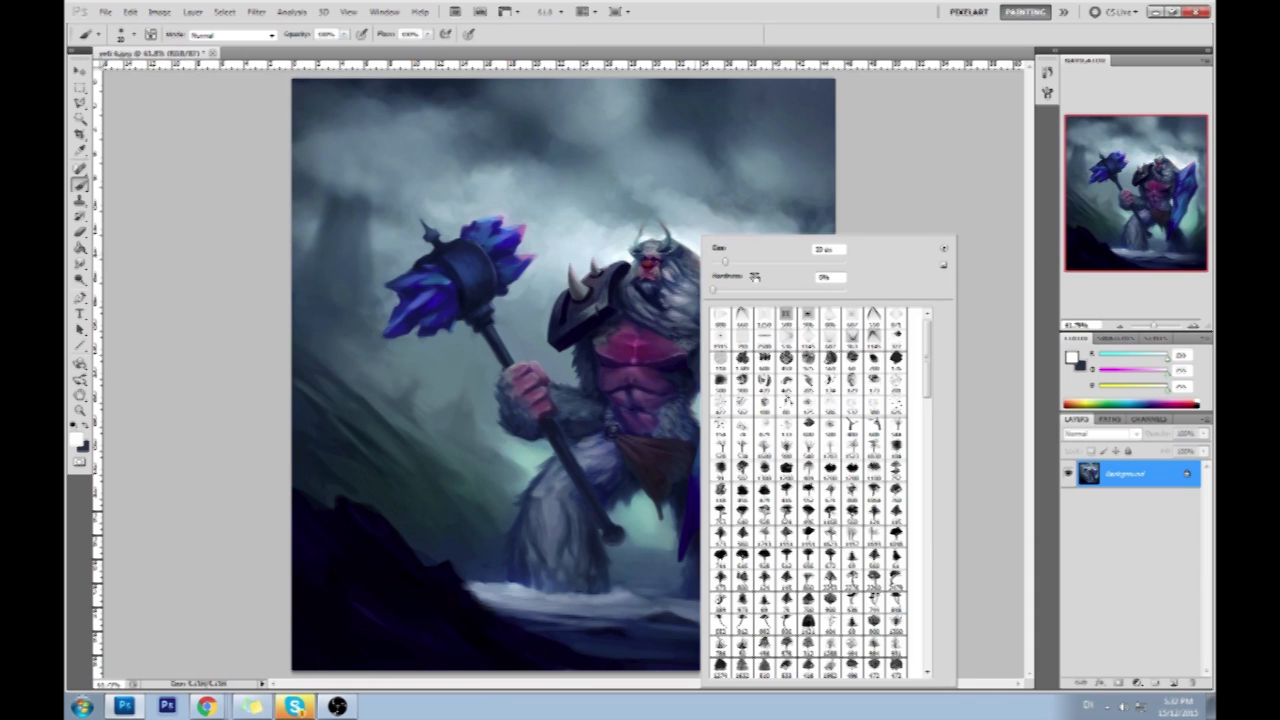
drag(931, 347, 931, 610)
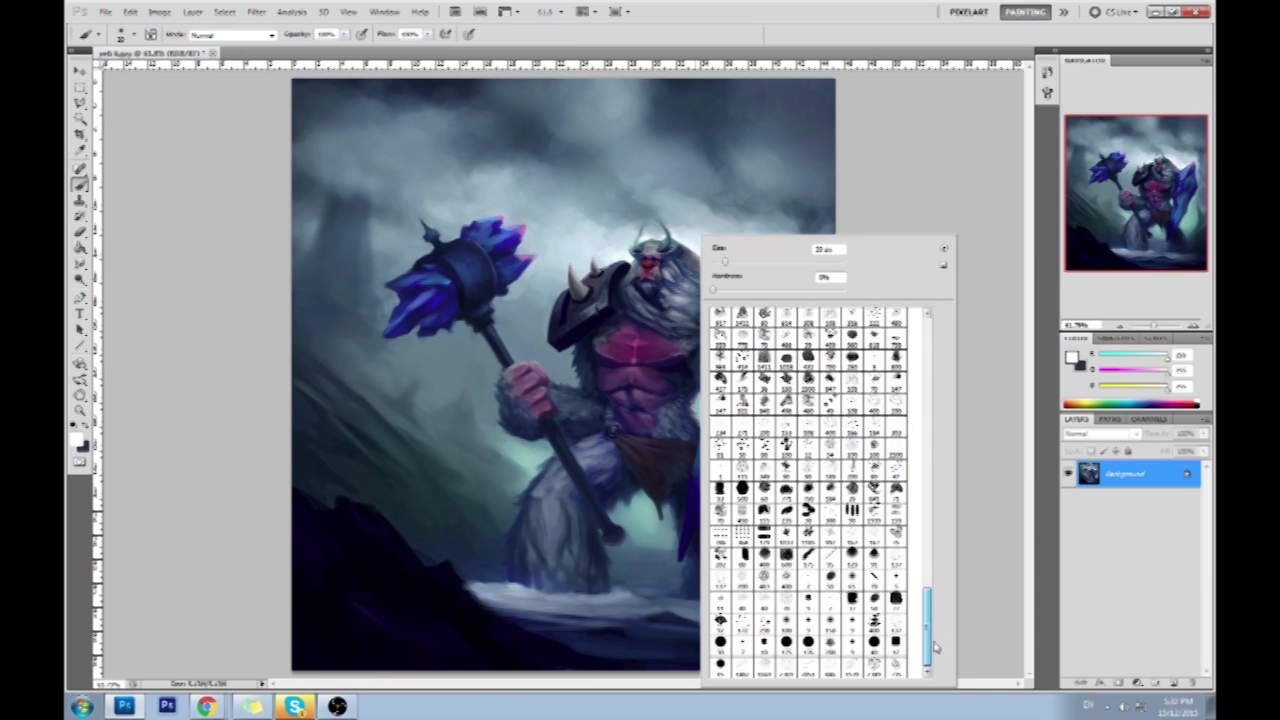
click(852, 578)
click(979, 306)
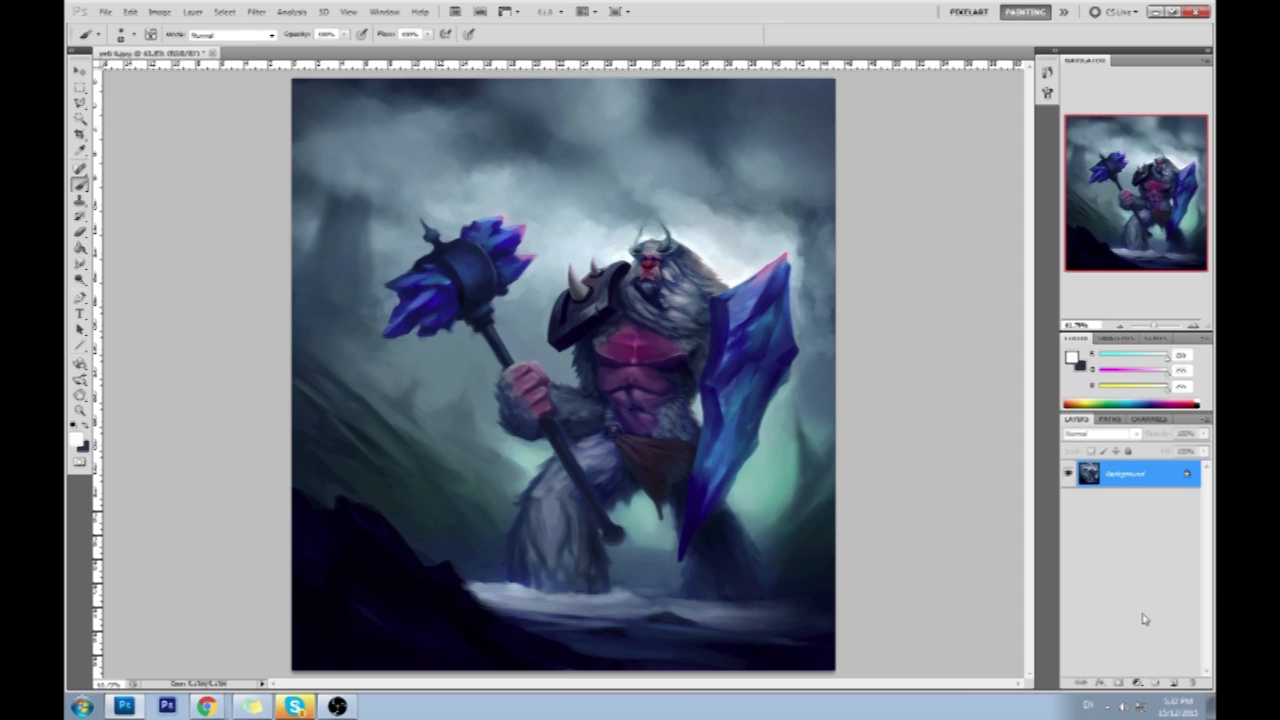
Switch to the Burn tool and reduce its brush size.
drag(82, 279, 118, 296)
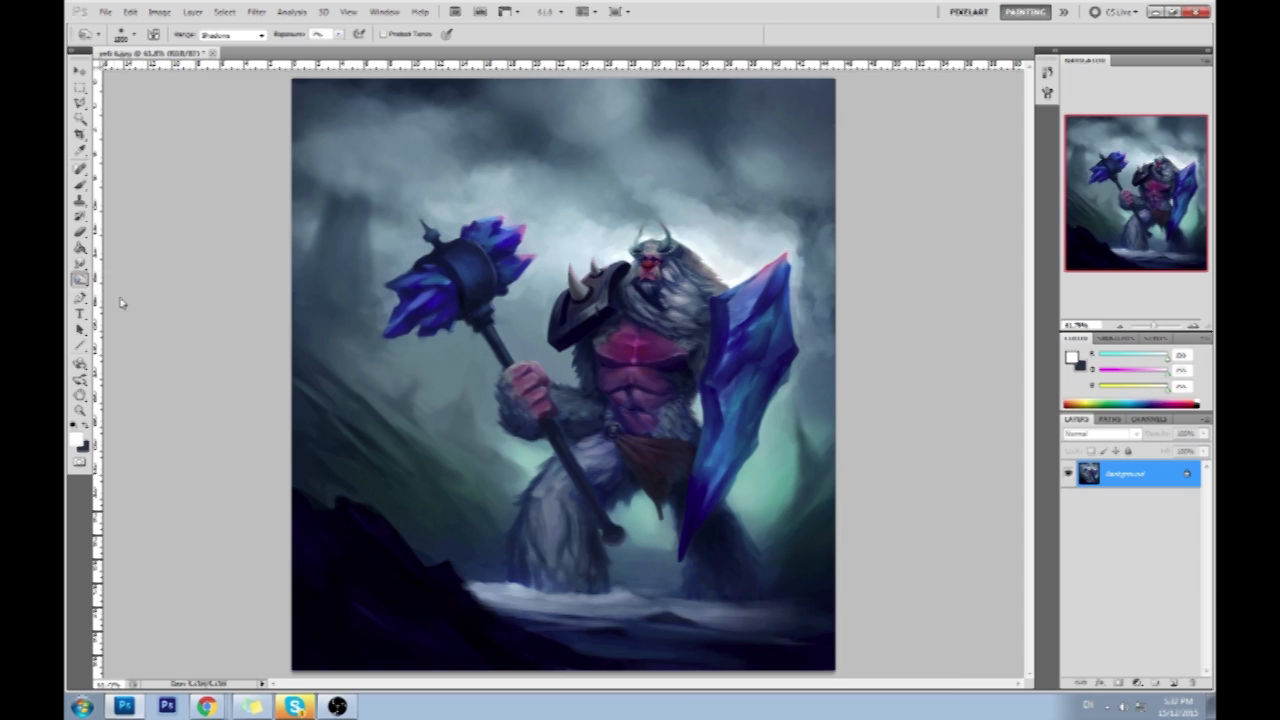
key(bracketleft)
key(bracketleft)
key(bracketleft)
key(bracketleft)
key(bracketleft)
key(bracketleft)
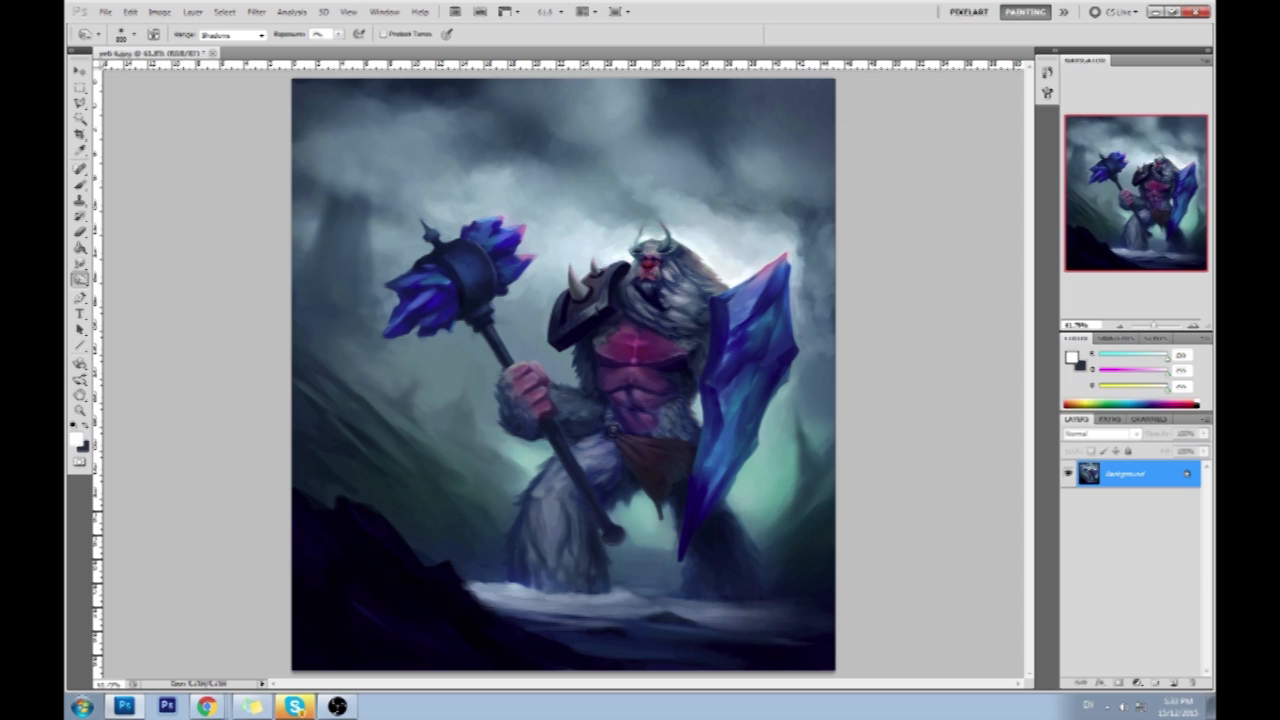
Revert the painting to its opening snapshot and darken the yeti's torso using the Burn tool with its range set to Midtones.
click(233, 34)
click(215, 52)
click(1047, 72)
click(980, 88)
click(660, 380)
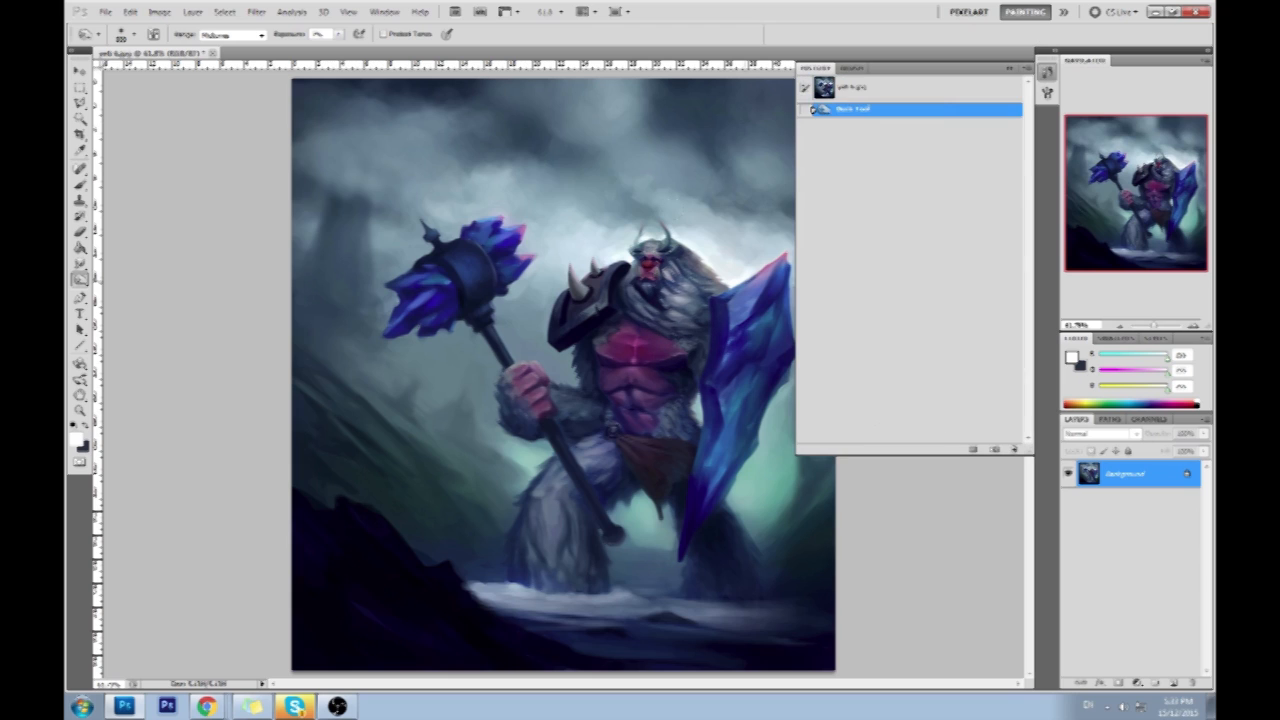
click(1007, 68)
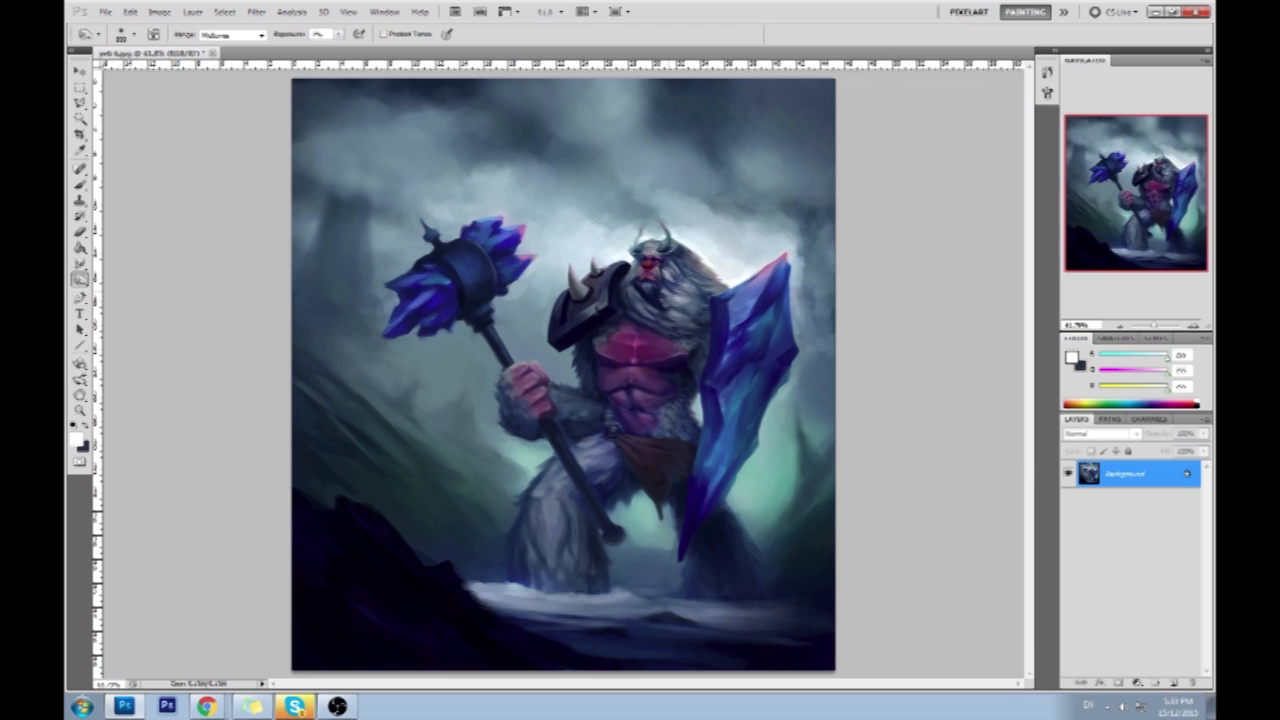
key([)
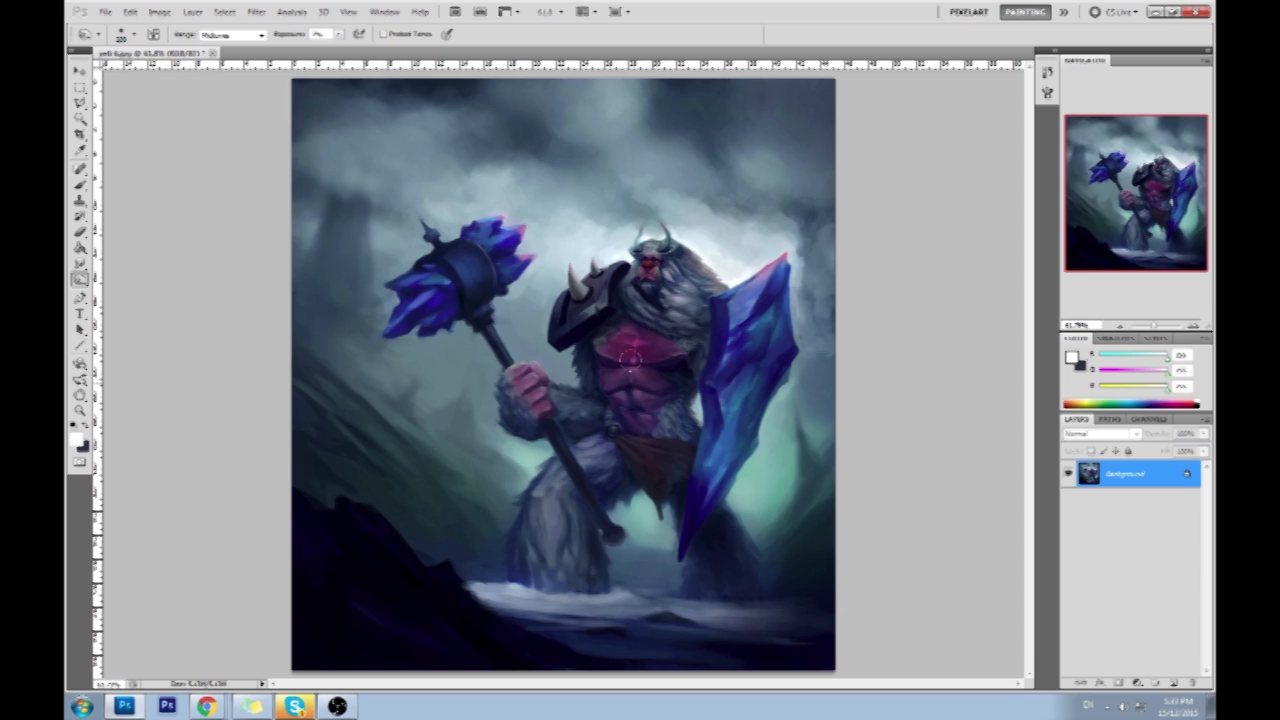
Sample a dark blue near the yeti's hip, set the brush opacity to 40% and paint shading over the thigh and leg.
key(b)
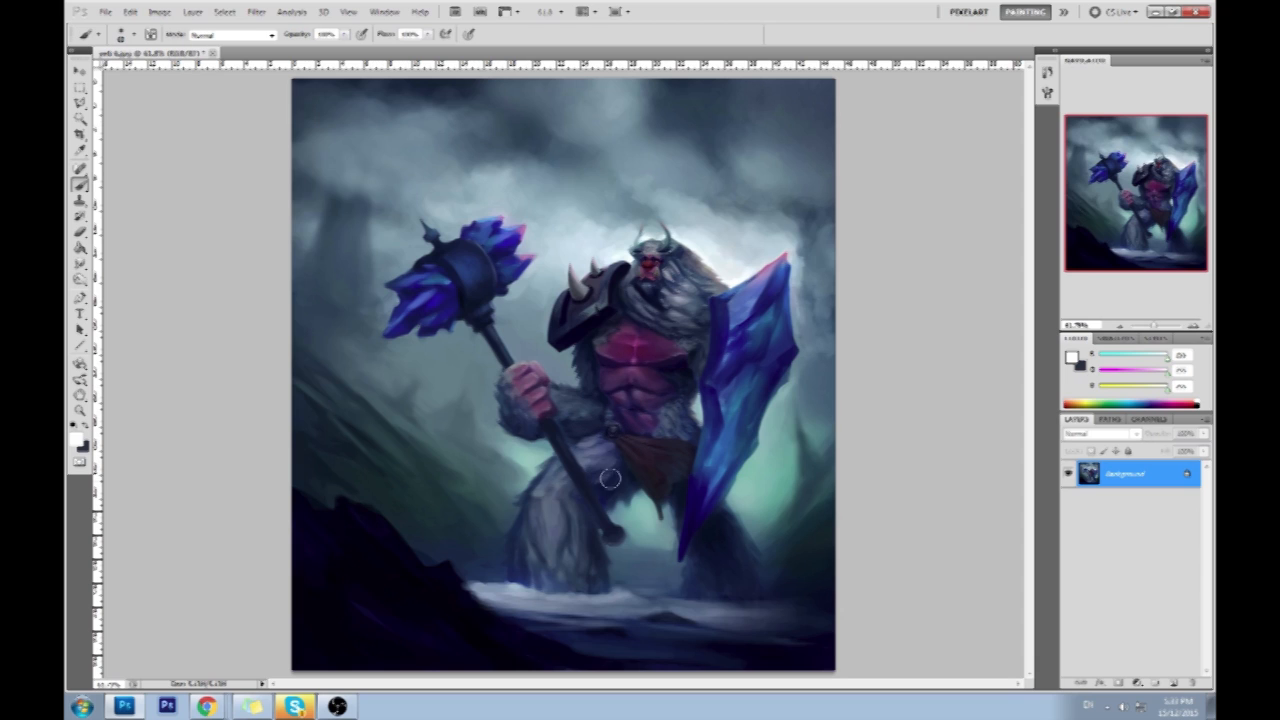
alt+click(616, 468)
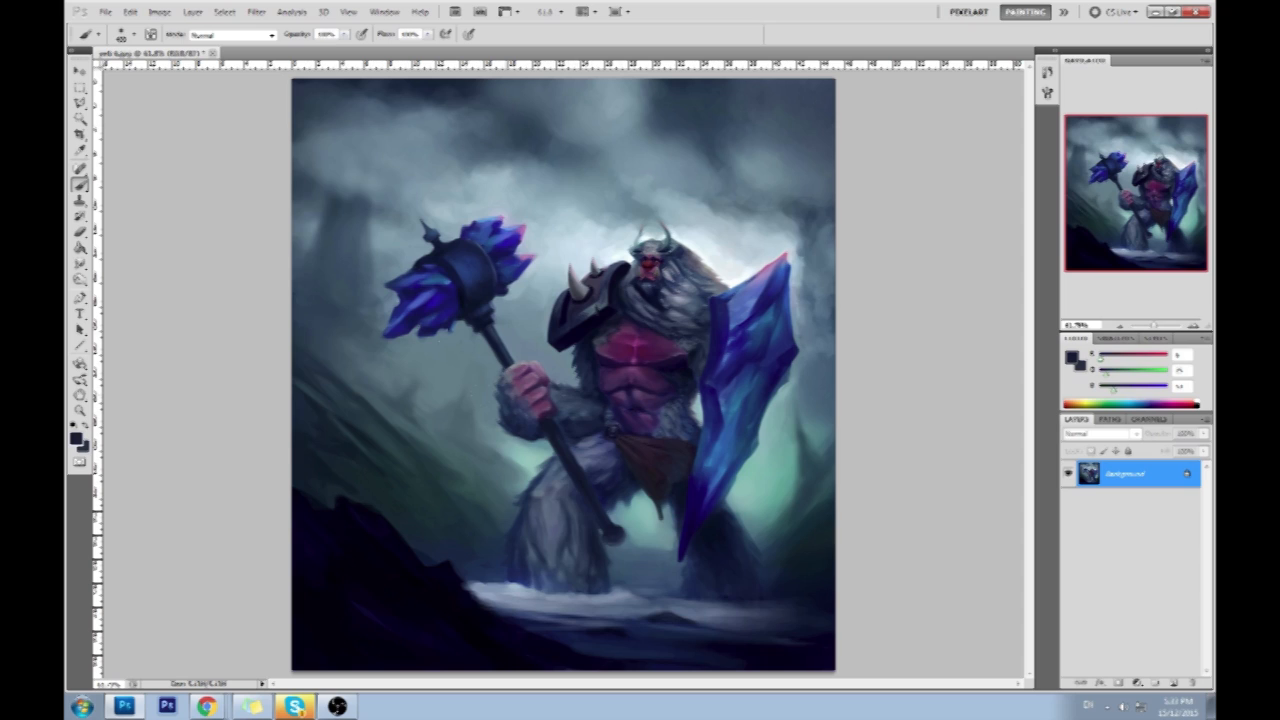
drag(345, 34, 302, 50)
mouse_move(602, 448)
mouse_down()
mouse_move(557, 512)
mouse_move(559, 562)
mouse_up()
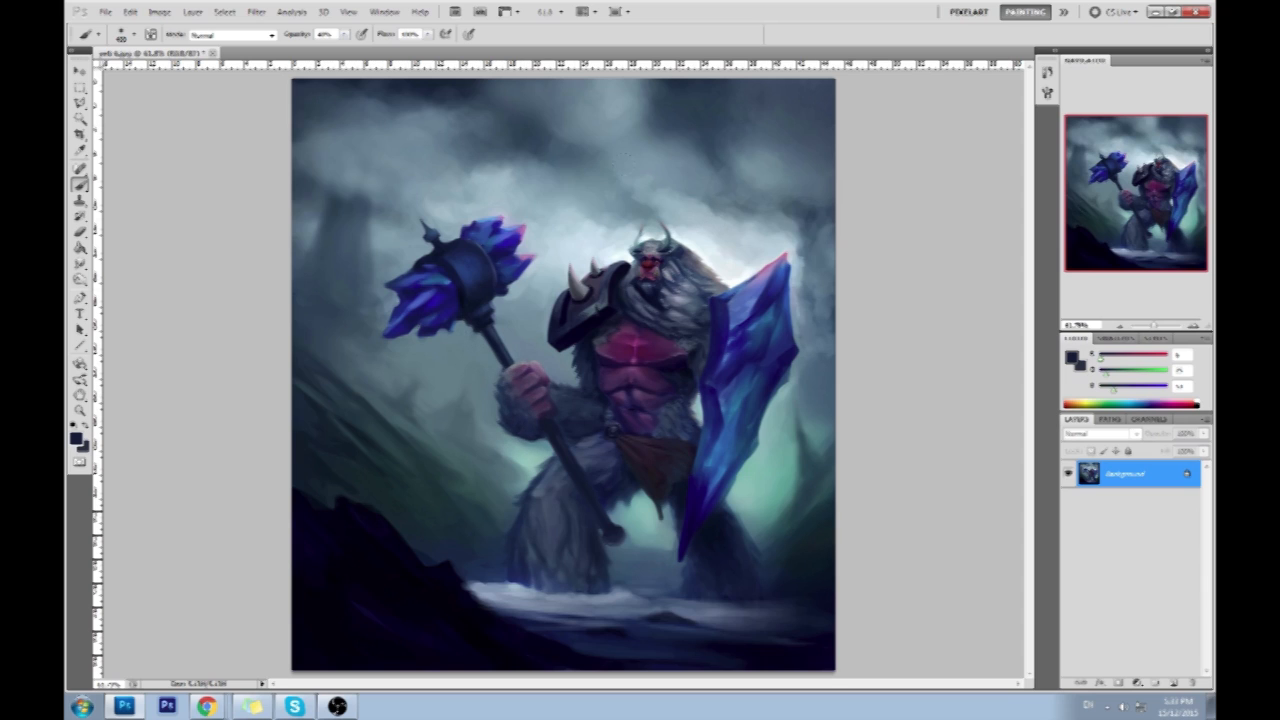
Revert the painting to its opening snapshot and brush dark shading from the beard down to the hips.
click(1047, 72)
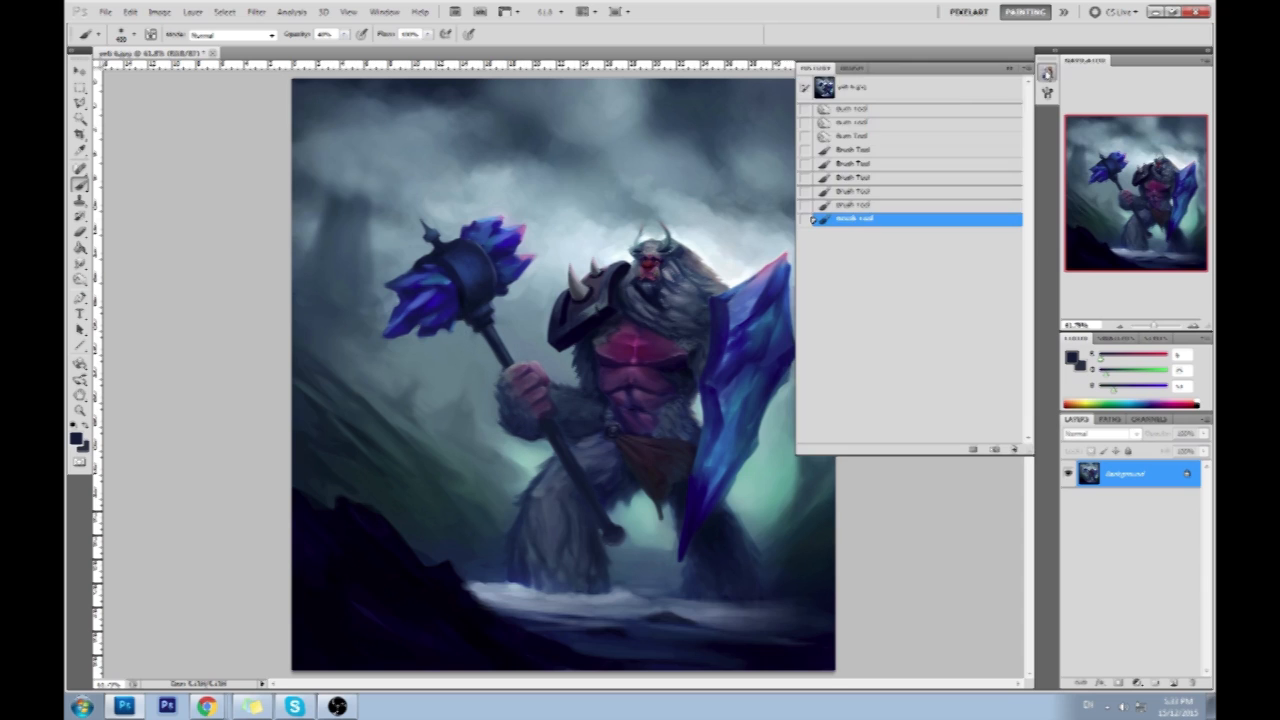
click(897, 88)
mouse_move(674, 290)
mouse_down()
mouse_move(660, 300)
mouse_move(674, 348)
mouse_move(610, 440)
mouse_up()
click(1005, 70)
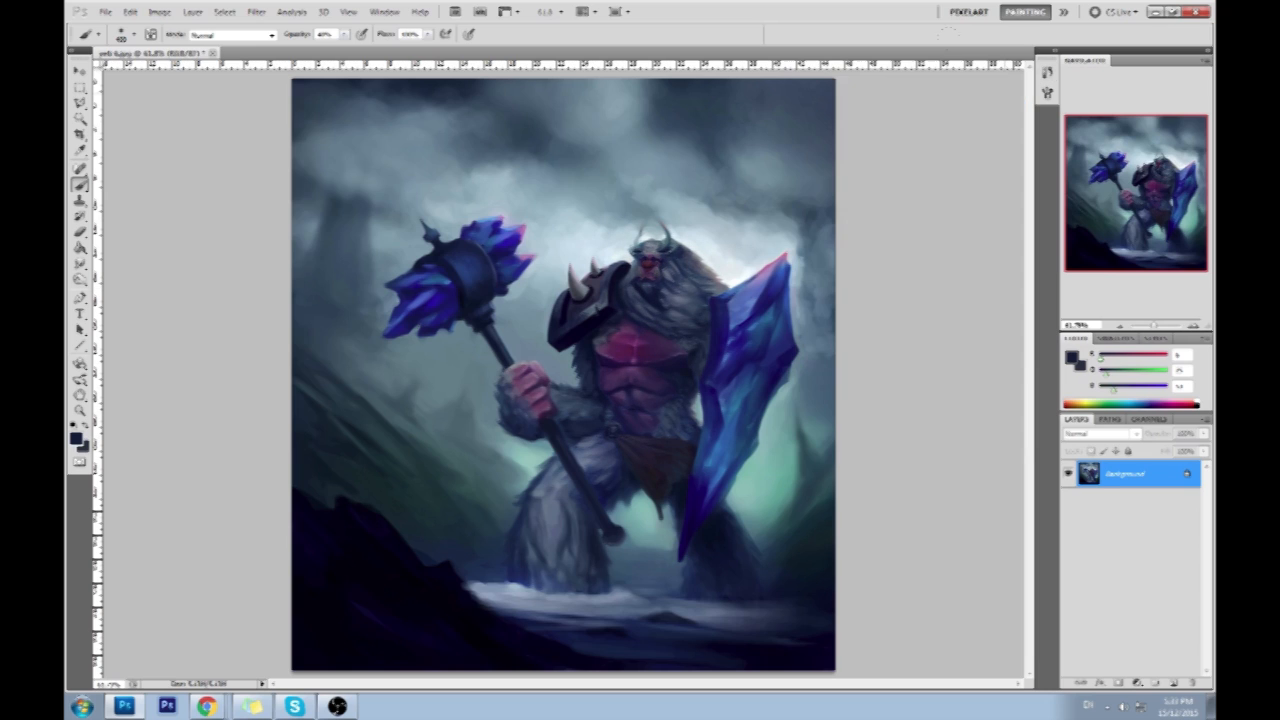
Revert the painting to its opening snapshot and add a new layer above the background.
click(1173, 684)
key(ctrl+e)
click(1047, 72)
click(964, 92)
double_click(974, 540)
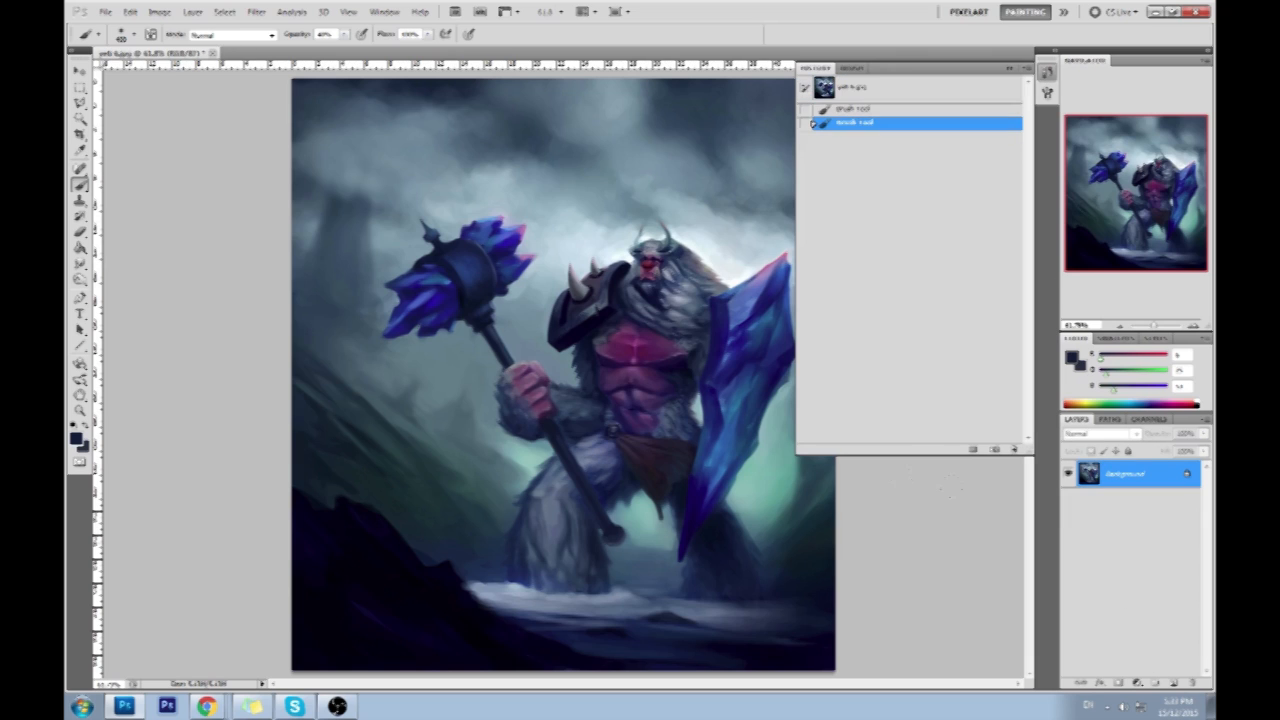
click(1172, 683)
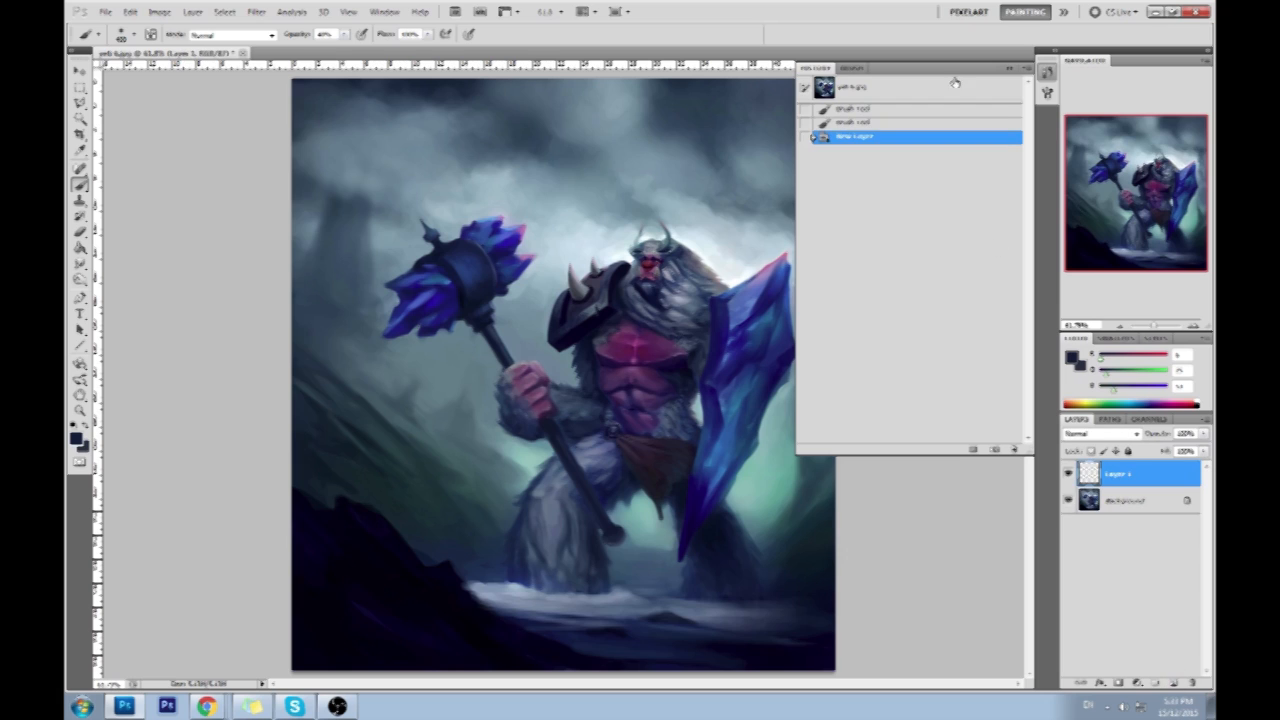
click(1008, 68)
Paint dark blue shading on the new layer over the yeti's fur, gripping arm, legs and the snowy ground.
mouse_move(640, 250)
mouse_down()
mouse_move(690, 310)
mouse_move(688, 350)
mouse_move(595, 452)
mouse_move(552, 560)
mouse_move(560, 594)
mouse_up()
mouse_move(576, 384)
mouse_down()
mouse_move(568, 408)
mouse_move(520, 418)
mouse_up()
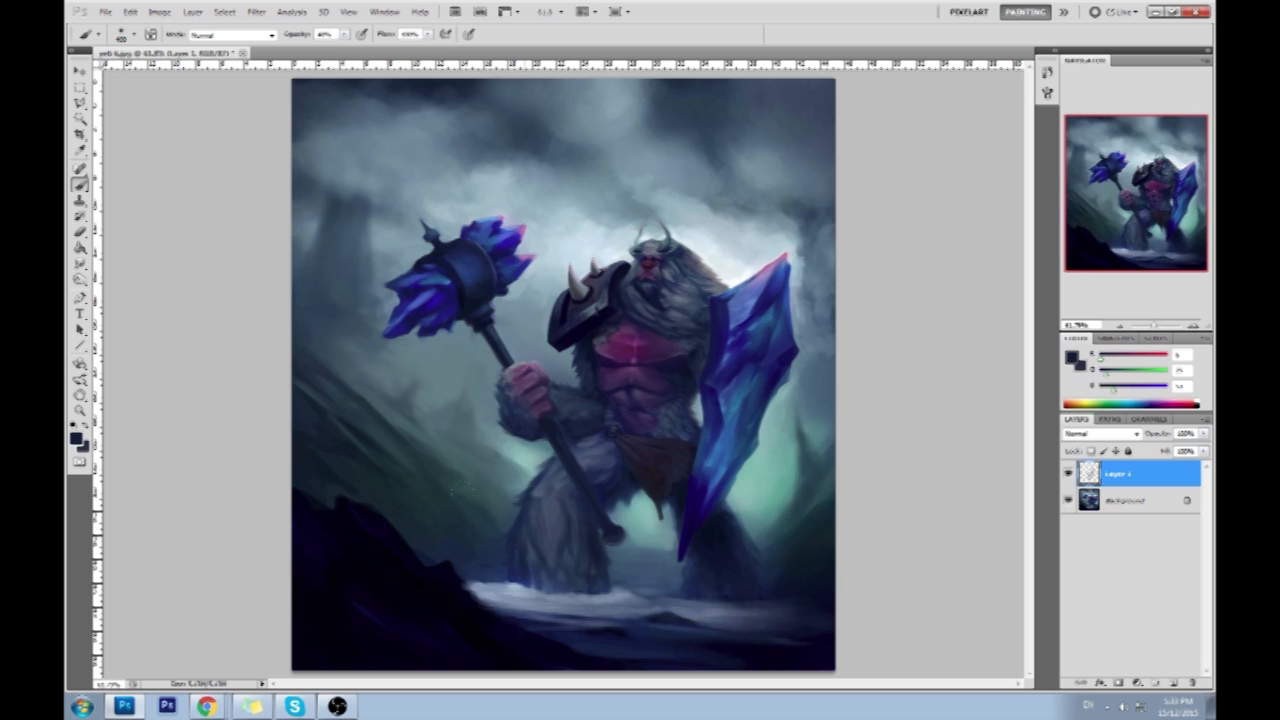
mouse_move(474, 592)
mouse_down()
mouse_move(624, 606)
mouse_move(608, 604)
mouse_up()
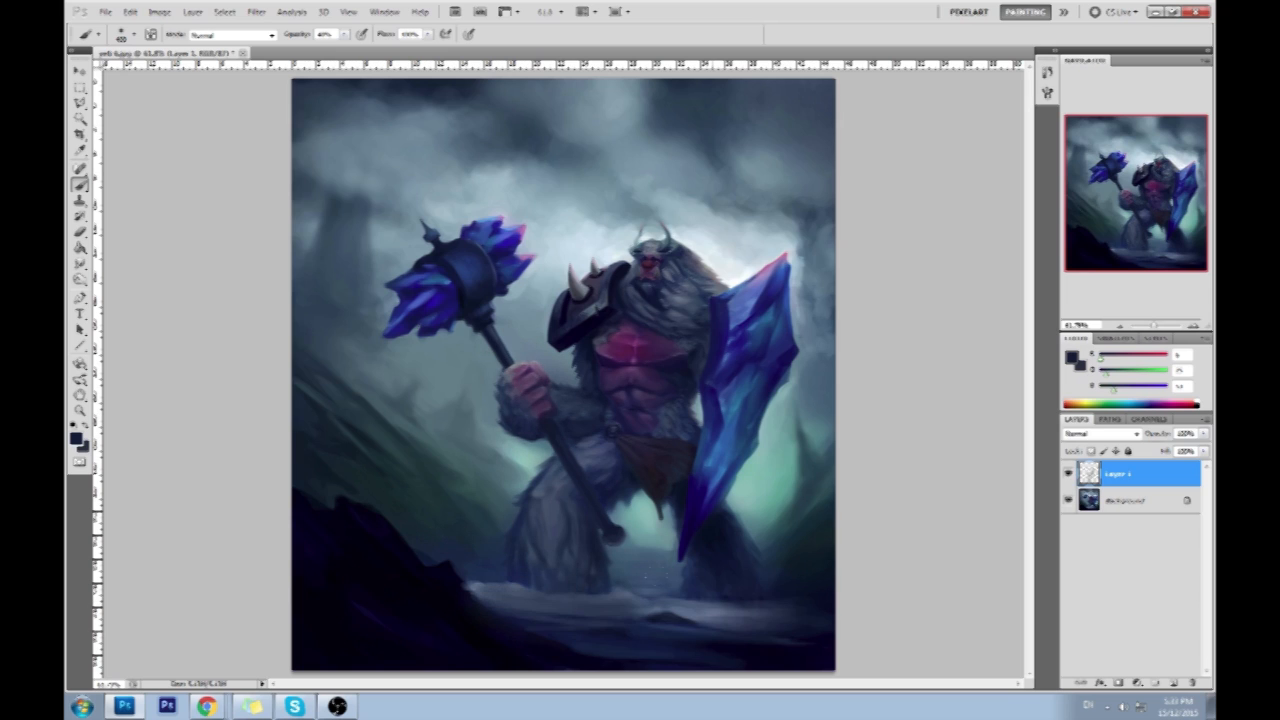
mouse_move(466, 588)
mouse_down()
mouse_move(730, 618)
mouse_move(790, 640)
mouse_up()
Try two more dark strokes over the snow by the yeti's leg and foreground rock, undoing each one.
drag(556, 598, 430, 632)
key(ctrl+z)
drag(540, 596, 350, 642)
key(ctrl+z)
Sample the near-black of the foreground rock and lower the brush opacity for darkening the snow.
alt+click(456, 622)
drag(556, 592, 484, 590)
key(ctrl+z)
drag(344, 34, 324, 48)
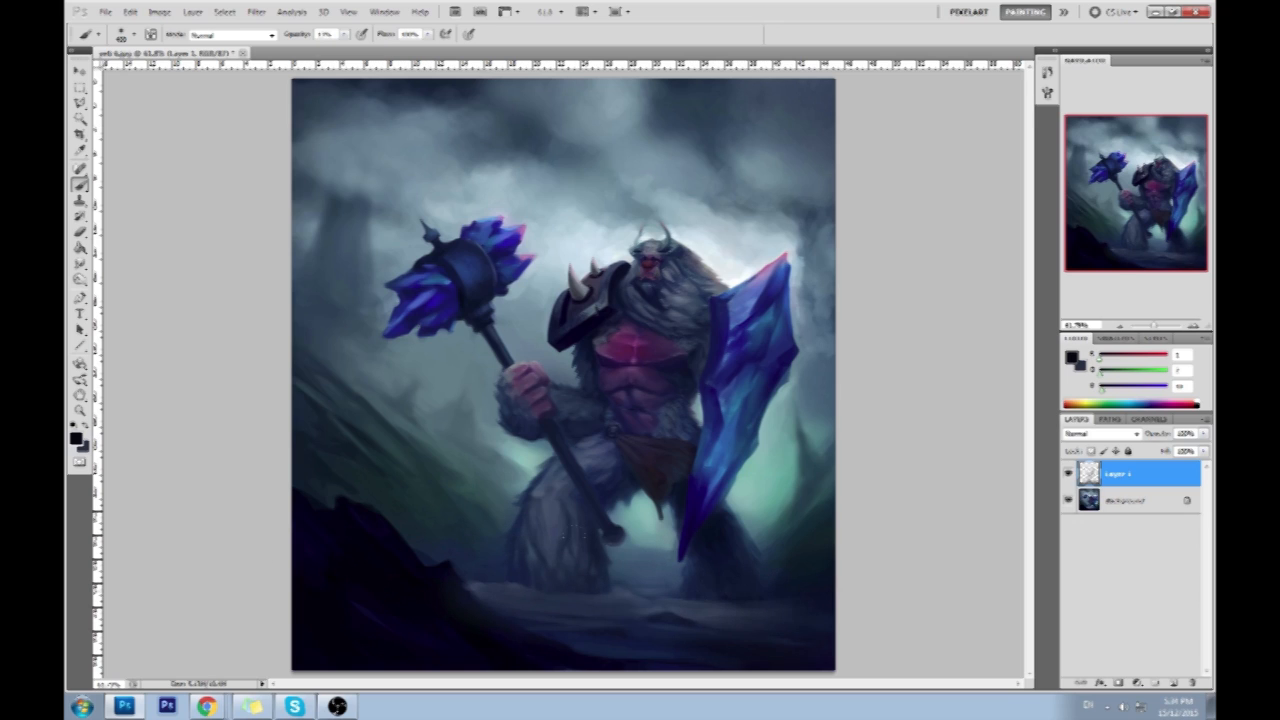
Erase parts of the dark shading from the snow between the yeti's legs and beside the foreground rock.
key(e)
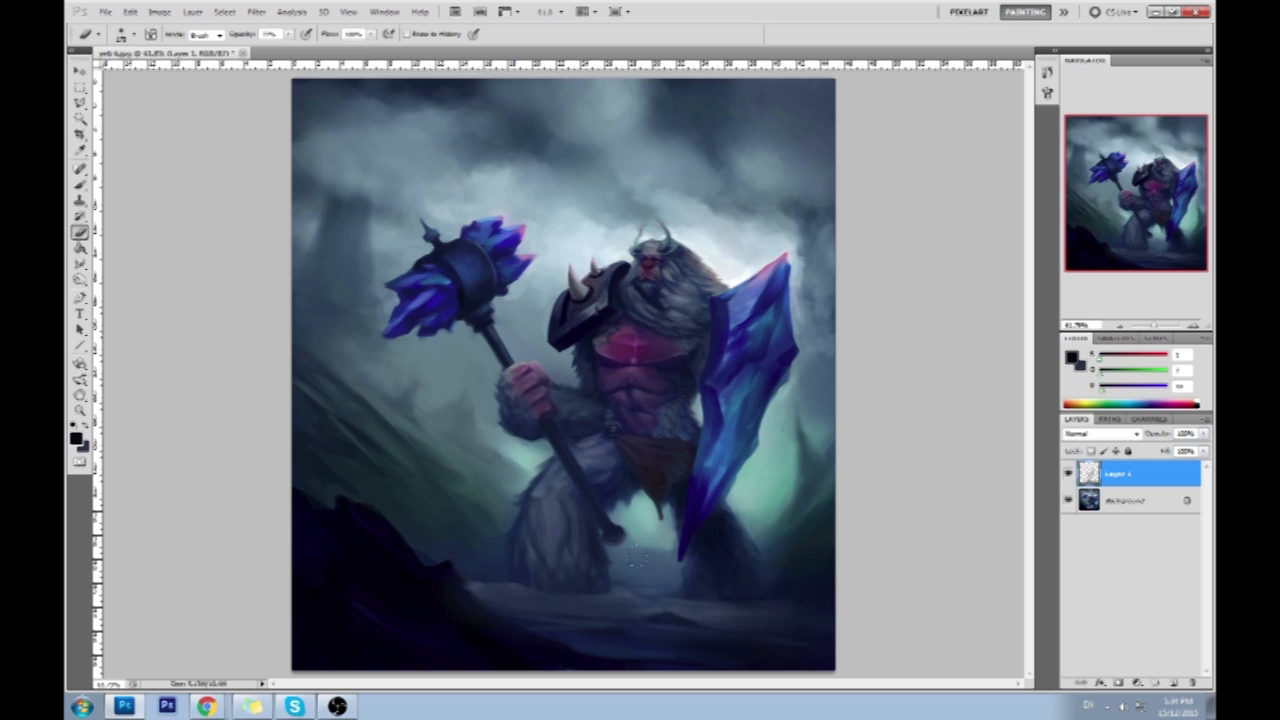
drag(640, 598, 590, 604)
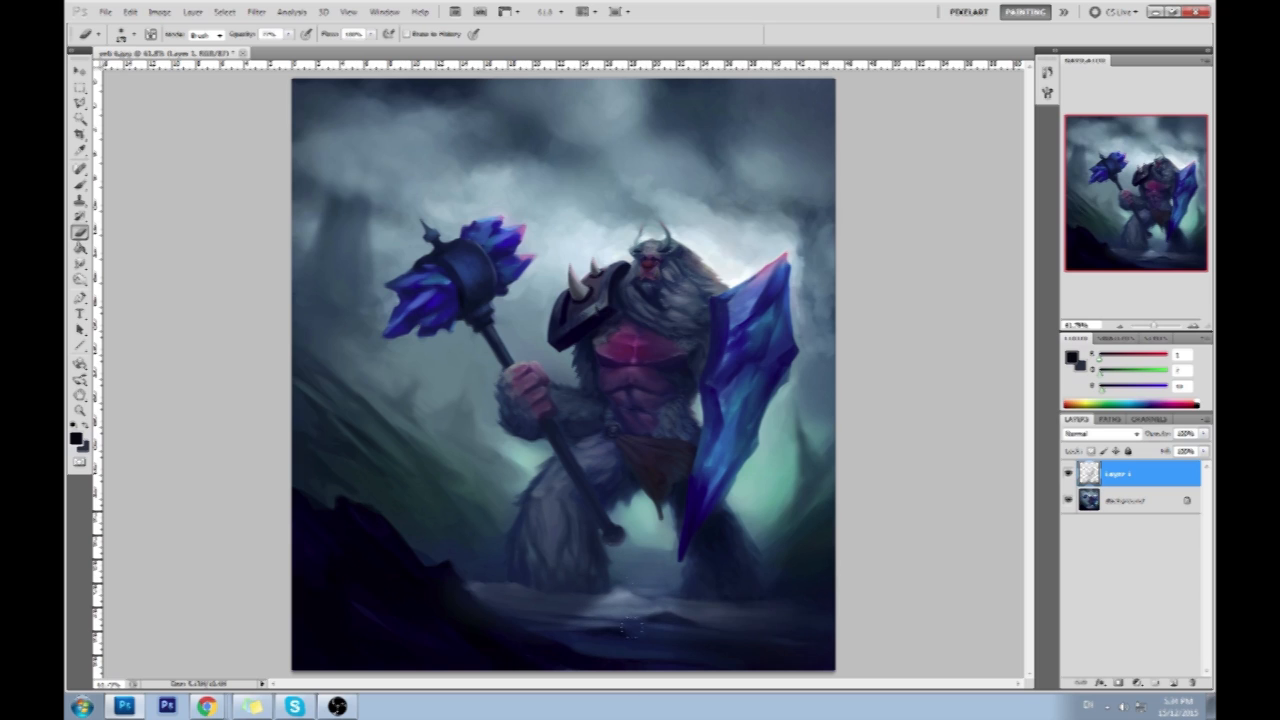
drag(516, 566, 396, 591)
drag(560, 552, 439, 557)
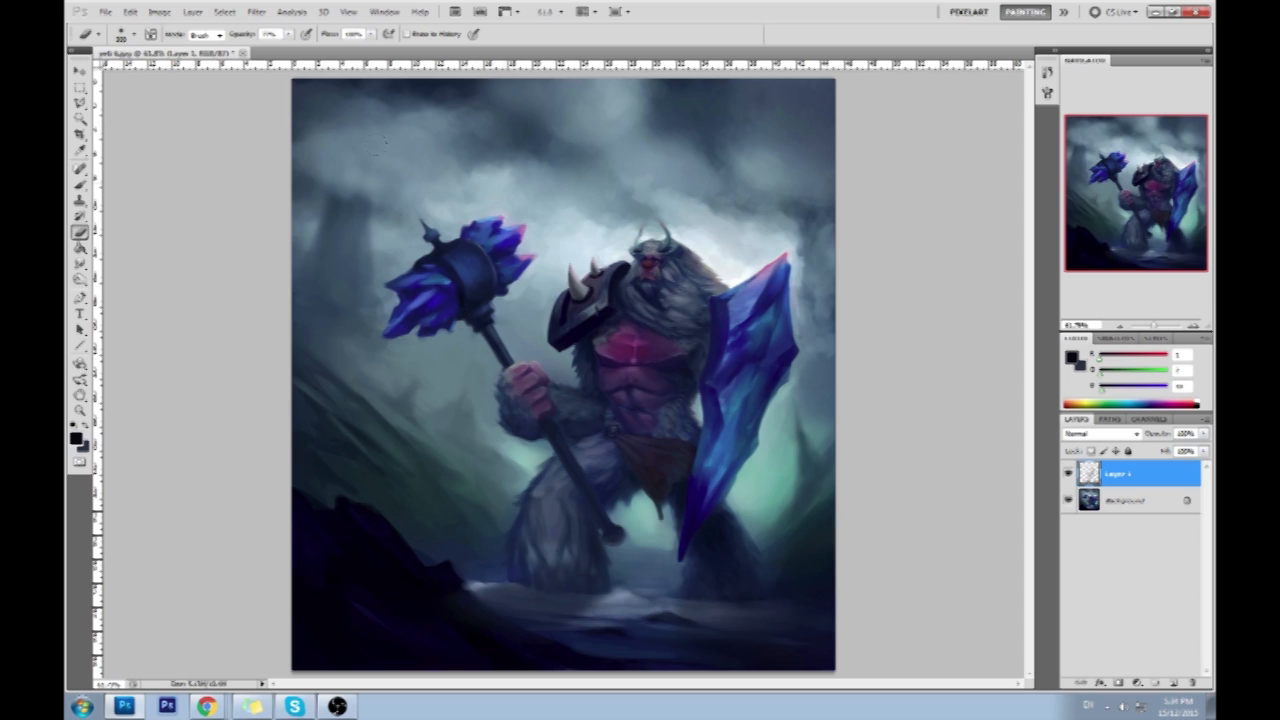
Lower the eraser opacity, try erasing more shading from the snow beside the leg, and undo the last stroke.
drag(288, 34, 262, 50)
drag(592, 600, 487, 606)
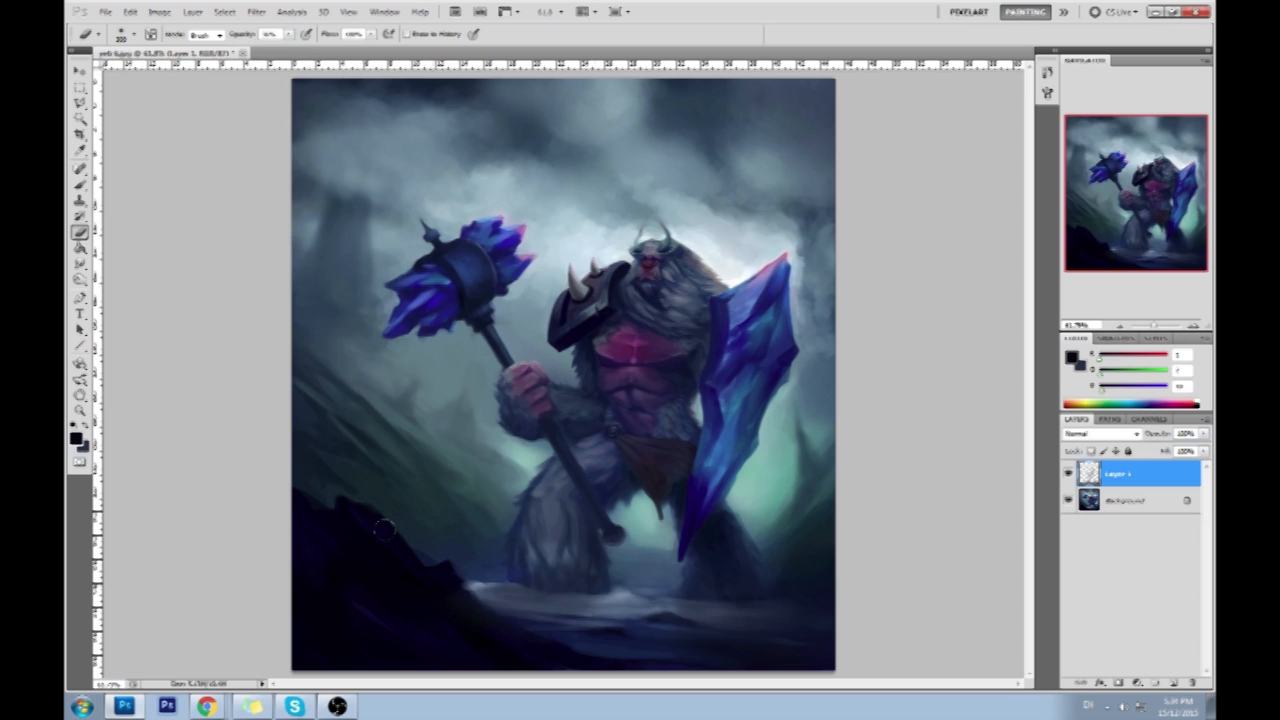
key(ctrl+z)
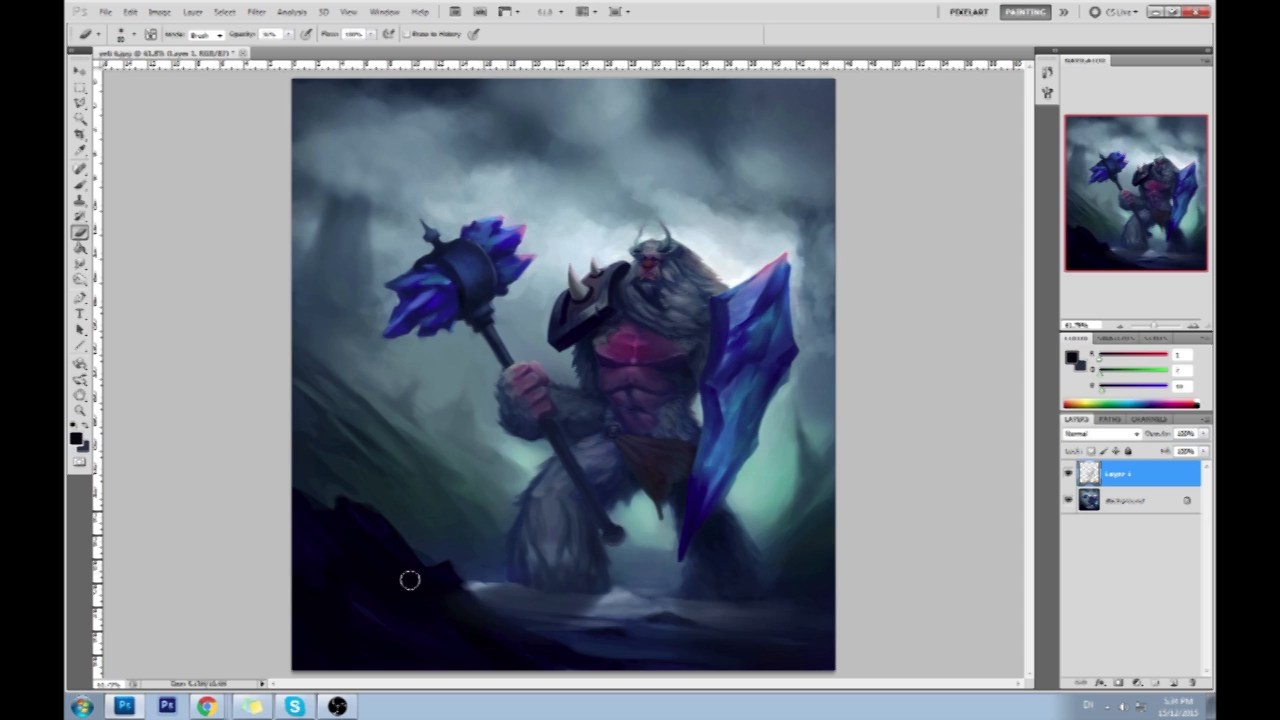
Lower the eraser opacity, enlarge the eraser and erase dark shading from the snow beside the yeti's feet.
drag(289, 35, 270, 50)
key(])
drag(498, 595, 590, 603)
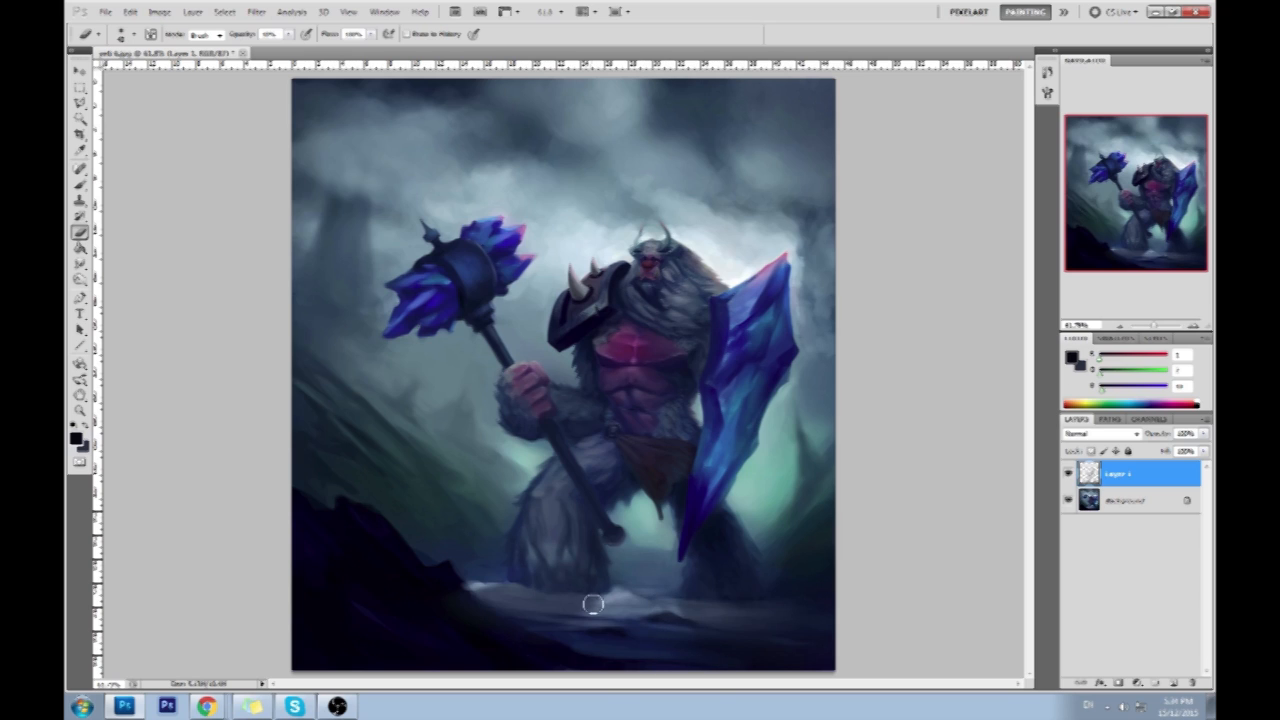
key(])
Erase the dark shading over the yeti's face with short strokes around the eyes and nose.
key(z)
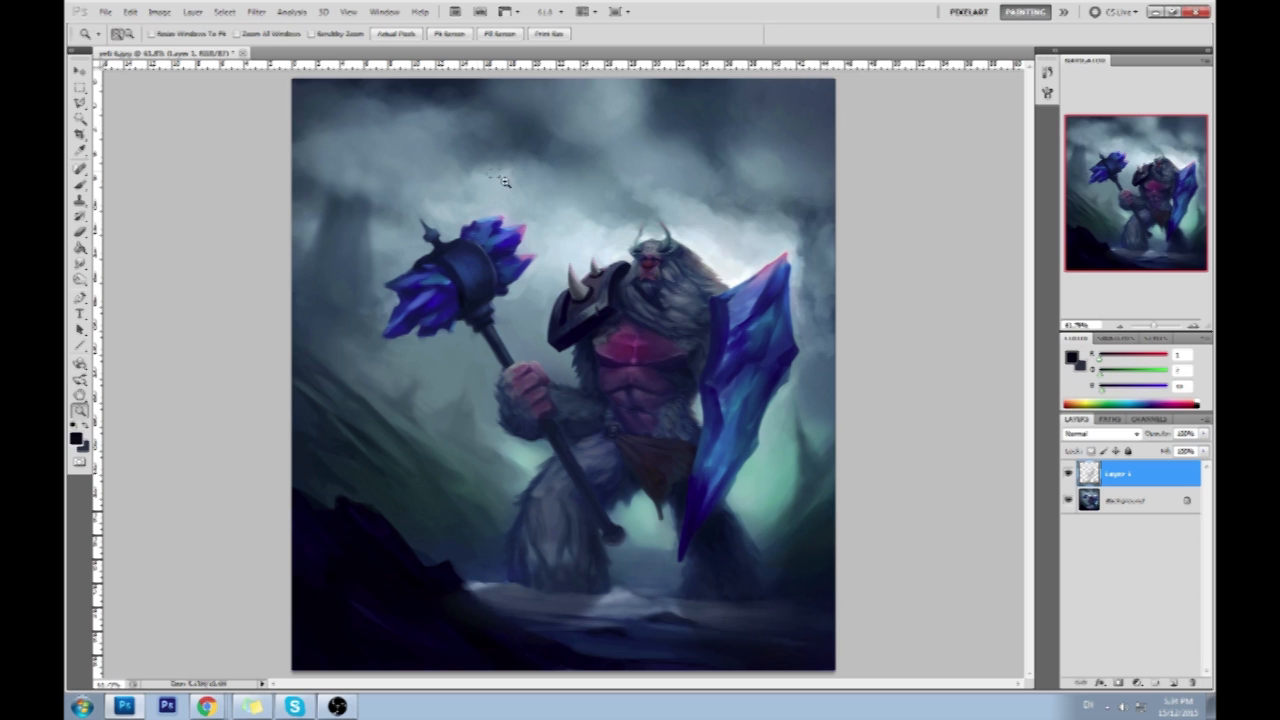
click(671, 258)
key(b)
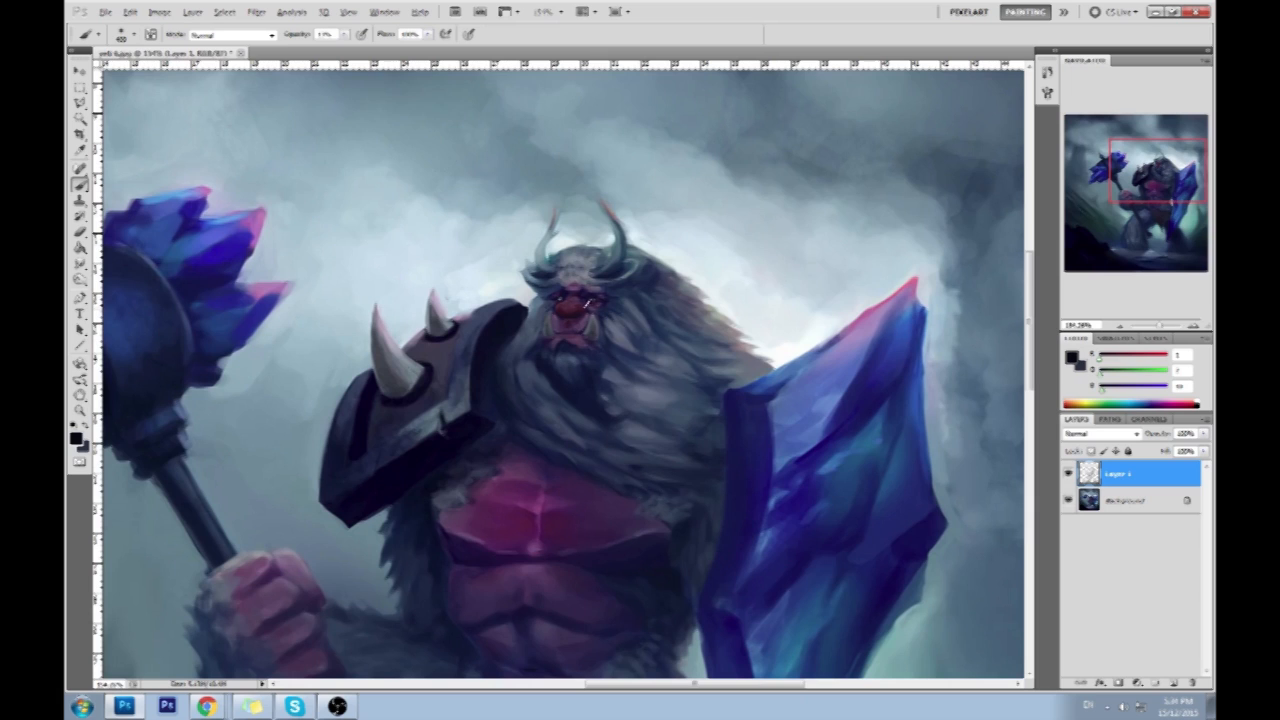
key(e)
key(alt+e)
key(Escape)
drag(590, 297, 572, 312)
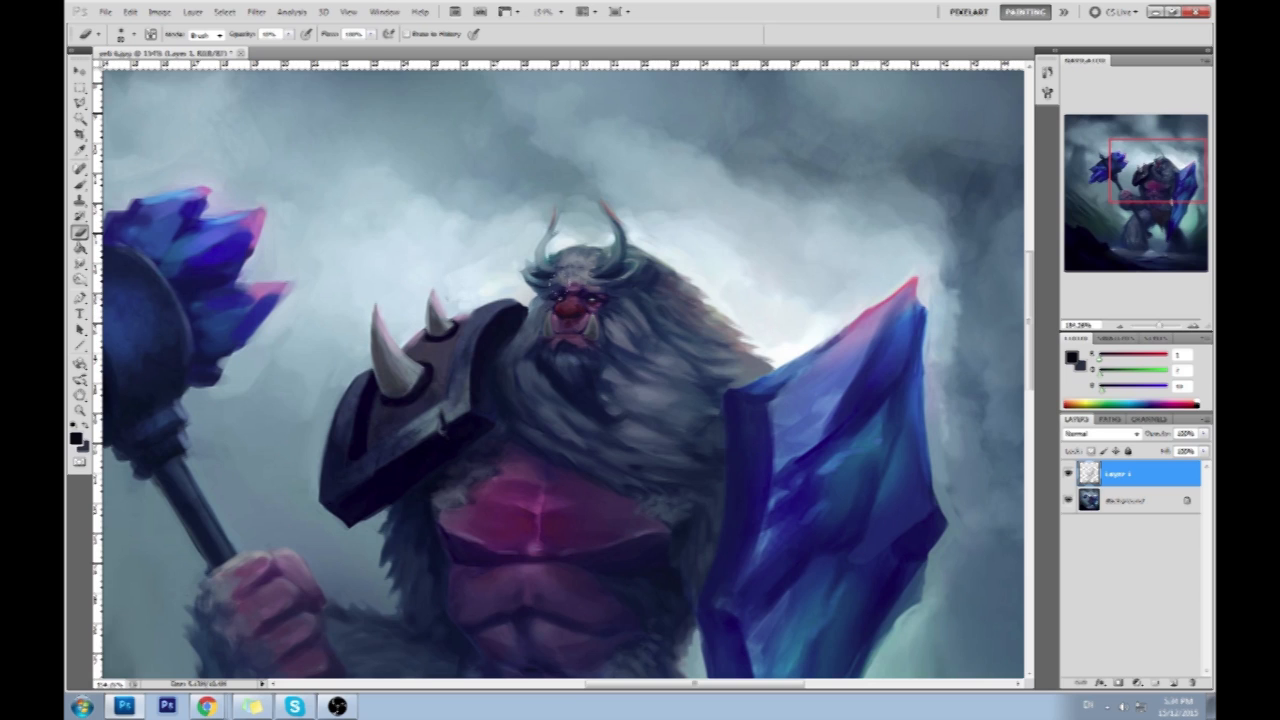
drag(565, 278, 562, 300)
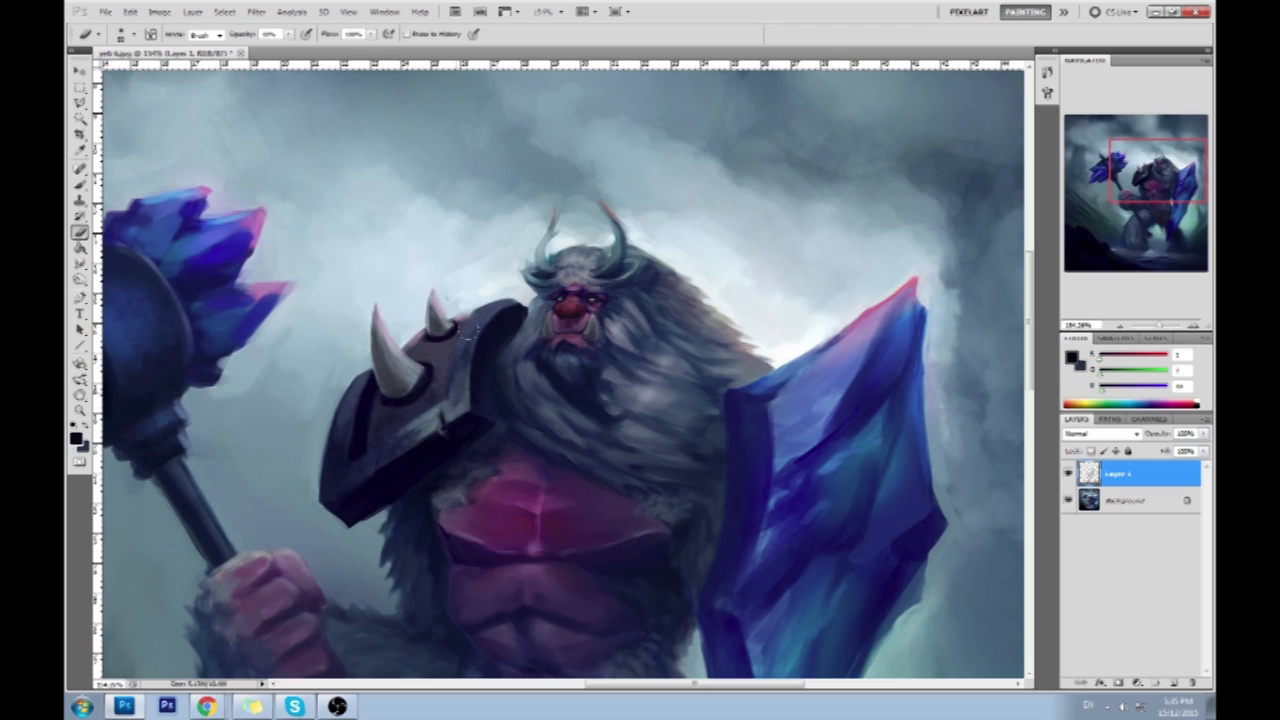
scroll(431, 428, down, 10)
scroll(697, 318, up, 1)
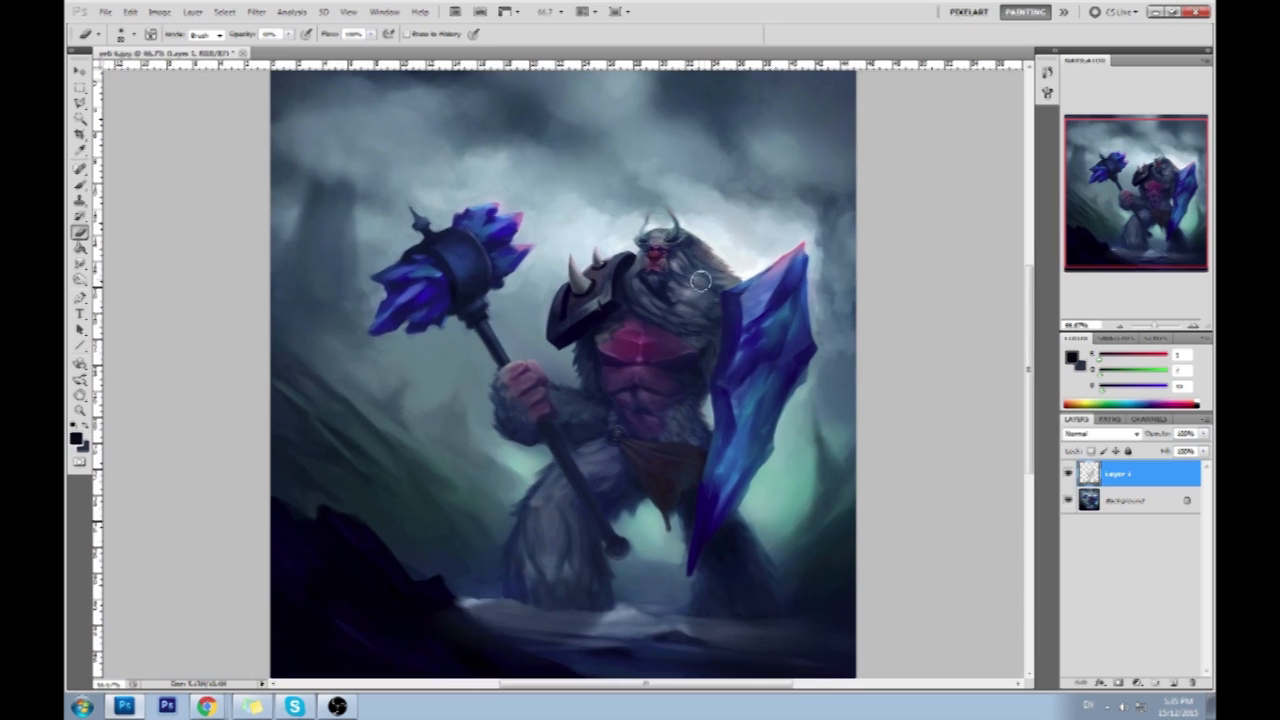
Brighten the edge of the shoulder armour on the background layer with the Dodge tool set to Highlights.
click(80, 280)
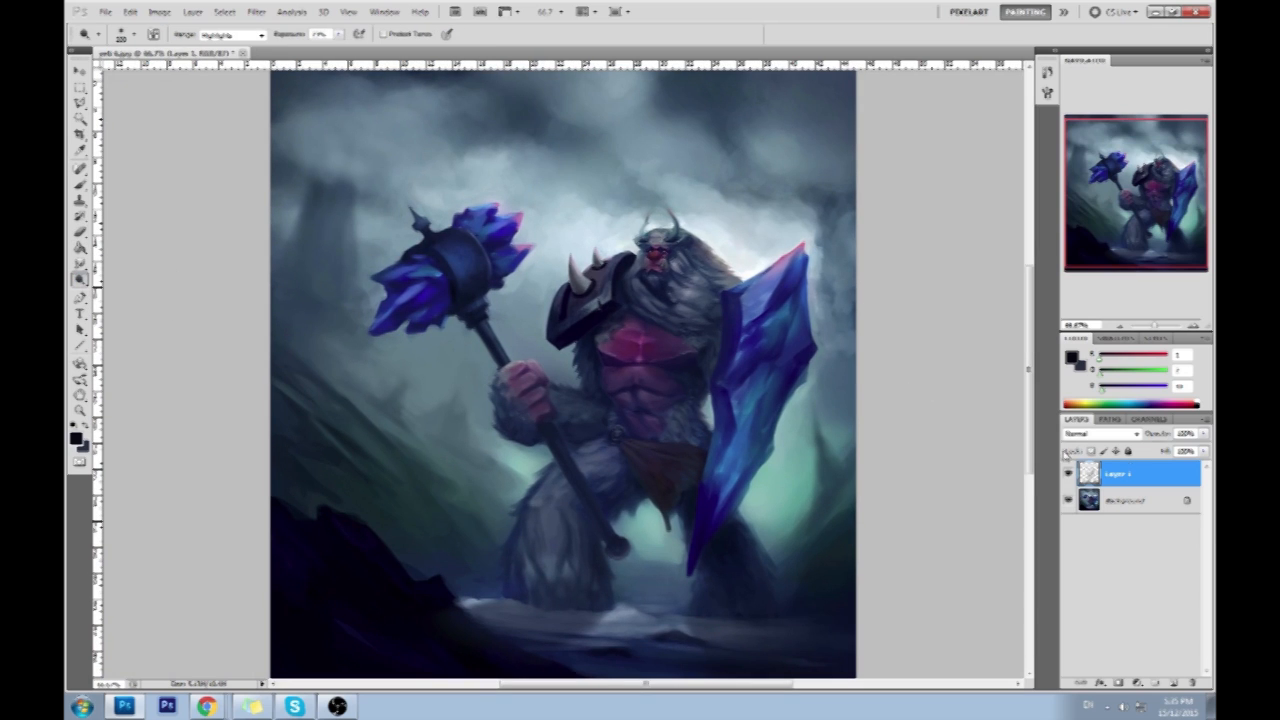
click(1105, 508)
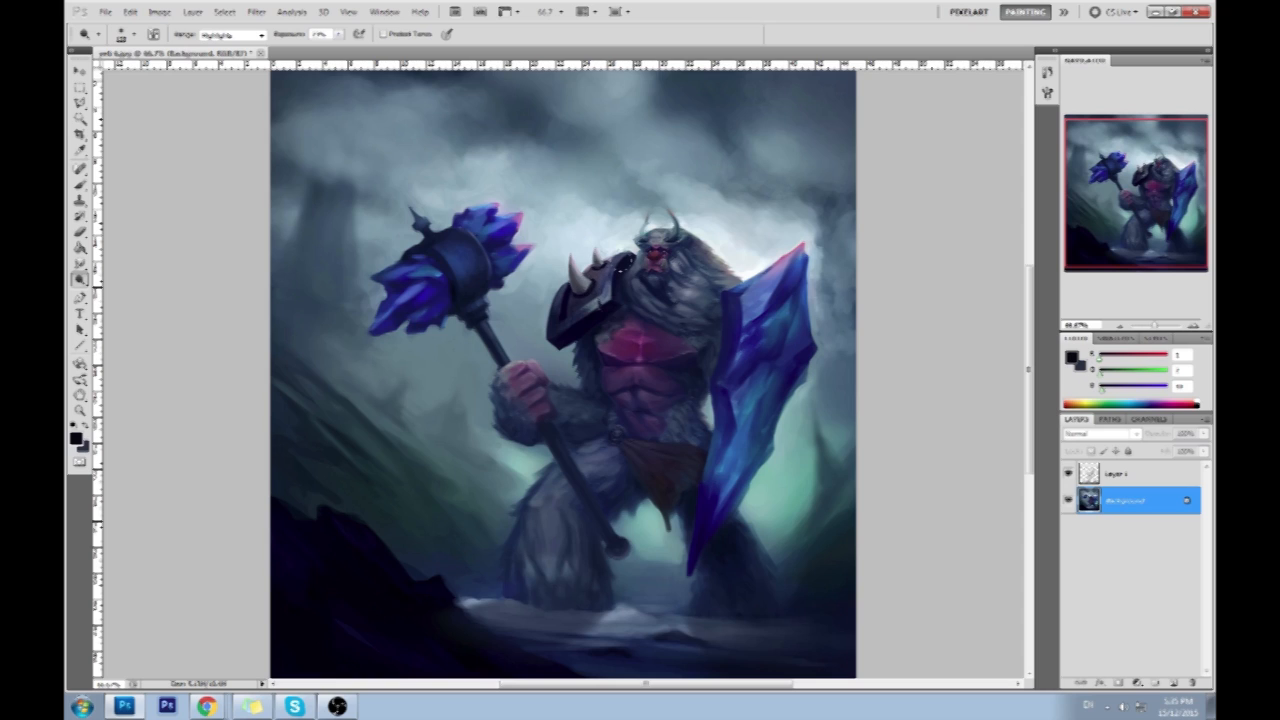
drag(565, 302, 567, 316)
mouse_move(559, 314)
mouse_down()
mouse_move(567, 289)
mouse_move(557, 320)
mouse_move(564, 299)
mouse_up()
Add a layer above the background in Color blend mode and sample a grey-blue from the shoulder armour for the brush.
key(b)
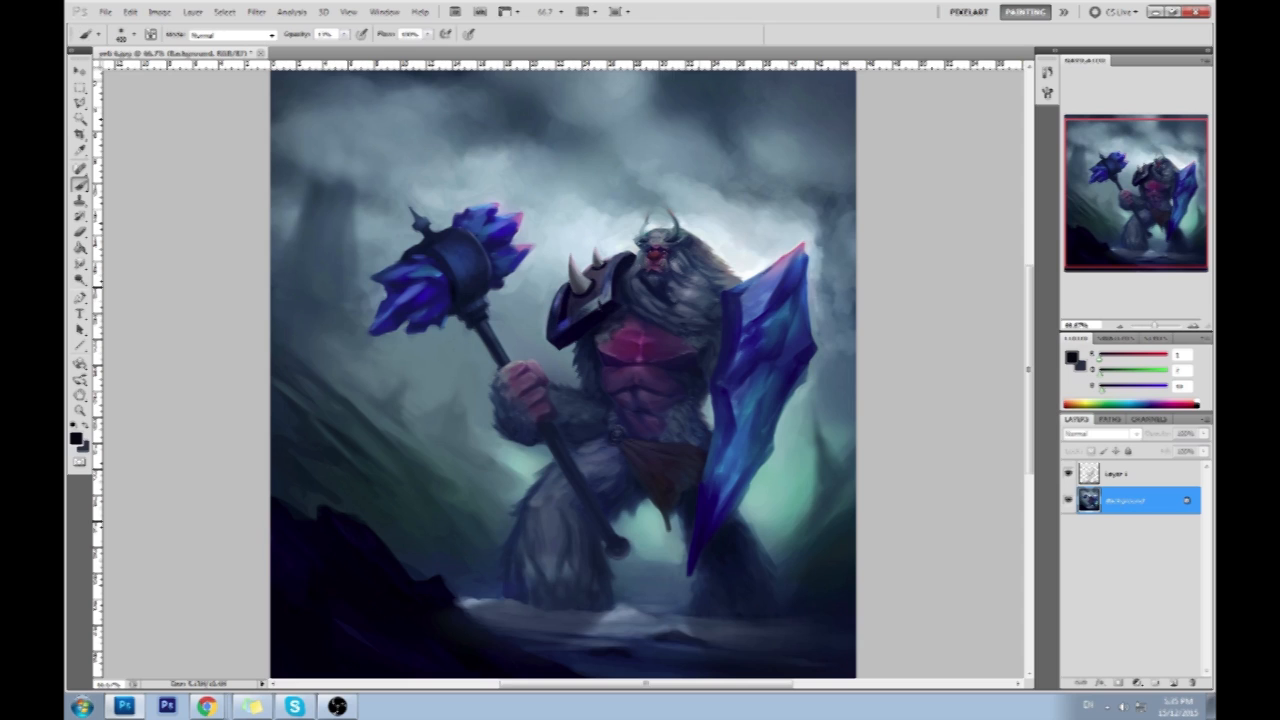
click(1173, 682)
click(1100, 433)
click(1100, 414)
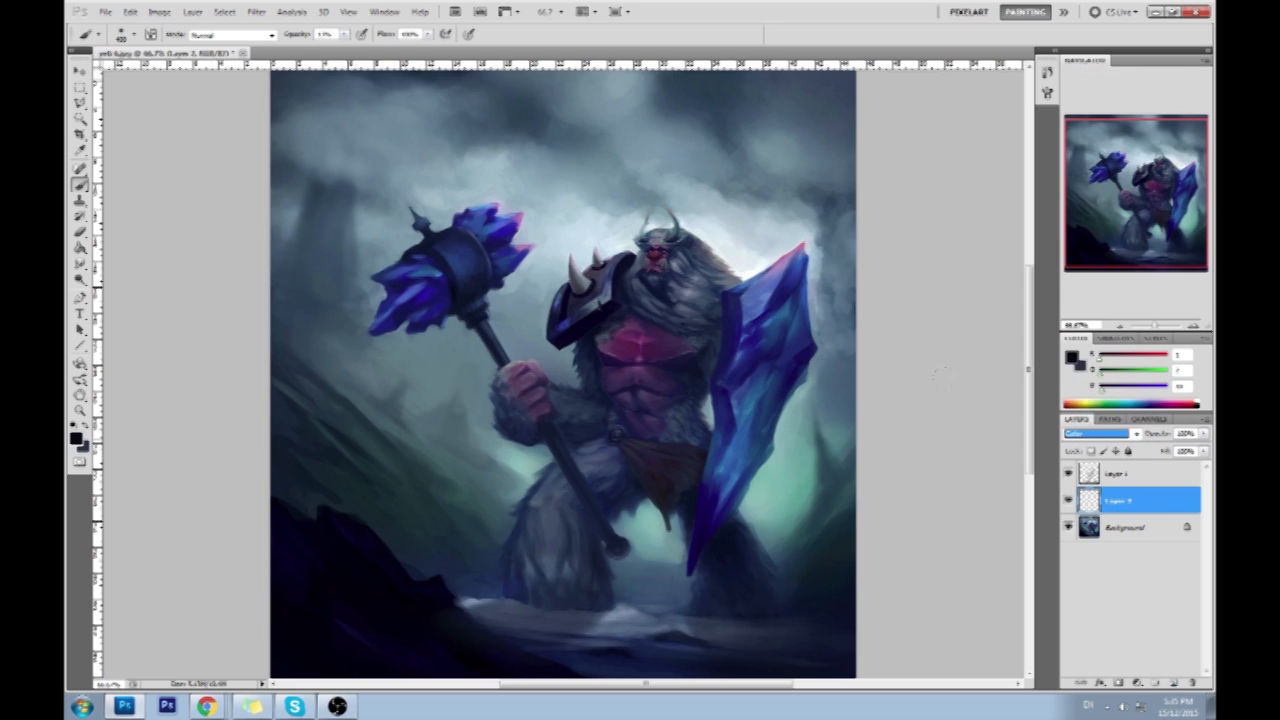
alt+click(607, 293)
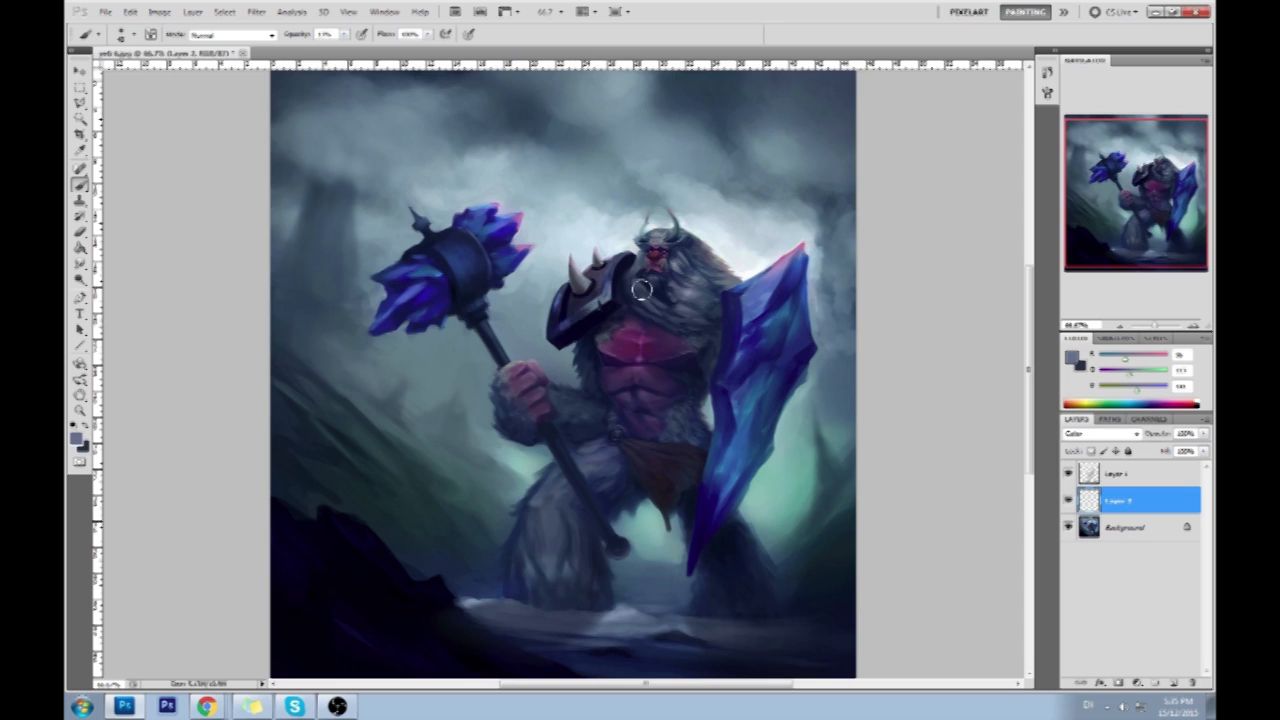
Set the brush opacity to 60% and merge the Color layer down into the background.
key(6)
right_click(1122, 508)
click(1115, 462)
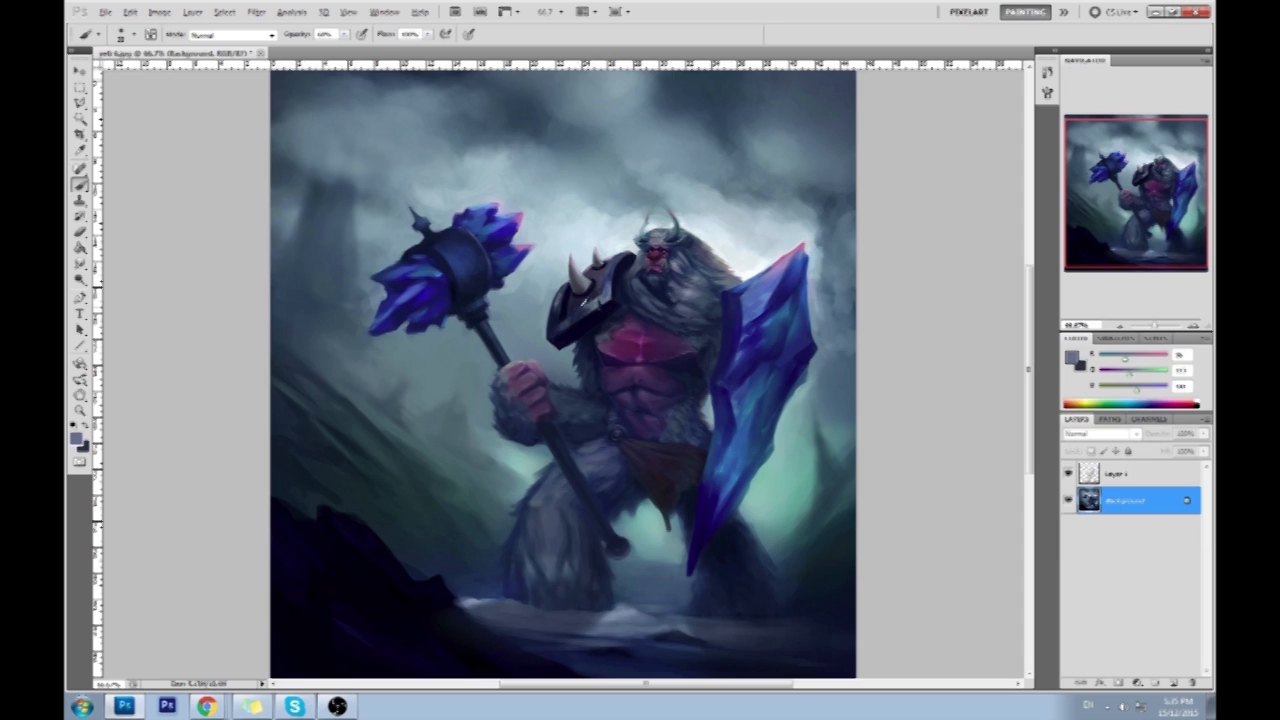
Sample tones from the shoulder armour and beard, lower the brush opacity, try a stroke across the armour and undo it.
alt+click(631, 297)
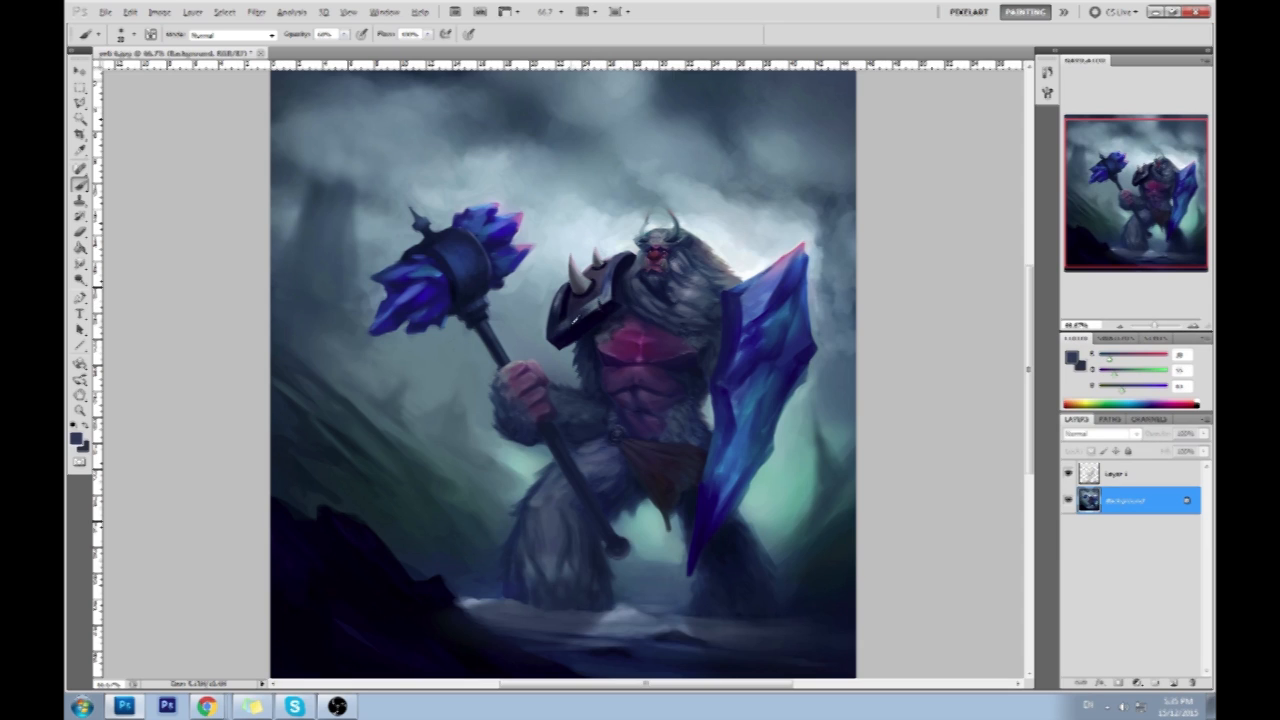
alt+click(585, 311)
key(1)
alt+click(643, 281)
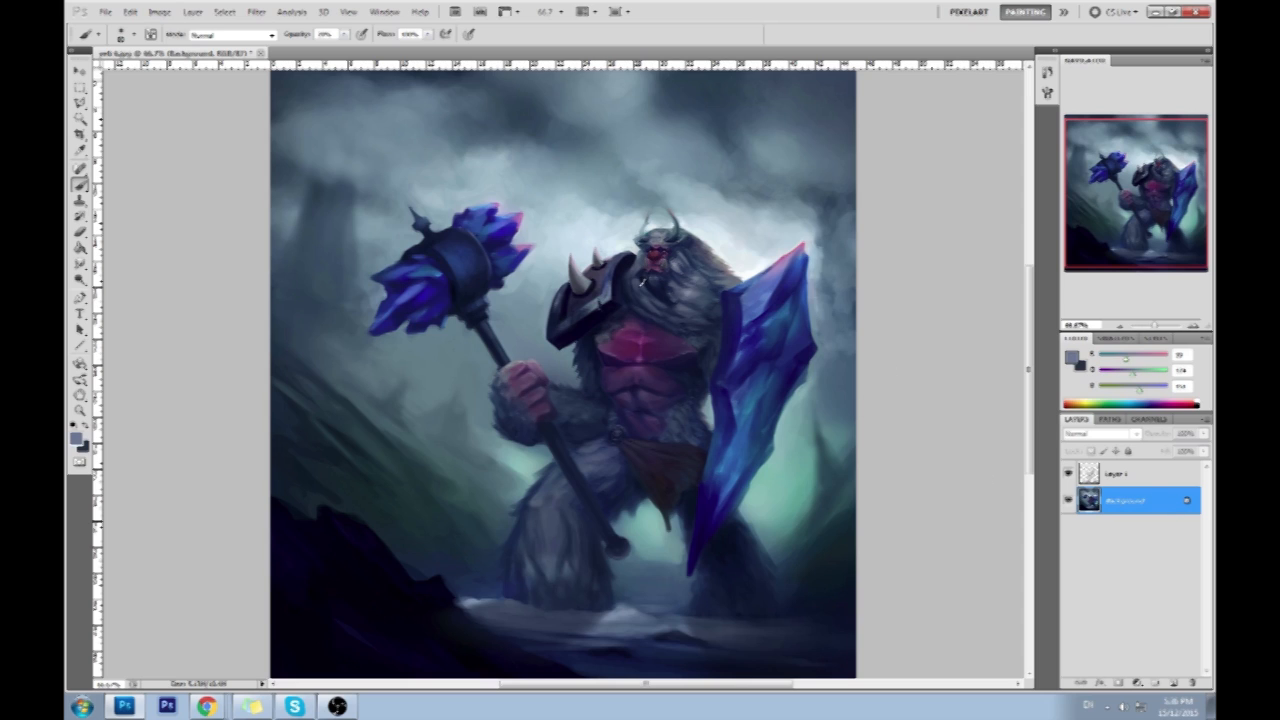
alt+click(606, 296)
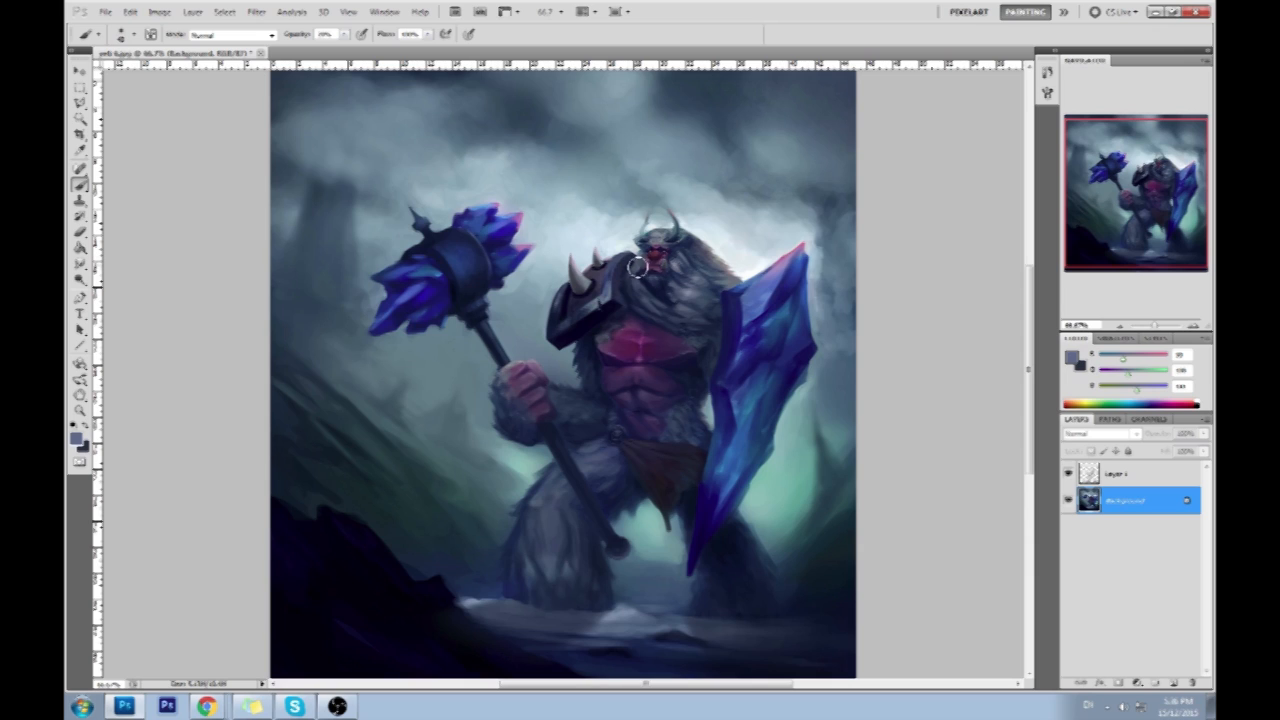
drag(611, 295, 558, 340)
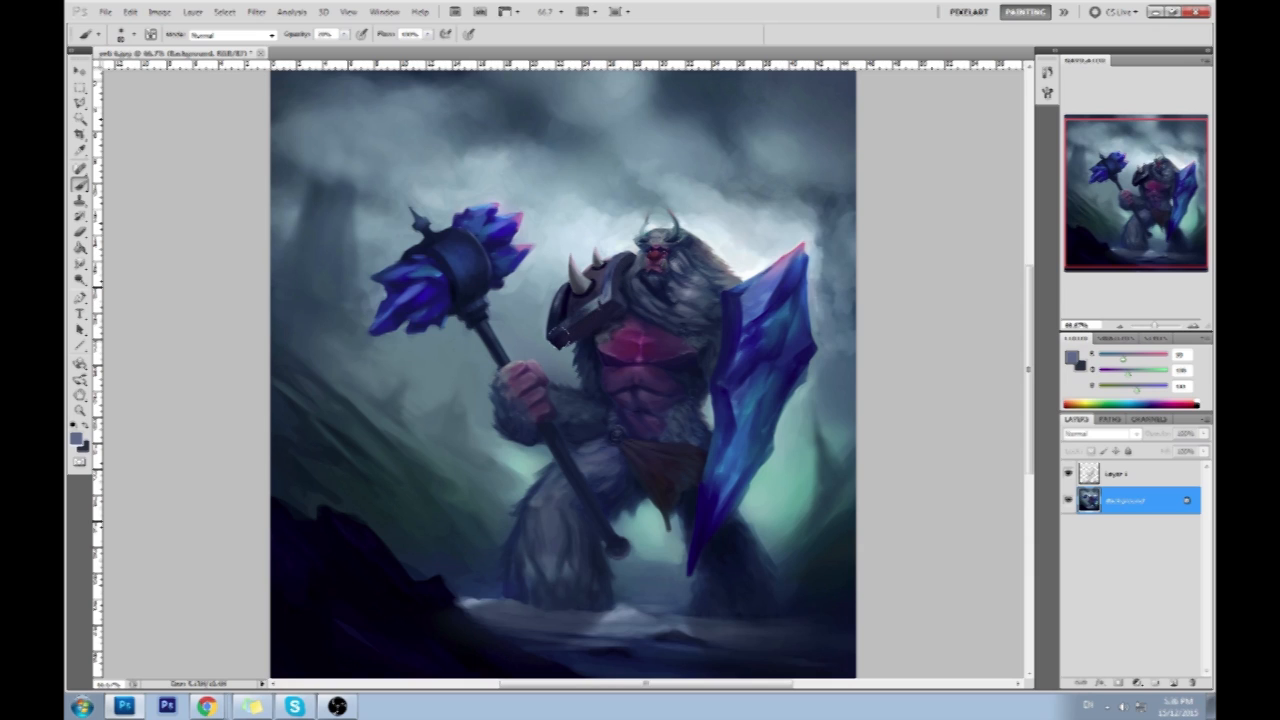
key(ctrl+z)
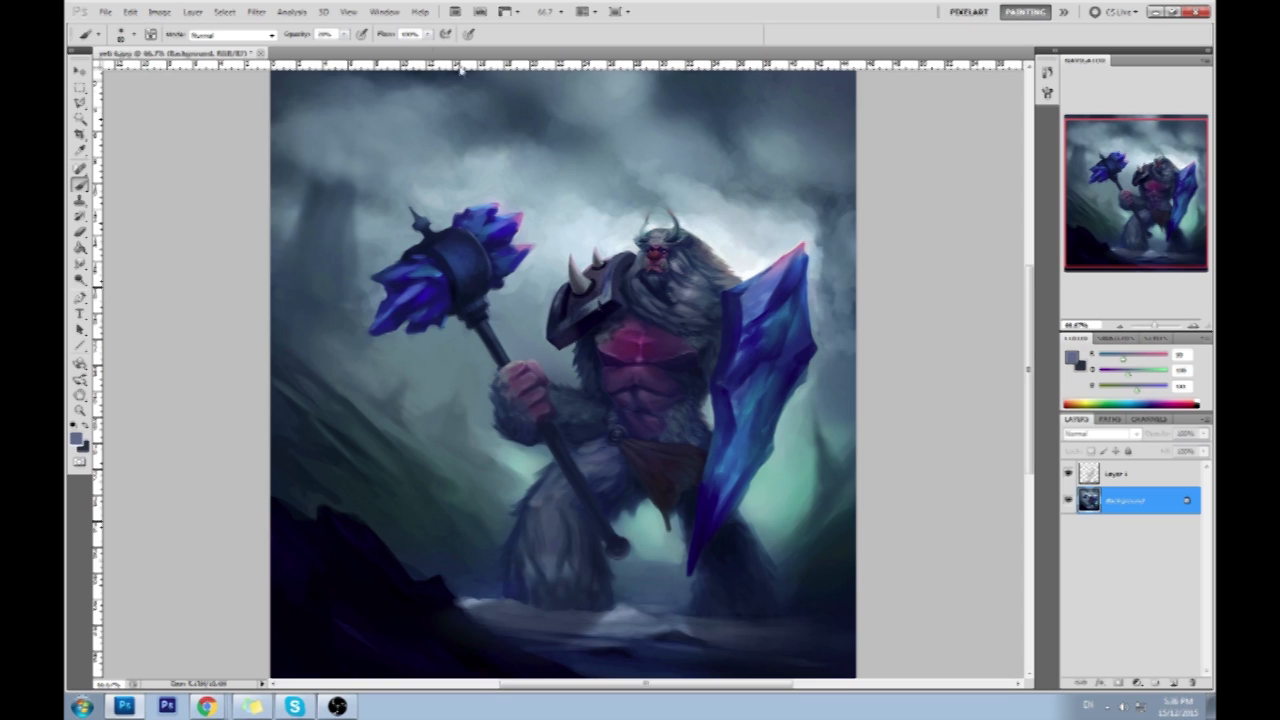
Repaint the lower edge of the shoulder armour, sample its near-black tone and raise the brush opacity to 100%.
click(345, 34)
click(340, 48)
drag(549, 340, 592, 316)
alt+click(589, 316)
drag(345, 34, 412, 58)
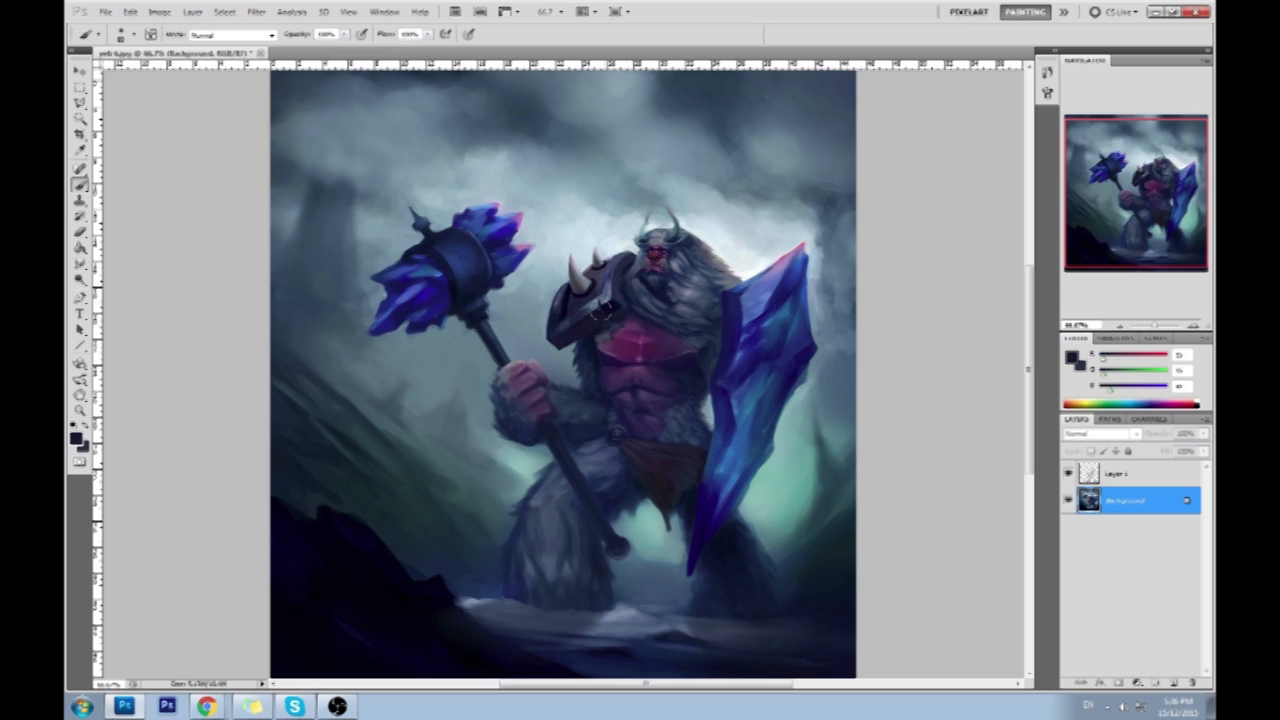
Compare the painting with and without the darkening layer by repeatedly hiding and showing Layer 1.
right_click(1115, 481)
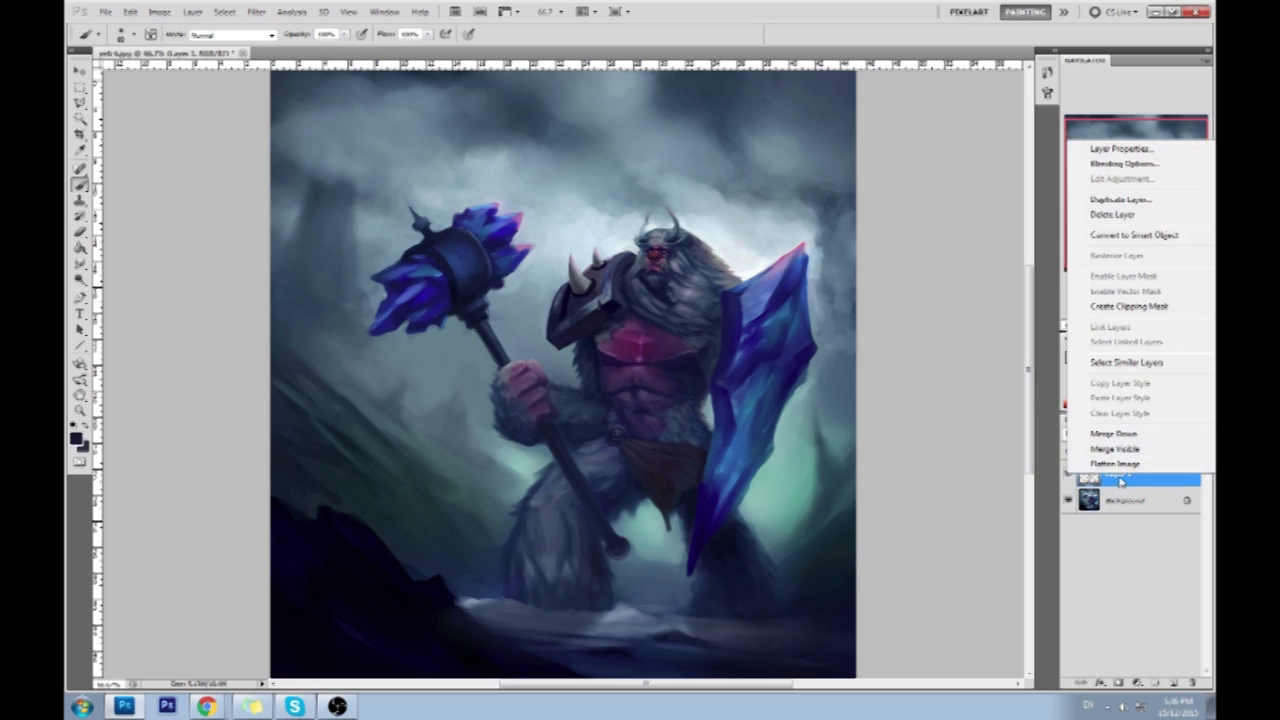
click(1068, 481)
click(1068, 481)
click(1068, 481)
click(1068, 481)
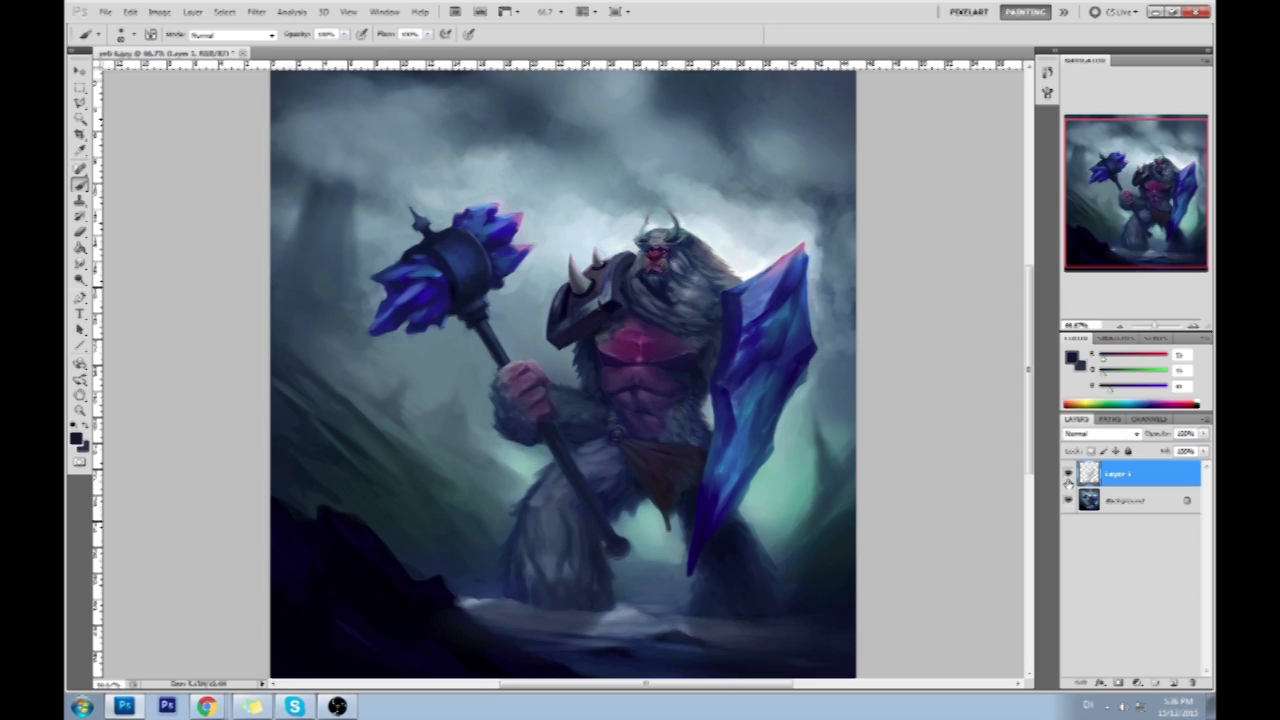
click(1068, 481)
click(1068, 481)
click(1068, 481)
click(1068, 481)
click(1068, 476)
click(1068, 476)
click(1068, 476)
click(1068, 476)
Enlarge the eraser for softening the dark shading on Layer 1 over the yeti's body.
key(e)
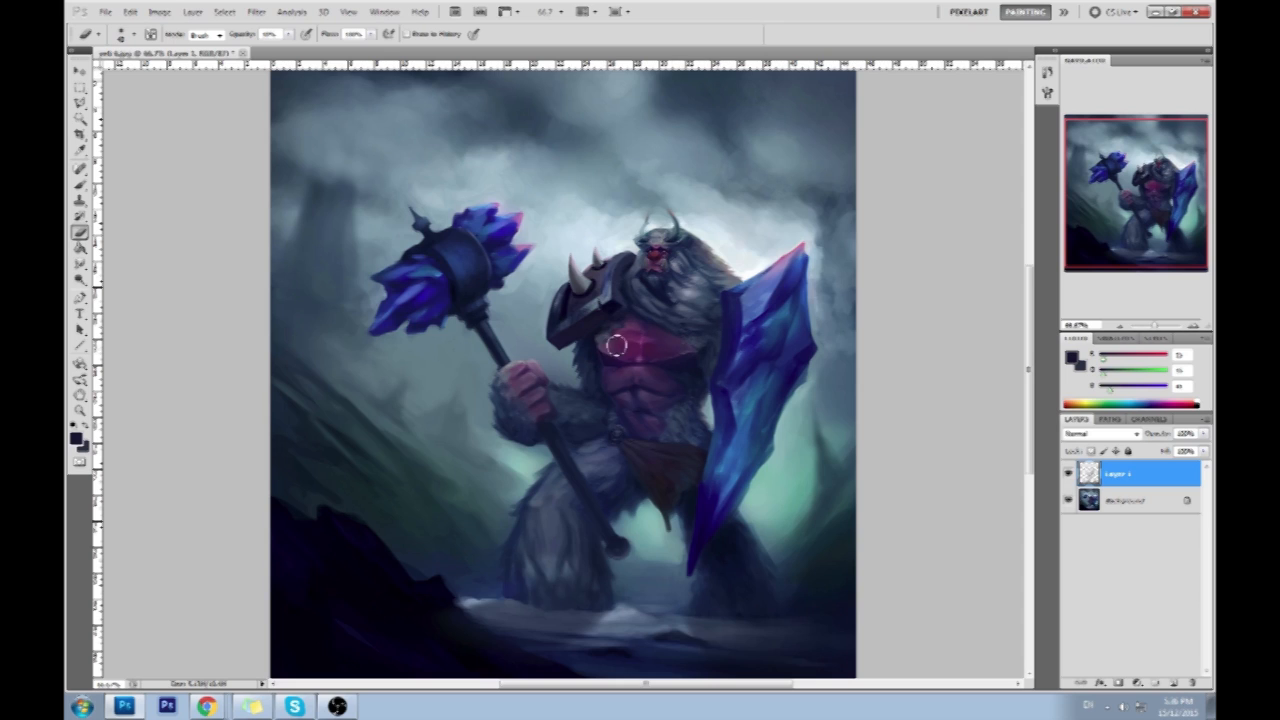
key(])
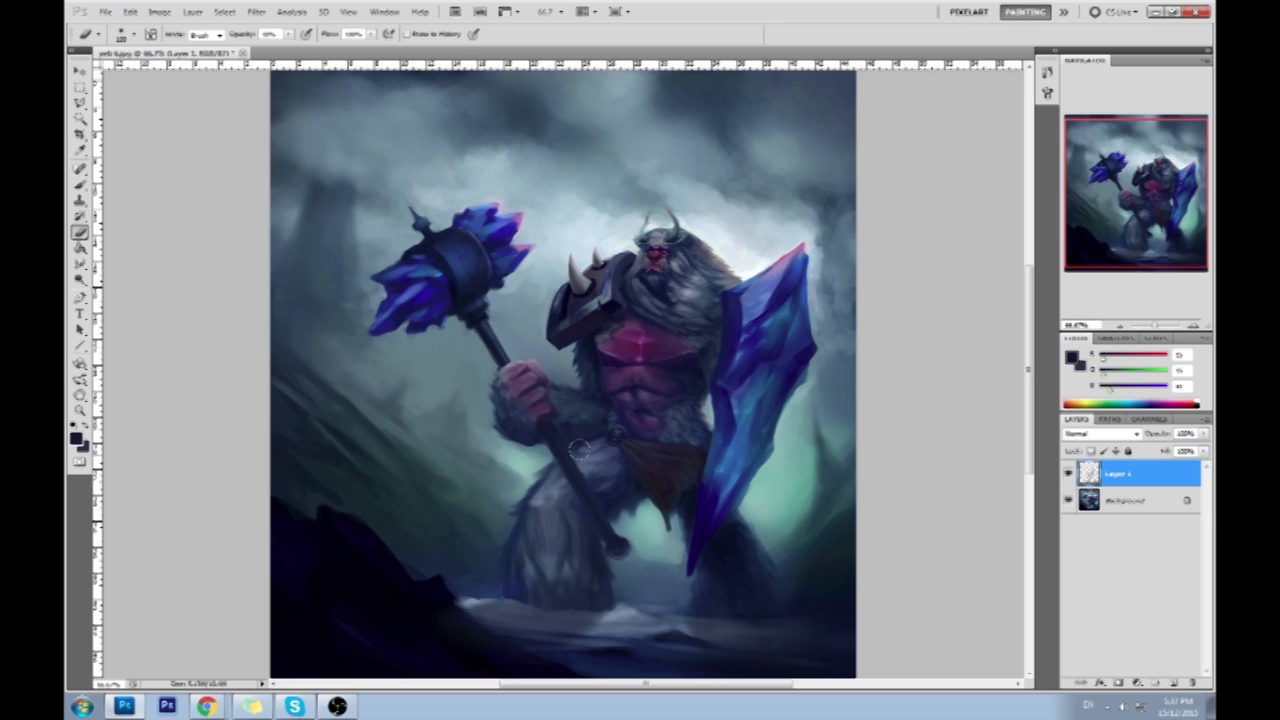
Enlarge the brush and lower its opacity for shading the fur on the yeti's front leg.
key(b)
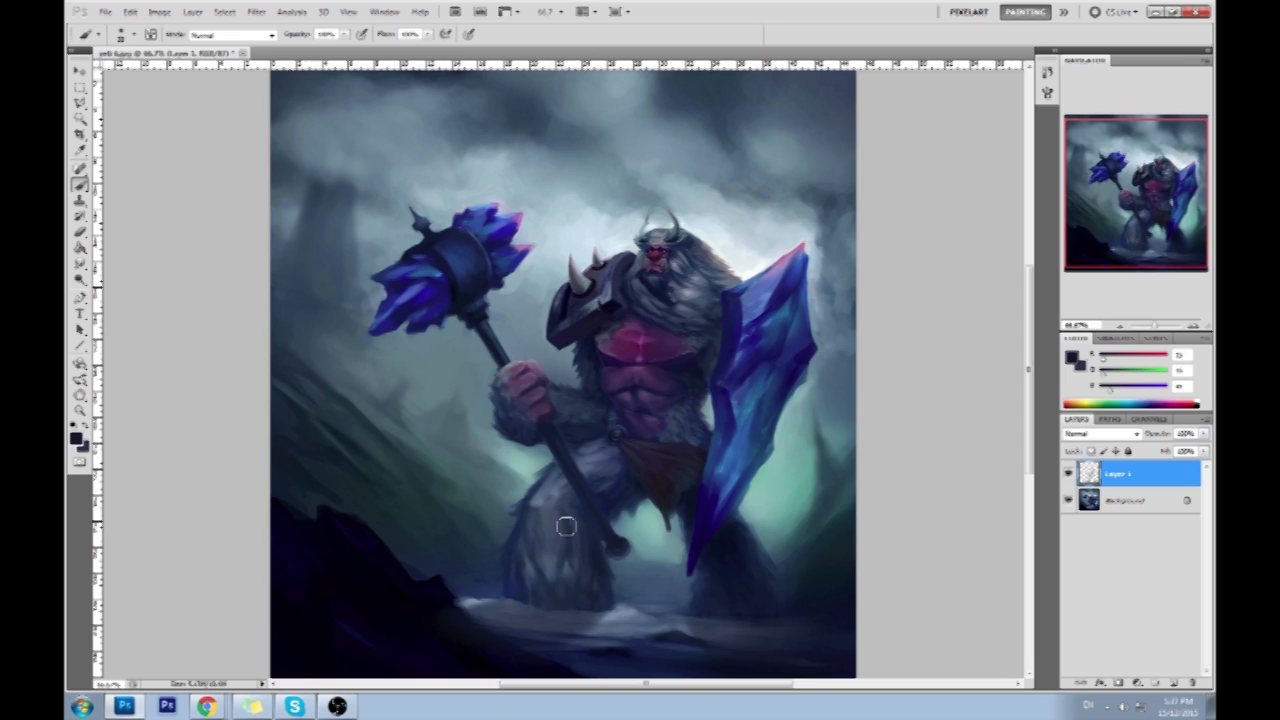
key(bracketright)
key(bracketright)
key(bracketright)
key(bracketright)
key(bracketright)
key(bracketright)
key(bracketright)
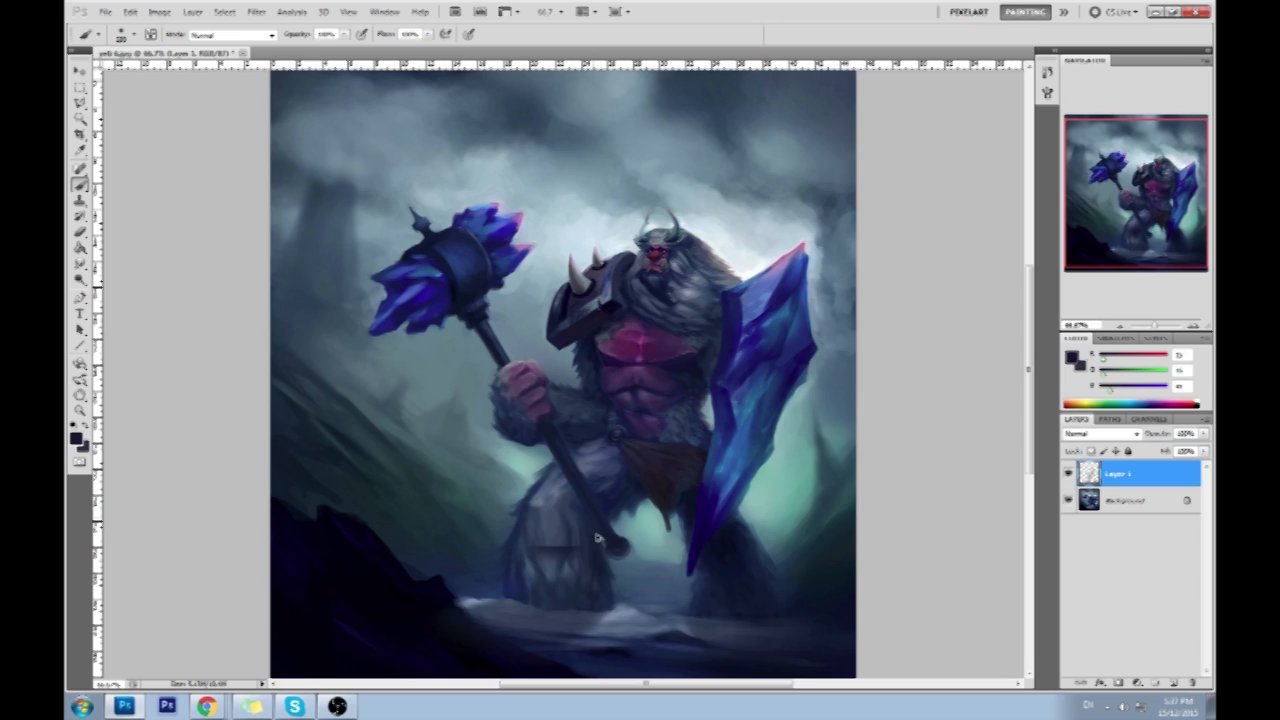
click(343, 33)
drag(348, 50, 298, 50)
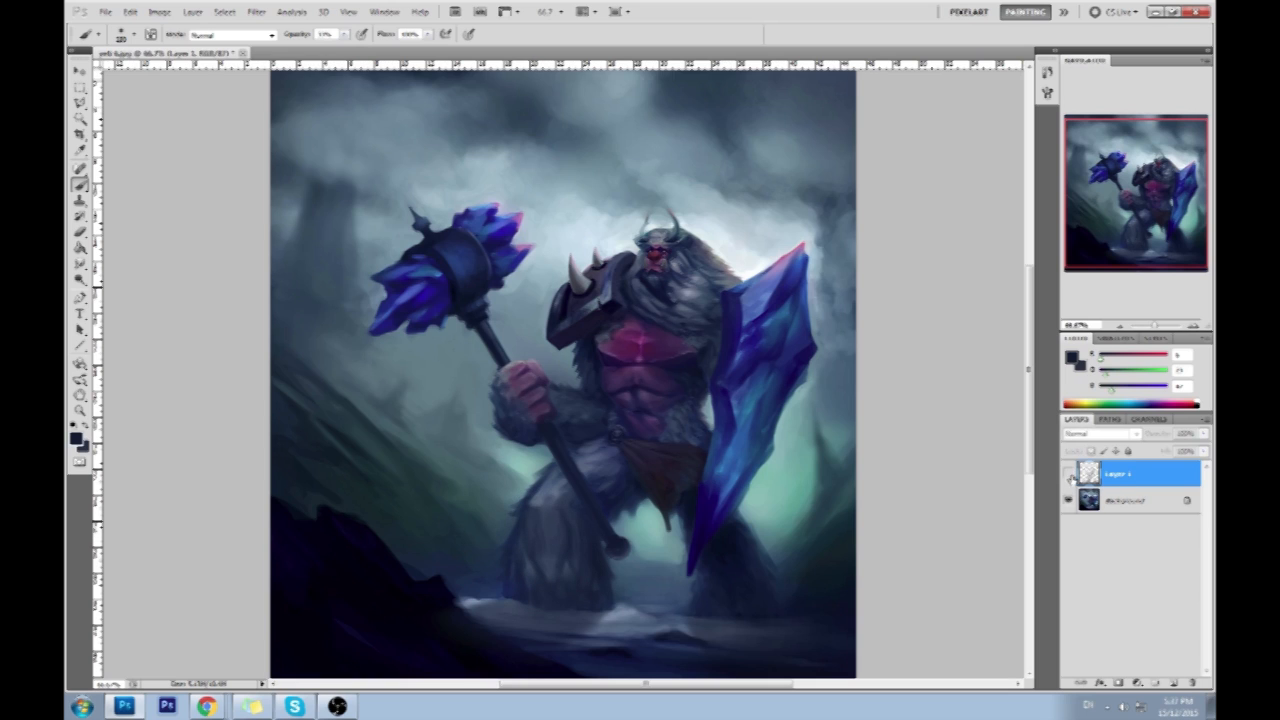
Sample the leg fur's grey-blue with Layer 1 hidden, try a stroke over the leg with it shown, and undo it.
click(1068, 474)
alt+click(553, 529)
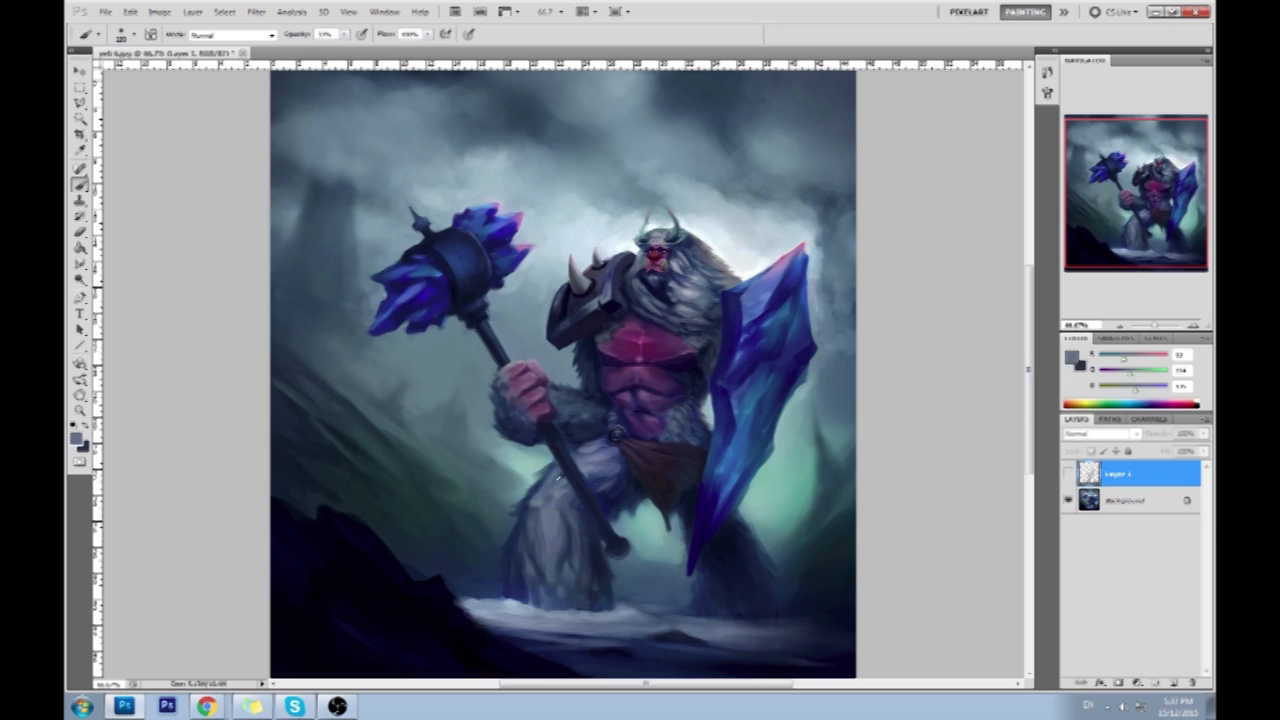
click(1068, 474)
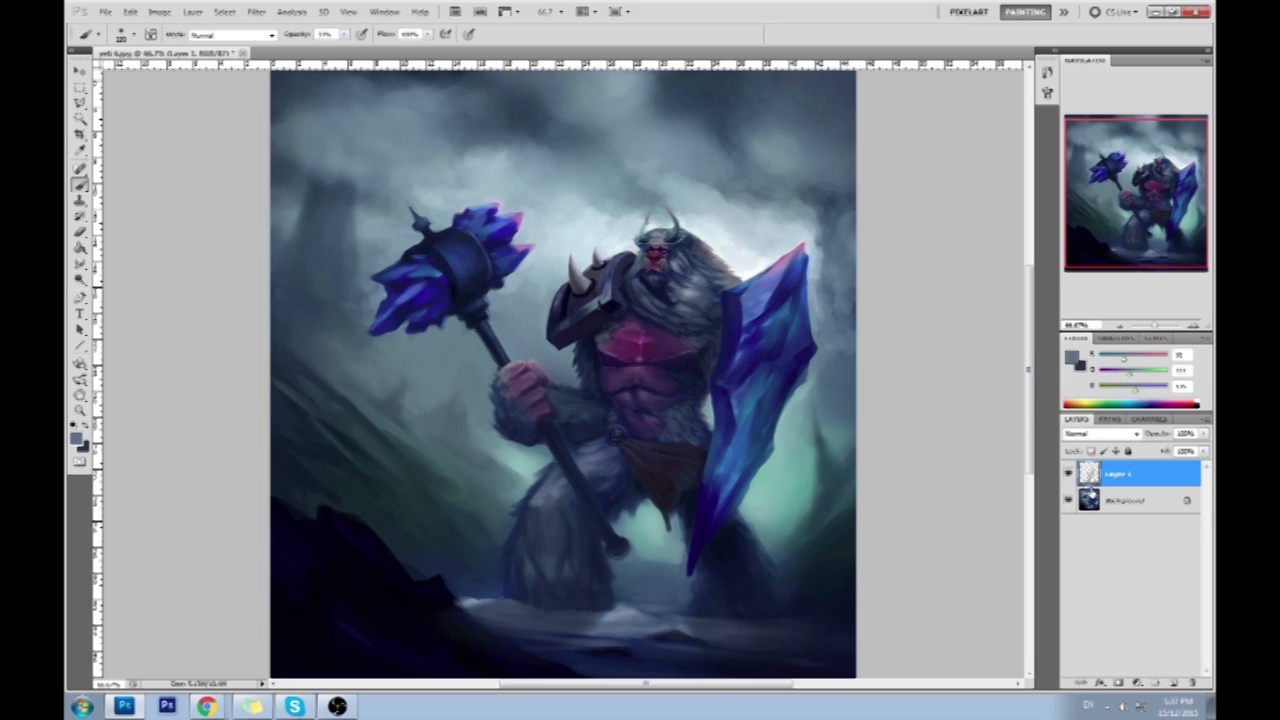
drag(541, 517, 582, 532)
key(ctrl+z)
Sample a dark blue from the leg fur, adjust the brush opacity and shade the outer edge of the thigh.
alt+click(588, 514)
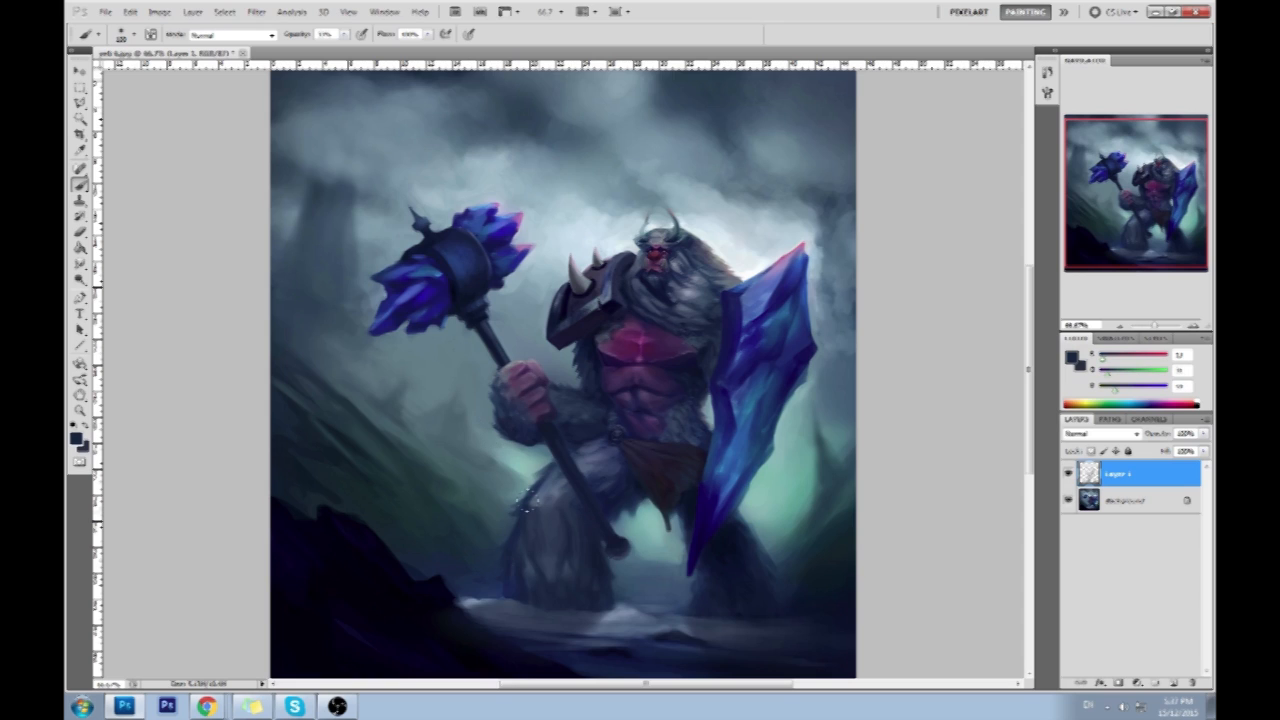
click(344, 35)
drag(343, 49, 335, 50)
click(529, 508)
Check the effect of Layer 1 by hiding and showing it, and set the eraser opacity to 100%.
key(e)
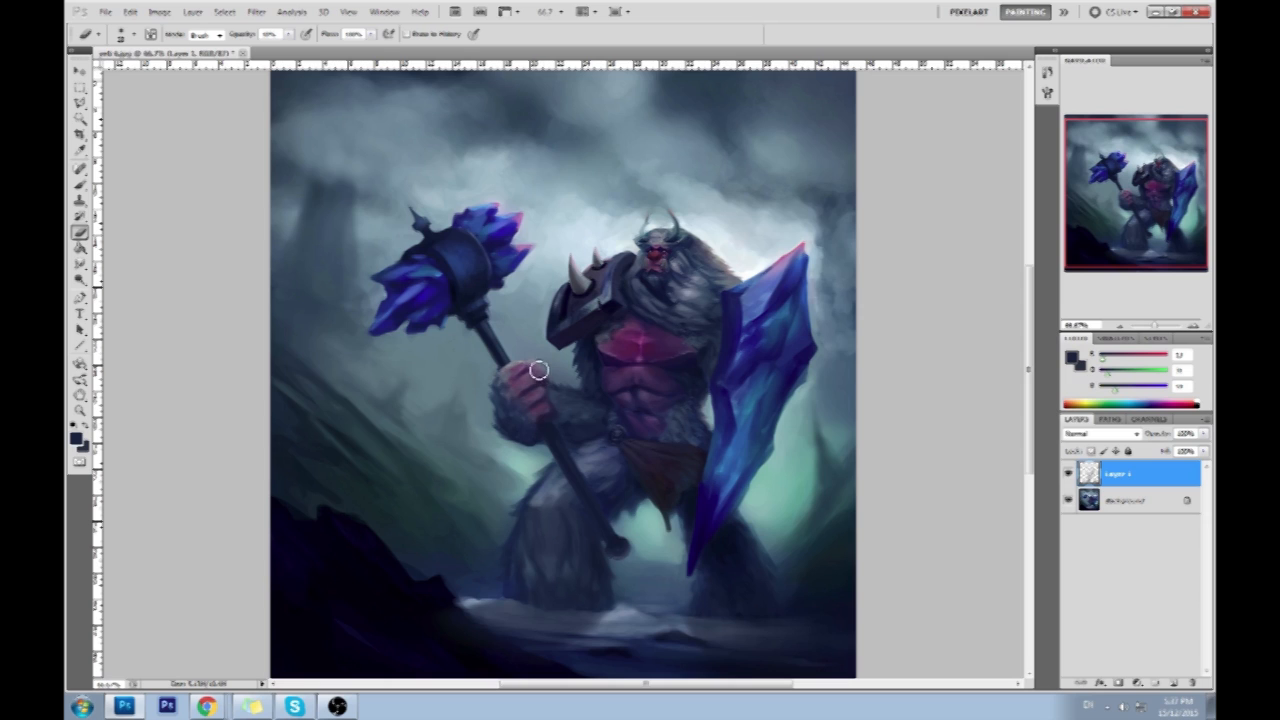
click(1069, 474)
click(1069, 474)
click(1069, 474)
click(1069, 474)
key(0)
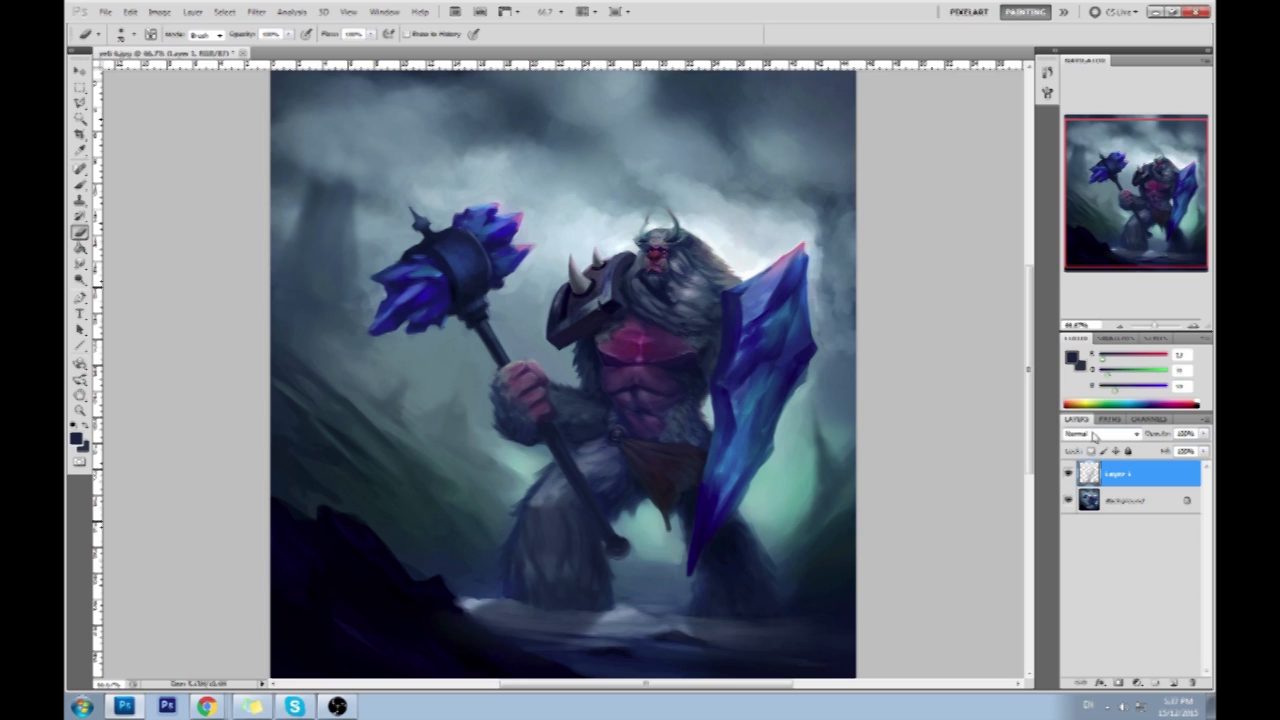
Compare the painting with and without the darkening layer once more and merge the layer into the background.
click(1068, 474)
click(1068, 474)
click(1068, 474)
click(1068, 474)
click(1068, 474)
click(1068, 474)
right_click(1116, 474)
click(1120, 538)
Sample the pale glow of the sky beside the yeti's head with the brush and add a new layer.
key(b)
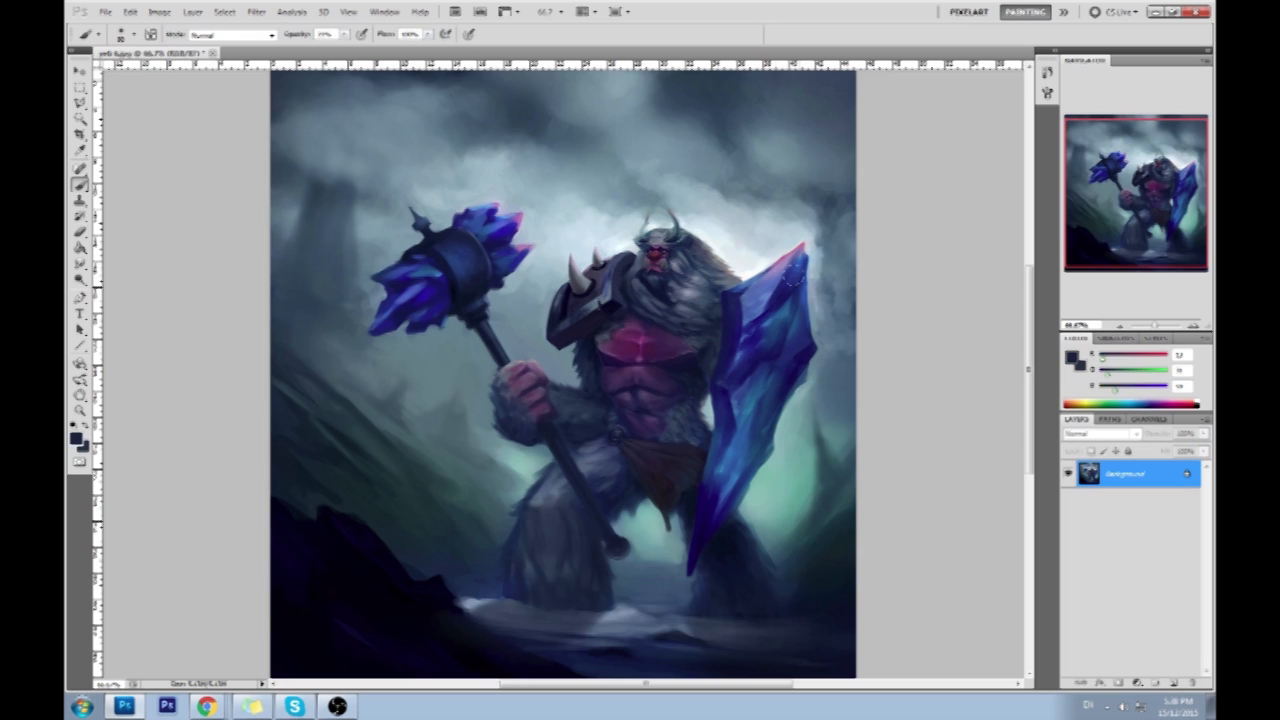
alt+click(731, 231)
click(1174, 683)
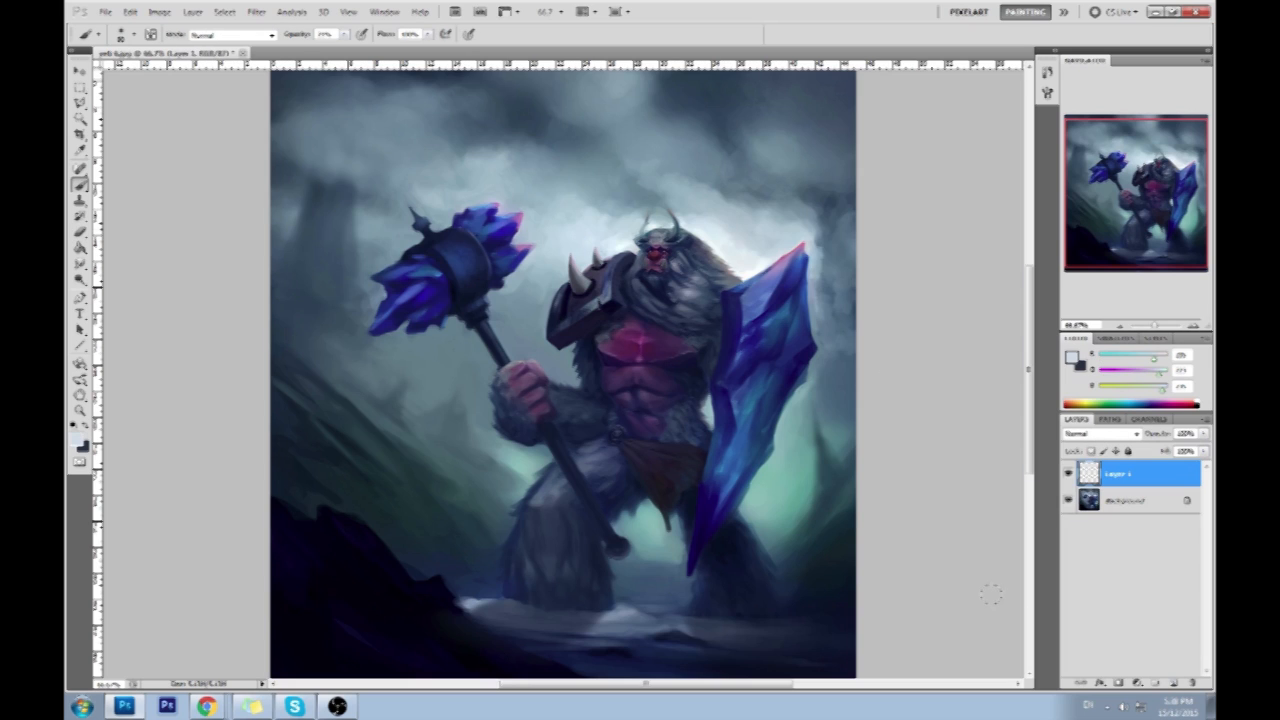
Brush soft strokes of the pale colour around the hammer, the yeti's body and legs, and the shield.
mouse_move(744, 198)
mouse_down()
mouse_move(690, 180)
mouse_move(690, 132)
mouse_move(560, 126)
mouse_up()
key(ctrl+minus)
mouse_move(716, 218)
mouse_down()
mouse_move(668, 190)
mouse_move(540, 160)
mouse_move(448, 172)
mouse_move(395, 205)
mouse_move(416, 264)
mouse_up()
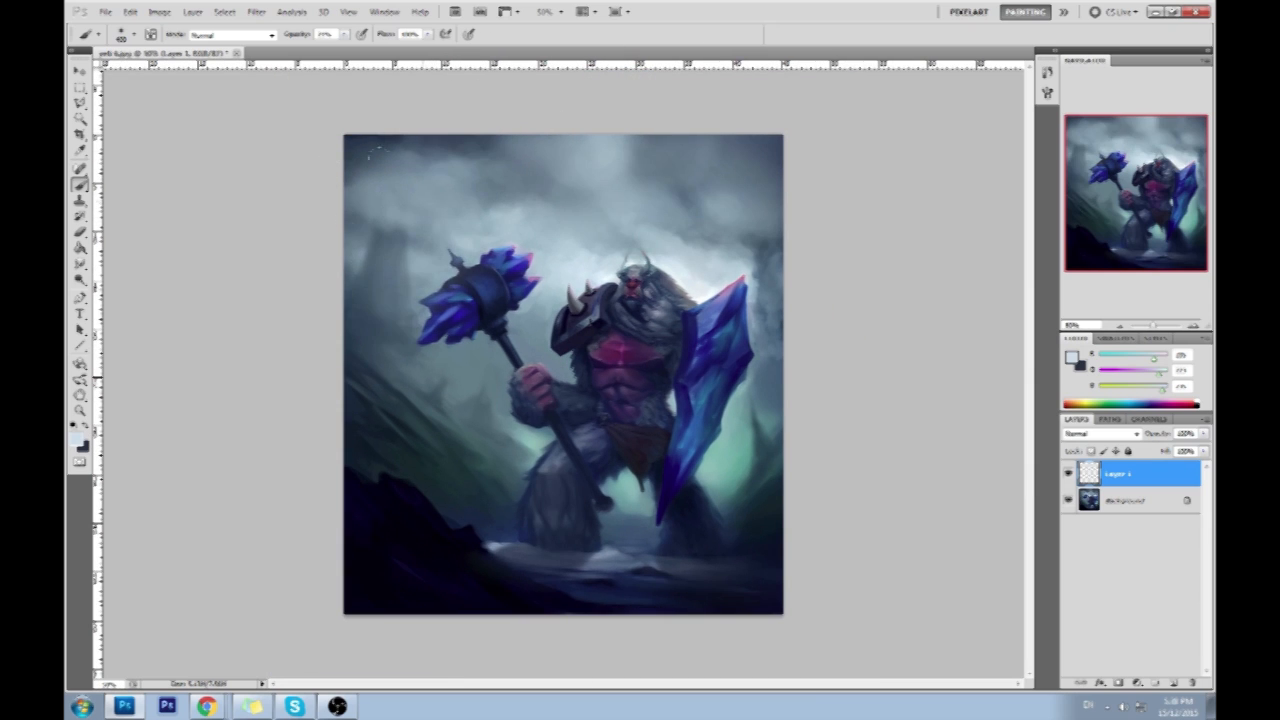
mouse_move(530, 310)
mouse_down()
mouse_move(478, 378)
mouse_move(532, 458)
mouse_up()
click(562, 362)
mouse_move(650, 465)
mouse_down()
mouse_move(612, 518)
mouse_move(620, 532)
mouse_up()
mouse_move(722, 490)
mouse_down()
mouse_move(712, 472)
mouse_move(745, 400)
mouse_up()
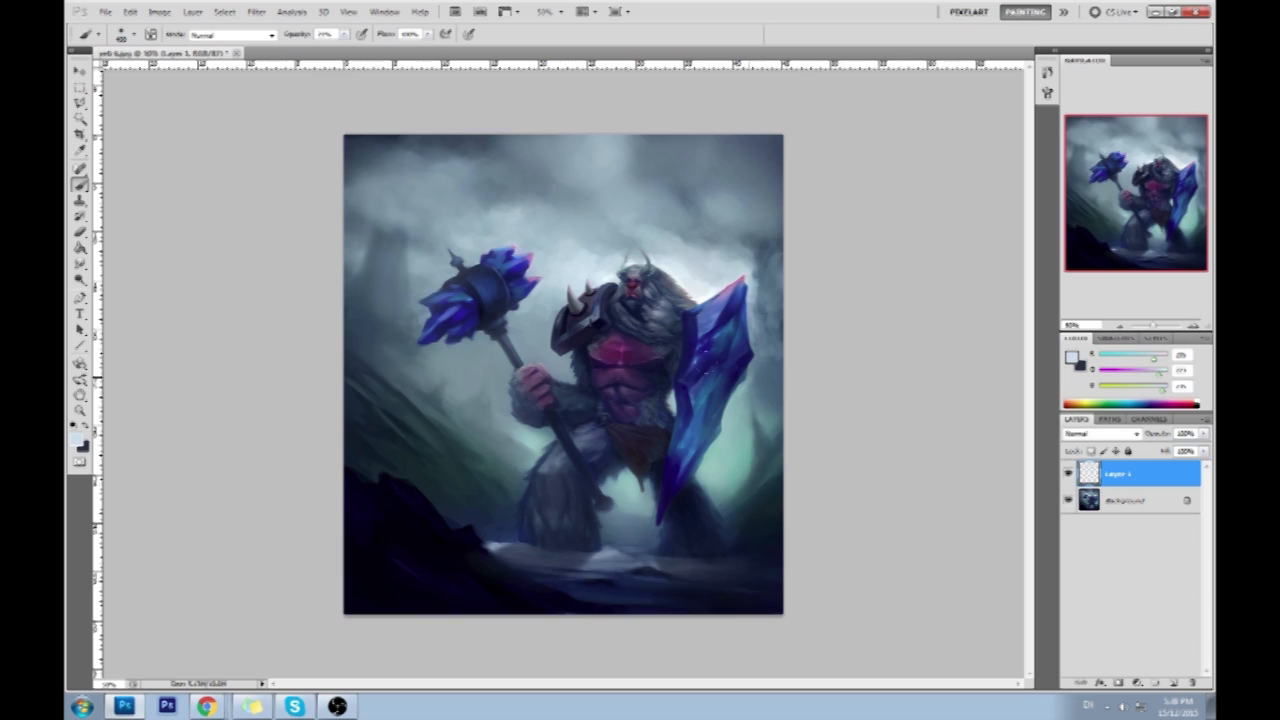
drag(765, 450, 775, 320)
key(e)
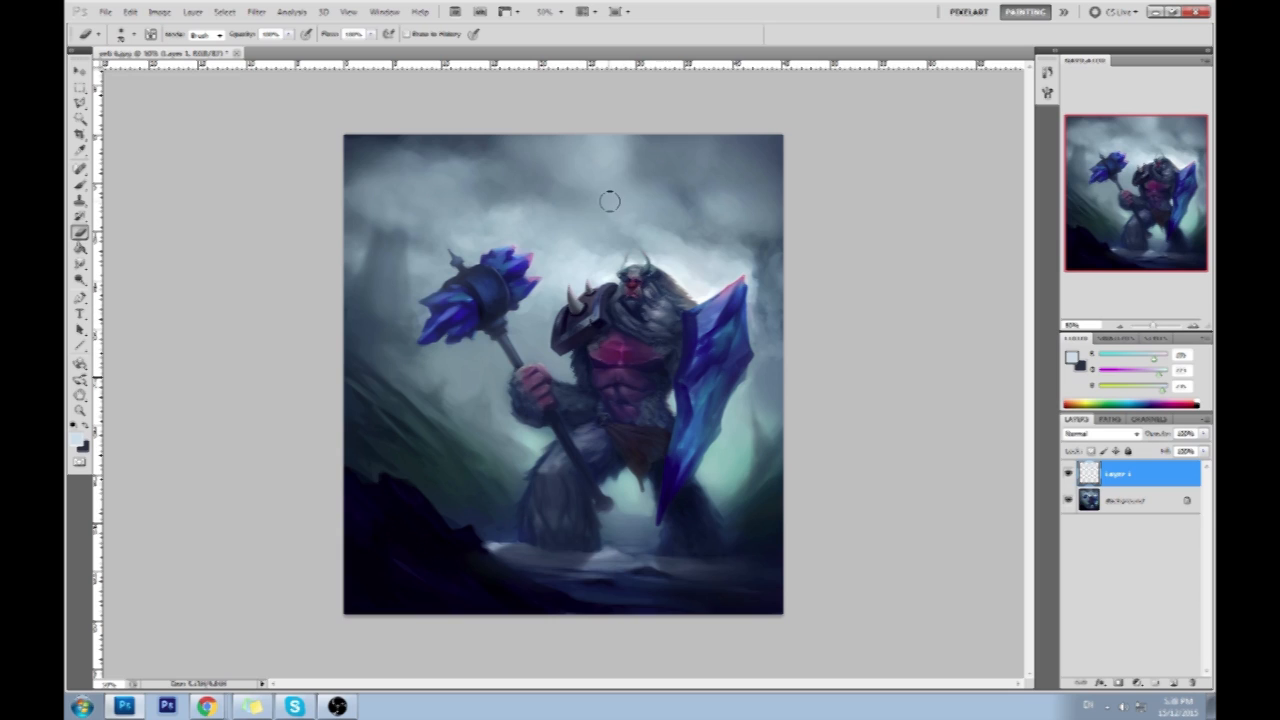
Sample grey-blue tones from the clouds and brush soft haze over the dark upper sky on Layer 1.
key(l)
key(b)
alt+click(498, 172)
alt+click(514, 143)
mouse_move(500, 140)
mouse_down()
mouse_move(428, 101)
mouse_move(350, 120)
mouse_up()
alt+click(741, 157)
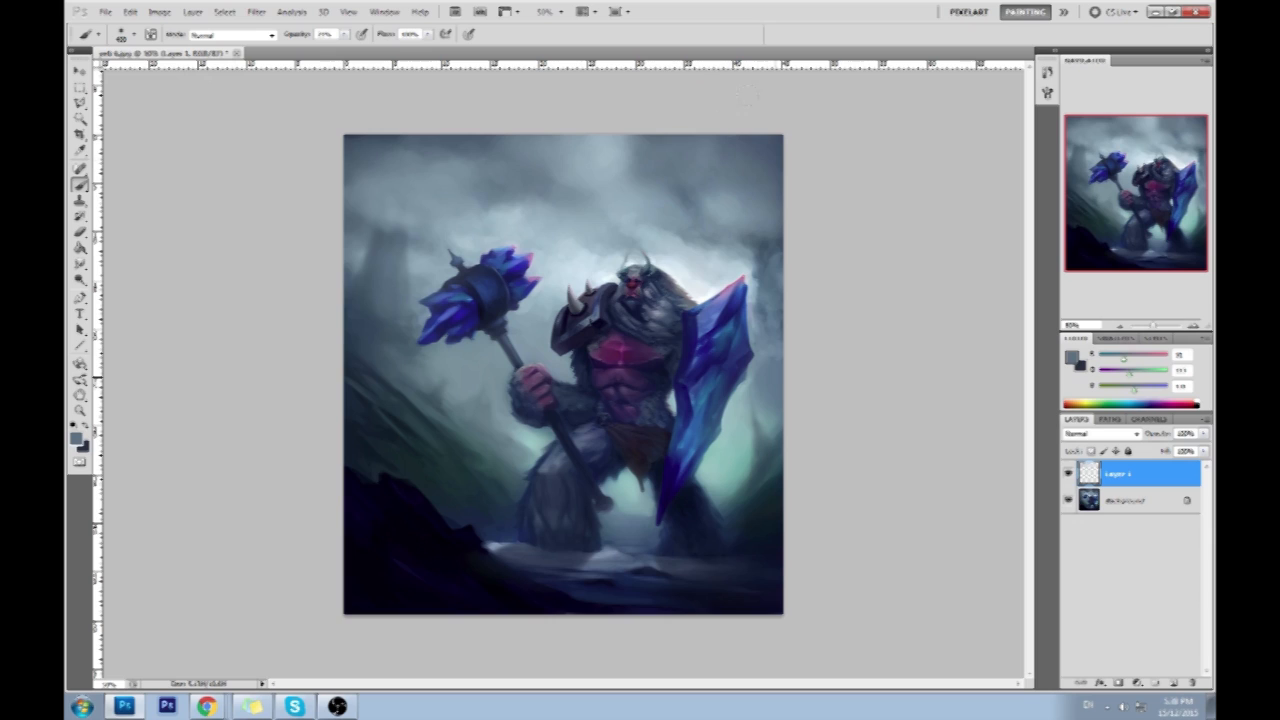
alt+click(669, 204)
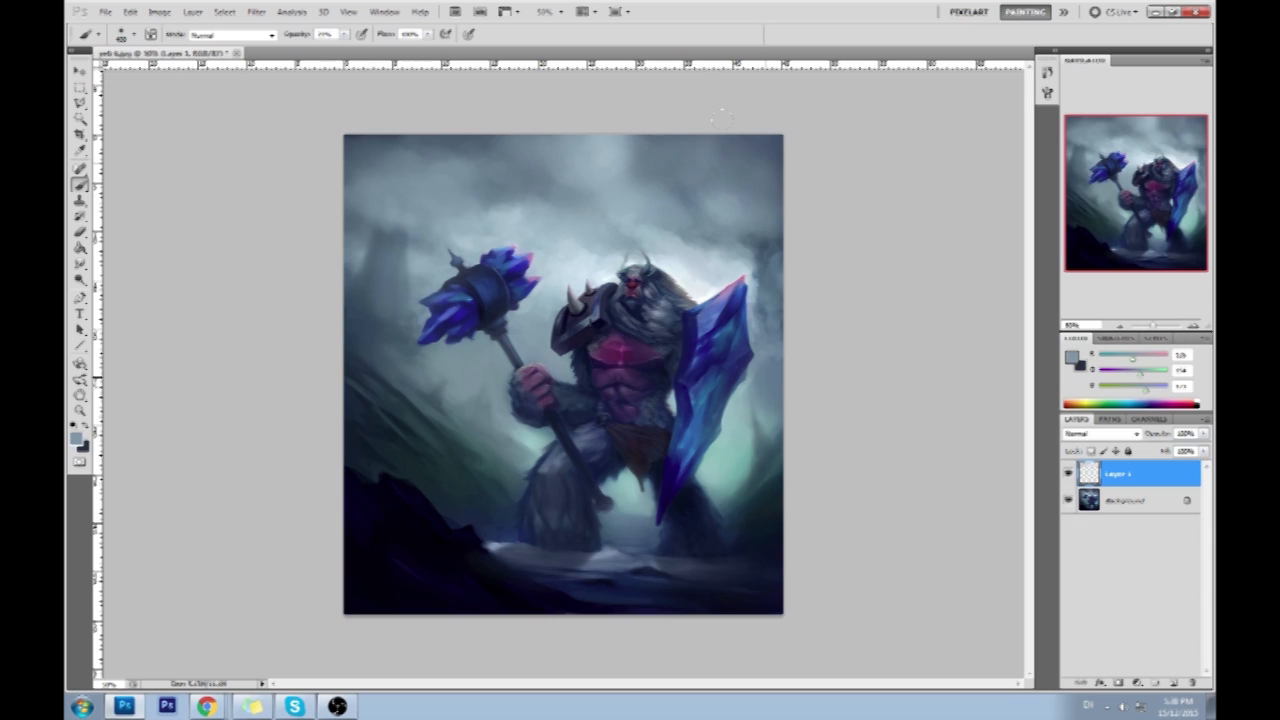
Sample the pale green mist beside the yeti's hip and brush it softly over the slope behind the hammer arm.
alt+click(520, 430)
mouse_move(520, 430)
mouse_down()
mouse_move(432, 363)
mouse_move(460, 396)
mouse_move(382, 362)
mouse_move(483, 467)
mouse_up()
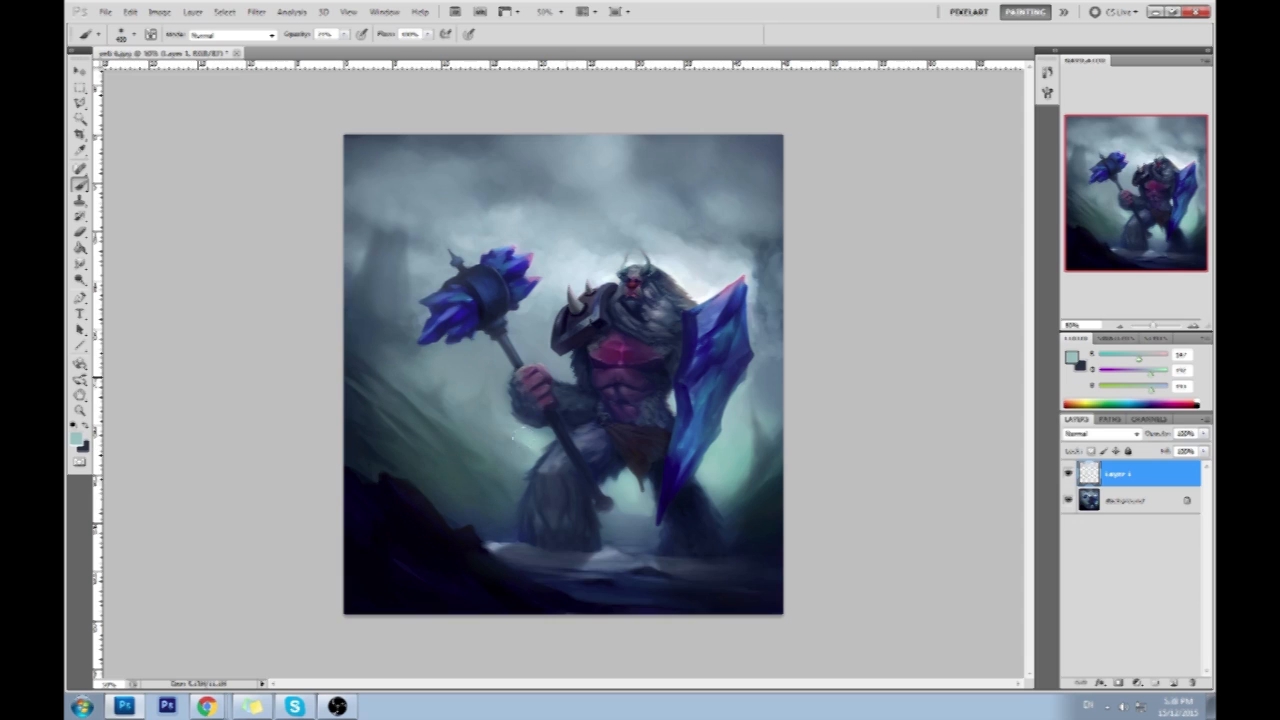
alt+click(531, 434)
mouse_move(531, 434)
mouse_down()
mouse_move(455, 505)
mouse_move(465, 530)
mouse_up()
Touch up the haze with the eraser and resample a grey-blue sky tone for the brush.
key(e)
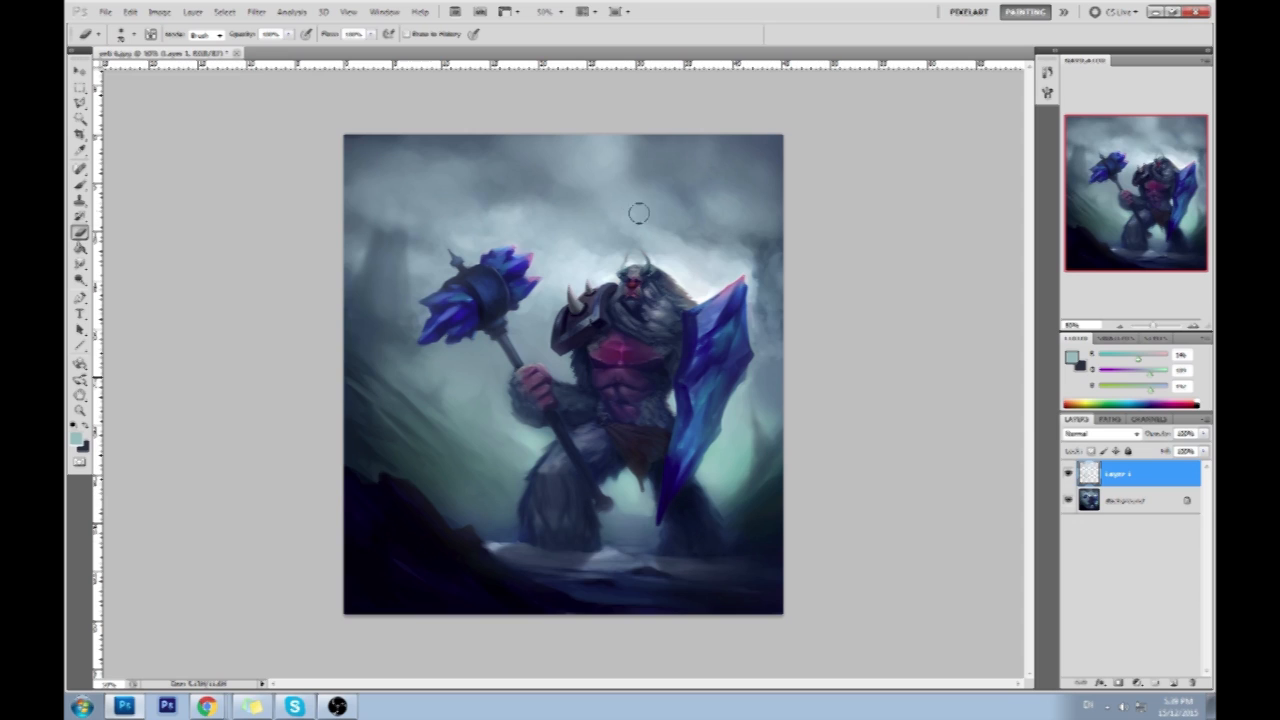
key(b)
alt+click(505, 110)
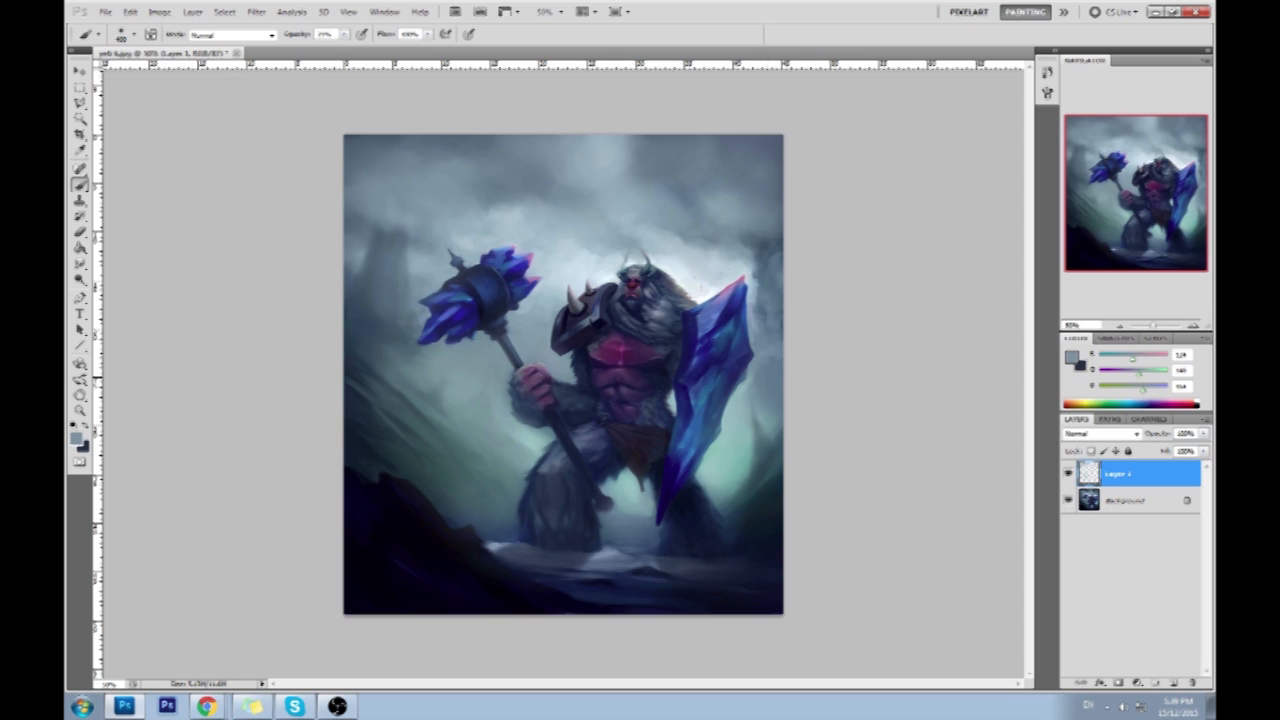
Compare the painting with and without the atmospheric haze by repeatedly hiding and showing Layer 1.
right_click(1135, 483)
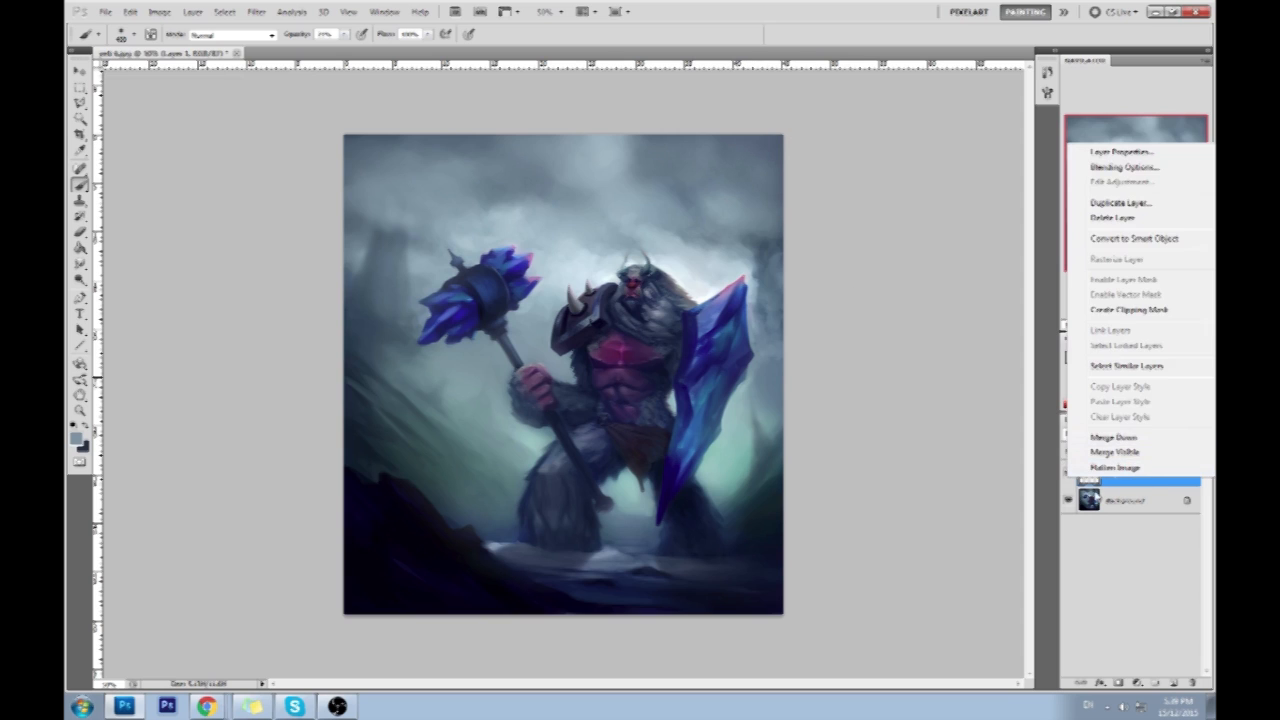
click(1085, 490)
click(1069, 476)
click(1069, 476)
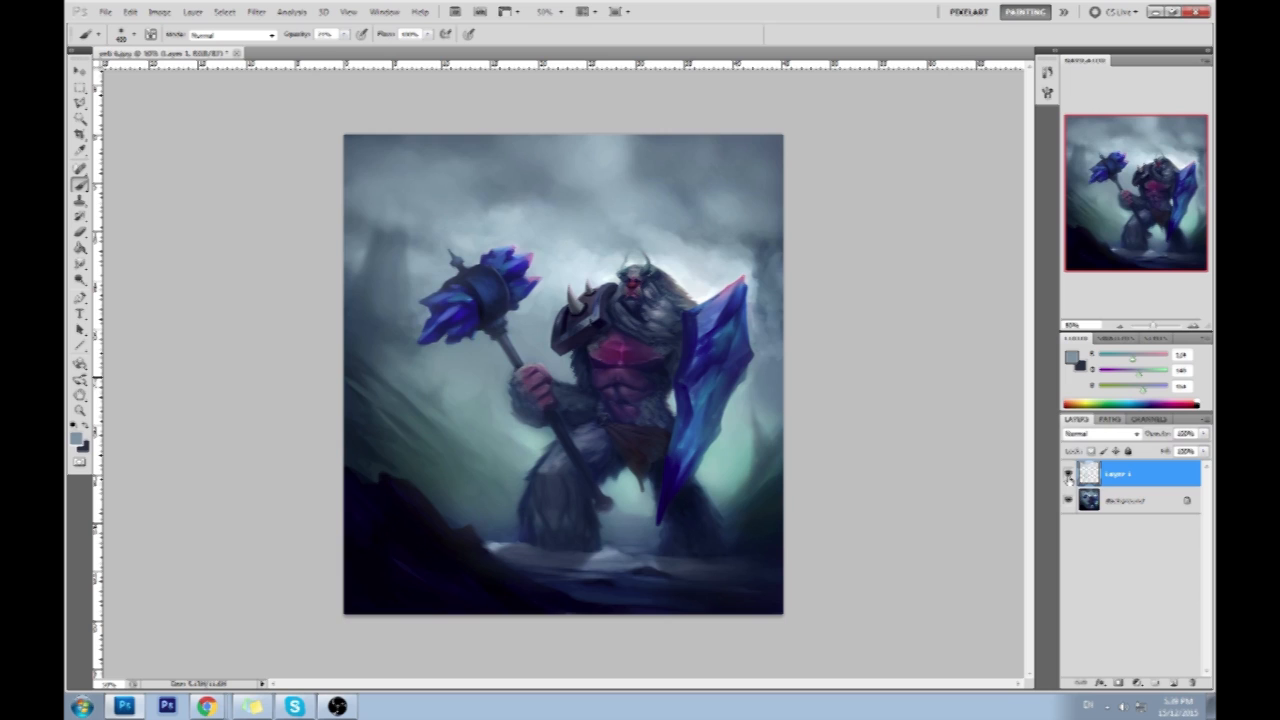
click(1069, 476)
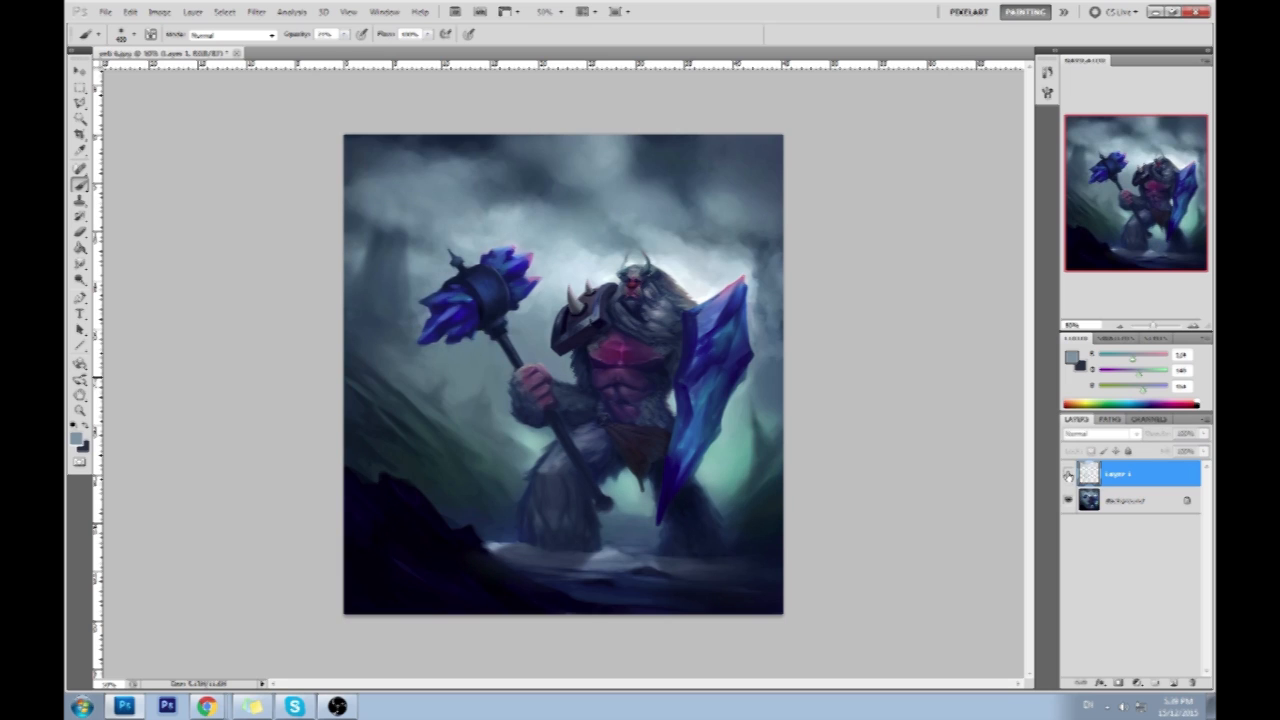
click(1069, 476)
click(1069, 476)
click(1069, 476)
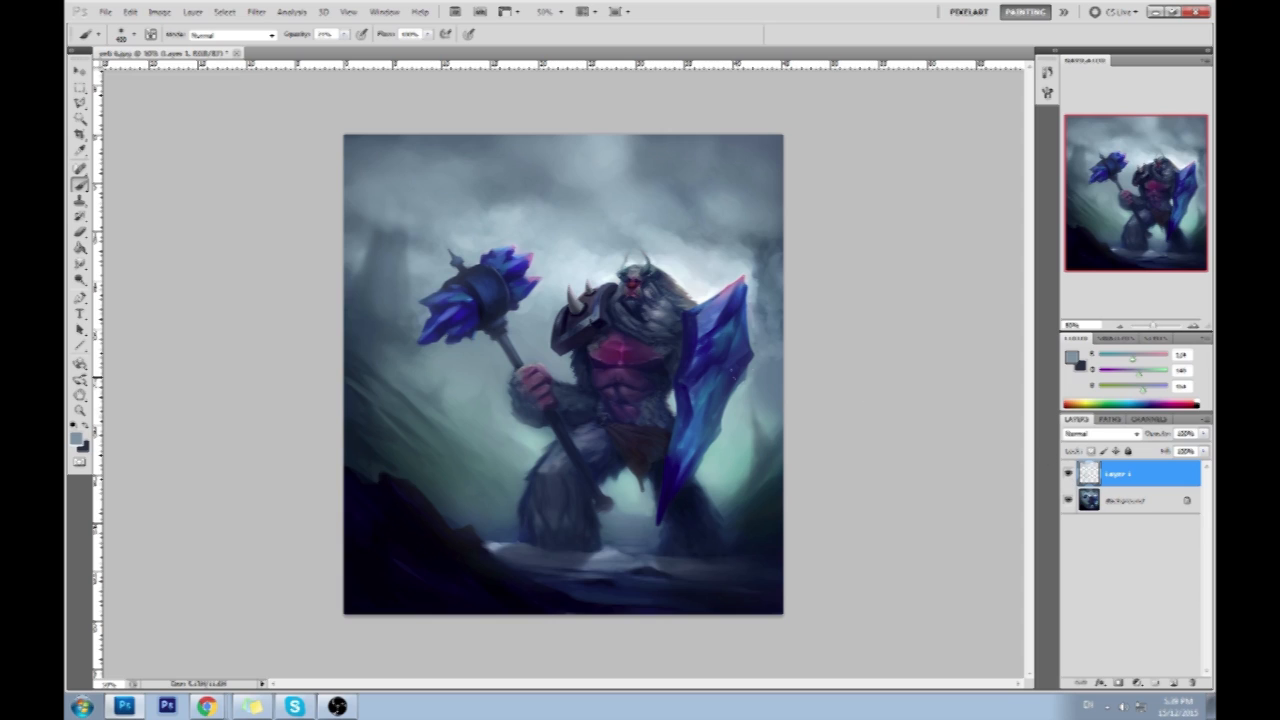
Enlarge the eraser considerably and soften the Layer 1 painting near the shield-side edge of the canvas.
key(e)
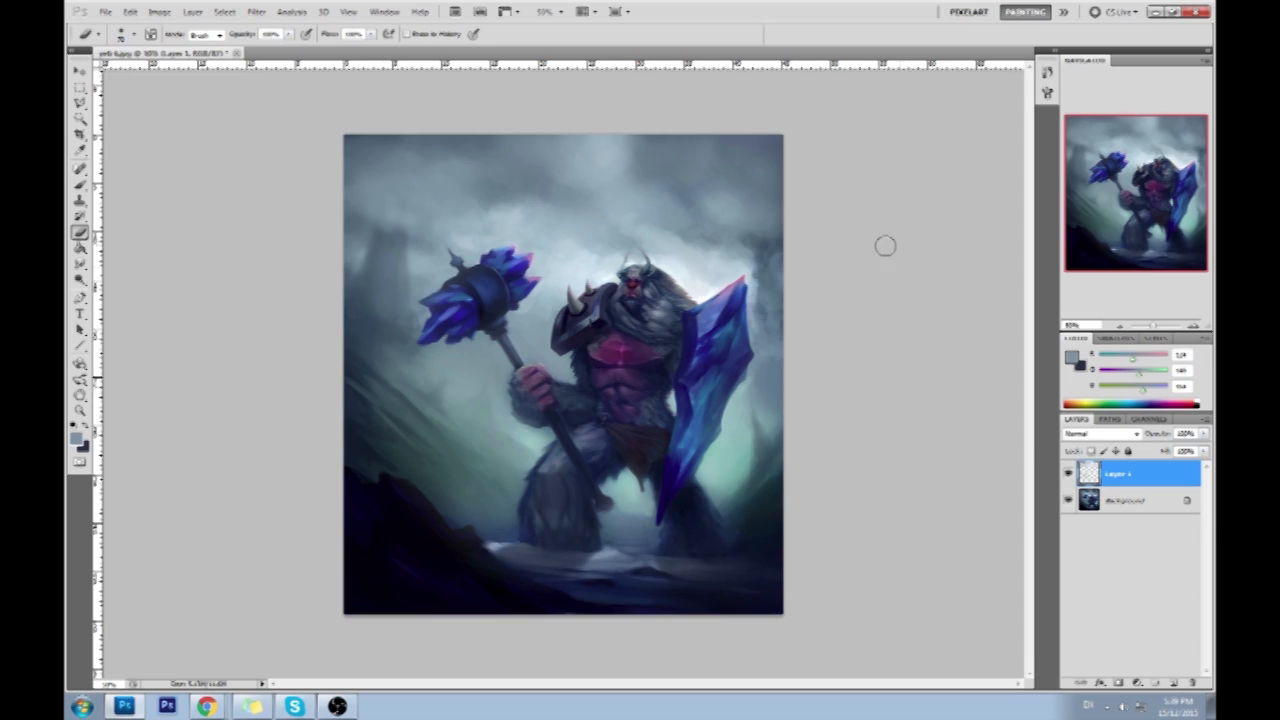
key(])
key(])
key(])
drag(775, 40, 190, 20)
key(ctrl+minus)
key(ctrl+minus)
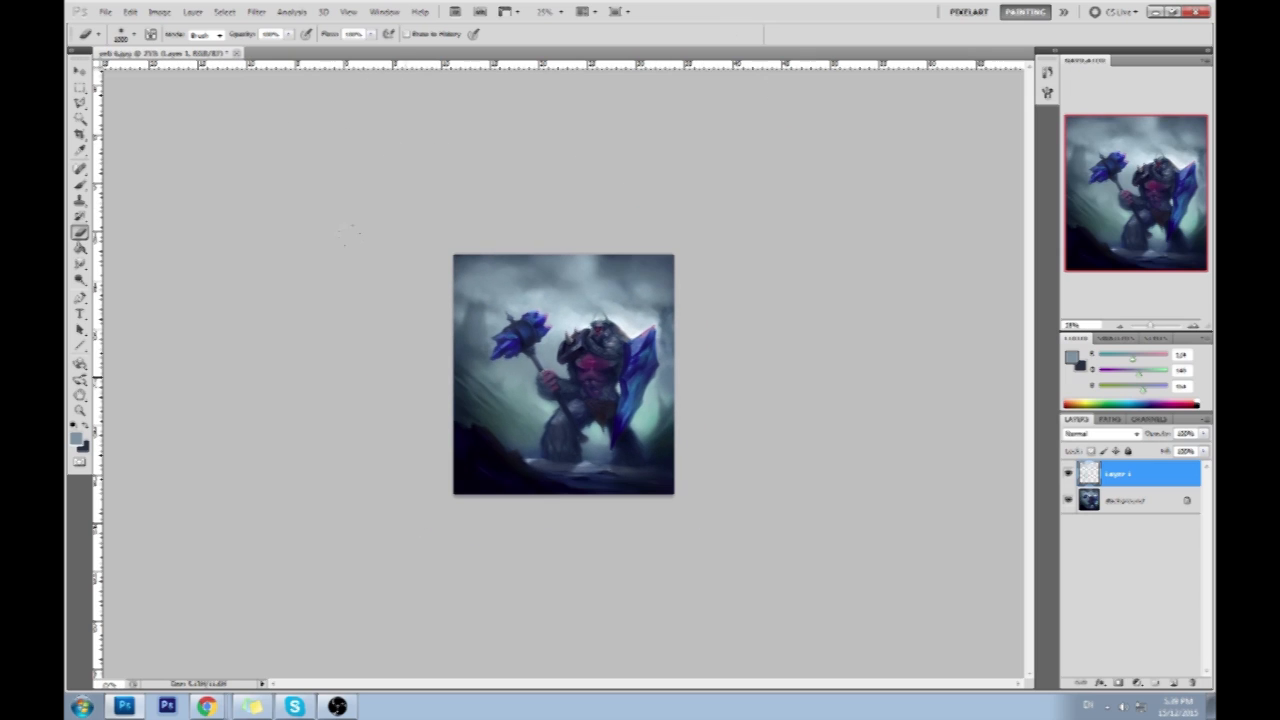
key(b)
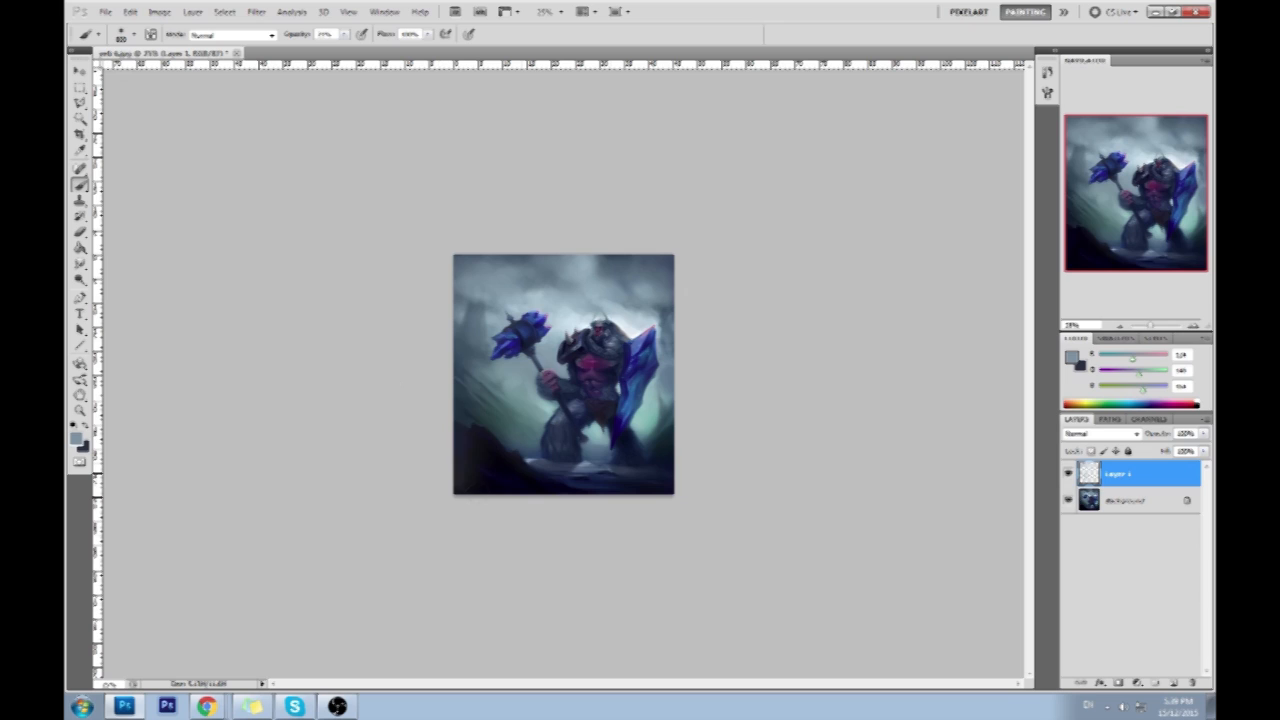
key(e)
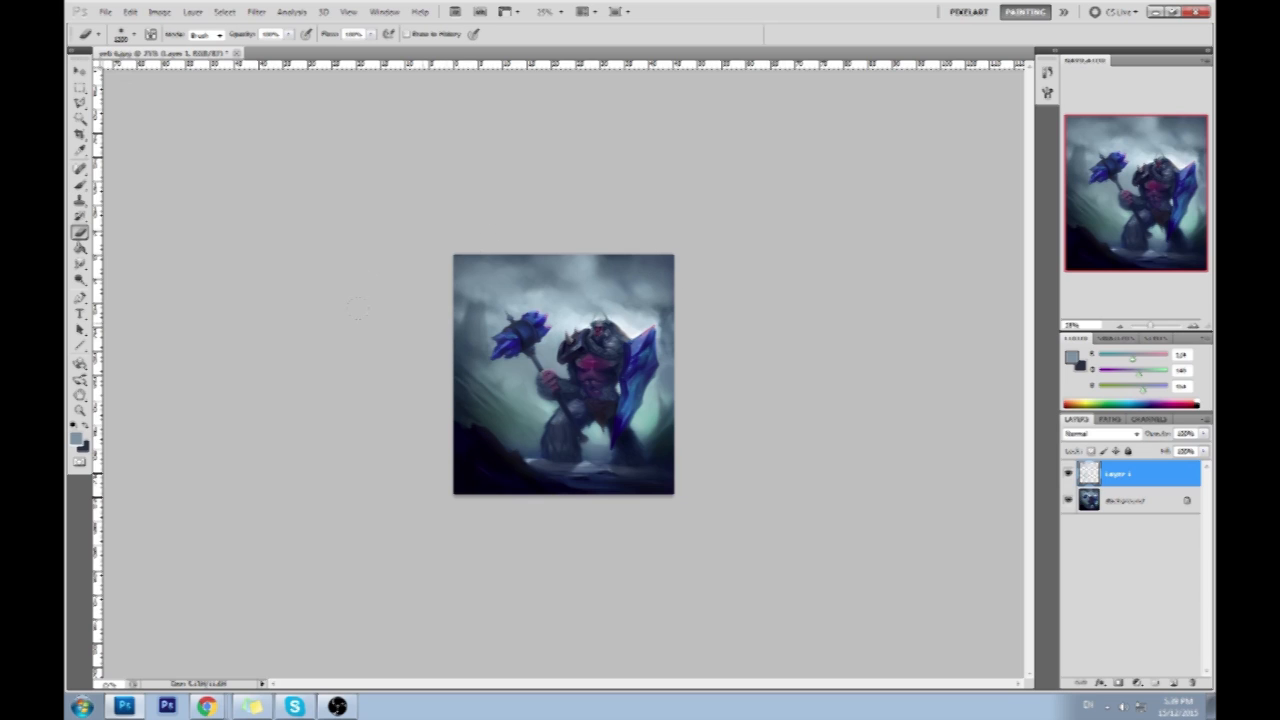
click(700, 388)
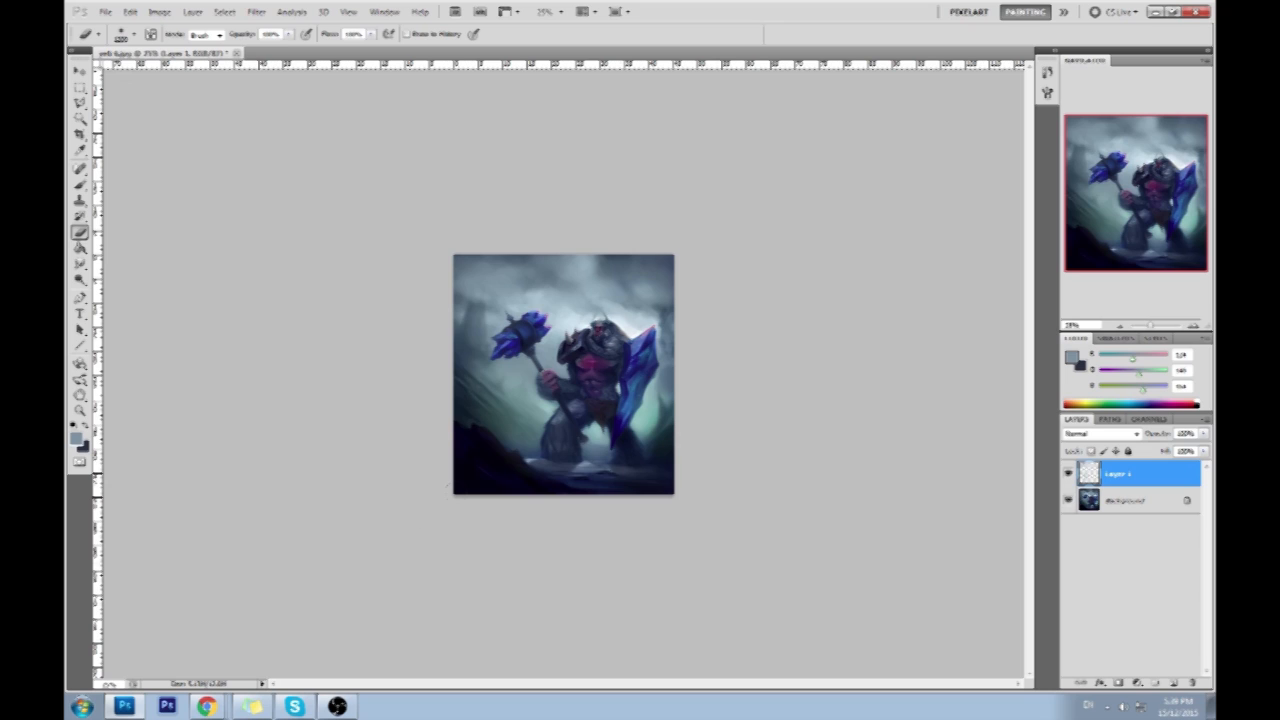
Sample the near-white glow between the head and shield and paint a pale reflection on the ground between the creature's legs.
key(b)
alt+click(634, 326)
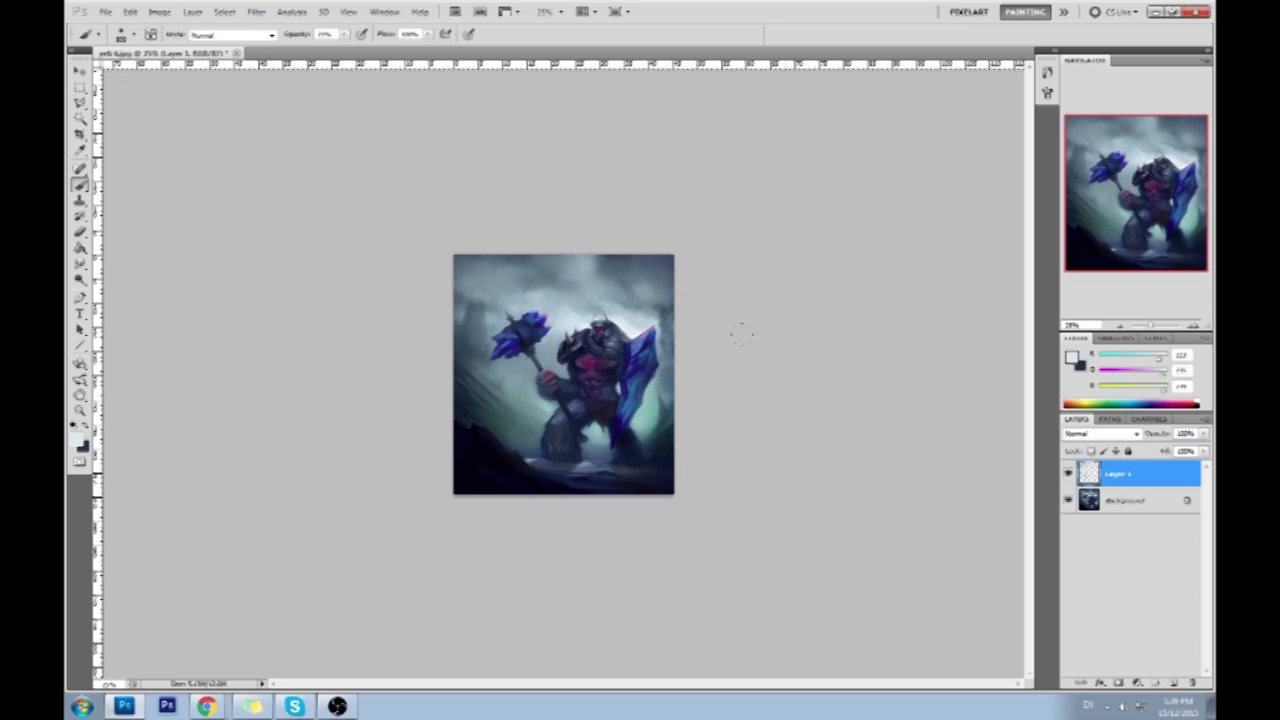
mouse_move(592, 455)
mouse_down()
mouse_move(561, 479)
mouse_move(603, 474)
mouse_up()
drag(602, 480, 607, 483)
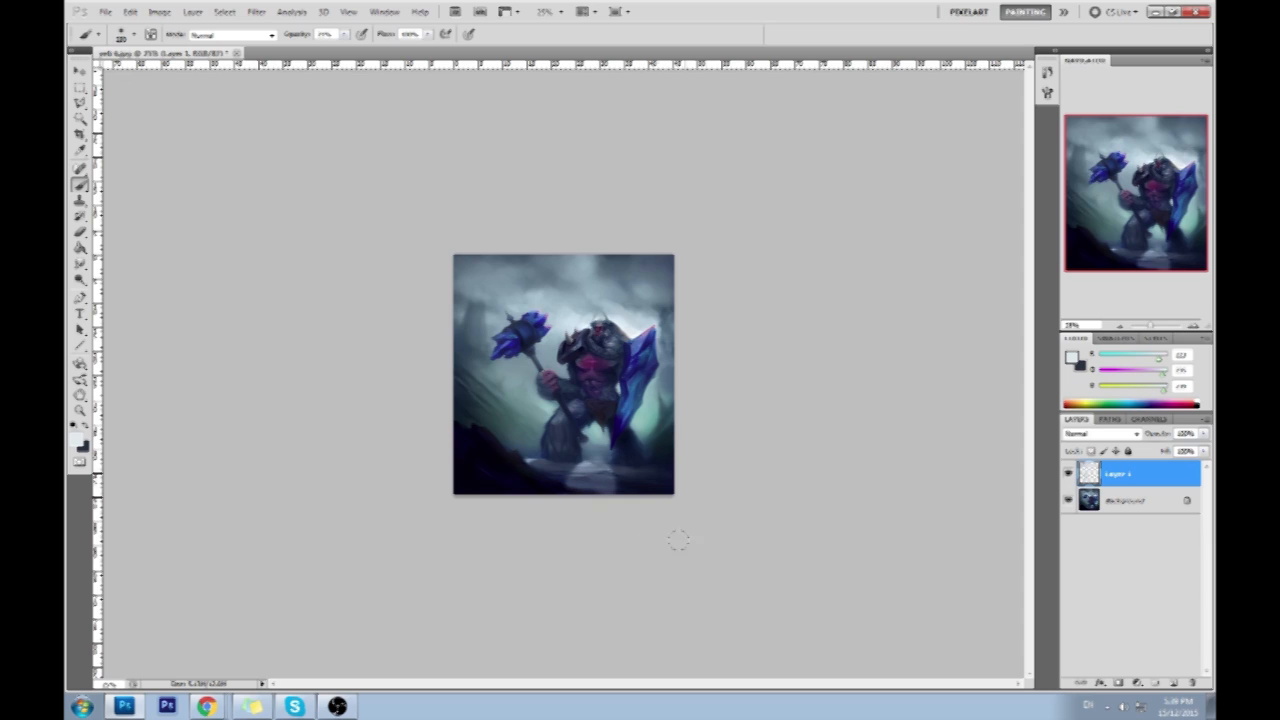
Resize the eraser and trim the lower part of the pale ground reflection and the haze over the dark foreground rocks.
key(e)
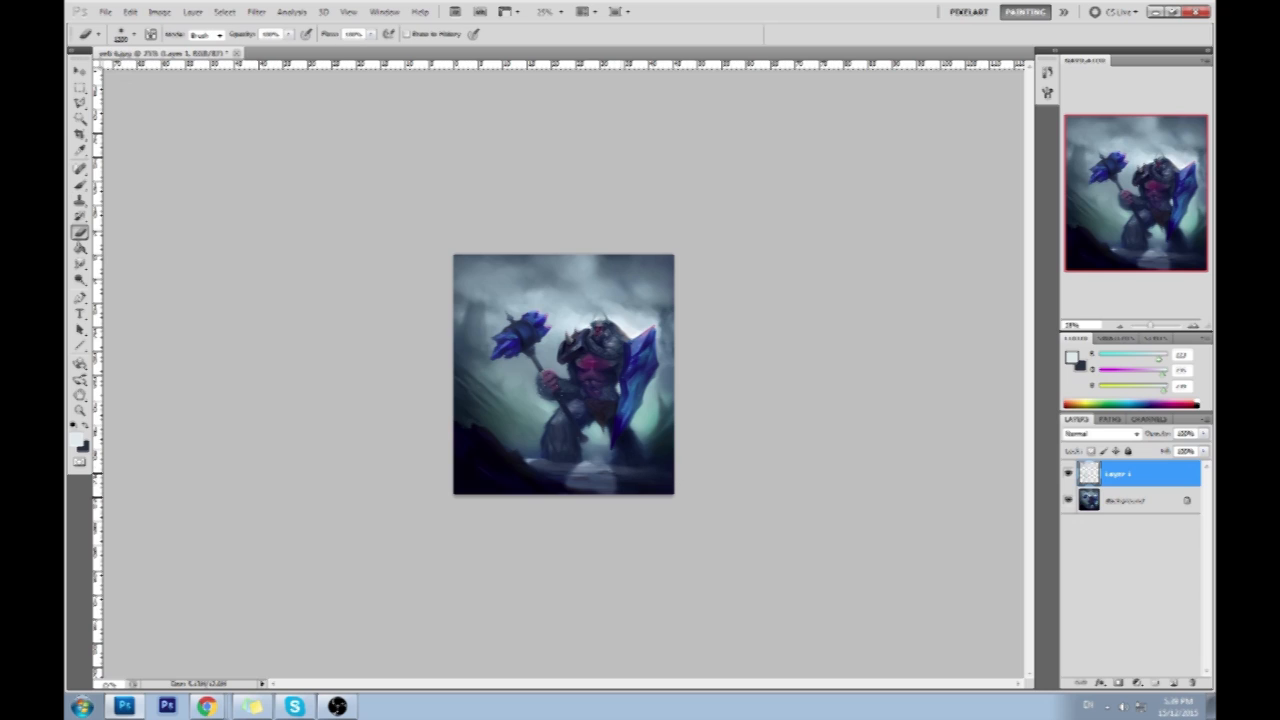
key(bracketleft)
key(bracketleft)
key(bracketleft)
key(bracketleft)
key(bracketleft)
key(bracketleft)
key(bracketright)
key(bracketright)
key(bracketright)
key(bracketright)
drag(566, 485, 612, 484)
key(bracketleft)
key(ctrl+z)
key(ctrl+z)
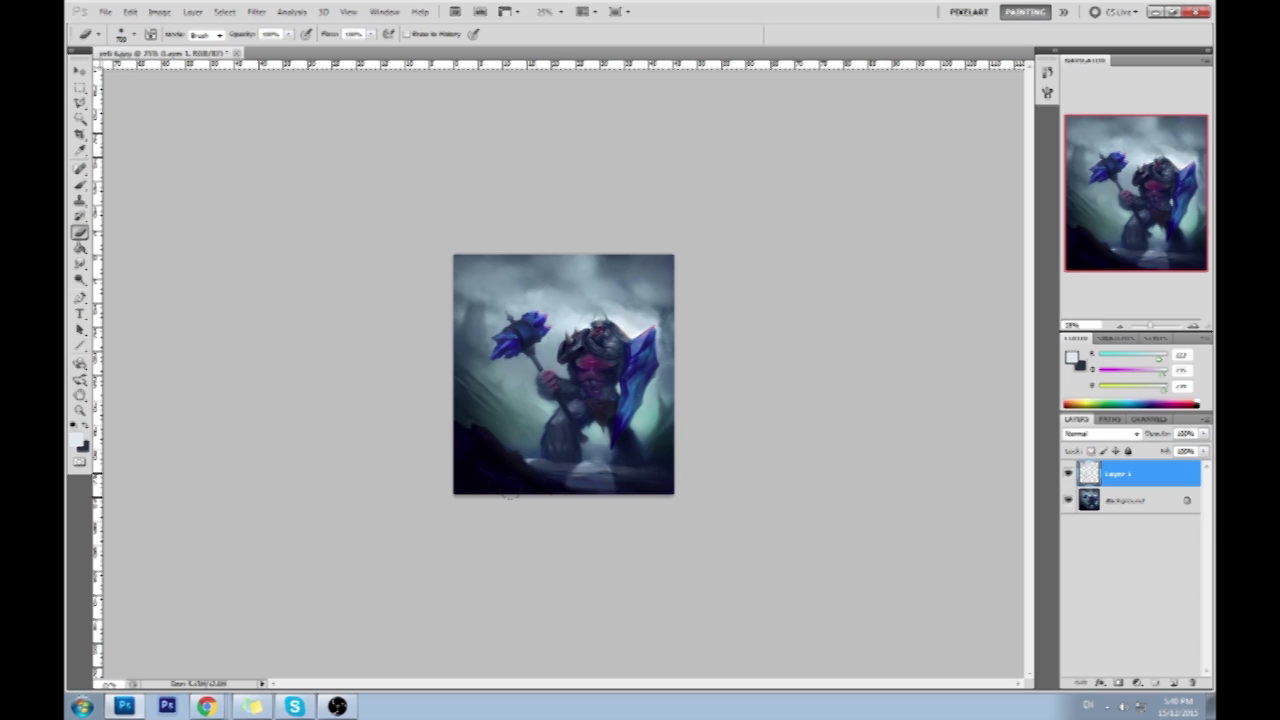
drag(477, 427, 516, 474)
Select the jagged silhouette of the dark foreground rocks with the freehand Lasso tool and hide the selection outline.
key(b)
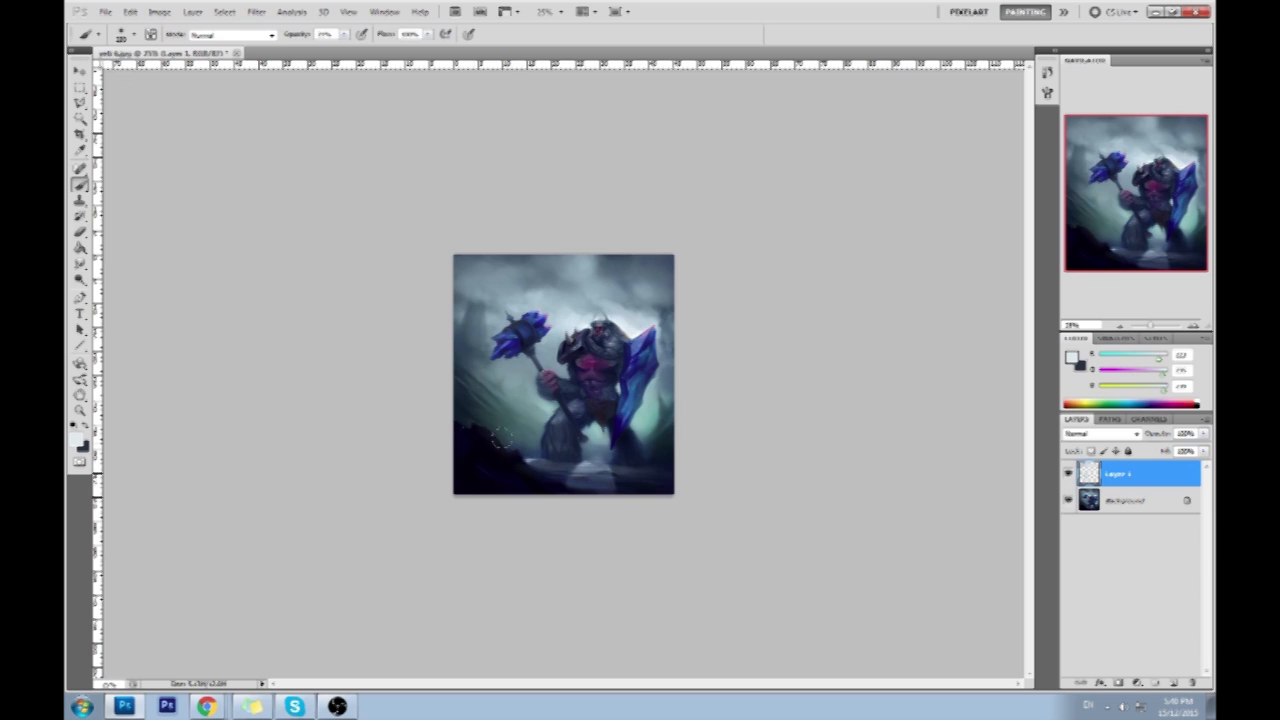
key(l)
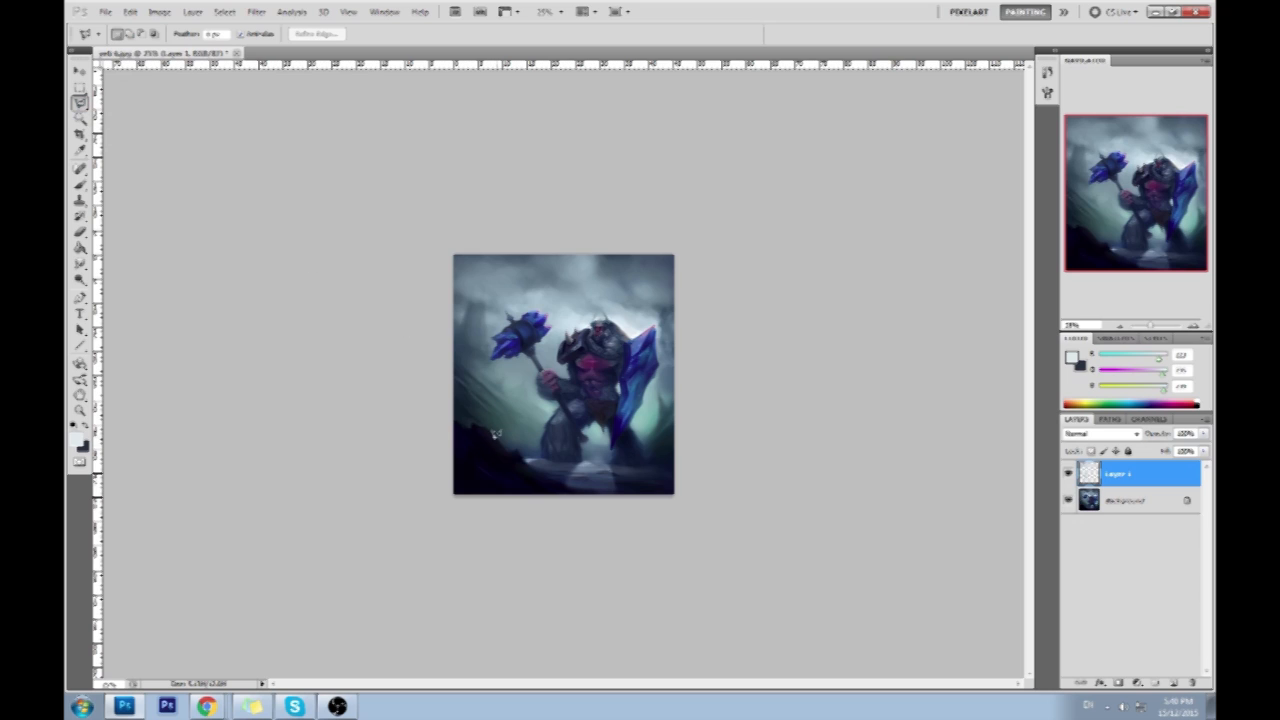
right_click(80, 104)
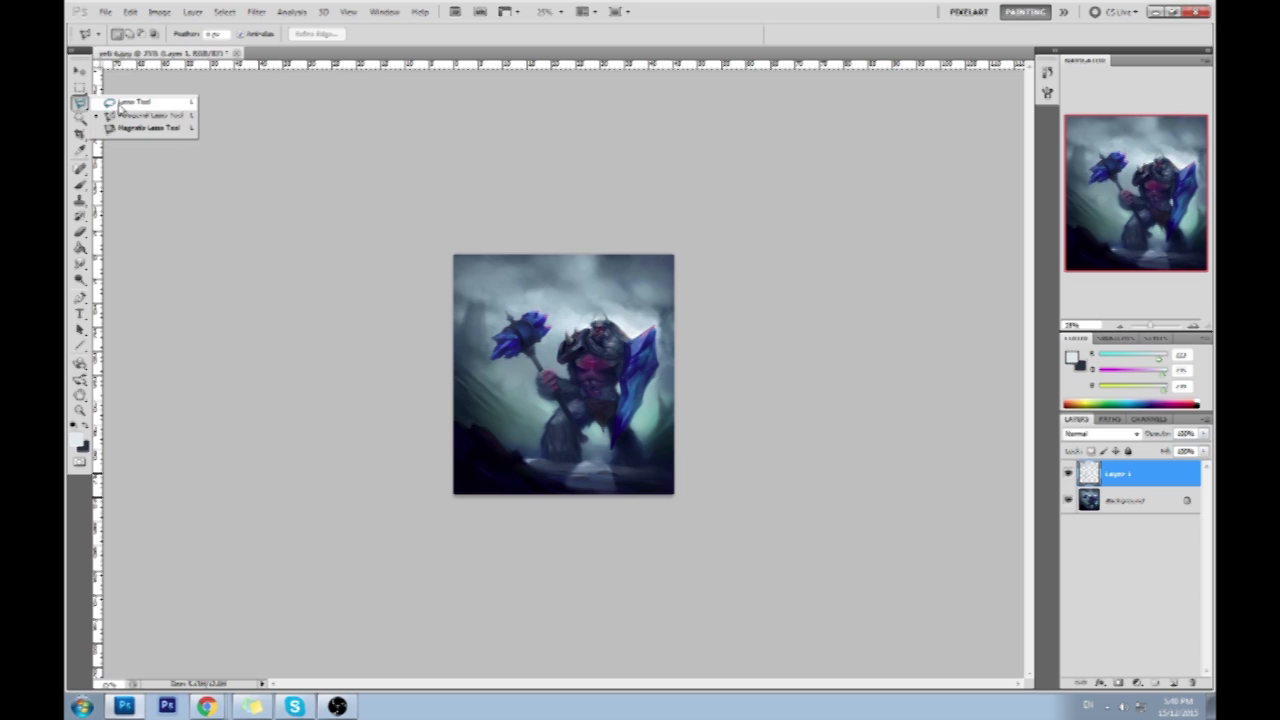
click(118, 103)
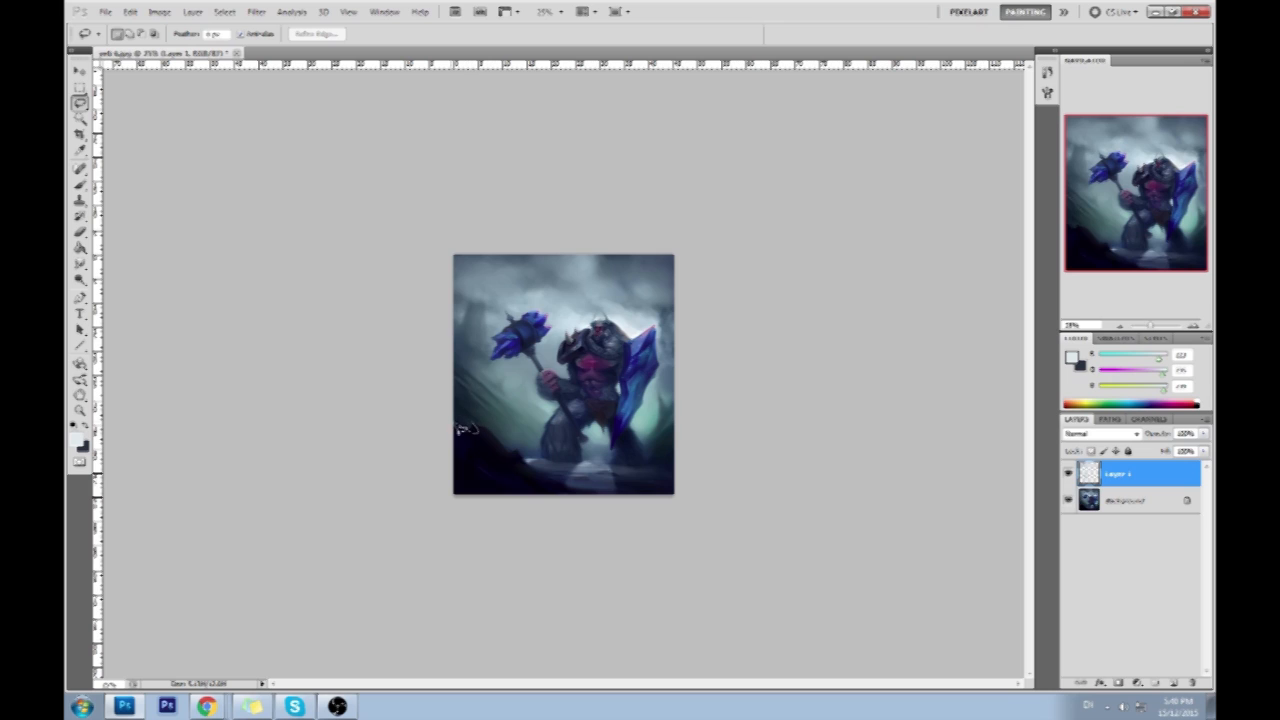
mouse_move(458, 430)
mouse_down()
mouse_move(485, 464)
mouse_move(537, 478)
mouse_move(478, 420)
mouse_up()
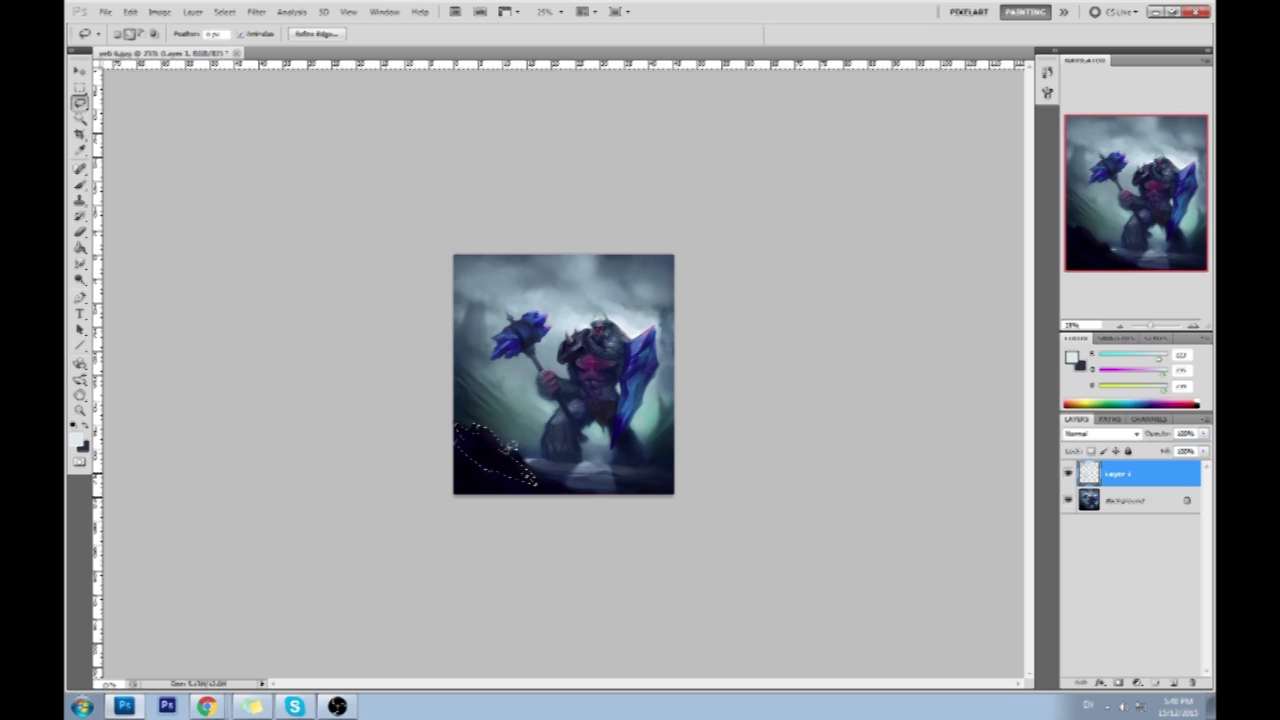
mouse_move(531, 468)
mouse_down()
mouse_move(505, 448)
mouse_move(513, 476)
mouse_move(483, 464)
mouse_move(533, 490)
mouse_move(470, 448)
mouse_up()
key(ctrl+d)
key(b)
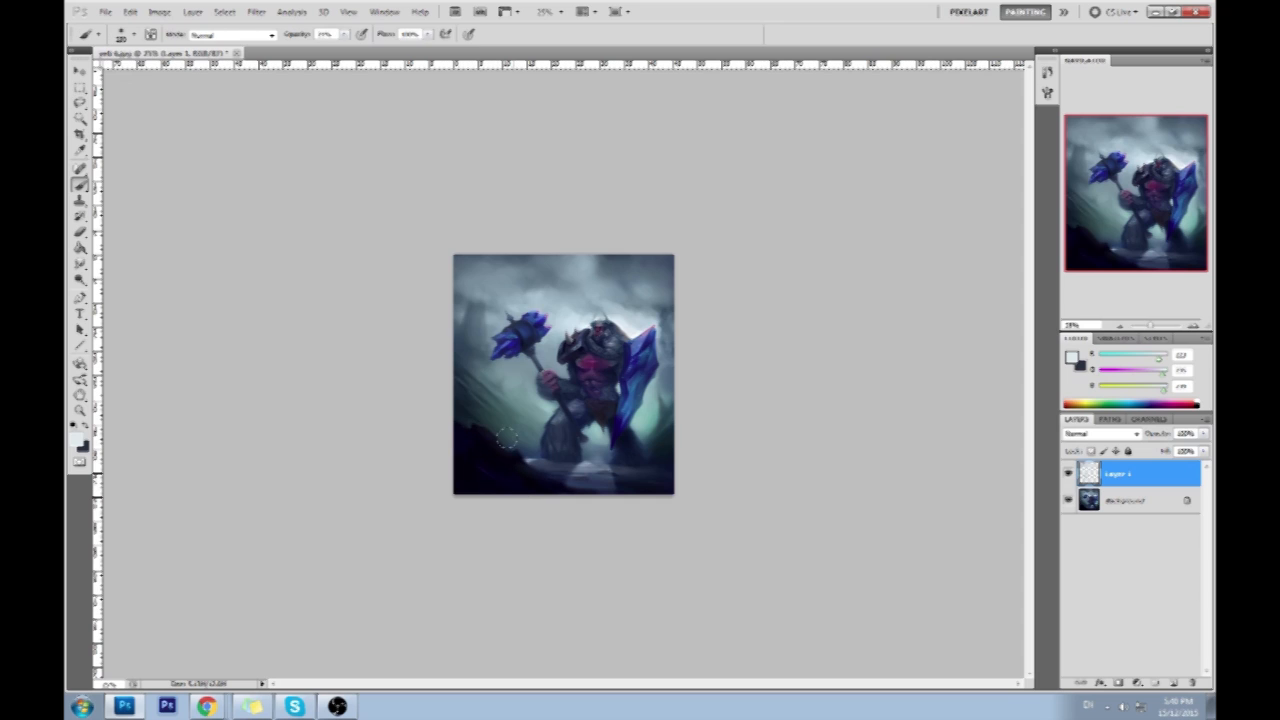
Sample the grey-teal mist, lower the brush opacity strongly and lay a faint haze over the selected foreground rocks.
alt+click(533, 410)
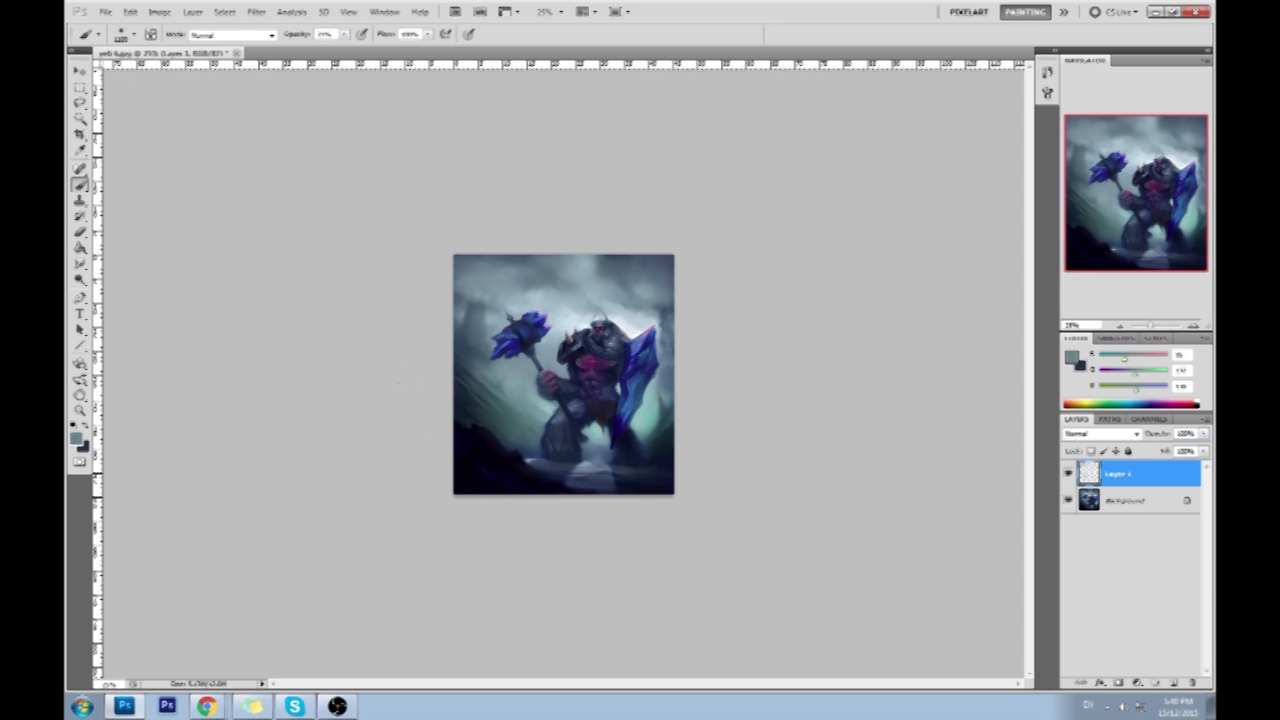
drag(458, 428, 545, 488)
key(ctrl+z)
alt+click(530, 402)
click(492, 465)
key(ctrl+z)
click(344, 35)
drag(339, 46, 333, 48)
click(492, 465)
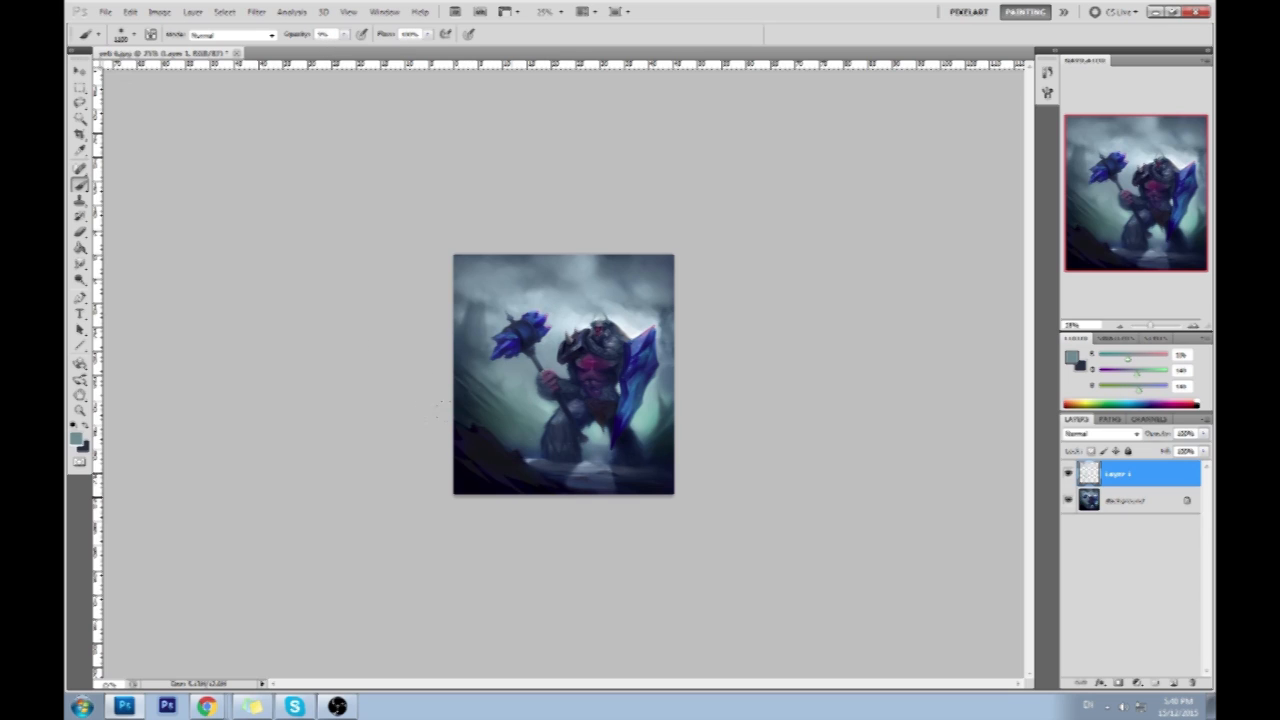
click(488, 458)
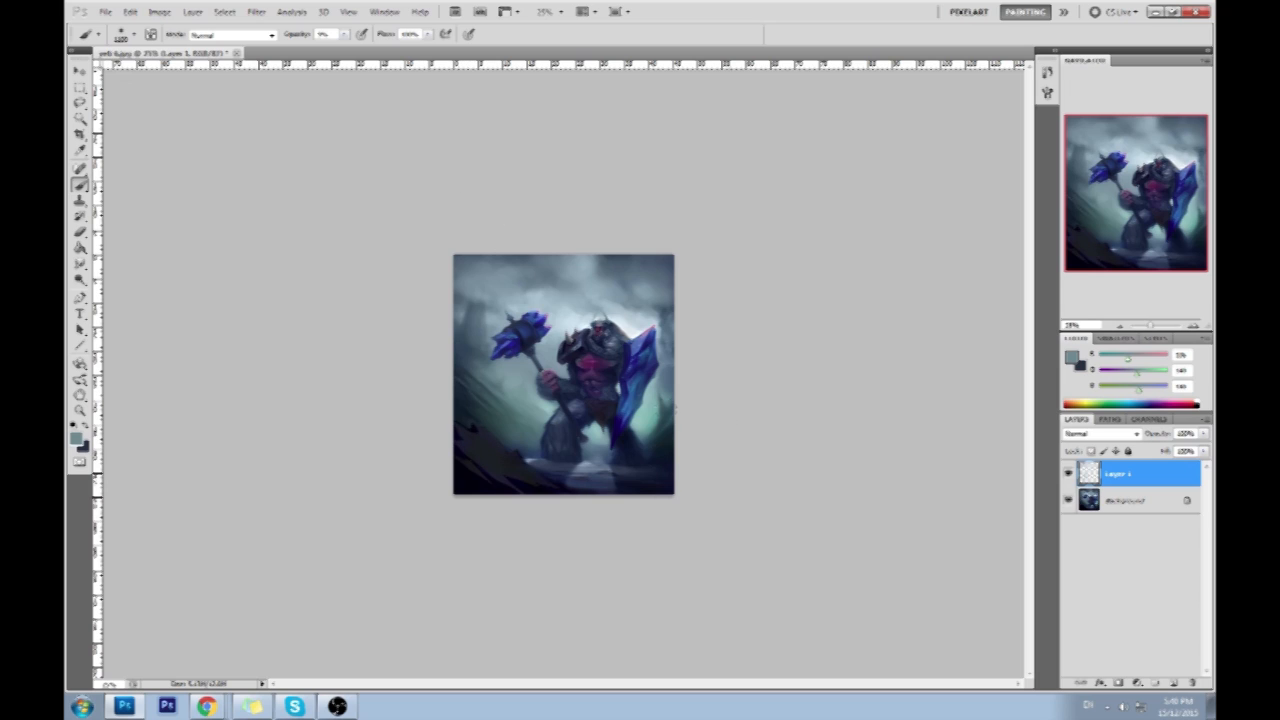
Compare the painting with and without Layer 1, and merge the layer down into the Background.
click(1068, 475)
click(1068, 475)
right_click(1130, 477)
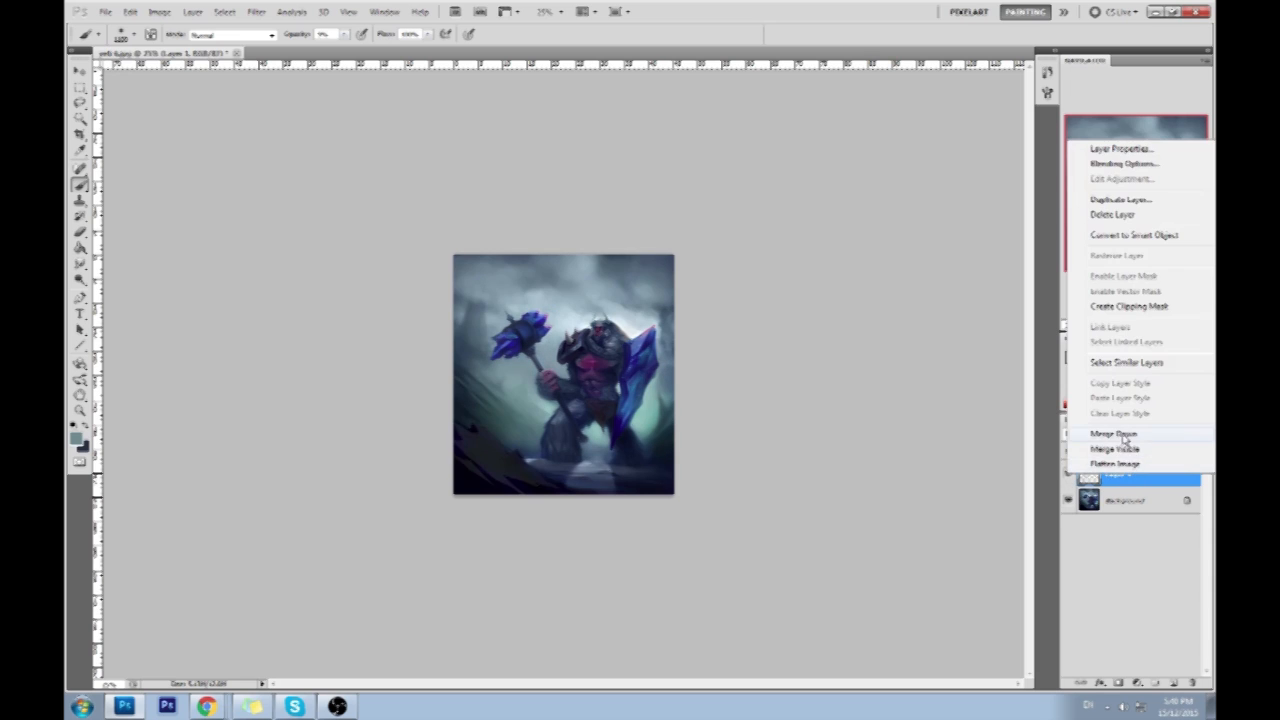
click(1114, 434)
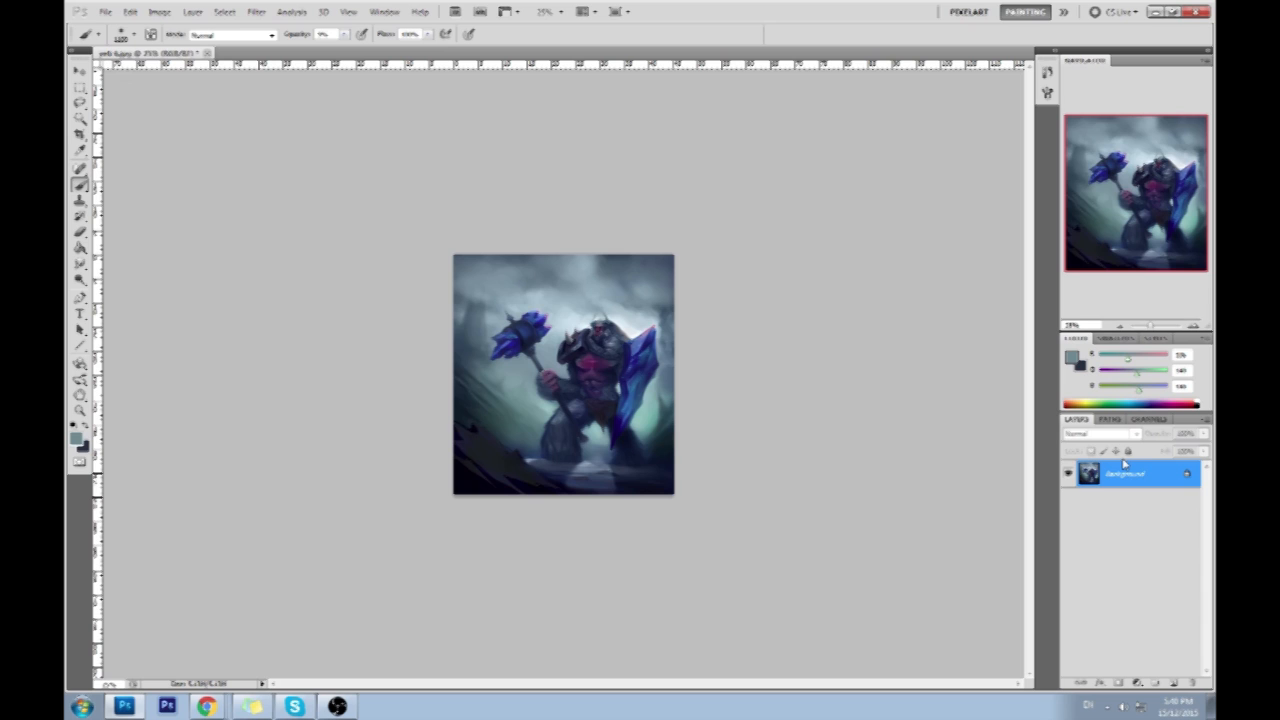
Choose a small hard brush preset, enlarge it, sample the pale teal mist below the forearm and set the opacity to 100%.
right_click(628, 410)
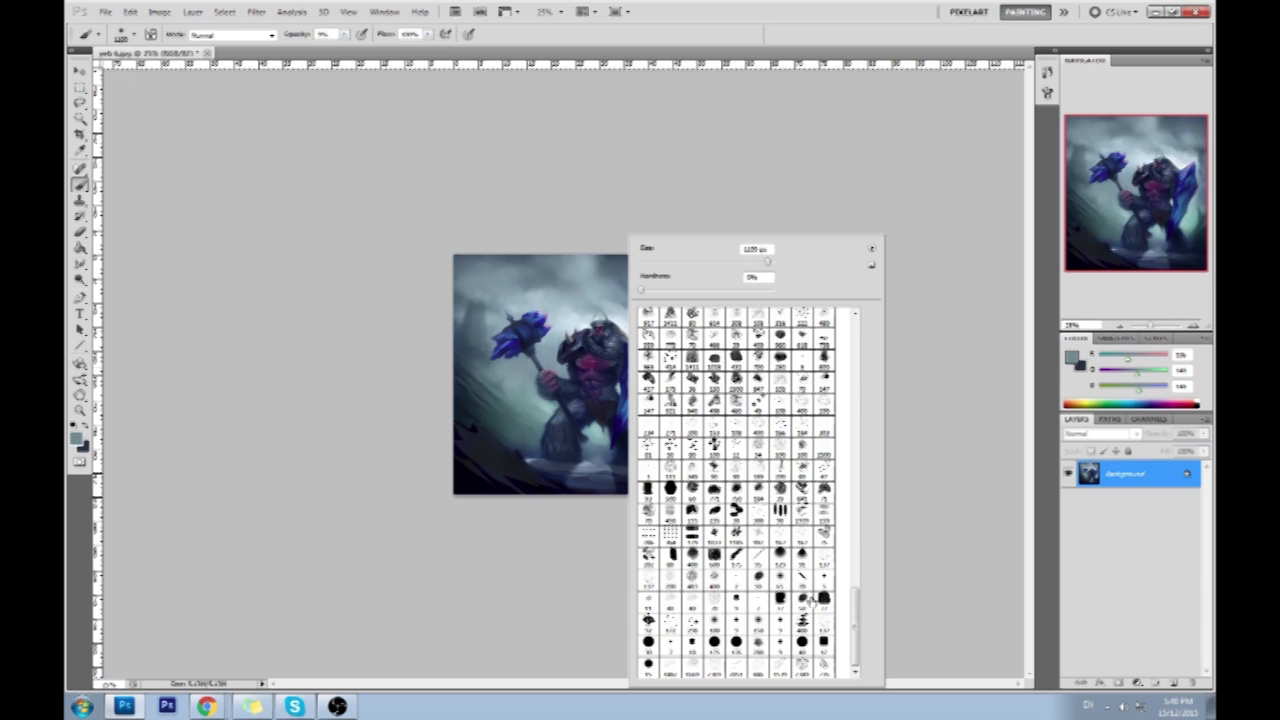
click(783, 630)
click(909, 545)
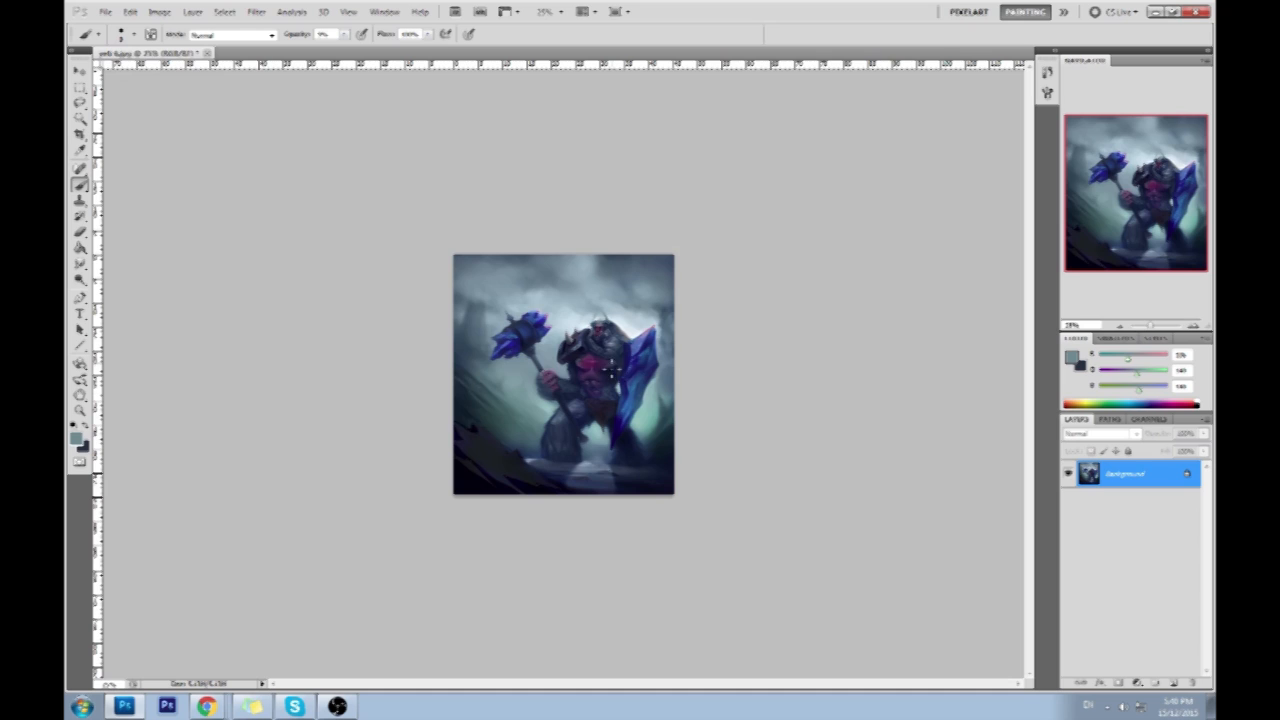
alt+click(548, 400)
key(])
key(])
key(])
key(])
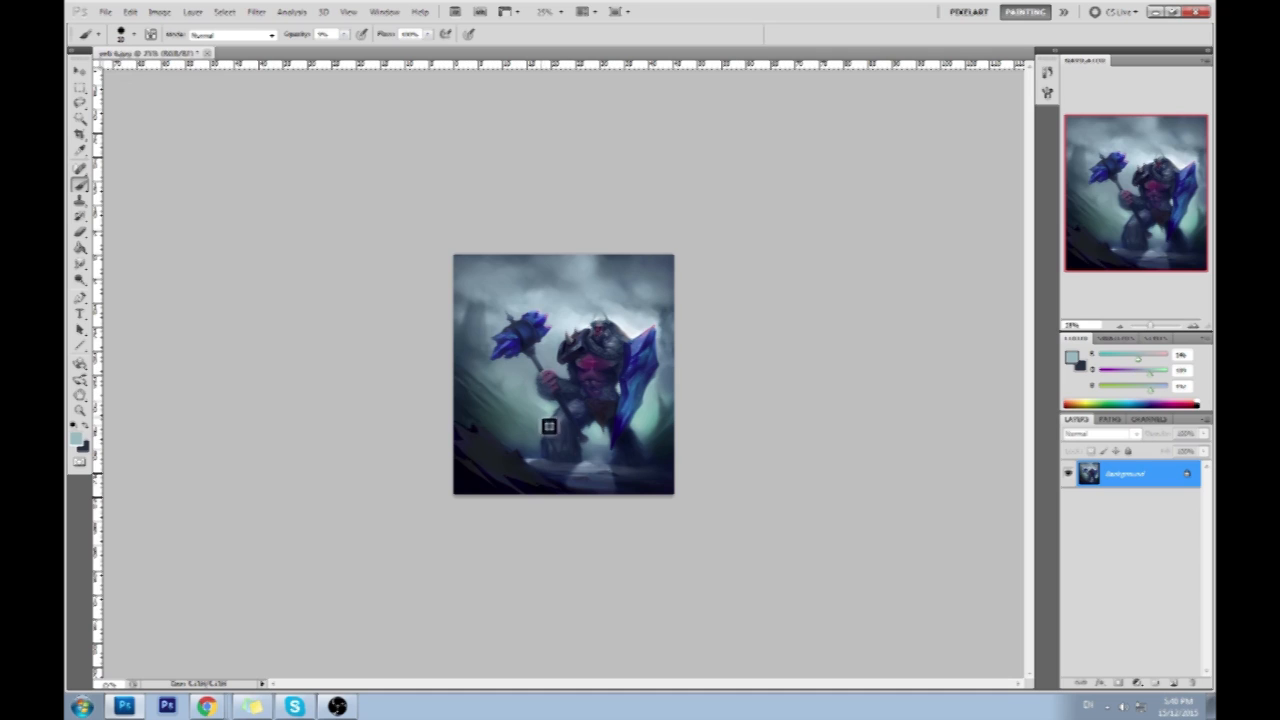
drag(345, 35, 442, 49)
Free the rest of the canvas from the rock selection and try a pale stroke in the mist below the hammer.
key(m)
right_click(532, 344)
click(783, 315)
key(b)
mouse_move(504, 374)
mouse_down()
mouse_move(537, 405)
mouse_move(518, 379)
mouse_up()
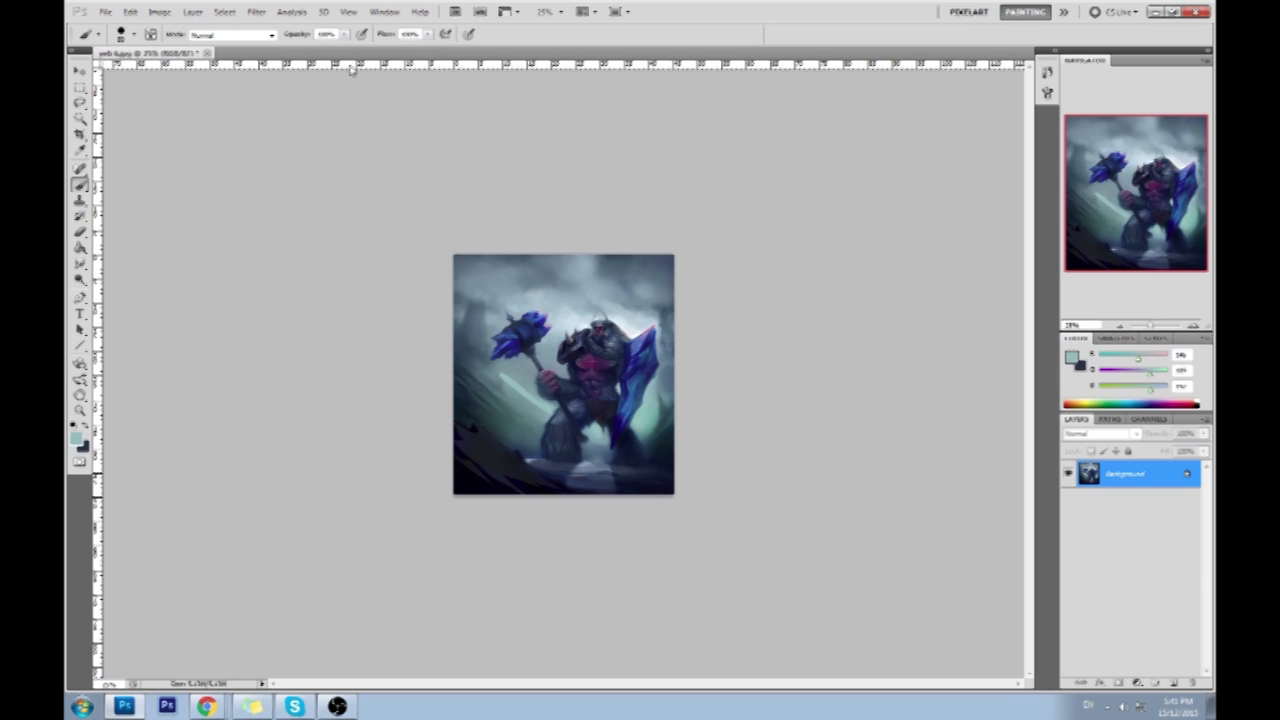
Choose a textured brush preset, lower its opacity and blend sampled mist tones into the background around the hammer arm.
right_click(528, 352)
click(627, 556)
click(919, 376)
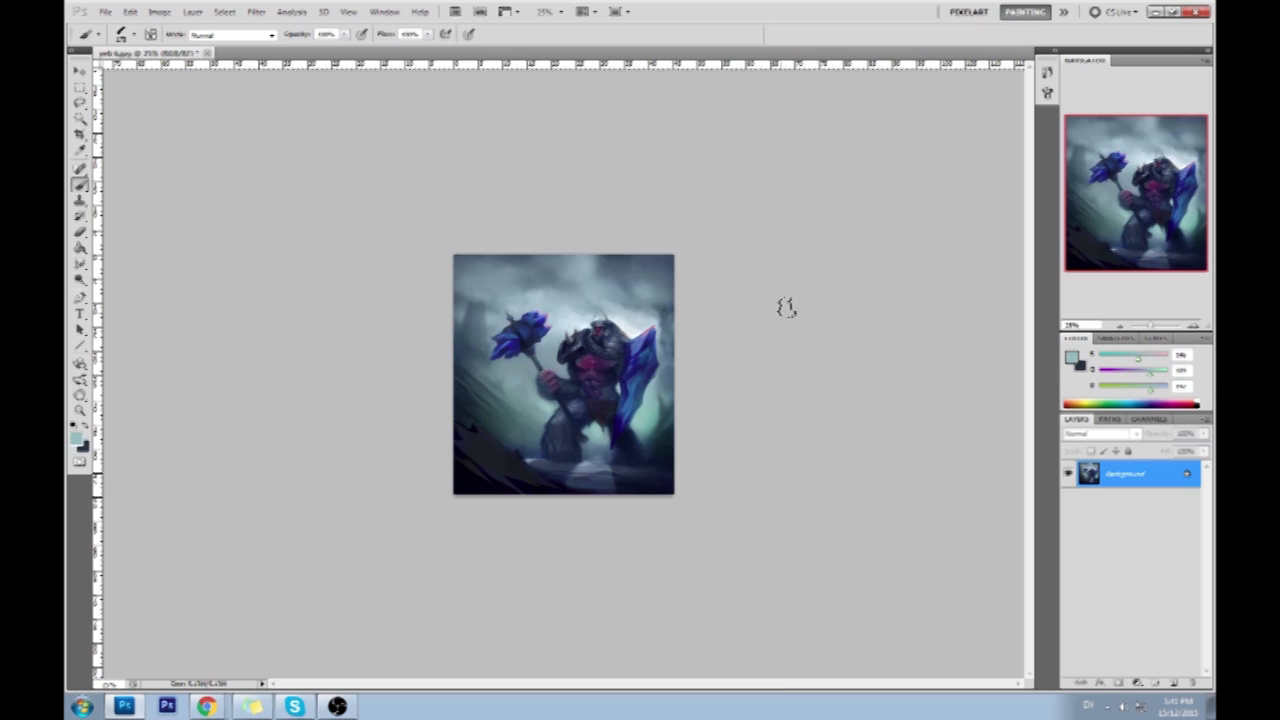
mouse_move(344, 34)
mouse_down()
mouse_move(332, 53)
mouse_move(305, 54)
mouse_up()
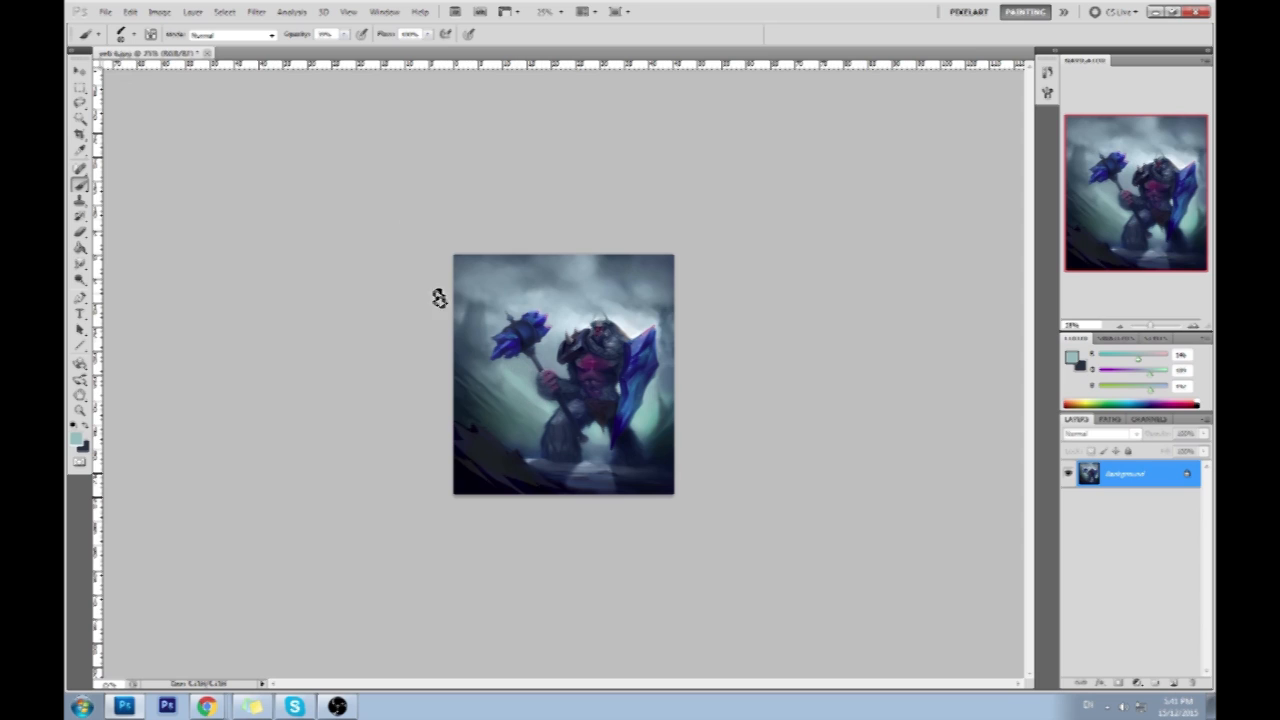
alt+click(510, 371)
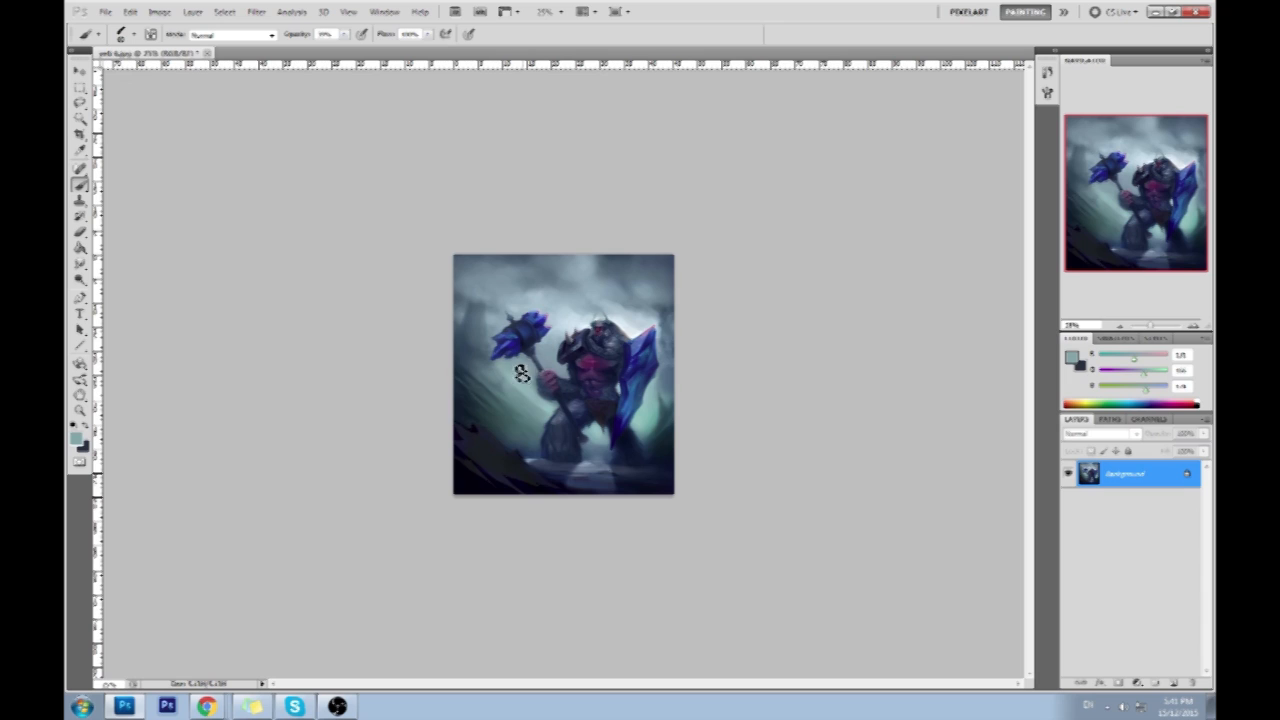
alt+click(548, 405)
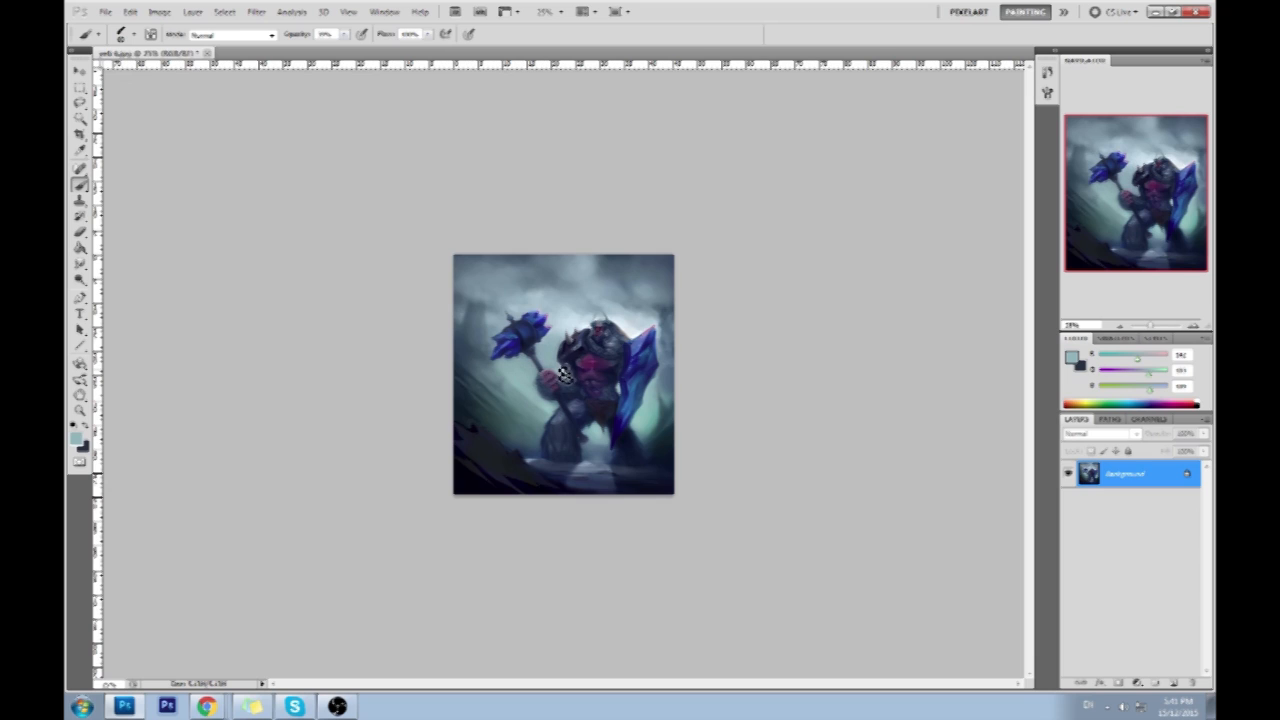
alt+click(525, 392)
alt+click(502, 377)
alt+click(552, 388)
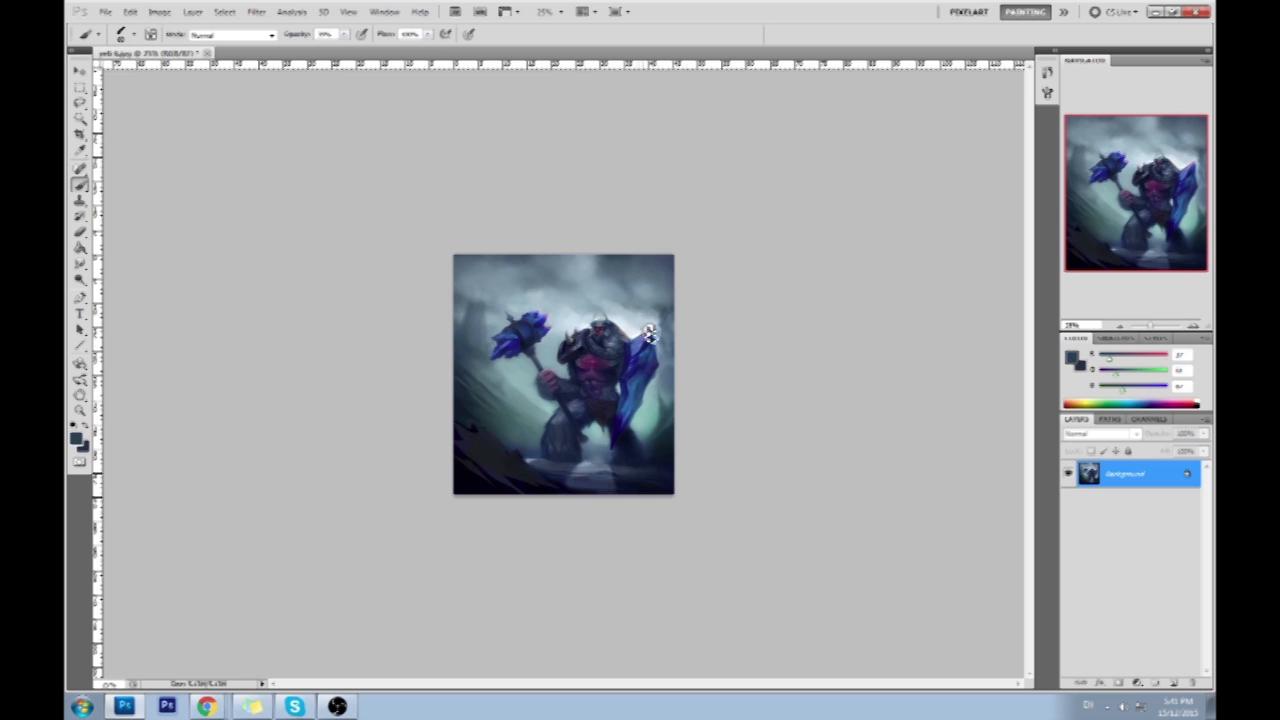
Choose a round brush at 100% opacity, sample the pale mist and touch up the background beside the hammer.
key(z)
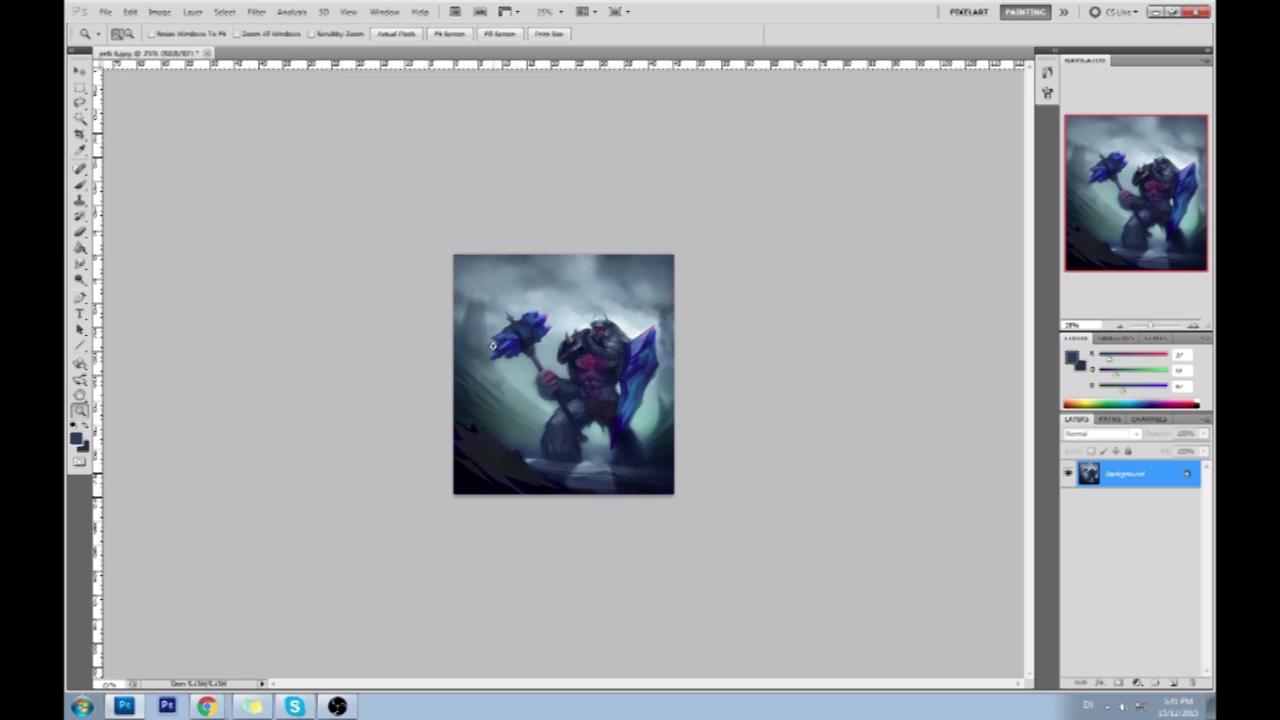
drag(662, 457, 662, 457)
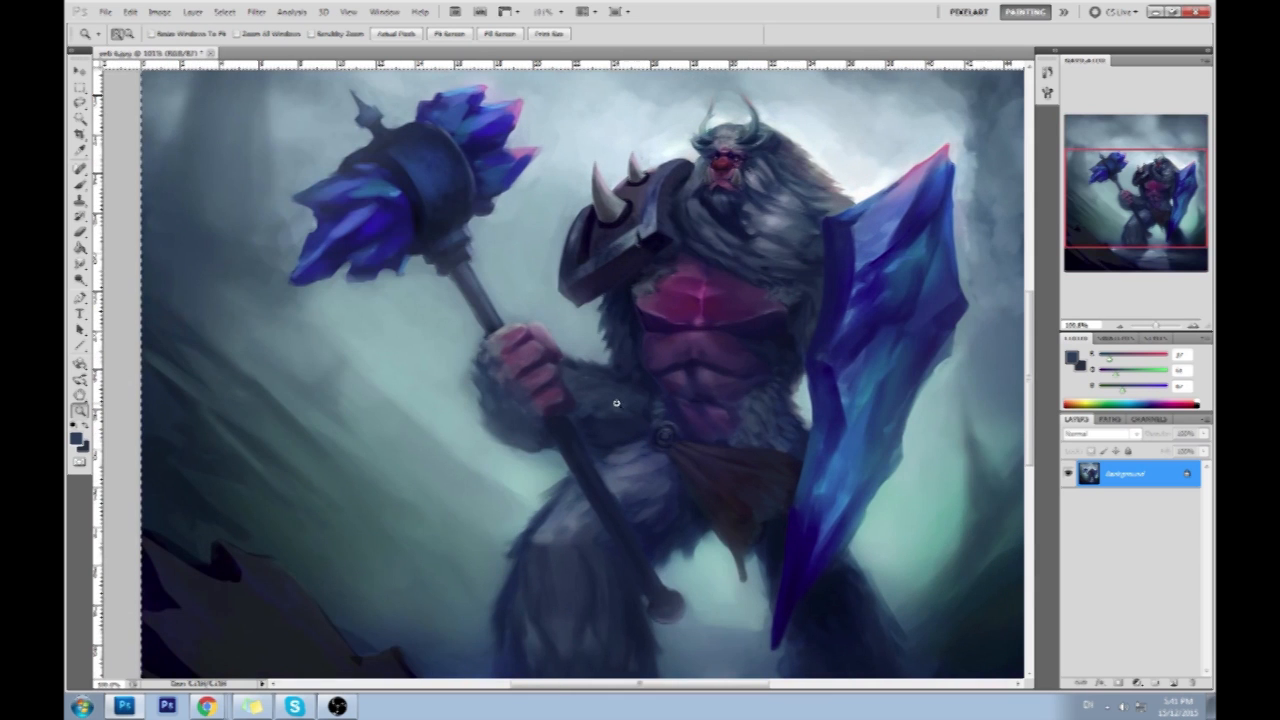
key(b)
right_click(505, 365)
click(662, 625)
click(446, 402)
alt+click(425, 298)
key(ctrl+z)
drag(345, 35, 392, 49)
click(534, 235)
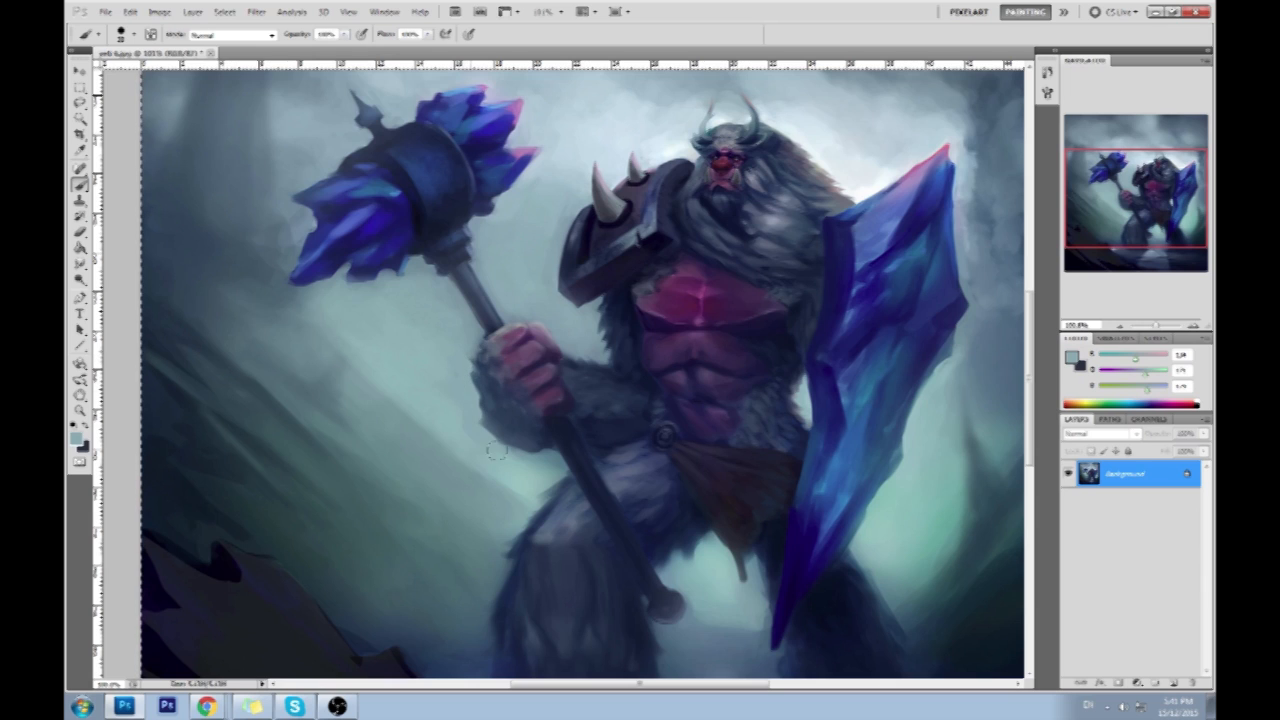
Paint sampled mist colour along the lower forearm and the underside of the hammer's crystals, varying the opacity between 40% and 100%.
alt+click(537, 458)
drag(535, 458, 483, 447)
key(4)
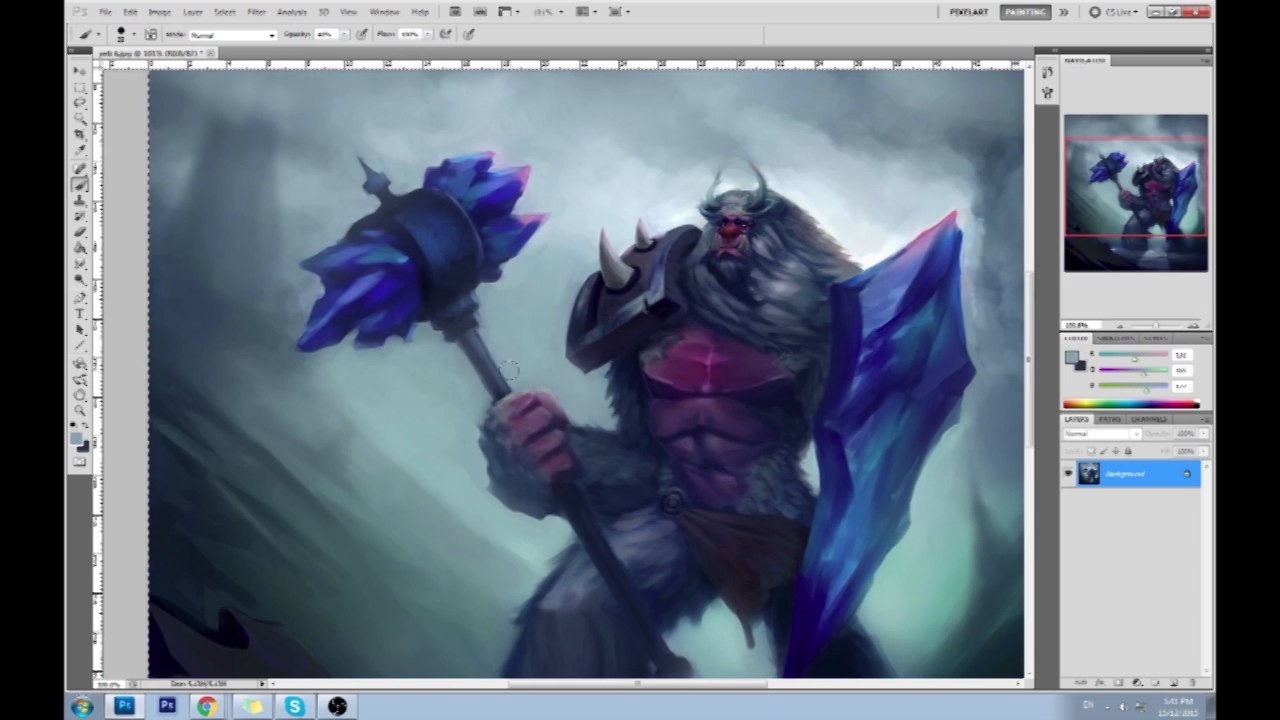
key(0)
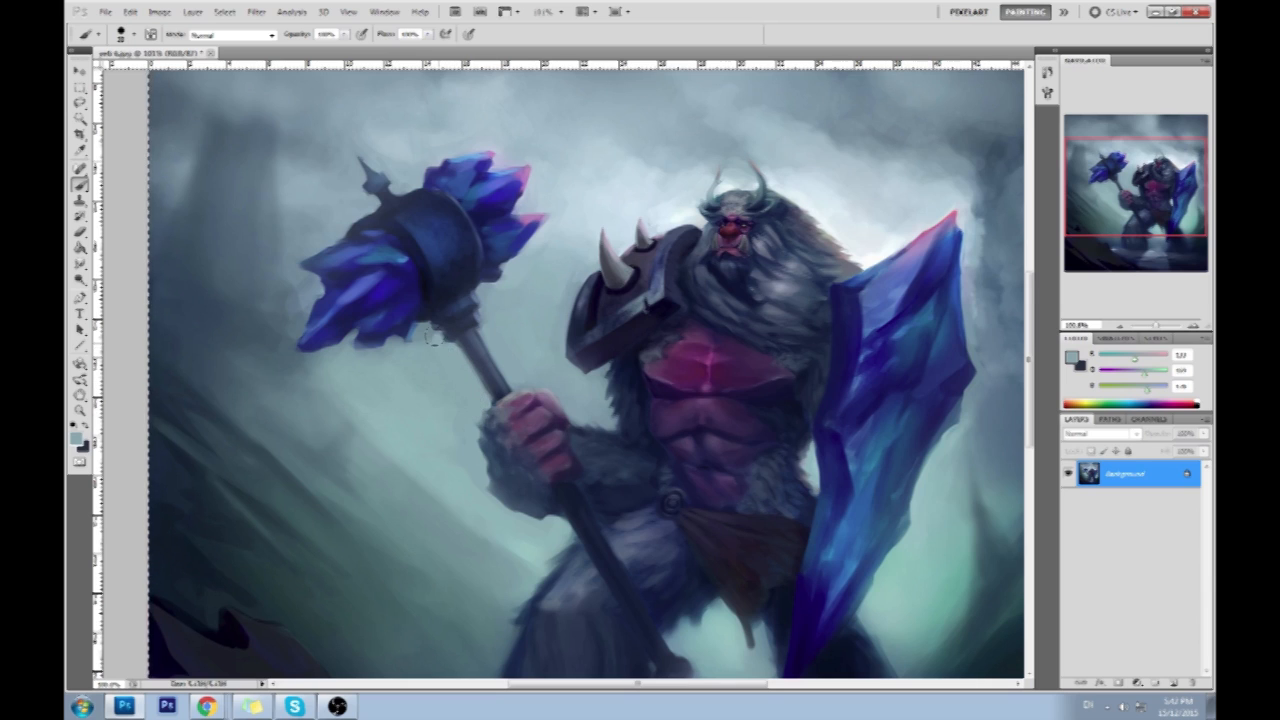
drag(405, 345, 332, 361)
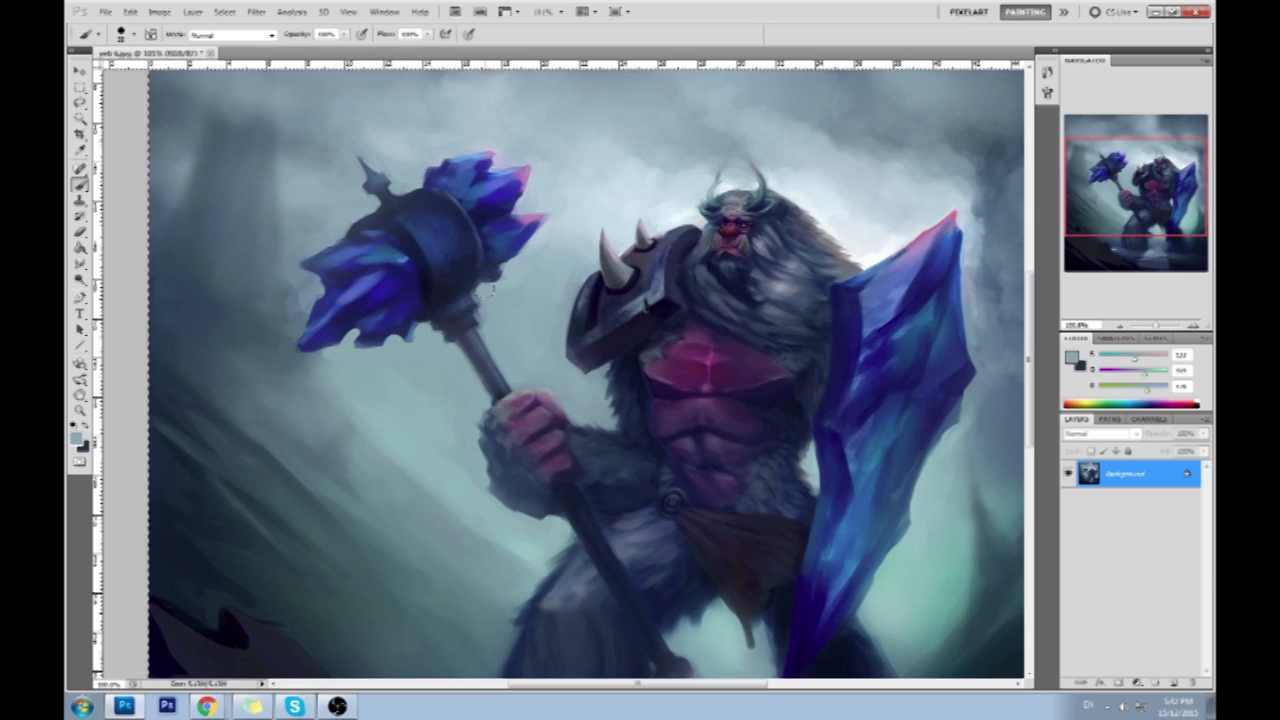
Touch up the mist between the hammer and the shoulder armour with sampled background tones, varying the brush opacity.
alt+click(535, 257)
click(345, 35)
drag(345, 49, 304, 50)
alt+click(527, 281)
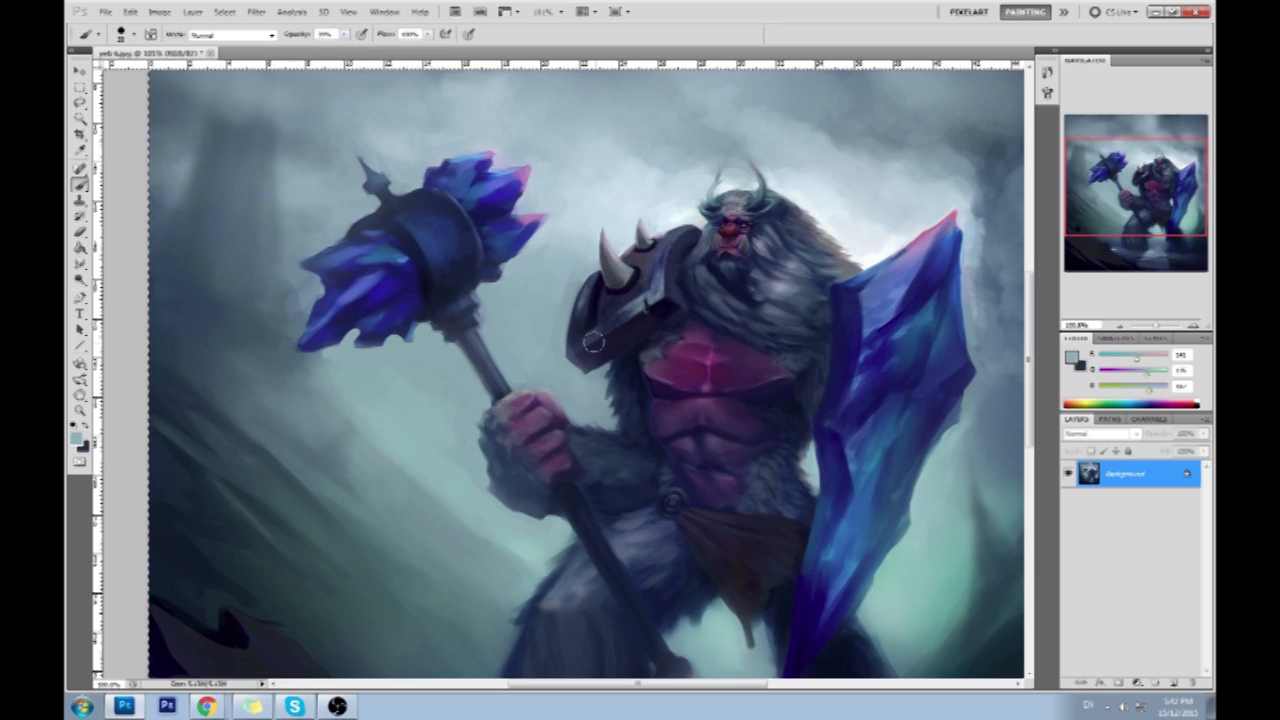
click(345, 35)
click(544, 350)
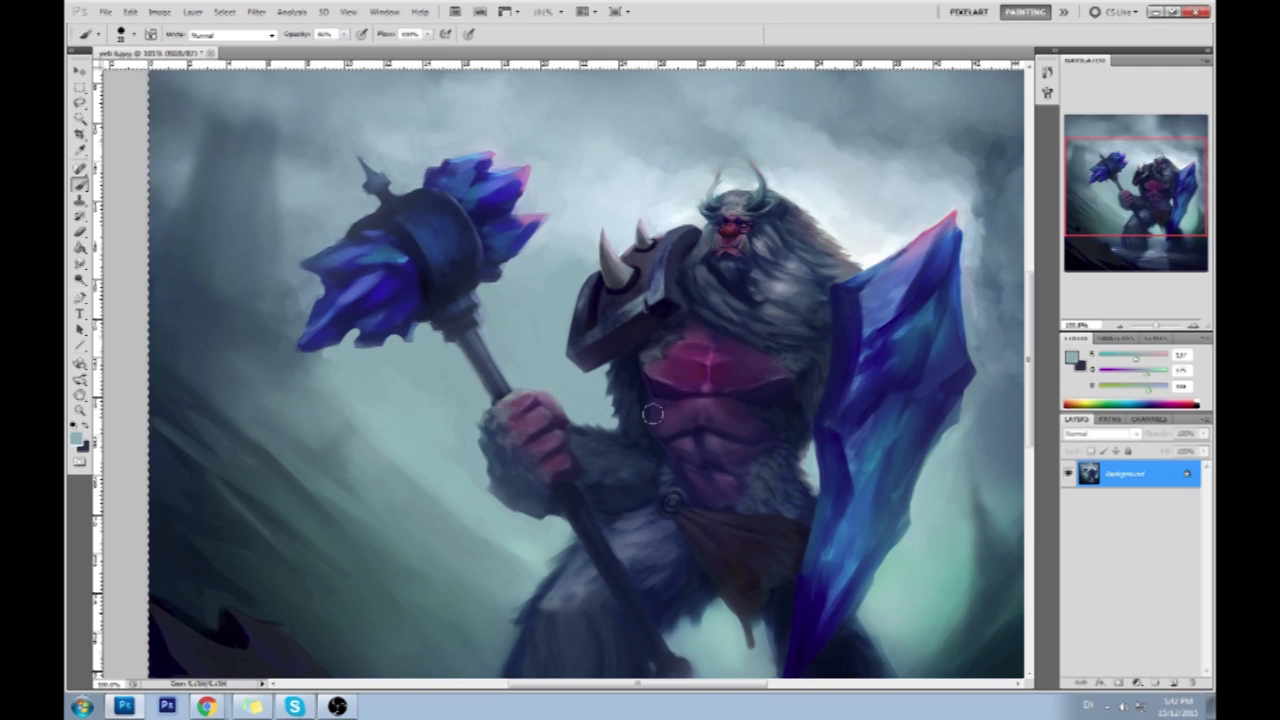
Clear the selection around the canvas.
key(ctrl+0)
key(ctrl+minus)
key(ctrl+minus)
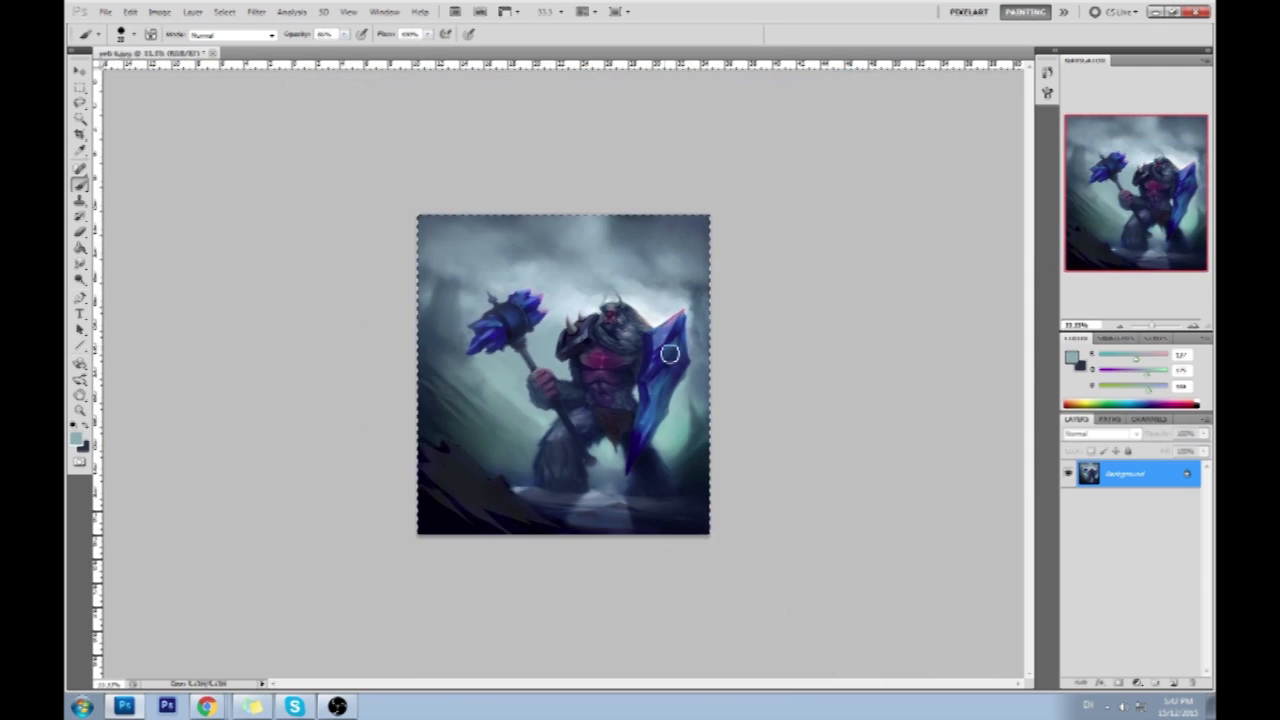
key(ctrl+plus)
key(m)
right_click(648, 372)
click(662, 371)
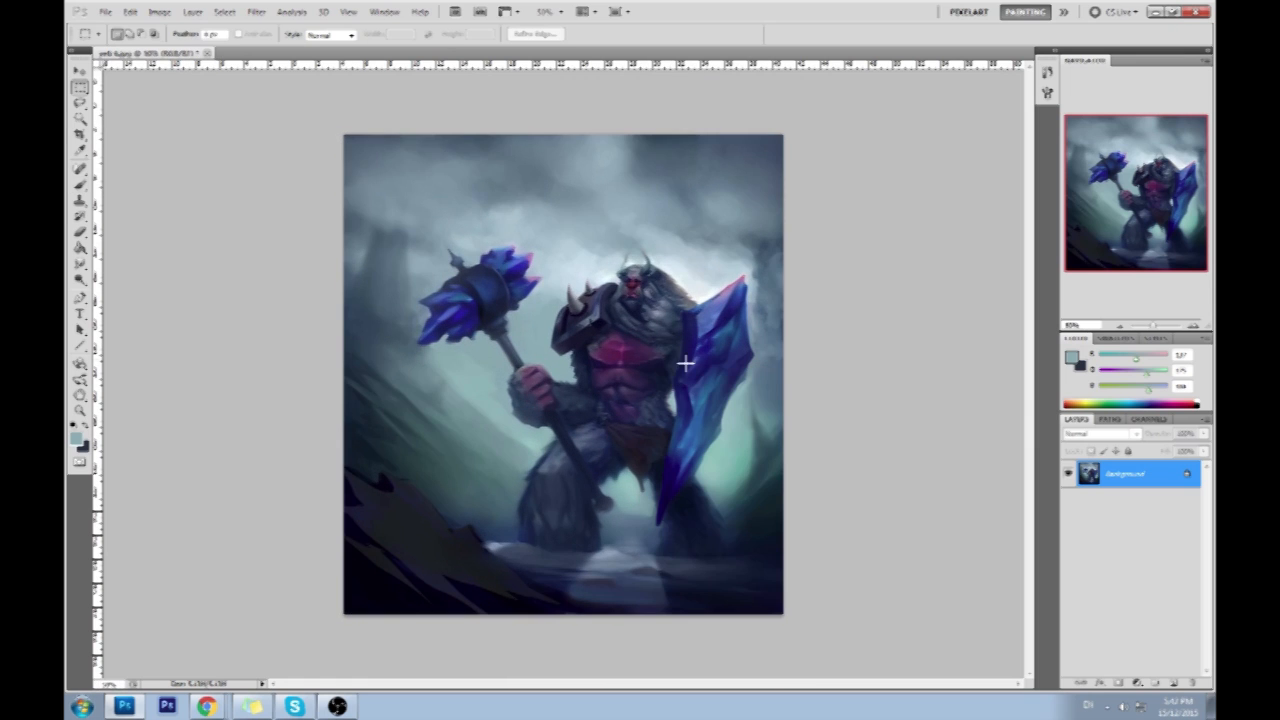
Add a new layer and prepare a large soft brush at reduced opacity with the near-white sky colour sampled beside the mane.
click(1172, 683)
key(b)
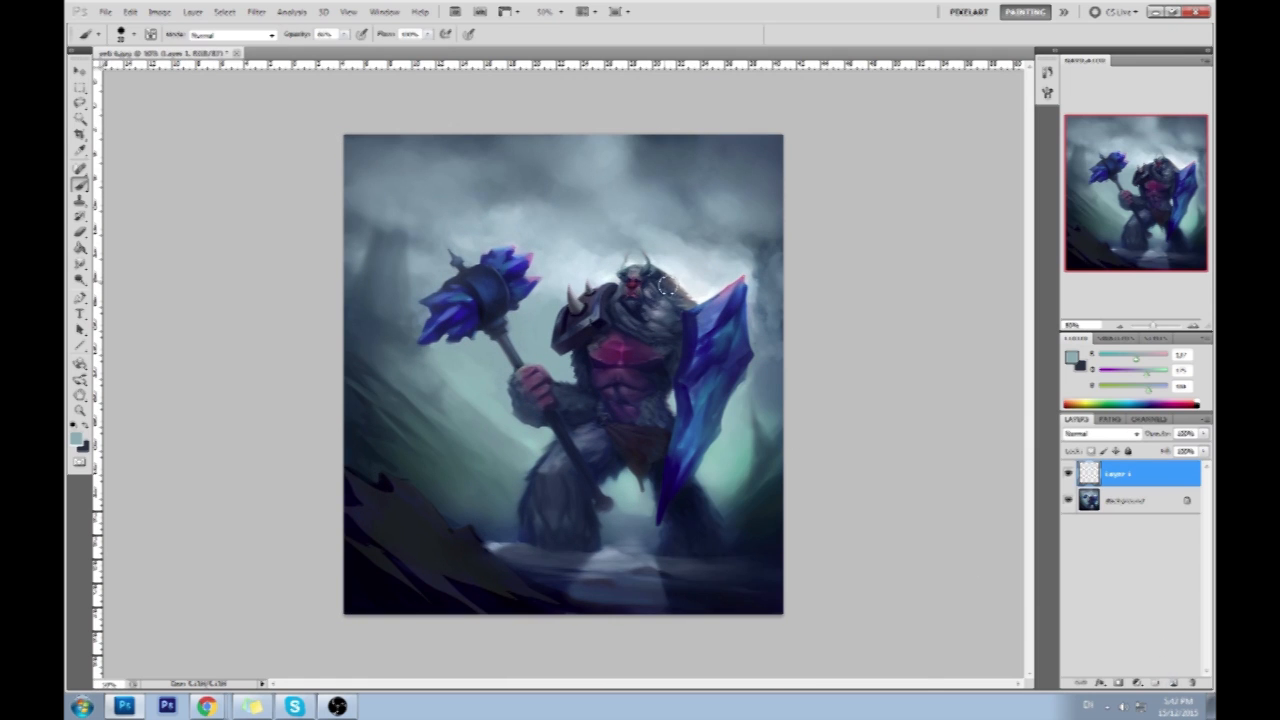
right_click(674, 450)
click(948, 467)
drag(344, 36, 313, 49)
alt+click(705, 288)
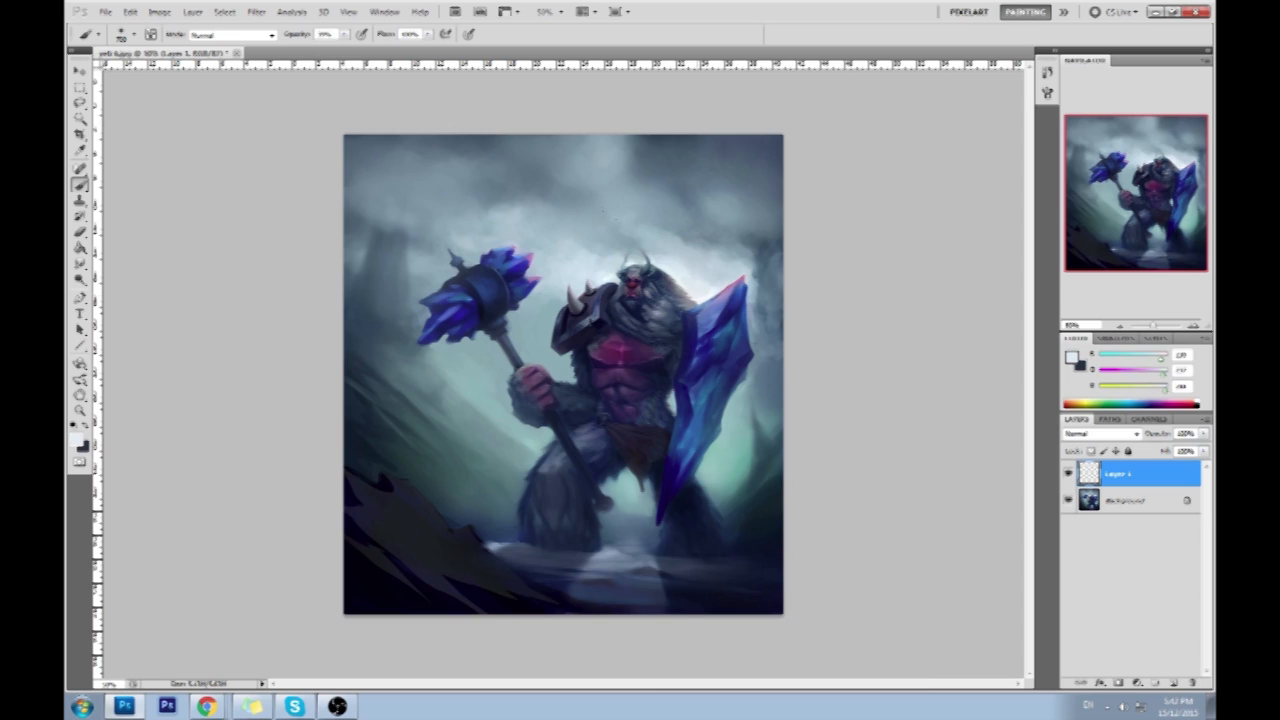
Dab a soft pale glow where the mane meets the shield, compare it with the layer hidden, and erase the excess.
click(694, 302)
click(697, 309)
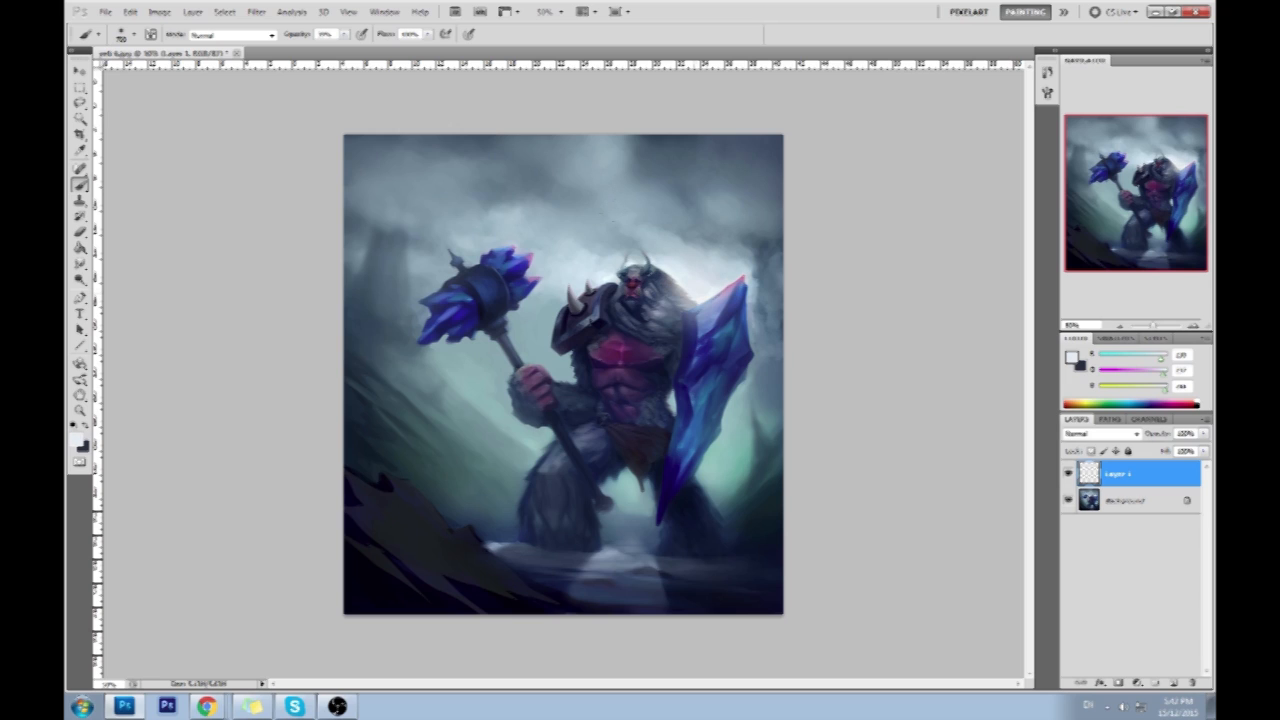
click(692, 302)
click(1068, 474)
click(1068, 474)
click(1068, 476)
click(1068, 476)
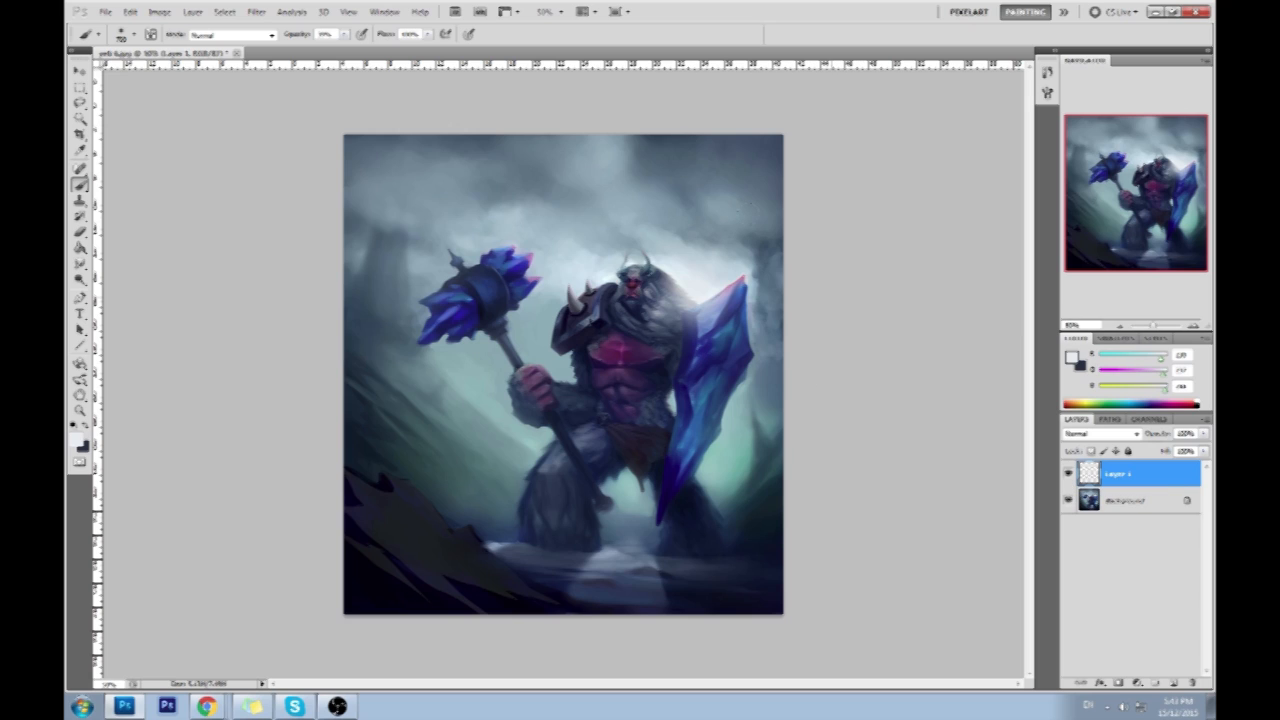
key(e)
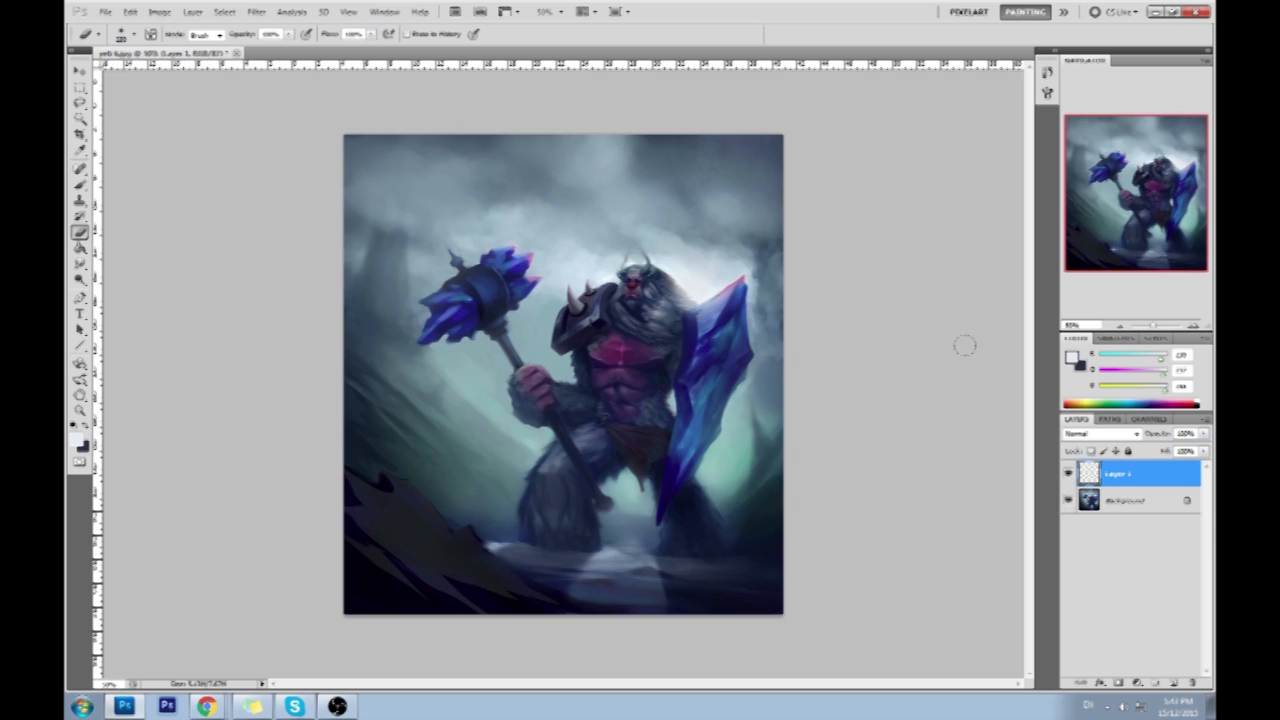
Shift the foreground colour to a pale warm yellow (#f4f4e6) and dab a warm glow between the mane and the shield.
key(b)
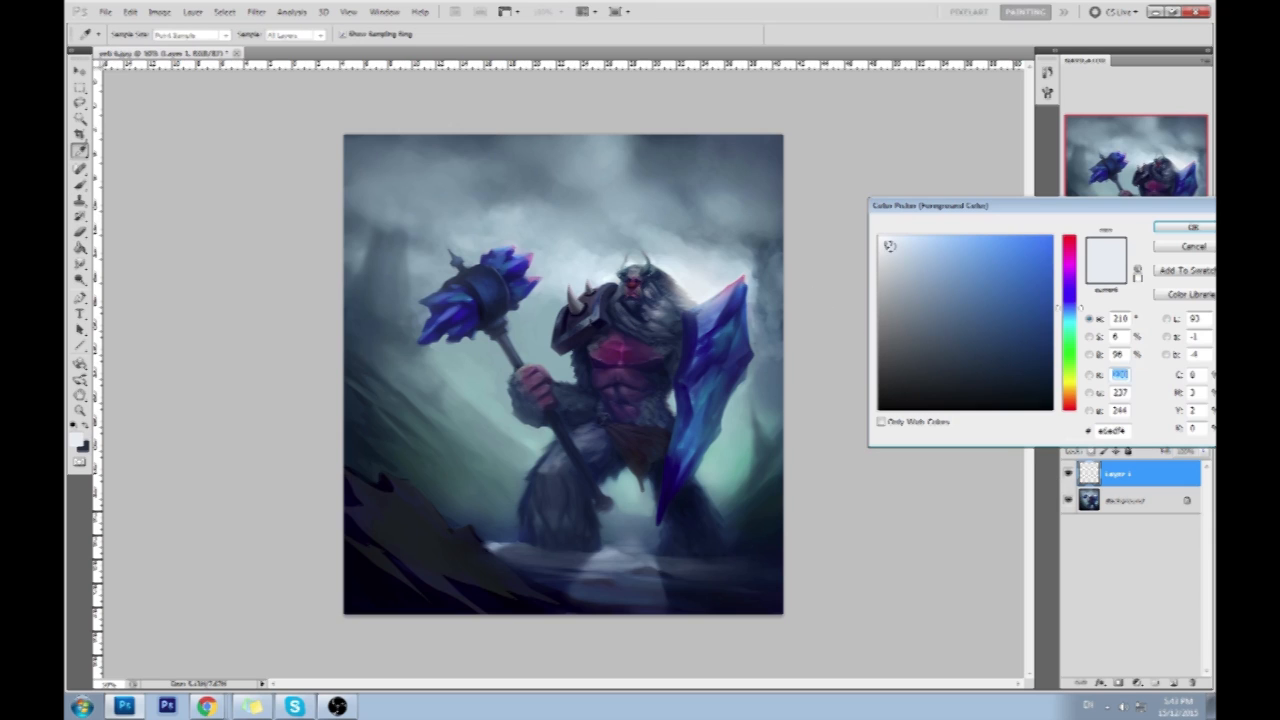
drag(1084, 316, 1088, 378)
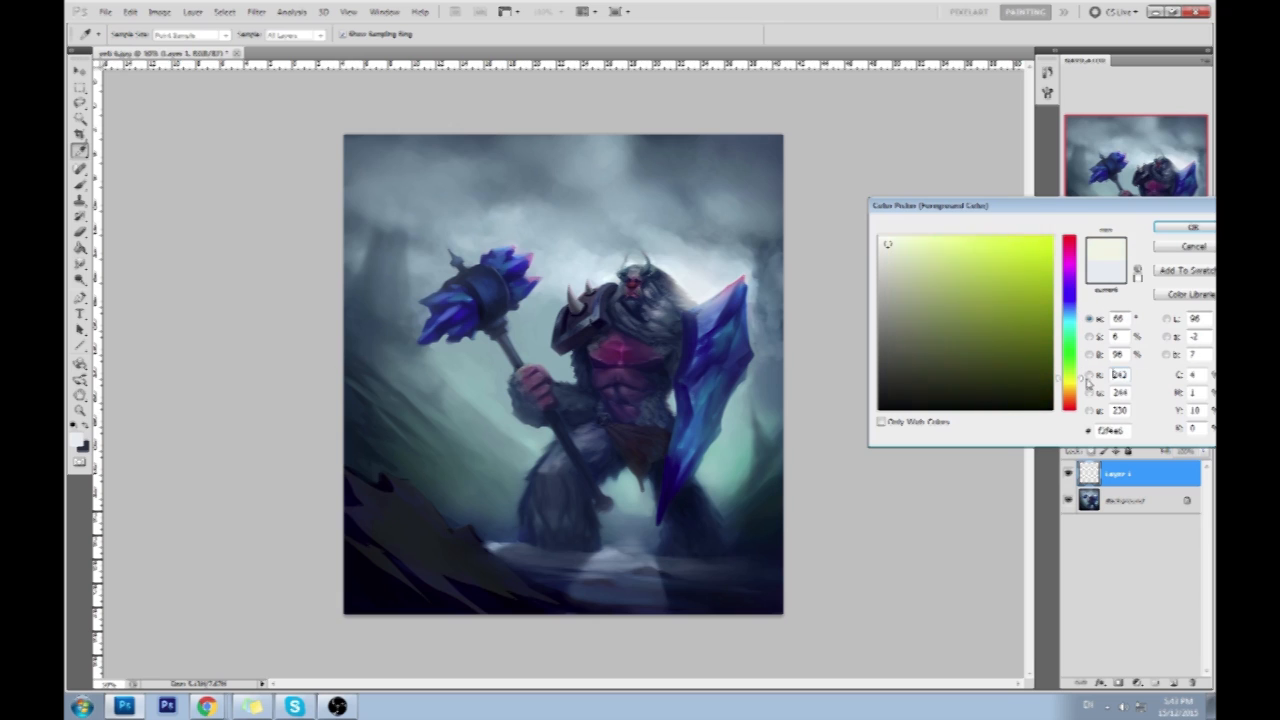
click(1193, 227)
key(b)
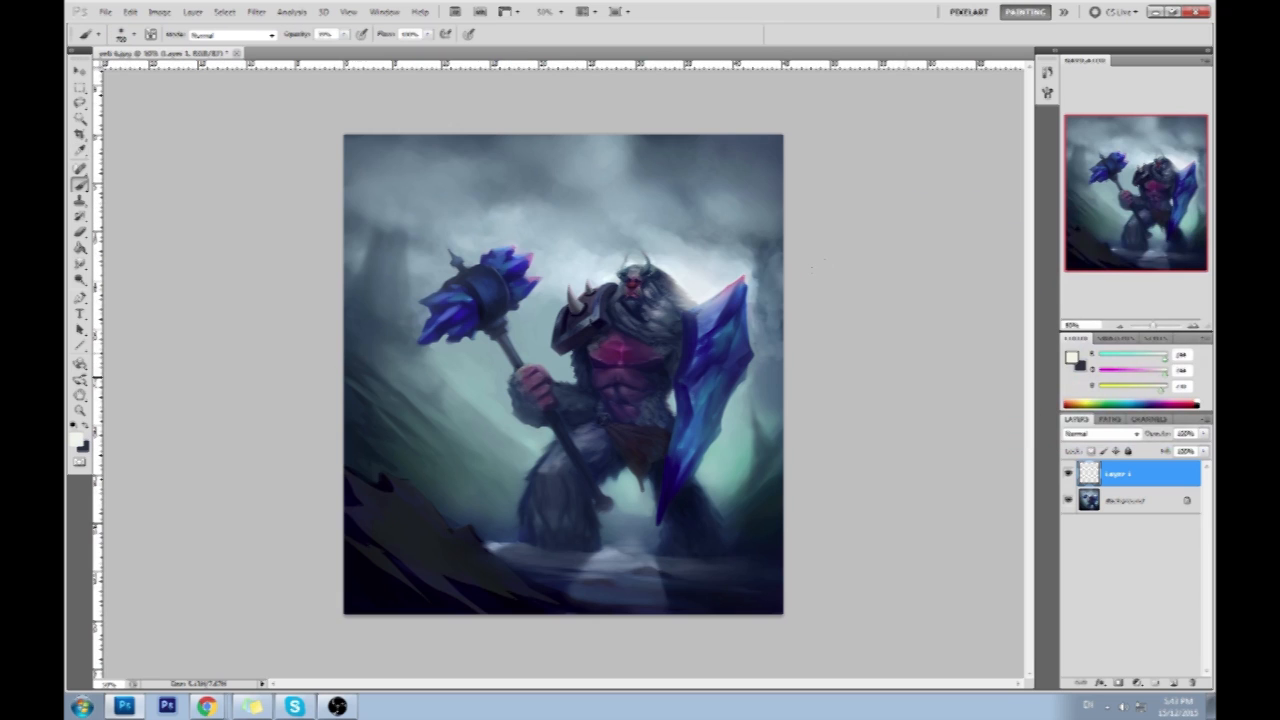
click(694, 293)
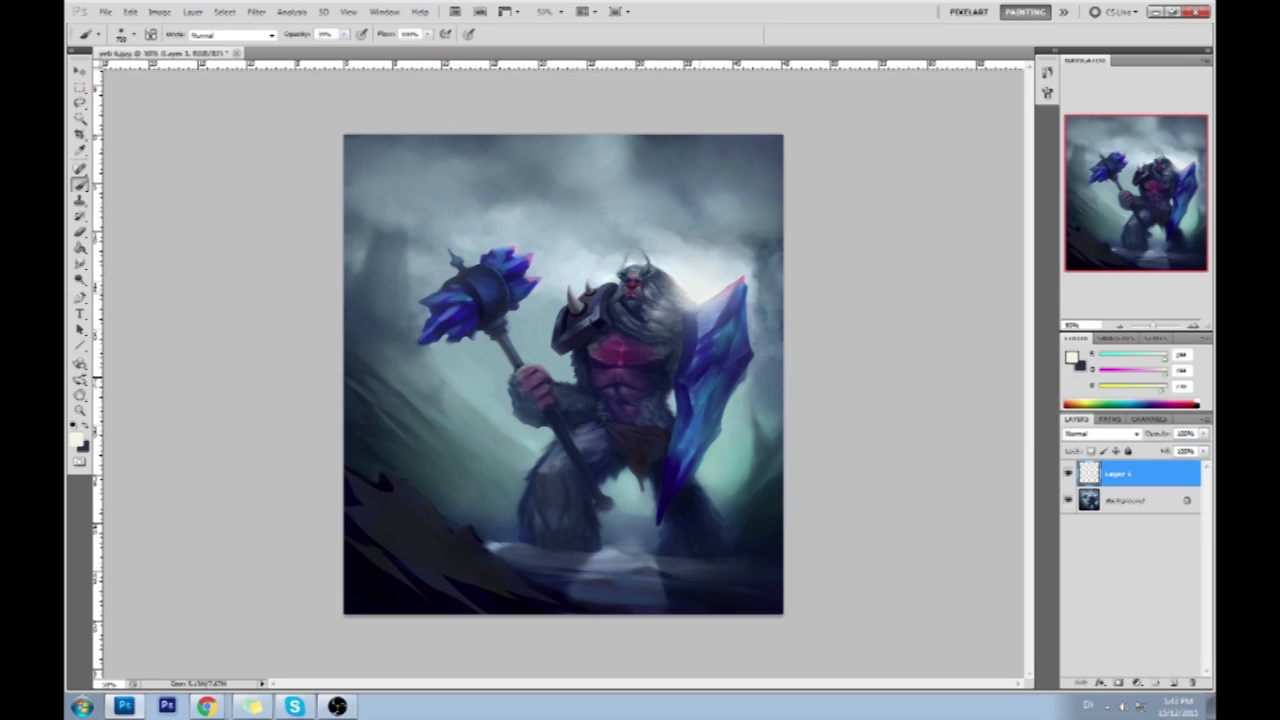
Lower the eraser's opacity and soften the warm glow over the mane and the shield's upper edge, undoing one stroke.
key(e)
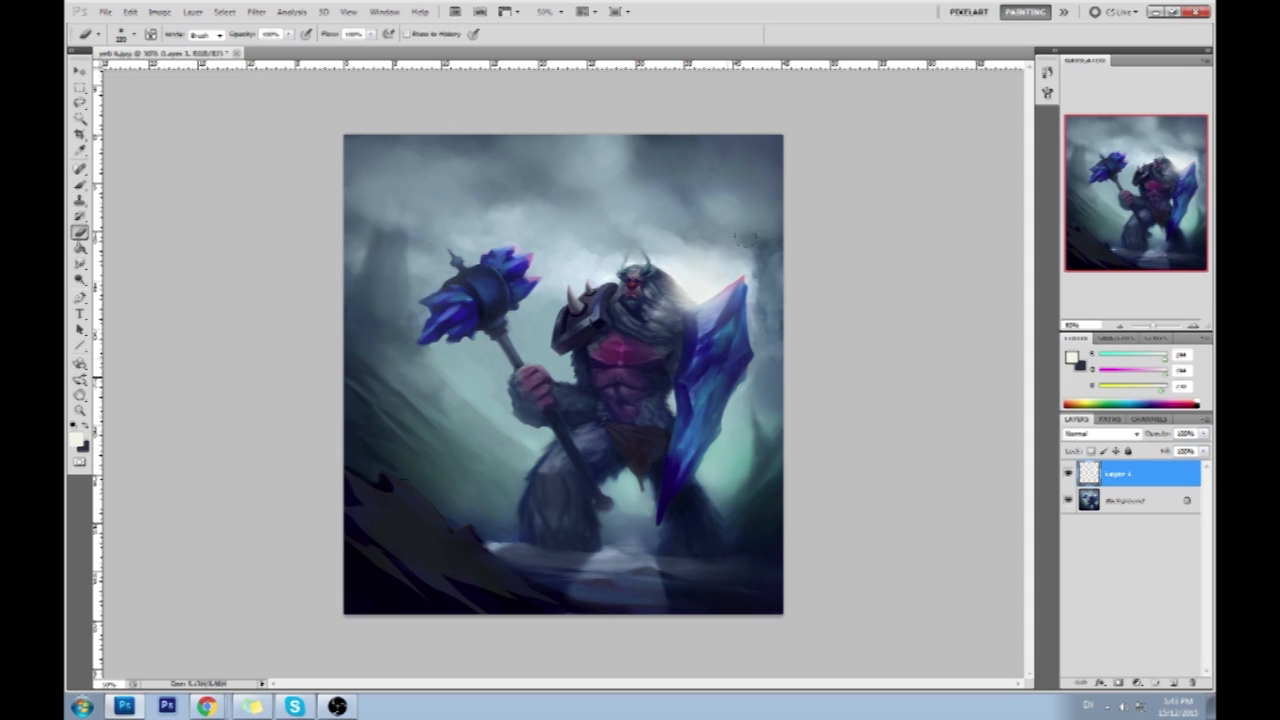
click(288, 35)
click(250, 47)
drag(688, 309, 730, 294)
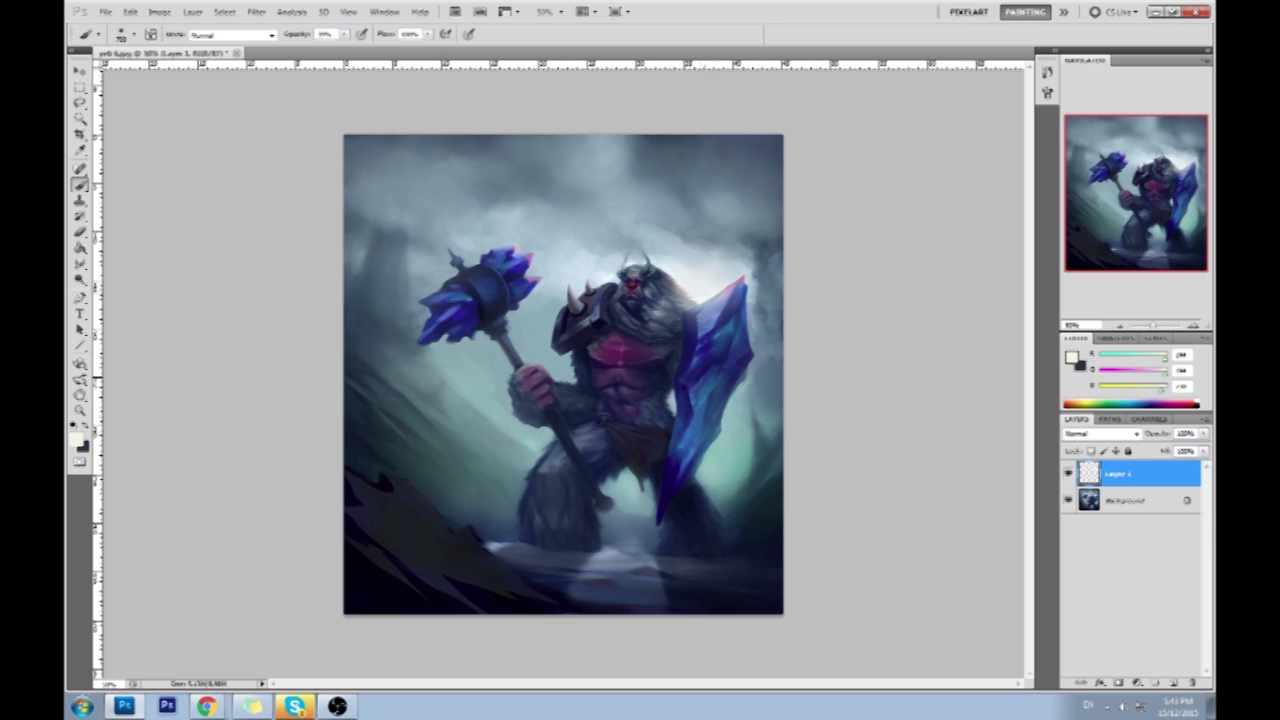
key(ctrl+z)
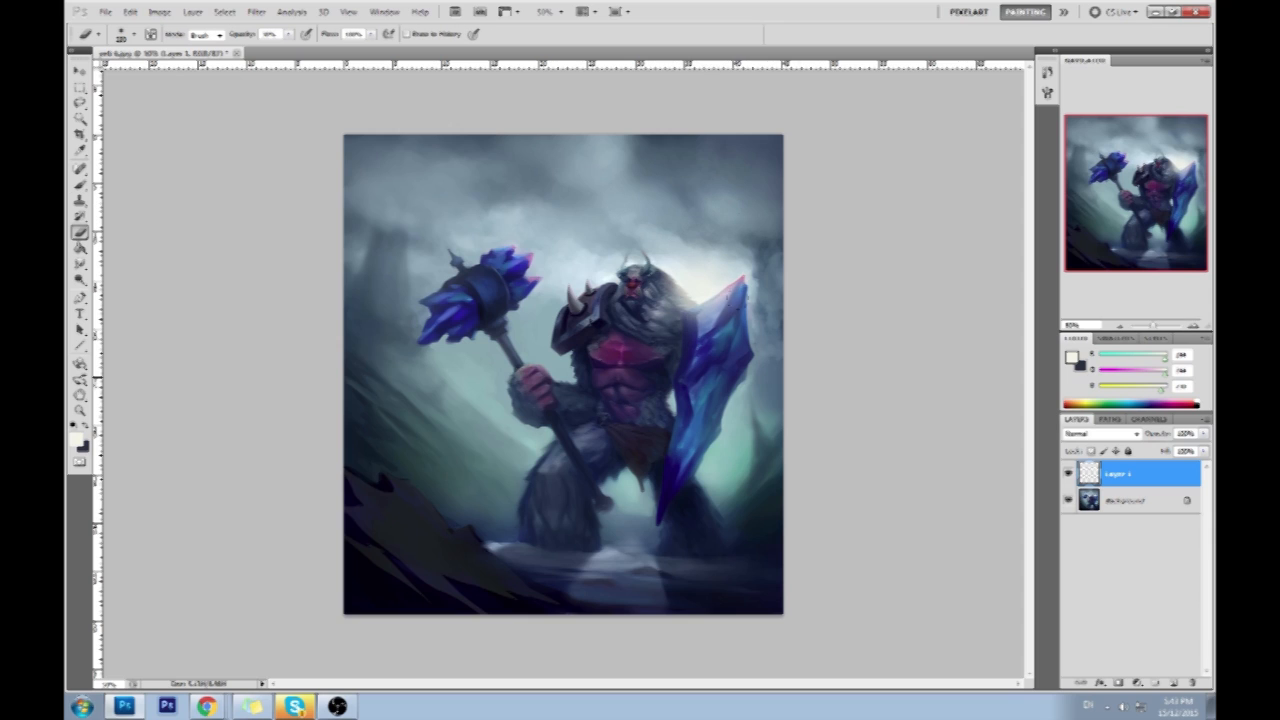
key(b)
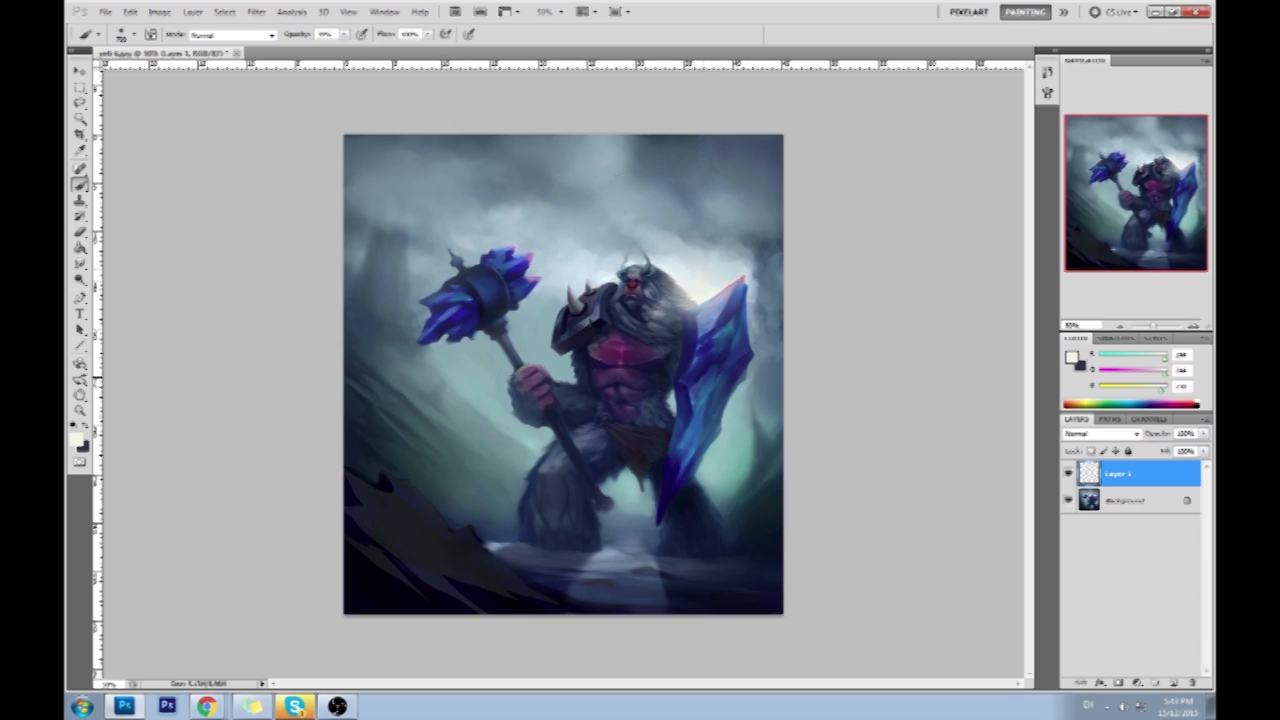
key(e)
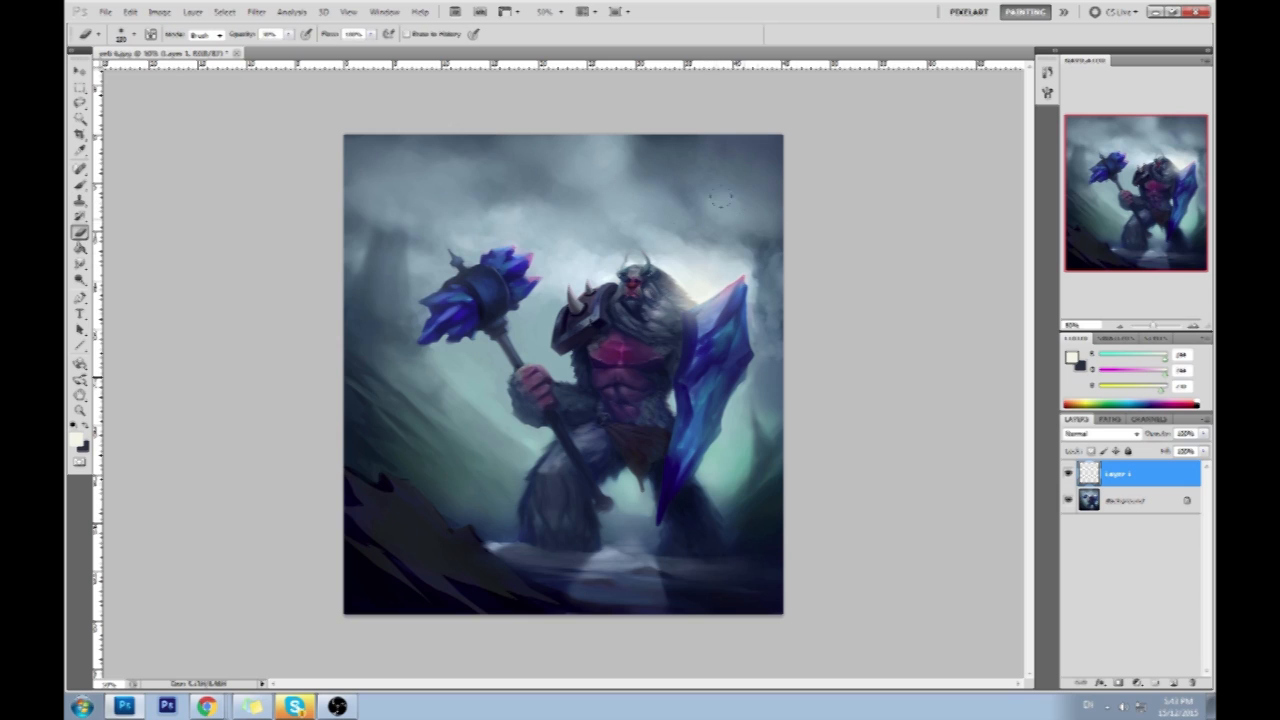
key(b)
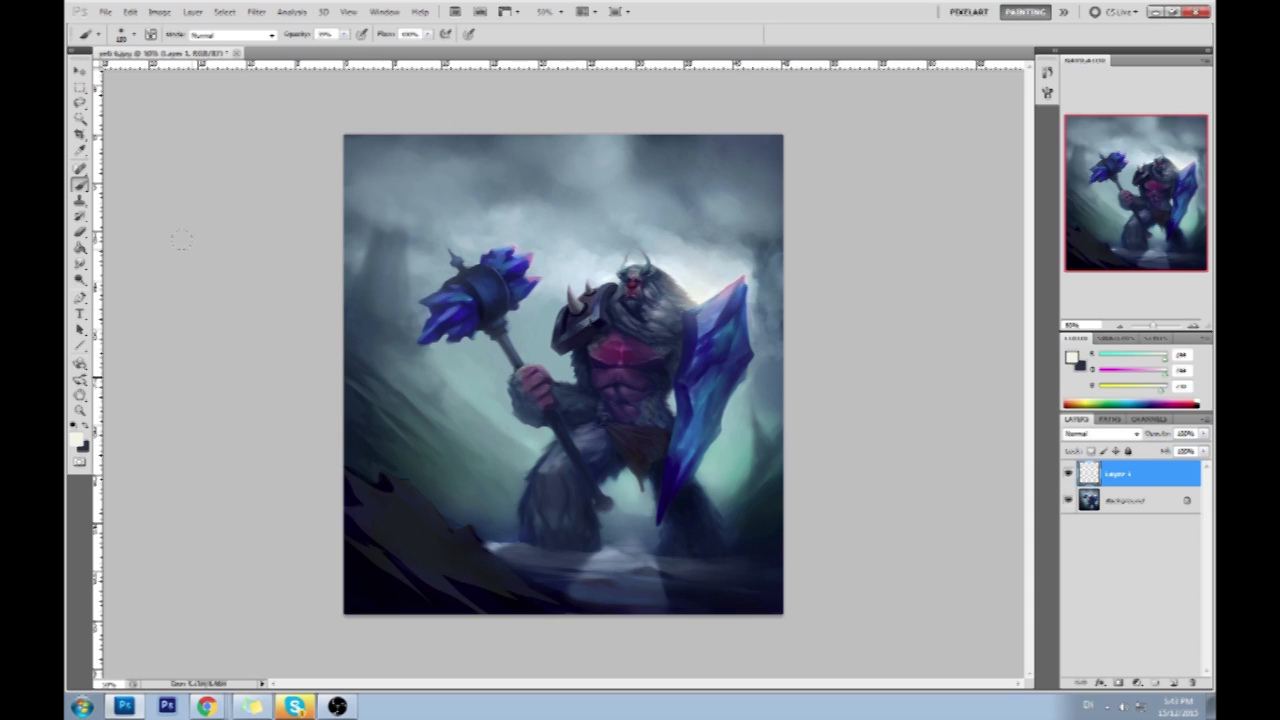
Merge the glow layer into the background and choose the Dodge tool.
right_click(1140, 478)
click(1114, 438)
right_click(80, 281)
click(127, 288)
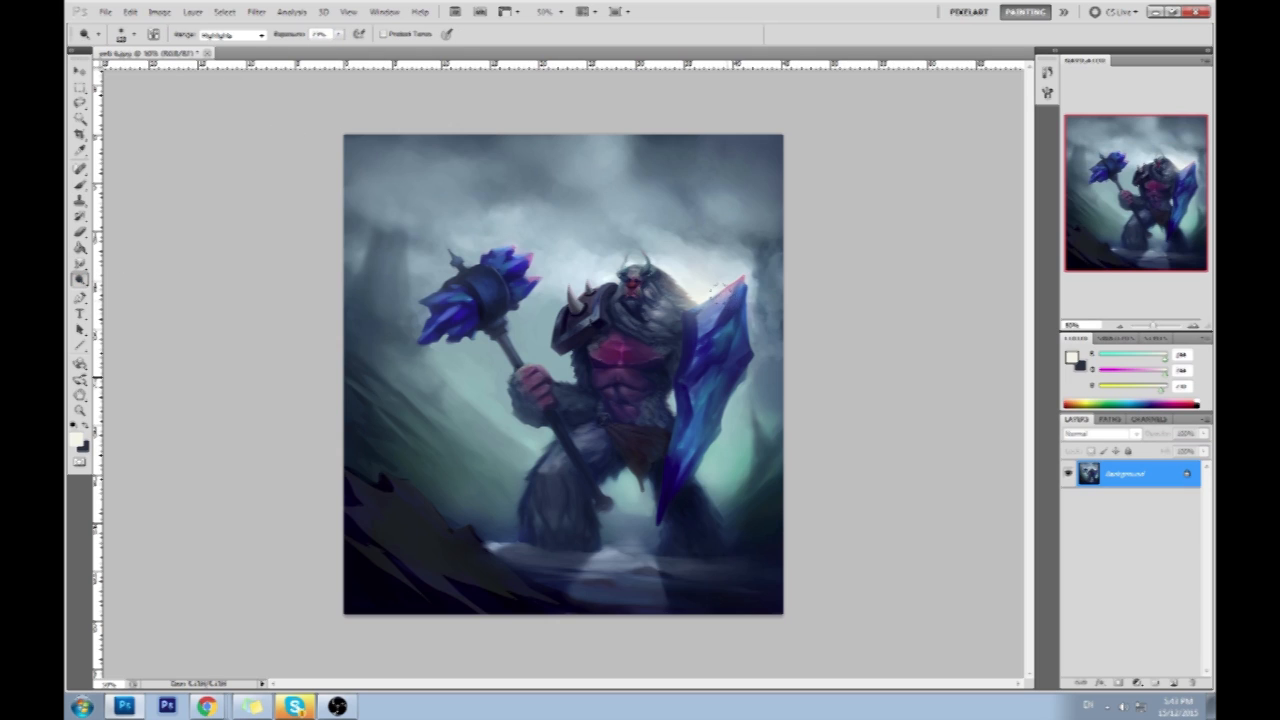
Add an empty layer, reselect the Background layer and dodge the highlights on the shield's upper facets.
click(1173, 682)
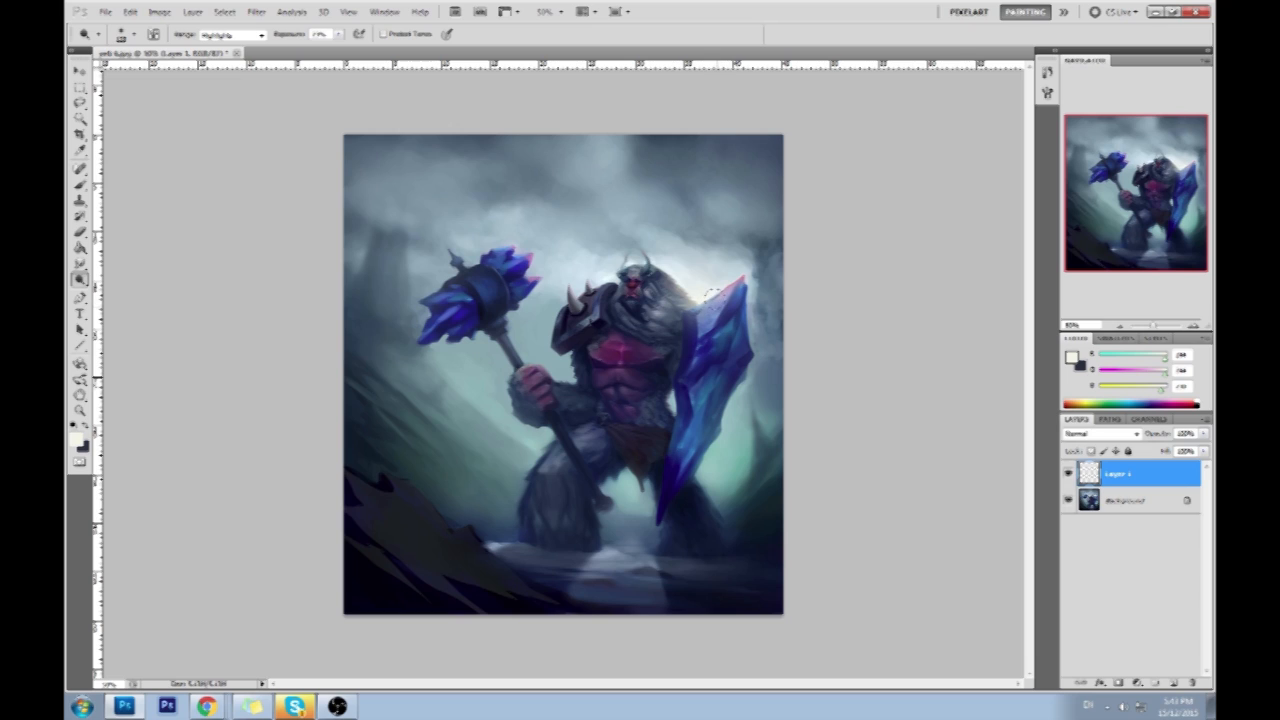
key(alt+bracketleft)
drag(713, 293, 720, 312)
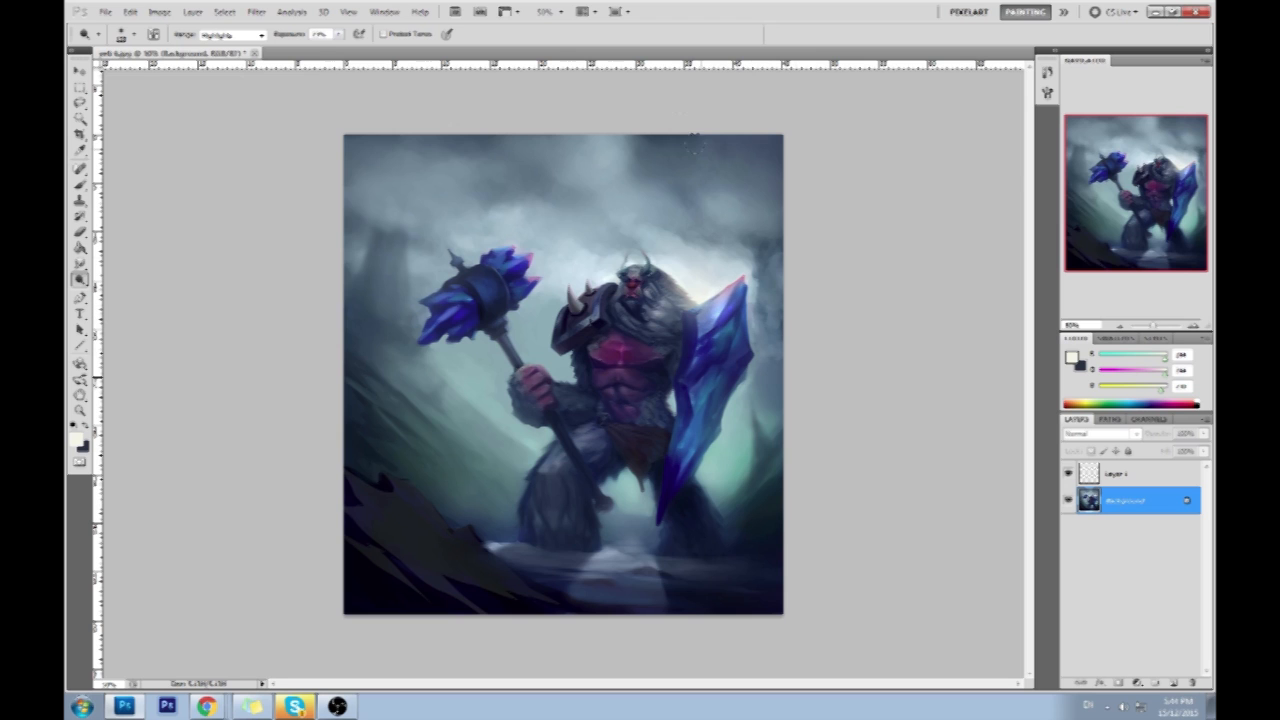
scroll(750, 308, up, 2)
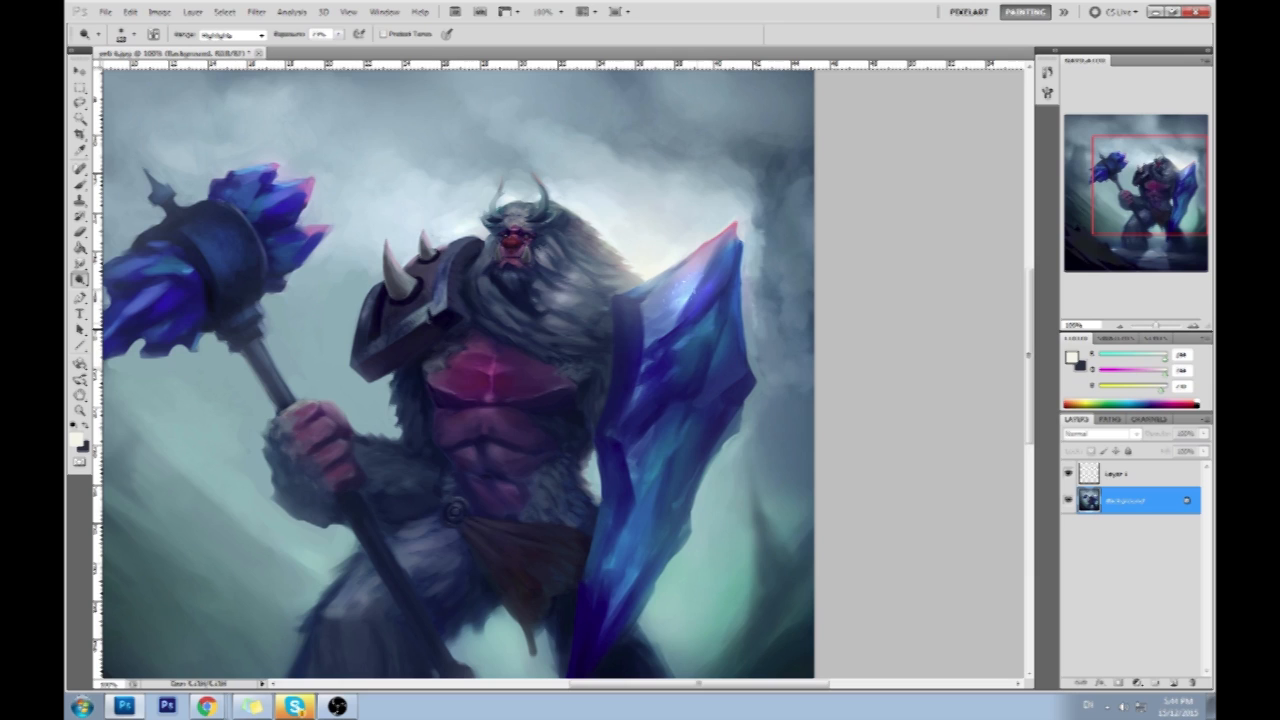
drag(696, 291, 713, 334)
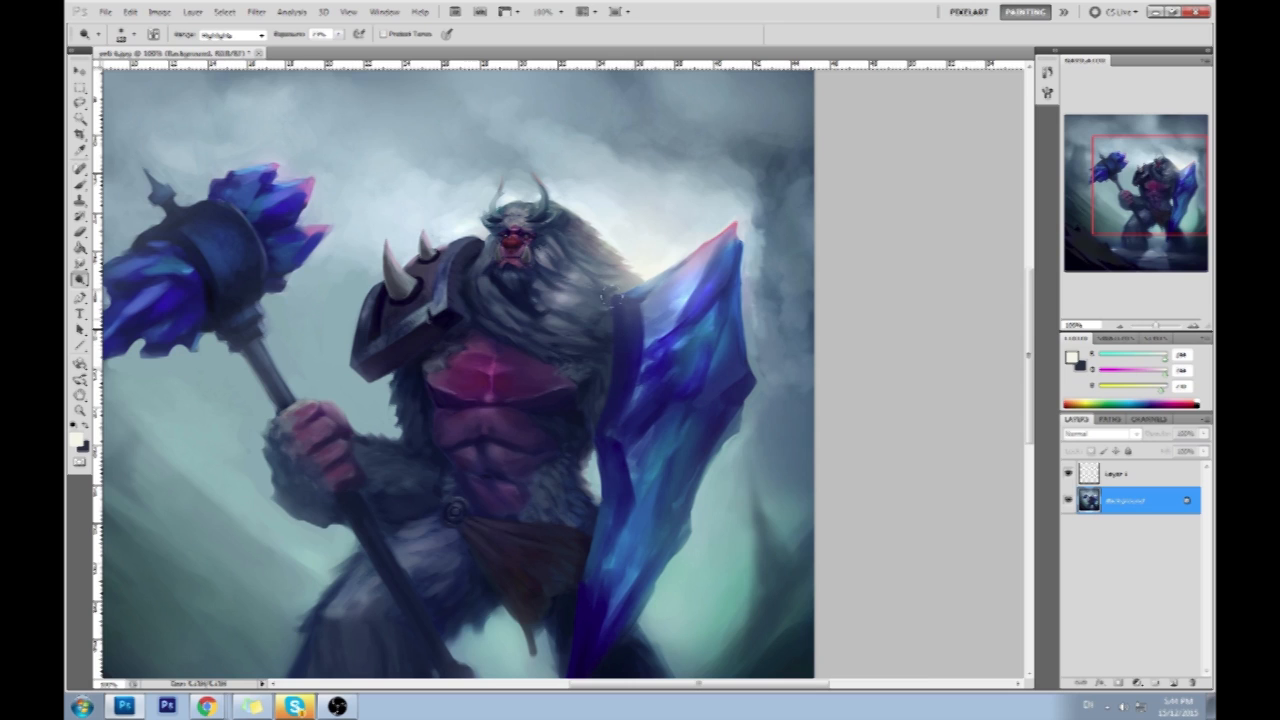
Merge the empty layer into the background and dodge the shield's lower facets and inner edge, undoing one stroke.
right_click(1130, 474)
click(1110, 431)
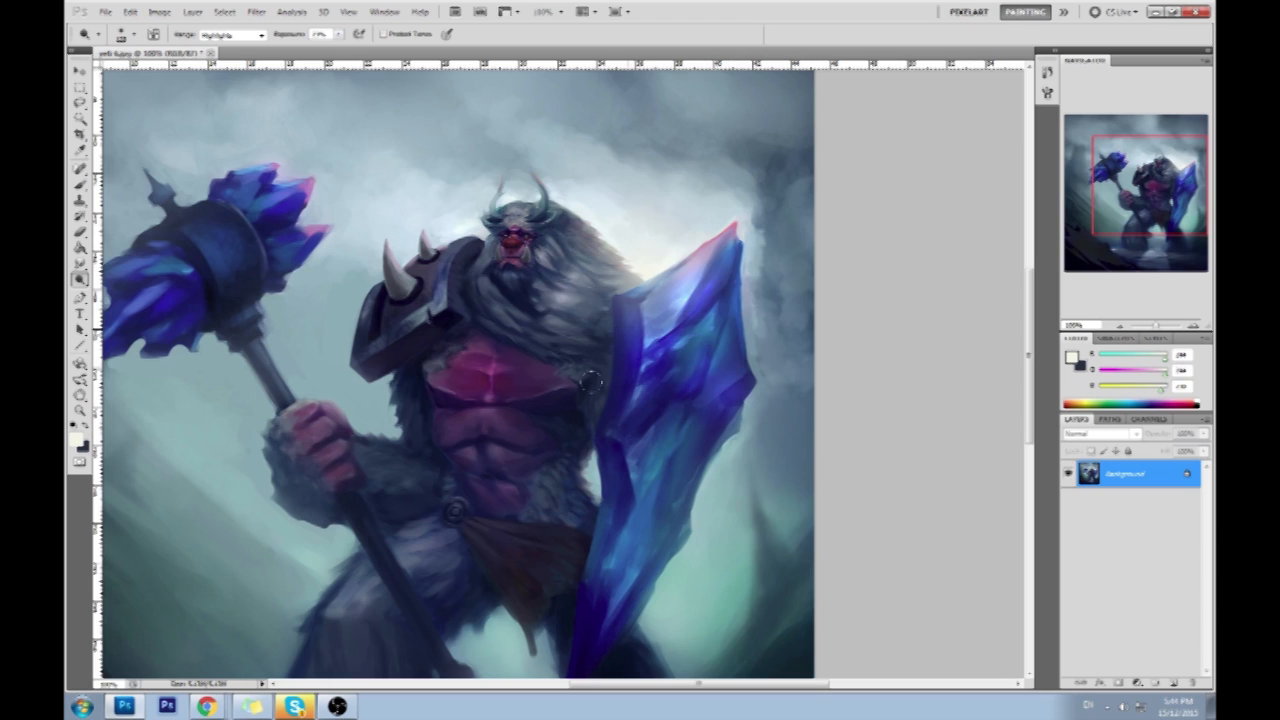
mouse_move(590, 453)
mouse_down()
mouse_move(598, 486)
mouse_move(642, 458)
mouse_up()
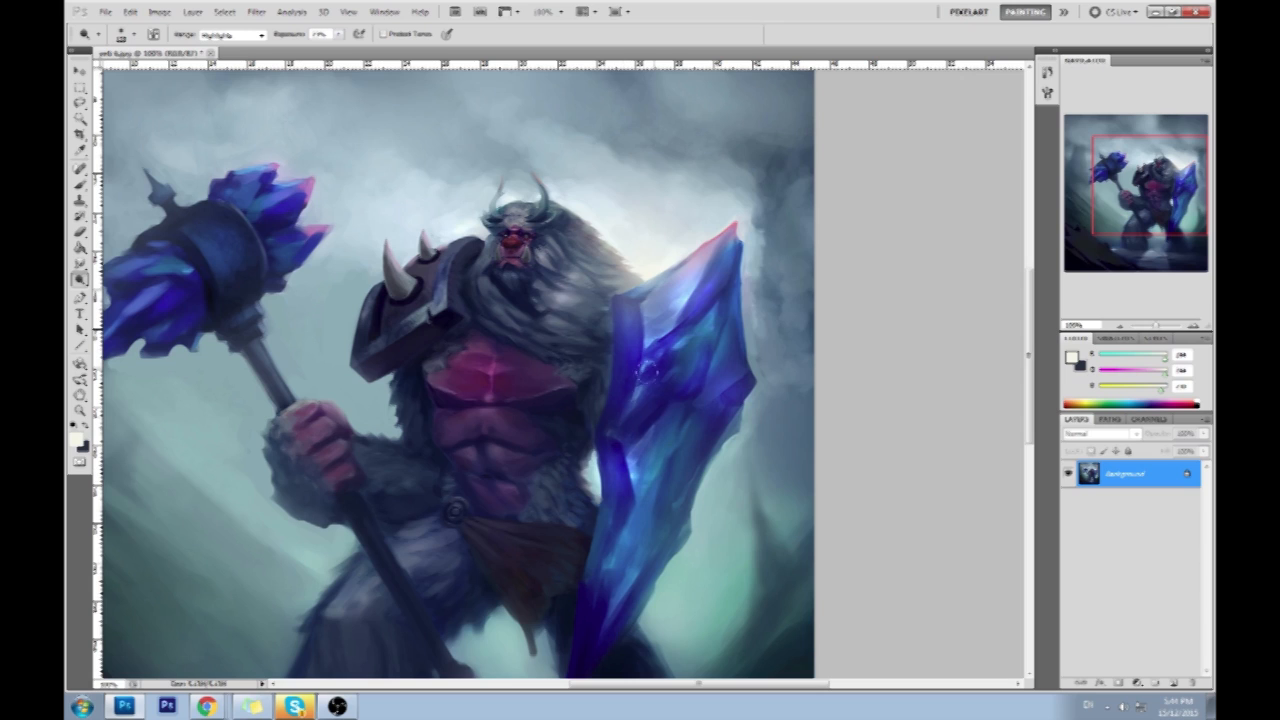
key(ctrl+z)
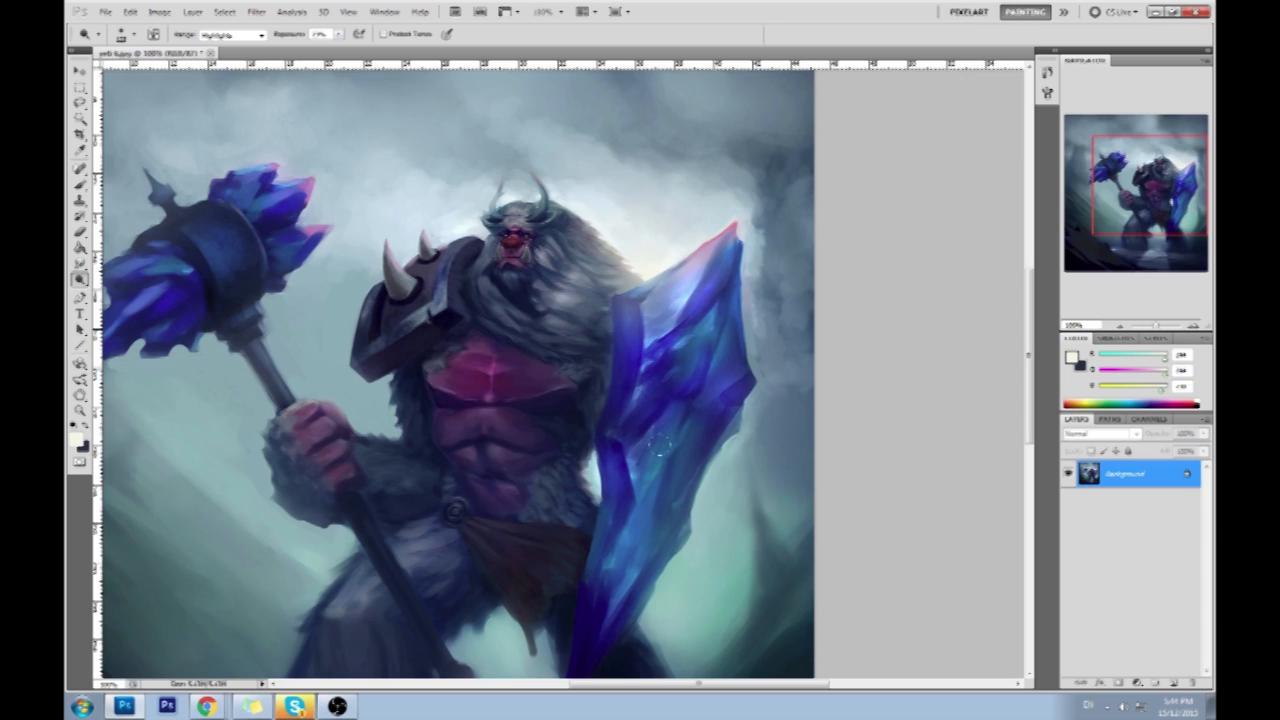
drag(646, 470, 702, 495)
drag(612, 490, 596, 450)
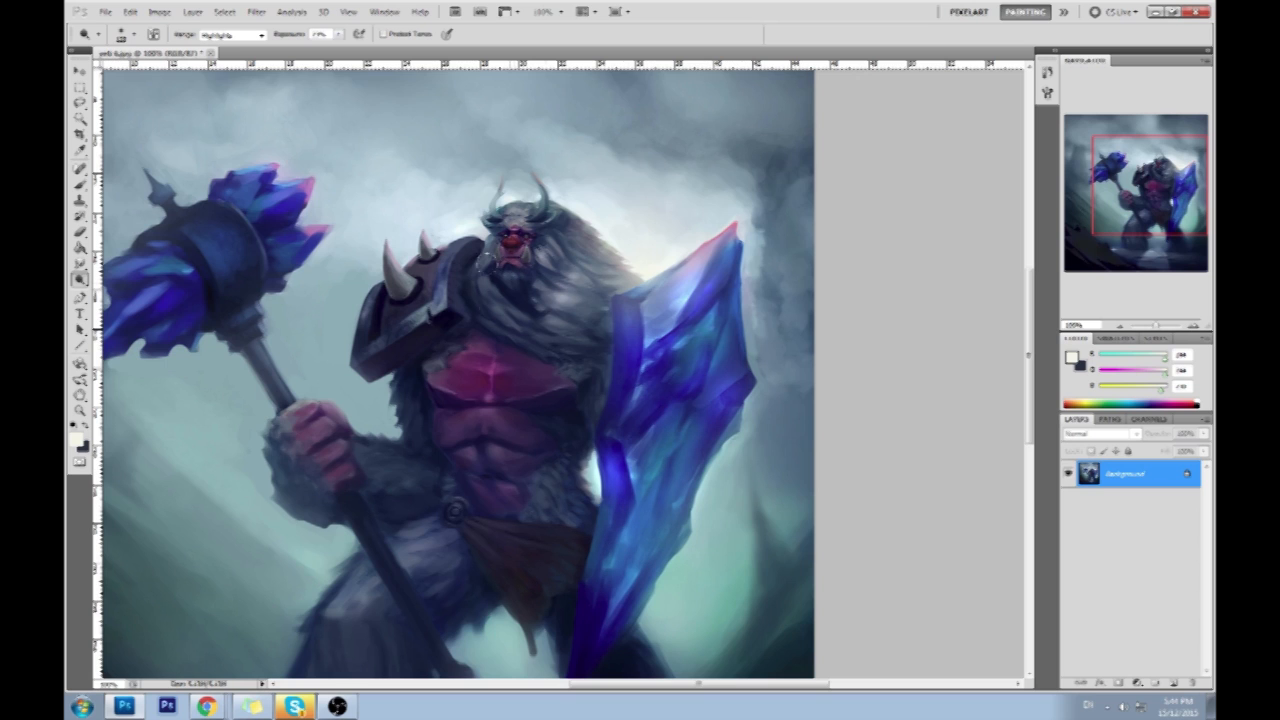
Add a new layer above the painting and set its blend mode to Color.
key(ctrl+0)
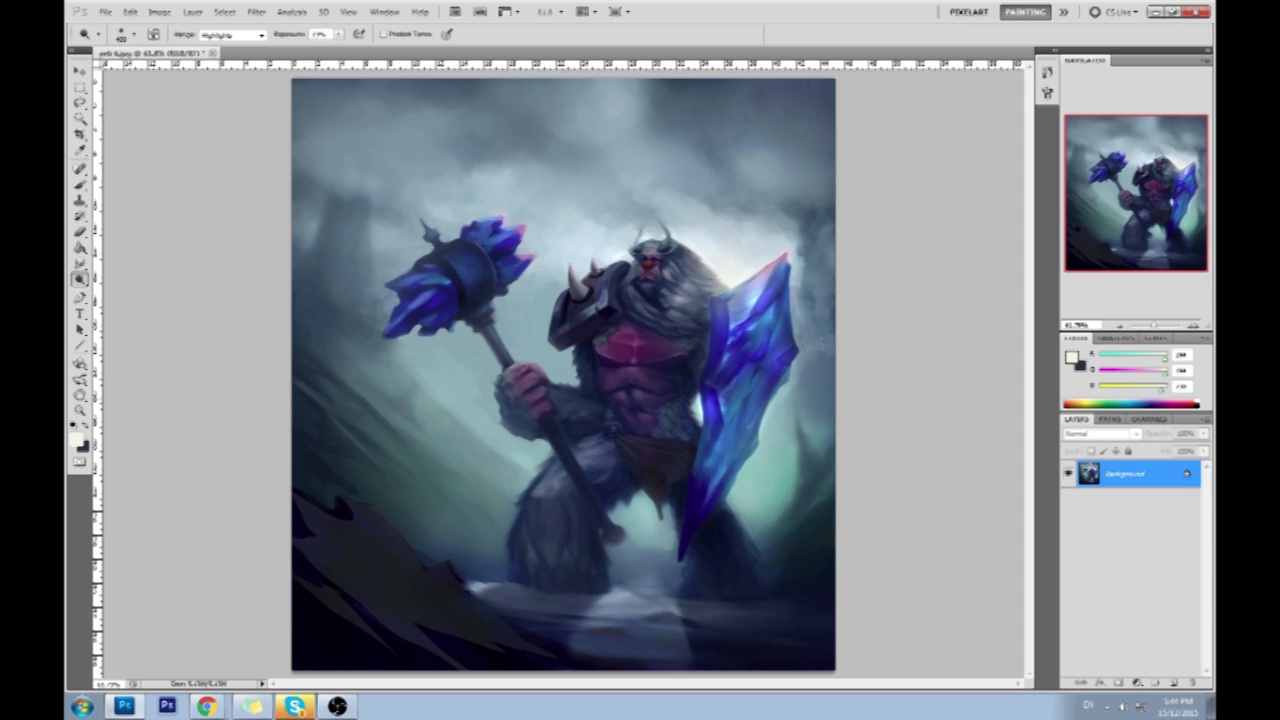
click(1178, 683)
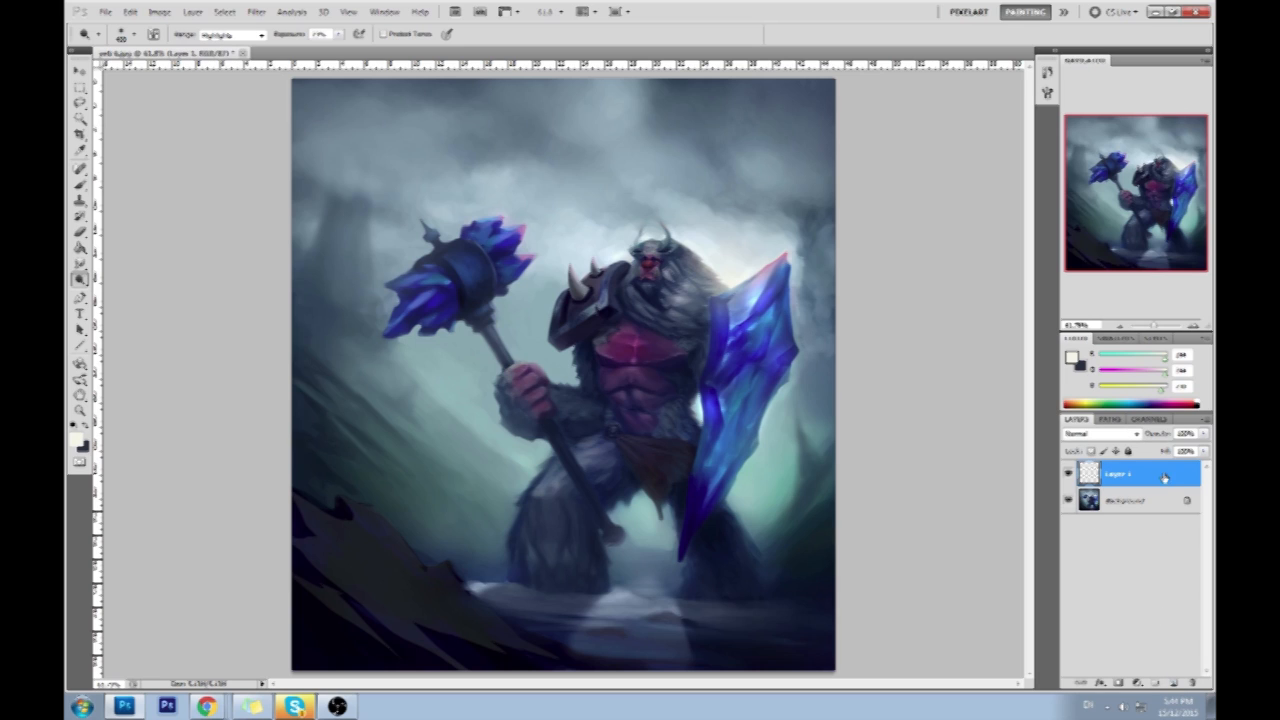
click(1092, 437)
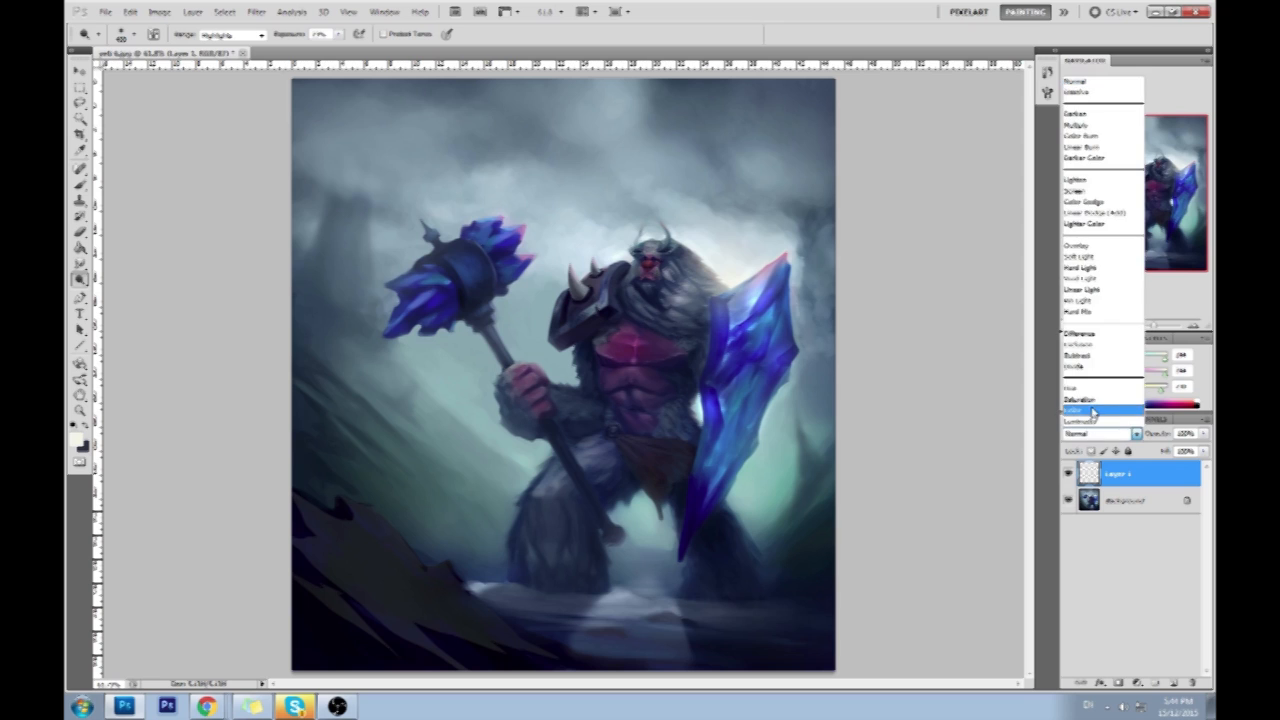
click(1092, 412)
Choose a pale teal foreground colour with hue 171°, saturation 24% and brightness 84% for the colour layer.
click(1066, 360)
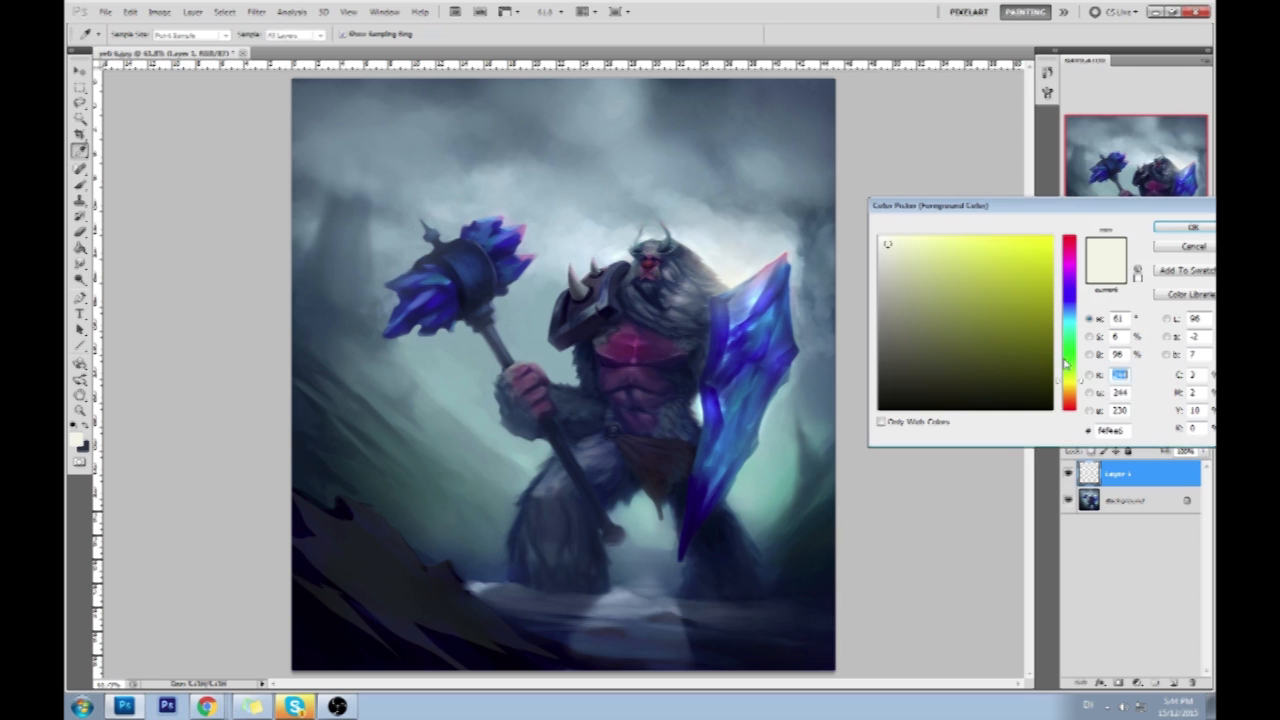
drag(1075, 381, 1079, 248)
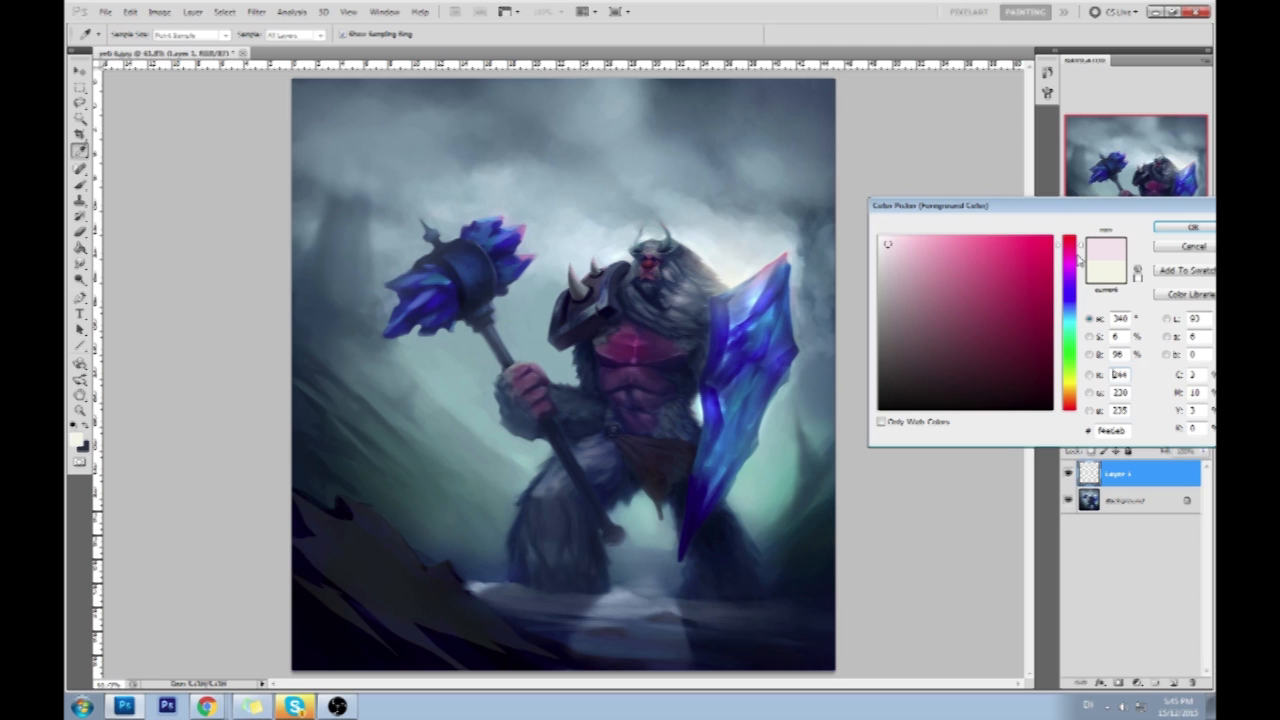
drag(1074, 352, 1074, 333)
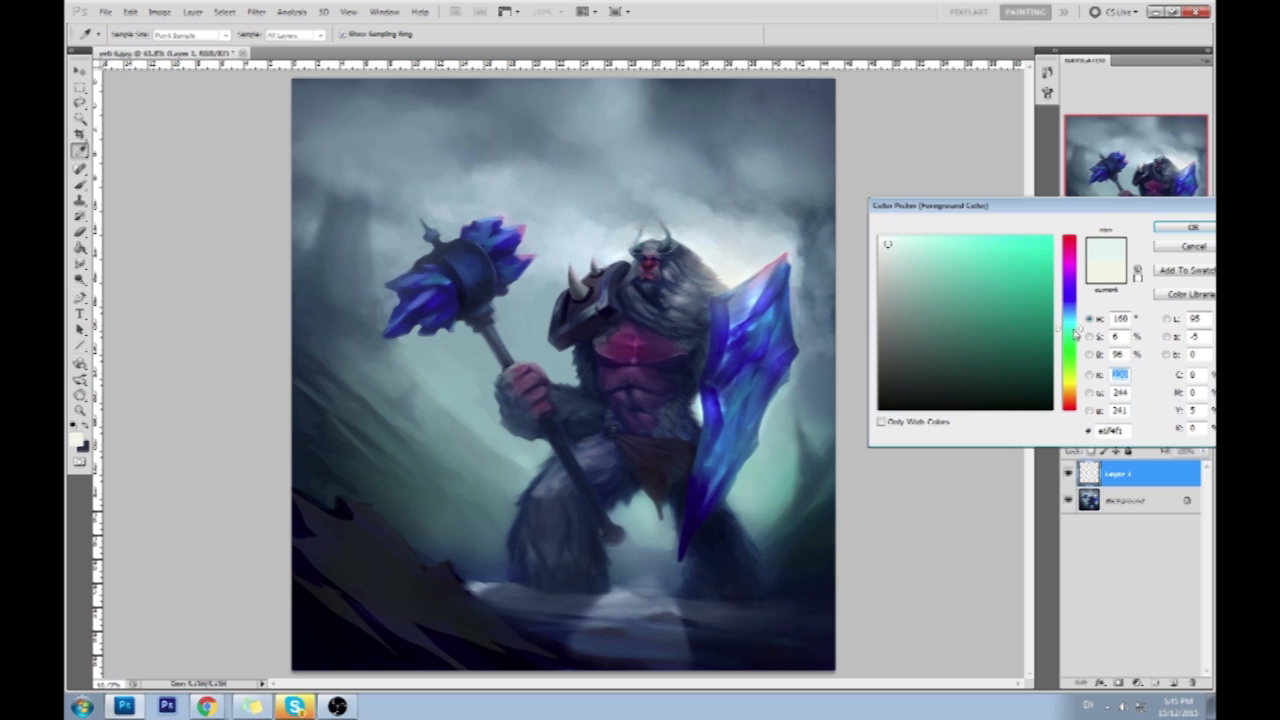
mouse_move(958, 270)
mouse_down()
mouse_move(911, 277)
mouse_move(919, 262)
mouse_up()
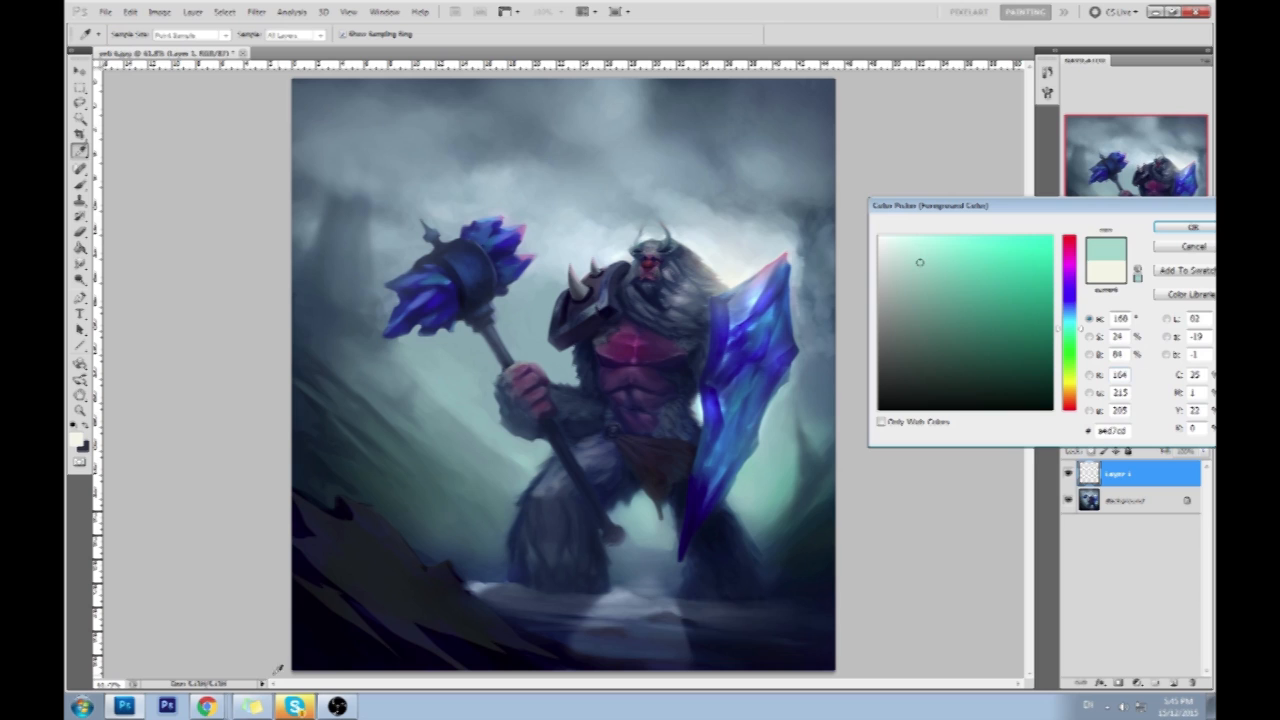
click(211, 709)
click(1081, 330)
drag(1081, 333, 1076, 329)
Switch to Chrome and search Google Images for "light on waves water".
click(206, 707)
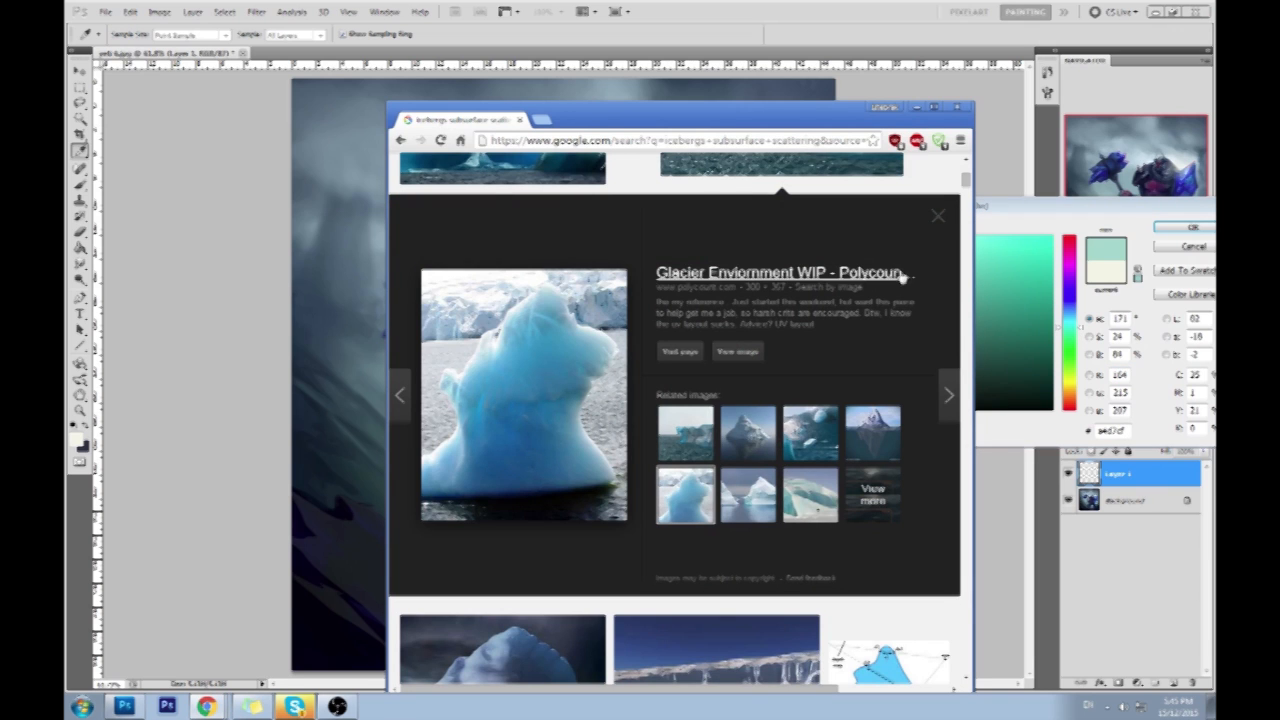
mouse_move(971, 180)
mouse_down()
mouse_move(971, 165)
mouse_move(980, 219)
mouse_move(971, 166)
mouse_up()
triple_click(644, 172)
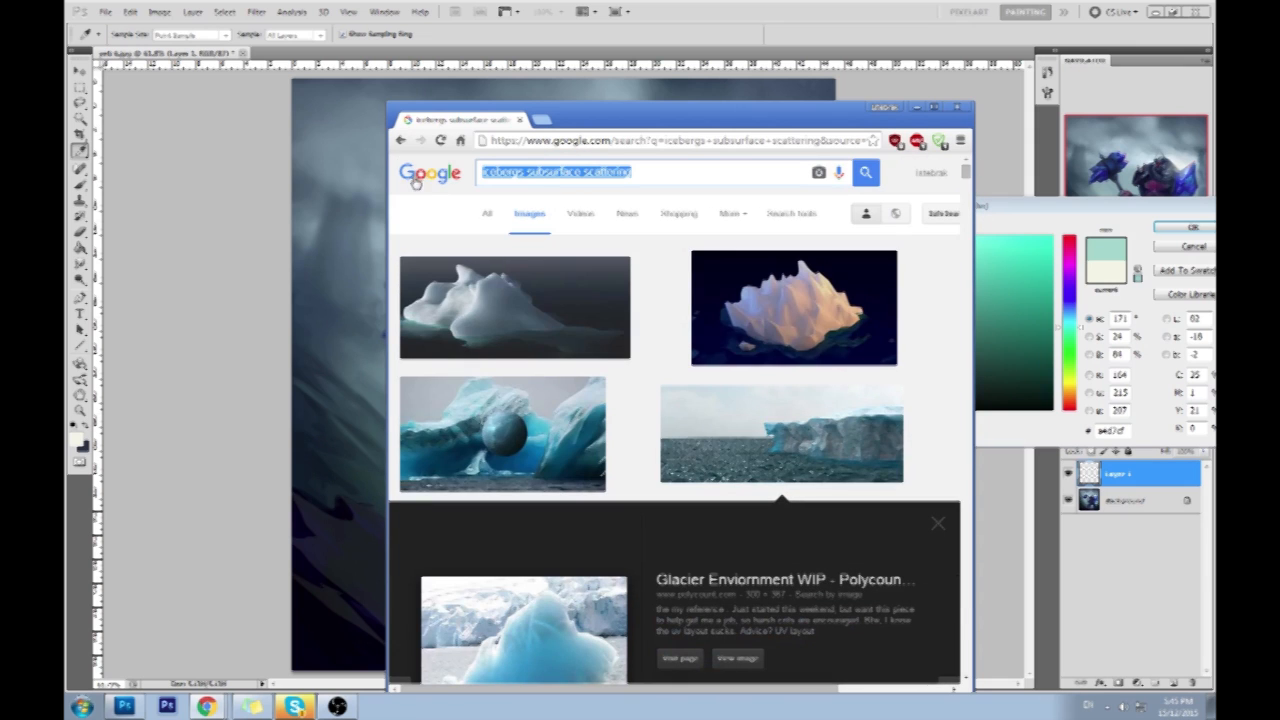
text(light on wa)
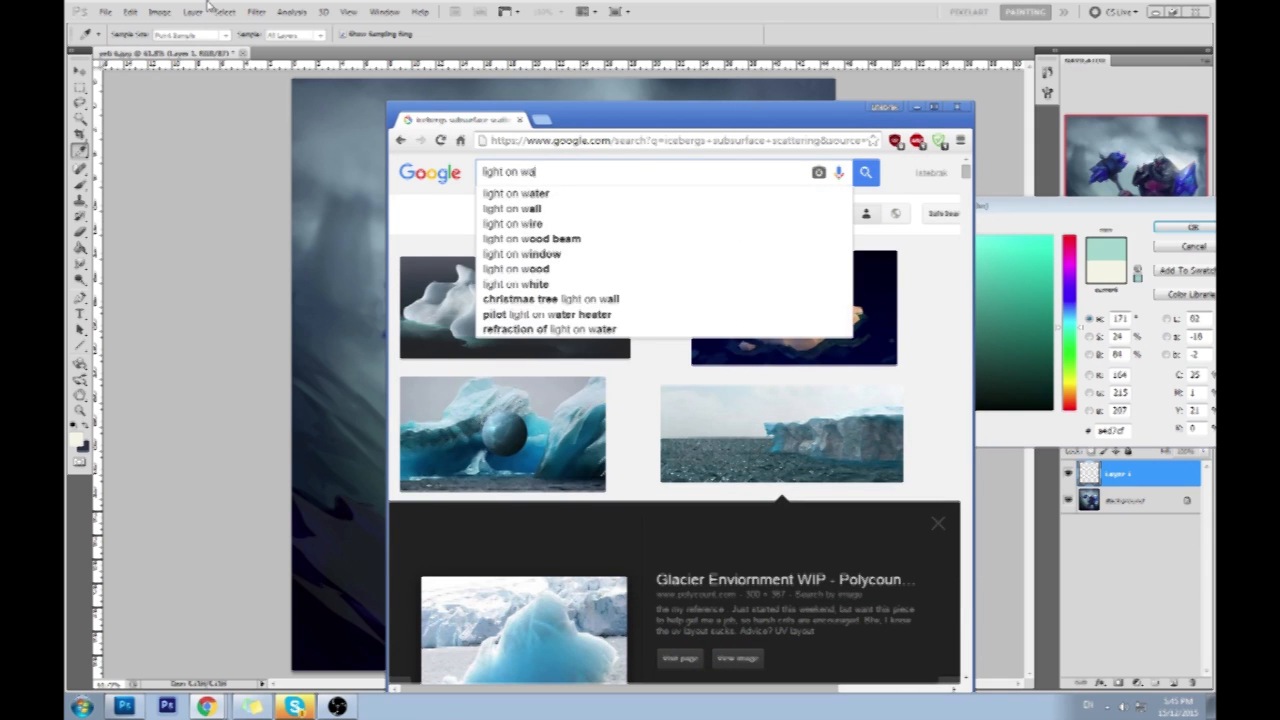
text(ves water)
key(Return)
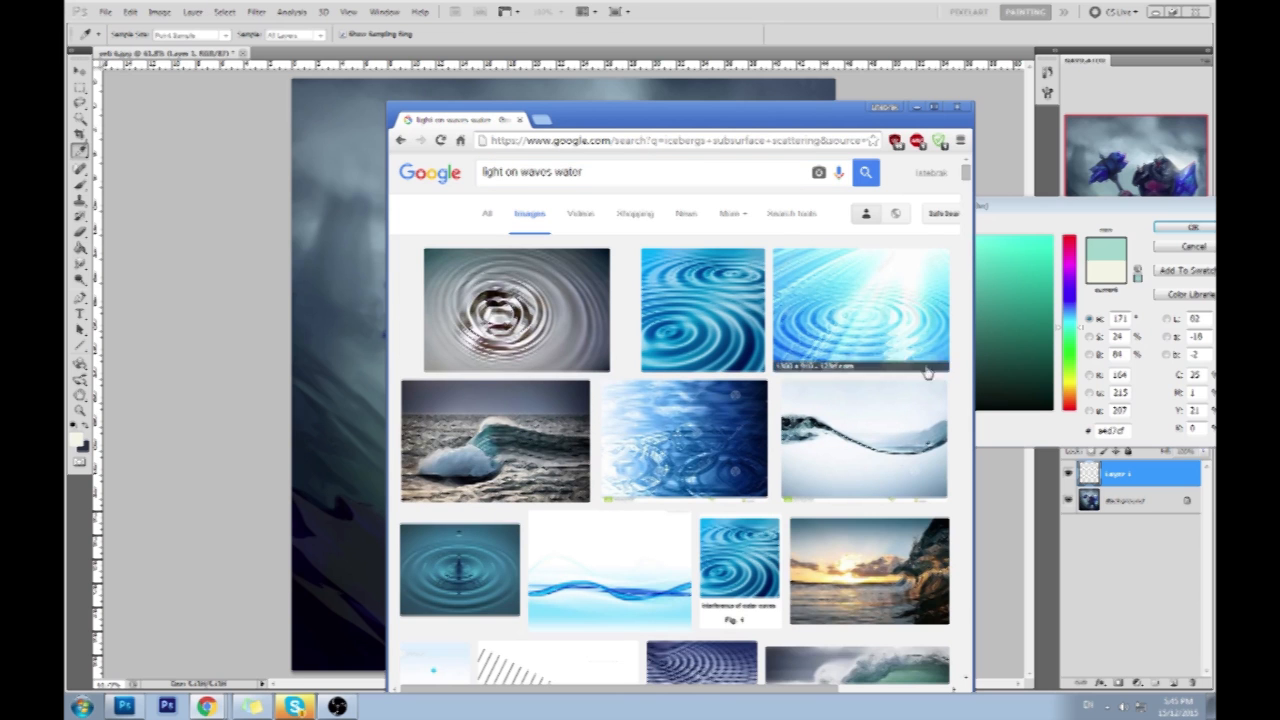
Preview the photos of green breaking waves and examine how light passes through the translucent water.
scroll(868, 400, down, 3)
click(891, 530)
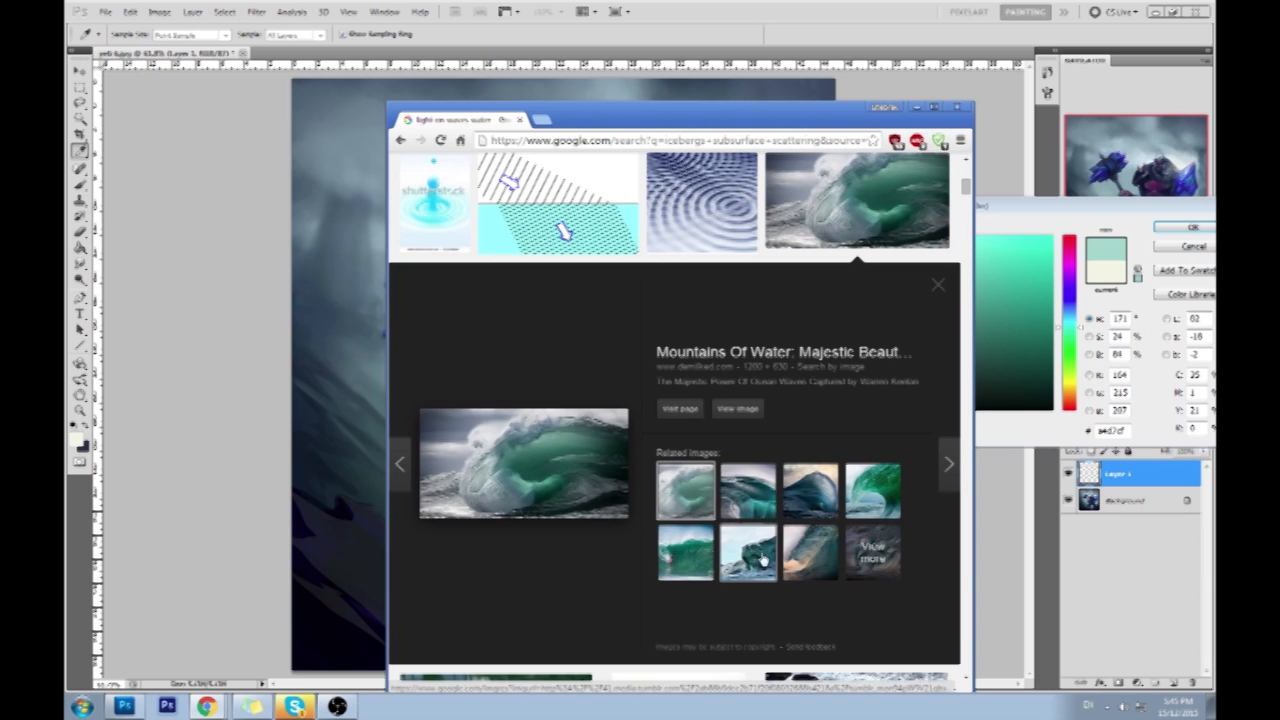
click(687, 565)
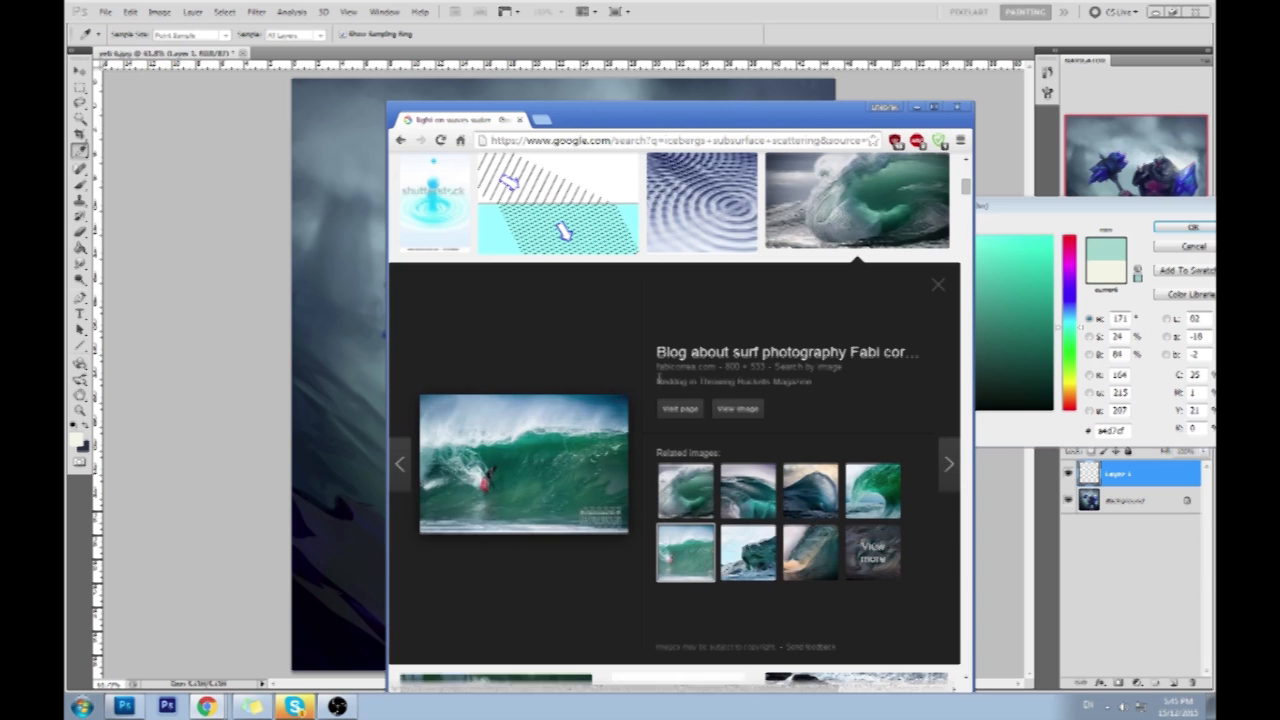
scroll(651, 371, up, 1)
scroll(653, 378, down, 5)
scroll(653, 378, down, 8)
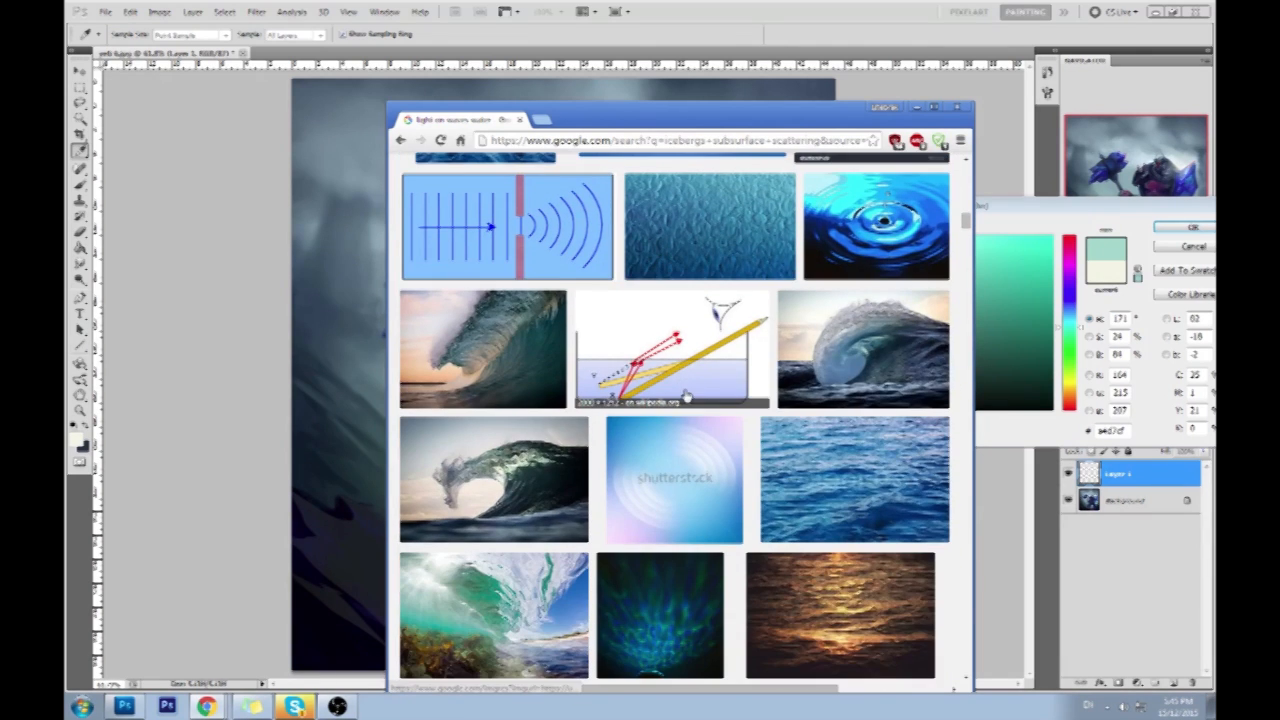
scroll(682, 386, down, 3)
click(560, 478)
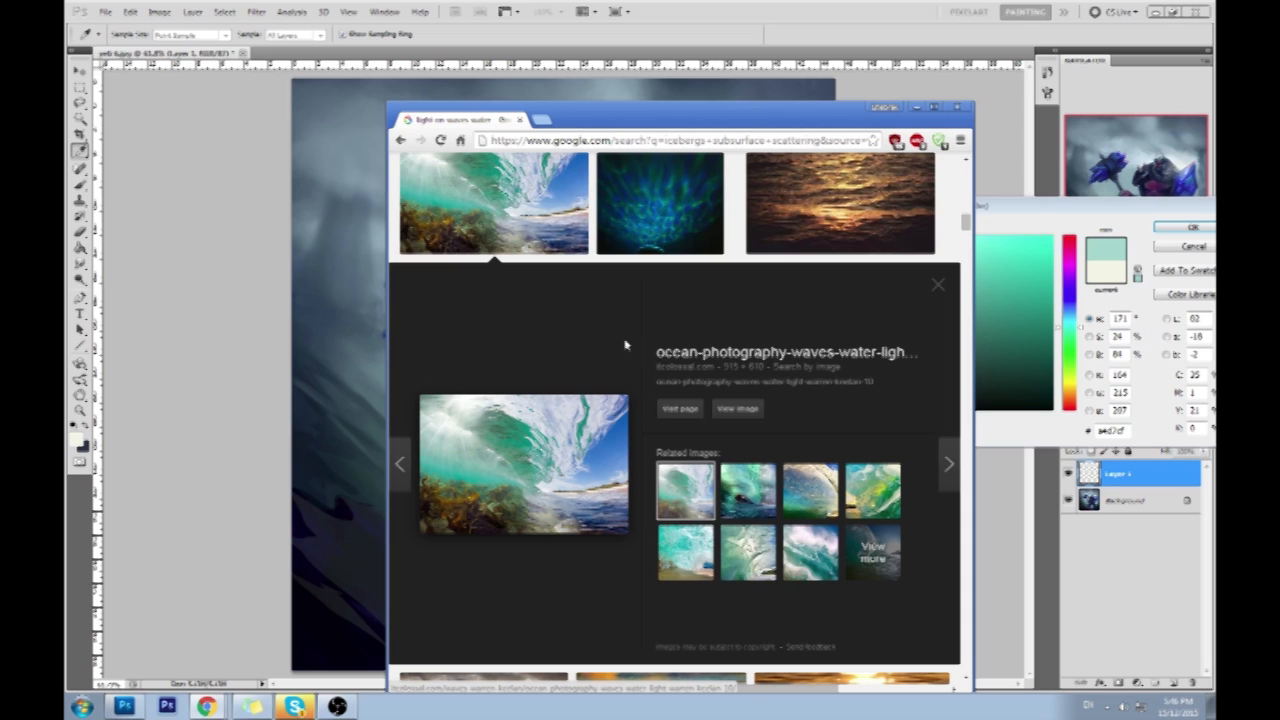
Preview the glowing green wave under the stormy sky and browse further water photos for backlight colour.
scroll(627, 345, down, 5)
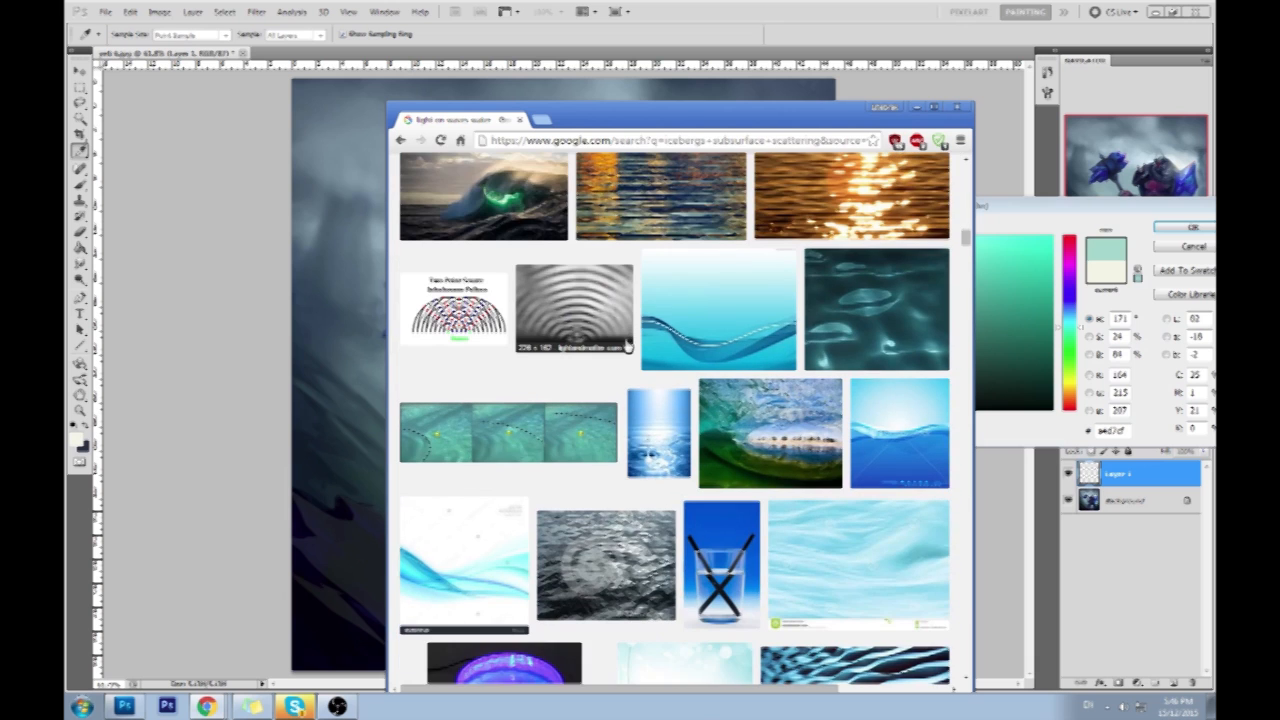
click(491, 204)
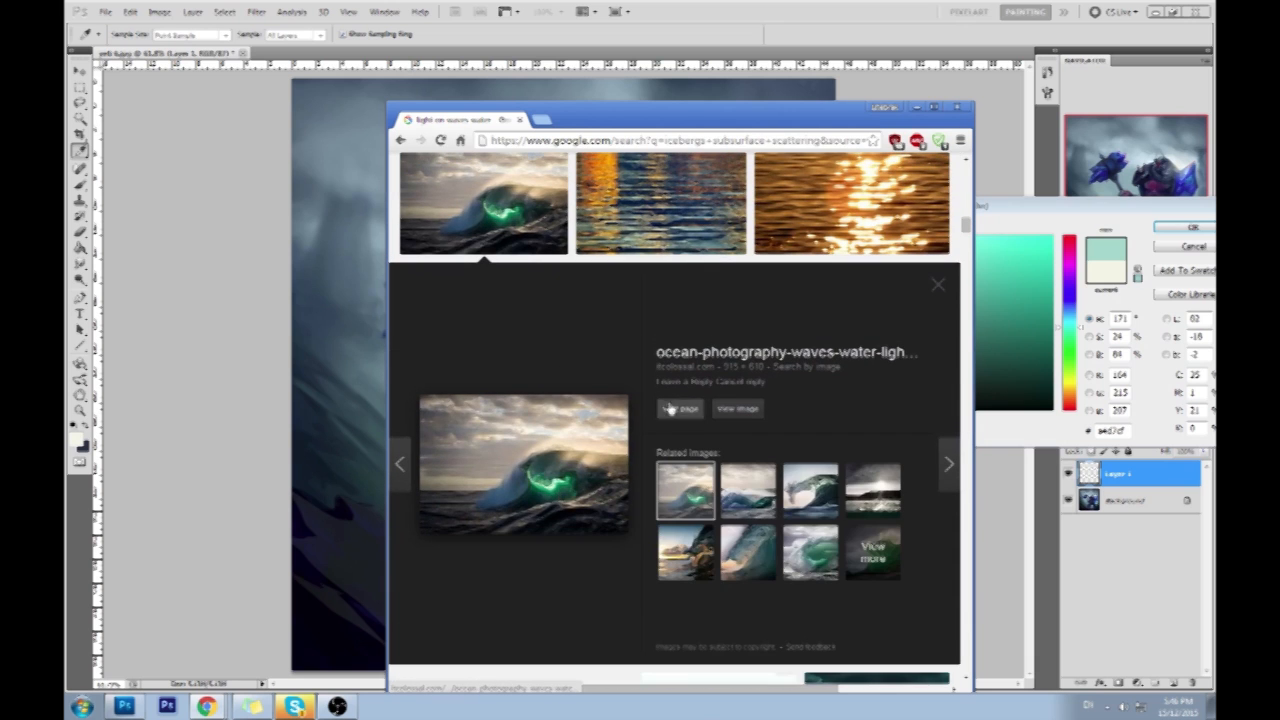
scroll(657, 360, down, 6)
scroll(657, 360, down, 5)
scroll(648, 352, down, 3)
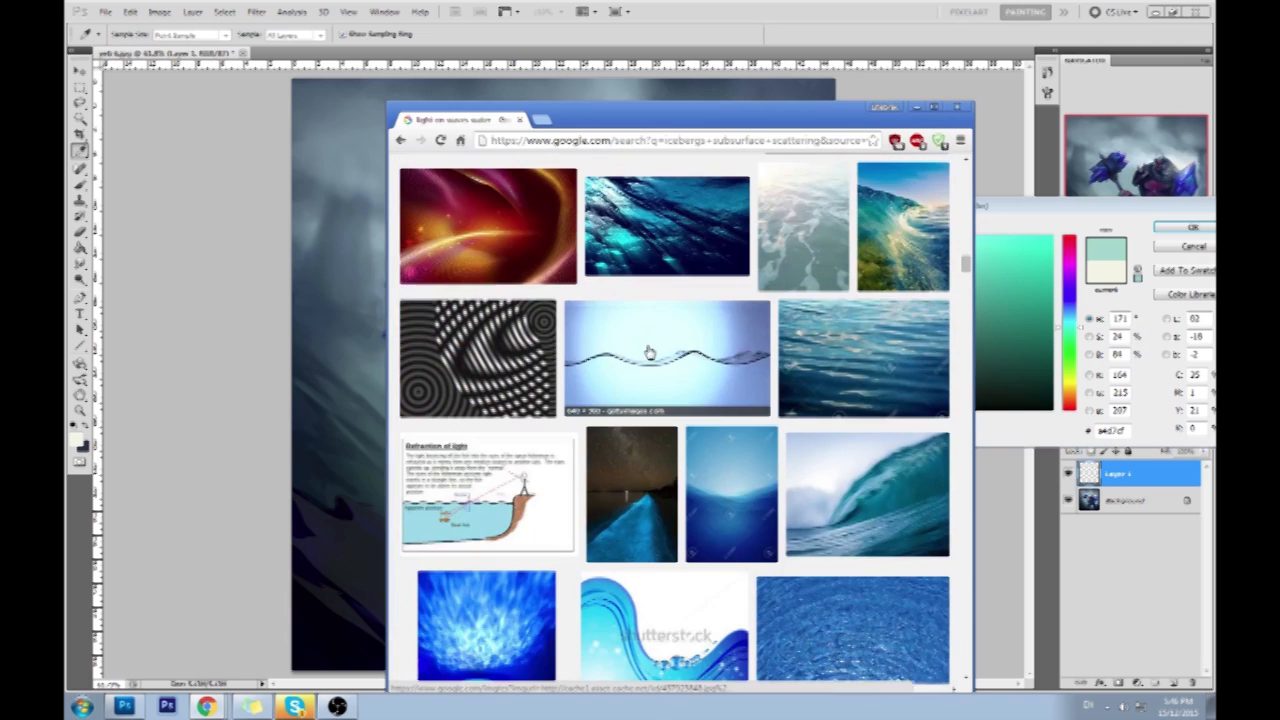
scroll(640, 355, up, 1)
scroll(636, 357, down, 3)
scroll(632, 357, up, 3)
scroll(634, 354, up, 15)
scroll(636, 345, up, 5)
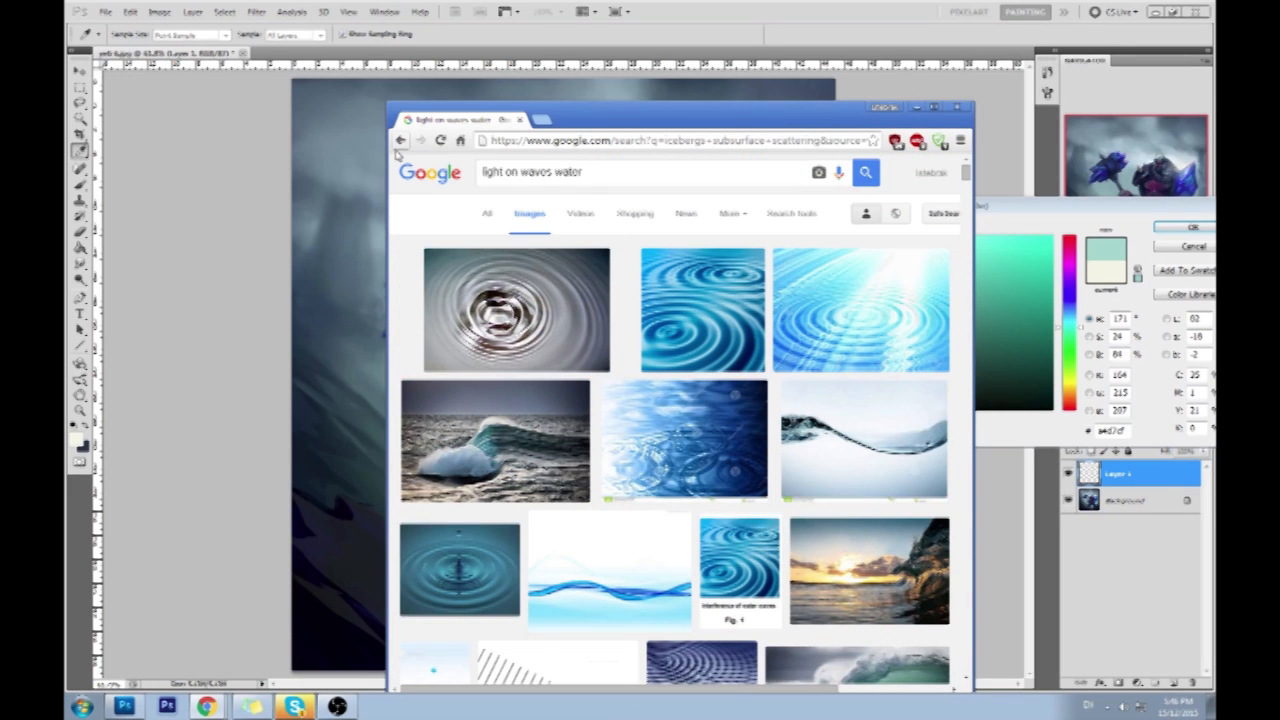
Search the images for "painting subsurface scatter" and look over the first results.
drag(606, 172, 456, 173)
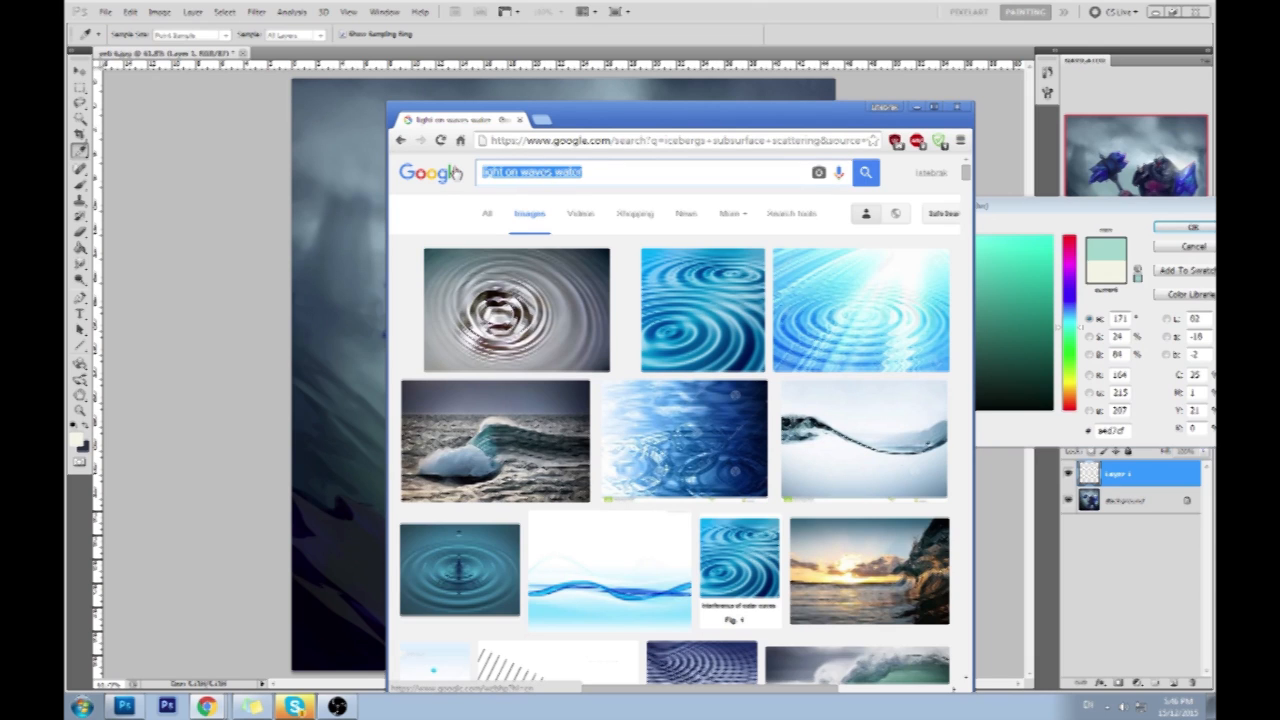
text(ap)
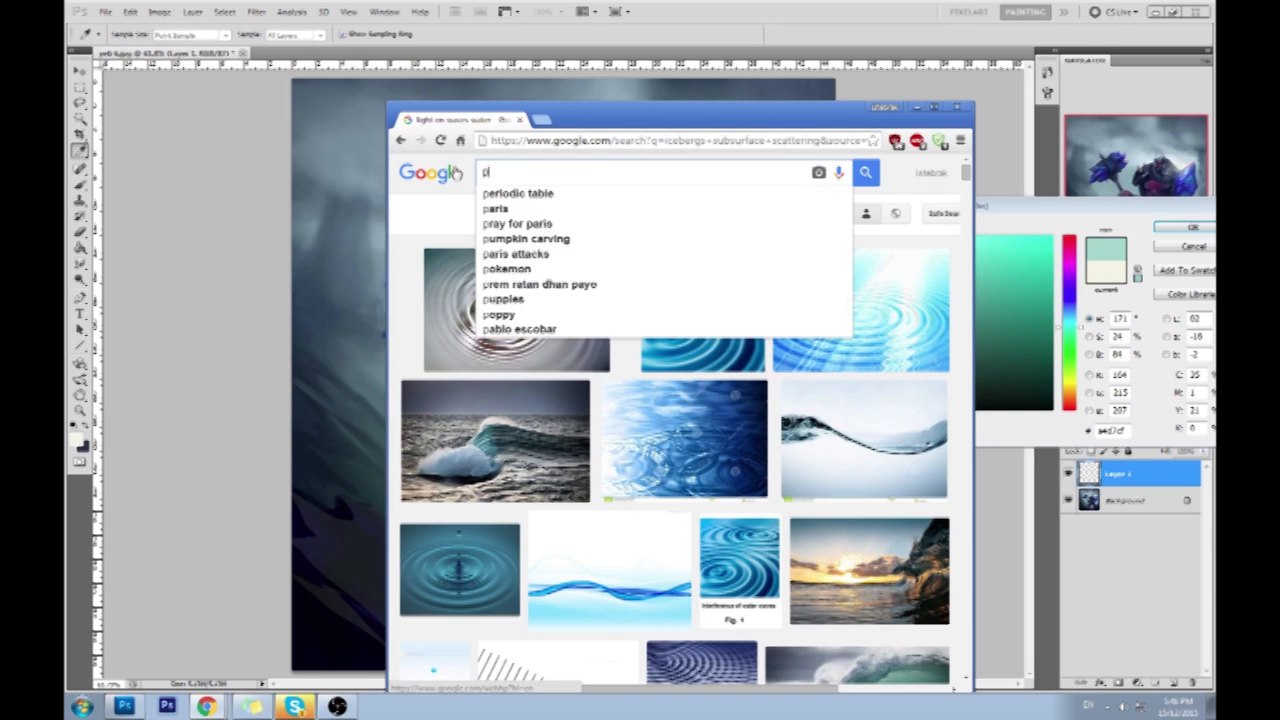
text(ainting sub surf)
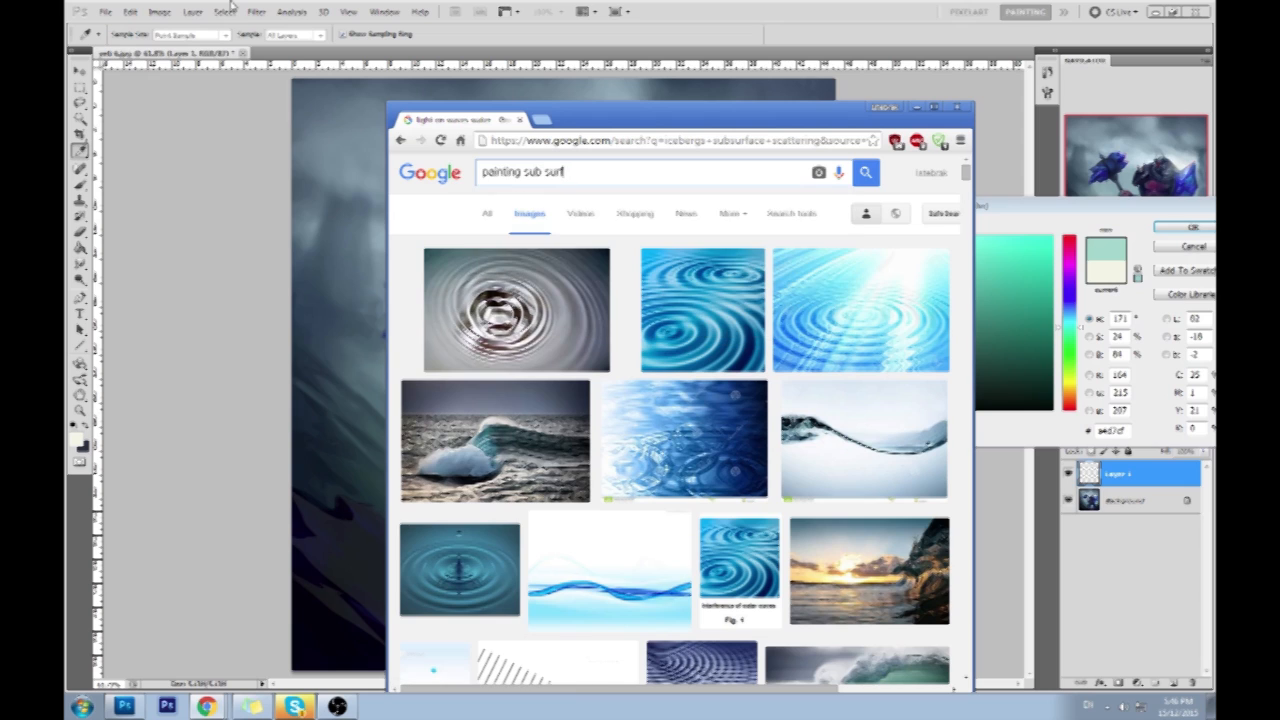
text(ace scatter)
key(ctrl+Left)
key(ctrl+Left)
key(BackSpace)
key(Return)
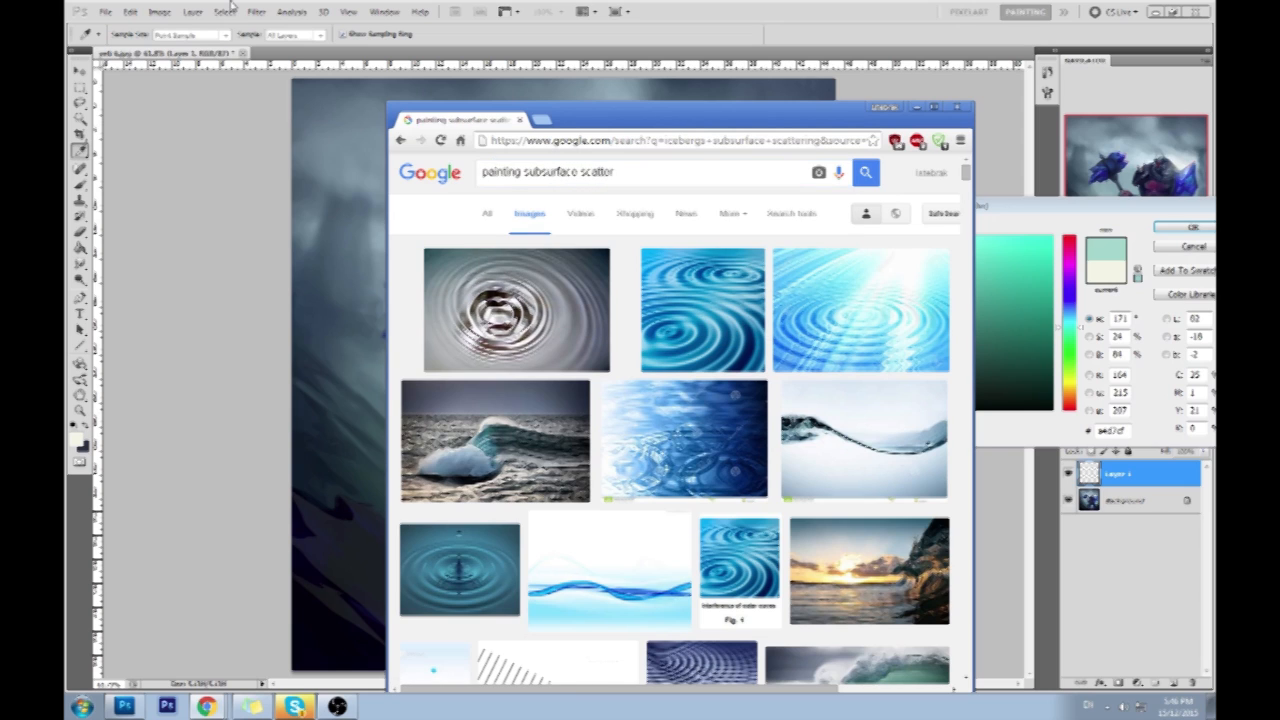
scroll(790, 335, down, 5)
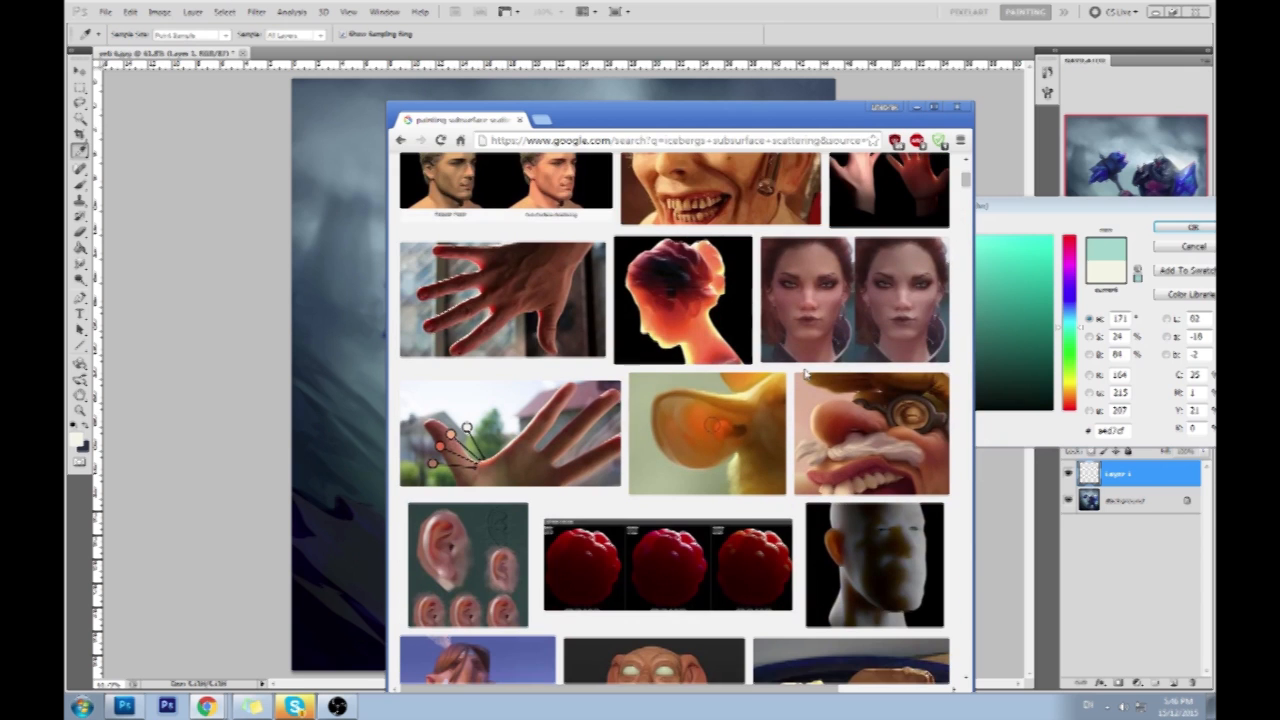
Search for "painting subsurface scattering boat", maximize the browser window and browse the results for a painted reference.
scroll(790, 335, up, 5)
click(656, 172)
text(ing boat)
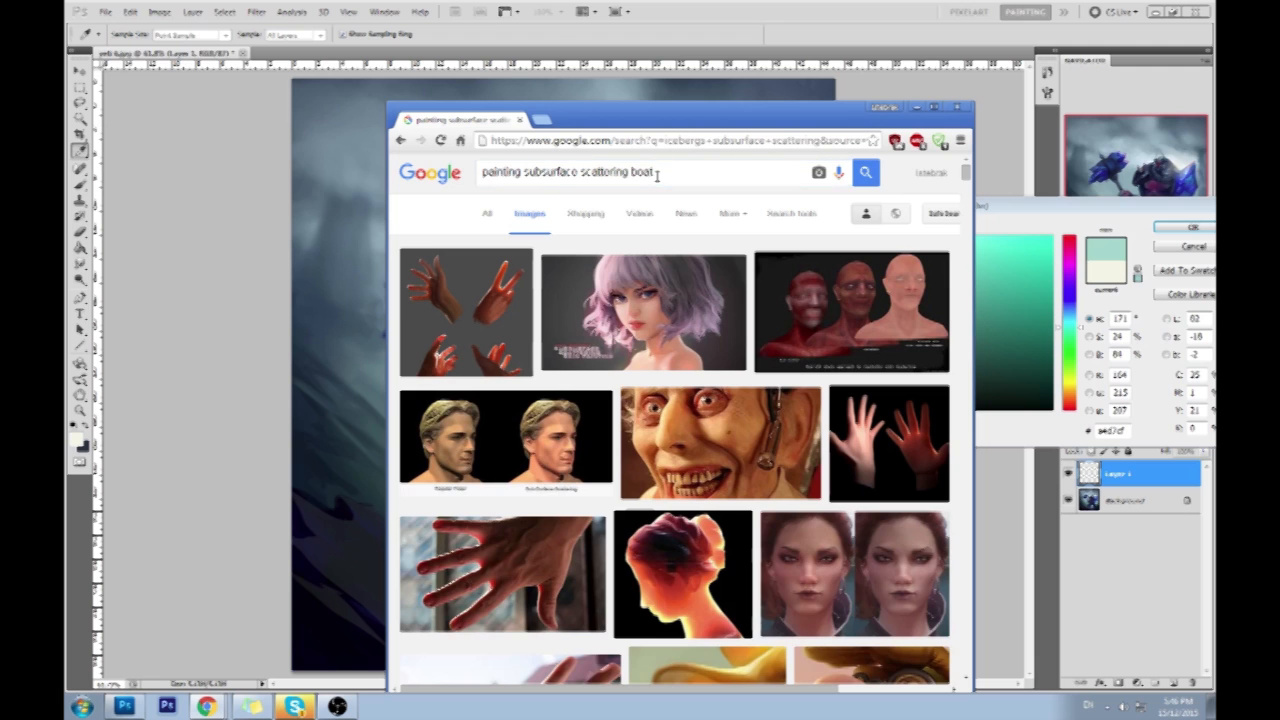
scroll(697, 385, down, 2)
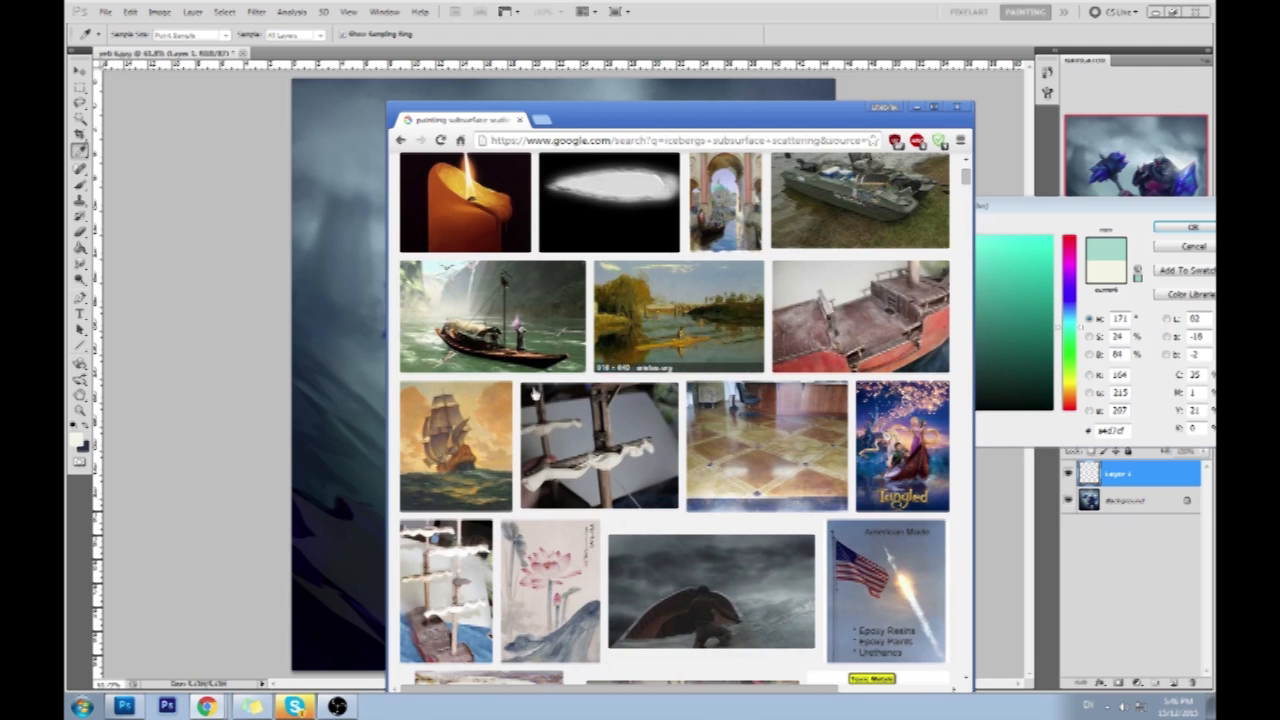
double_click(828, 126)
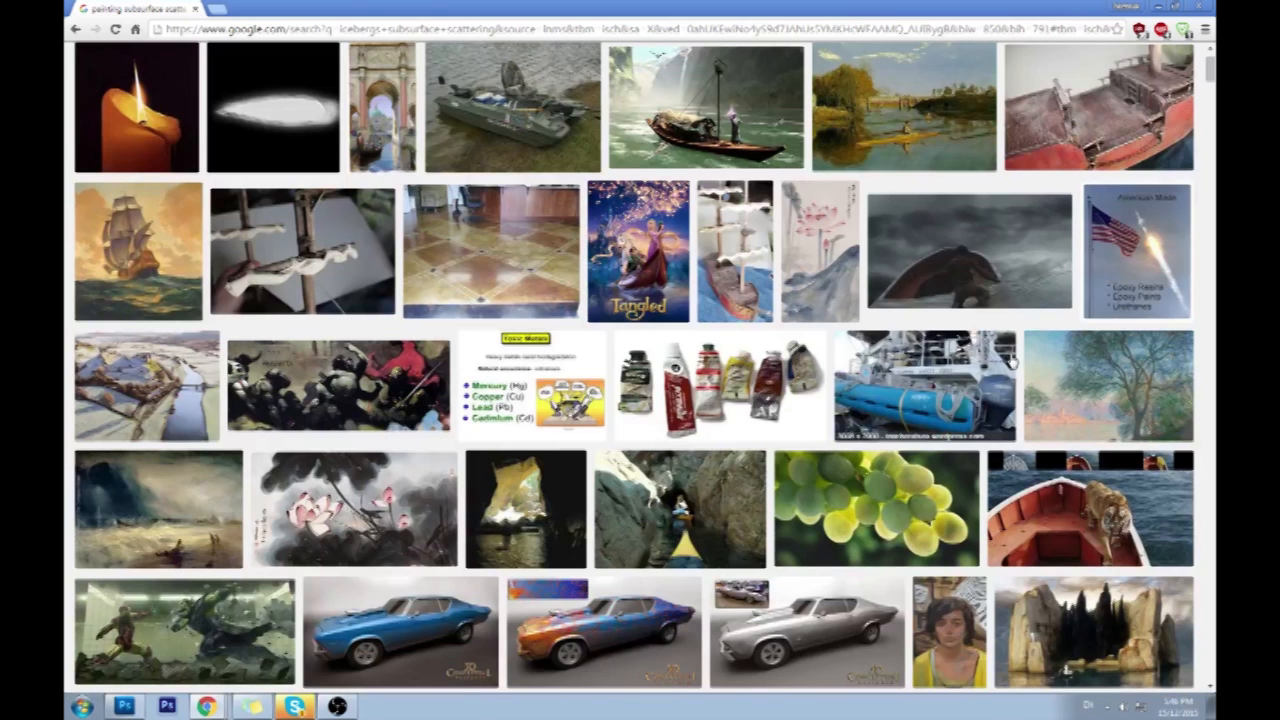
scroll(897, 293, up, 2)
scroll(800, 275, down, 5)
scroll(777, 268, down, 5)
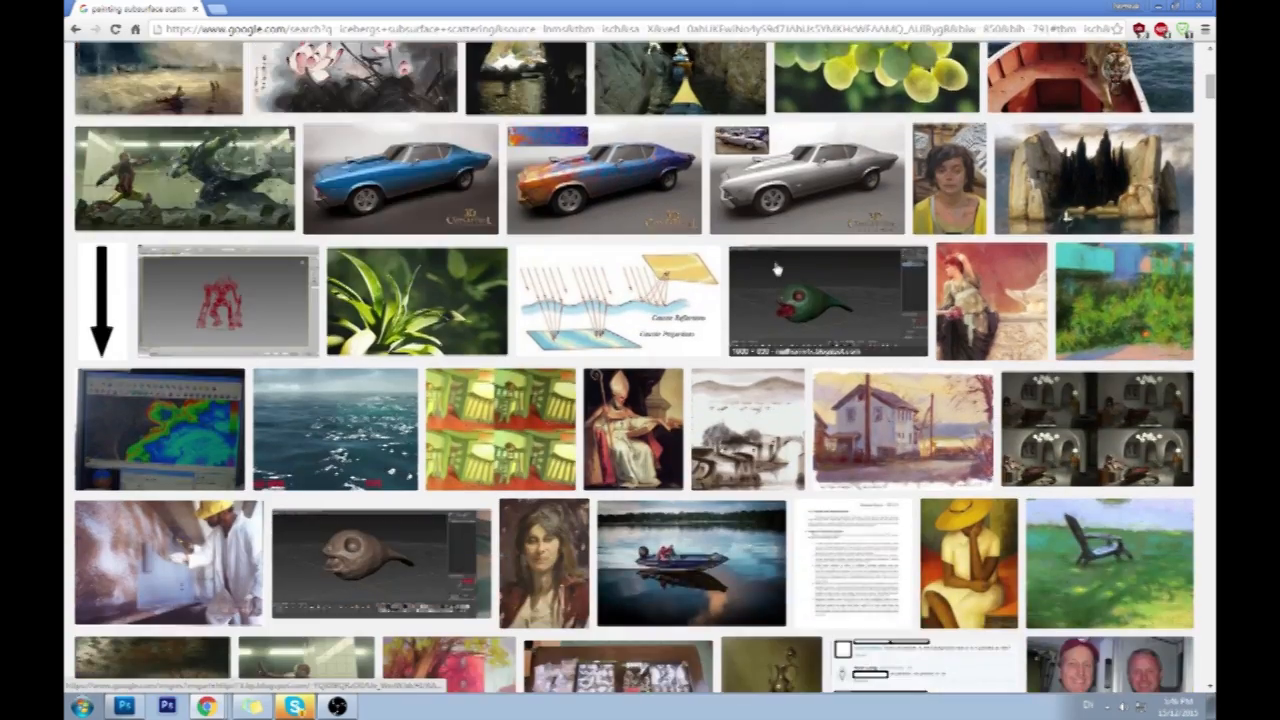
scroll(792, 276, down, 10)
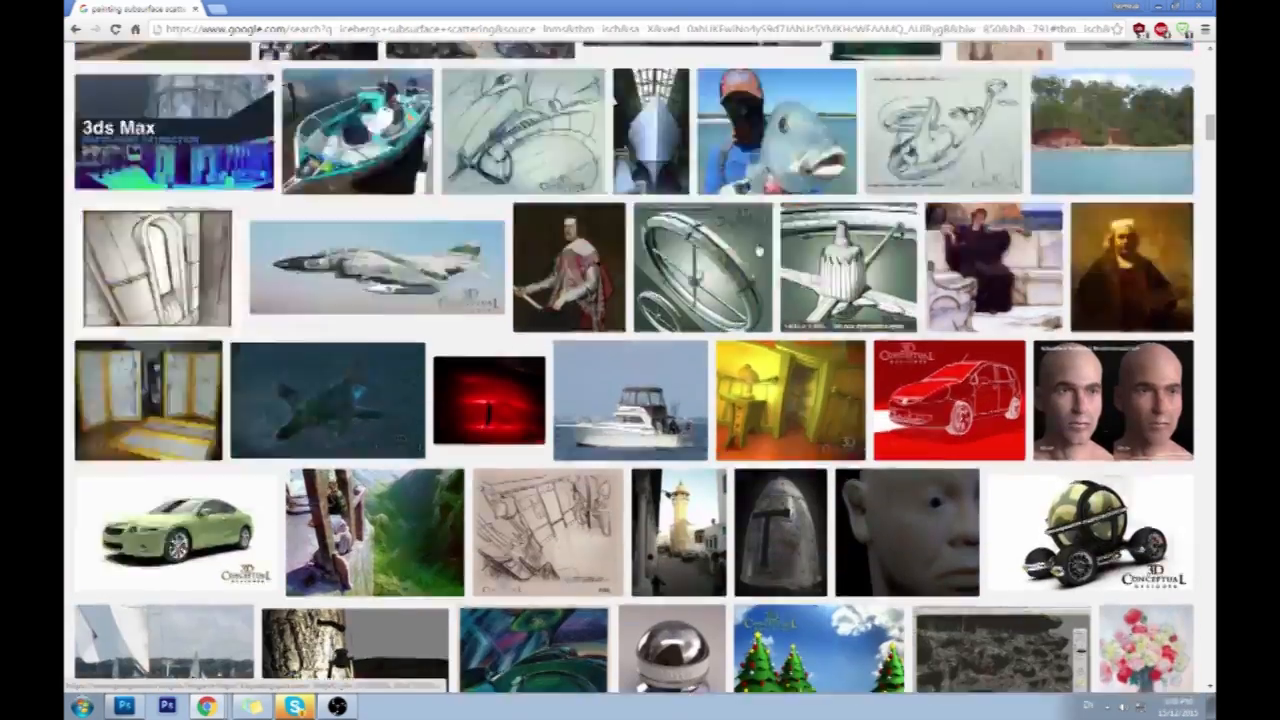
scroll(100, 51, up, 20)
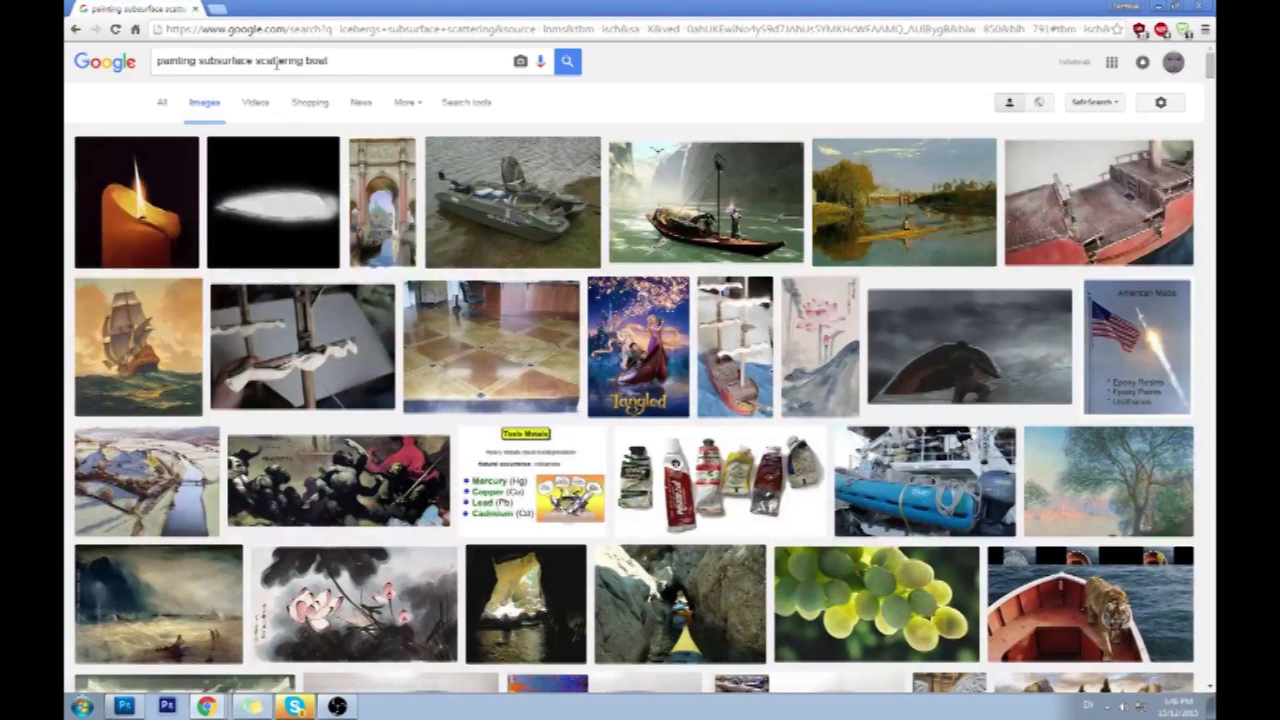
Open the browser's downloads, examine the electromagnetic spectrum image showing the visible colours, and close the image viewer.
triple_click(277, 63)
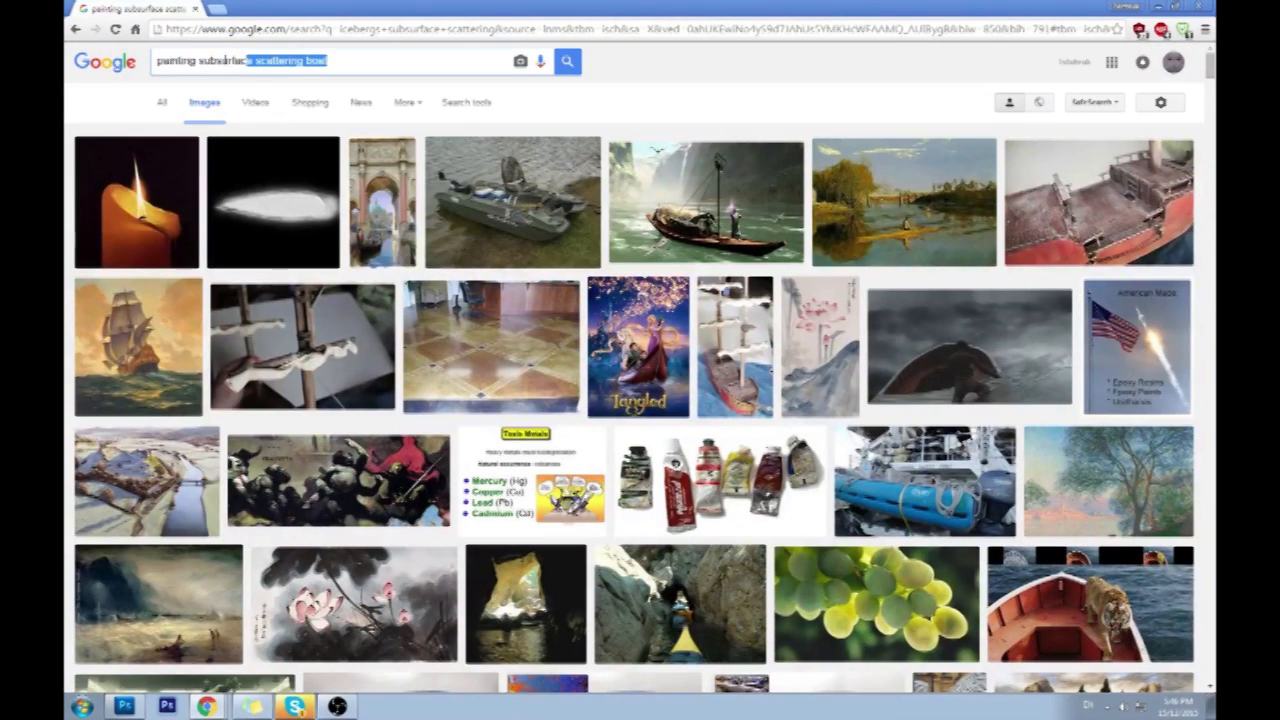
click(1204, 30)
mouse_move(1097, 108)
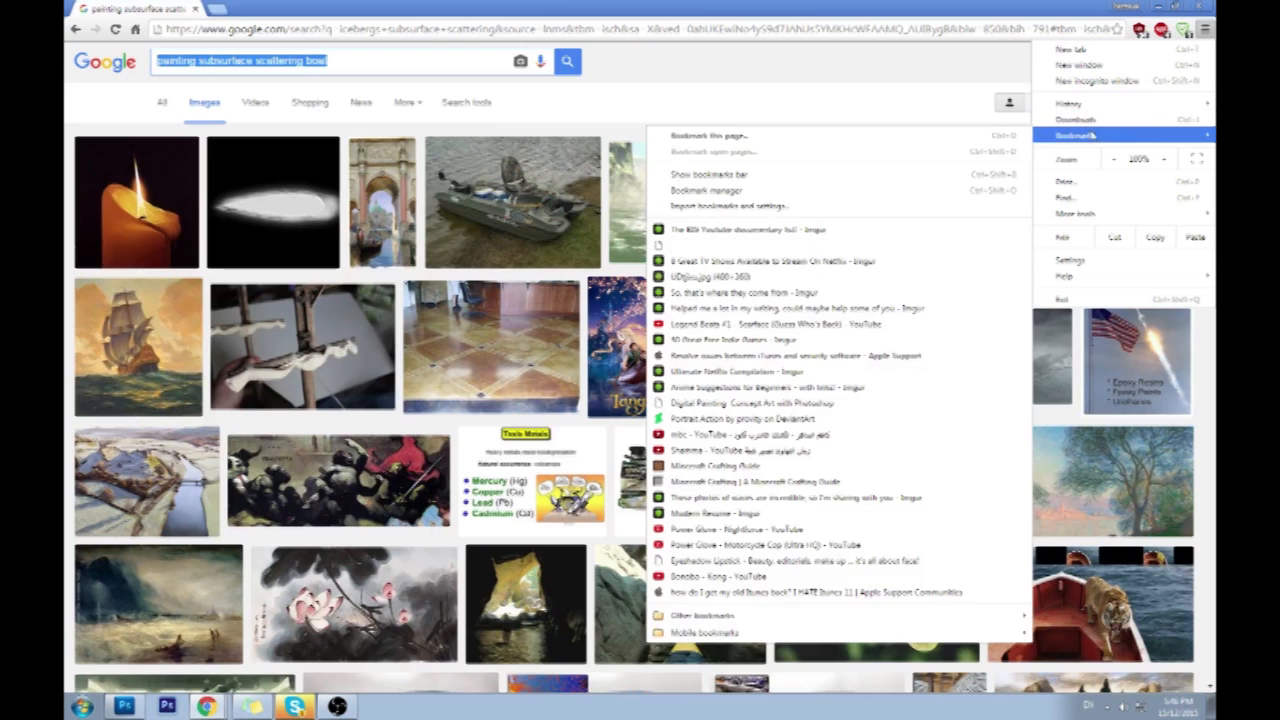
click(1090, 121)
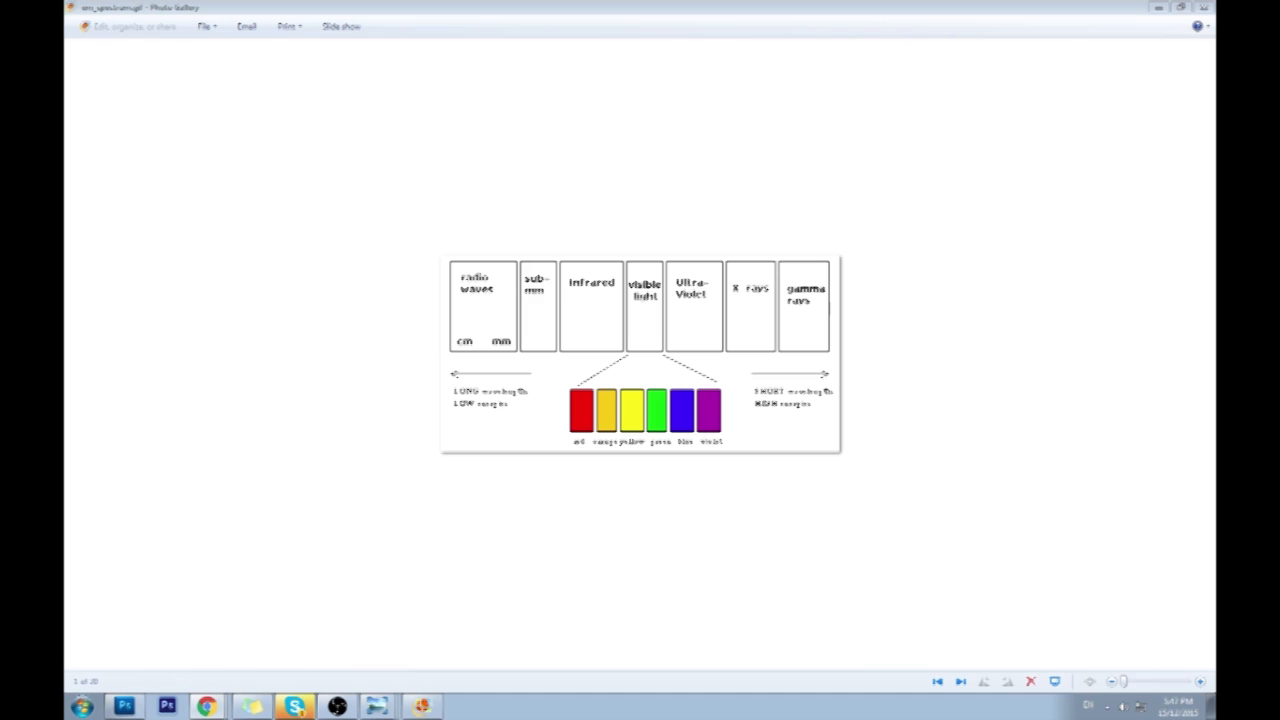
click(1204, 7)
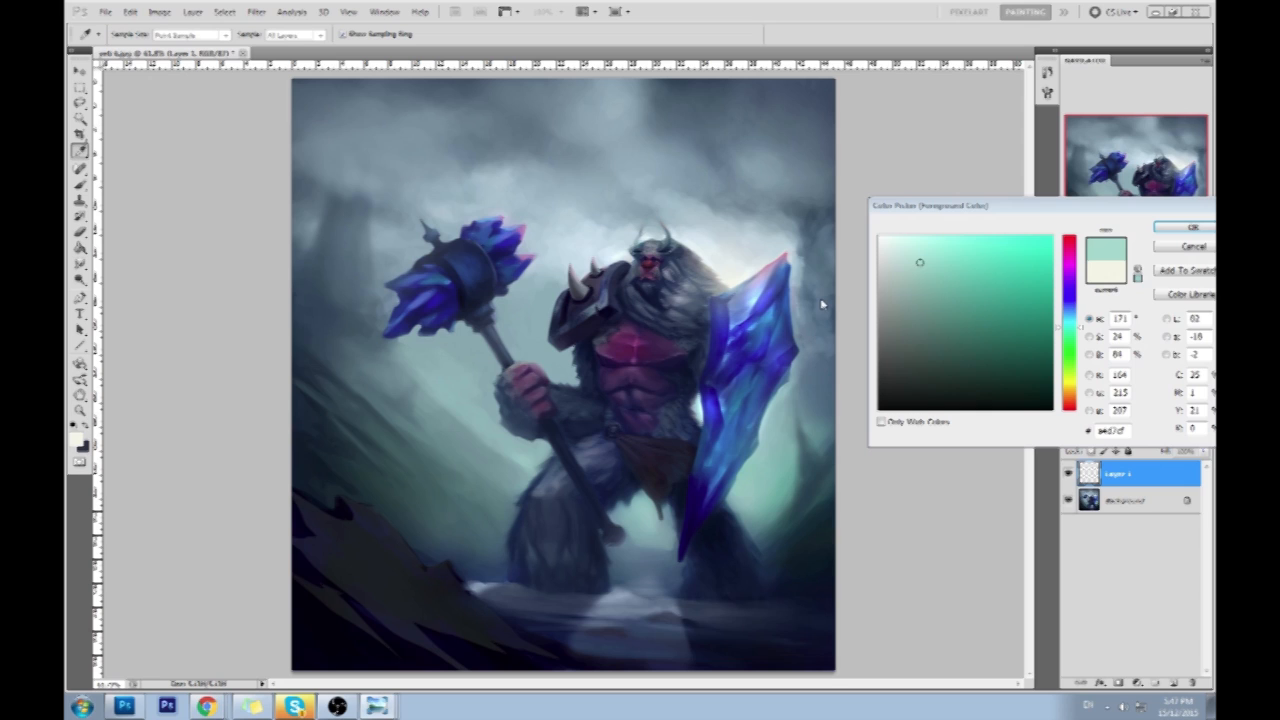
Set the foreground colour to a stronger teal, #90dad7, and choose the Brush tool.
click(937, 260)
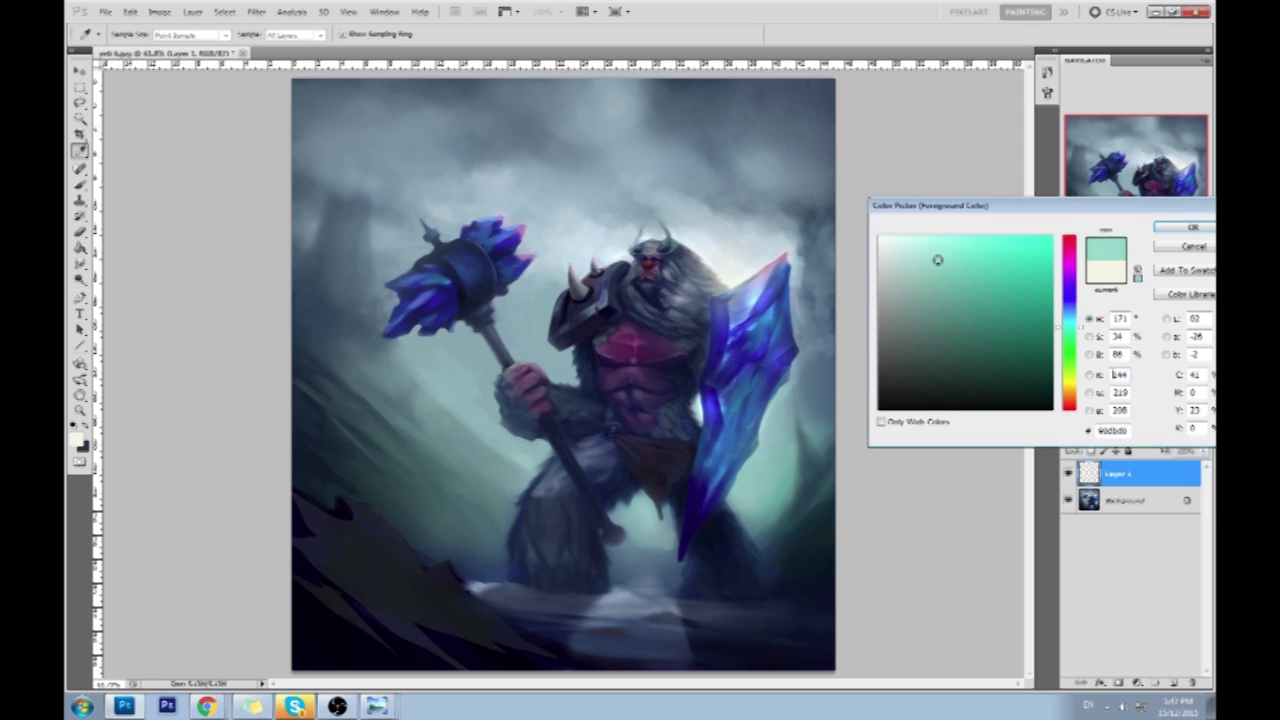
drag(1081, 329, 1081, 325)
click(1192, 227)
key(o)
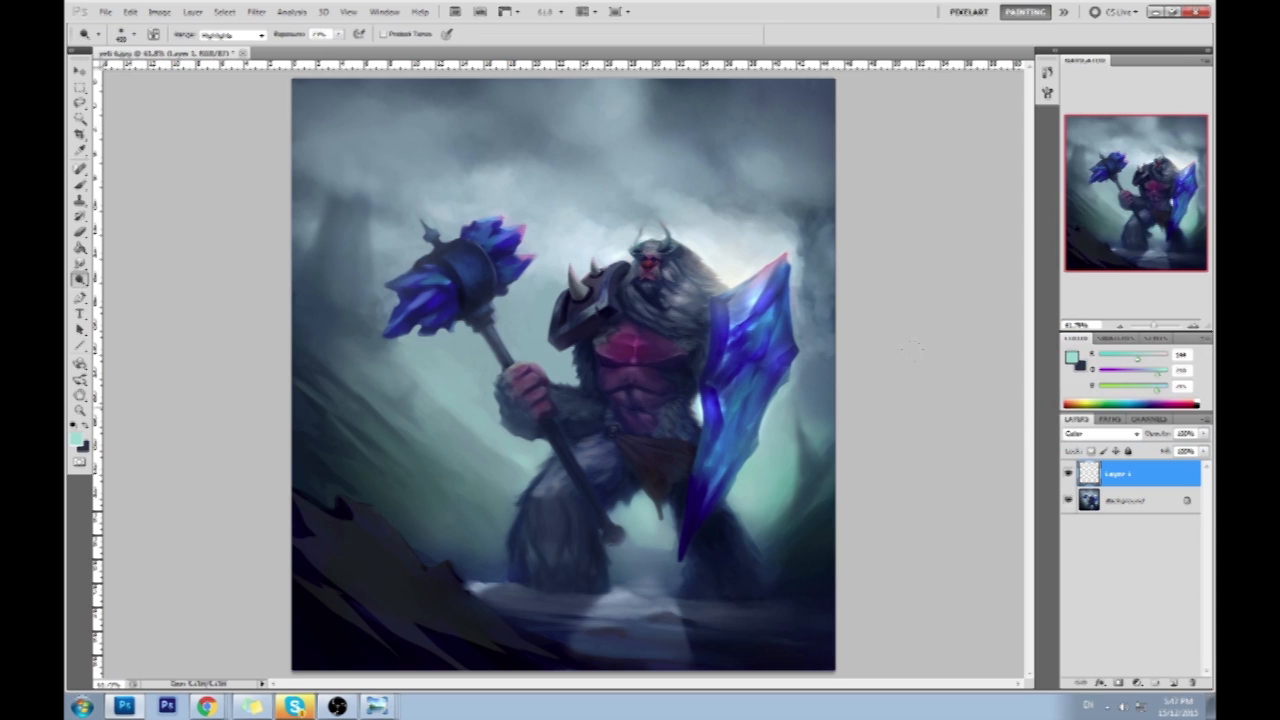
key(b)
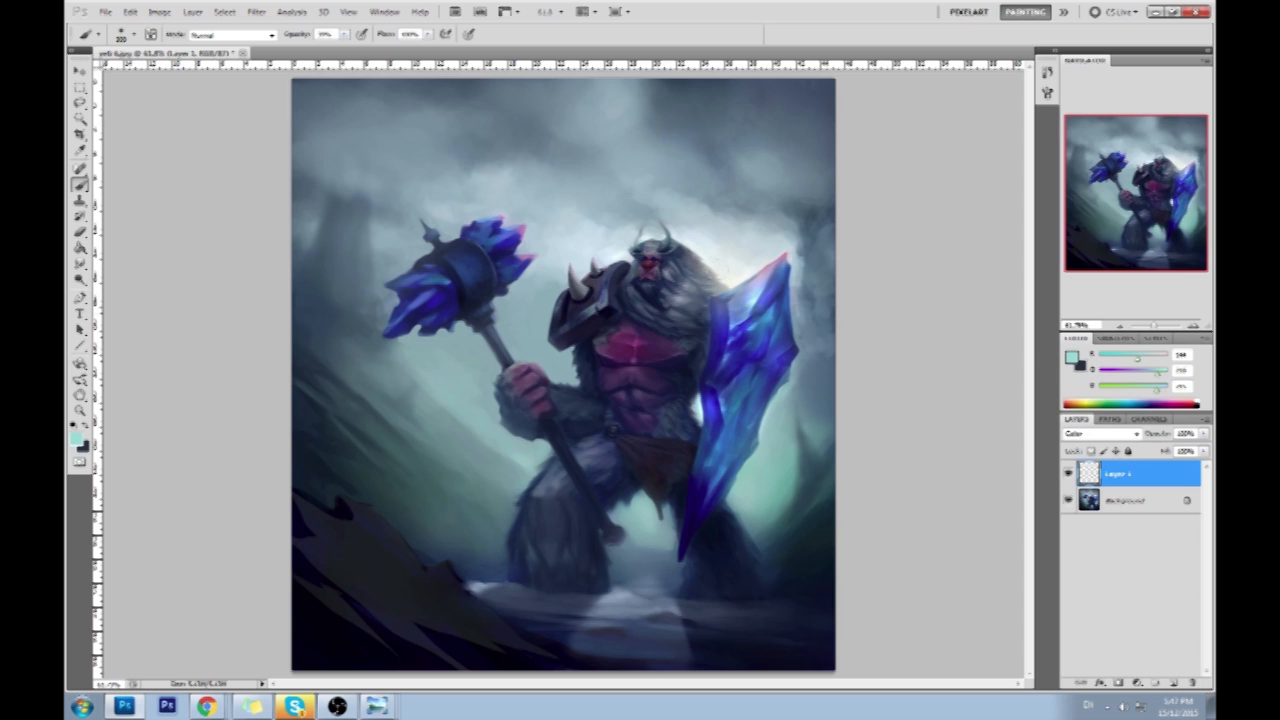
Set the foreground to a bright cyan, tint the shield's blue facets with it and merge the Color layer down.
click(1074, 358)
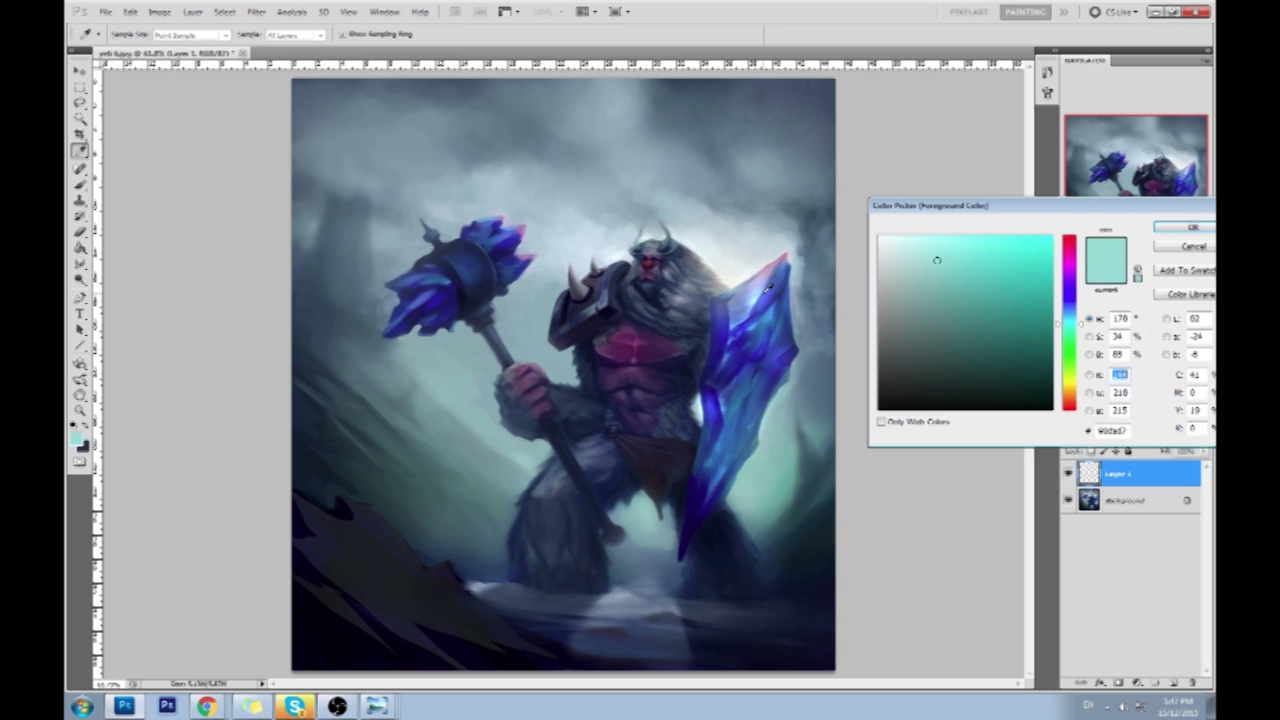
click(770, 288)
drag(1077, 356, 1068, 324)
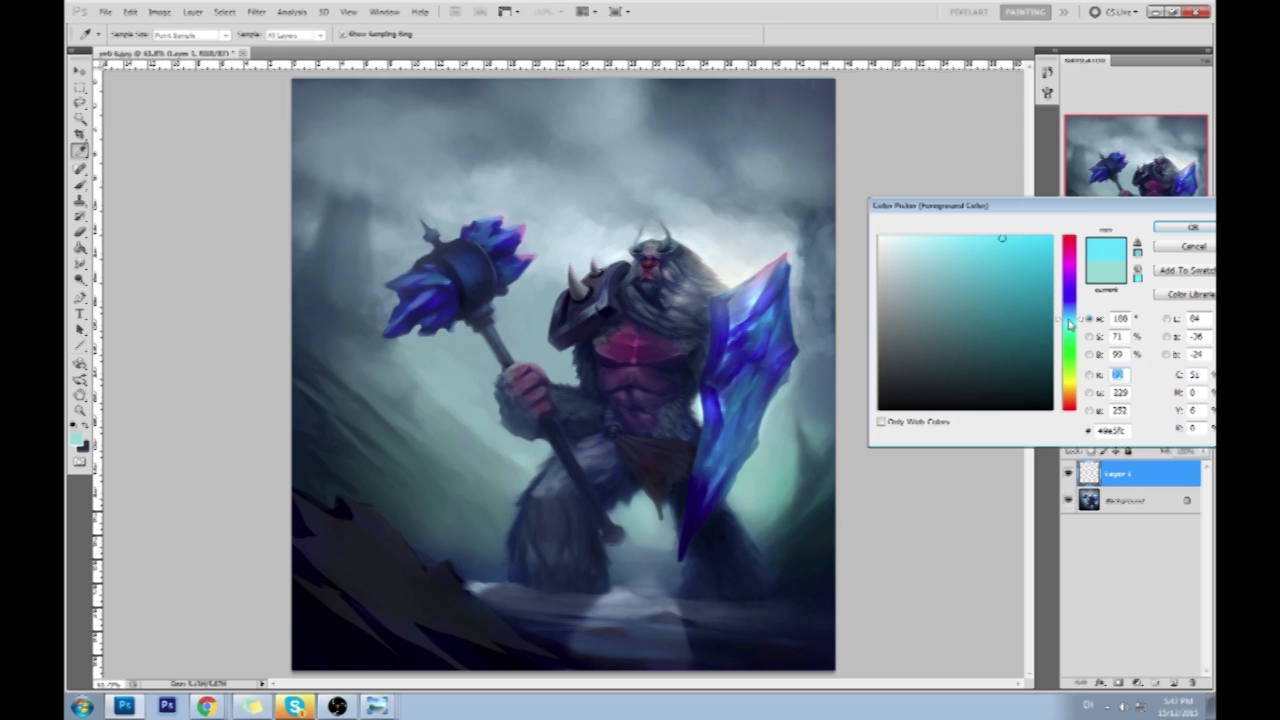
drag(1002, 239, 976, 240)
click(1193, 227)
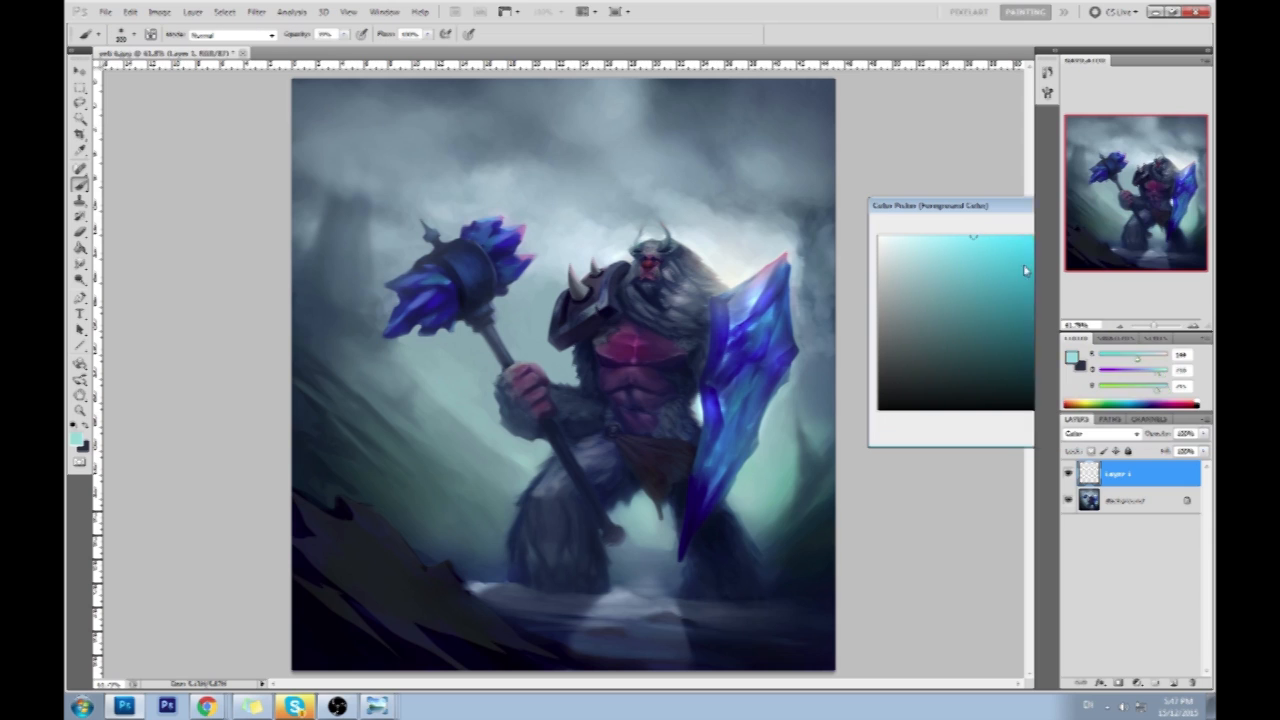
drag(740, 346, 744, 332)
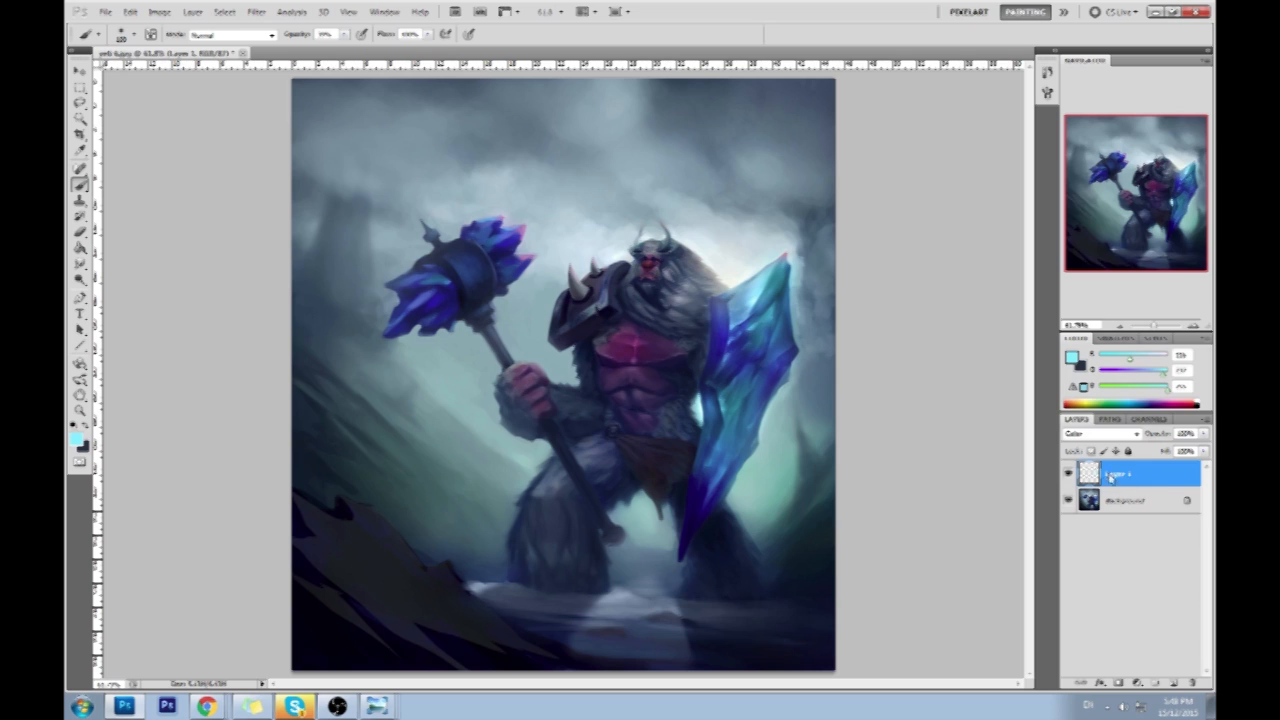
key(ctrl+e)
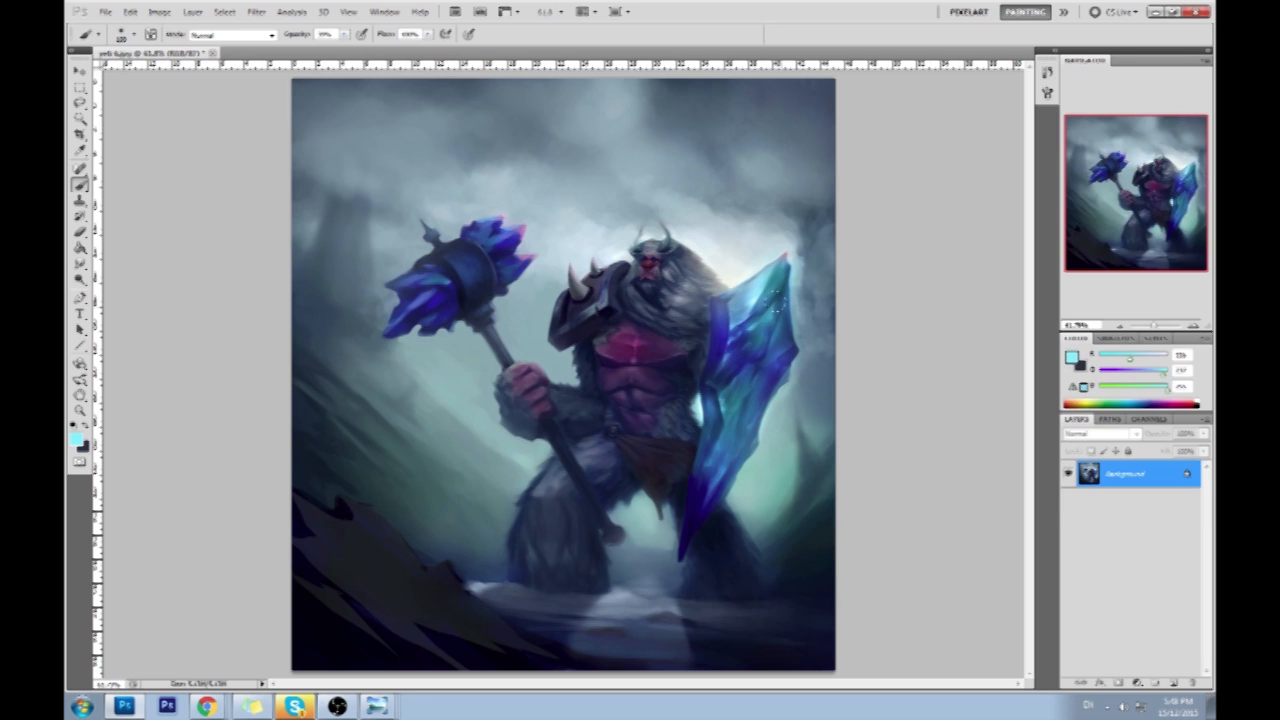
Try to brighten the shield's facets with brush strokes in a light cyan sampled from it, directly on the background.
alt+click(757, 290)
click(767, 303)
drag(762, 282, 778, 316)
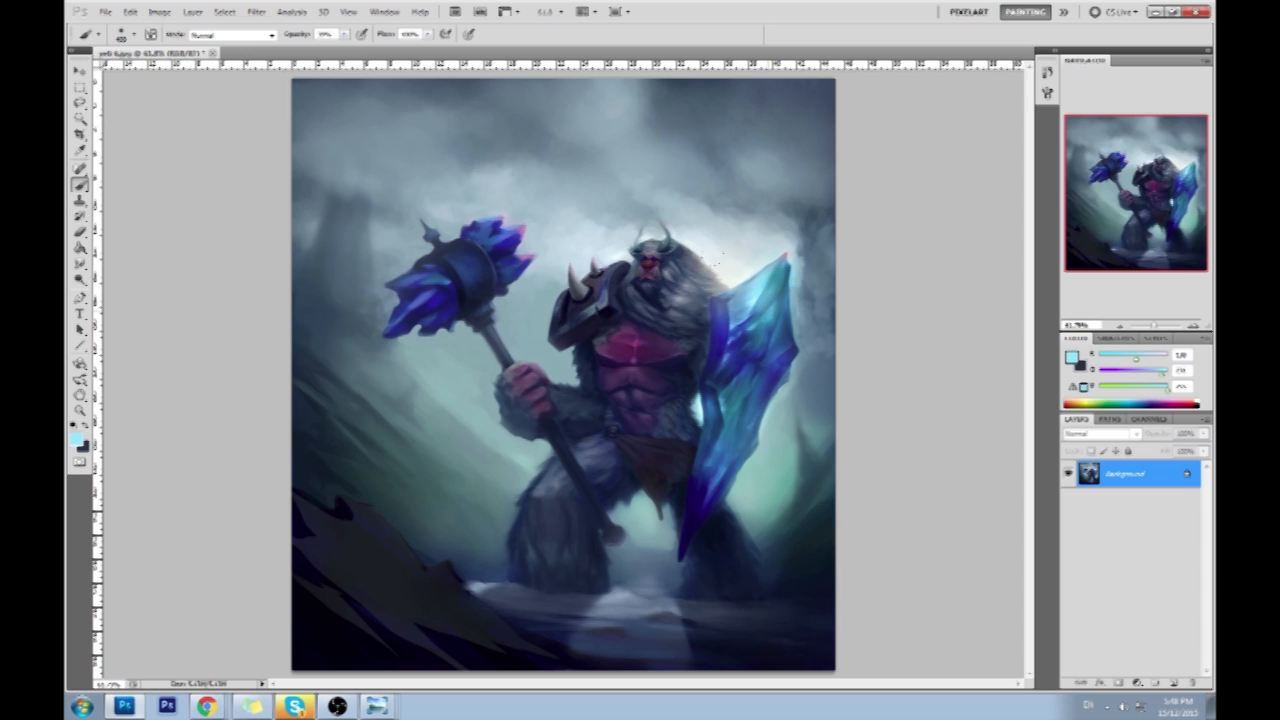
key(ctrl+z)
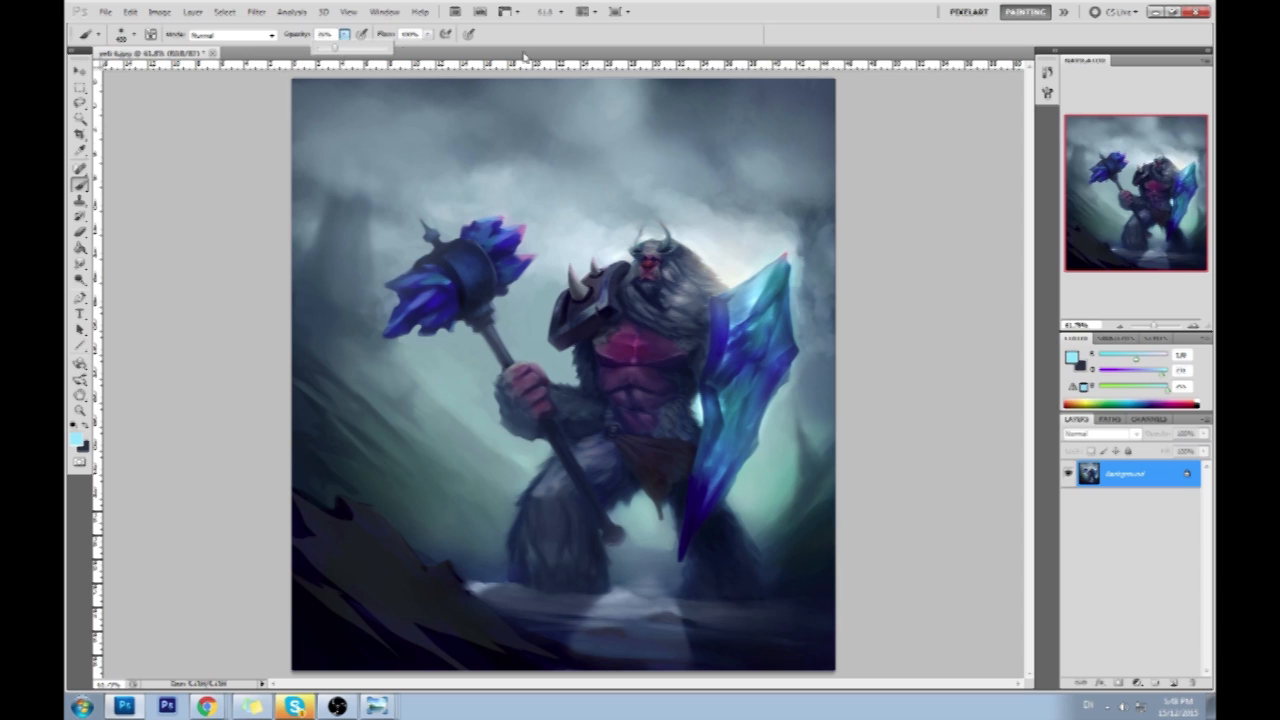
mouse_move(765, 300)
mouse_down()
mouse_move(778, 285)
mouse_move(778, 349)
mouse_up()
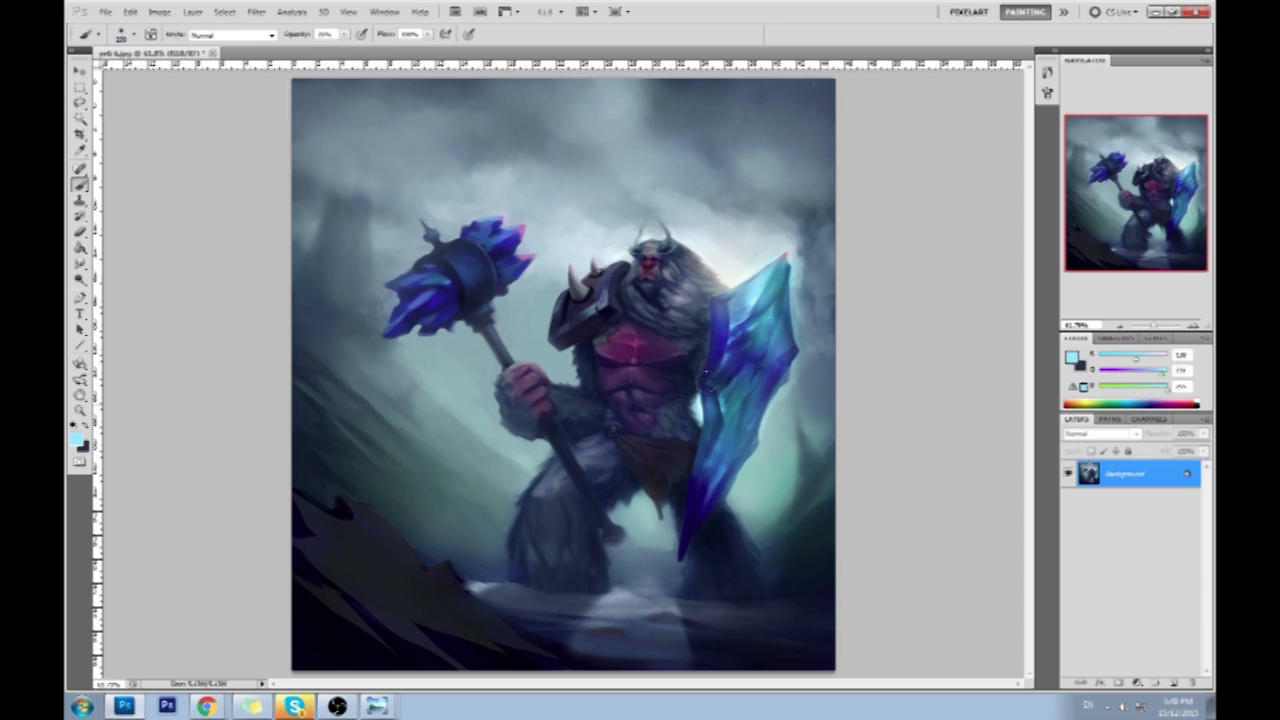
drag(711, 402, 727, 425)
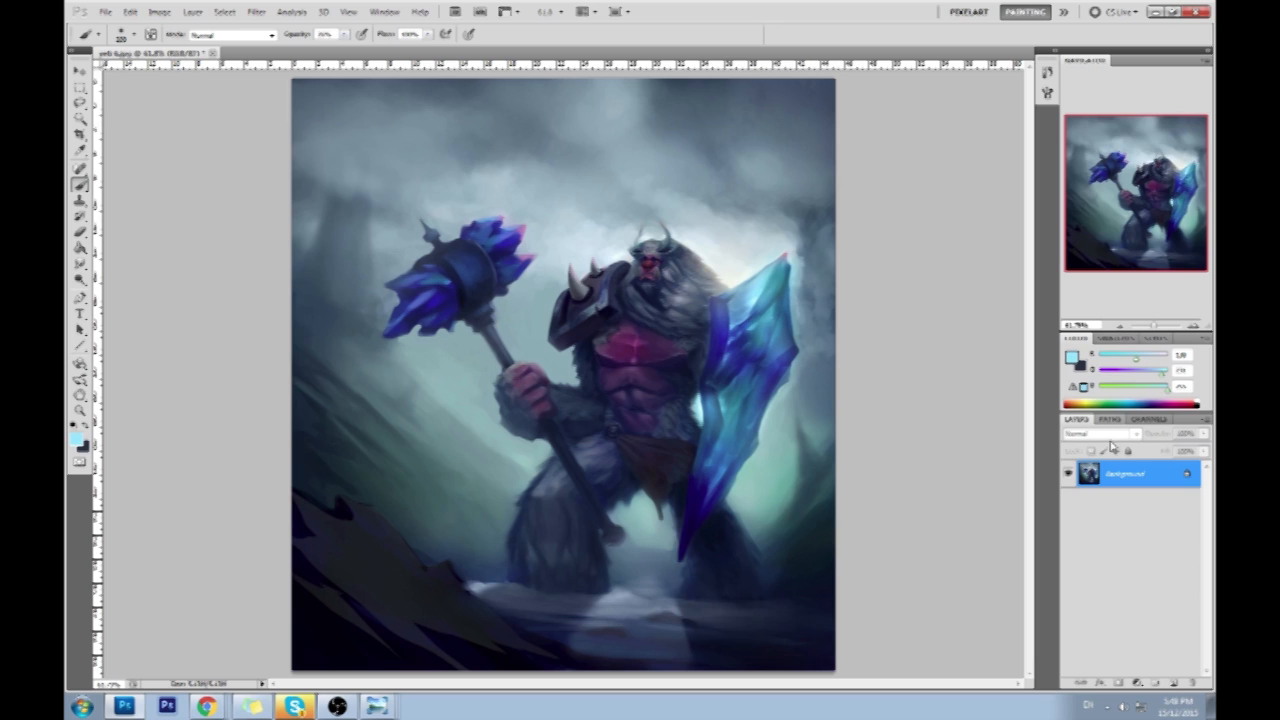
key(ctrl+z)
drag(712, 386, 746, 327)
key(ctrl+z)
Tint the shield with its own sampled dark blue on a new Color-mode layer and merge that layer down.
click(1174, 683)
click(1102, 433)
click(1100, 420)
key(Return)
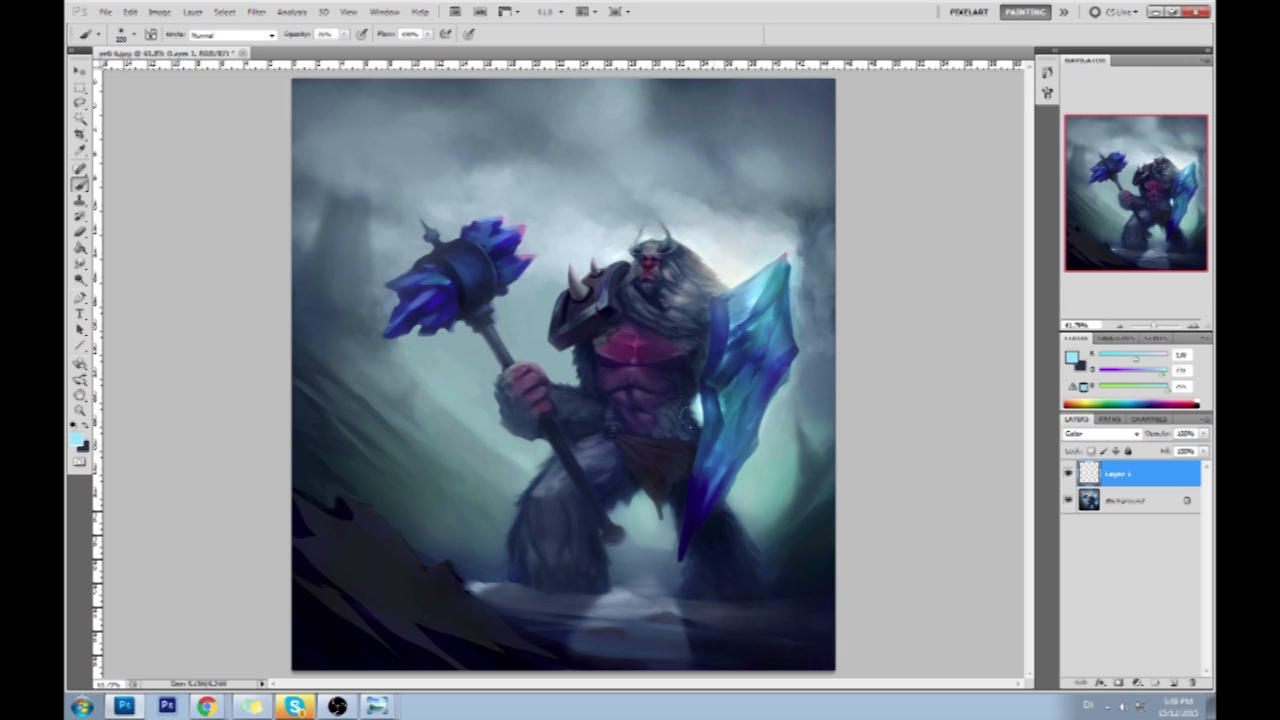
alt+click(732, 344)
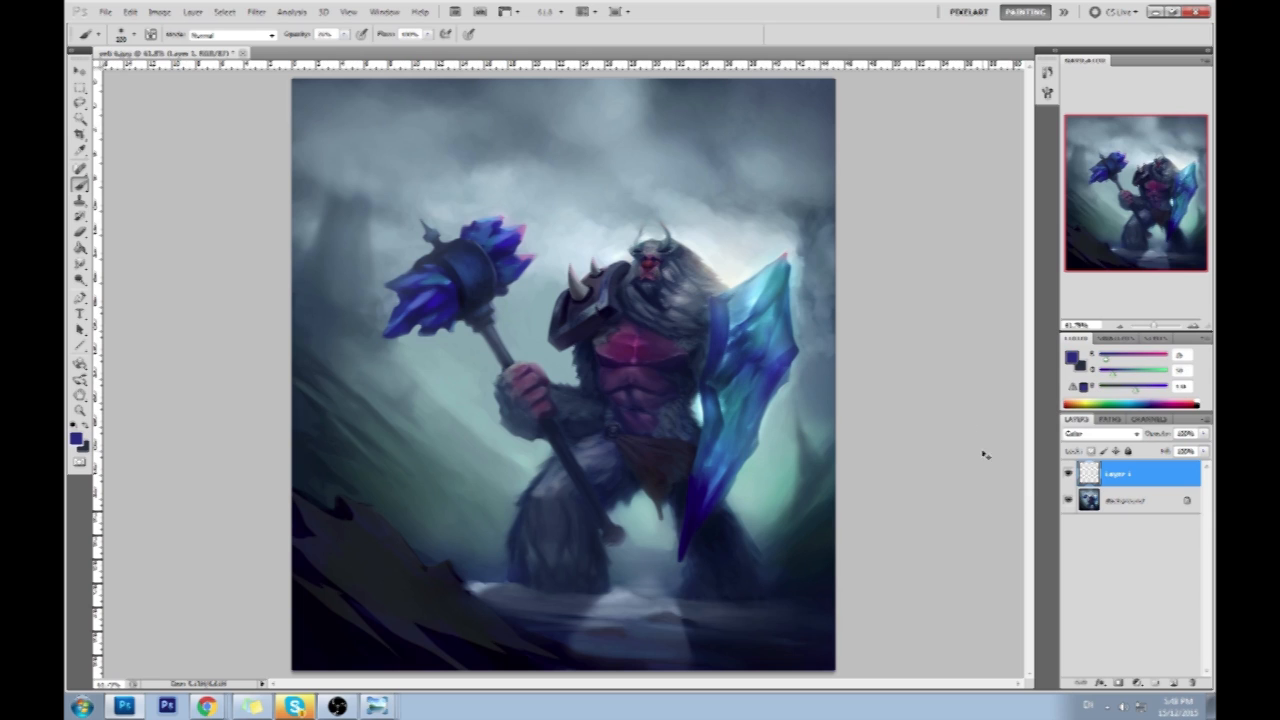
right_click(1130, 478)
click(1130, 476)
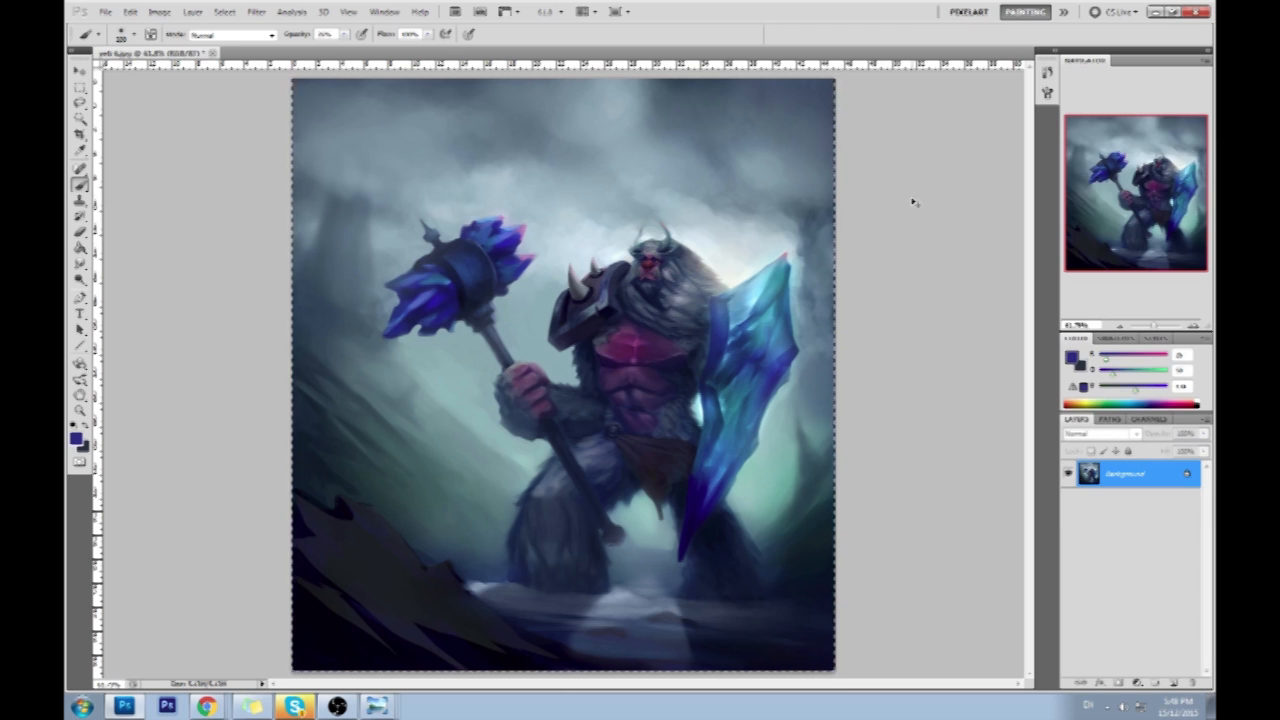
Brighten the shield's crystal facets using the Dodge tool on the Highlights range, varying the brush size for finer glints.
click(80, 279)
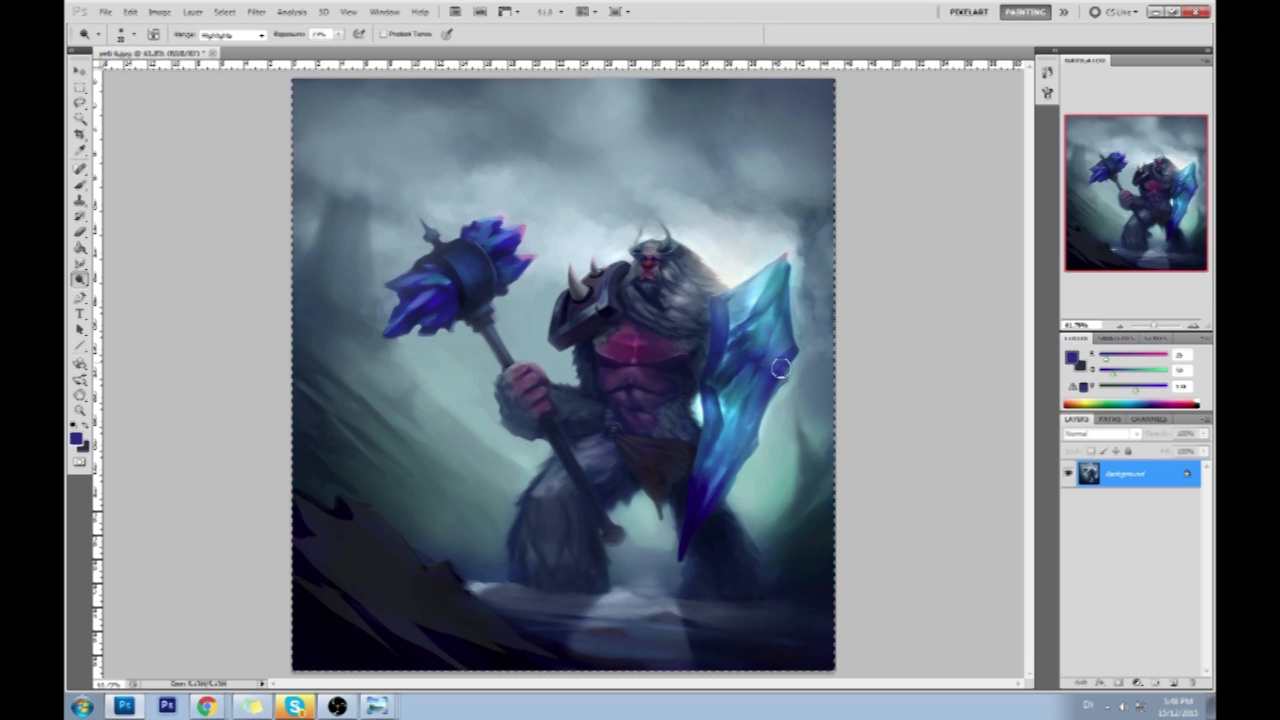
key(bracketright)
key(bracketleft)
key(bracketleft)
key(bracketleft)
key(bracketleft)
key(bracketleft)
key(bracketleft)
Even out the dodged facets with a mid blue sampled from the shield on a new Color-mode layer, and merge it down.
click(1173, 683)
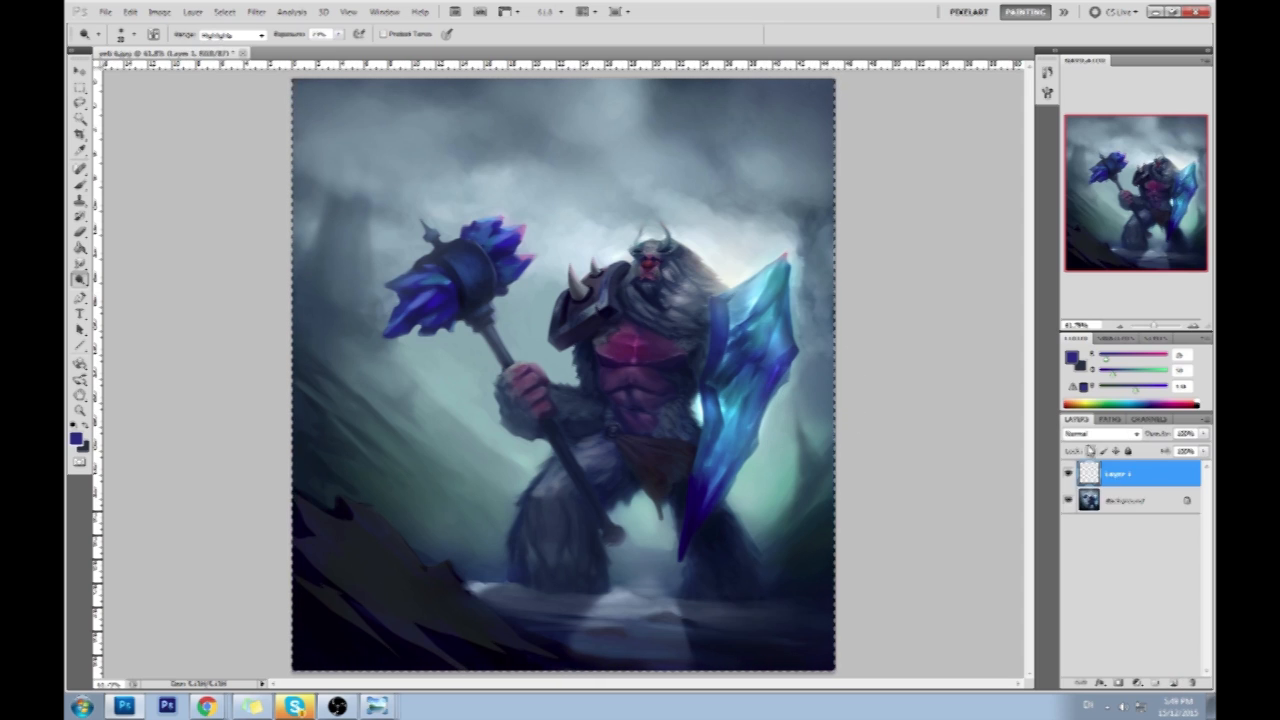
click(1100, 433)
click(1090, 420)
key(b)
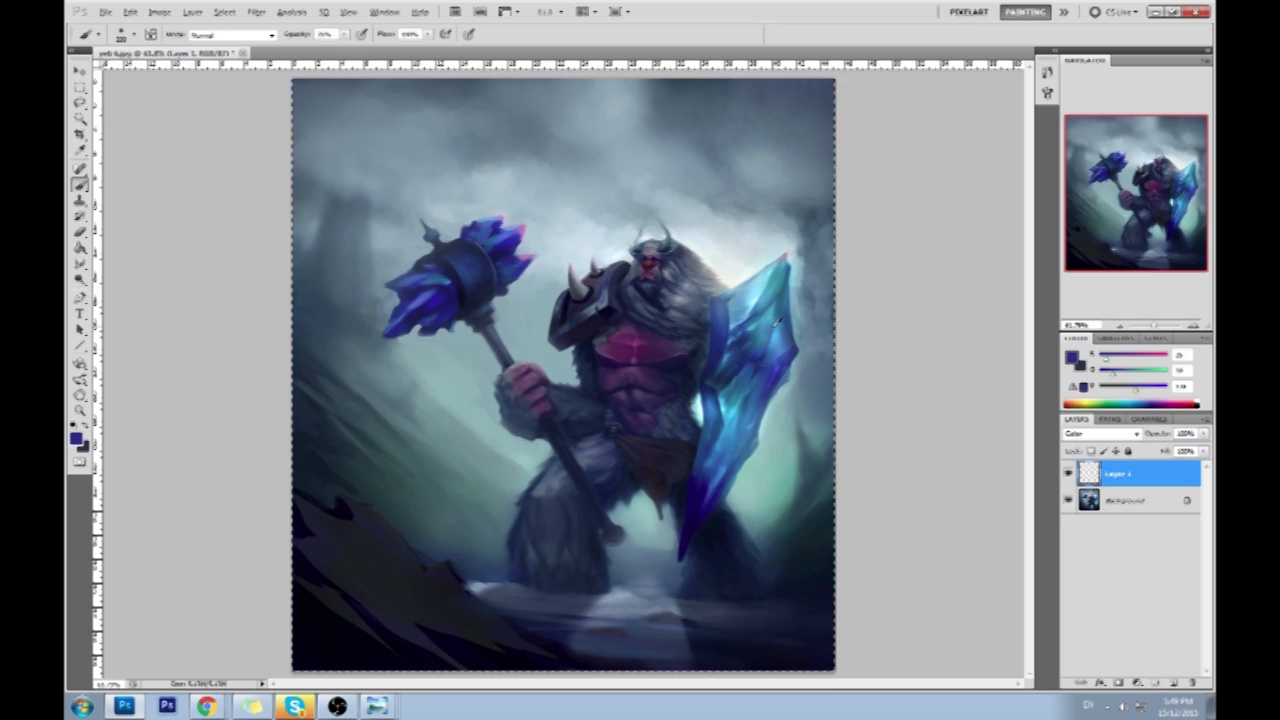
alt+click(748, 332)
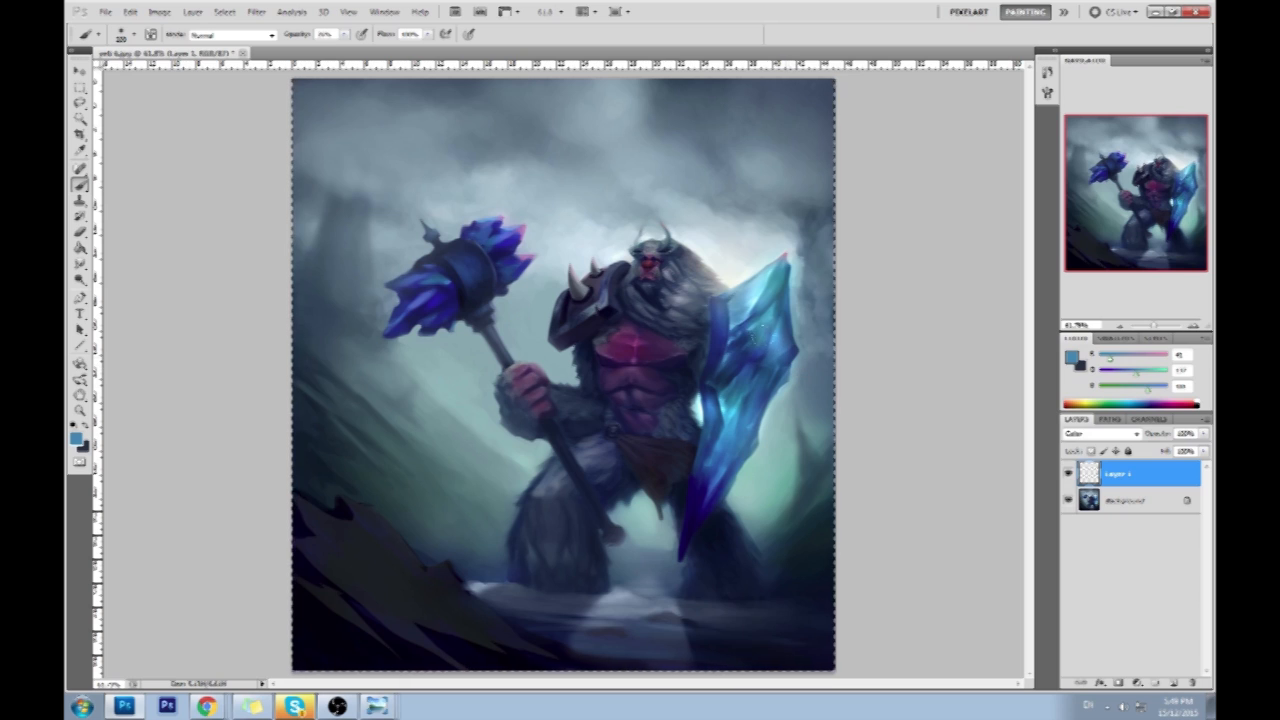
right_click(1140, 474)
click(1126, 446)
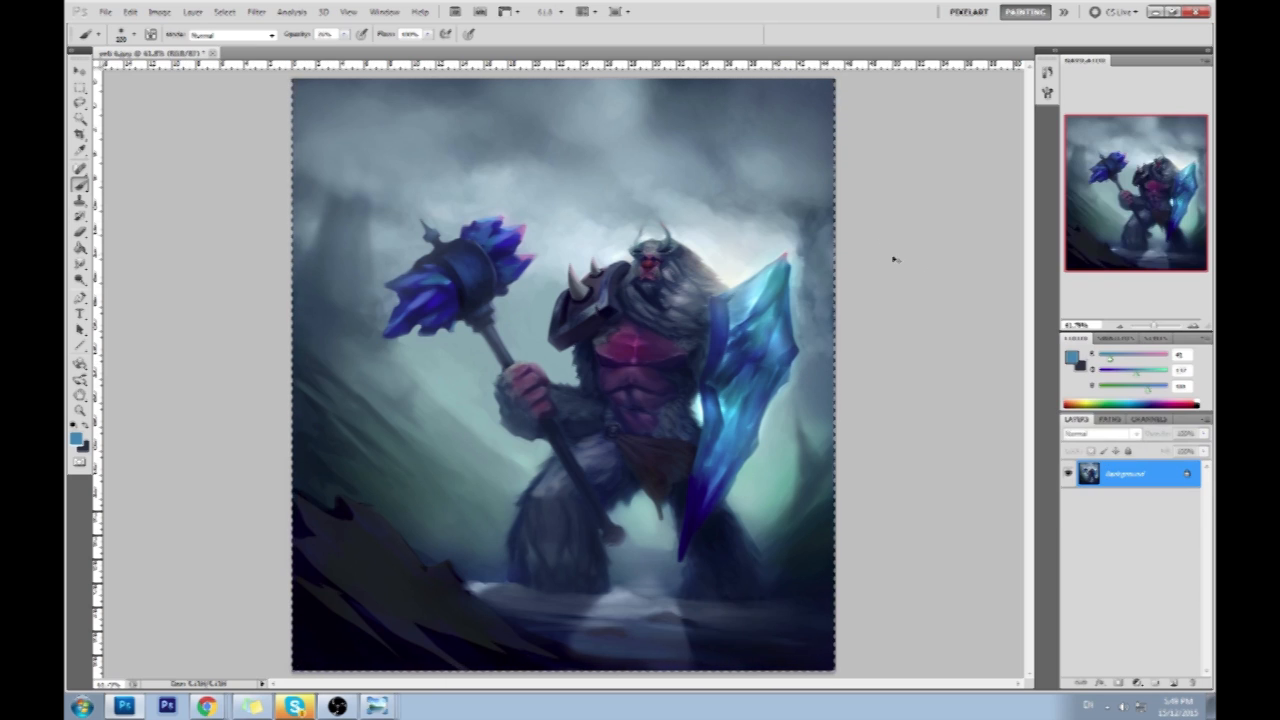
Revert the history to the earlier New Layer state before the shield dodging and paste the copied repainted version in place.
click(1047, 72)
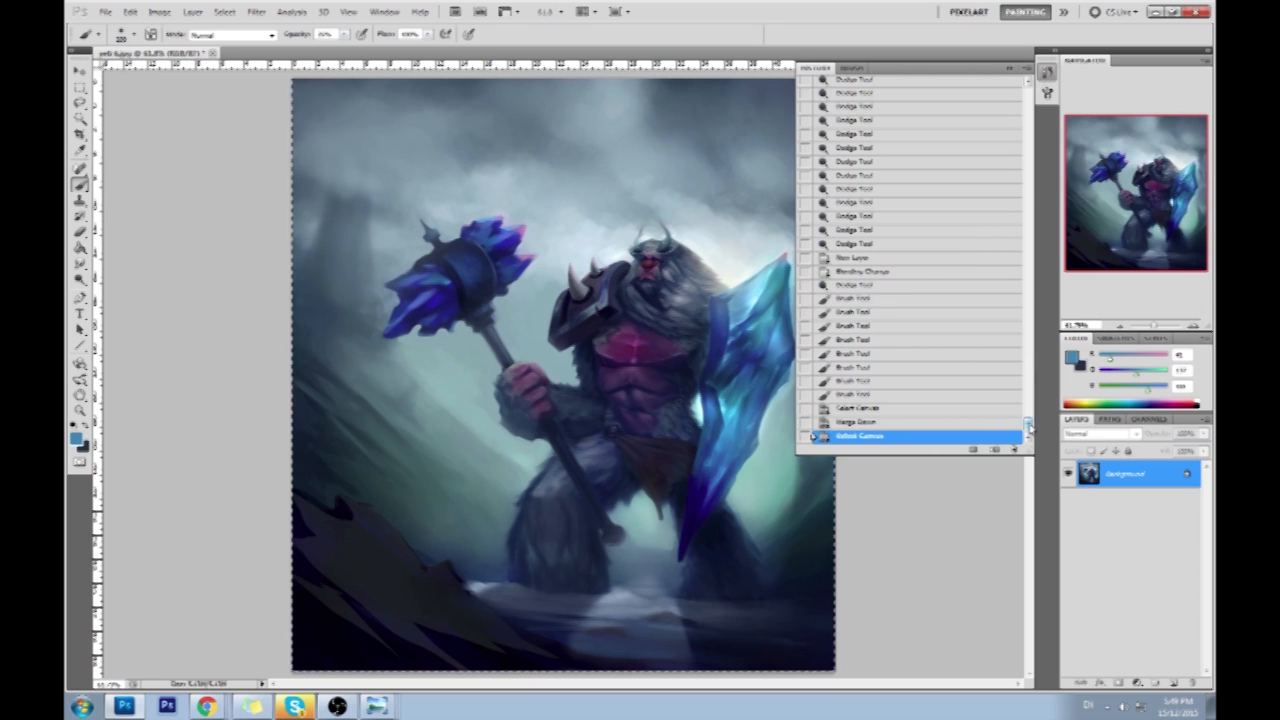
drag(1028, 425, 1028, 388)
click(889, 248)
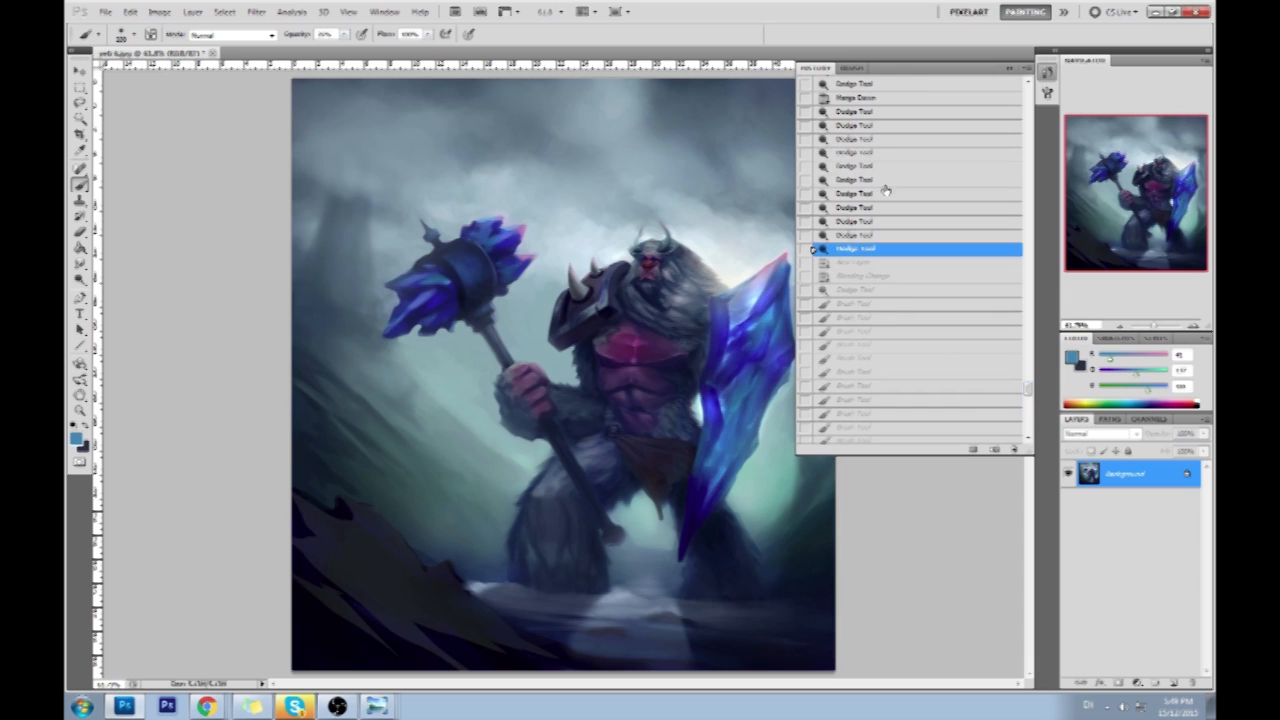
click(880, 153)
click(882, 124)
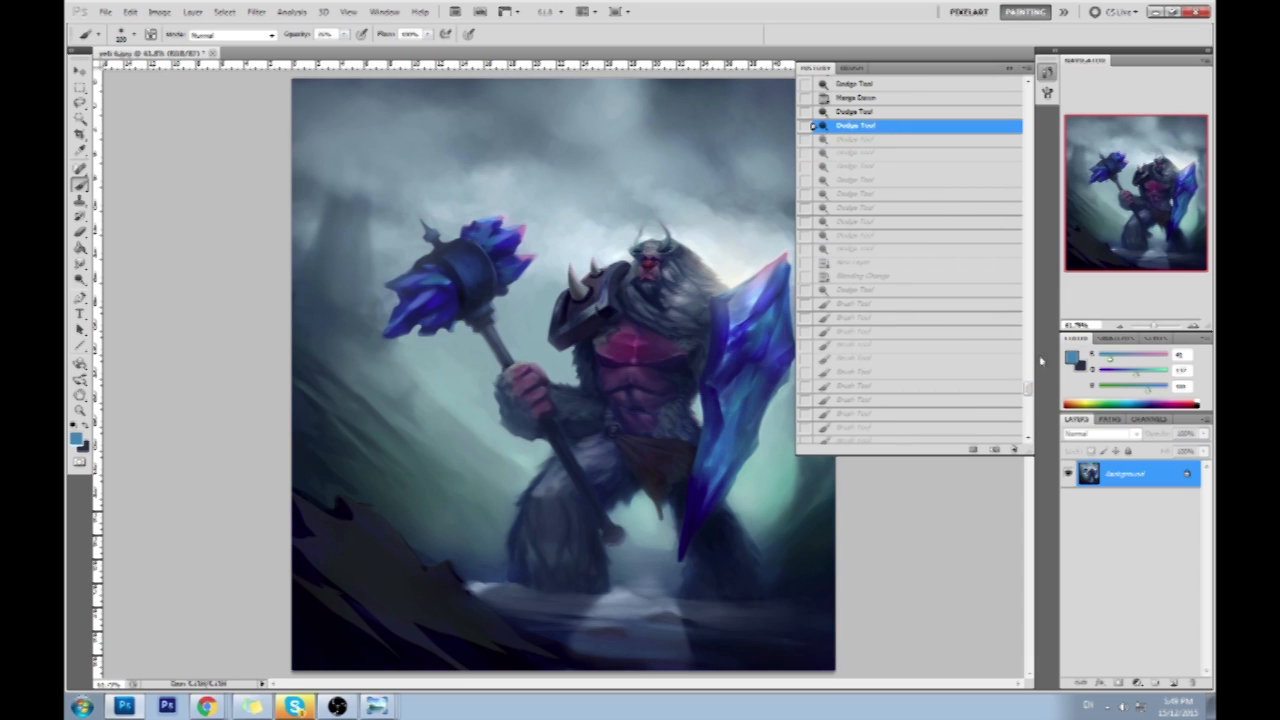
drag(1031, 391, 1034, 378)
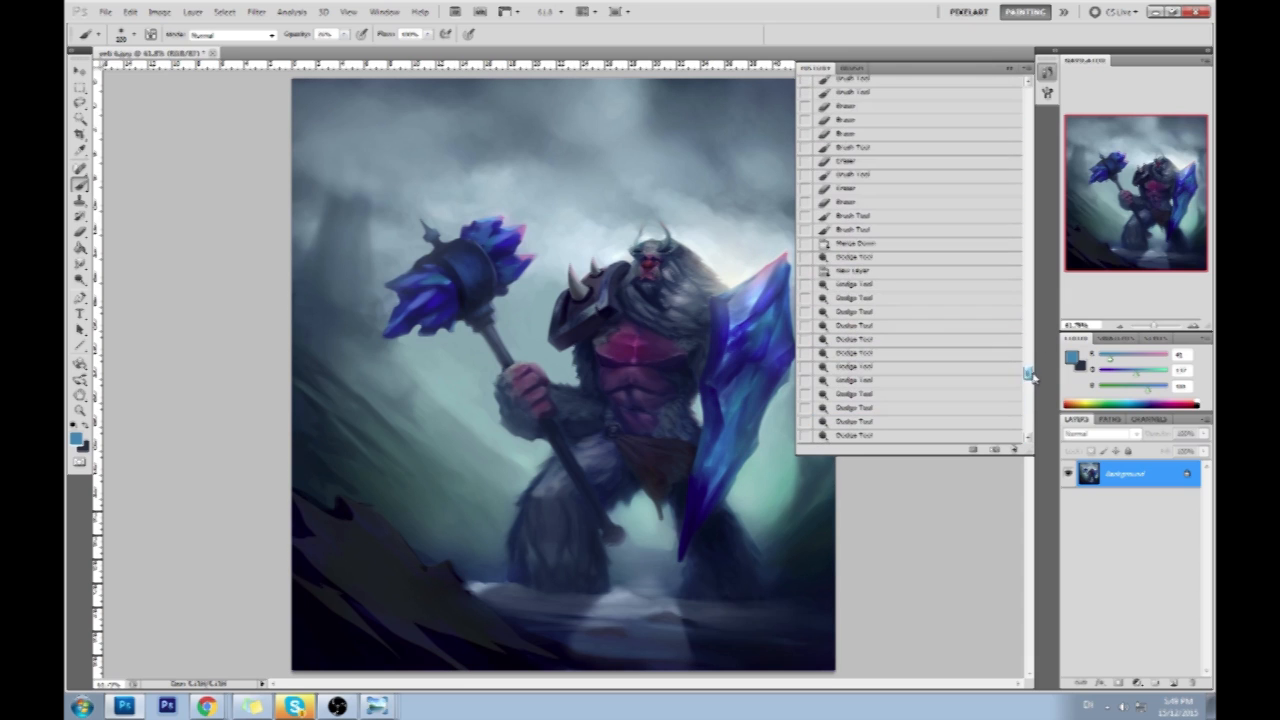
click(858, 271)
click(852, 218)
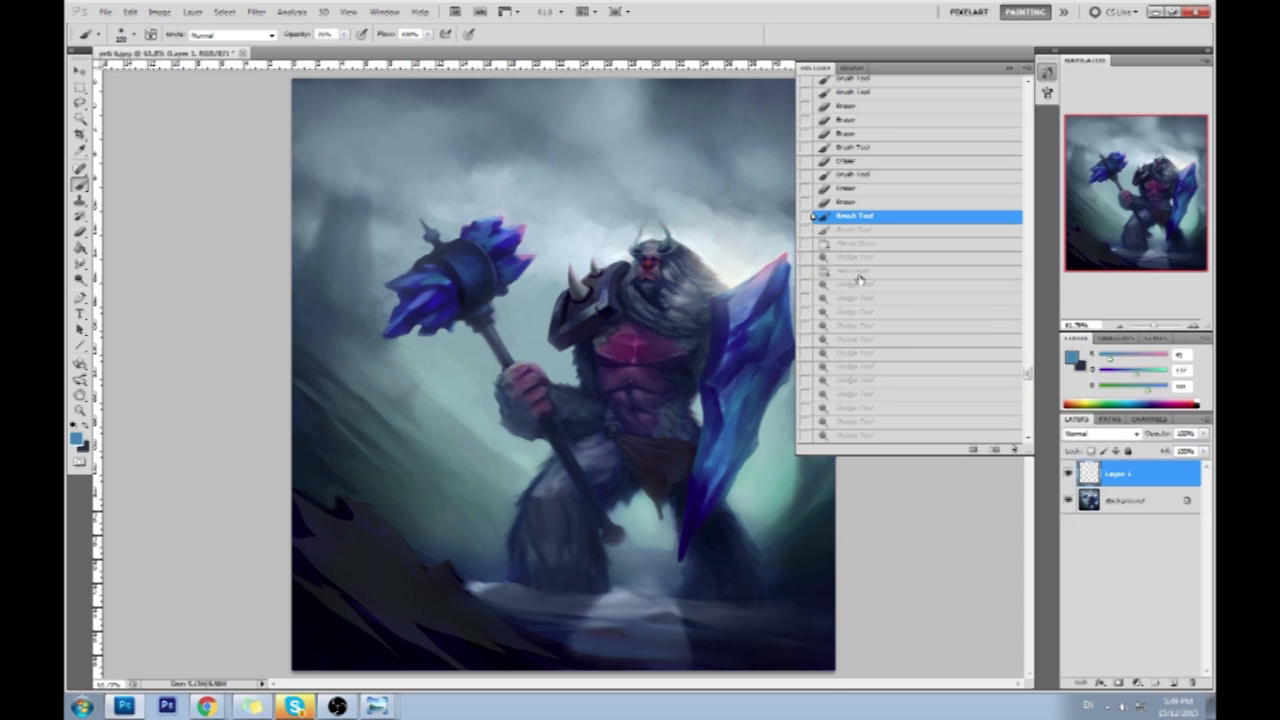
click(860, 273)
key(ctrl+v)
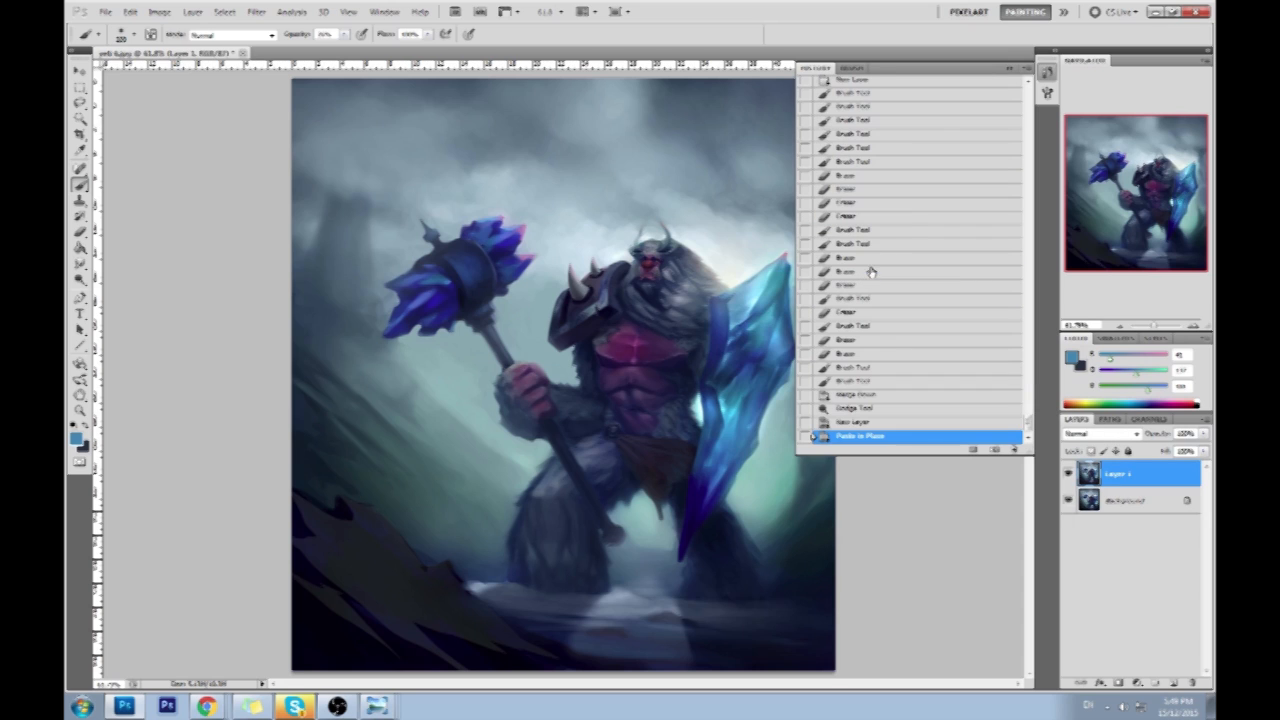
click(1010, 69)
Compare the repainted shield with the earlier version by repeatedly hiding and showing Layer 1.
click(1068, 473)
click(1068, 473)
click(1068, 473)
click(1068, 474)
click(1068, 474)
click(1068, 474)
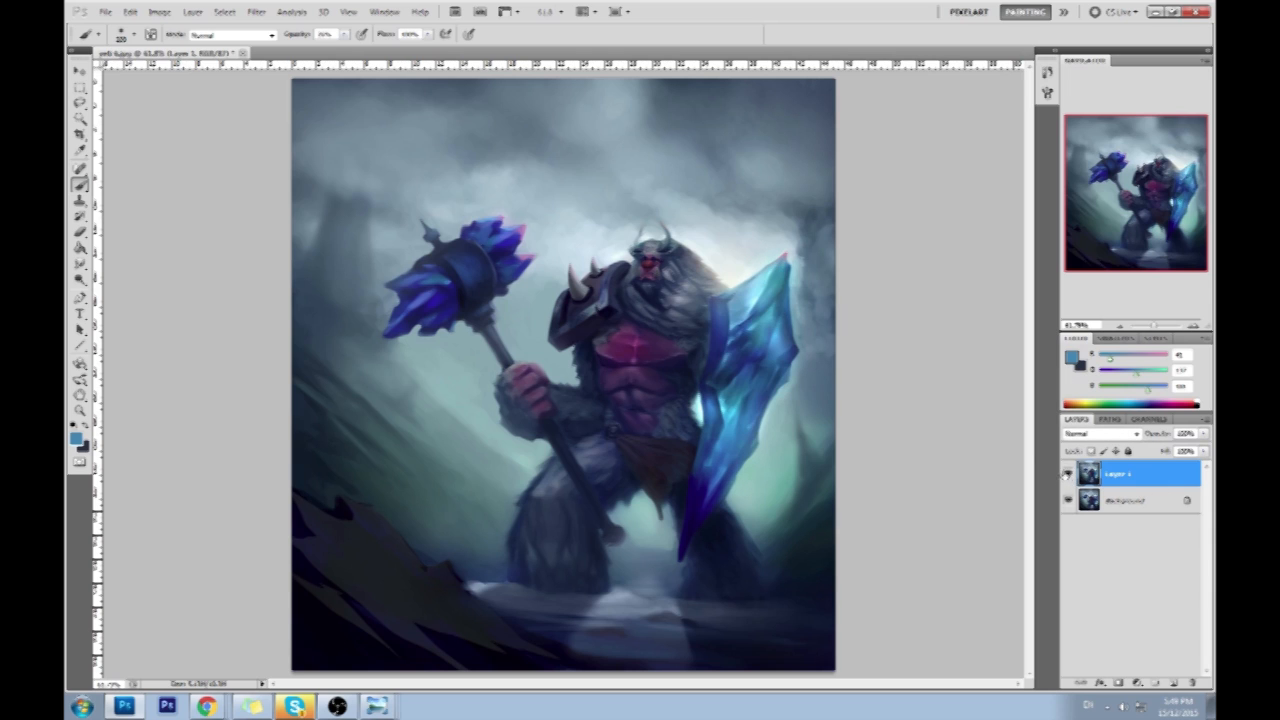
click(1068, 476)
Raise the eraser's opacity and erase parts of Layer 1 over the shield's inner facets to bring back the darker blue.
key(e)
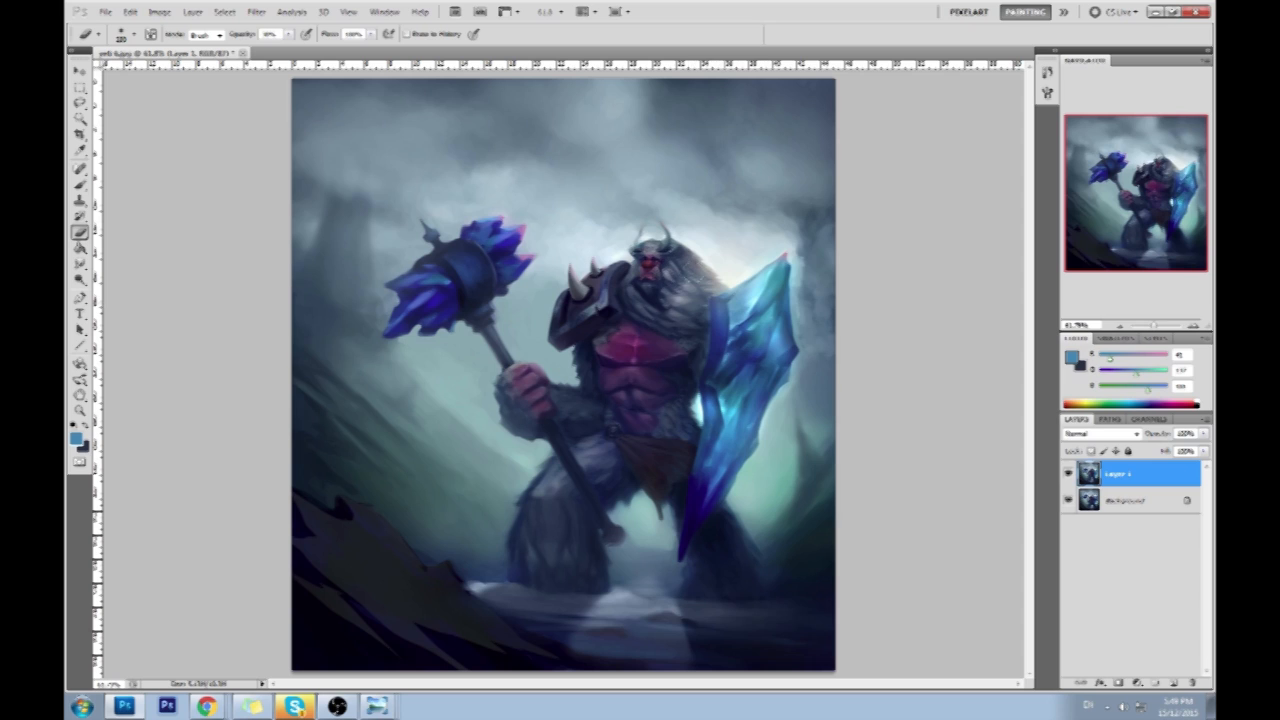
drag(730, 315, 782, 386)
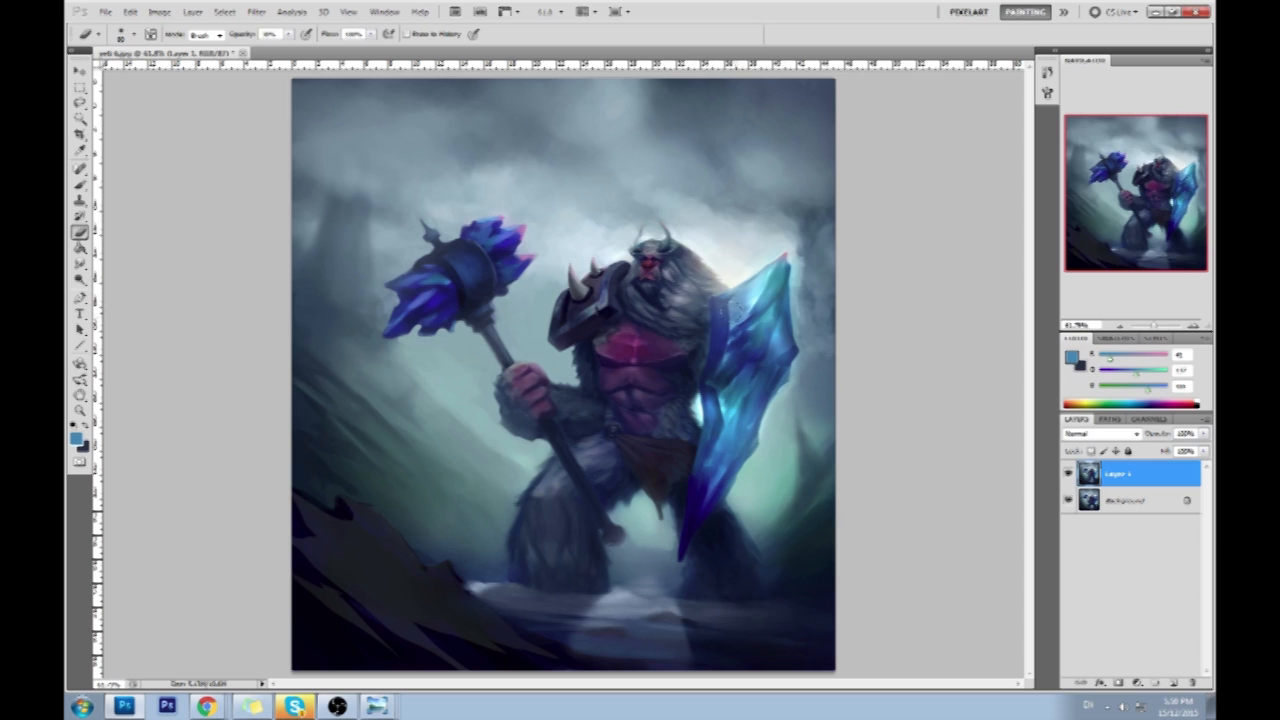
click(288, 35)
click(297, 46)
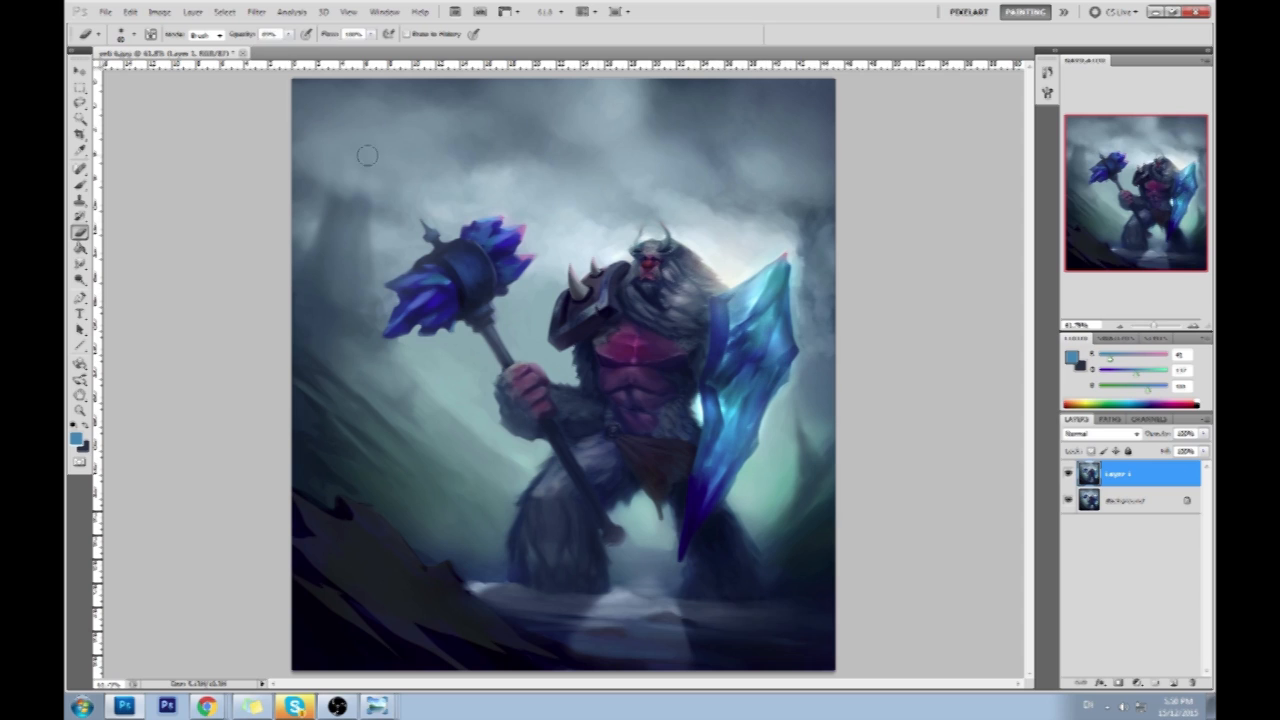
mouse_move(733, 311)
mouse_down()
mouse_move(772, 374)
mouse_move(758, 397)
mouse_move(714, 362)
mouse_move(705, 283)
mouse_up()
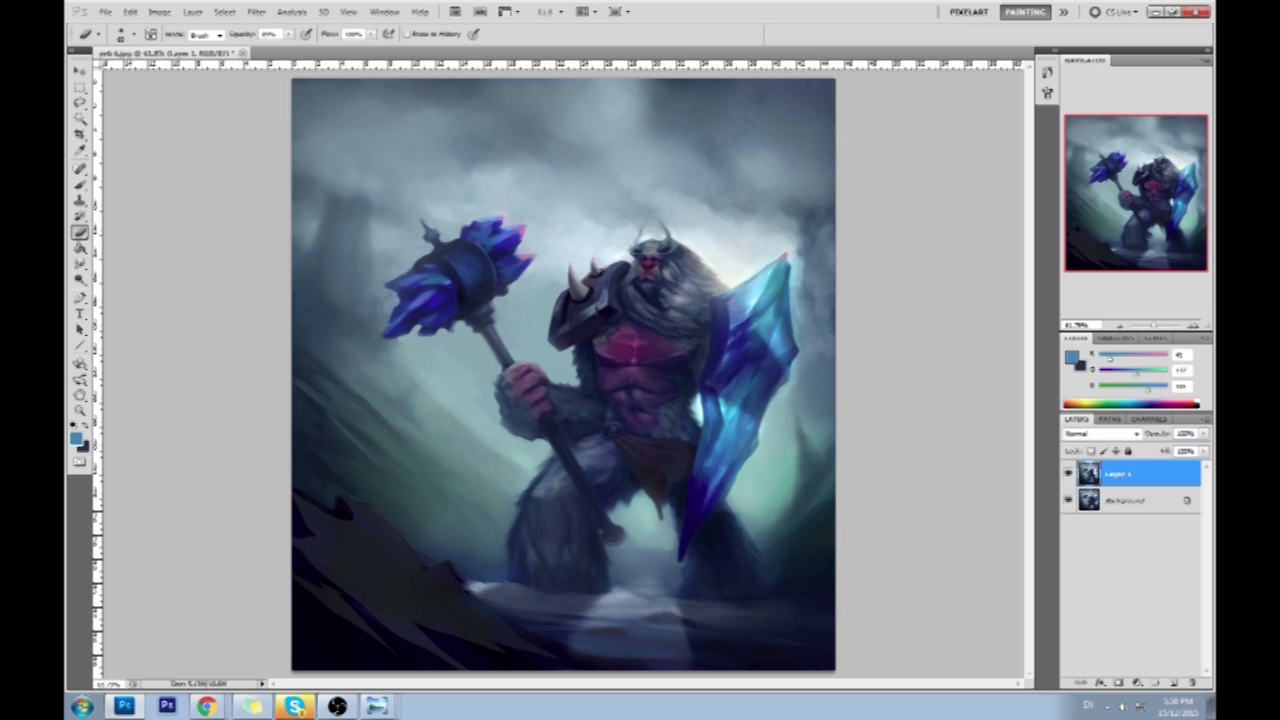
Undo the last erase, erase more of the shield's facets at a lower eraser opacity, and compare Layer 1 hidden and shown.
key(alt+Tab)
key(ctrl+z)
drag(289, 35, 279, 50)
drag(756, 332, 728, 407)
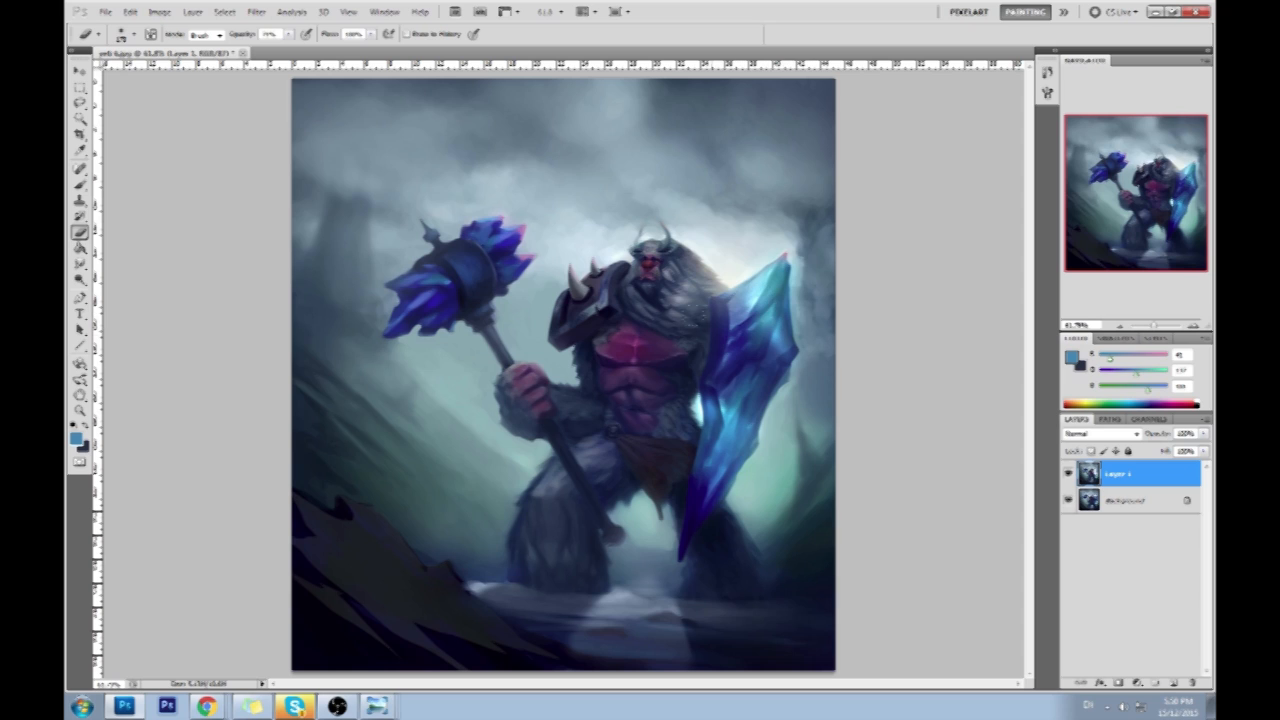
click(1068, 474)
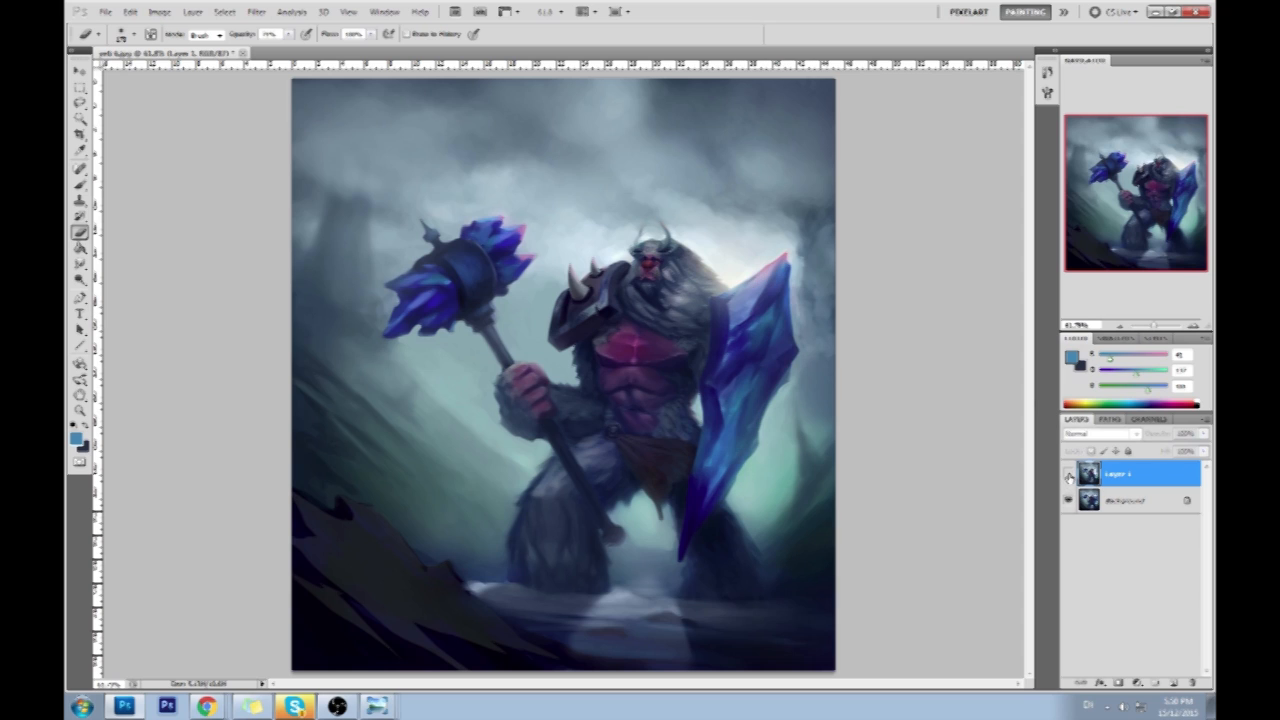
click(1068, 474)
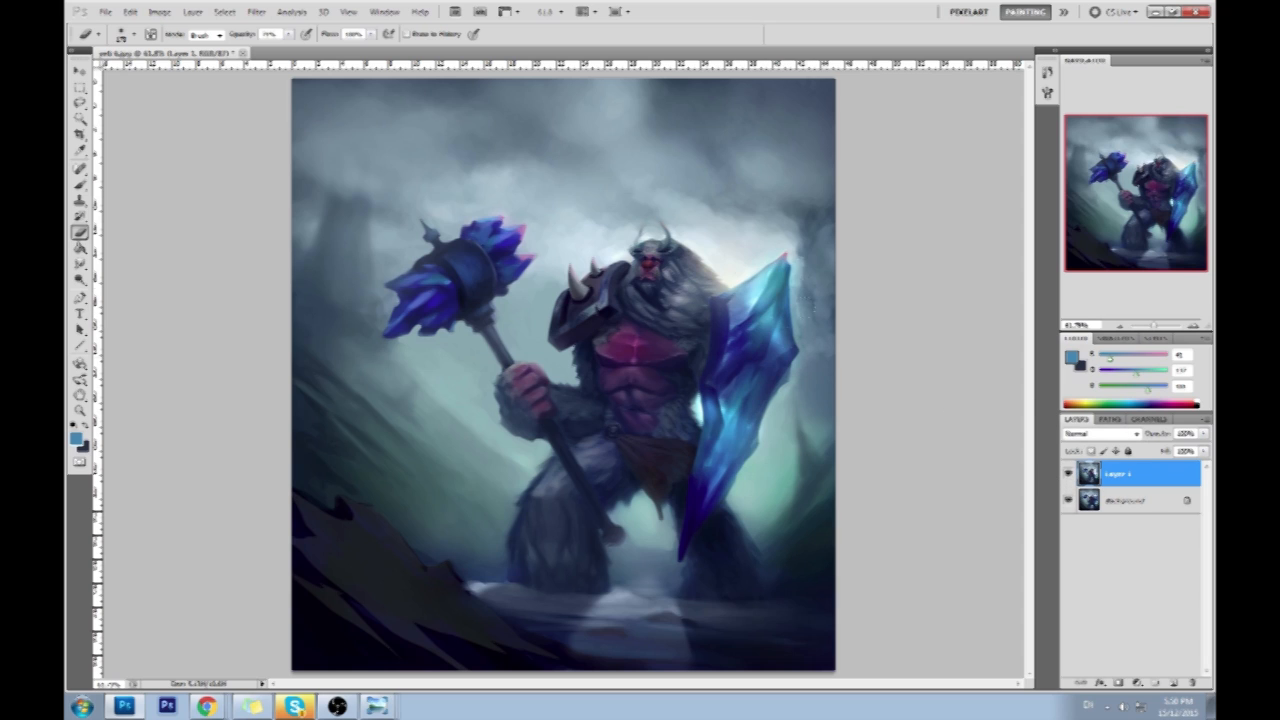
click(1068, 474)
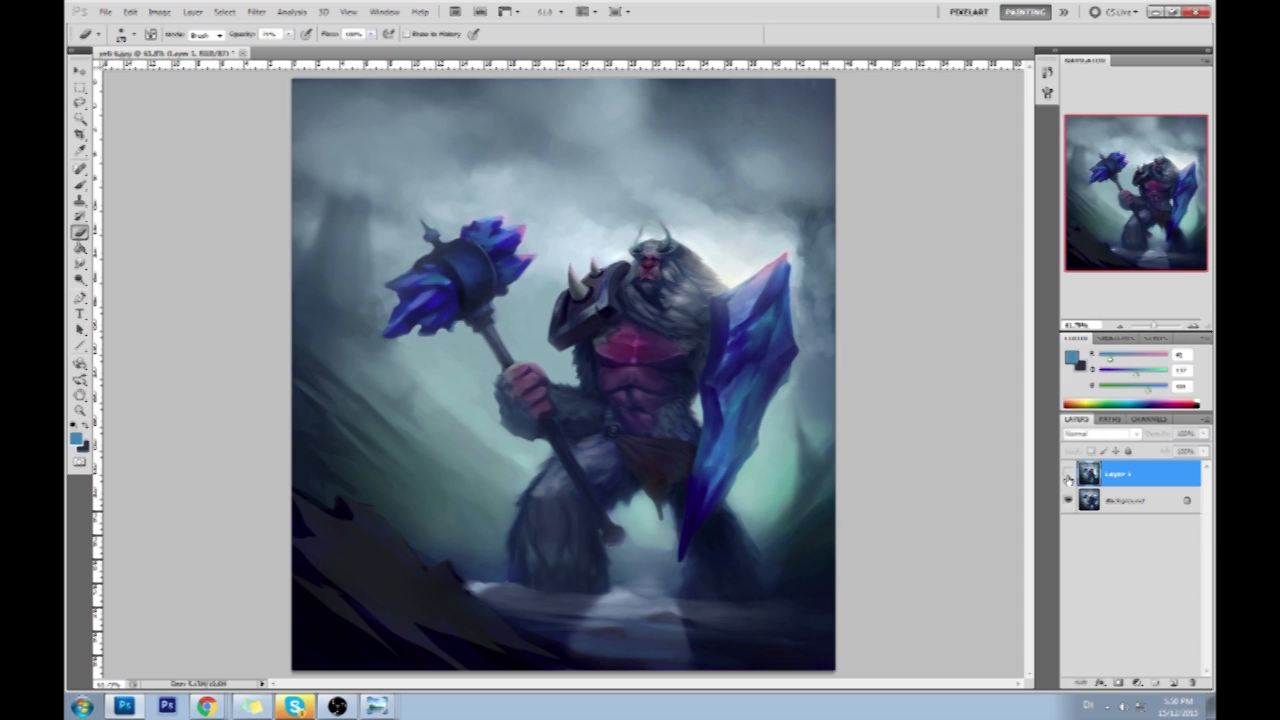
click(1068, 474)
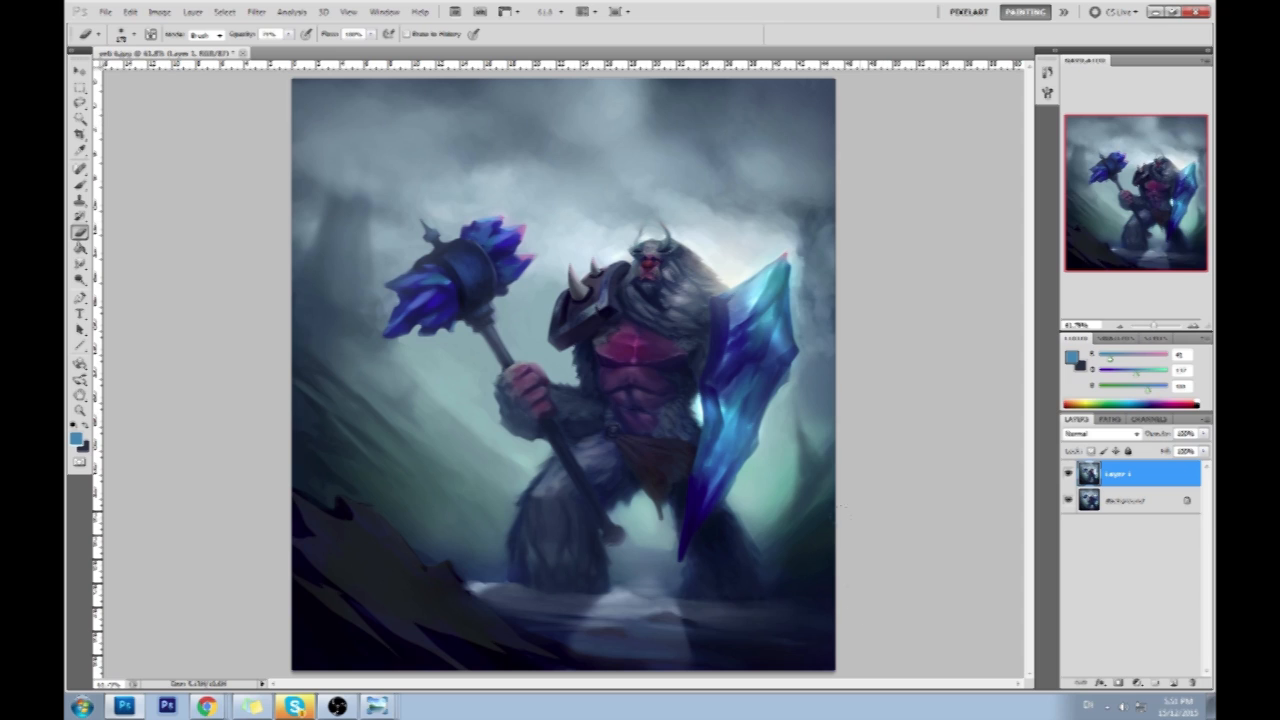
Try cropping away the dark strip along the painting's left side, and undo the crop.
key(ctrl+minus)
key(c)
drag(502, 241, 877, 620)
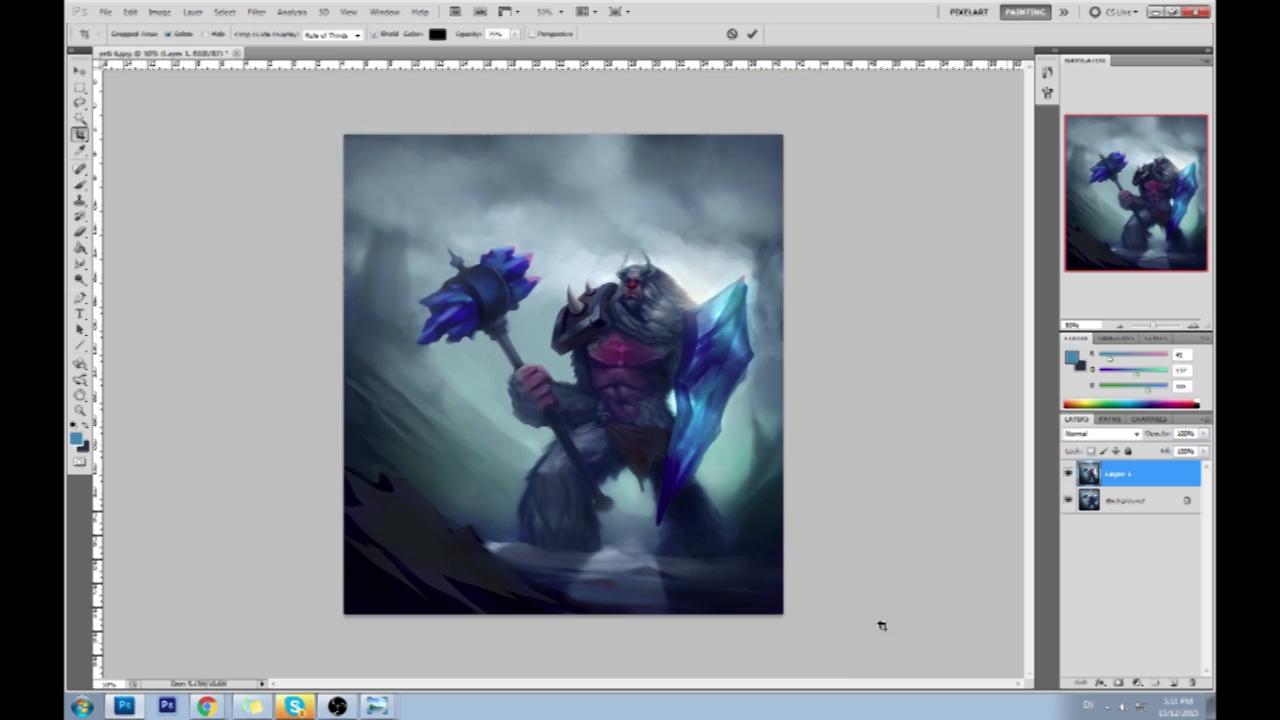
drag(344, 375, 408, 380)
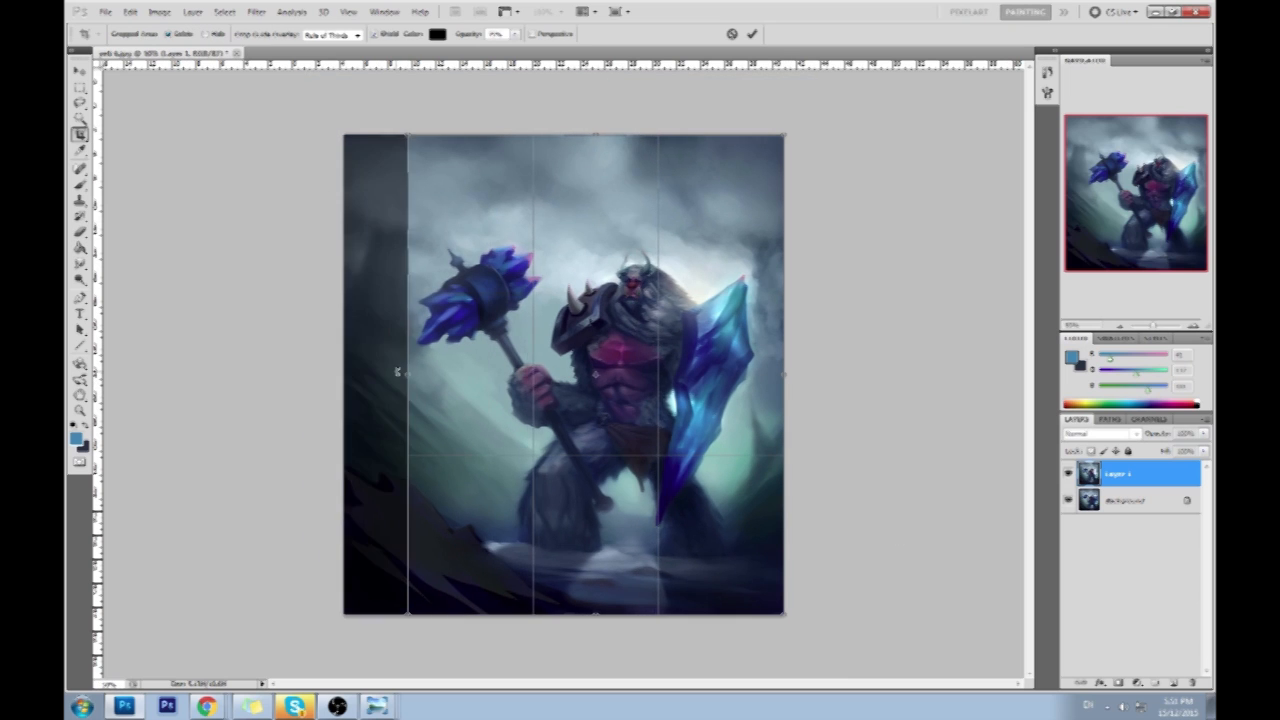
key(Return)
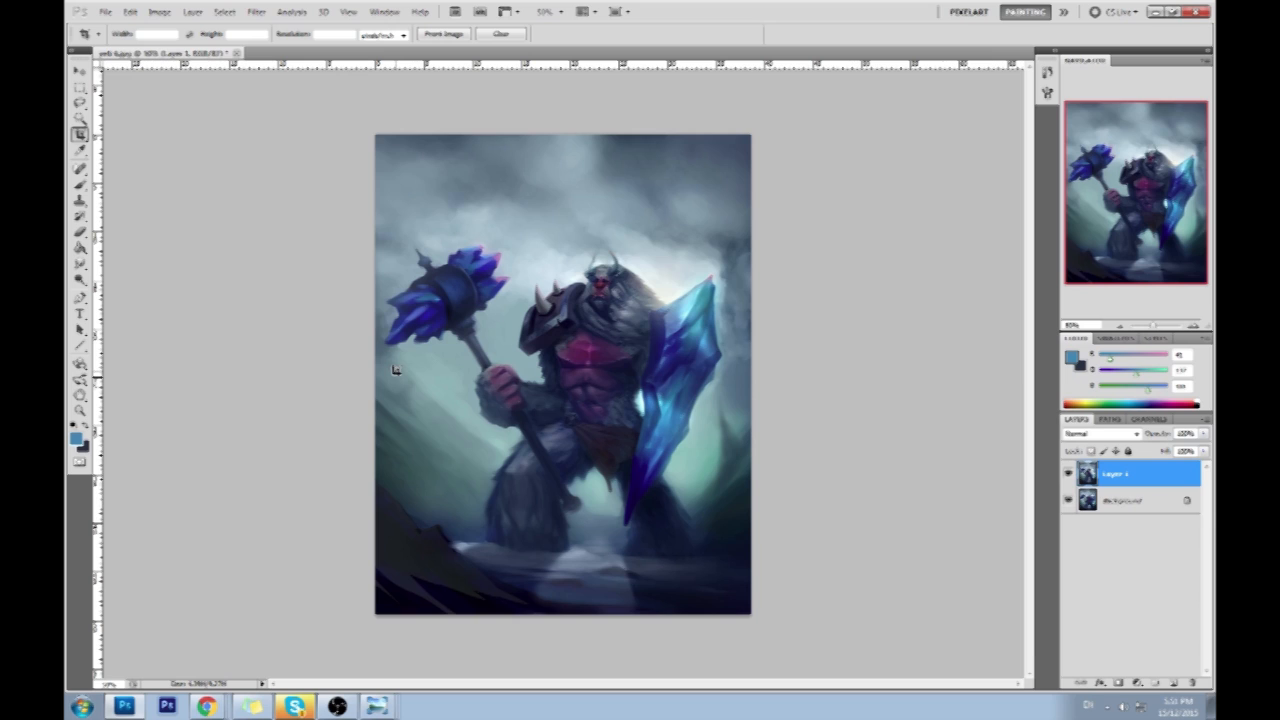
key(ctrl+z)
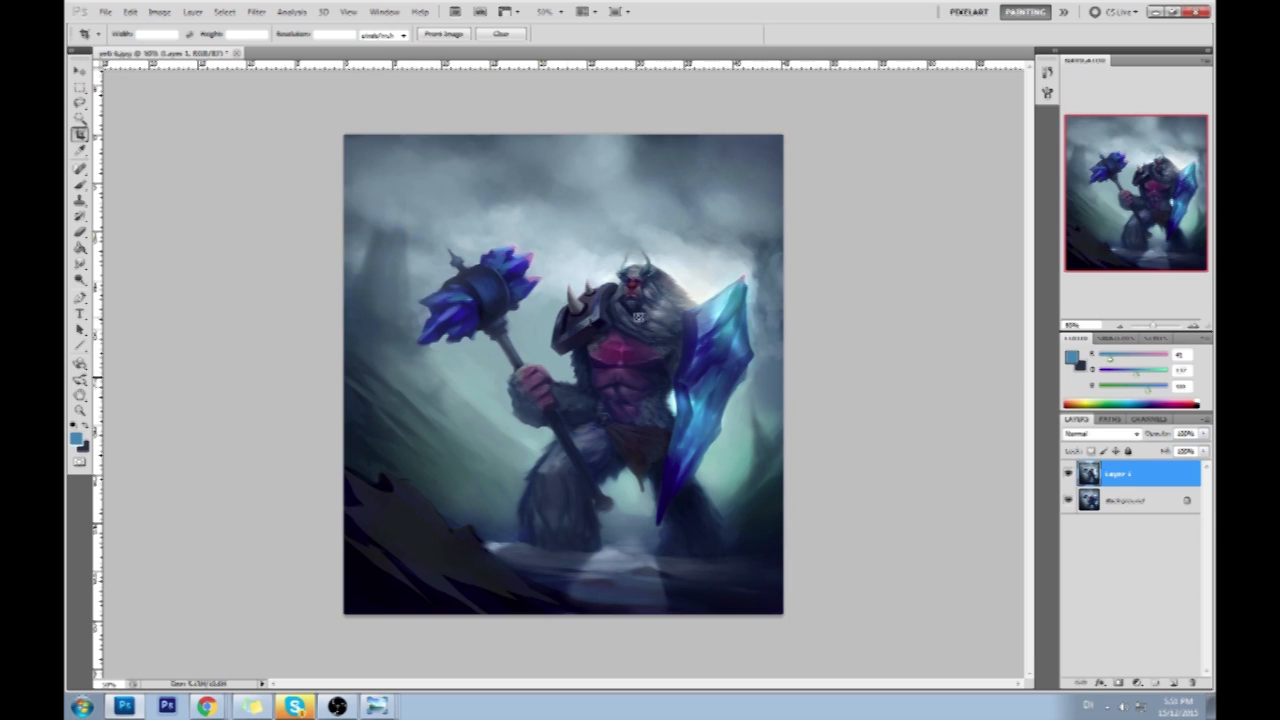
Try extending the canvas beyond the painting's right edge with the Crop tool, and undo the extension.
drag(311, 137, 952, 616)
drag(788, 374, 916, 368)
key(Return)
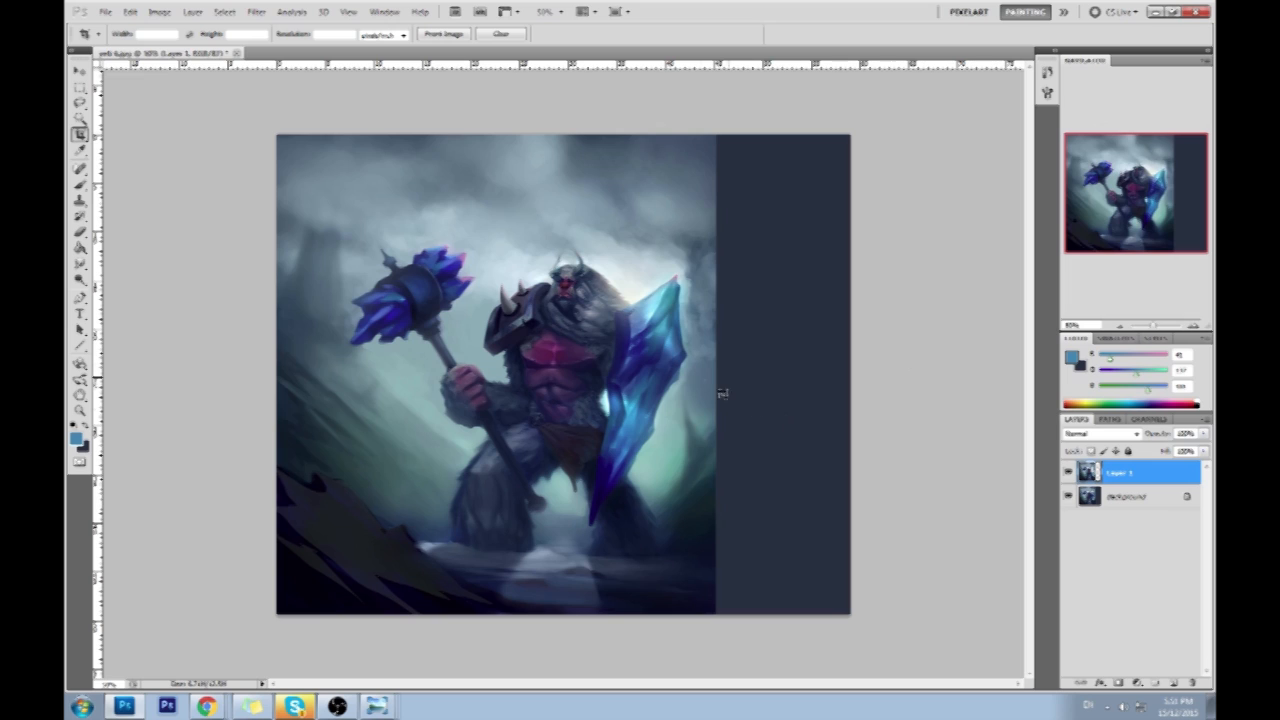
key(ctrl+z)
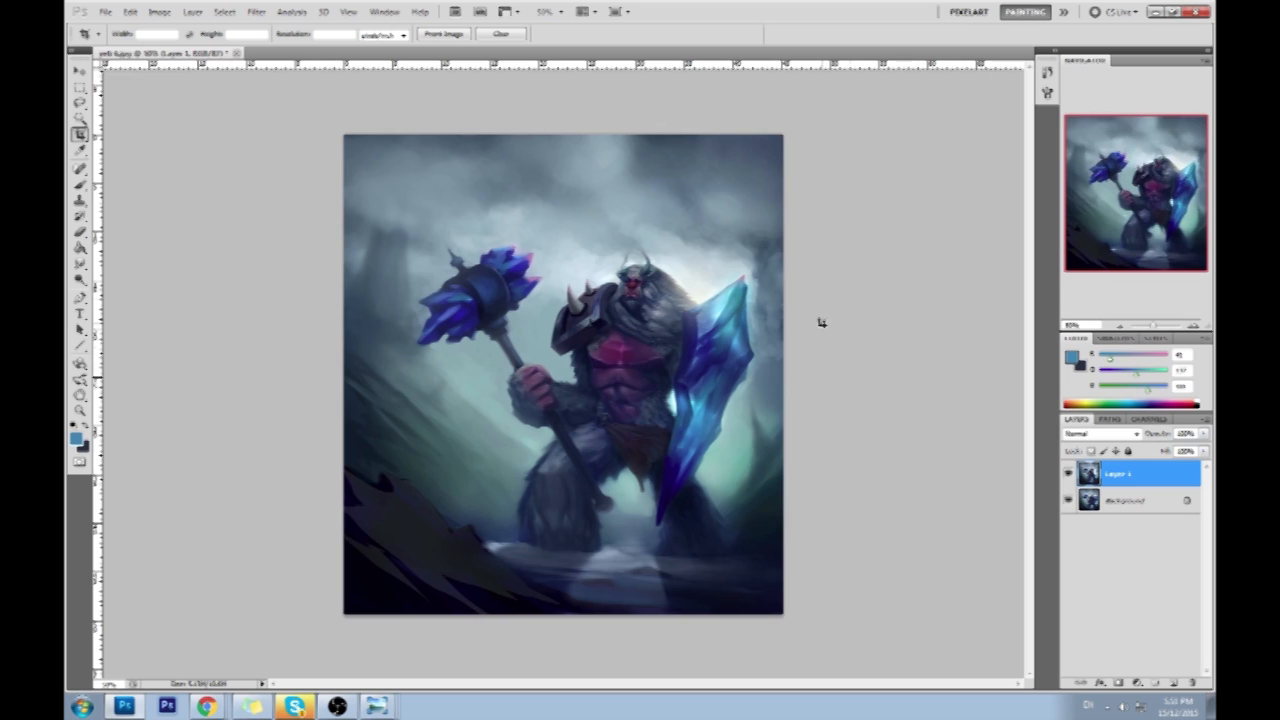
Brighten the highlights on the hammer's upper-right crystals using the Dodge tool with a larger brush.
key(b)
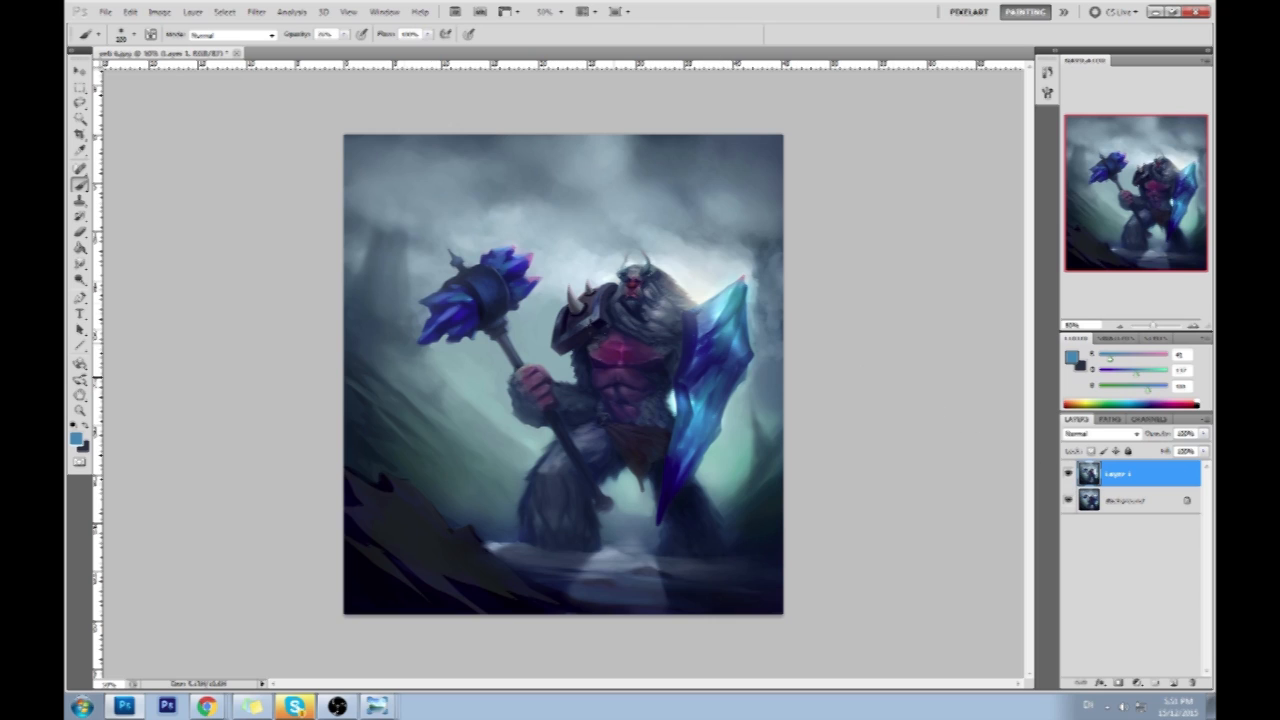
drag(80, 278, 115, 287)
click(115, 284)
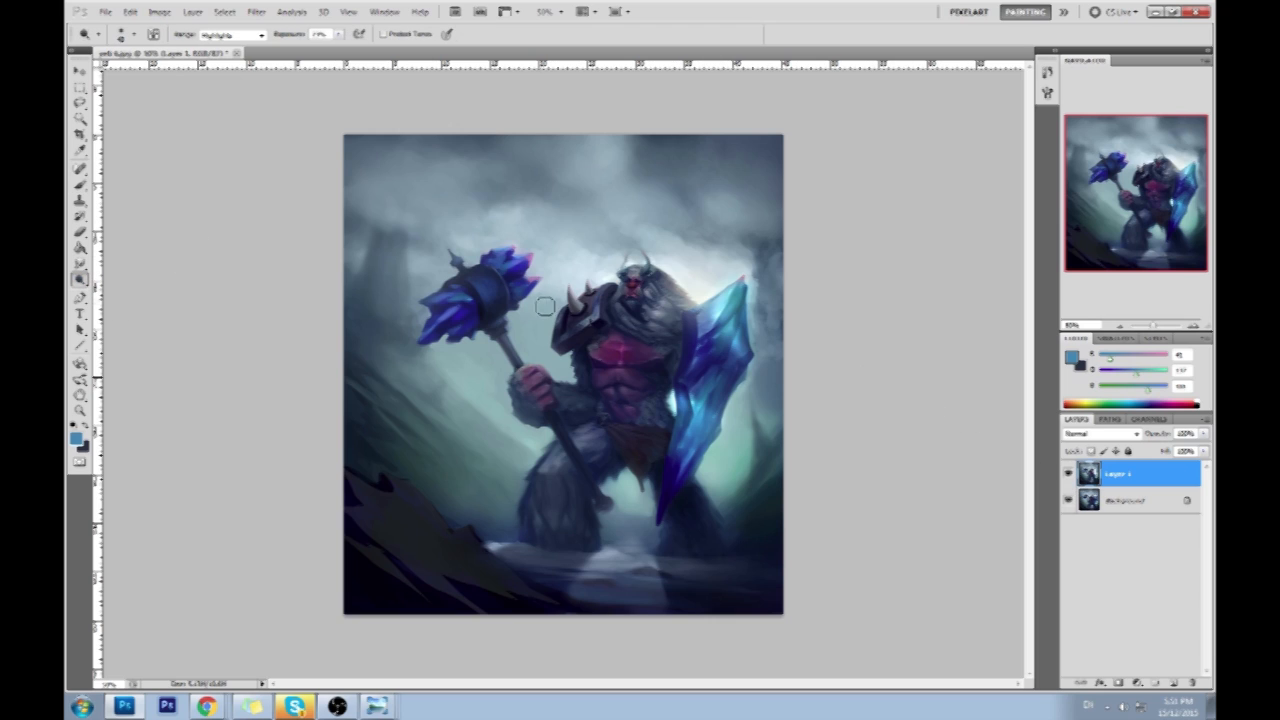
key(bracketright)
mouse_move(522, 258)
mouse_down()
mouse_move(519, 243)
mouse_move(490, 262)
mouse_move(525, 280)
mouse_move(515, 287)
mouse_up()
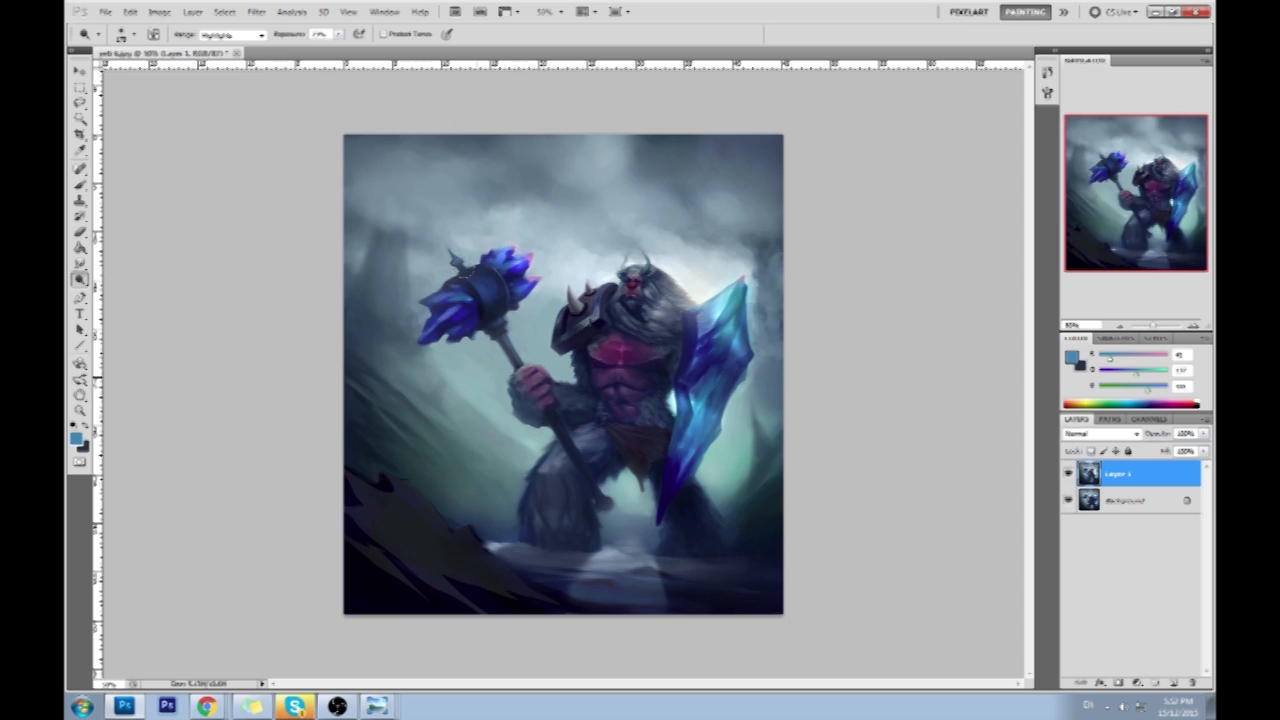
Add a new layer in Color blend mode and choose a bright light cyan foreground colour.
click(1175, 682)
click(1118, 434)
click(1092, 412)
click(1072, 360)
drag(1000, 272, 949, 246)
drag(1088, 320, 1086, 322)
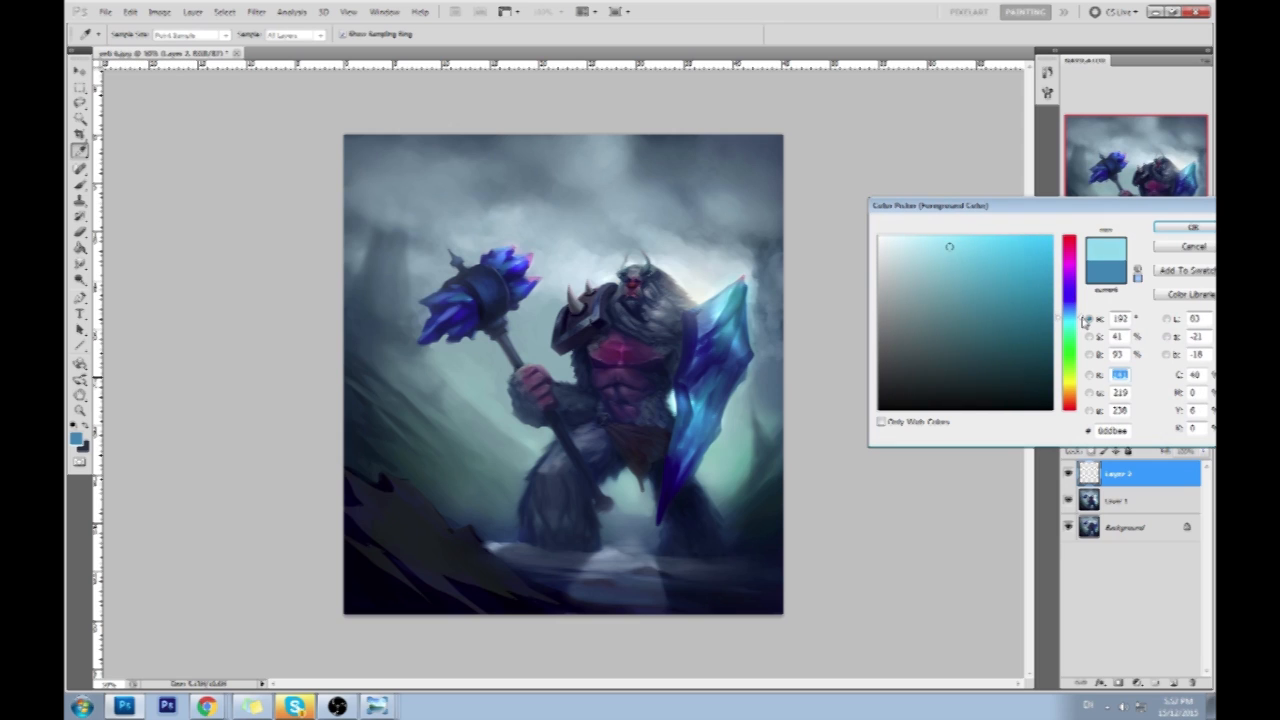
click(1192, 227)
key(b)
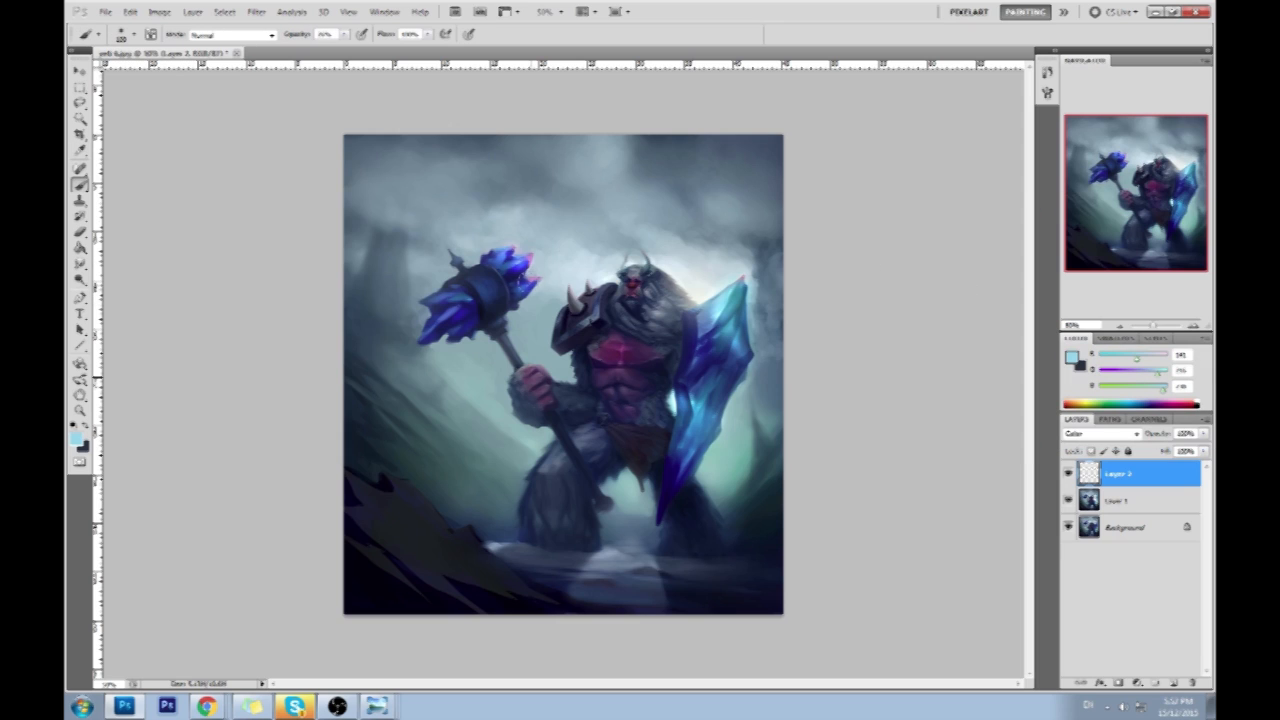
click(1072, 358)
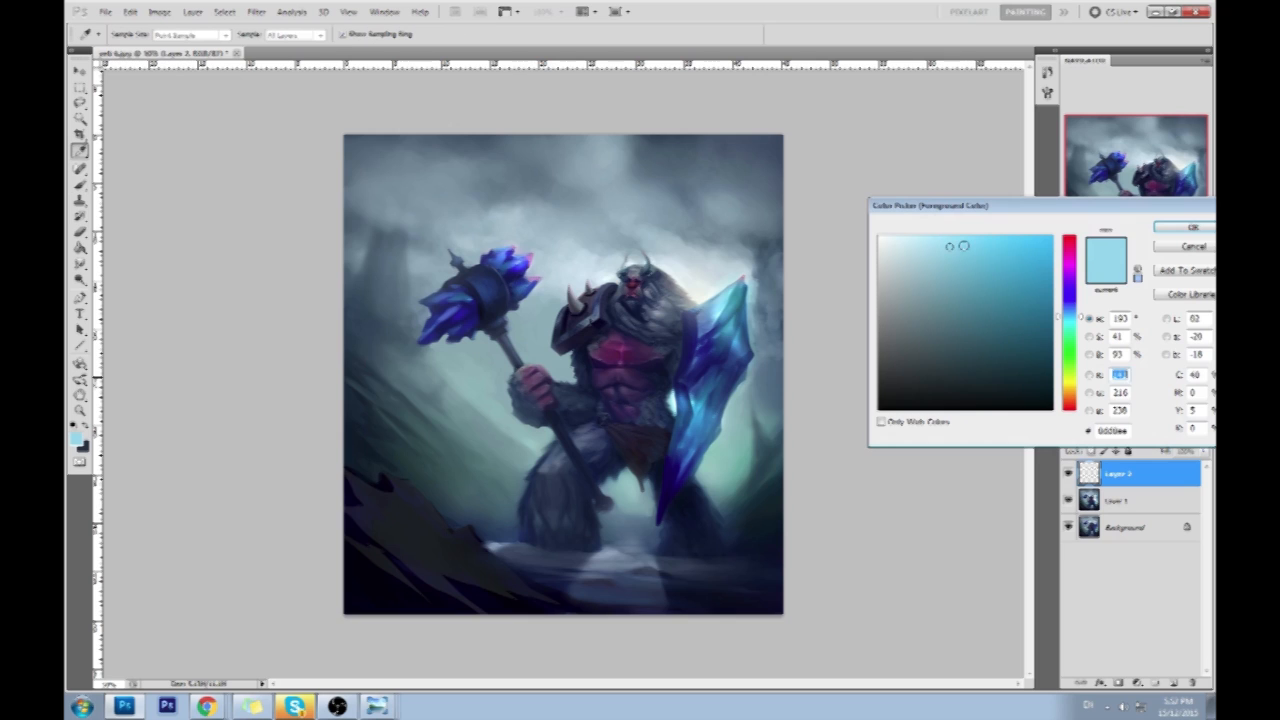
click(1166, 231)
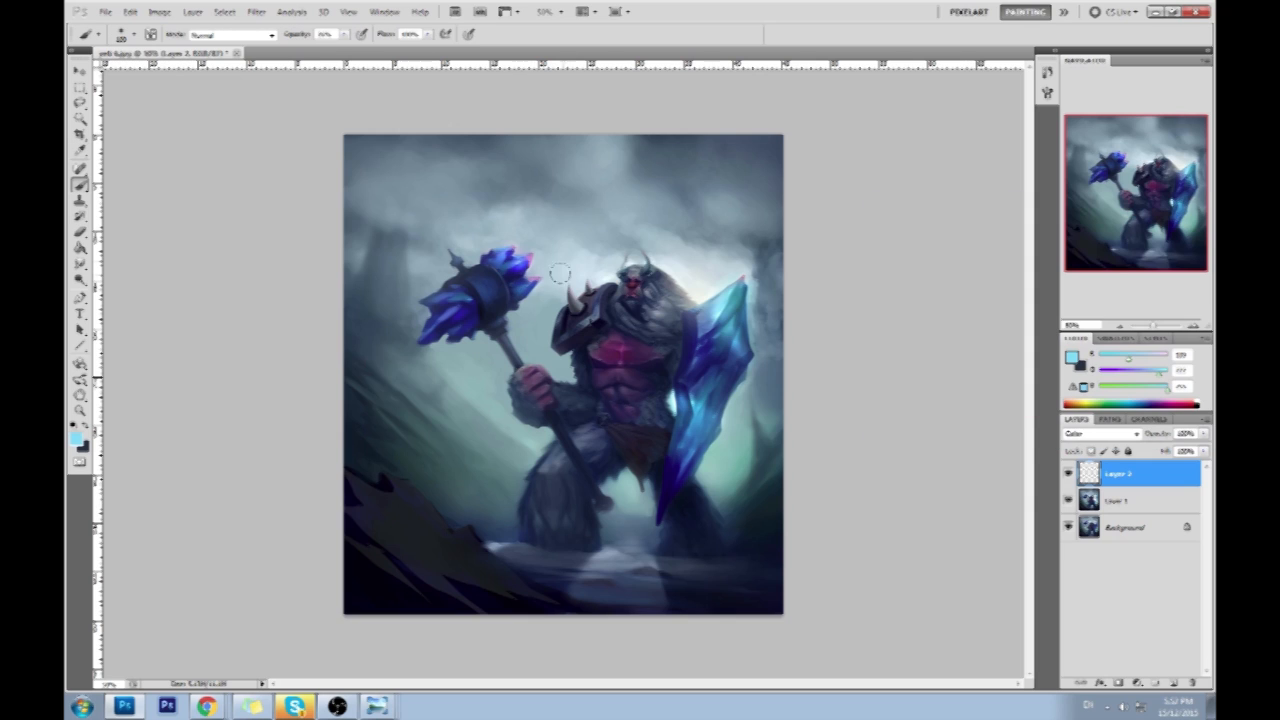
Tint the hammer's upper-right crystals cyan and merge the tint layer down into Layer 1.
mouse_move(523, 263)
mouse_down()
mouse_move(492, 246)
mouse_move(507, 258)
mouse_move(503, 288)
mouse_move(490, 249)
mouse_move(511, 264)
mouse_up()
right_click(1110, 476)
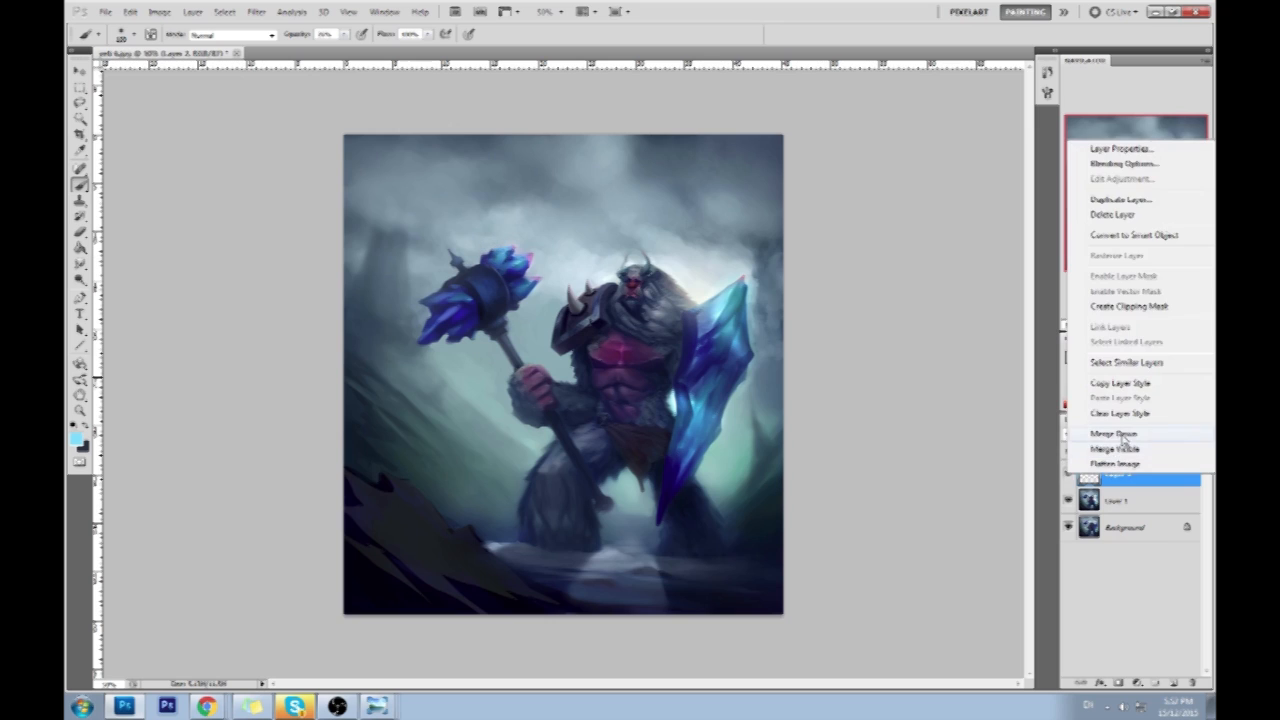
click(1124, 436)
Lower the Dodge tool's exposure and lighten the highlights on the hammer's cyan-tinted upper crystals.
drag(80, 279, 112, 280)
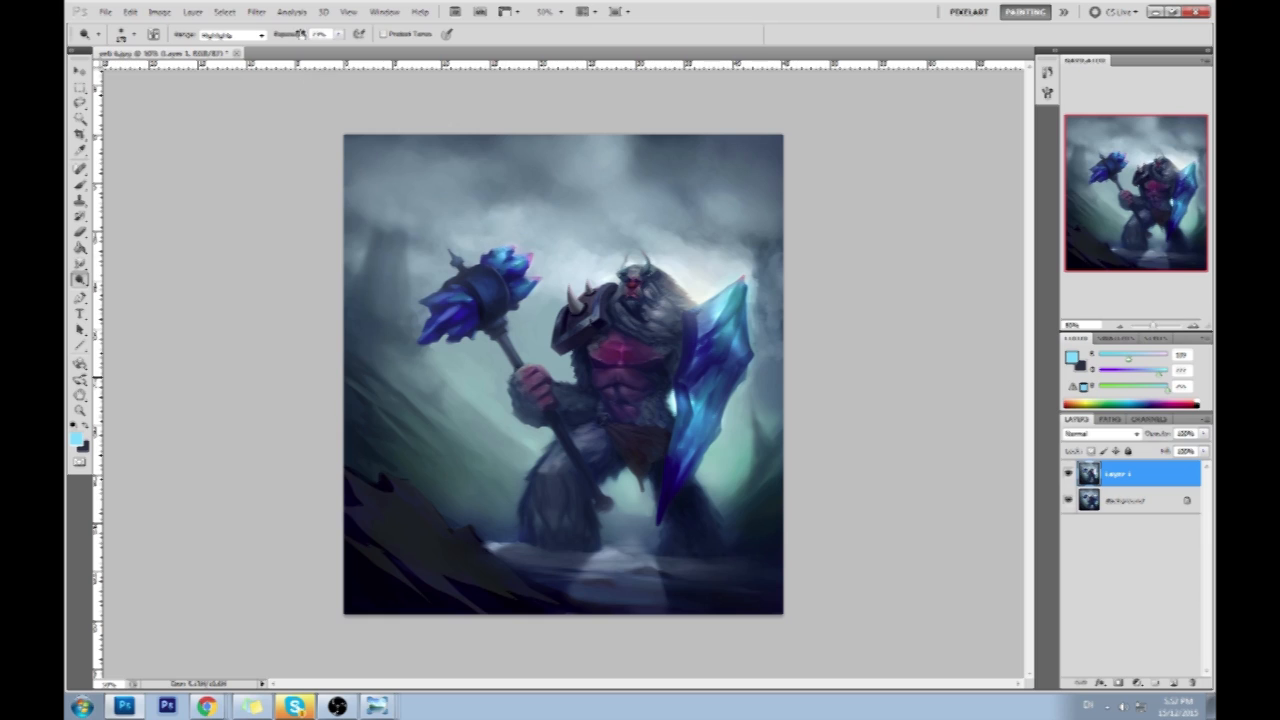
click(339, 34)
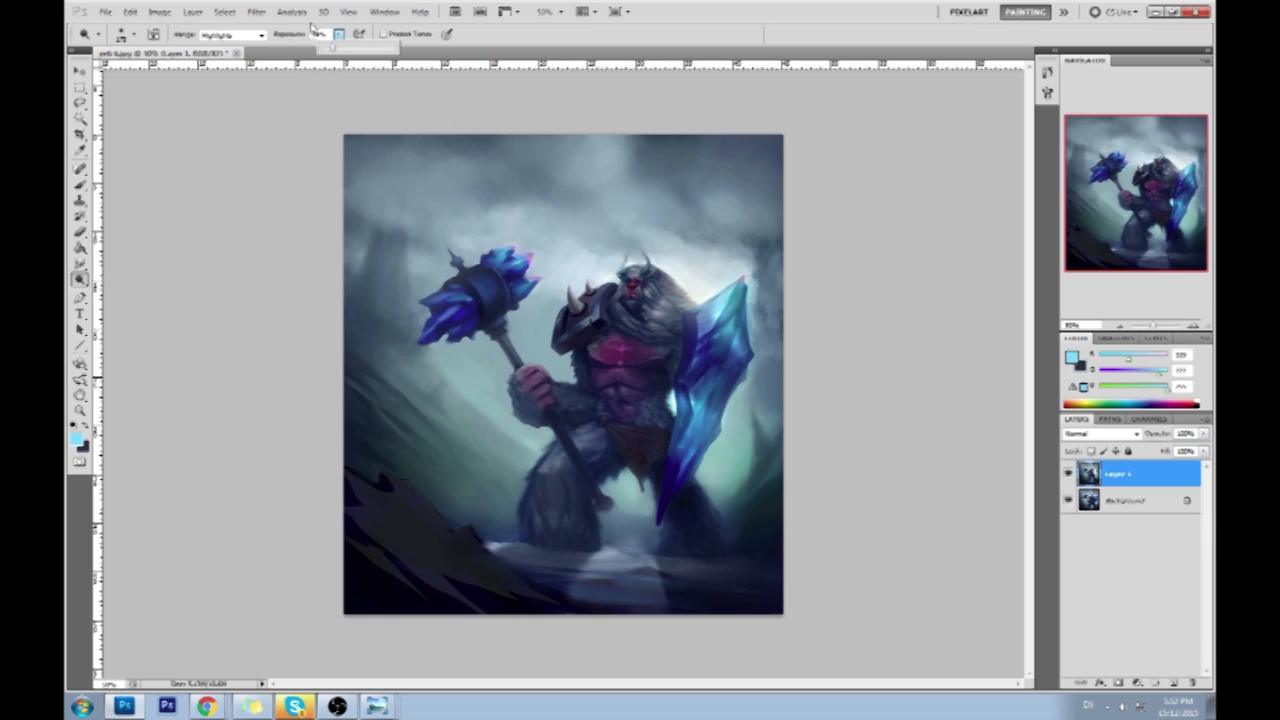
click(483, 240)
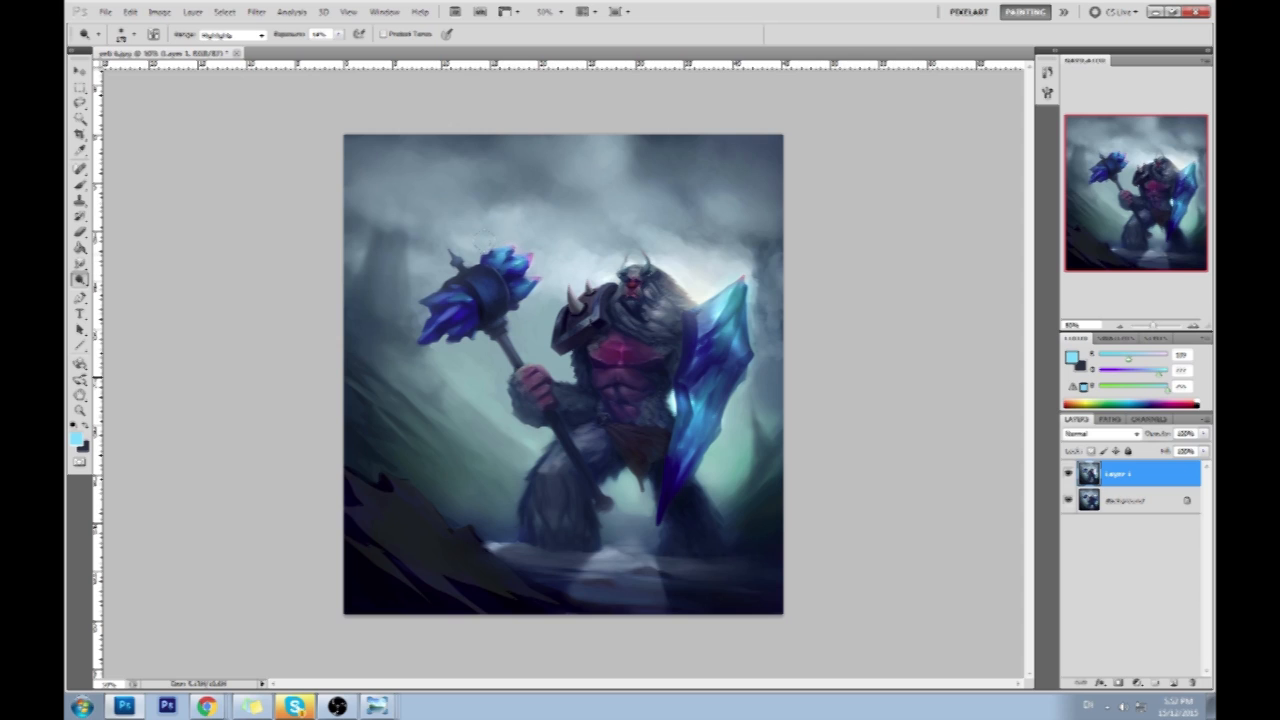
drag(605, 322, 610, 340)
drag(508, 273, 518, 277)
Sample a light blue from the hammer's upper crystals and refine them with a smaller brush at reduced opacity.
key(b)
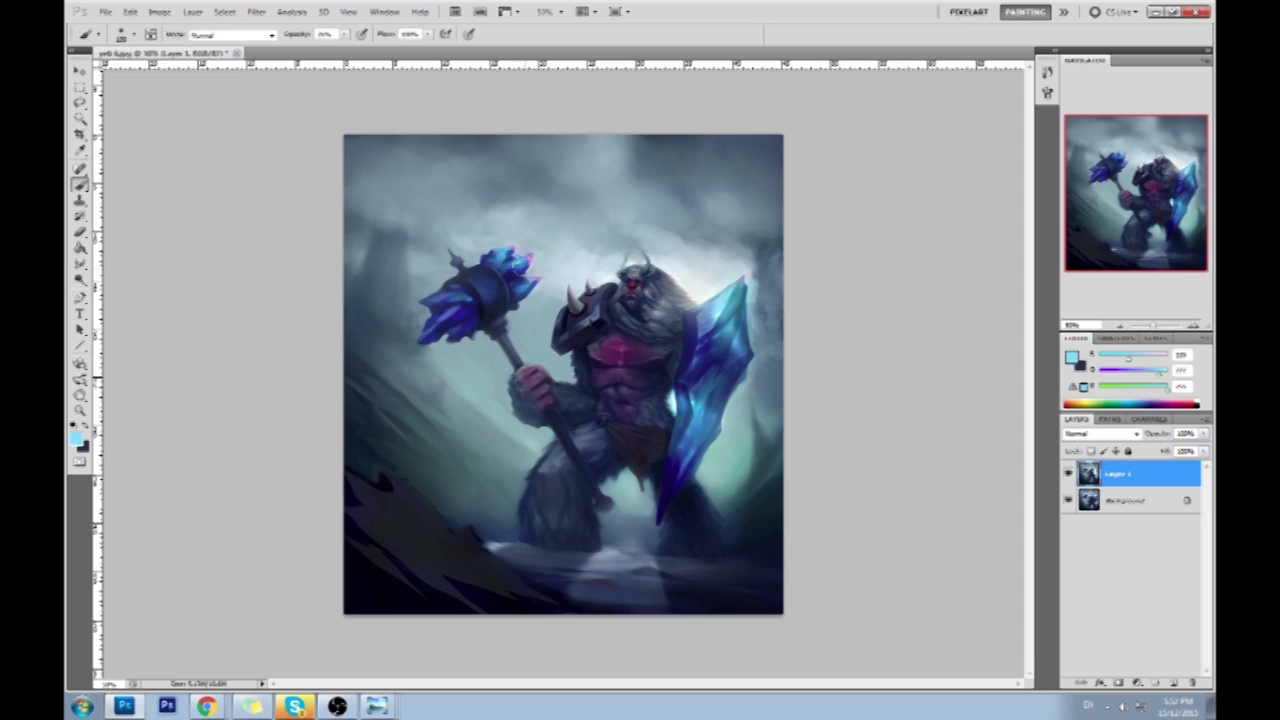
alt+click(517, 267)
click(345, 35)
drag(346, 48, 334, 48)
click(293, 81)
key(bracketleft)
key(bracketleft)
key(bracketleft)
mouse_move(531, 271)
mouse_down()
mouse_move(528, 289)
mouse_move(537, 279)
mouse_move(512, 249)
mouse_move(523, 255)
mouse_move(508, 266)
mouse_up()
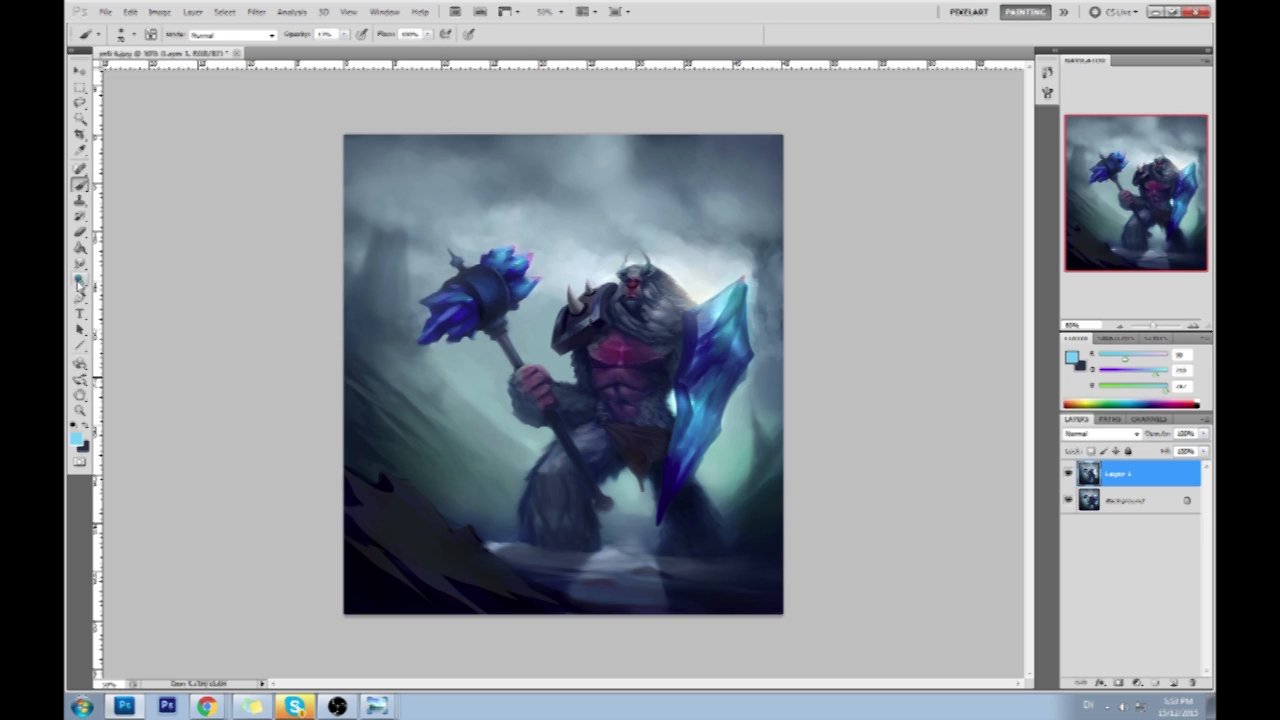
Enlarge the Dodge brush, add another new layer in Color blend mode and choose a lighter cyan foreground colour.
click(80, 280)
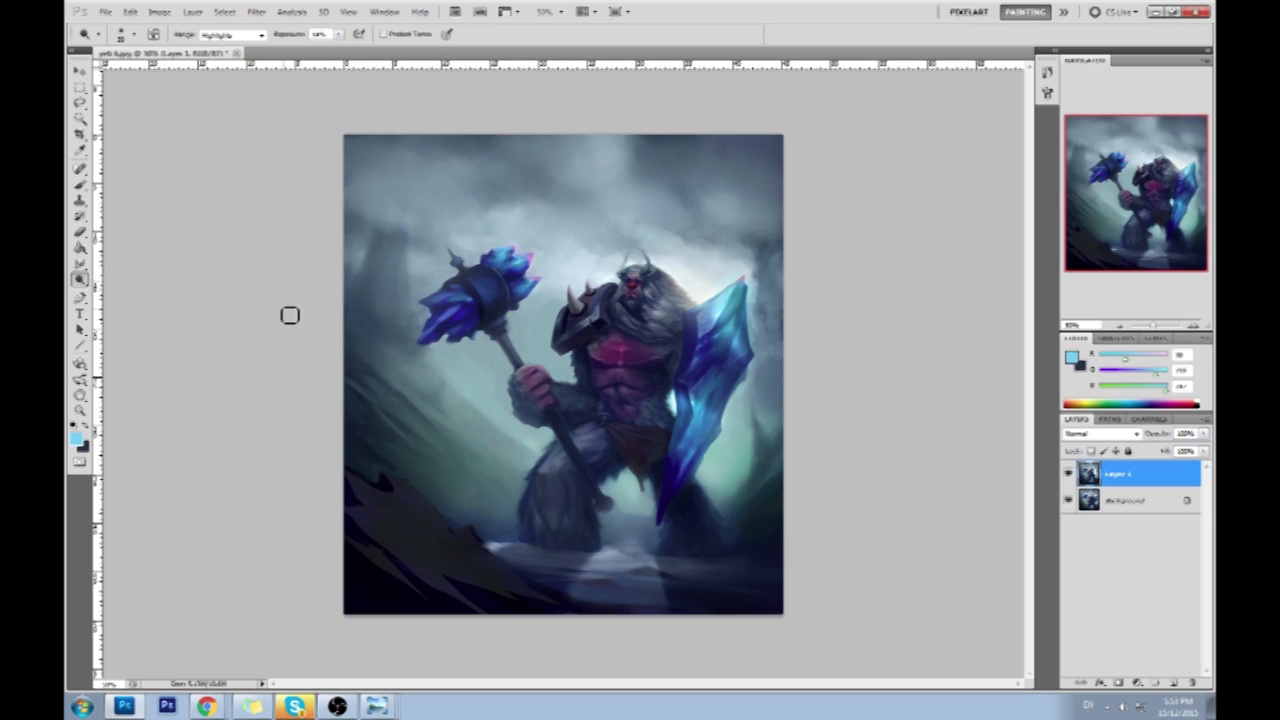
key(bracketright)
key(bracketright)
key(bracketright)
key(bracketright)
click(1174, 683)
click(1091, 433)
click(1086, 414)
click(1072, 359)
click(968, 241)
drag(1080, 315, 1080, 318)
click(1181, 231)
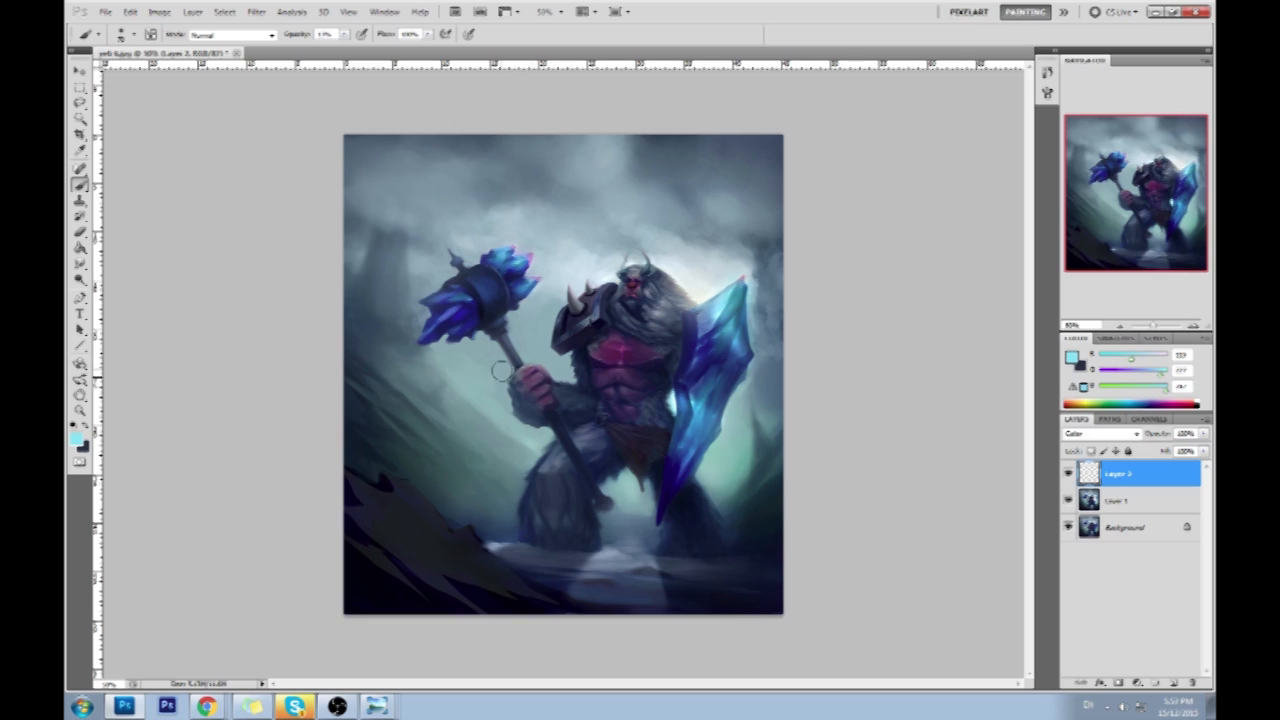
Merge the cyan tint layer down into Layer 1 and dodge highlights onto the hammer's lower-left crystals.
right_click(1142, 478)
click(1131, 440)
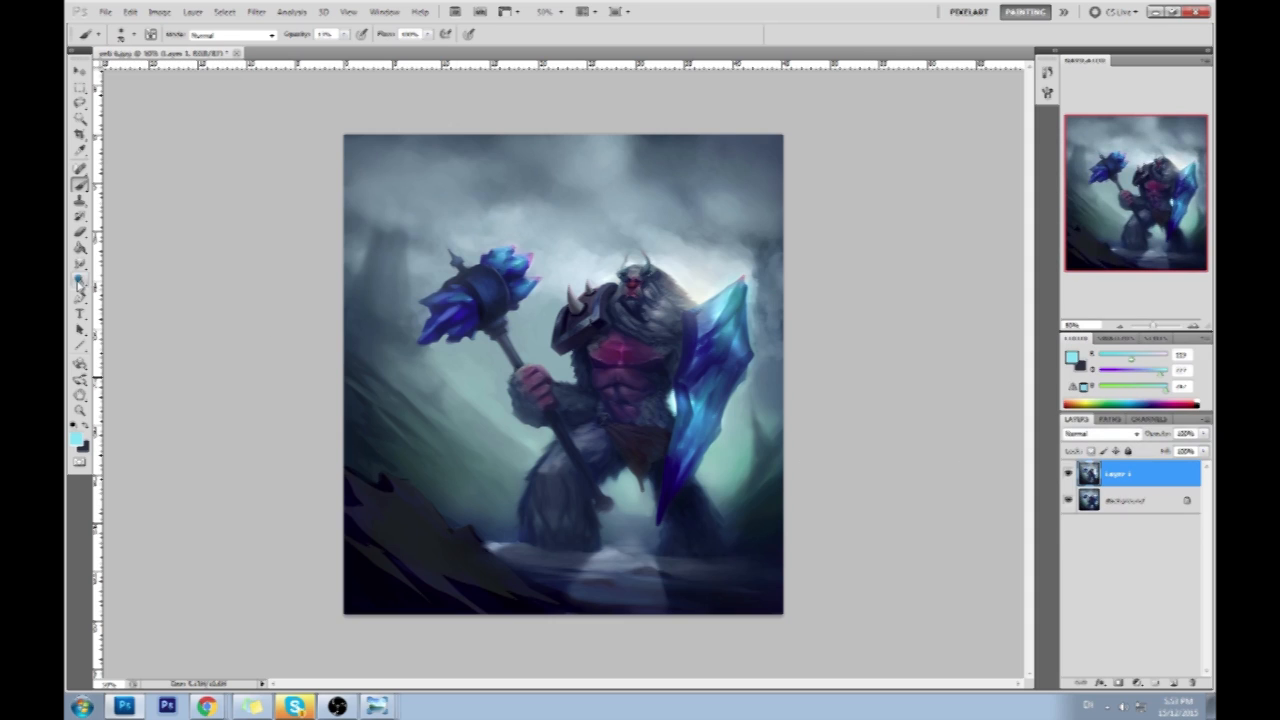
click(80, 279)
mouse_move(432, 318)
mouse_down()
mouse_move(446, 312)
mouse_move(432, 324)
mouse_up()
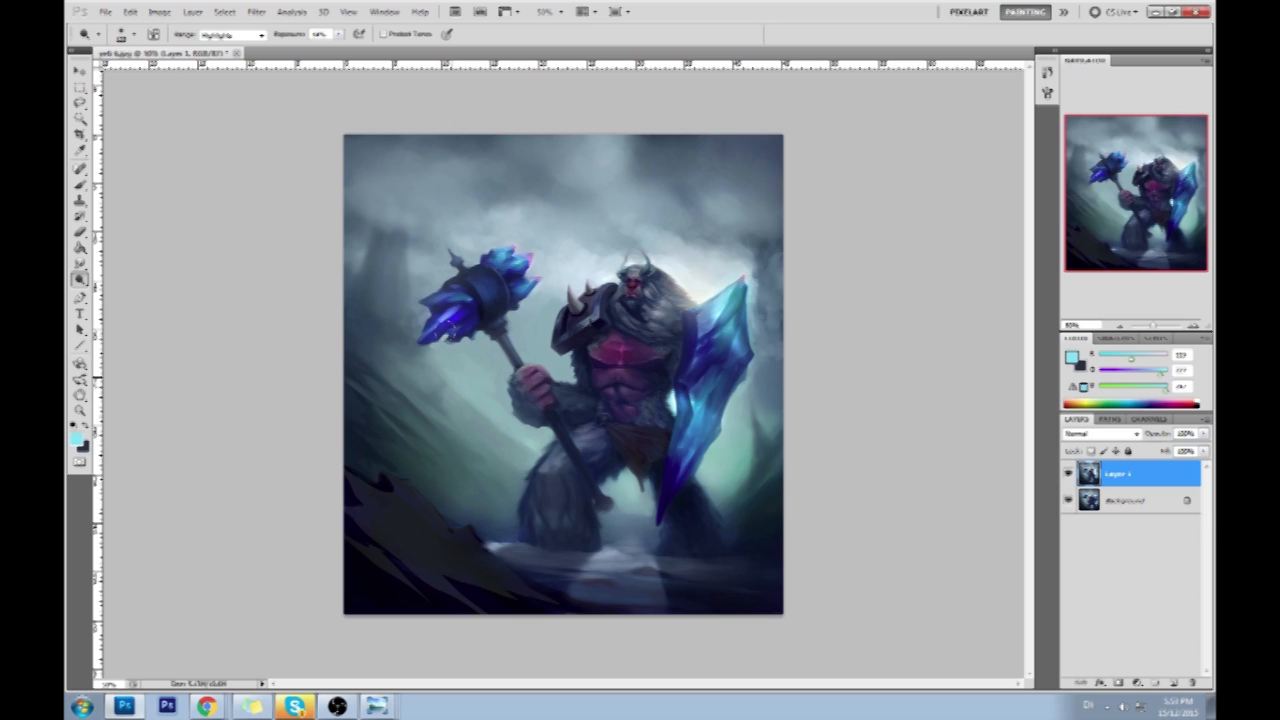
Sample a dark blue from the hammer head and lasso around its lower-left crystals.
key(b)
alt+click(475, 313)
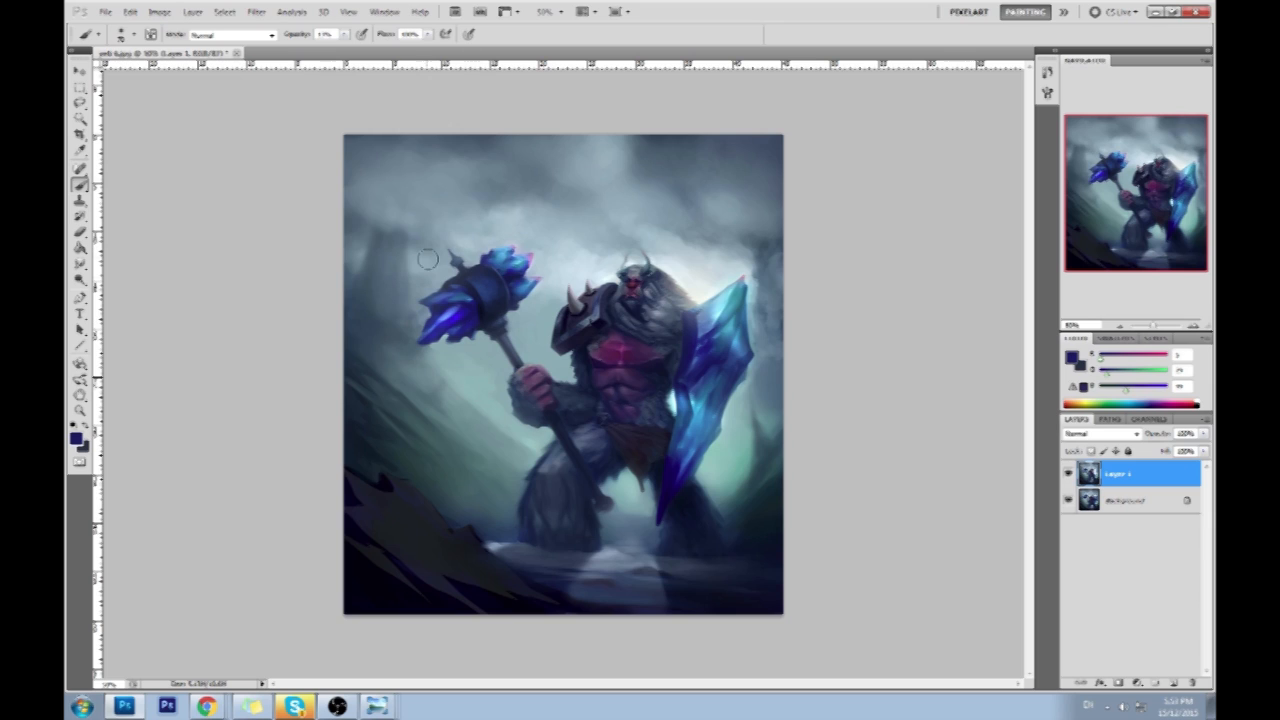
key(l)
drag(466, 289, 405, 340)
drag(478, 318, 470, 294)
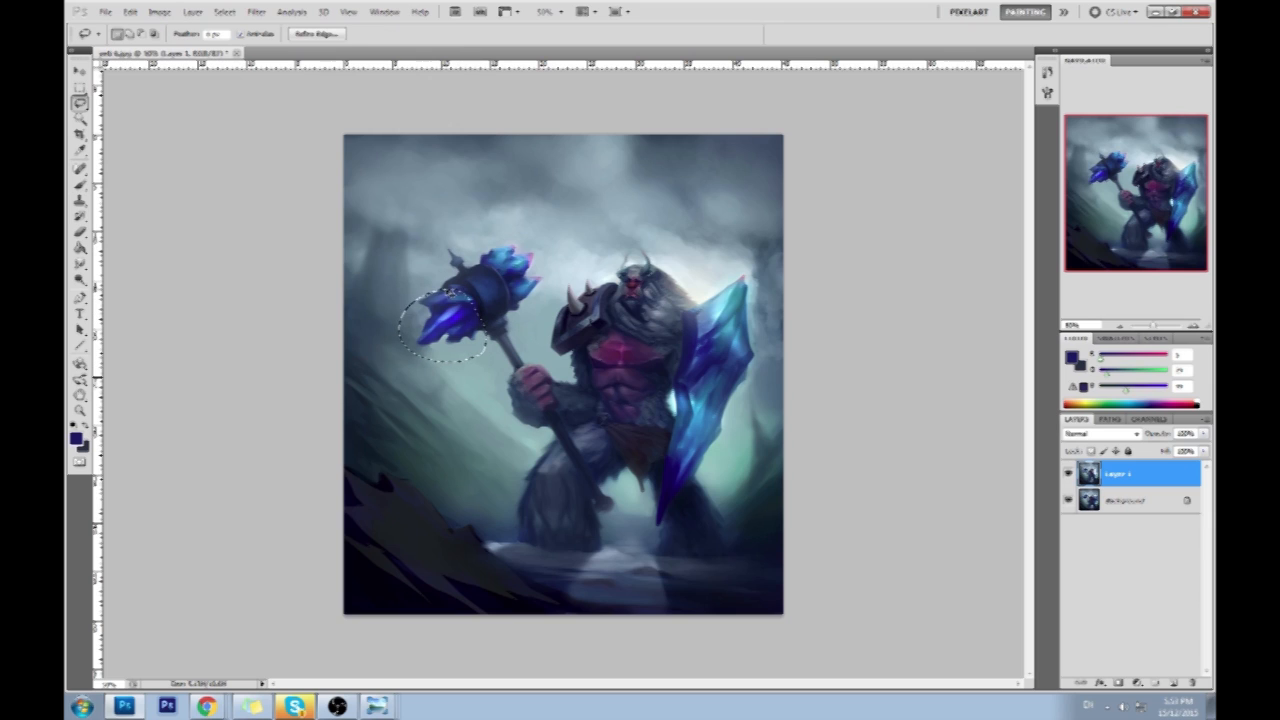
Revert the history to the latest Merge Down state and paste the copied lower-left crystals in place.
click(1047, 72)
click(860, 381)
click(848, 286)
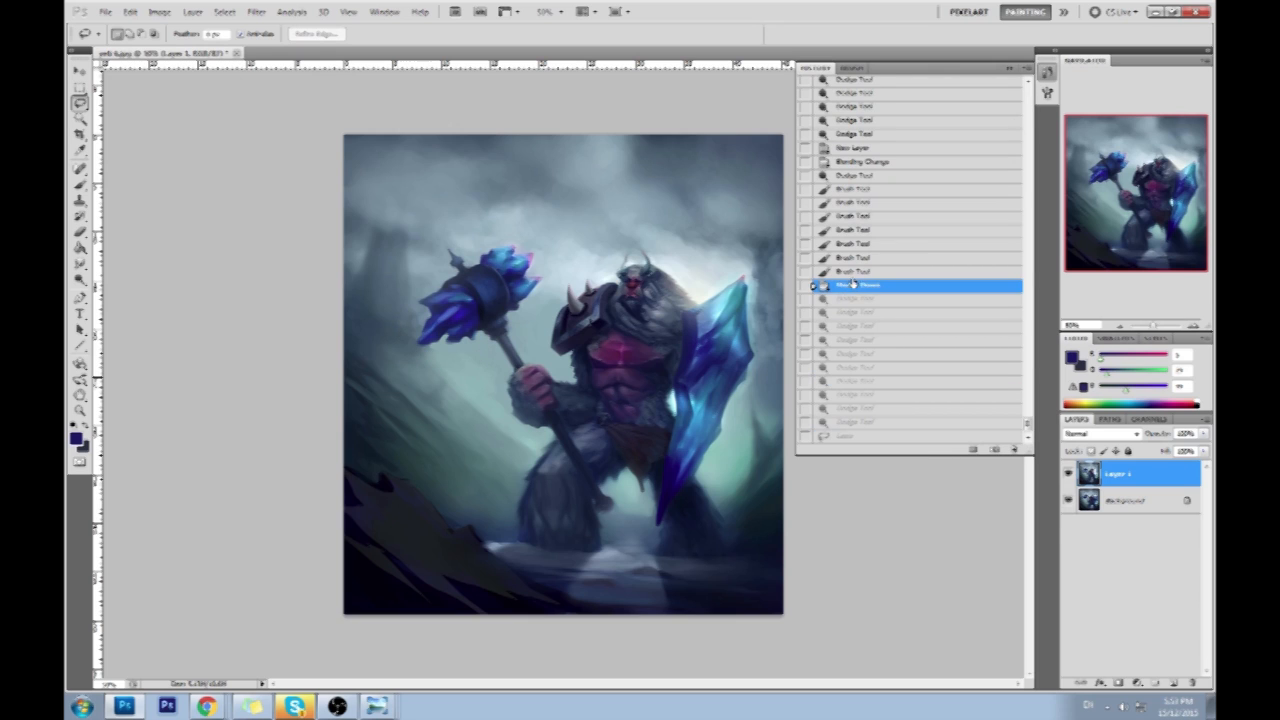
key(ctrl+shift+v)
click(1010, 69)
Raise the eraser's opacity to 100% and erase parts of the pasted lower-left crystals.
key(e)
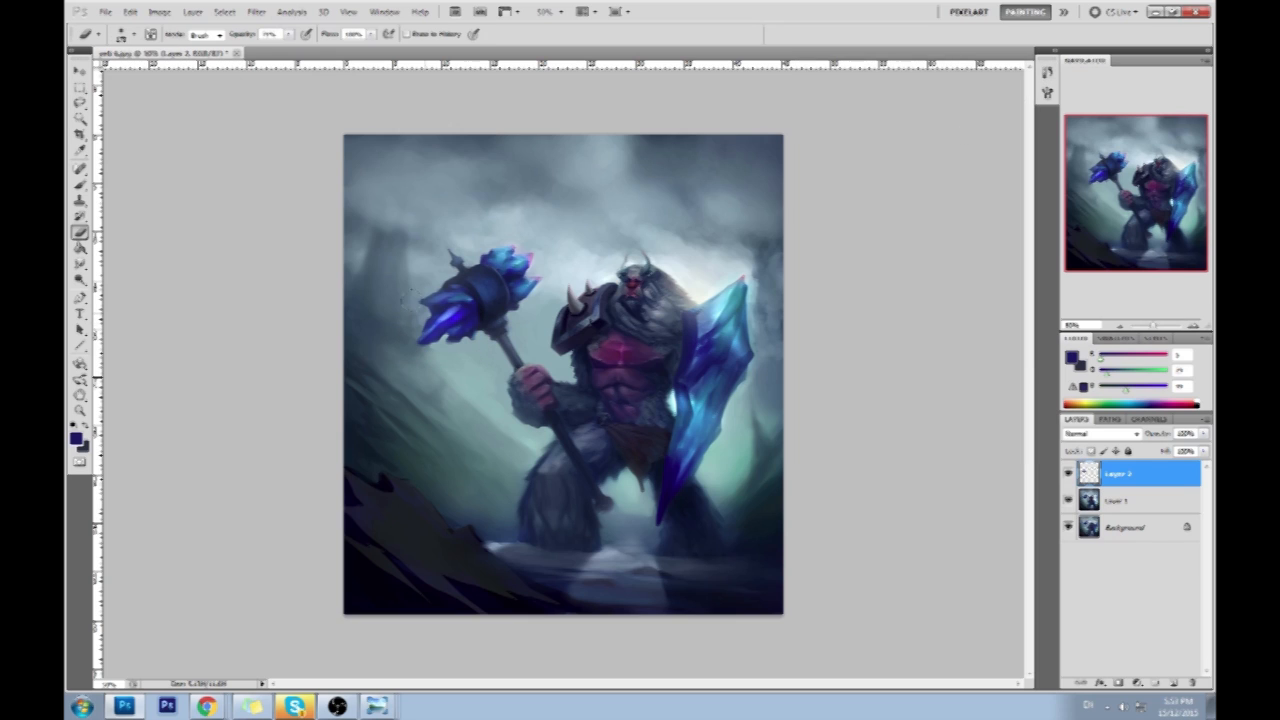
click(289, 34)
drag(291, 52, 313, 53)
click(286, 128)
Refine the pasted lower-left crystals on the hammer by dodging their highlights with an enlarged brush.
click(80, 279)
click(115, 285)
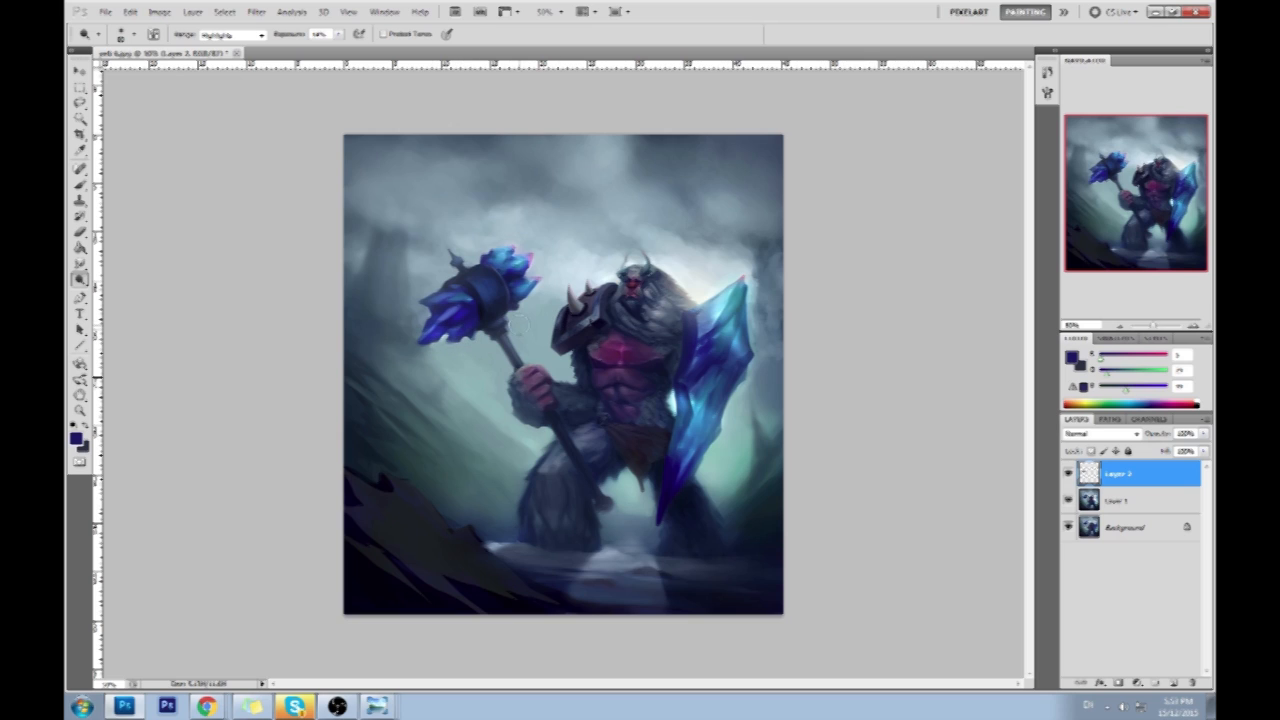
key(b)
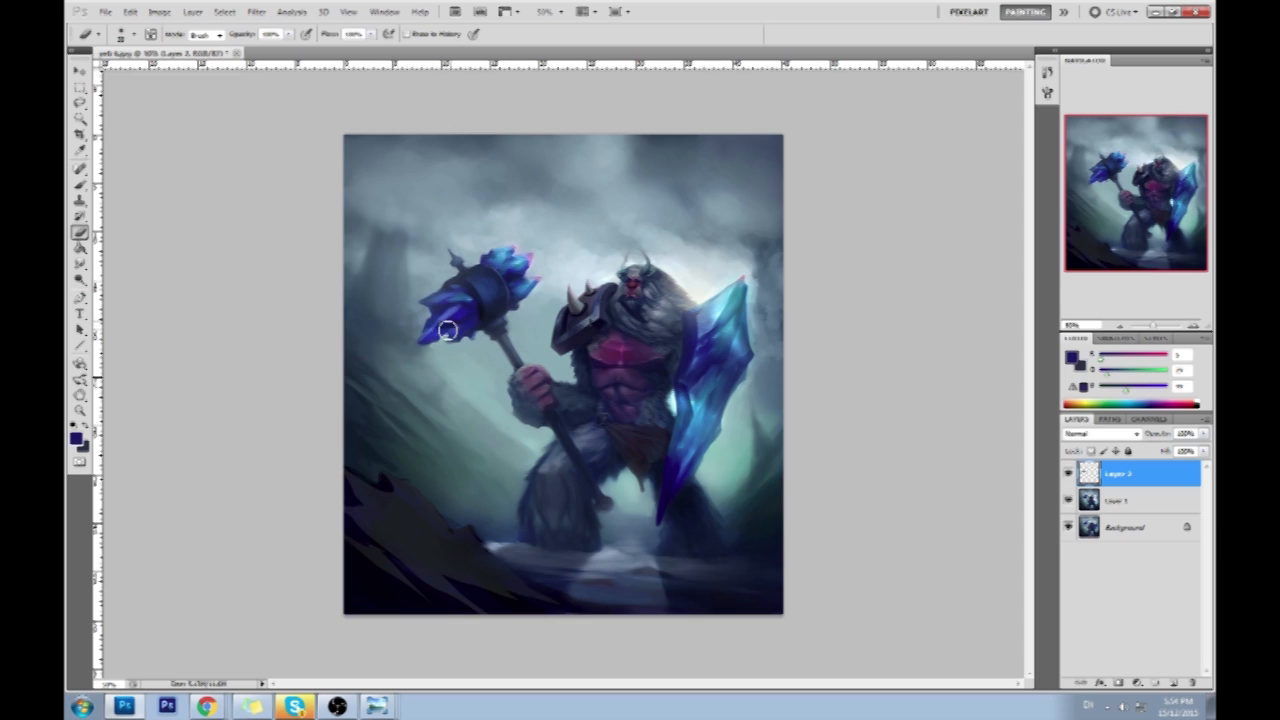
click(82, 278)
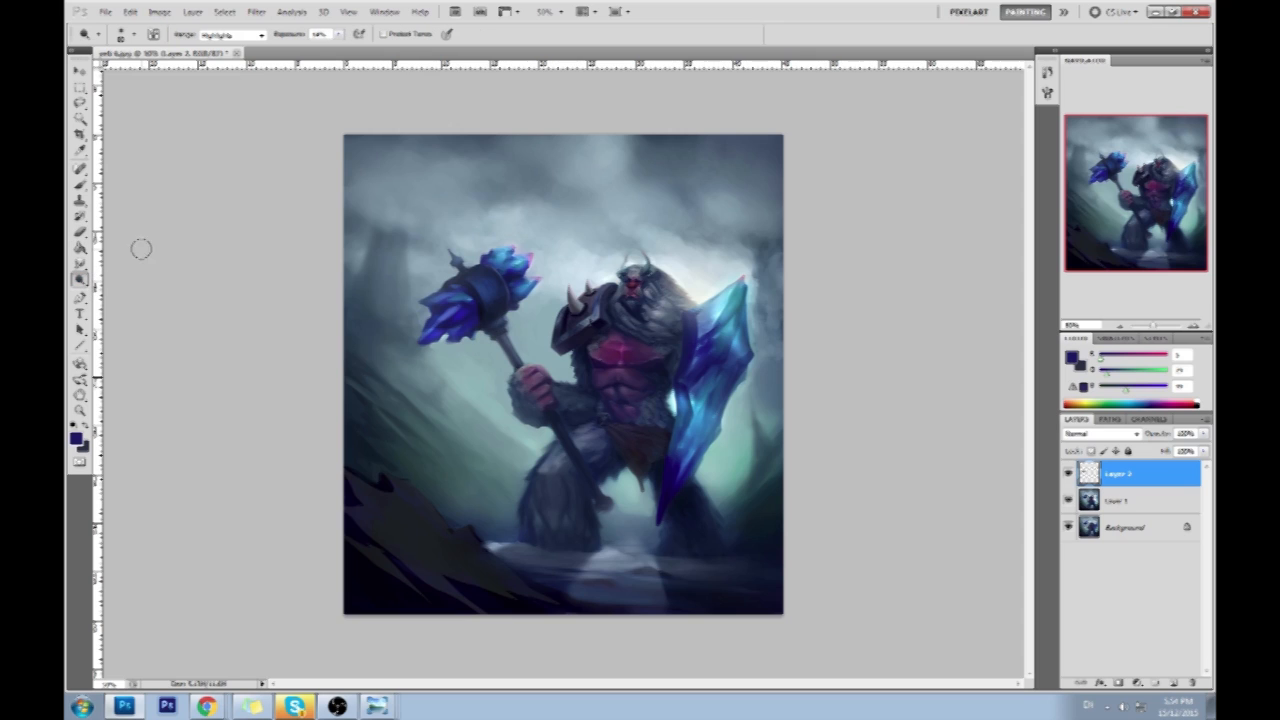
key(bracketright)
drag(452, 320, 466, 332)
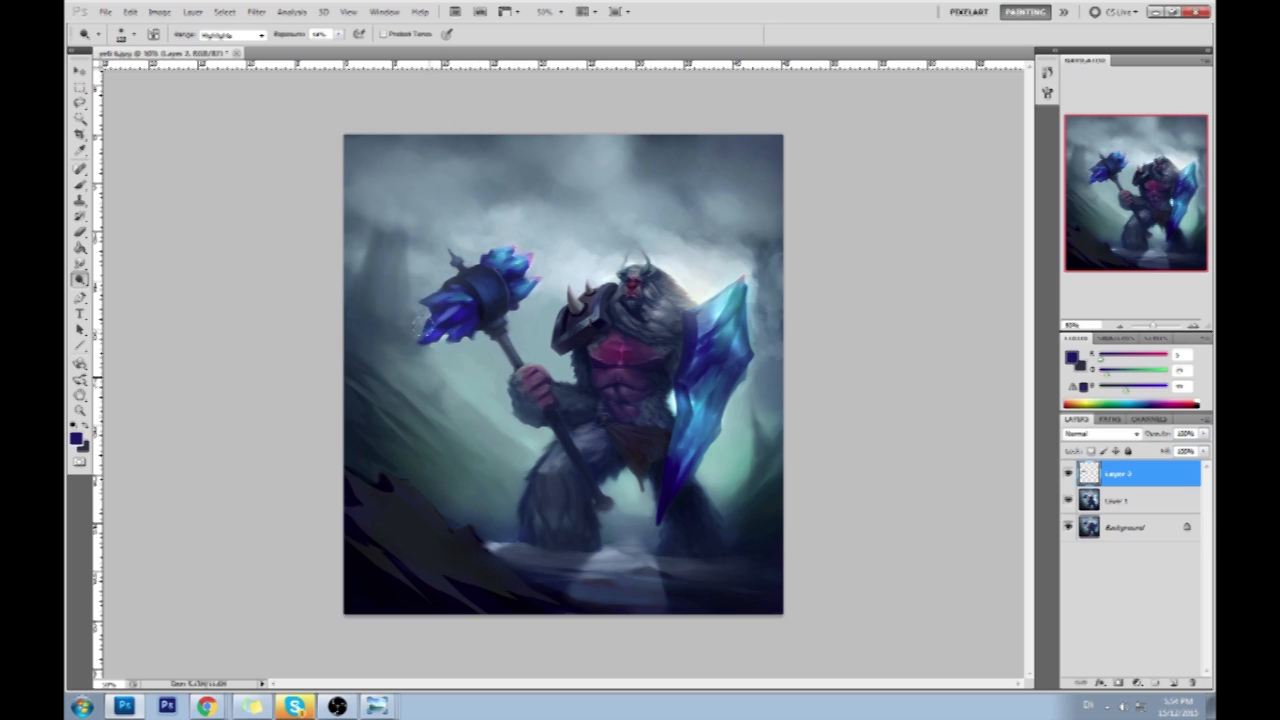
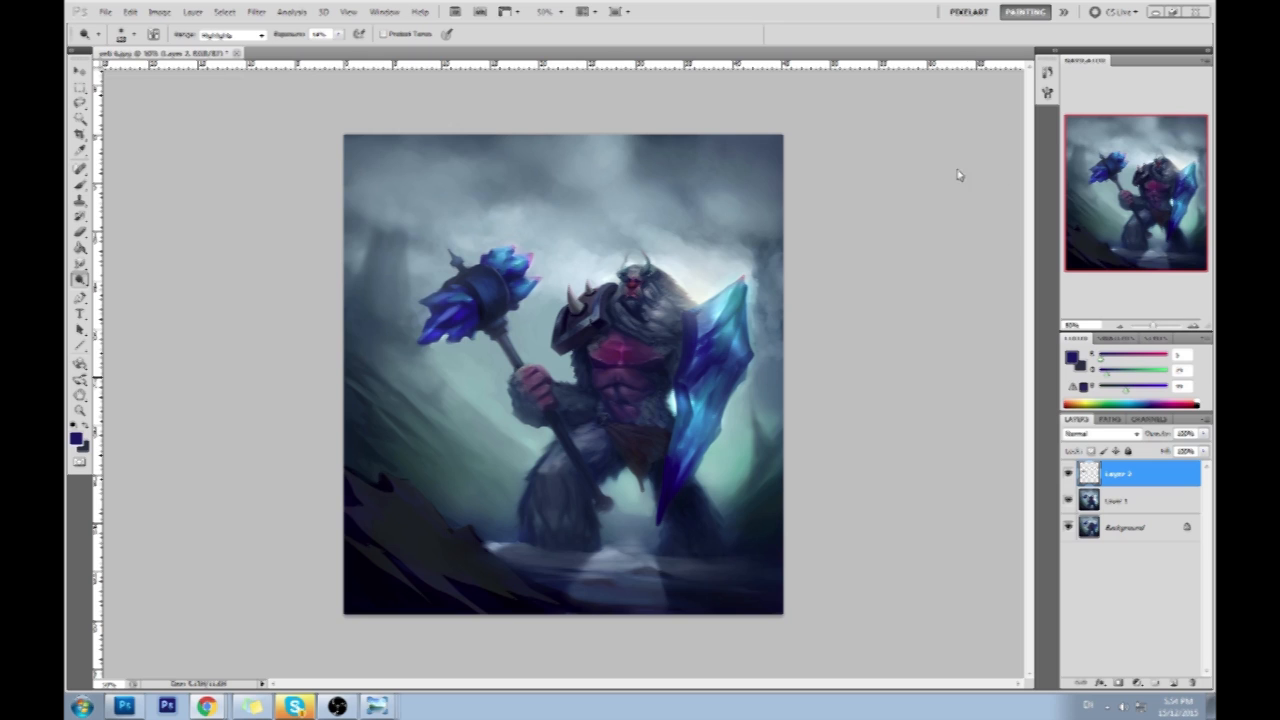
Switch to Chrome, view the Etude-Blender subsurface scattering image of a backlit hand, and return to the painting.
key(alt+Tab)
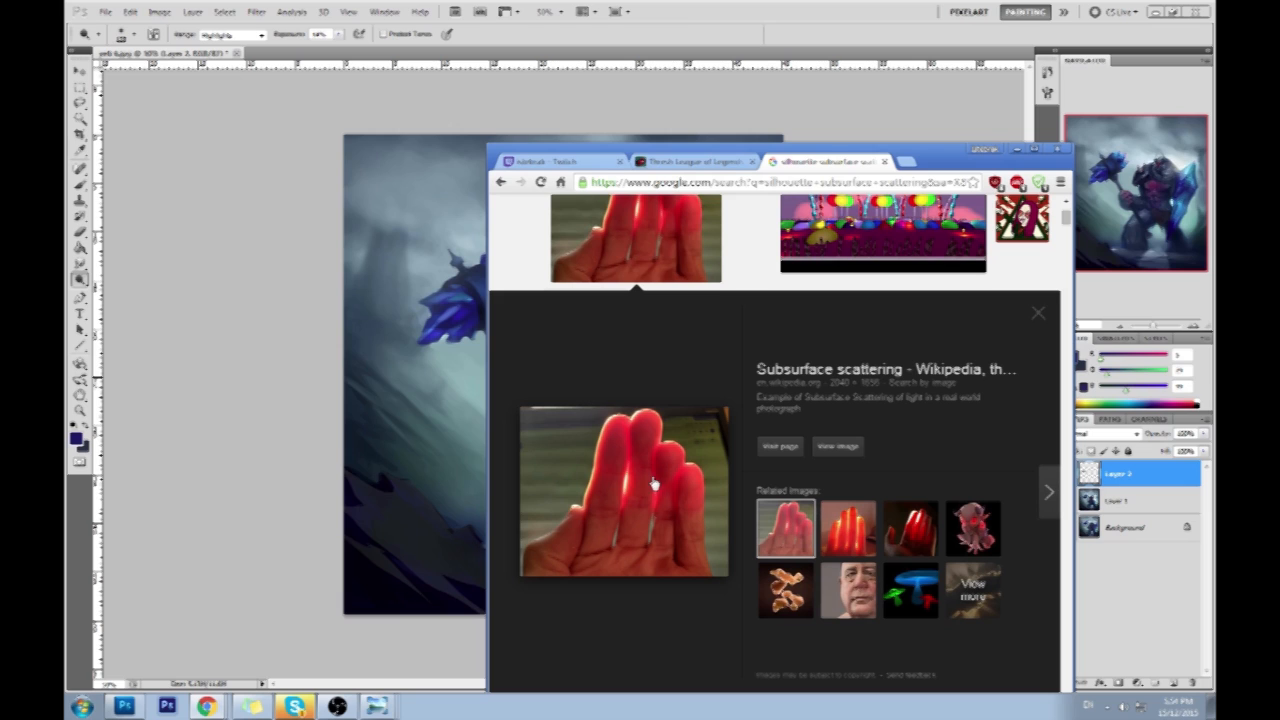
click(850, 530)
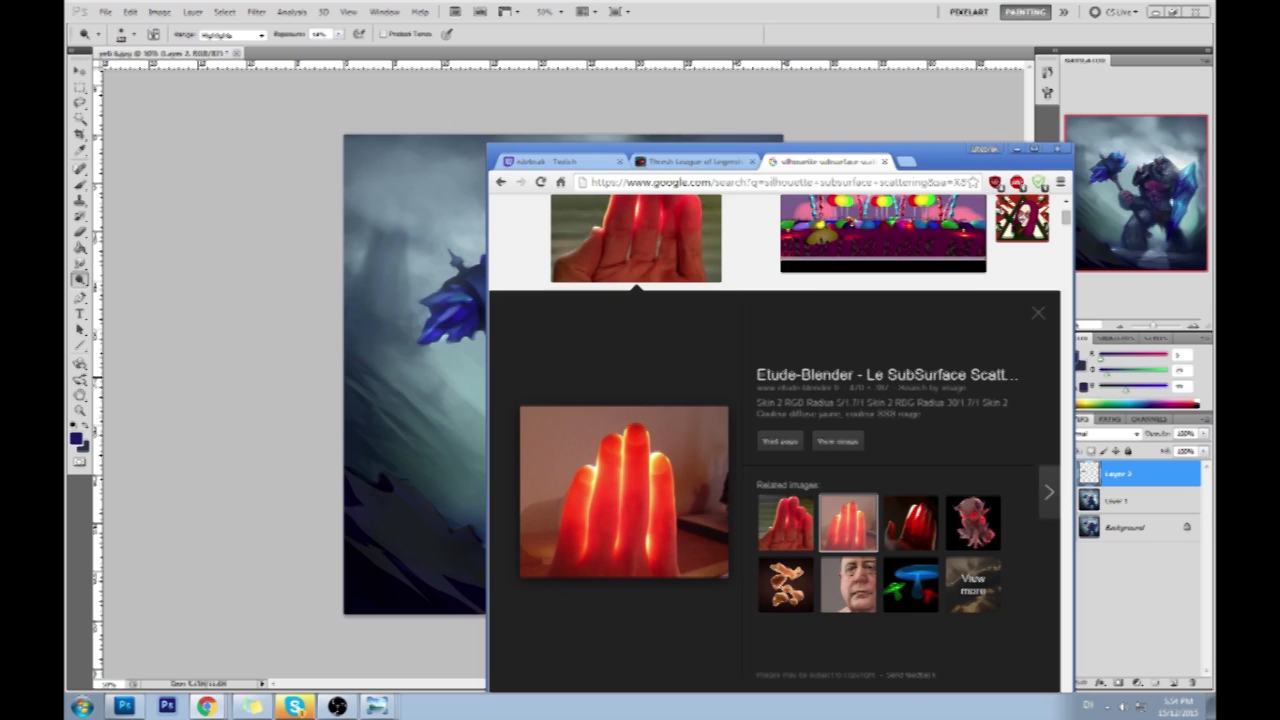
click(1016, 149)
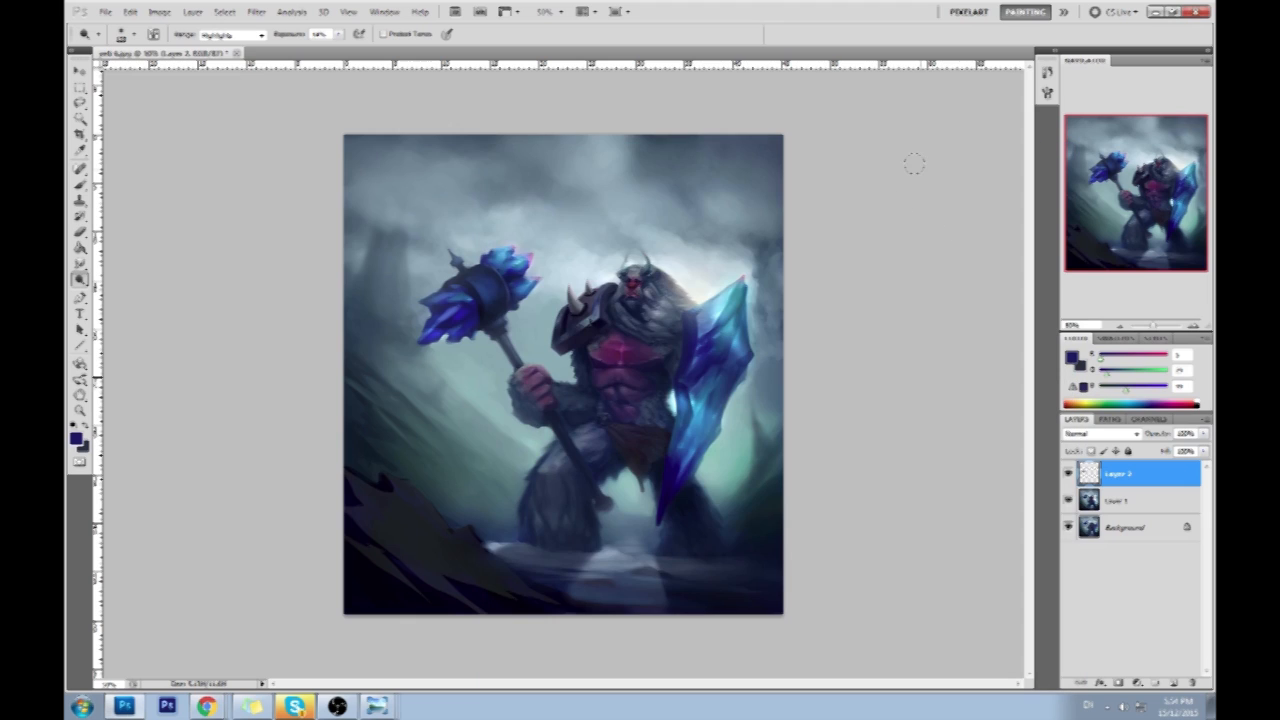
Add a new layer in Color blend mode and choose a bright cyan for the brush.
click(1174, 682)
click(1097, 434)
click(1074, 411)
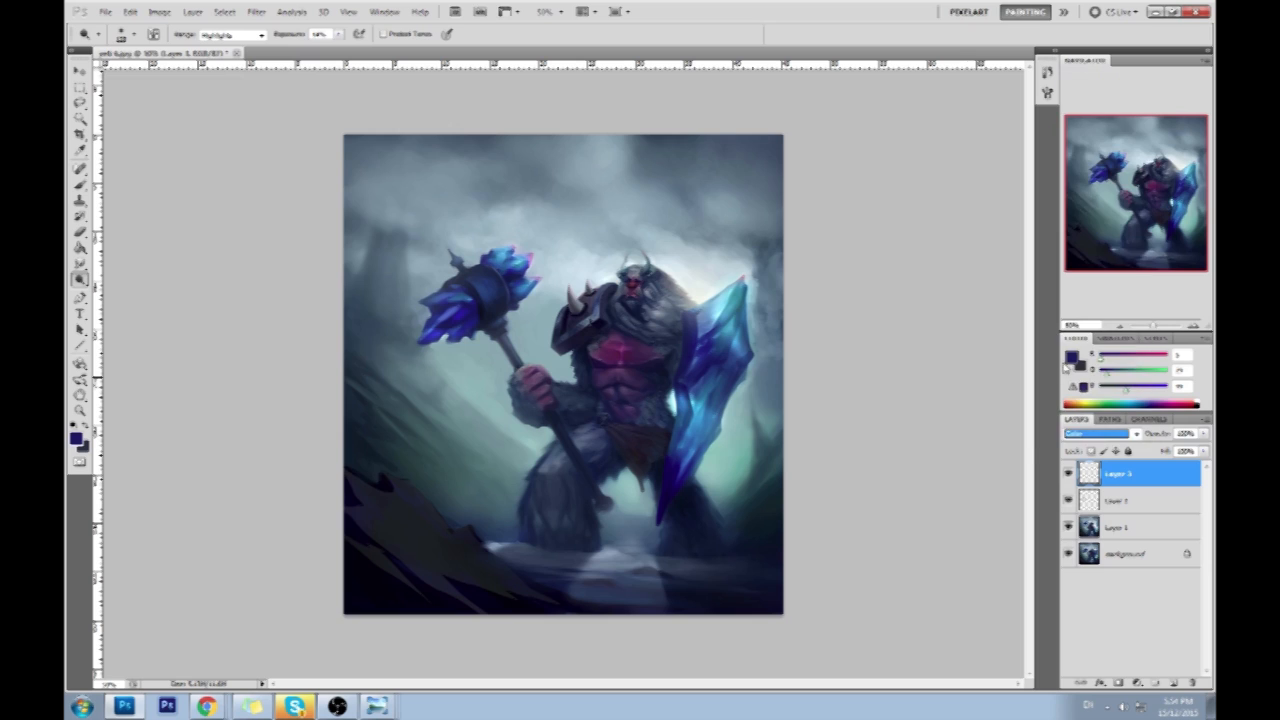
click(1071, 360)
click(989, 237)
click(1067, 326)
drag(1067, 326, 1069, 320)
click(1183, 231)
key(b)
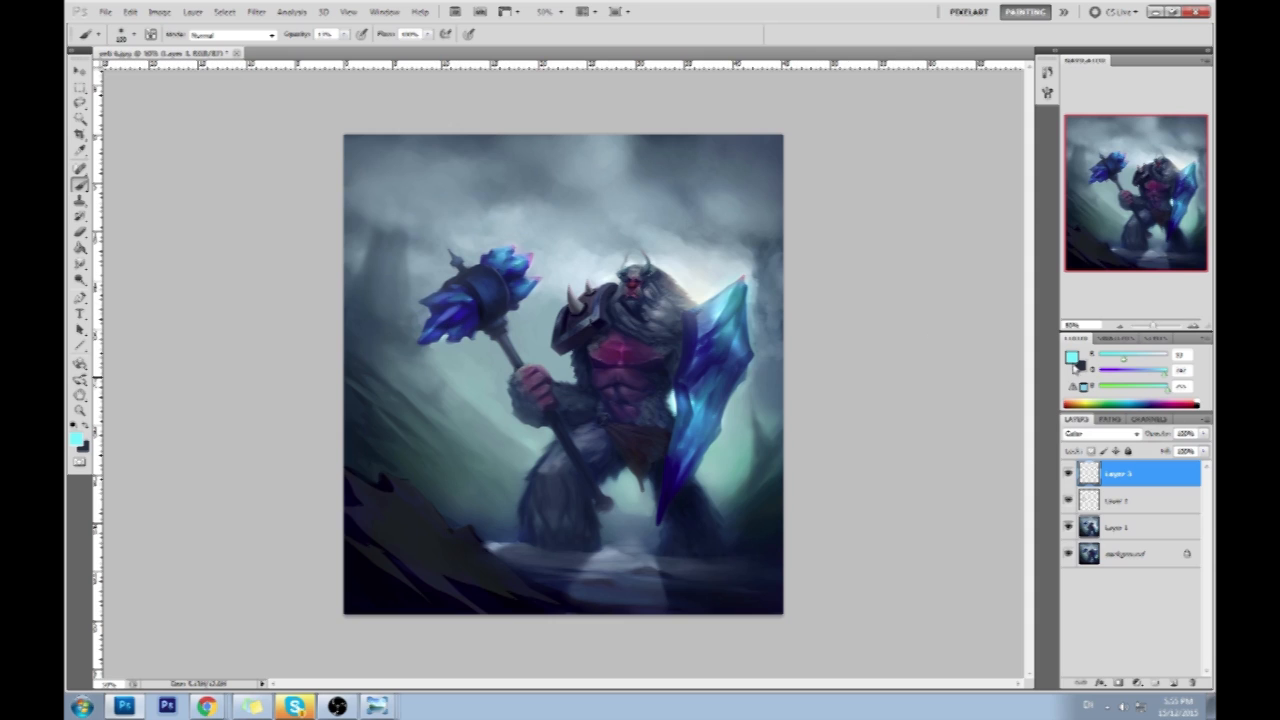
Adjust the brush colour to a lighter cyan and tint the hammer's lower-left crystals.
click(1072, 359)
drag(980, 234, 975, 237)
click(1180, 230)
mouse_move(463, 327)
mouse_down()
mouse_move(430, 332)
mouse_move(467, 325)
mouse_move(456, 331)
mouse_up()
Merge all the layers above down into the Background layer.
right_click(1122, 500)
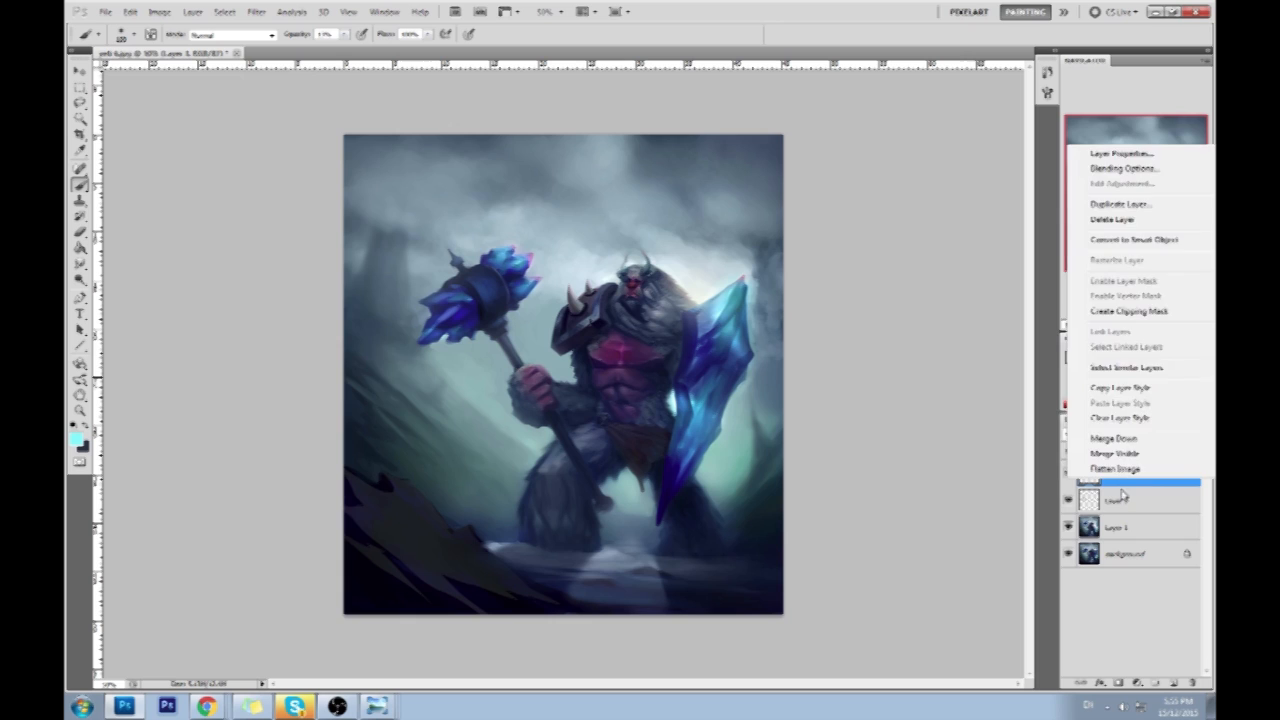
key(Escape)
right_click(1118, 478)
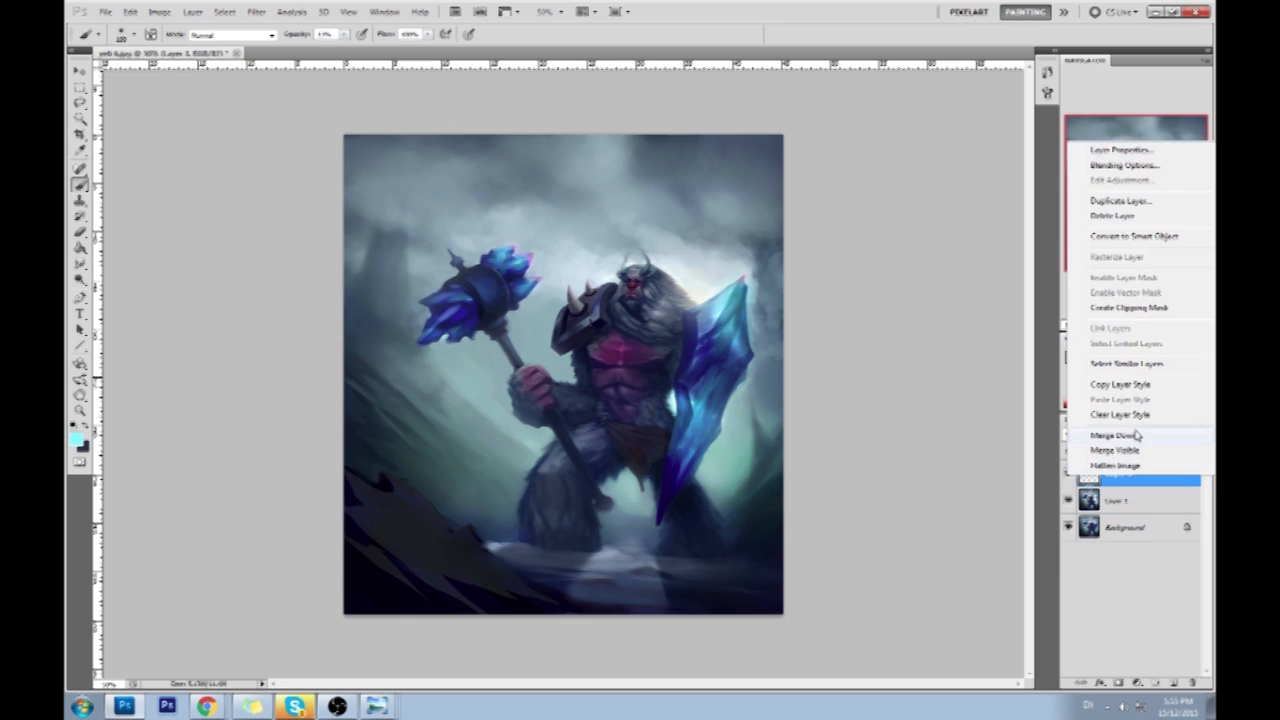
click(1133, 430)
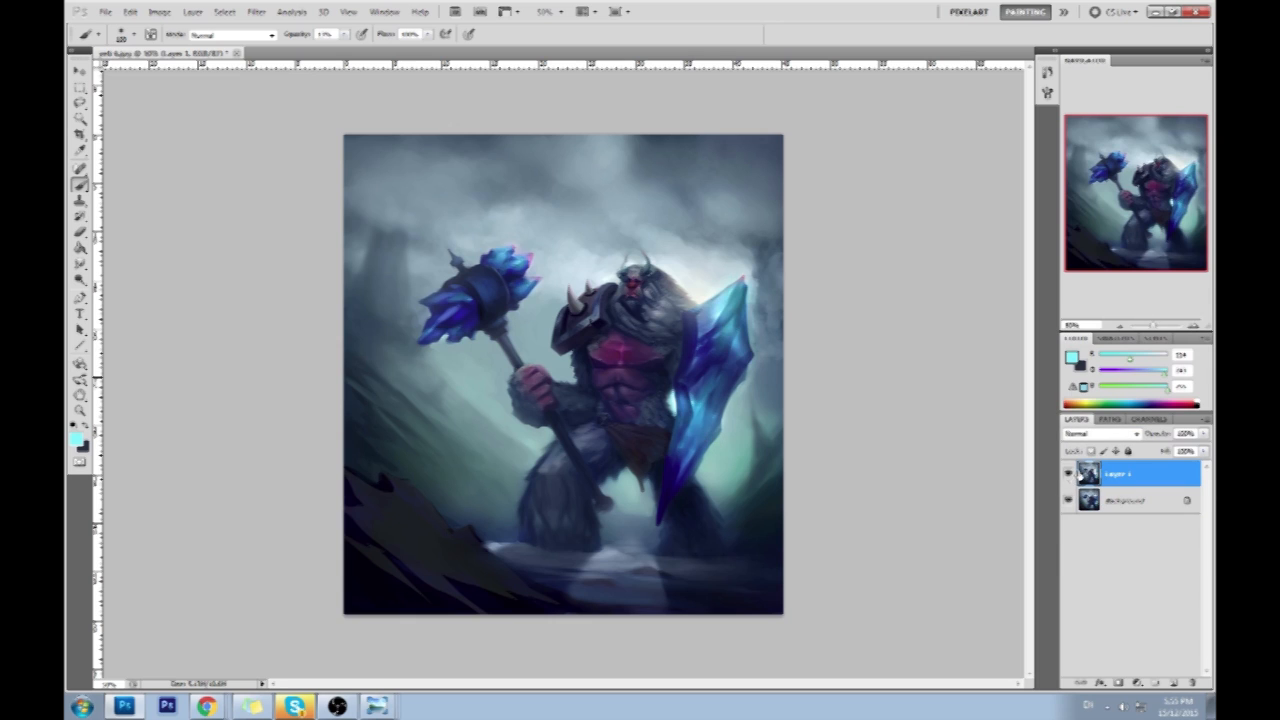
right_click(1132, 474)
click(1130, 440)
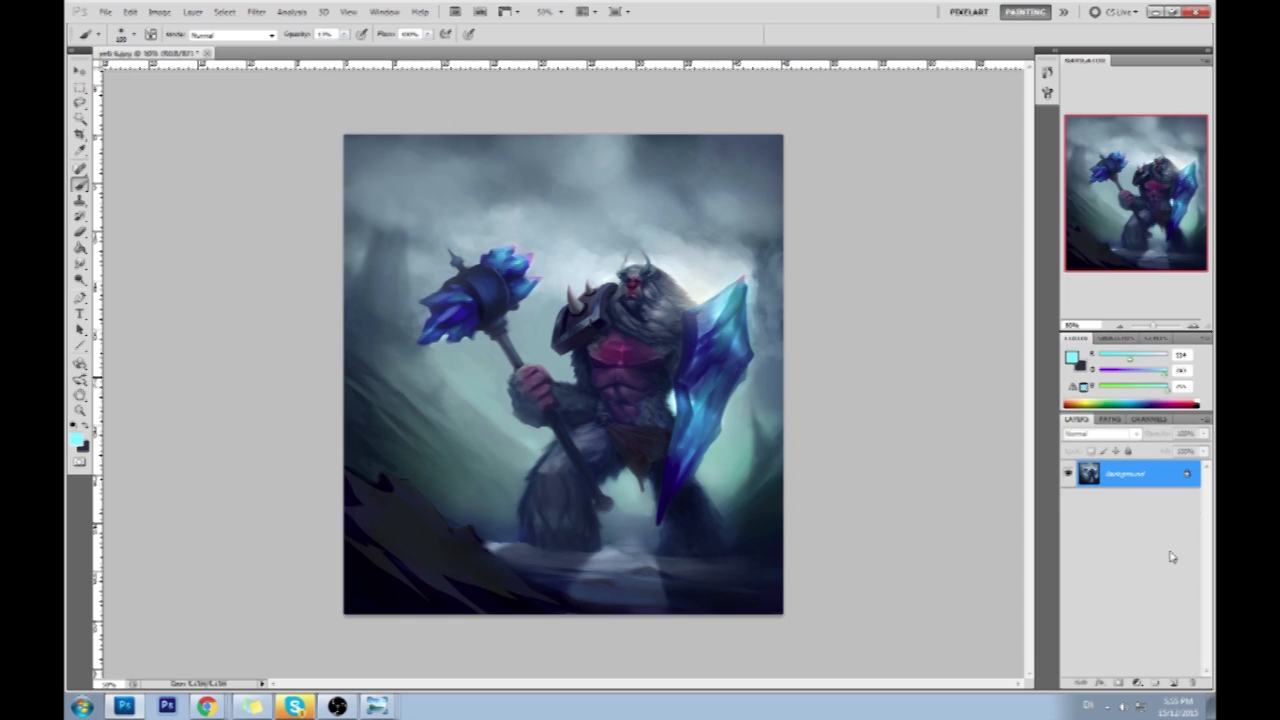
Dodge the highlights in the mane's fur between the horns and the crystal shield.
drag(80, 278, 106, 277)
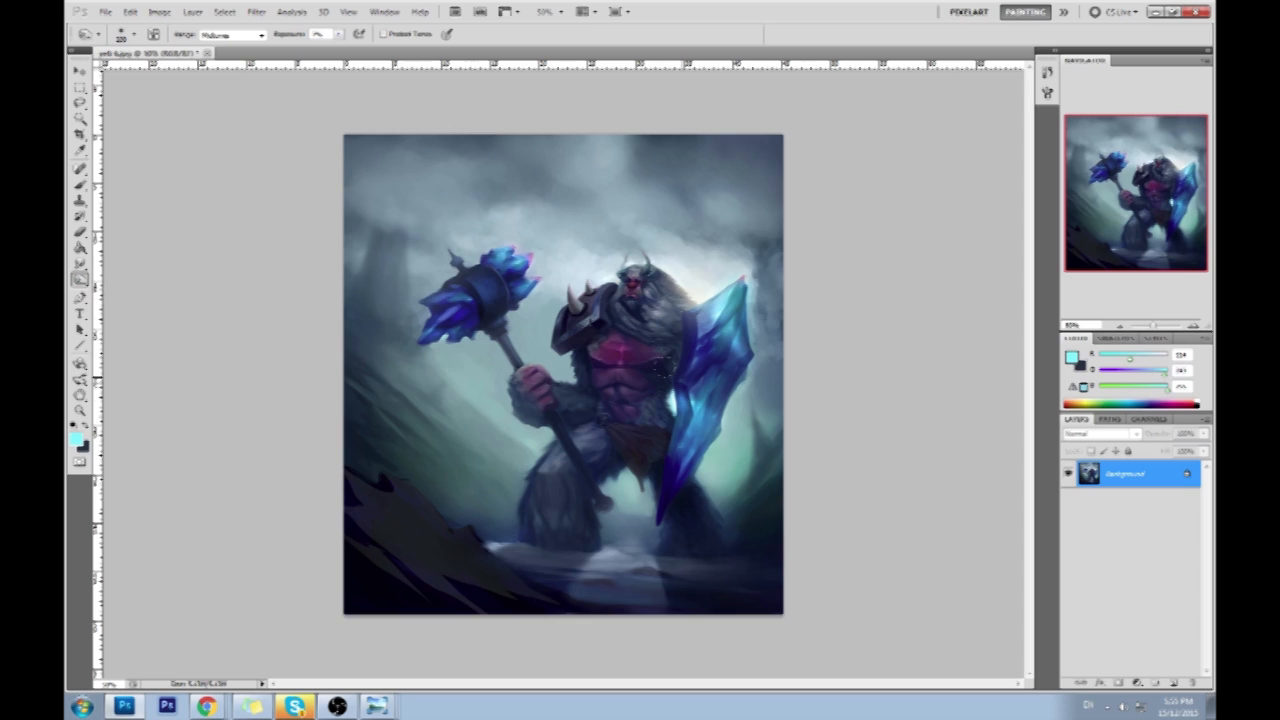
key(z)
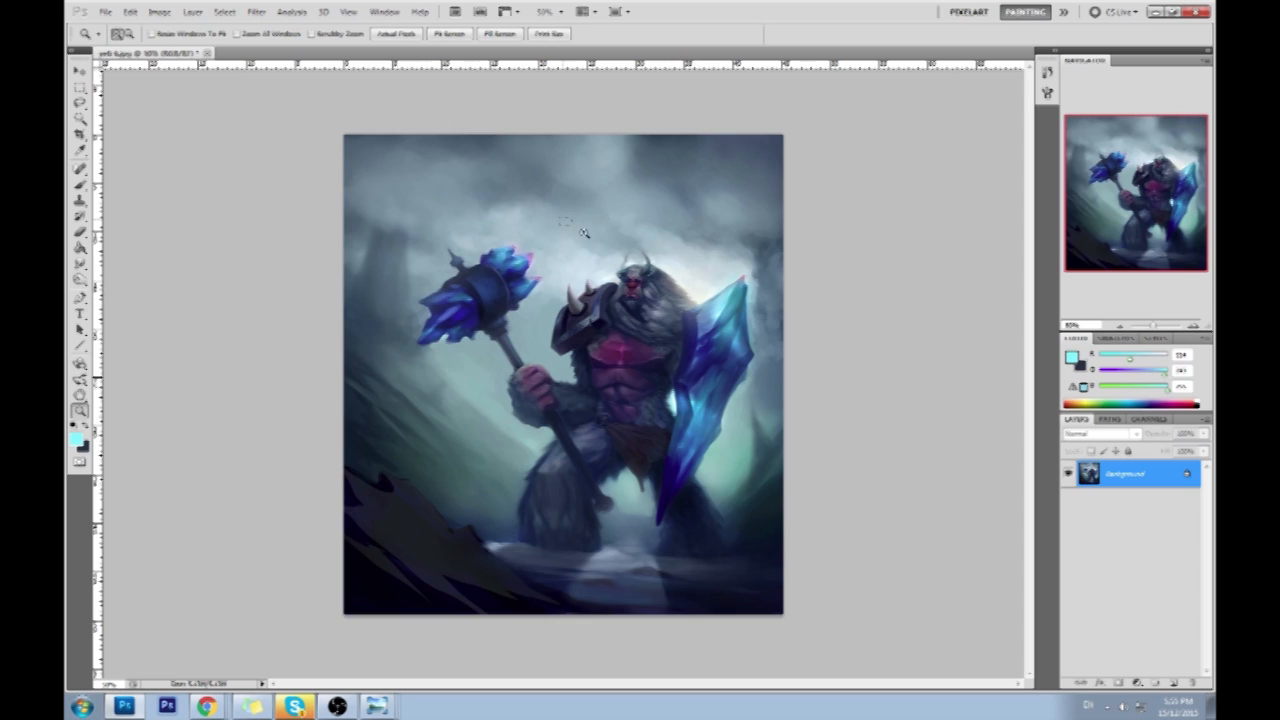
drag(684, 273, 760, 275)
key(b)
drag(80, 278, 106, 277)
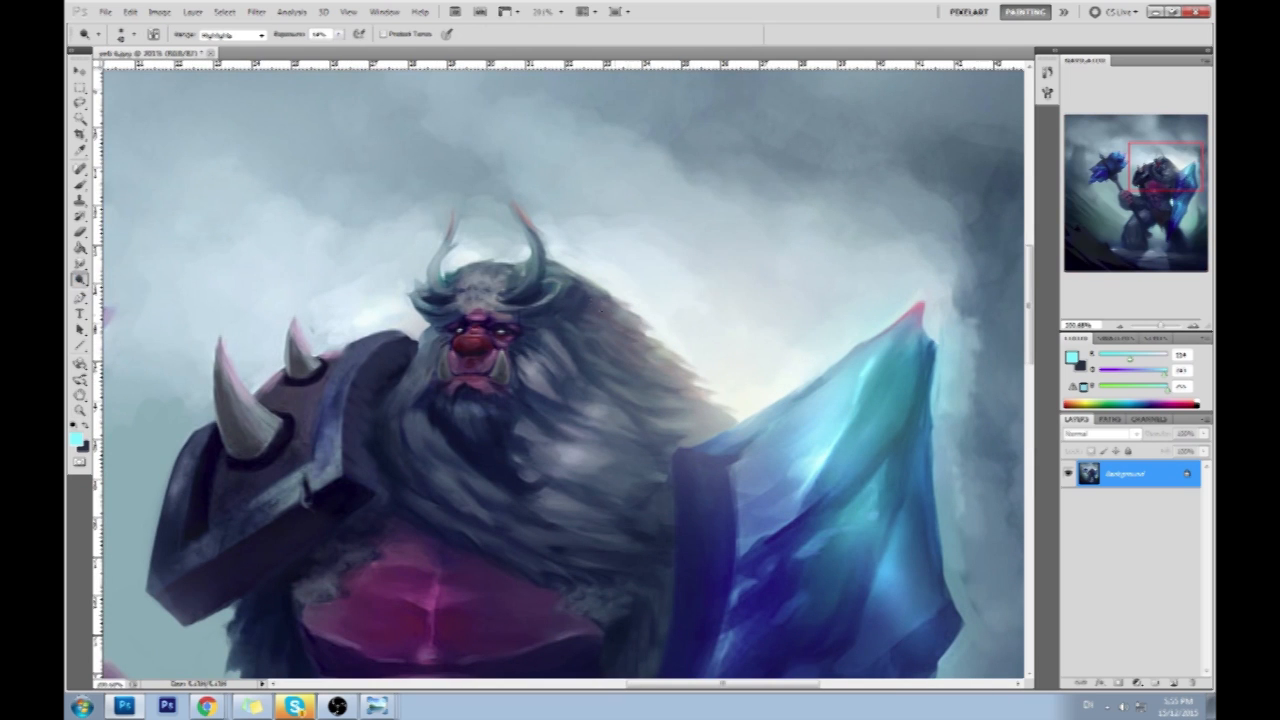
mouse_move(630, 327)
mouse_down()
mouse_move(603, 304)
mouse_move(678, 378)
mouse_move(645, 370)
mouse_move(715, 415)
mouse_move(687, 412)
mouse_up()
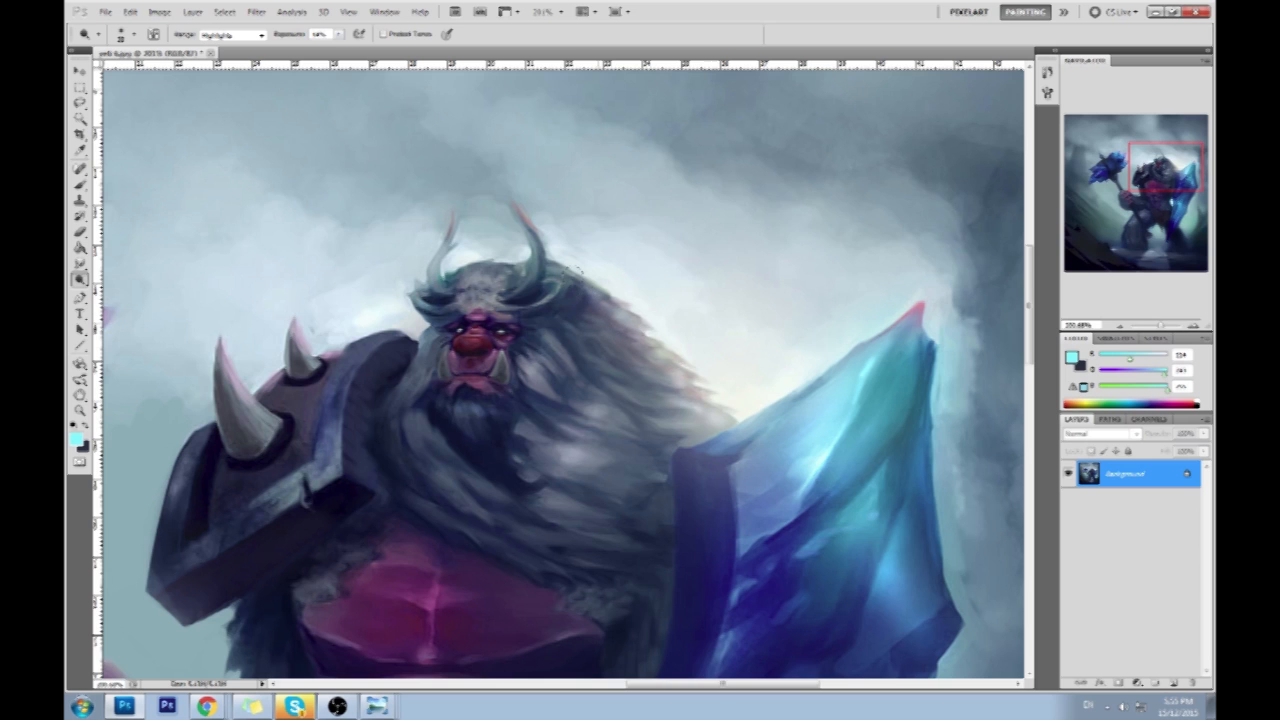
Dodge the backlit area around the mane near the shield with an enlarged brush.
key(ctrl+0)
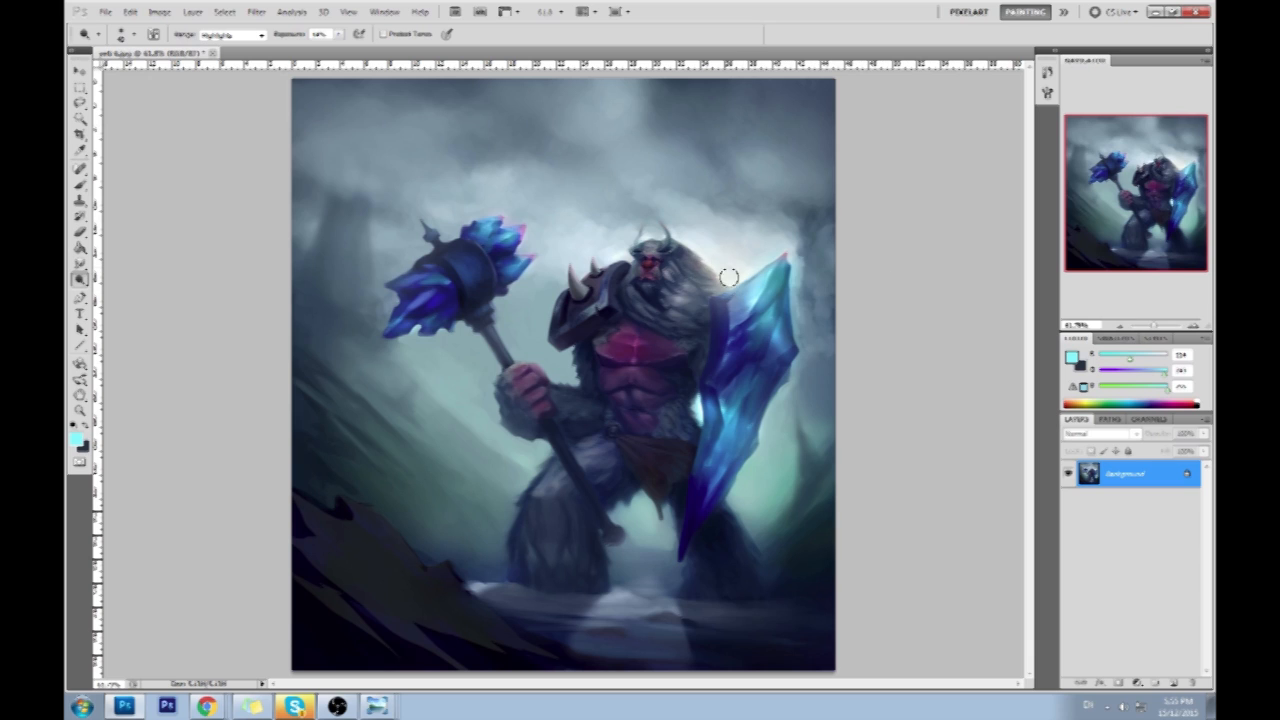
key(bracketright)
key(bracketright)
key(bracketright)
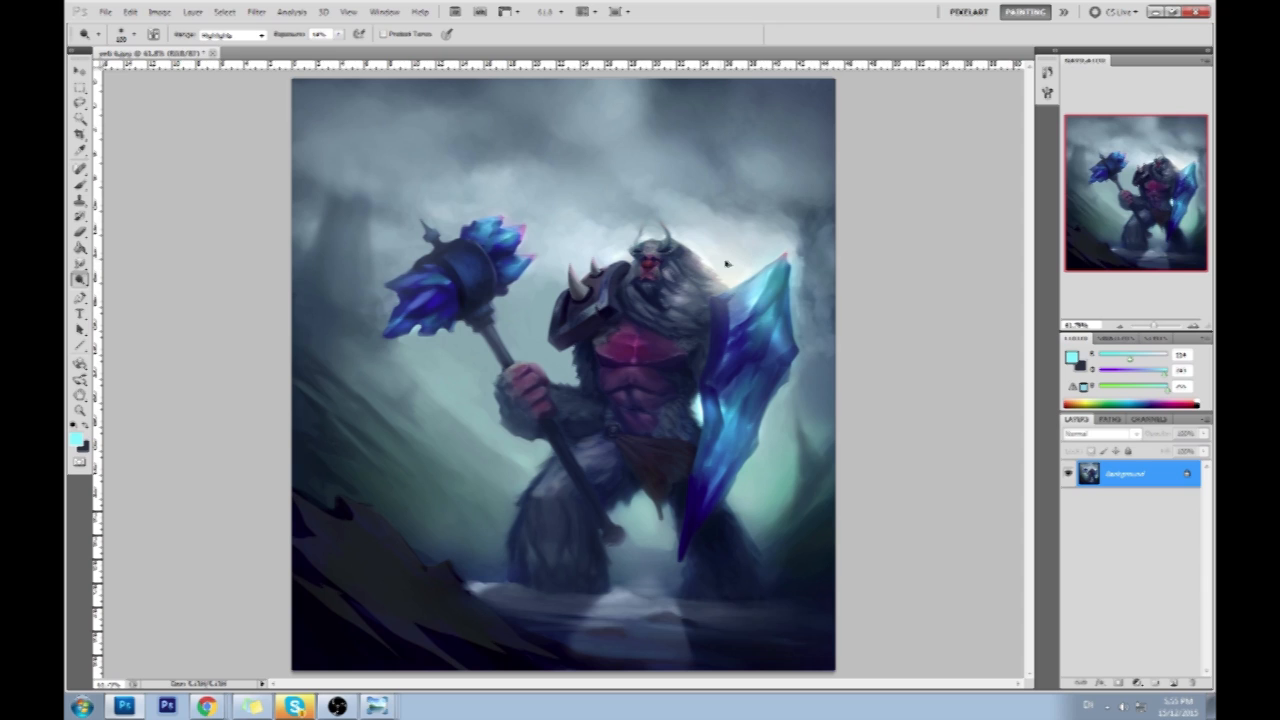
drag(696, 280, 703, 263)
Duplicate the Background onto a new layer and merge the copy back down.
key(ctrl+j)
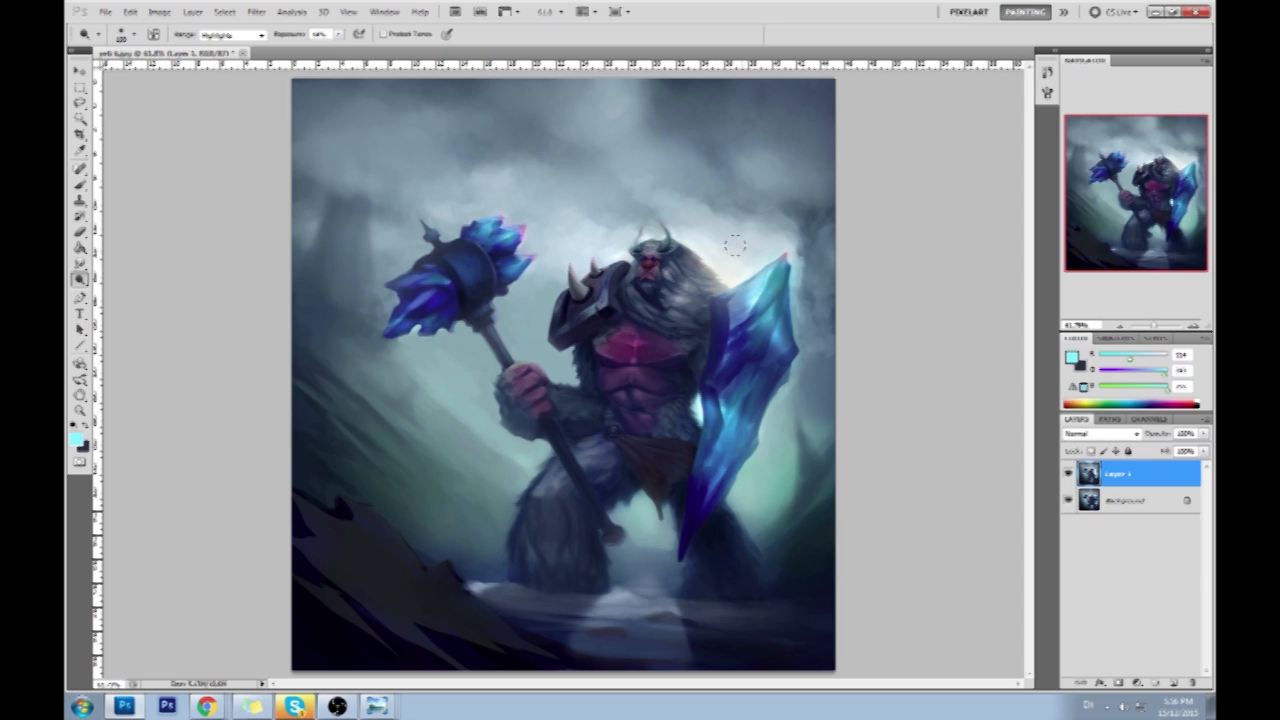
right_click(1130, 484)
click(1140, 446)
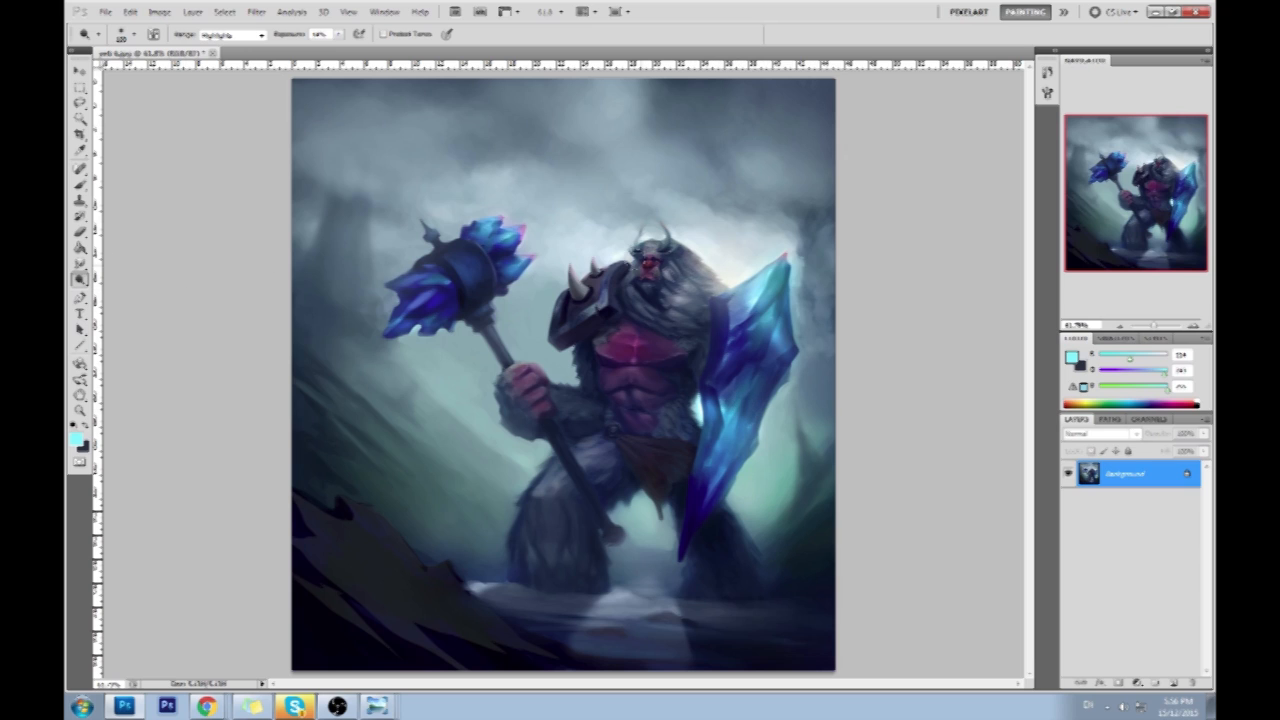
Adjust the colour saturation along the shield's outer edge using the Sponge tool with a smaller brush.
key(bracketleft)
key(bracketleft)
key(bracketleft)
key(bracketleft)
key(bracketleft)
key(bracketleft)
key(bracketleft)
click(80, 278)
click(129, 304)
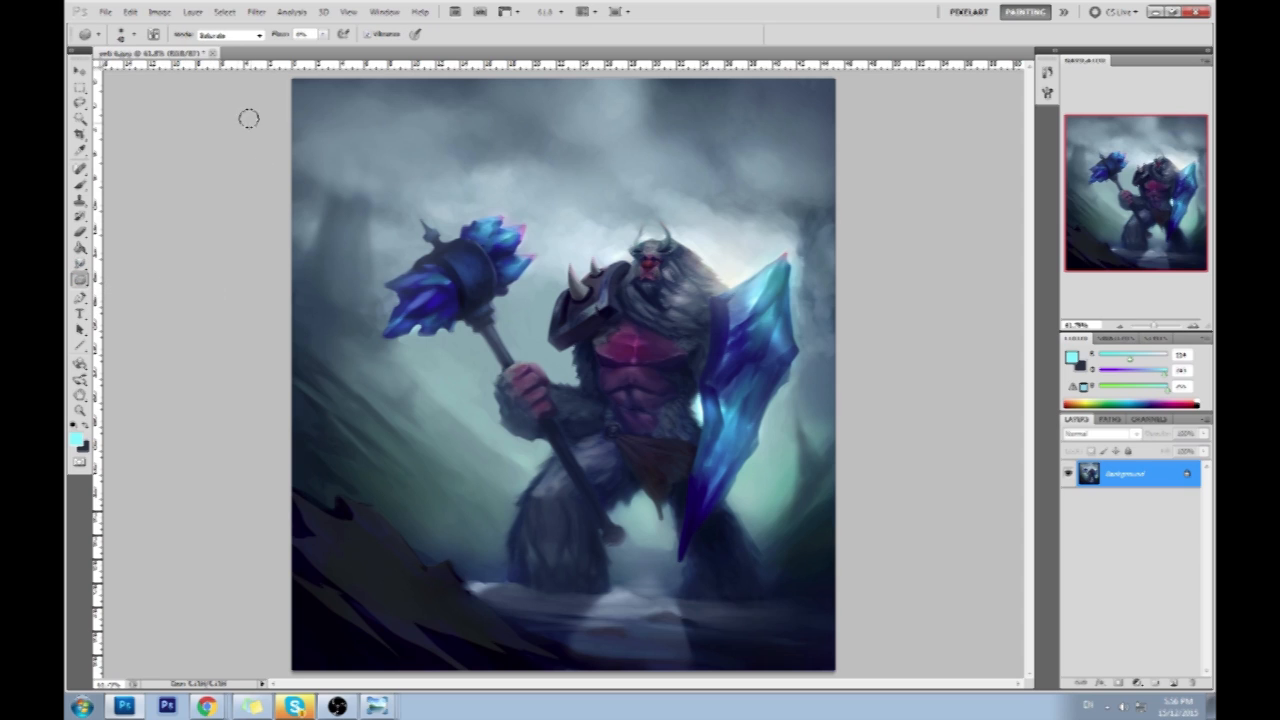
click(244, 36)
click(231, 59)
mouse_move(787, 360)
mouse_down()
mouse_move(740, 296)
mouse_move(811, 393)
mouse_move(792, 390)
mouse_move(780, 345)
mouse_move(787, 357)
mouse_move(740, 304)
mouse_move(785, 364)
mouse_move(737, 296)
mouse_move(824, 391)
mouse_move(804, 367)
mouse_up()
Add a new layer in Color blend mode and sample a light blue from the shield for the brush.
key(b)
alt+click(762, 338)
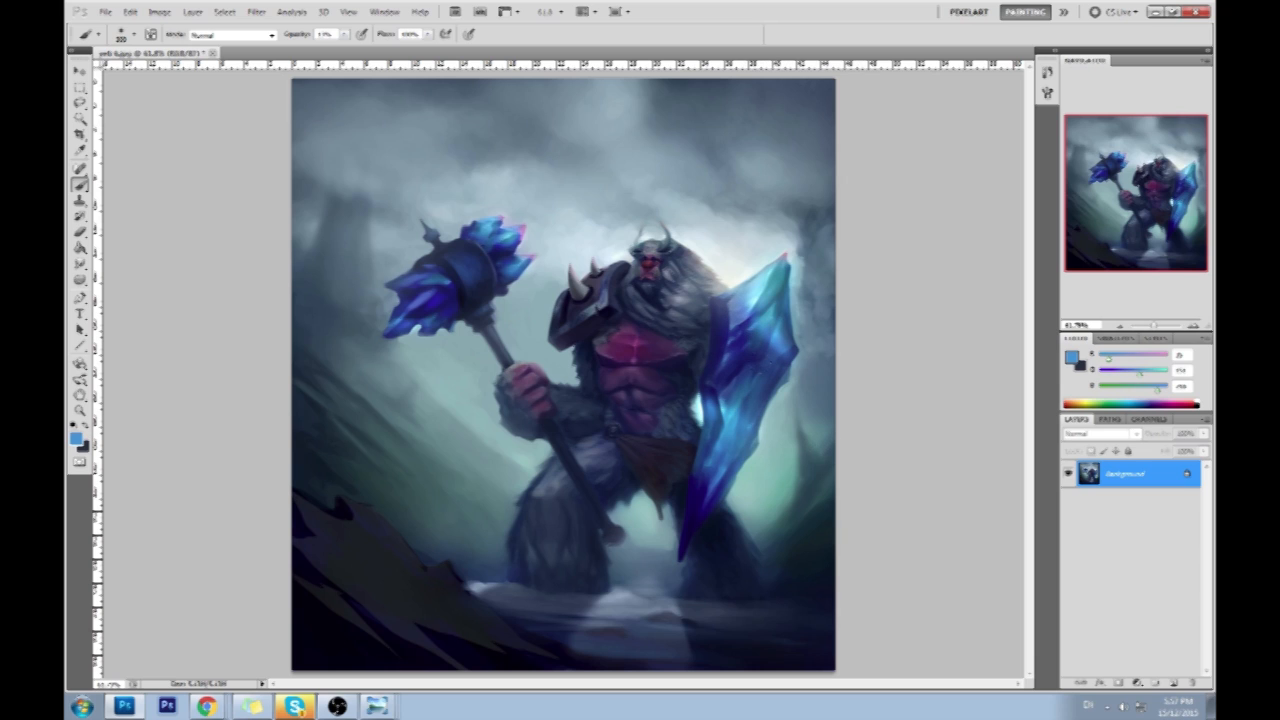
alt+click(700, 377)
alt+click(707, 378)
alt+click(740, 320)
click(1173, 682)
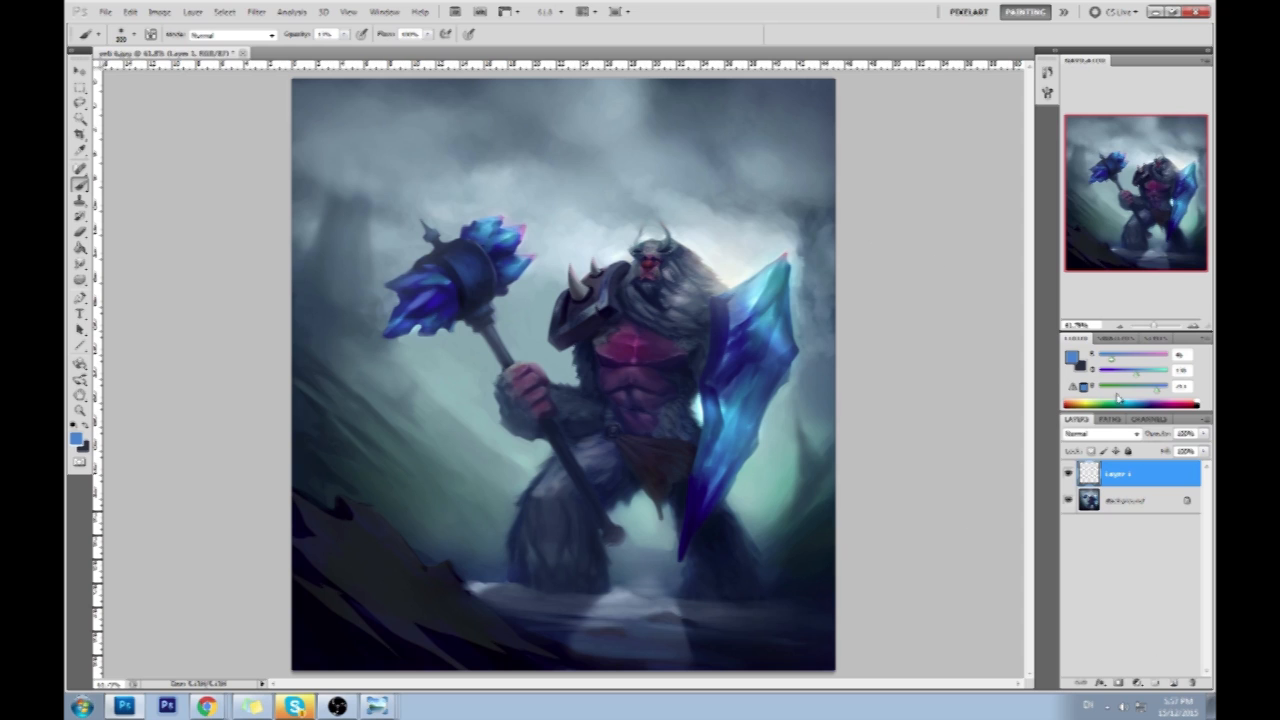
click(1100, 433)
click(1095, 410)
alt+click(746, 287)
Adjust the brush opacity and tint the sky, mist and ground around the yeti light blue.
click(344, 35)
drag(343, 50, 339, 53)
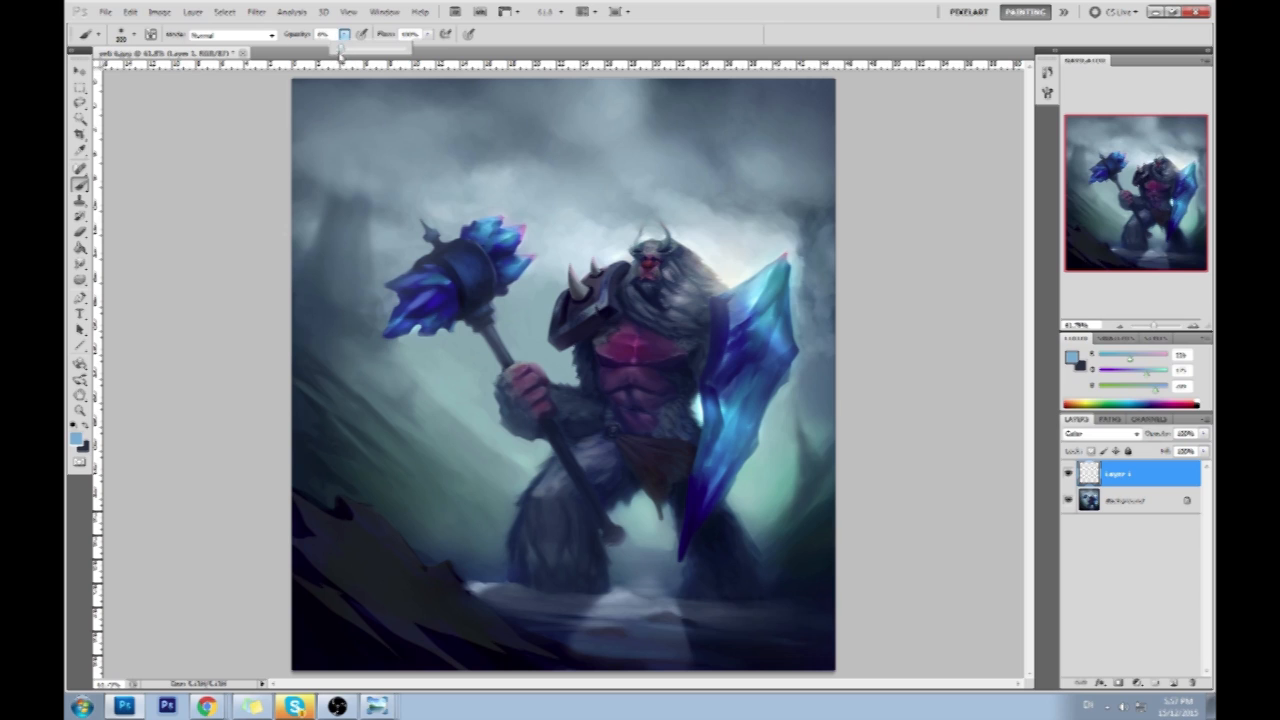
click(342, 373)
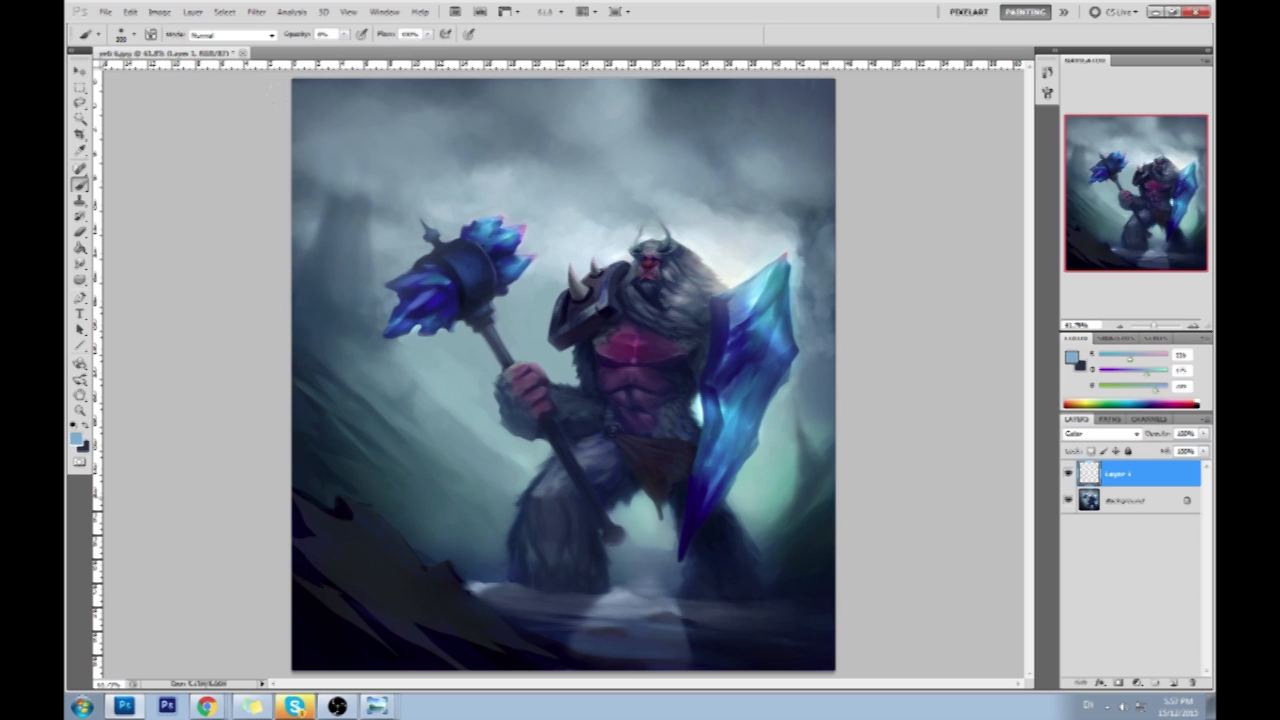
click(344, 35)
drag(340, 50, 355, 51)
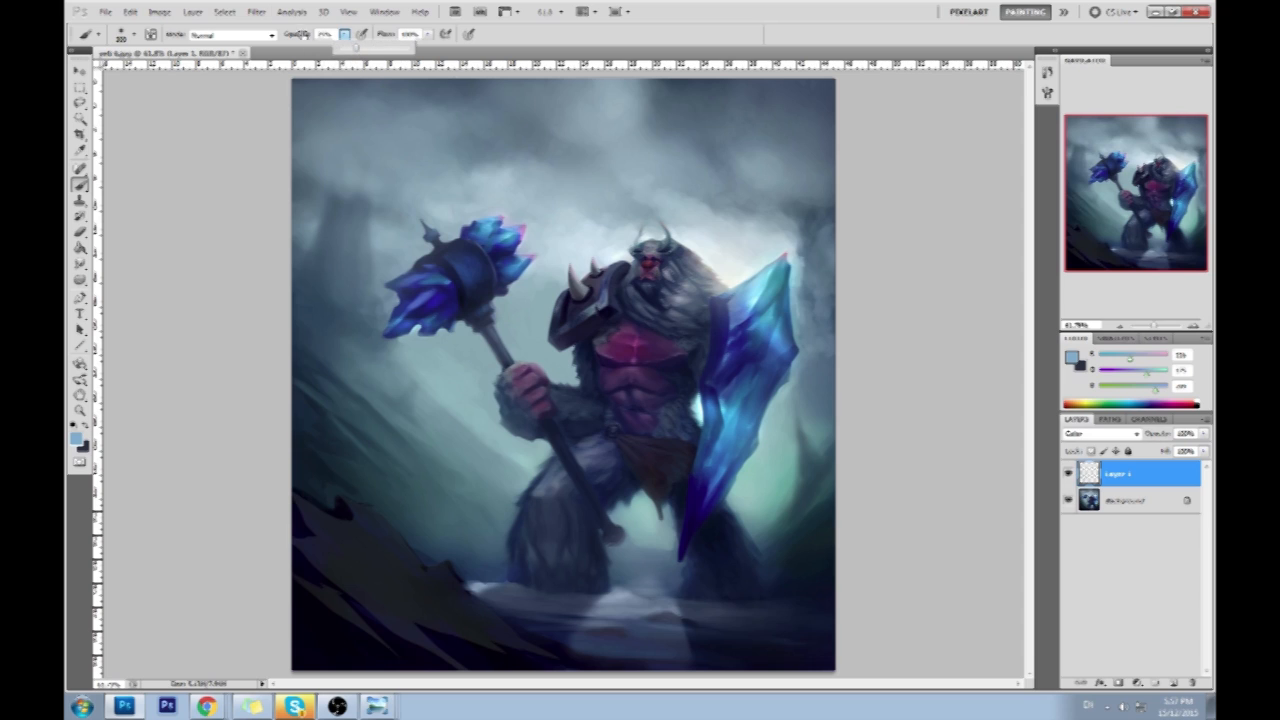
click(364, 102)
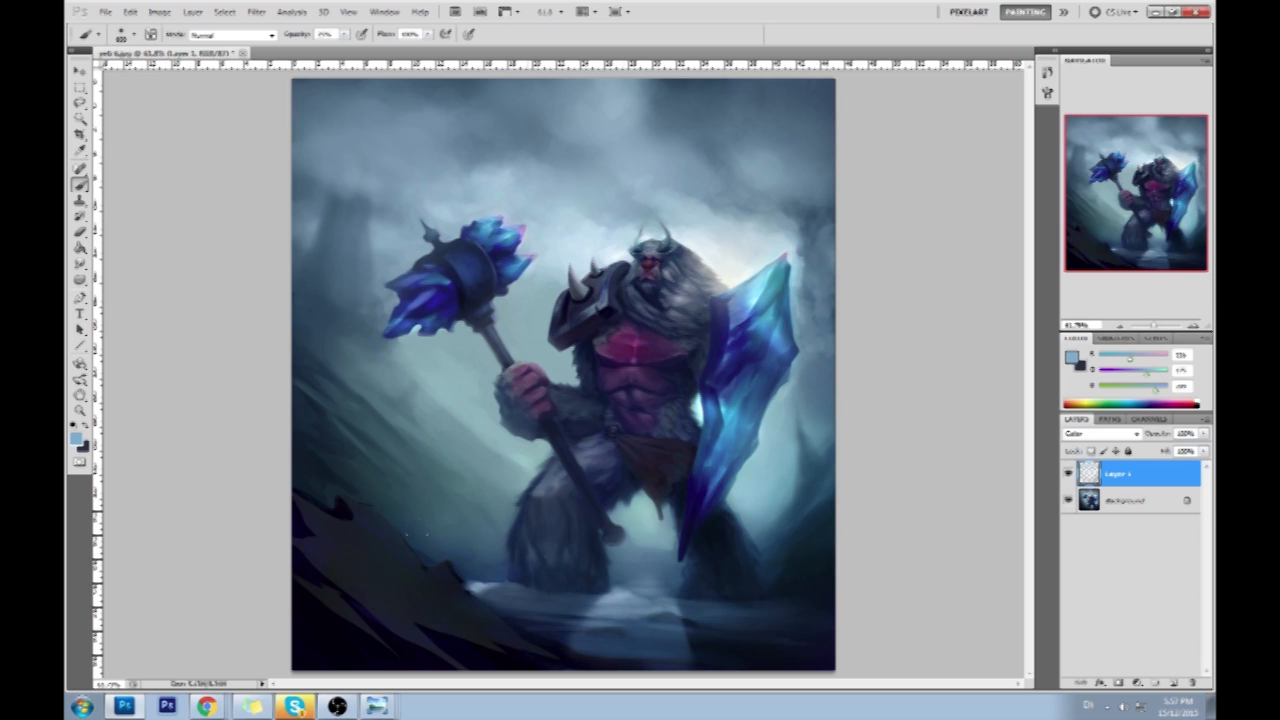
key(ctrl+minus)
key(ctrl+minus)
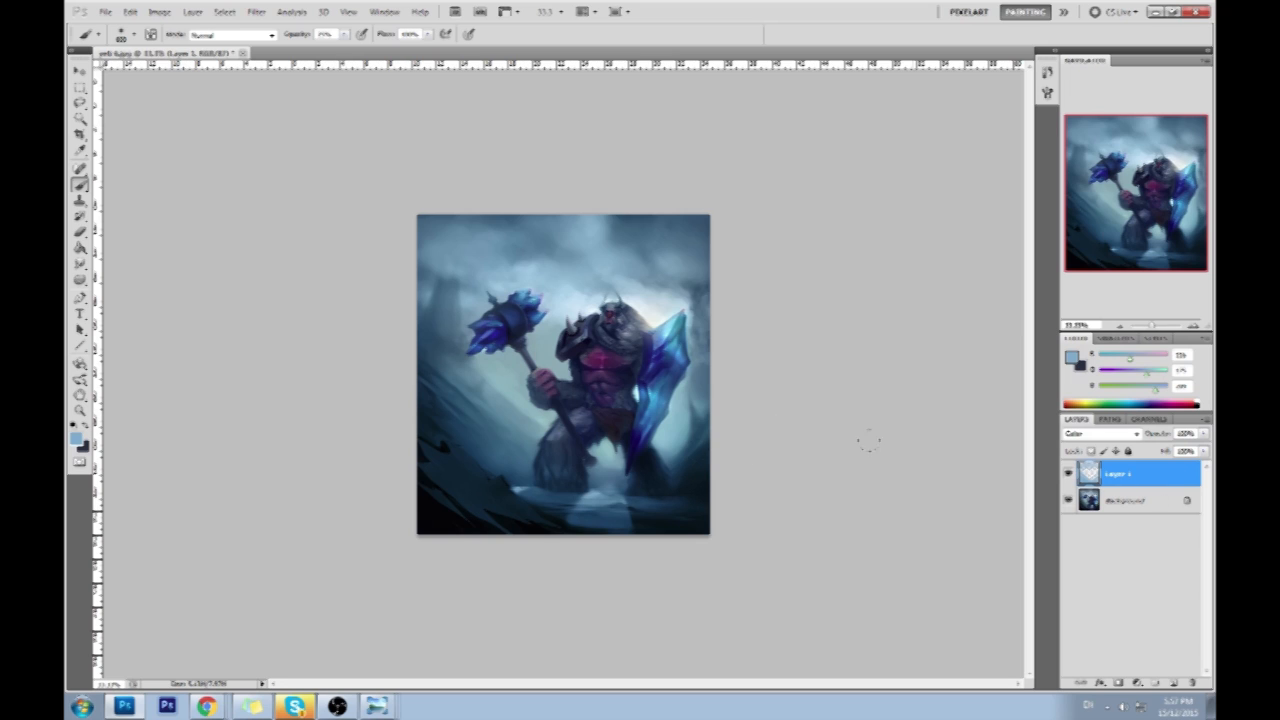
Add another layer above the blue tint and set its blend mode to Soft Light.
click(1174, 682)
click(1090, 434)
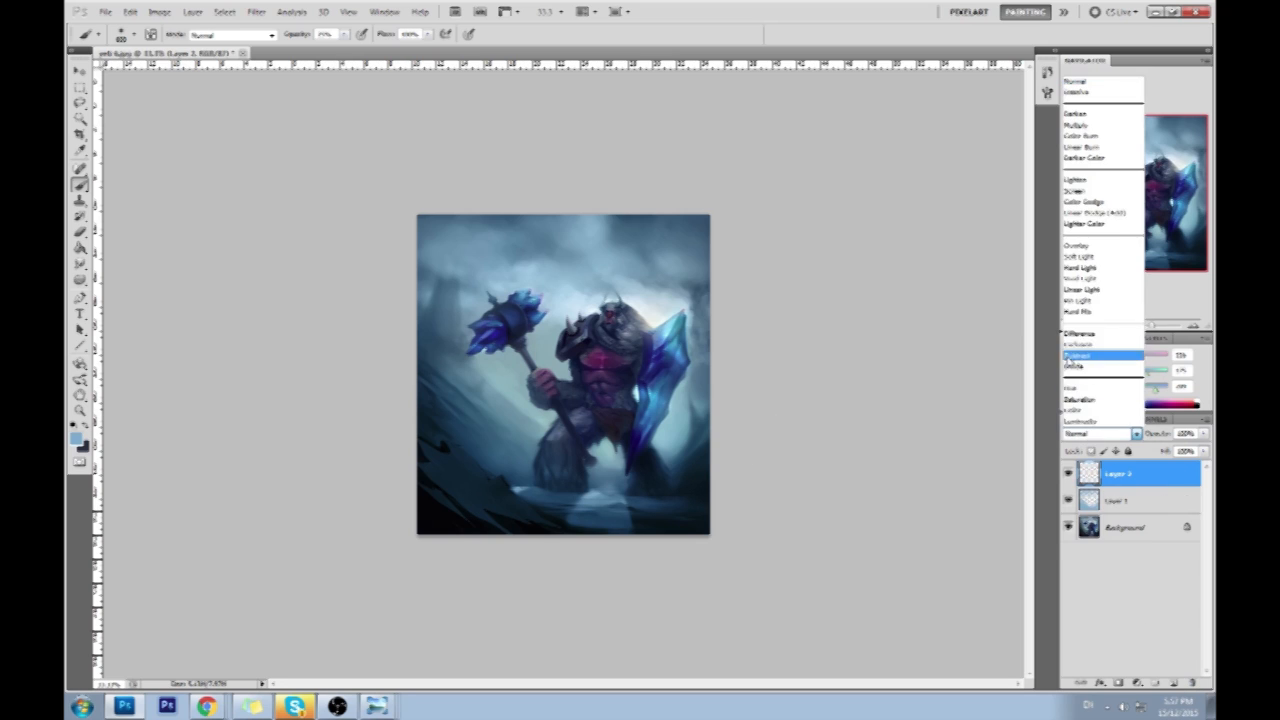
click(1073, 410)
click(1090, 434)
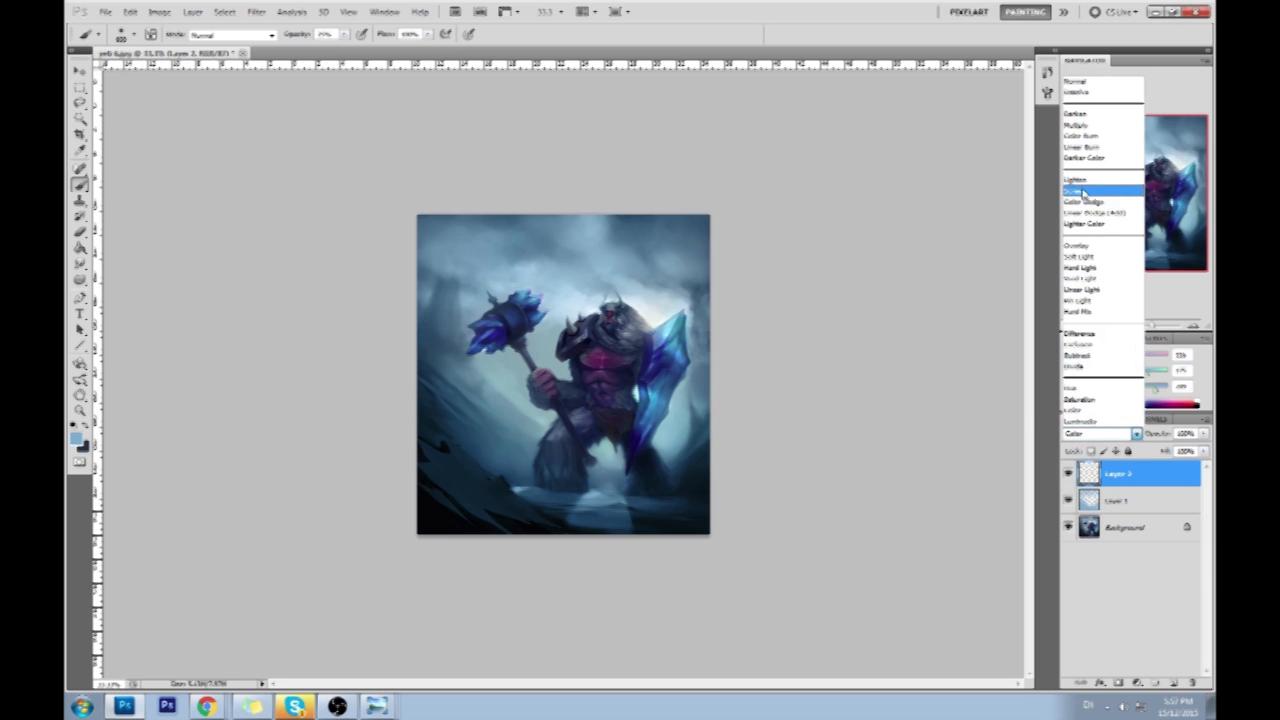
click(1080, 256)
Choose a pale cream (R 246, G 243, B 225) and brush soft light onto the water, hammer handle and shield's inner edge.
click(1071, 357)
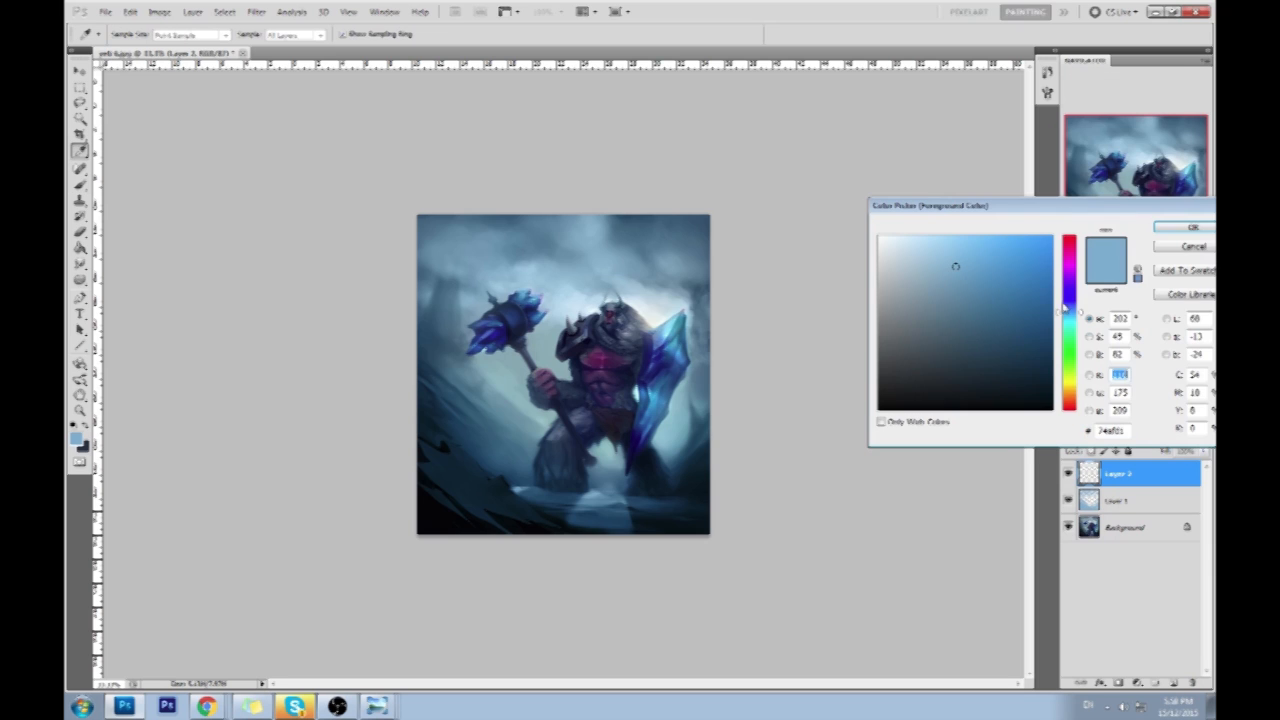
drag(1072, 372, 1072, 388)
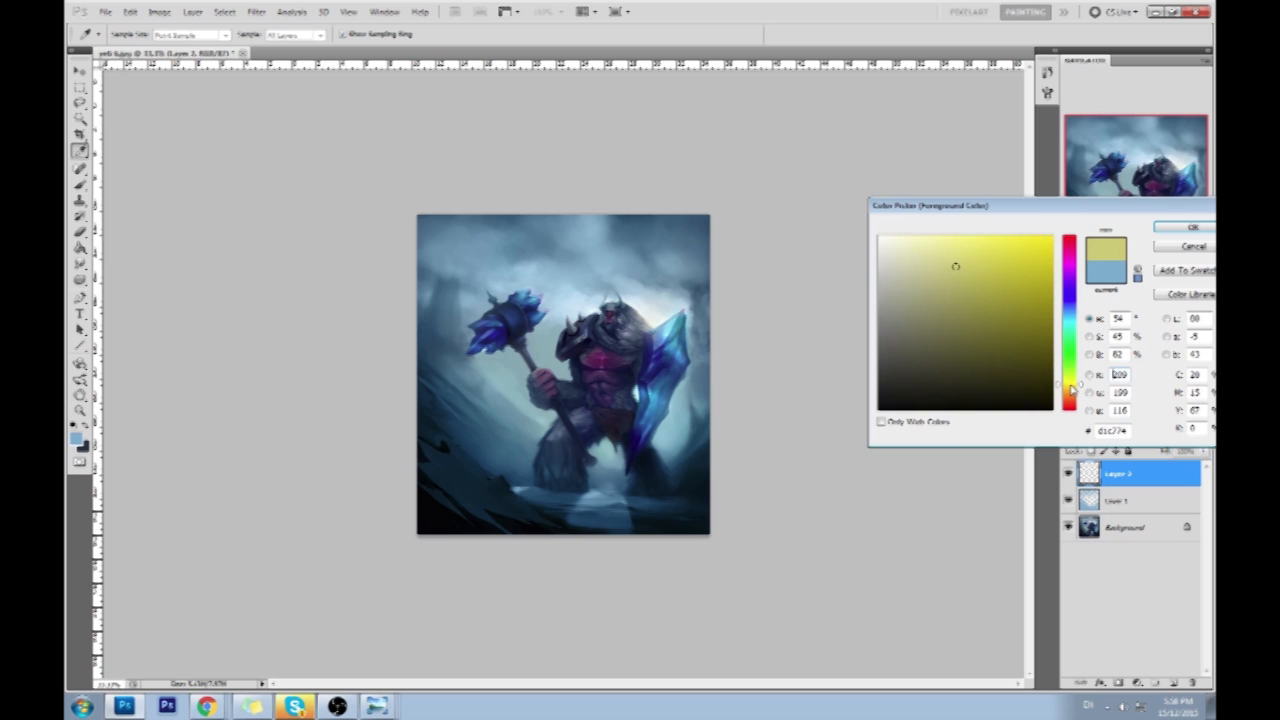
click(891, 244)
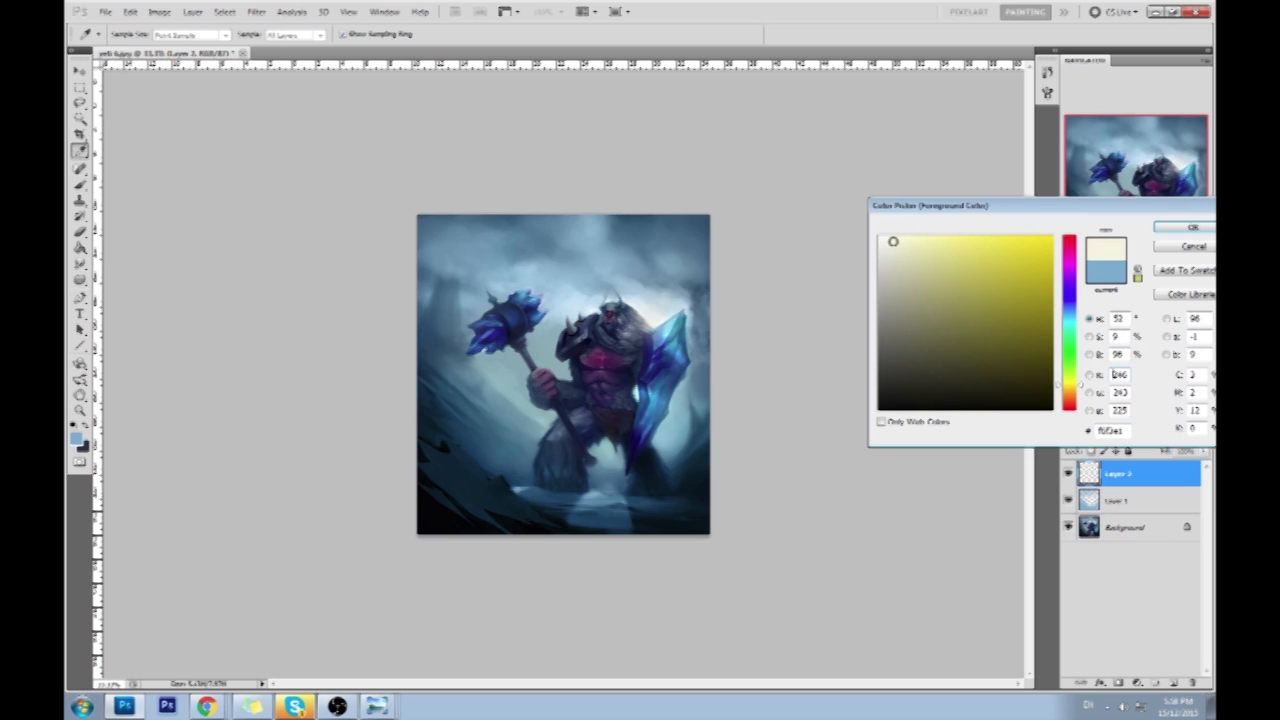
click(1186, 228)
mouse_move(609, 480)
mouse_down()
mouse_move(603, 512)
mouse_move(617, 476)
mouse_up()
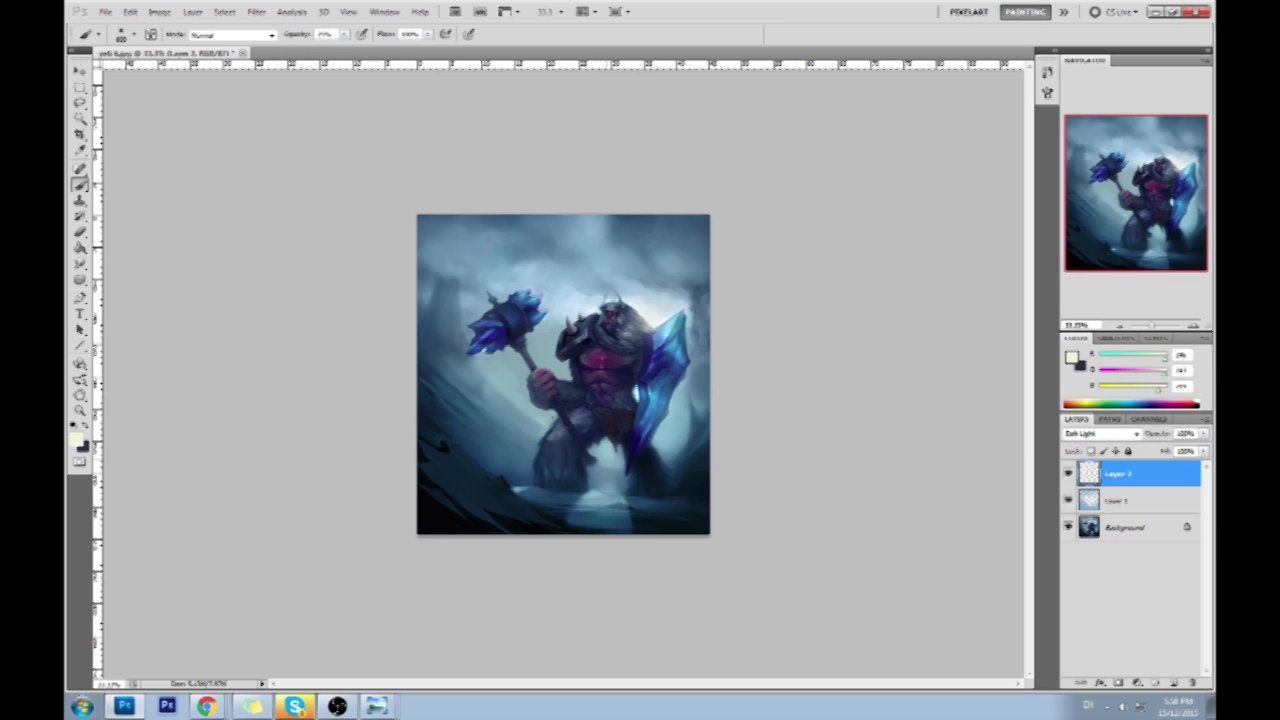
drag(538, 348, 549, 358)
drag(633, 391, 635, 397)
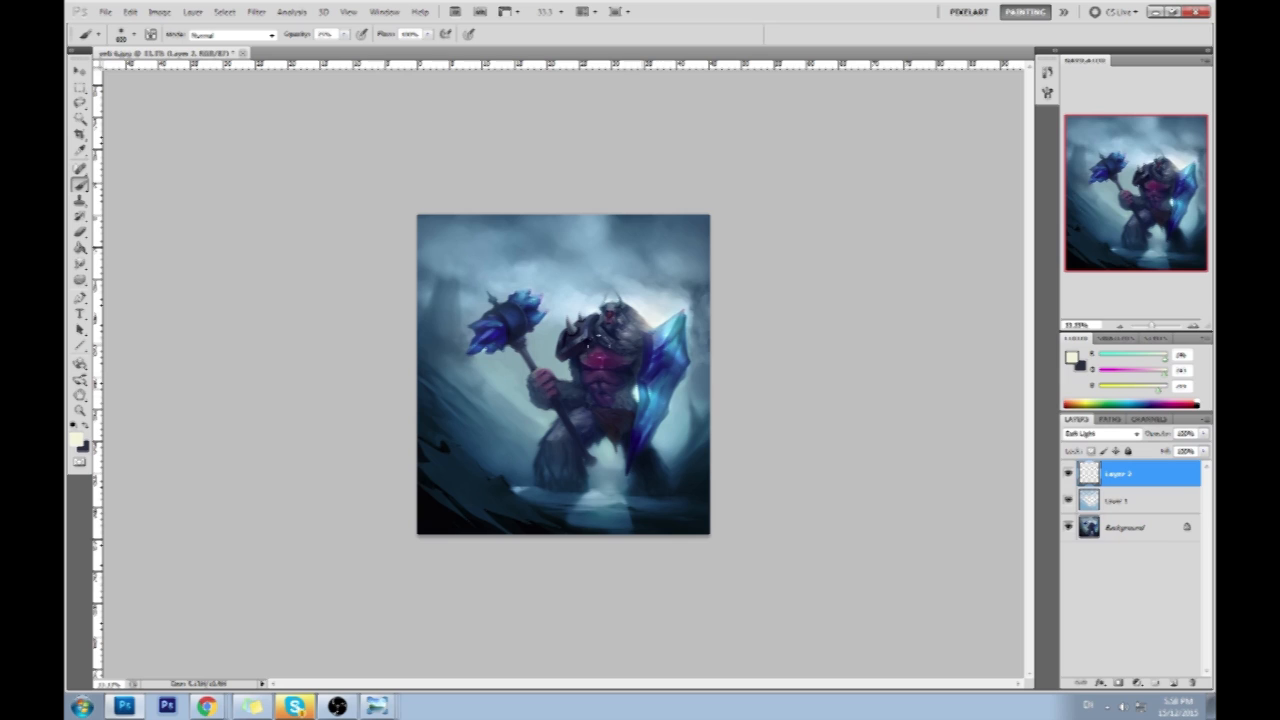
Brush a sampled light blue across the torso and shield, and merge all layers into the Background.
alt+click(656, 321)
alt+click(617, 344)
drag(617, 344, 674, 349)
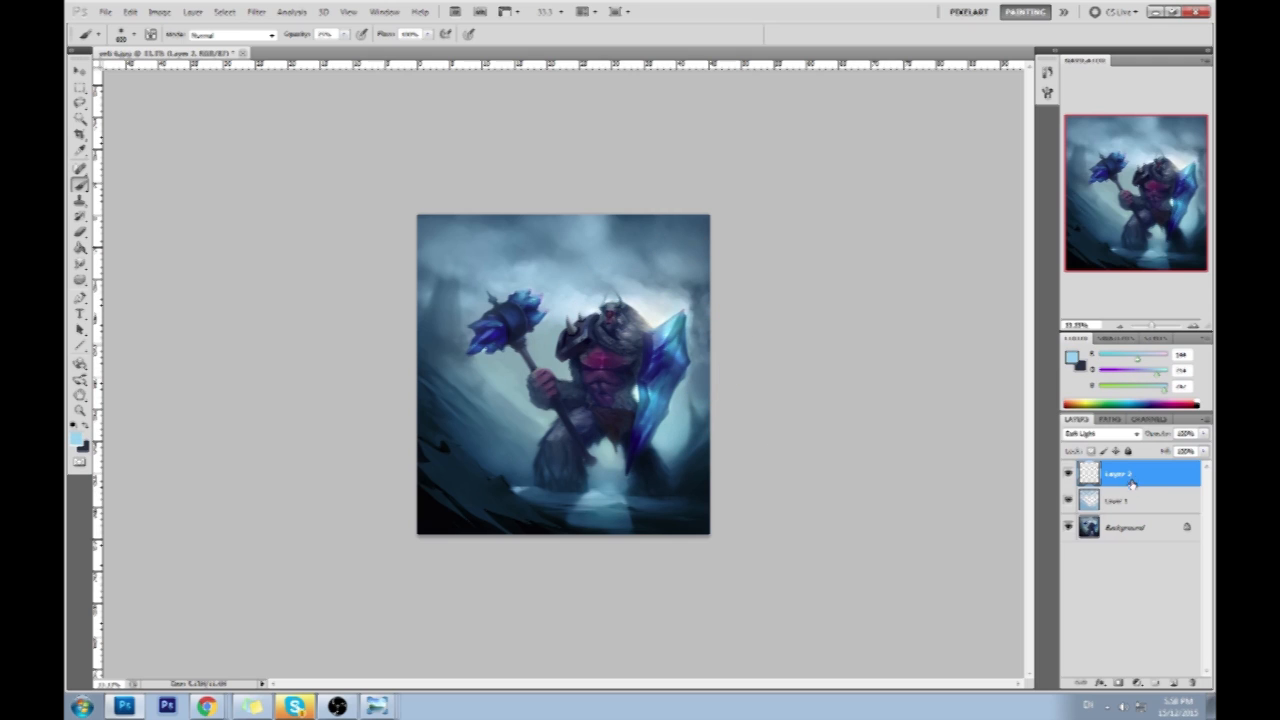
right_click(1128, 496)
click(1122, 494)
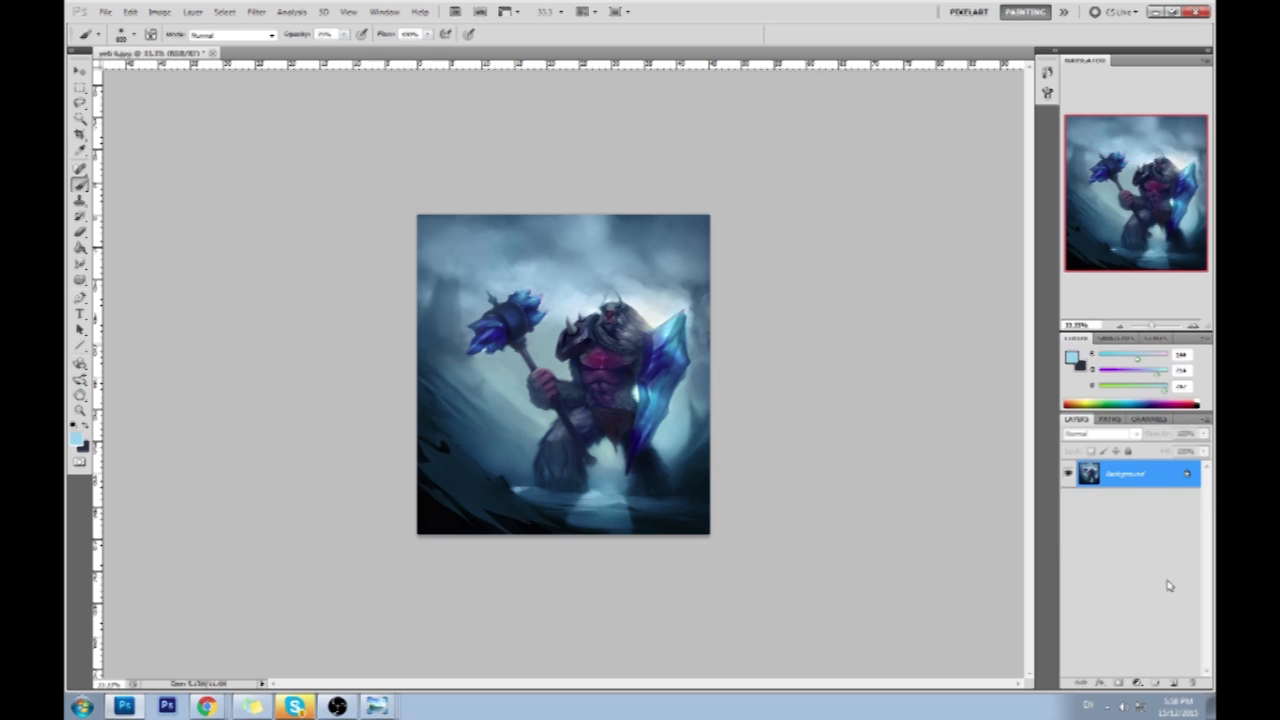
Try a sampled near-white stroke over the water between the yeti's legs.
alt+click(655, 312)
drag(612, 481, 606, 512)
key(ctrl+z)
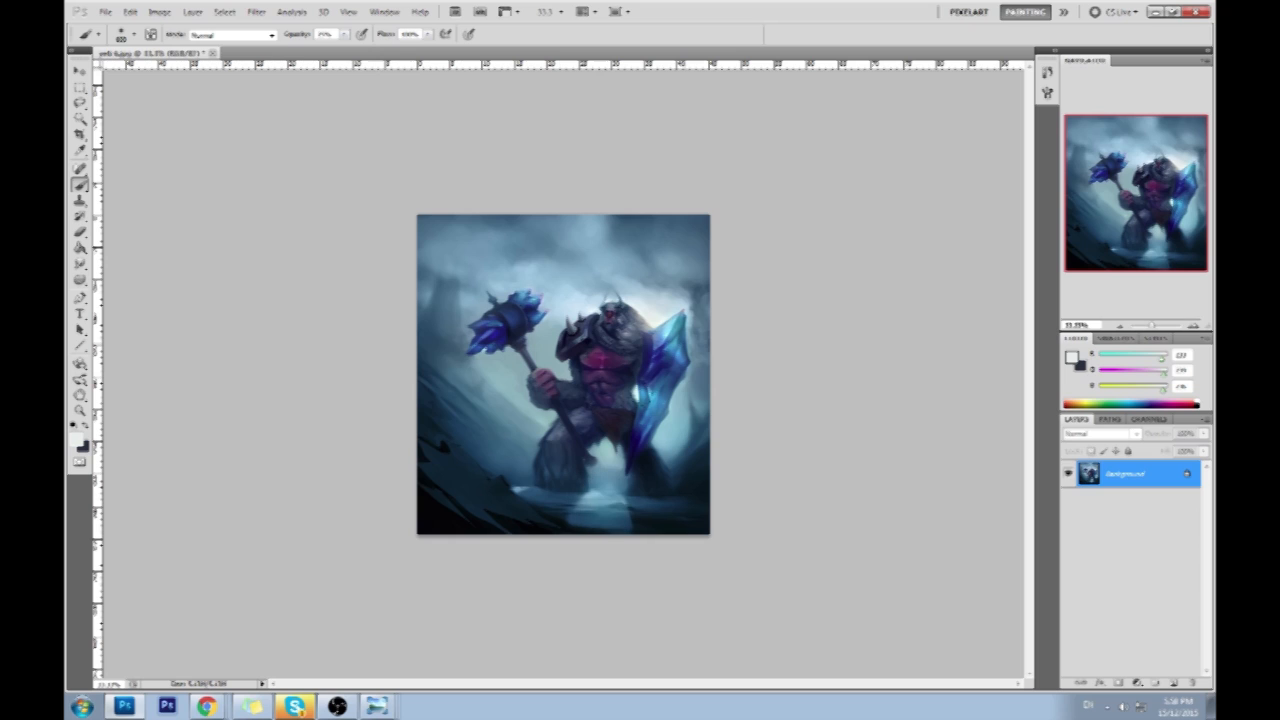
Copy the whole finished painting, revert the document to its original opening state, and paste the copy in place as a new layer.
alt+click(665, 479)
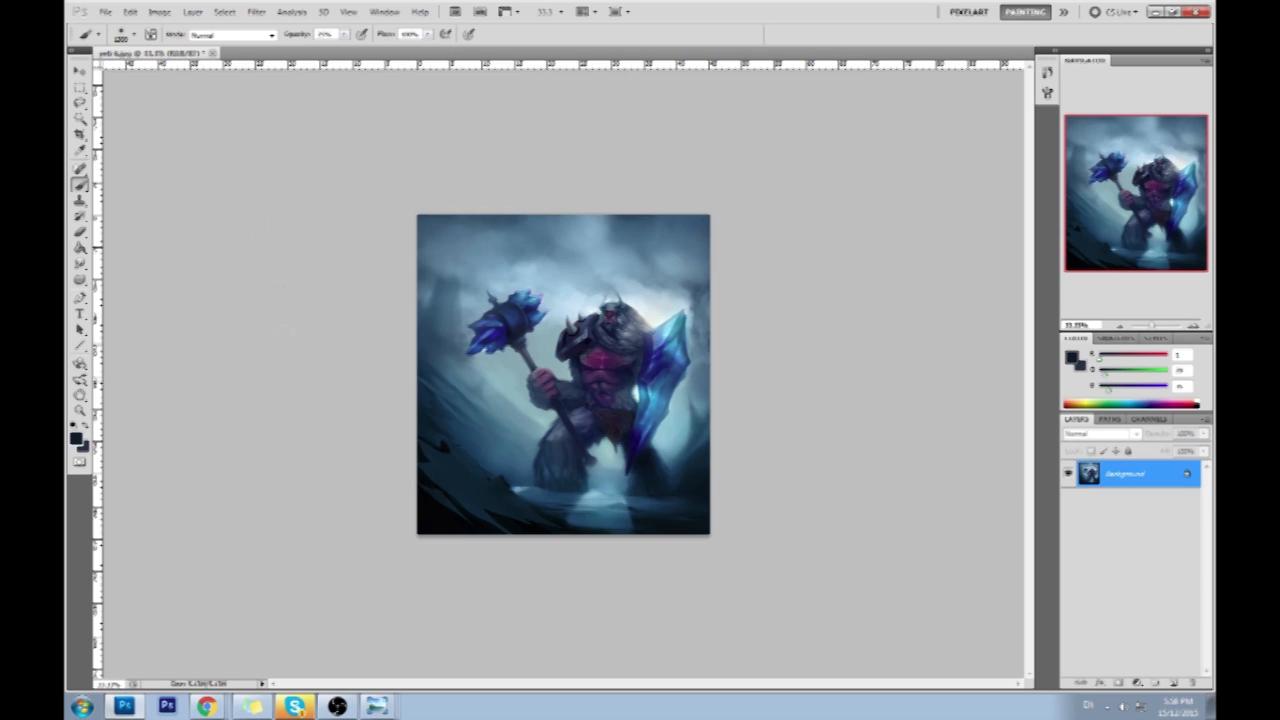
key(ctrl+a)
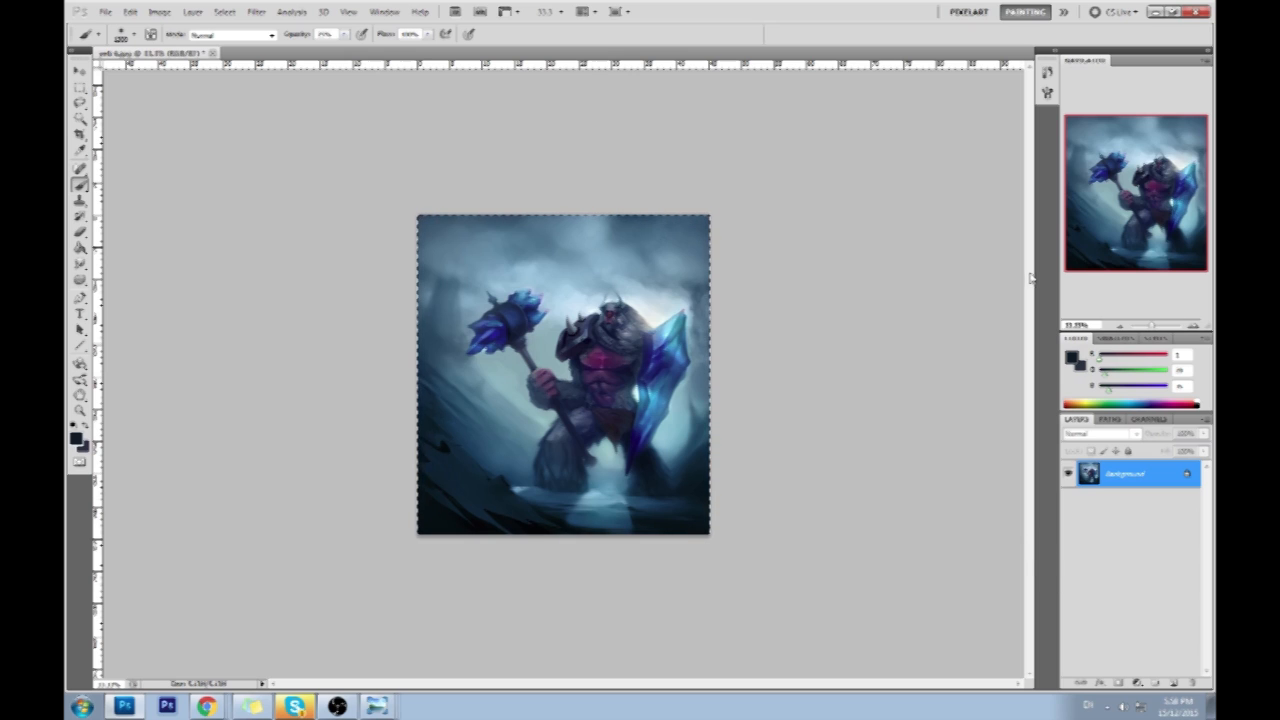
click(1046, 74)
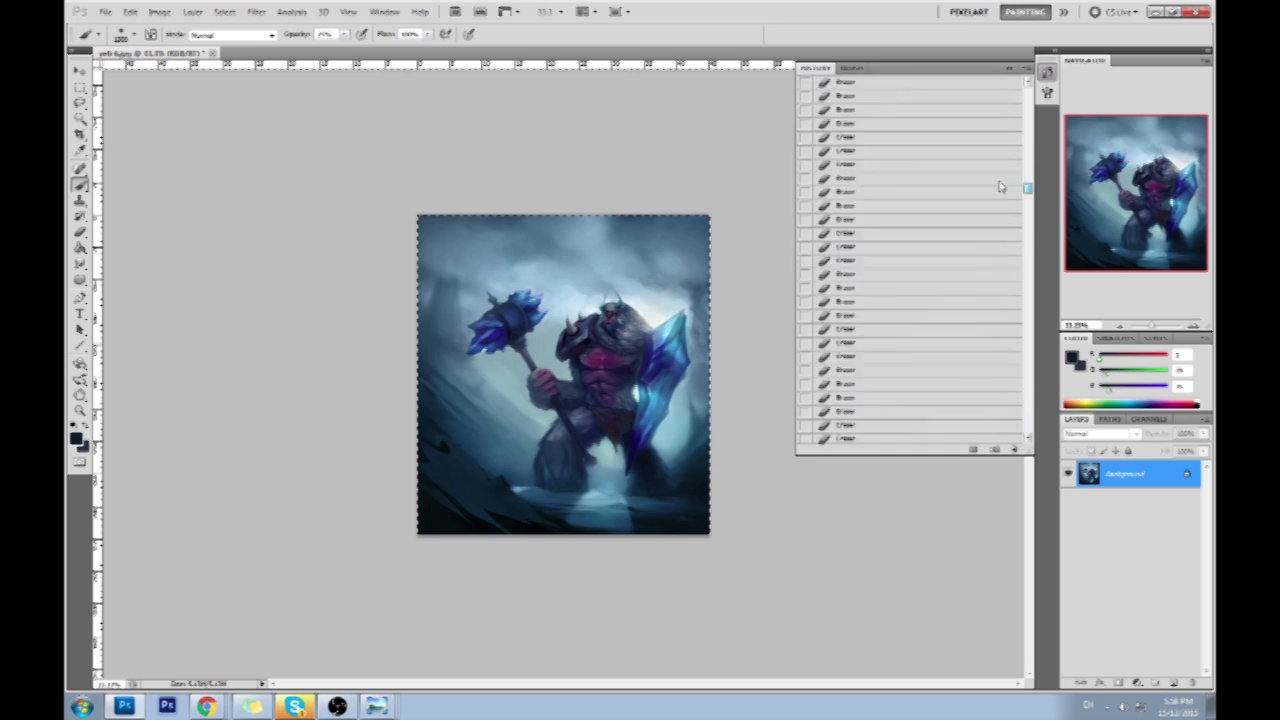
click(945, 90)
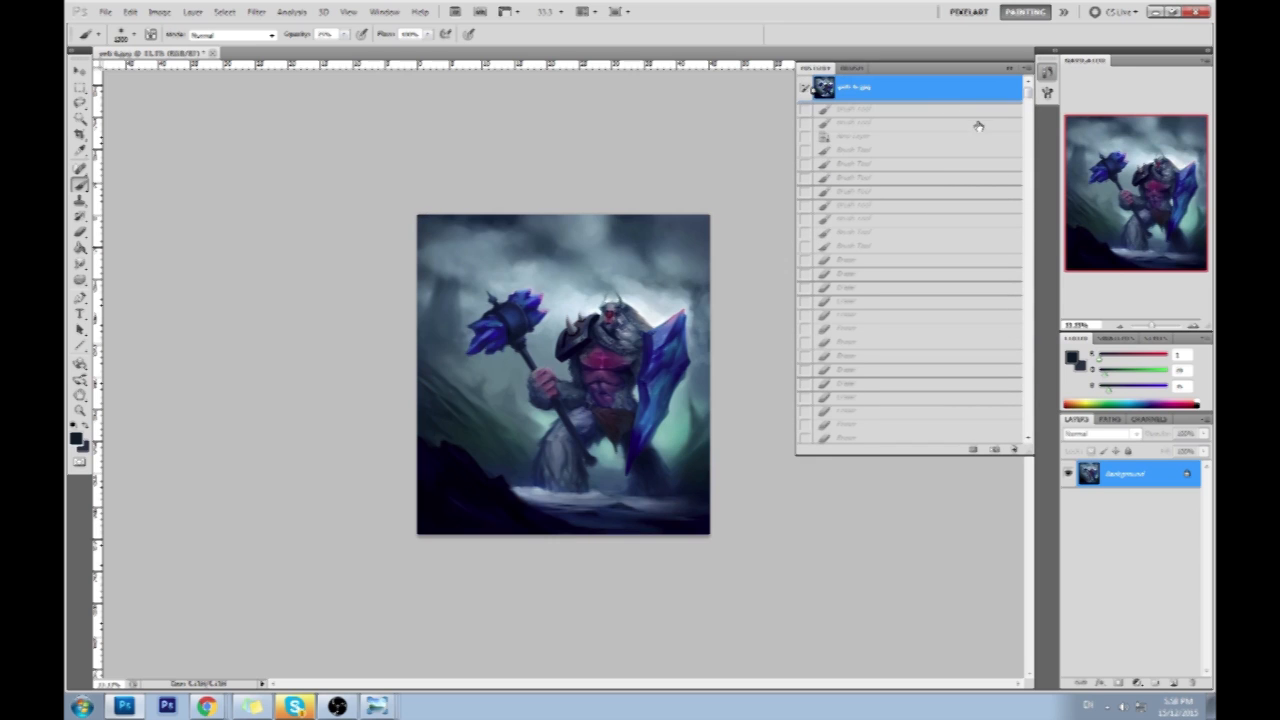
key(ctrl+shift+v)
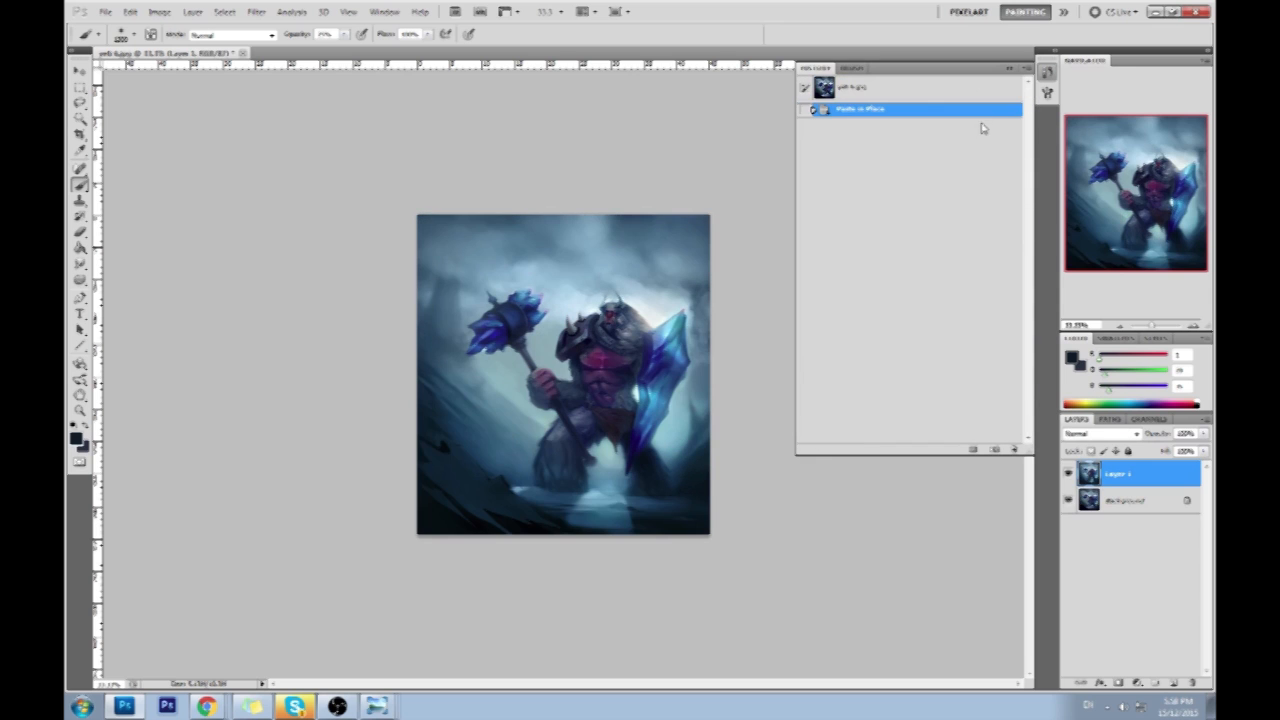
Compare the repainted yeti with the original by hiding and reshowing the pasted layer.
key(ctrl+plus)
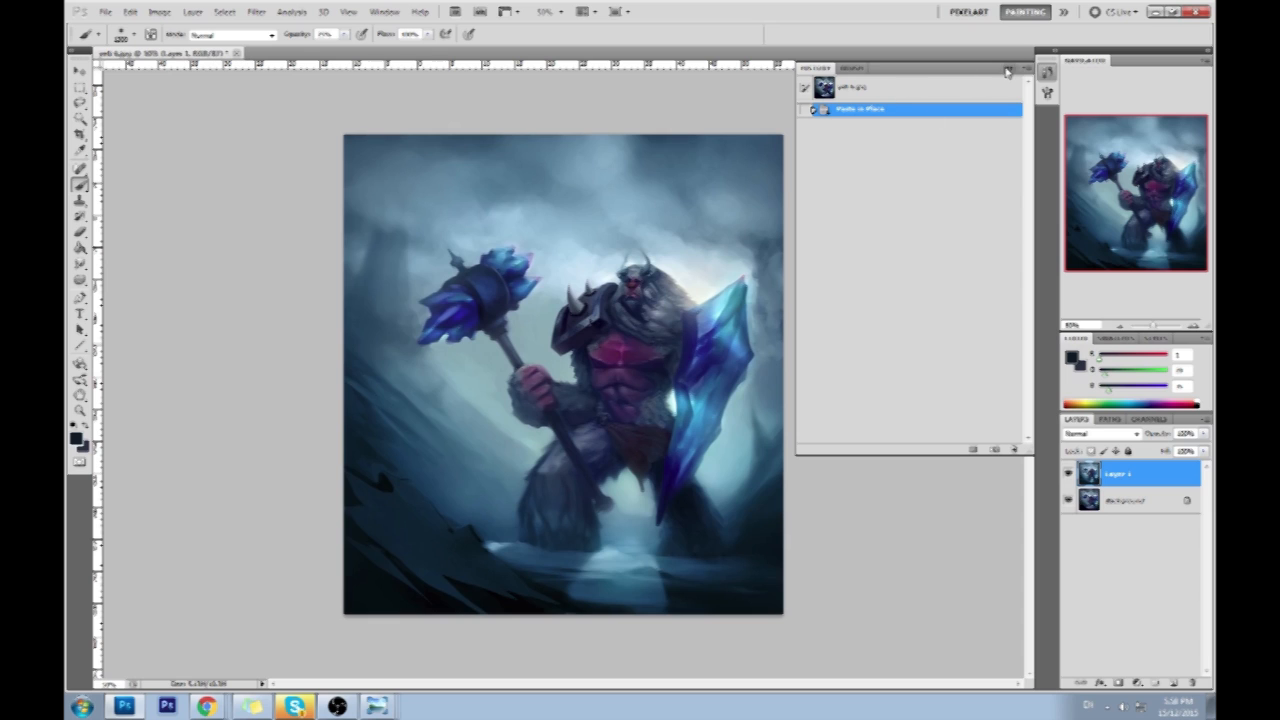
click(1046, 72)
click(1068, 473)
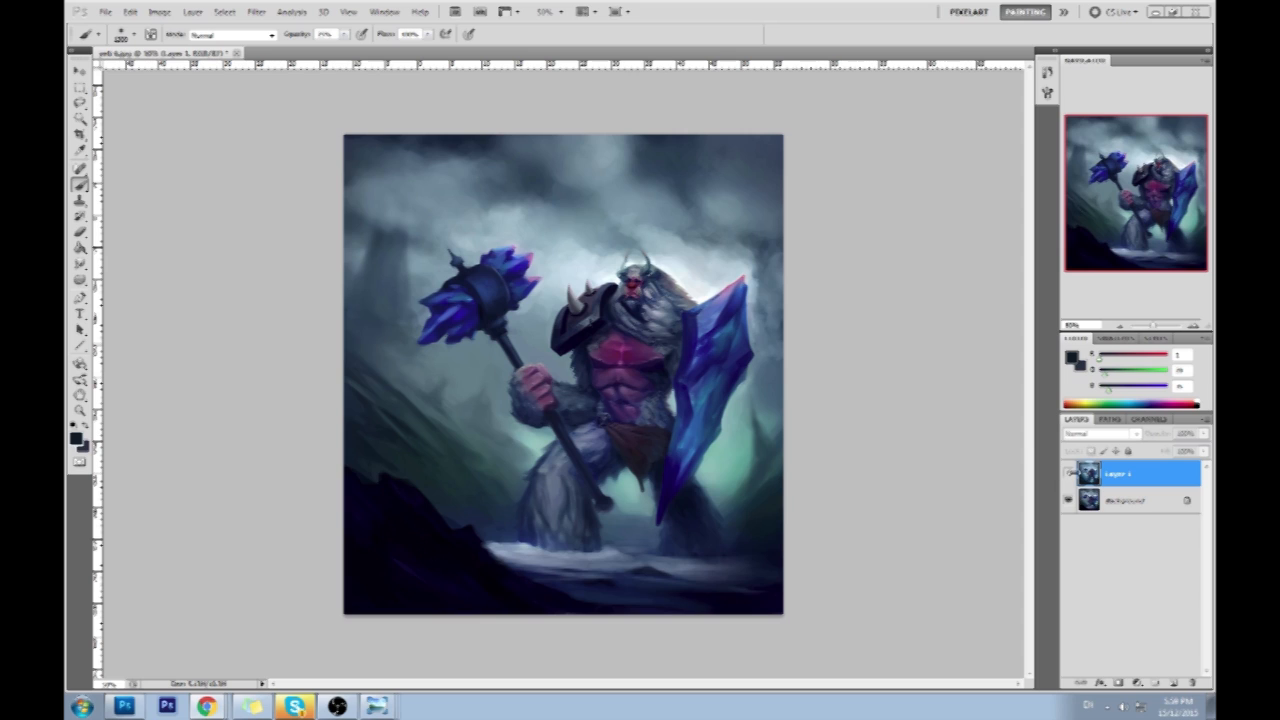
click(1068, 473)
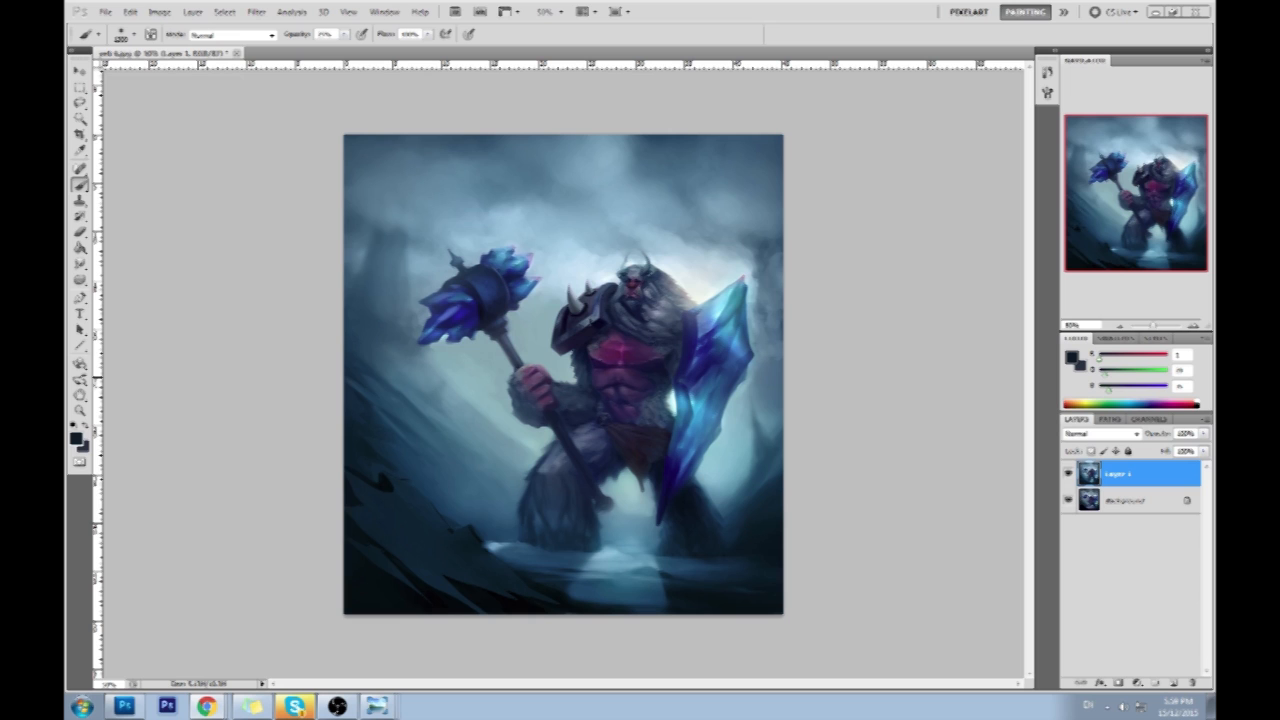
Switch to Chrome, view the Braum splash art's wallpaper page, and preview the brighter version from the image results.
key(alt+Tab)
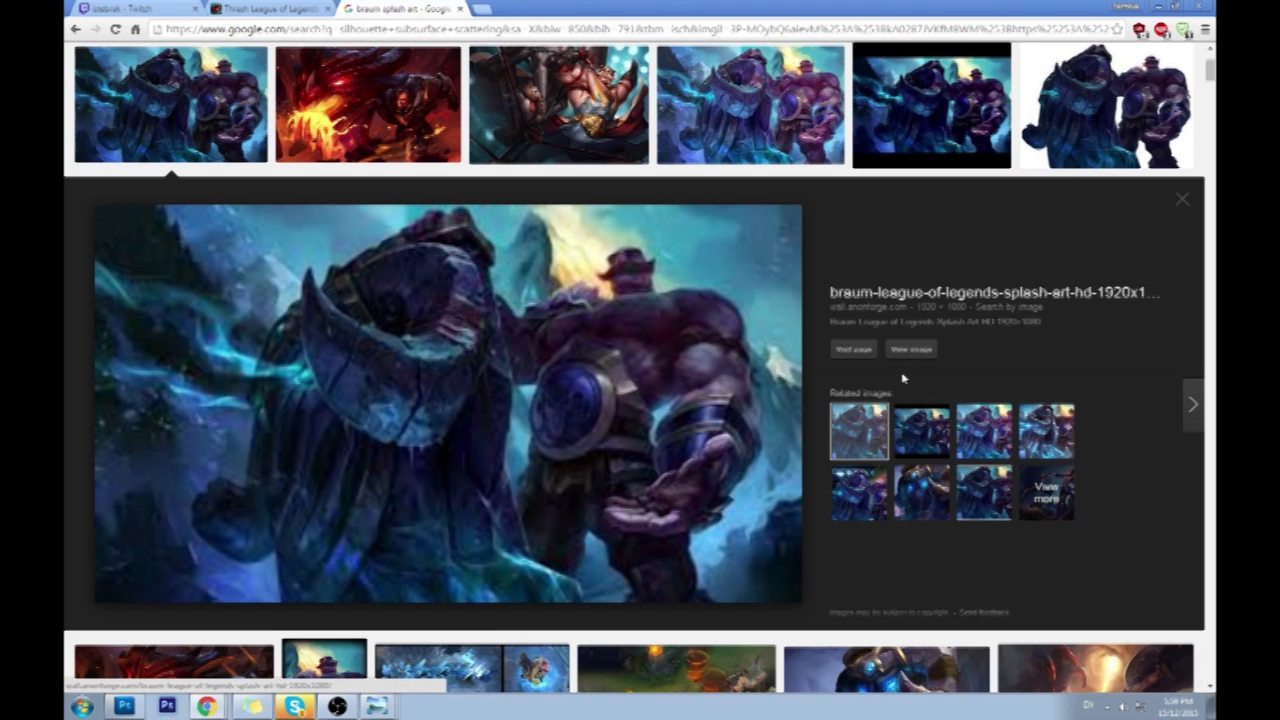
click(925, 351)
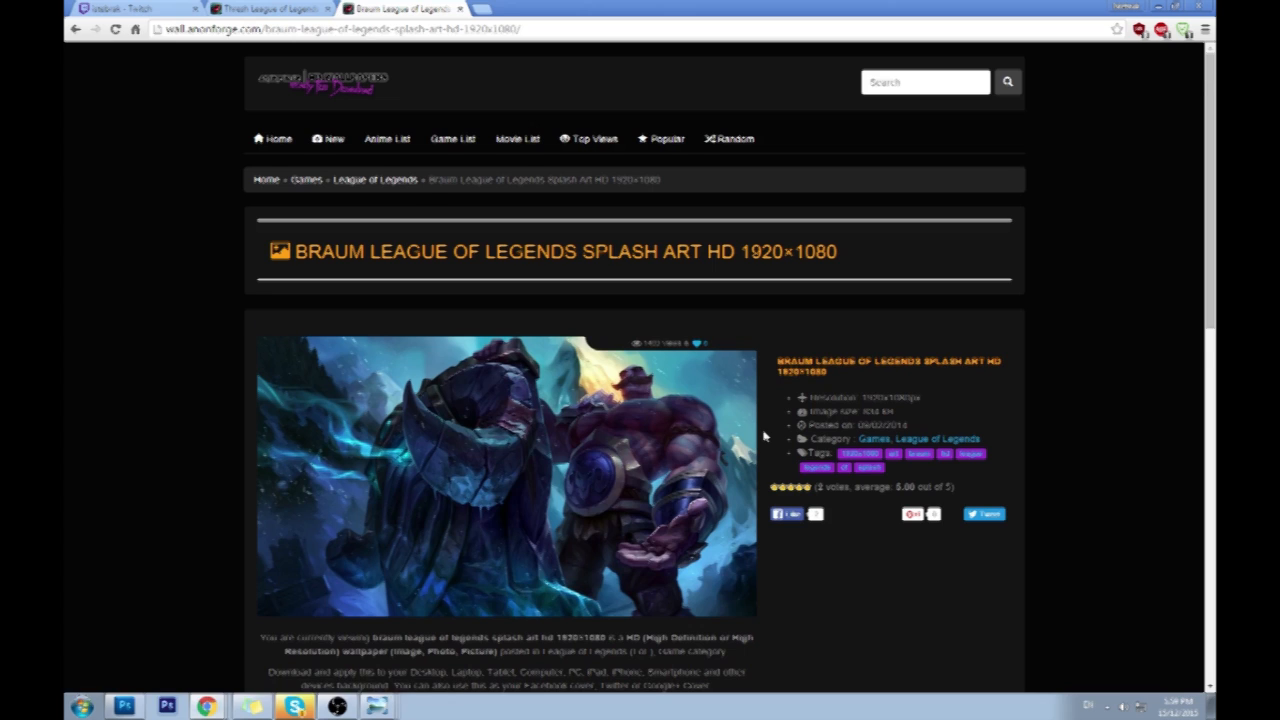
scroll(763, 435, down, 1)
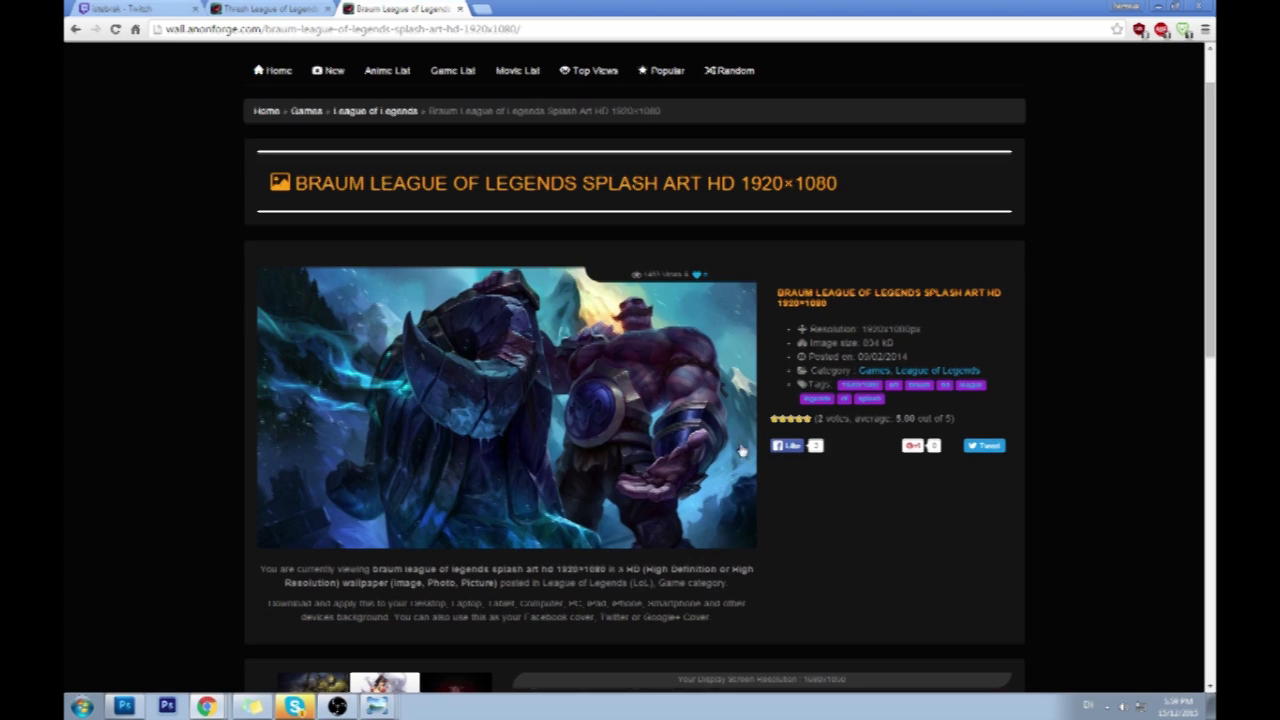
click(74, 30)
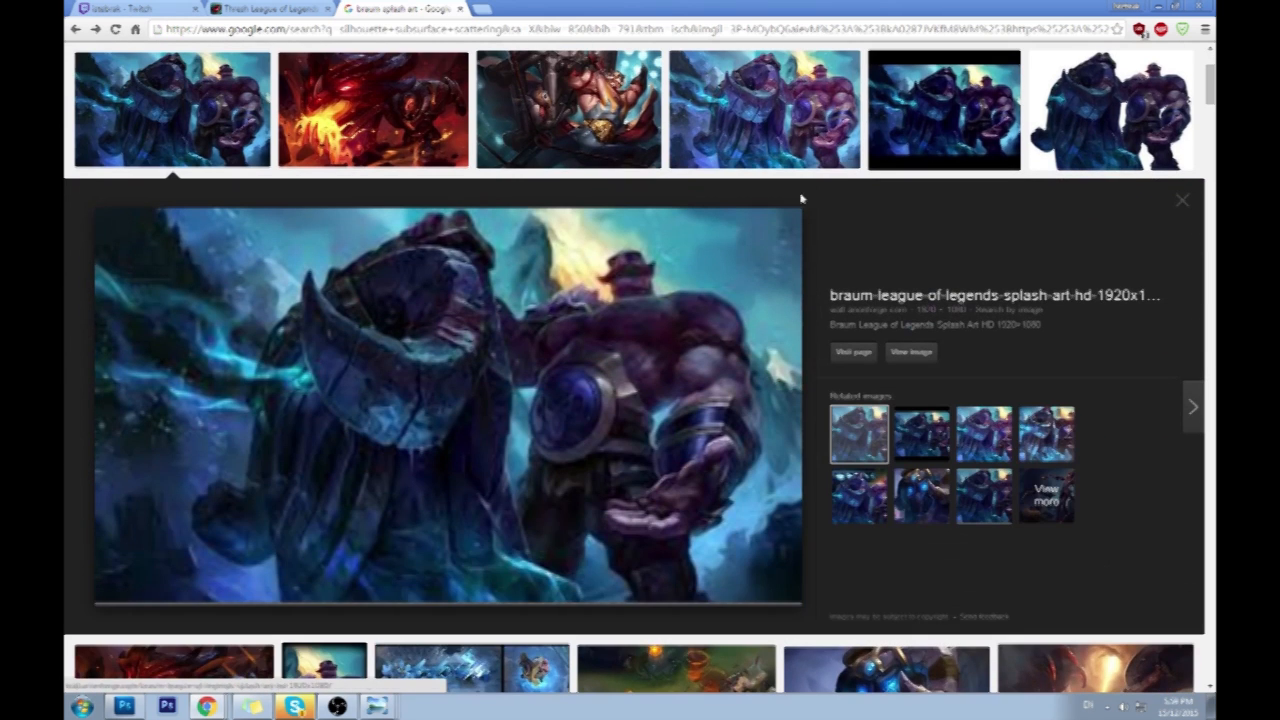
click(840, 104)
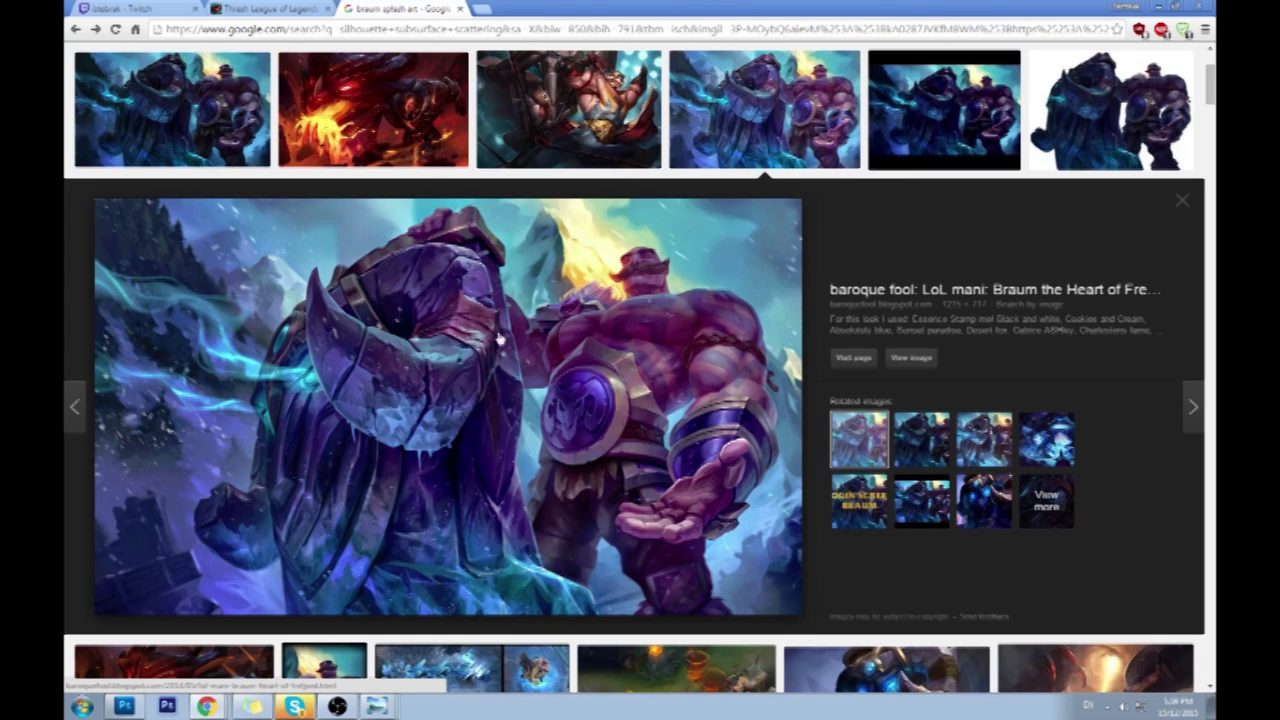
Search Google Images for "risen fiddlesticks splash art".
scroll(485, 292, up, 3)
drag(243, 61, 108, 67)
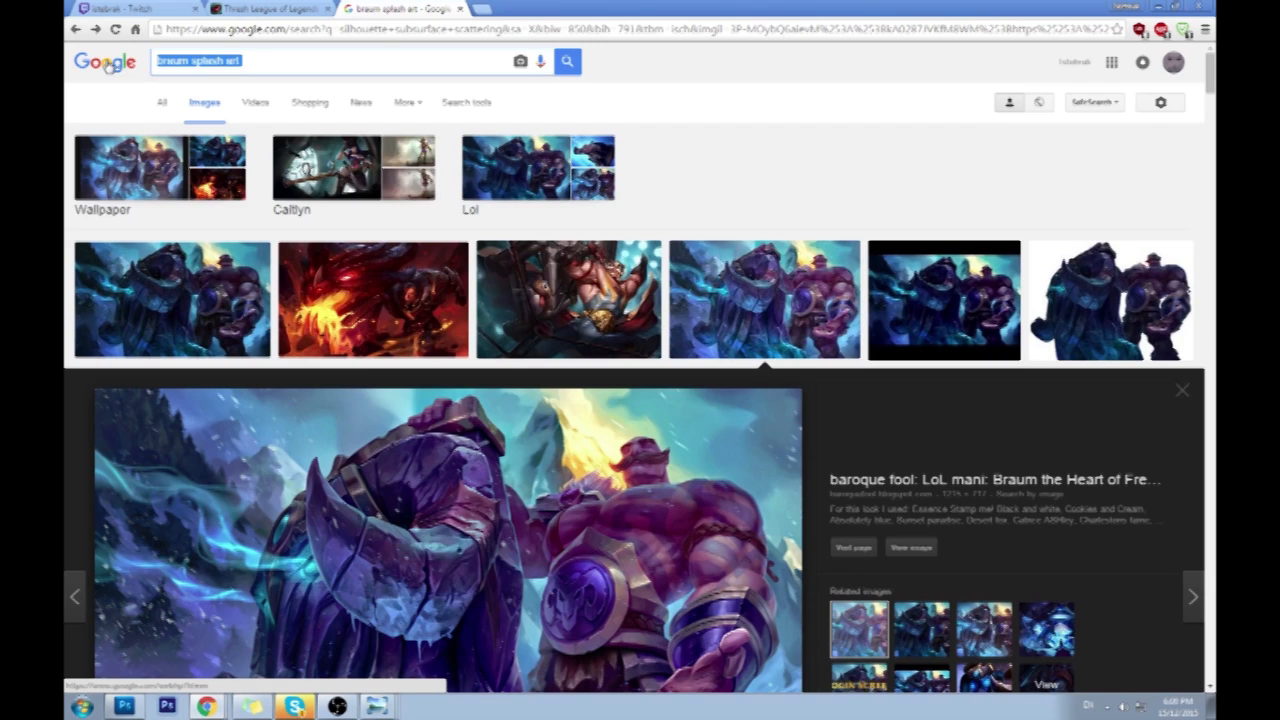
text(fi)
key(BackSpace)
key(BackSpace)
text(risen fiddle)
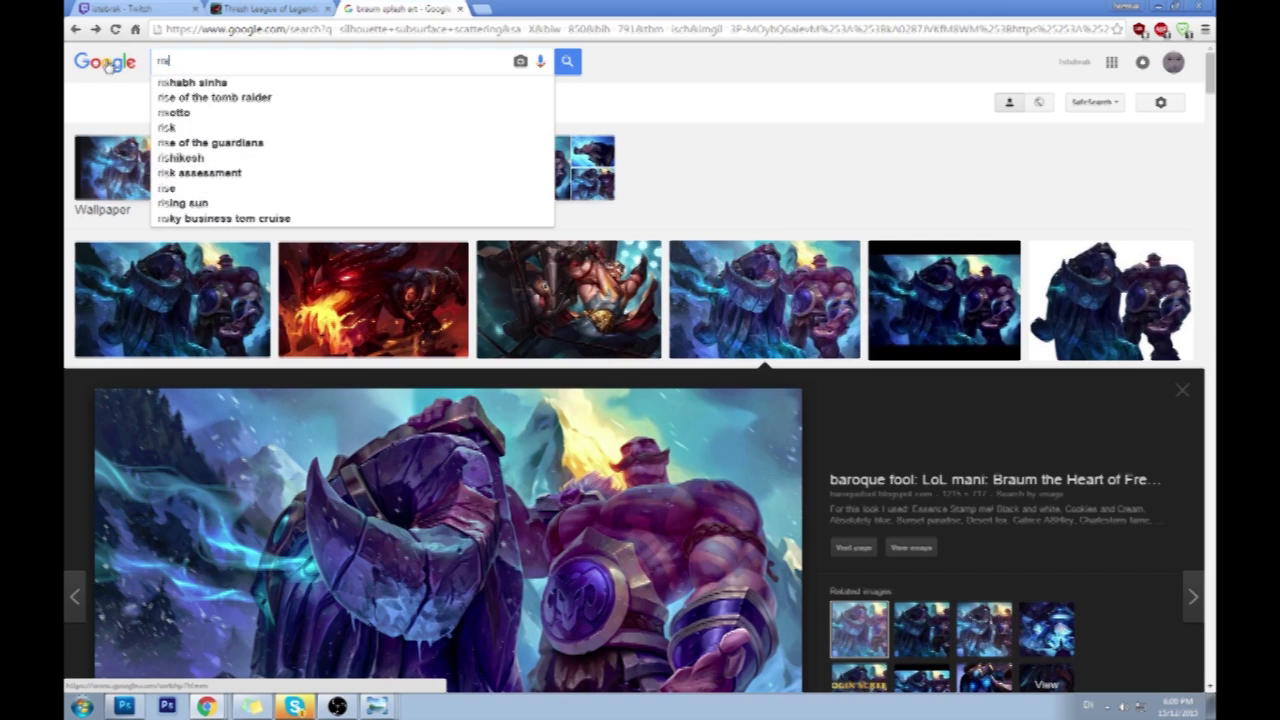
text(sticks splash art)
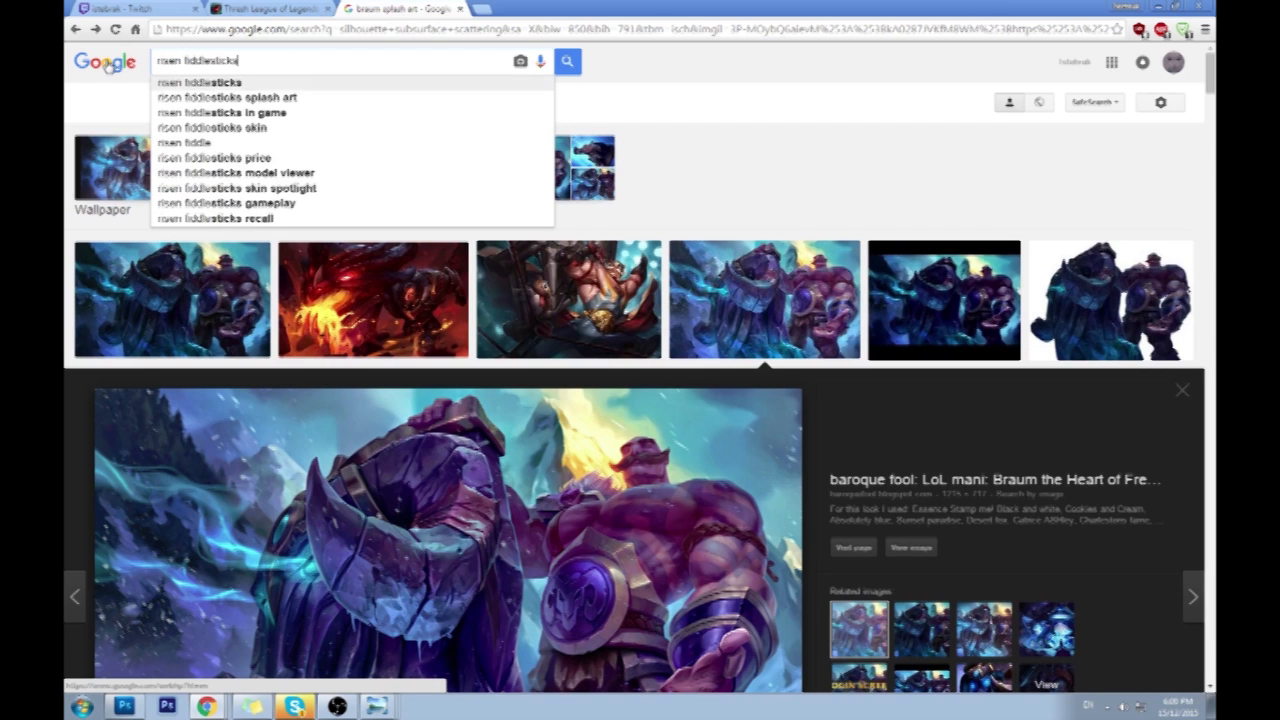
key(Return)
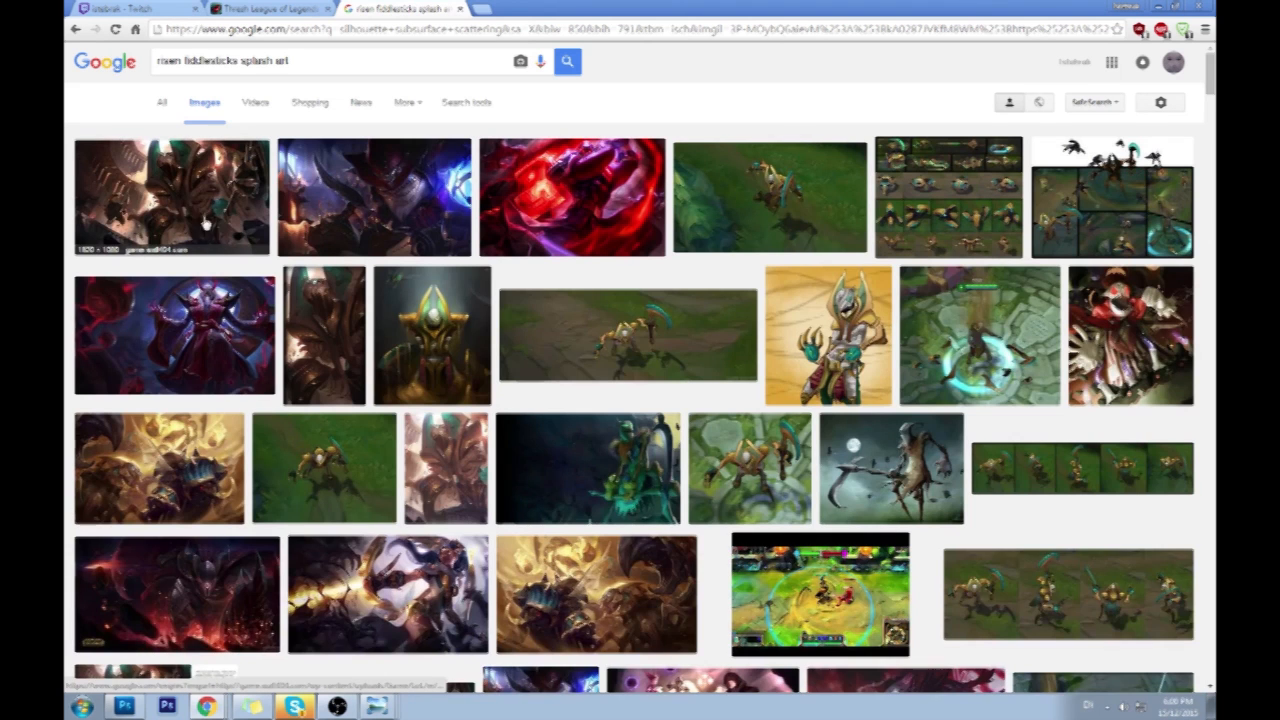
Preview the first Risen Fiddlesticks splash art and the "Risen Fiddlesticks Now Available" banner among the image results.
click(214, 186)
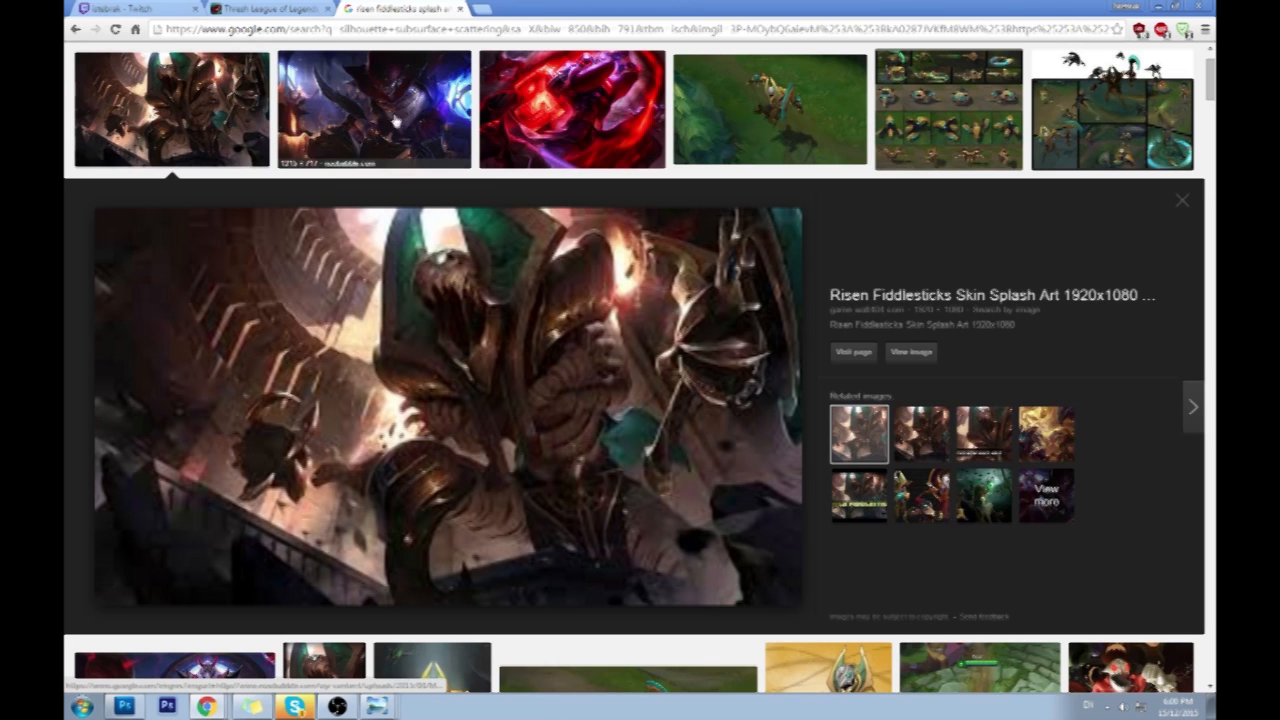
scroll(832, 326, down, 3)
scroll(700, 315, down, 2)
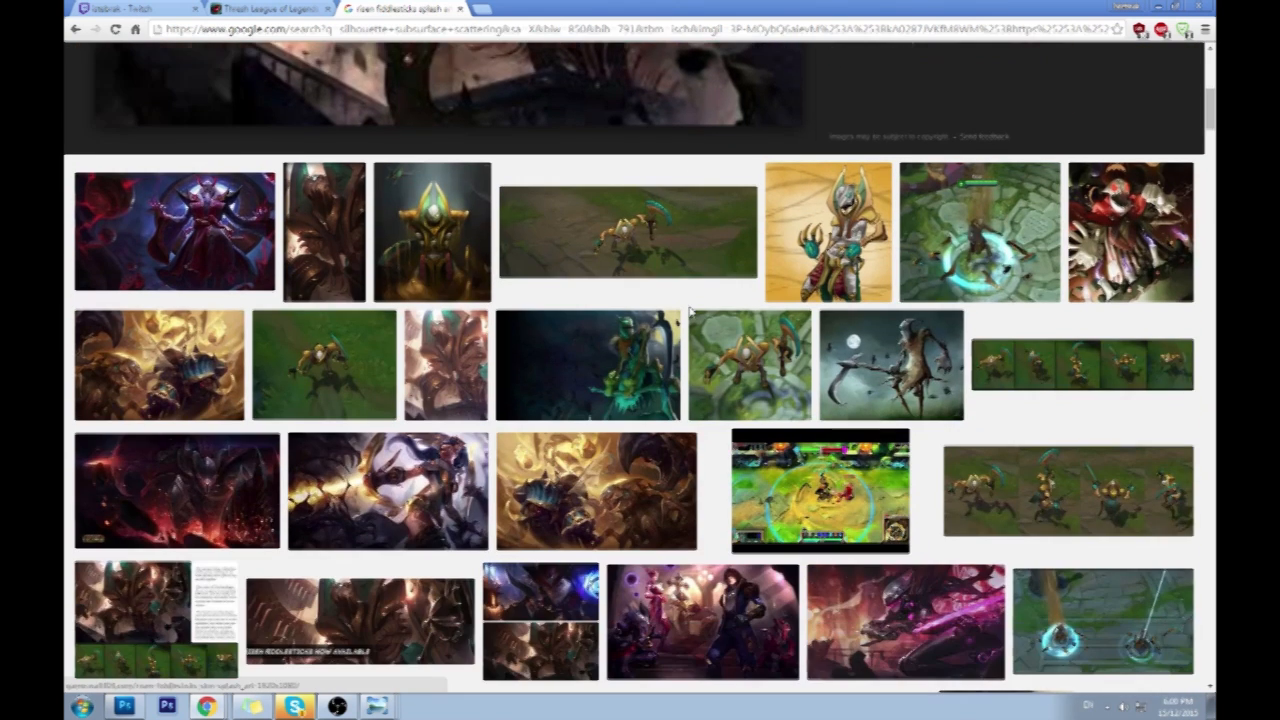
scroll(692, 315, down, 2)
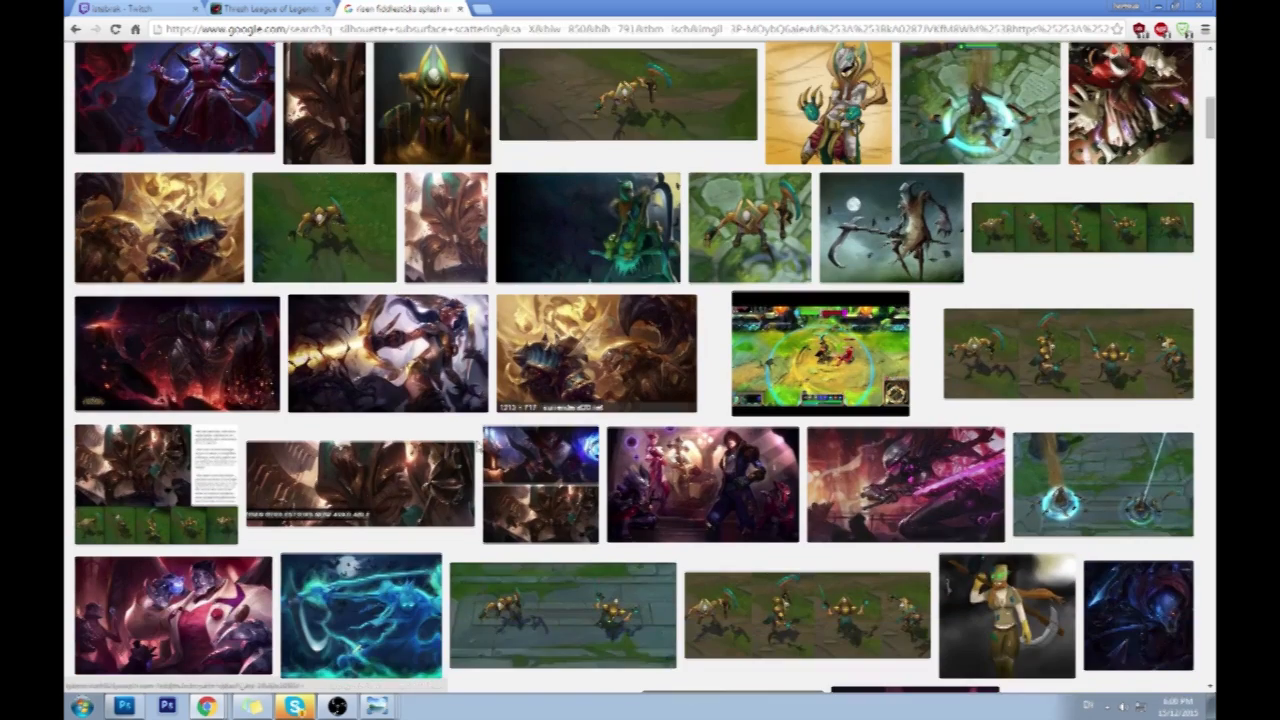
click(331, 487)
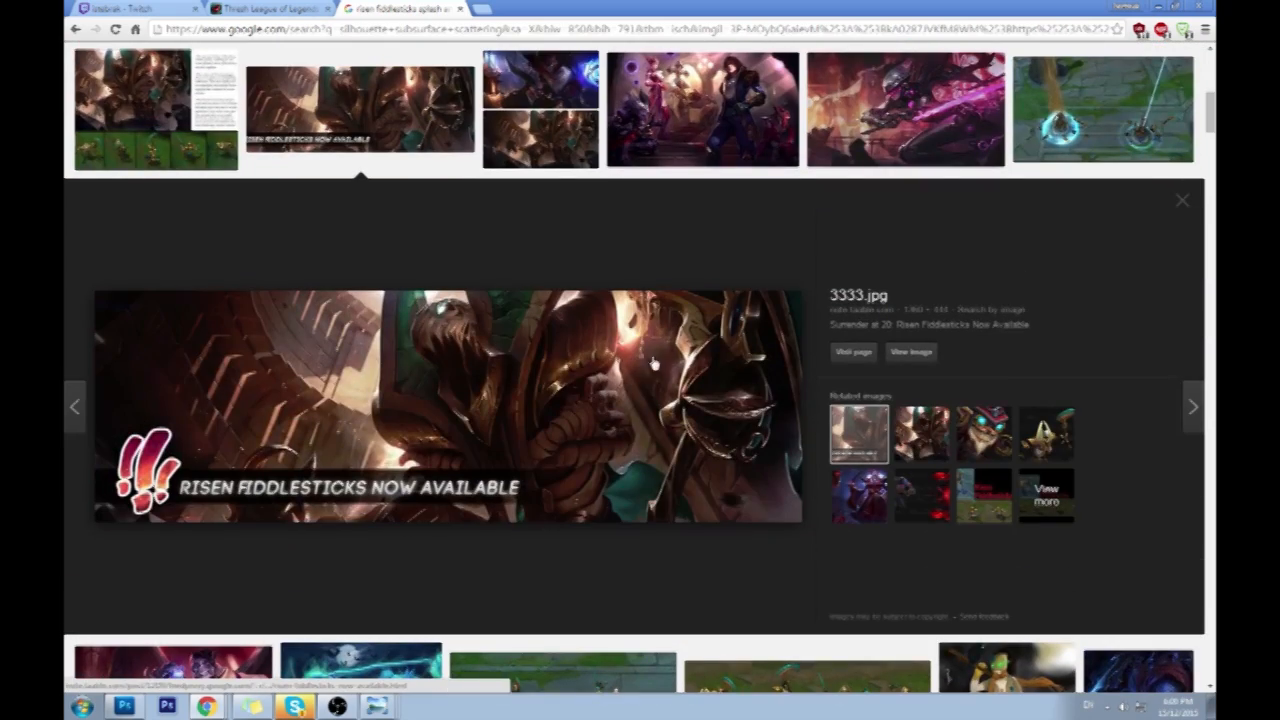
Preview the Master Arcanist Ziggs splash art, and open the source page of the 1920x1080 Risen Fiddlesticks splash art.
scroll(414, 300, up, 7)
click(375, 200)
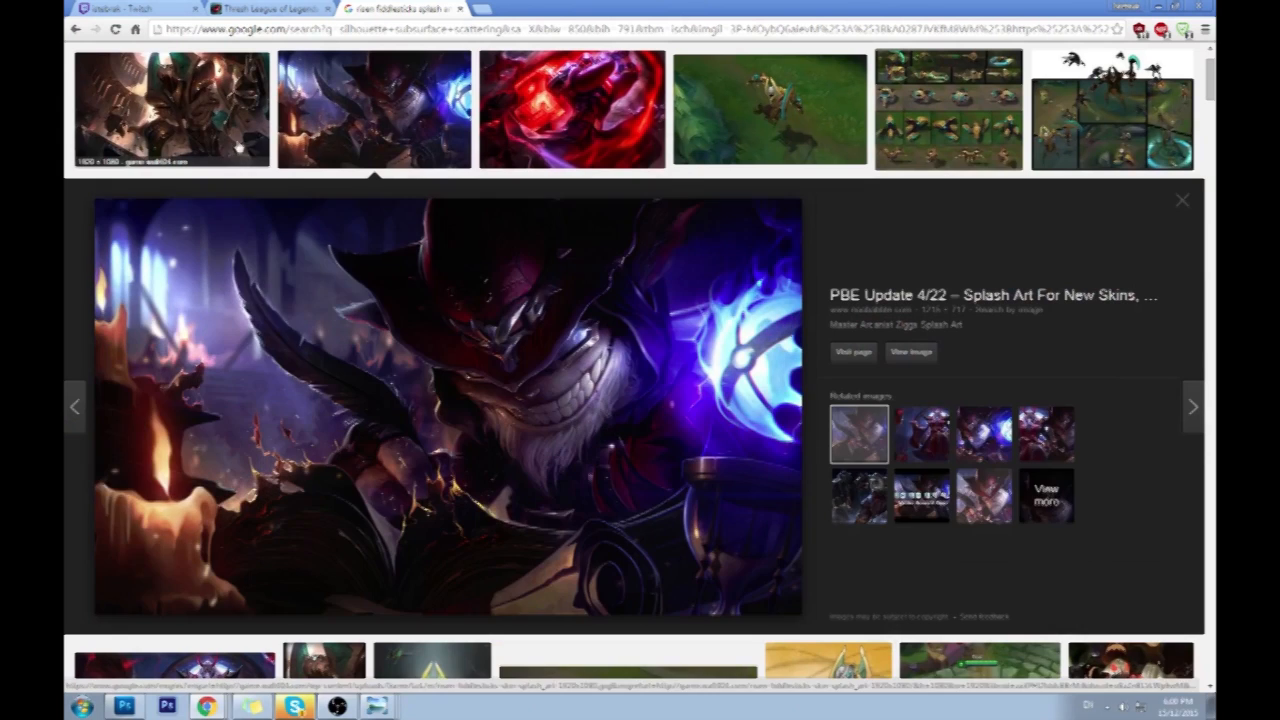
click(170, 110)
click(920, 352)
click(922, 433)
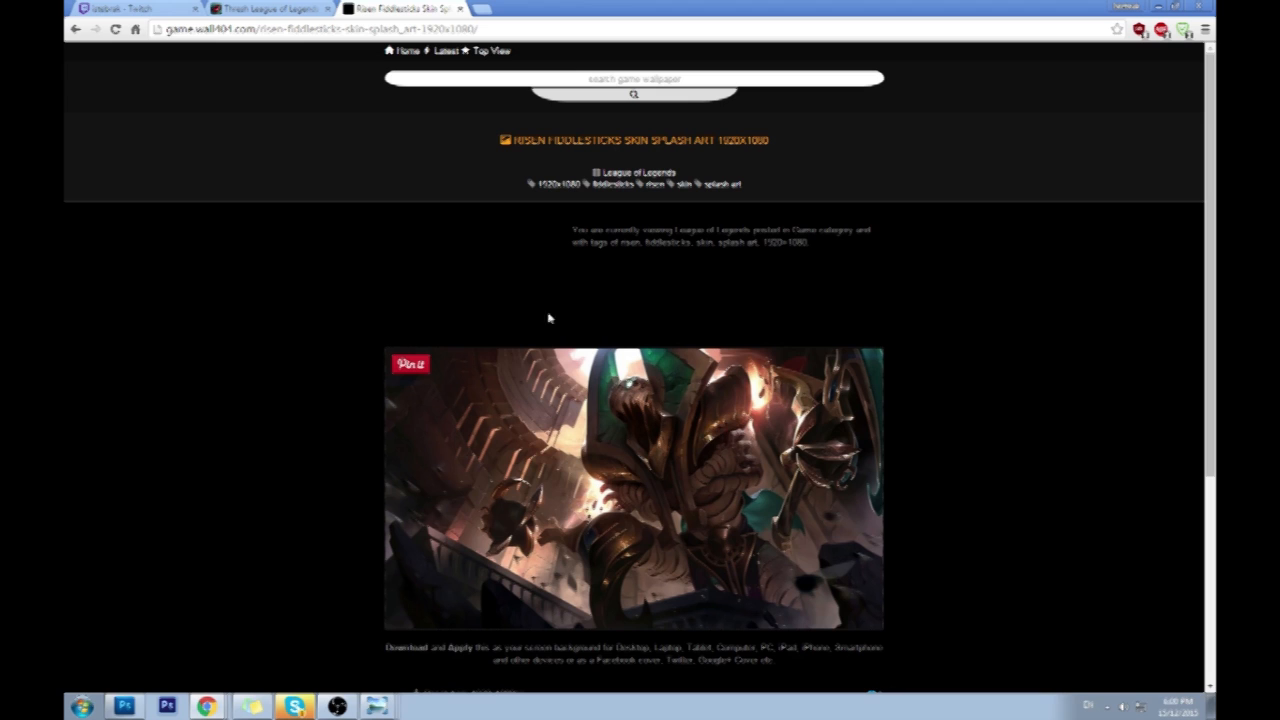
Compare the yeti painting in Photoshop with the Risen Fiddlesticks splash art in Chrome.
click(124, 706)
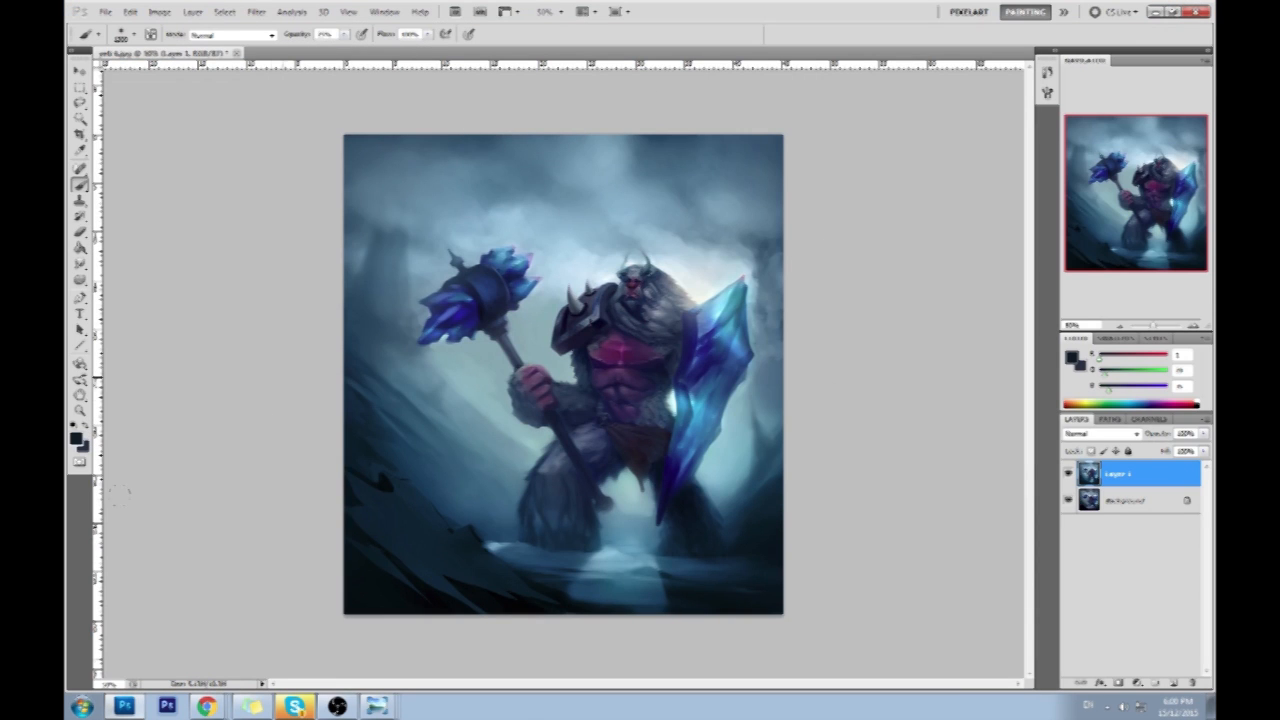
click(124, 706)
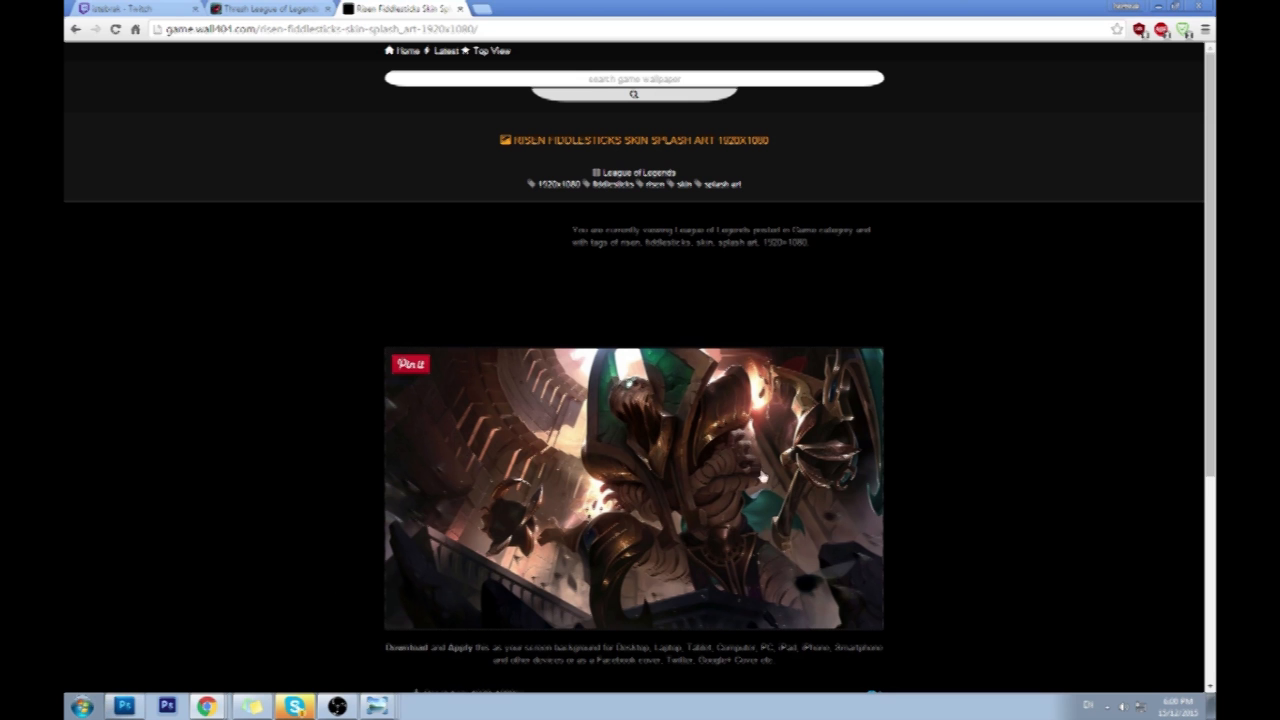
scroll(900, 383, down, 1)
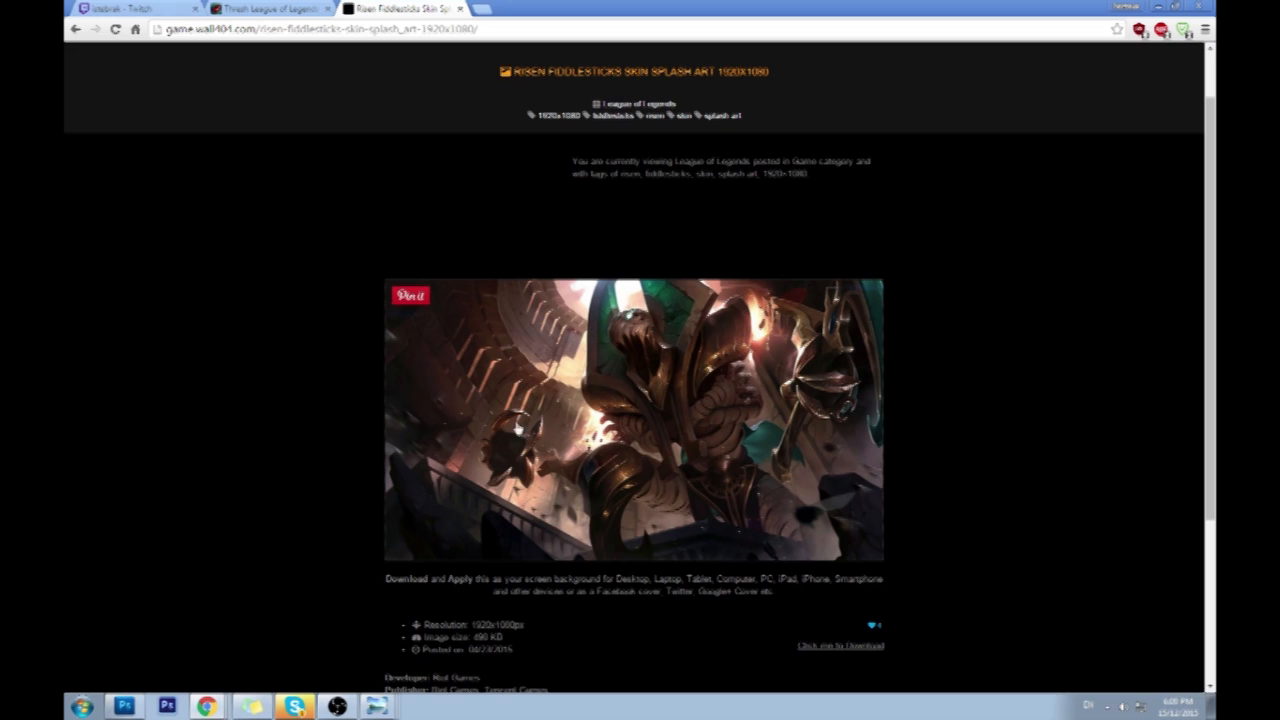
View the Thresh Championship splash art page, and minimize the open windows to the desktop.
click(248, 8)
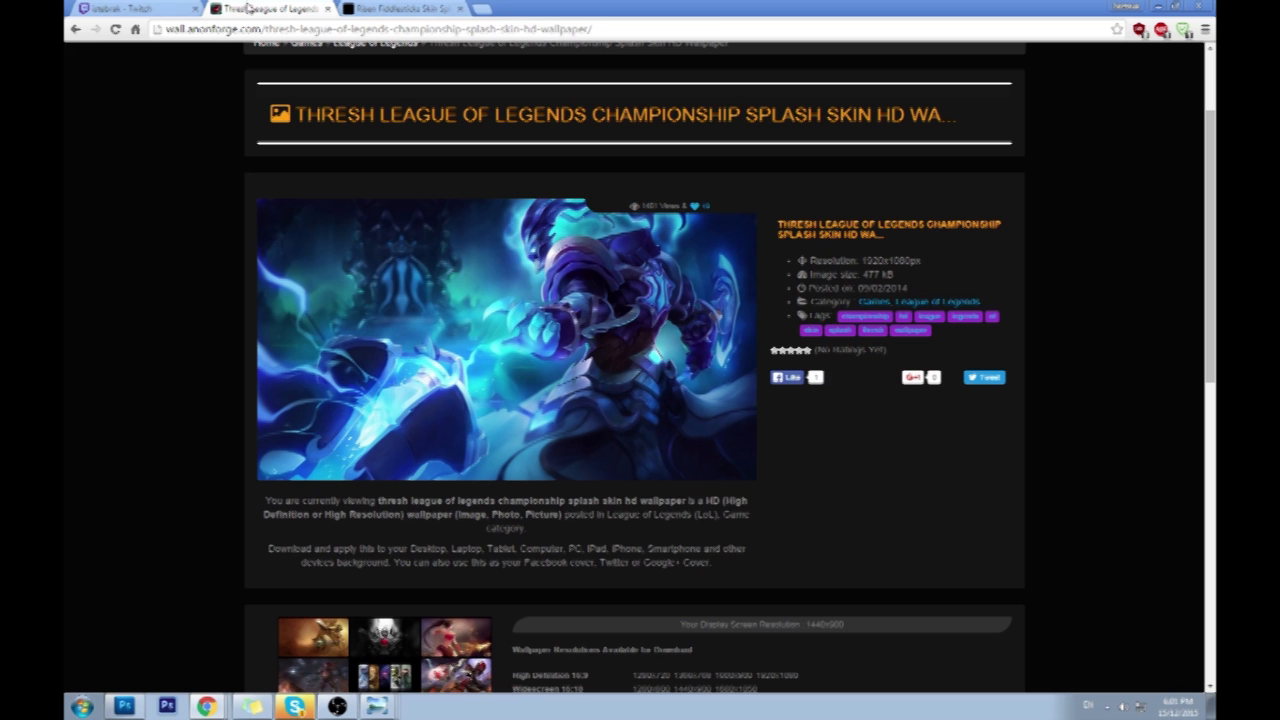
drag(806, 13, 770, 84)
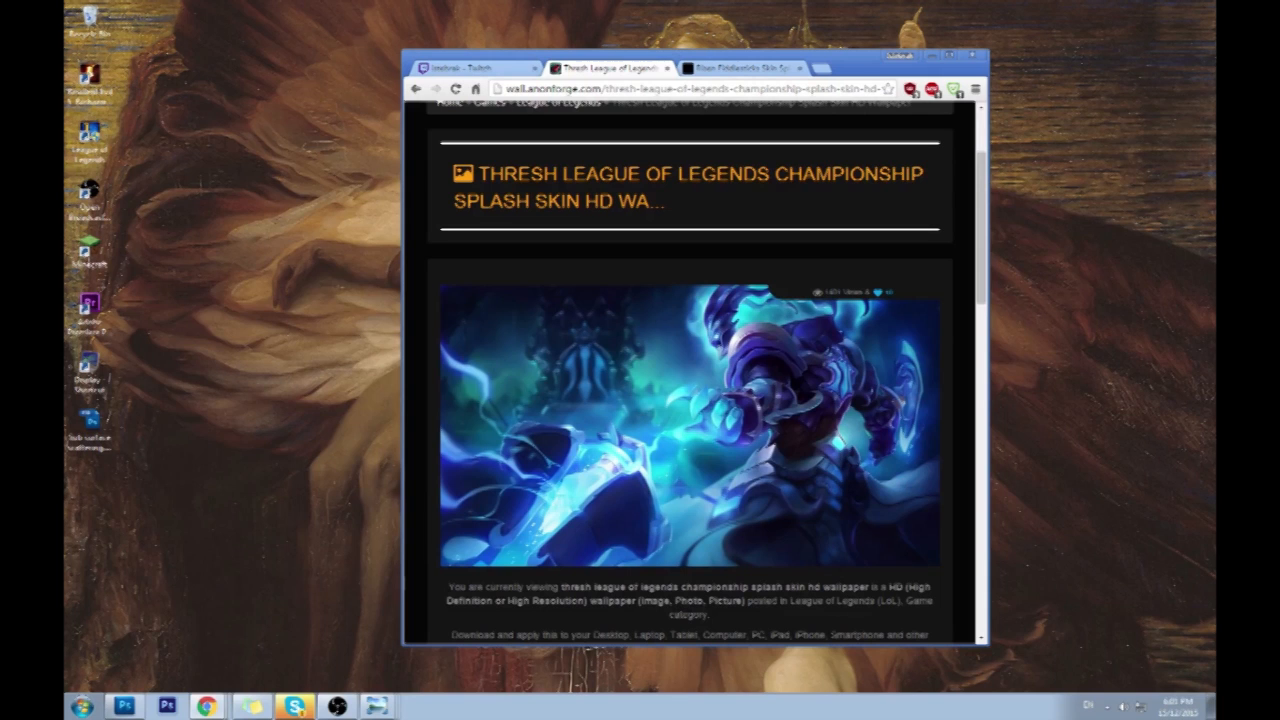
key(super+d)
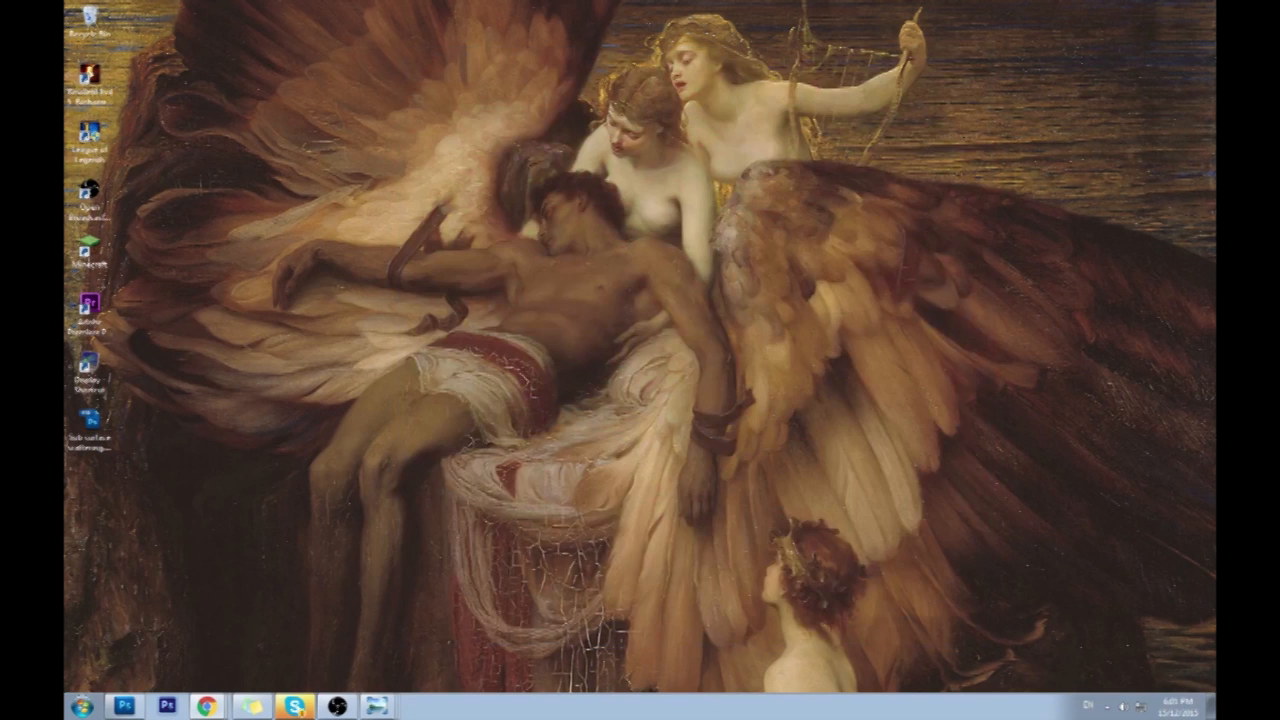
Return to Photoshop and examine the overall lighting and colour changes by repeatedly hiding and reshowing the repainted layer over the original.
click(124, 706)
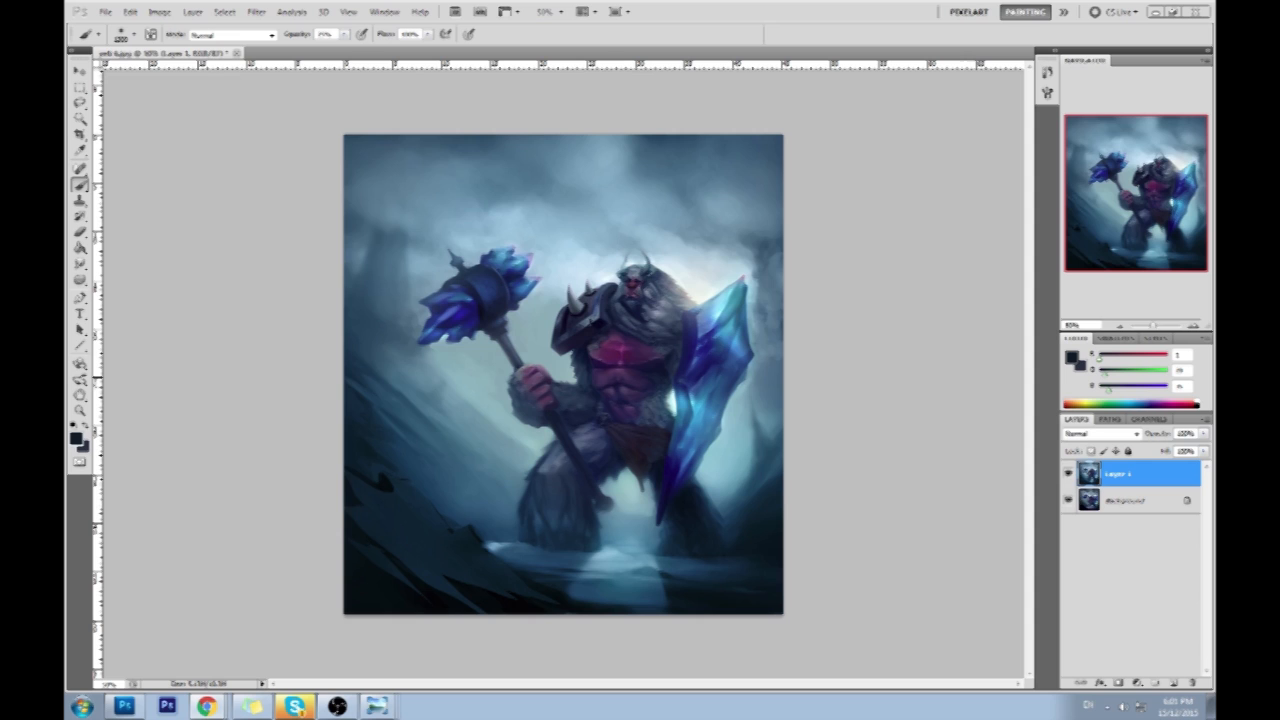
click(1068, 473)
click(1068, 473)
click(1068, 473)
click(1068, 473)
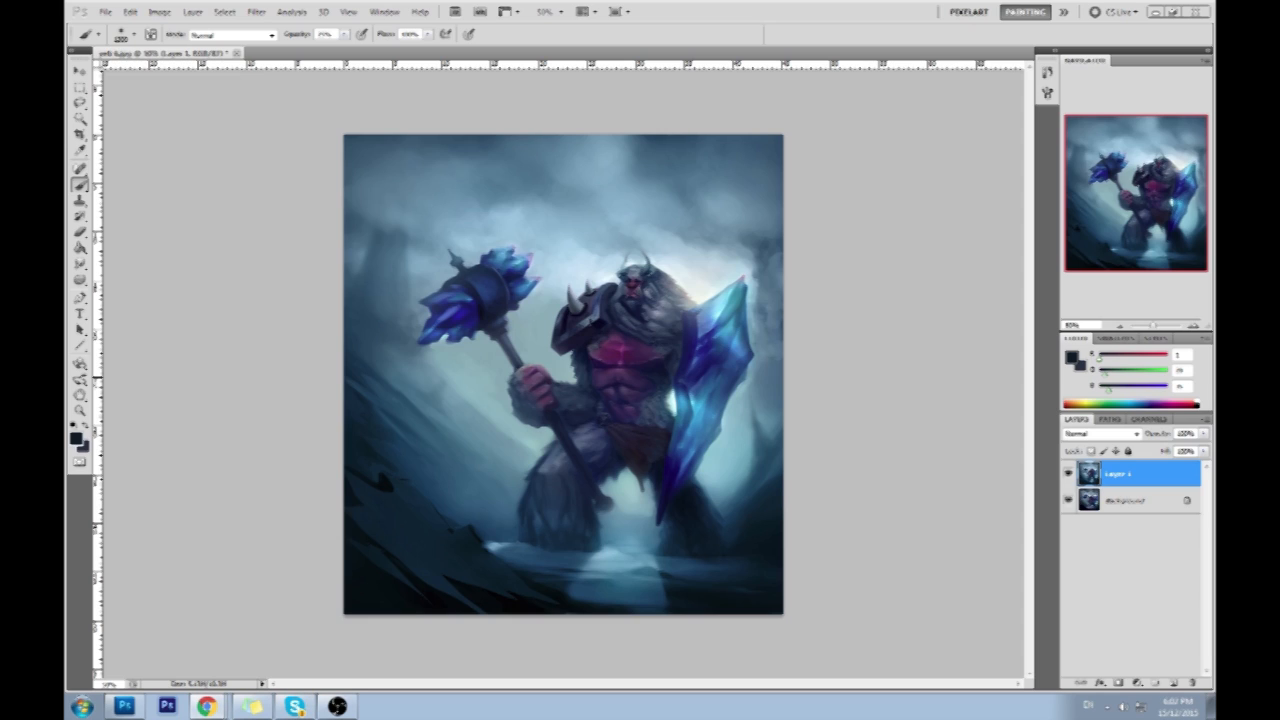
click(1068, 474)
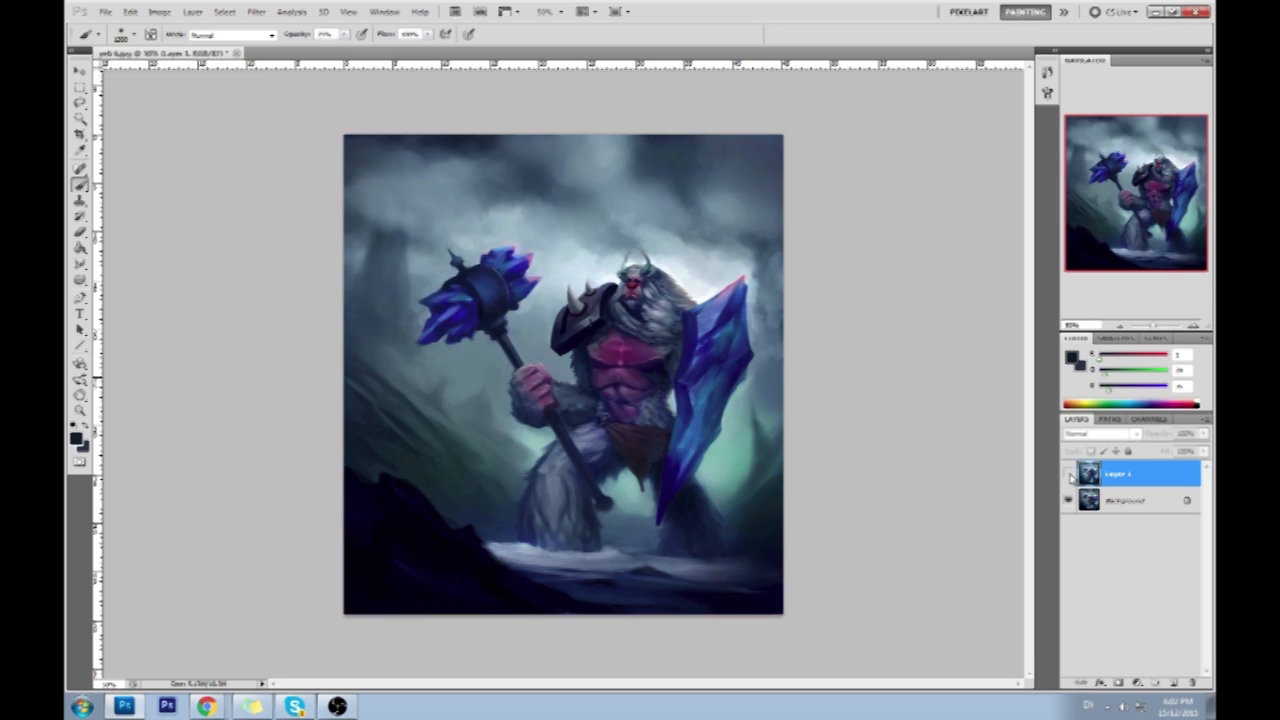
click(1068, 475)
click(1068, 475)
click(1068, 475)
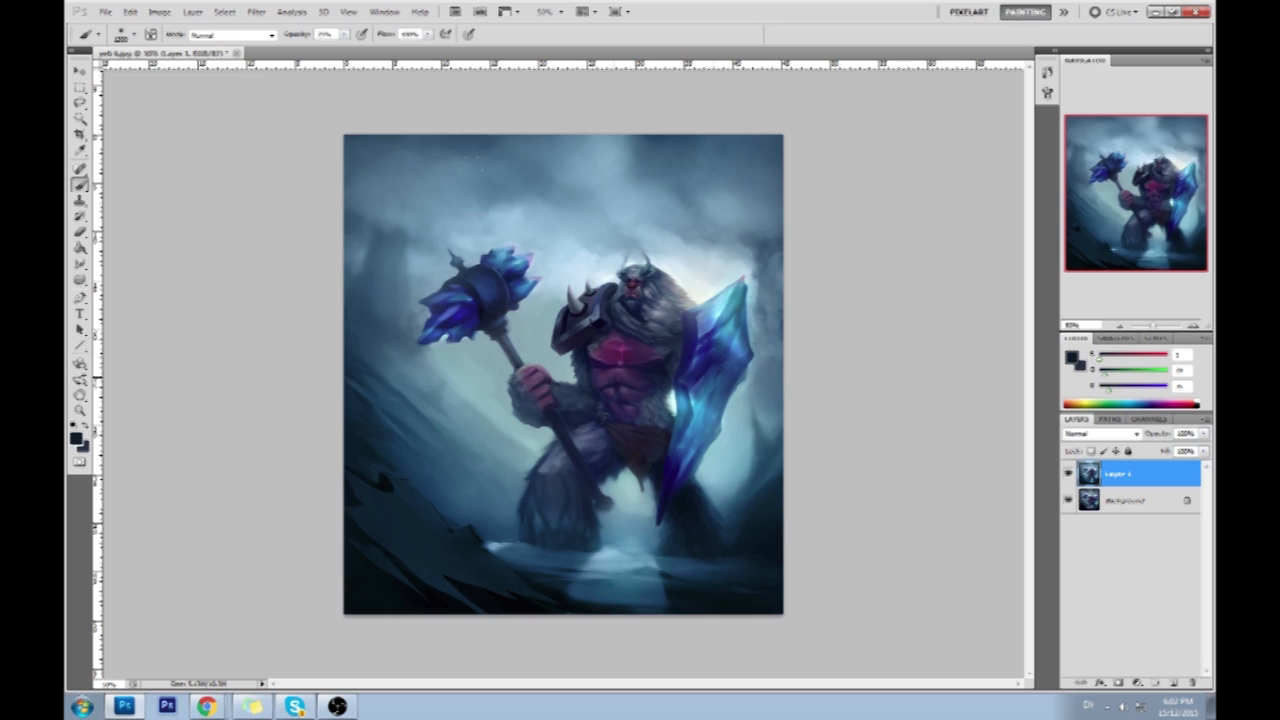
click(1068, 475)
click(1068, 475)
click(1068, 475)
click(1068, 475)
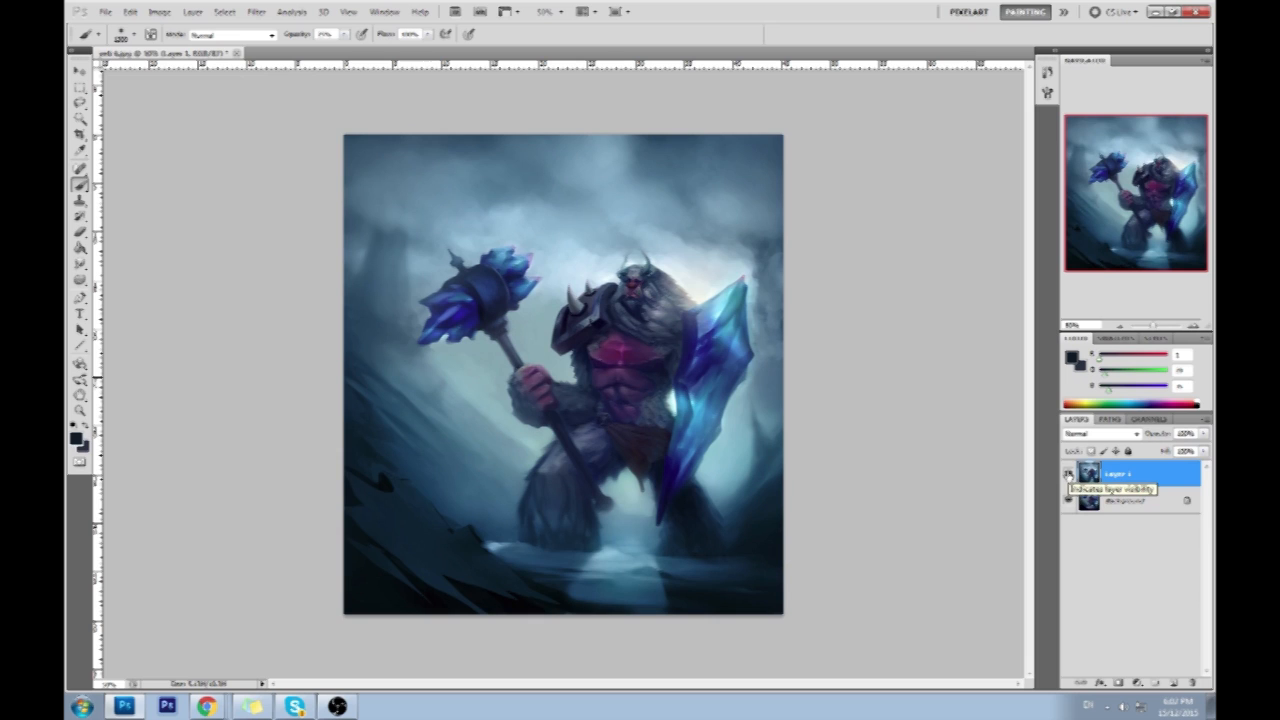
click(1068, 475)
click(1068, 475)
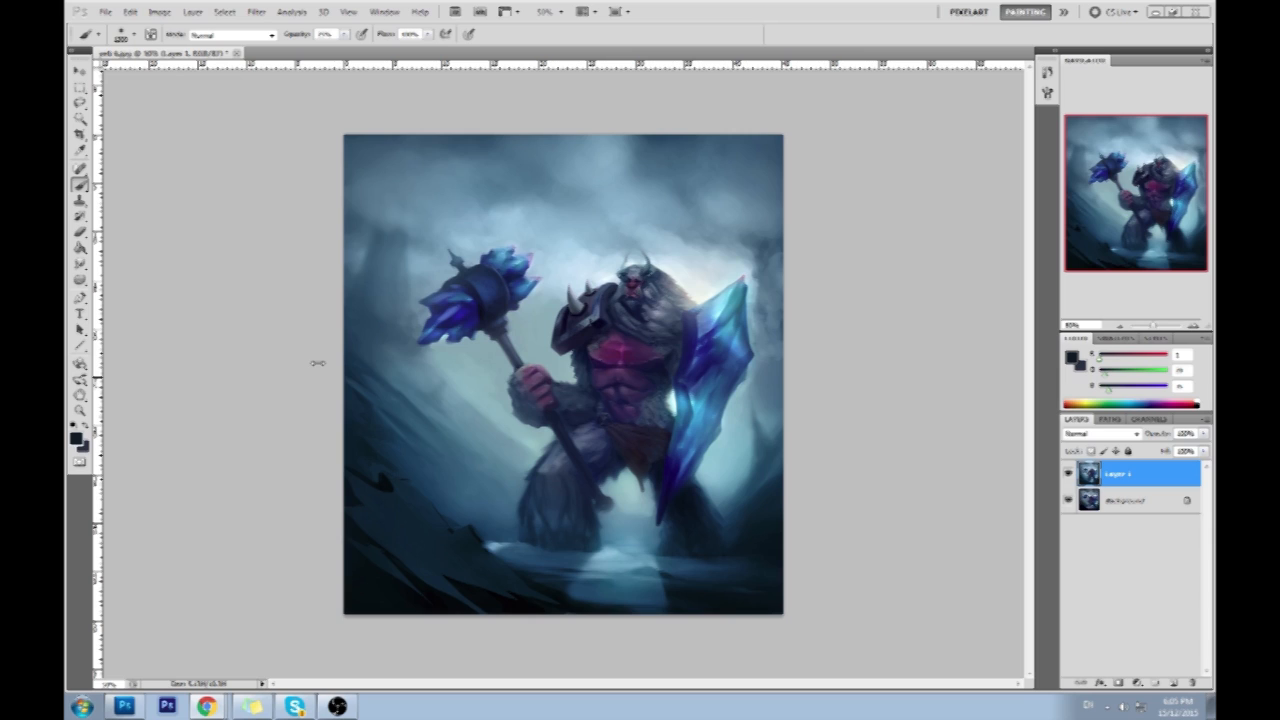
Select the Dodge tool for highlights and set its exposure to 11%.
click(80, 280)
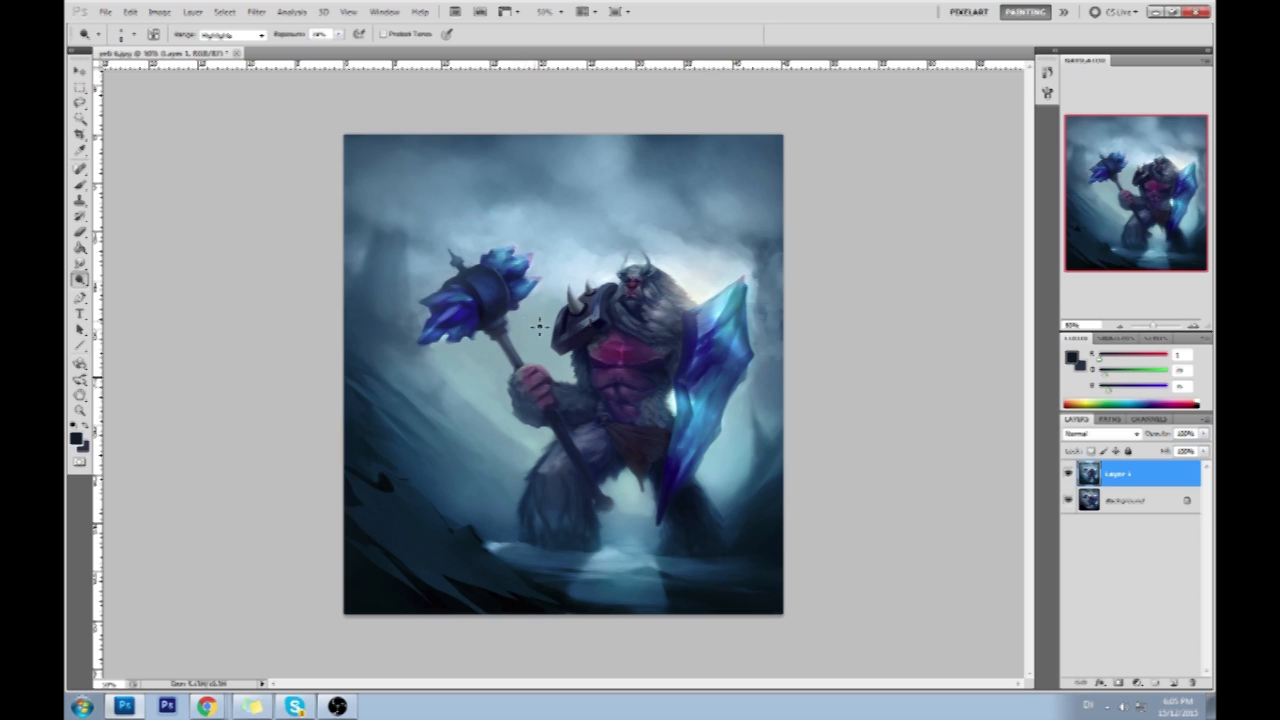
click(338, 34)
drag(335, 50, 332, 51)
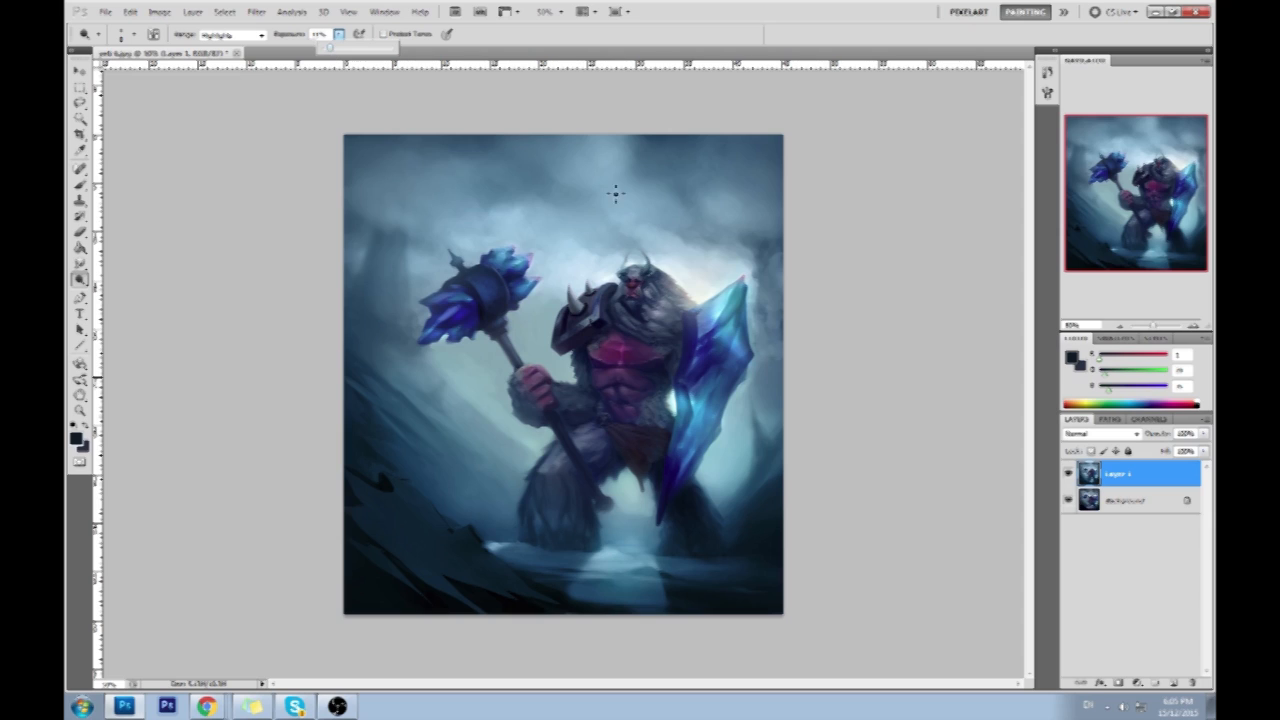
Return from Chrome to Photoshop, keep the painting open, and compare the repainted layer with the original by hiding and reshowing it.
key(alt+Tab)
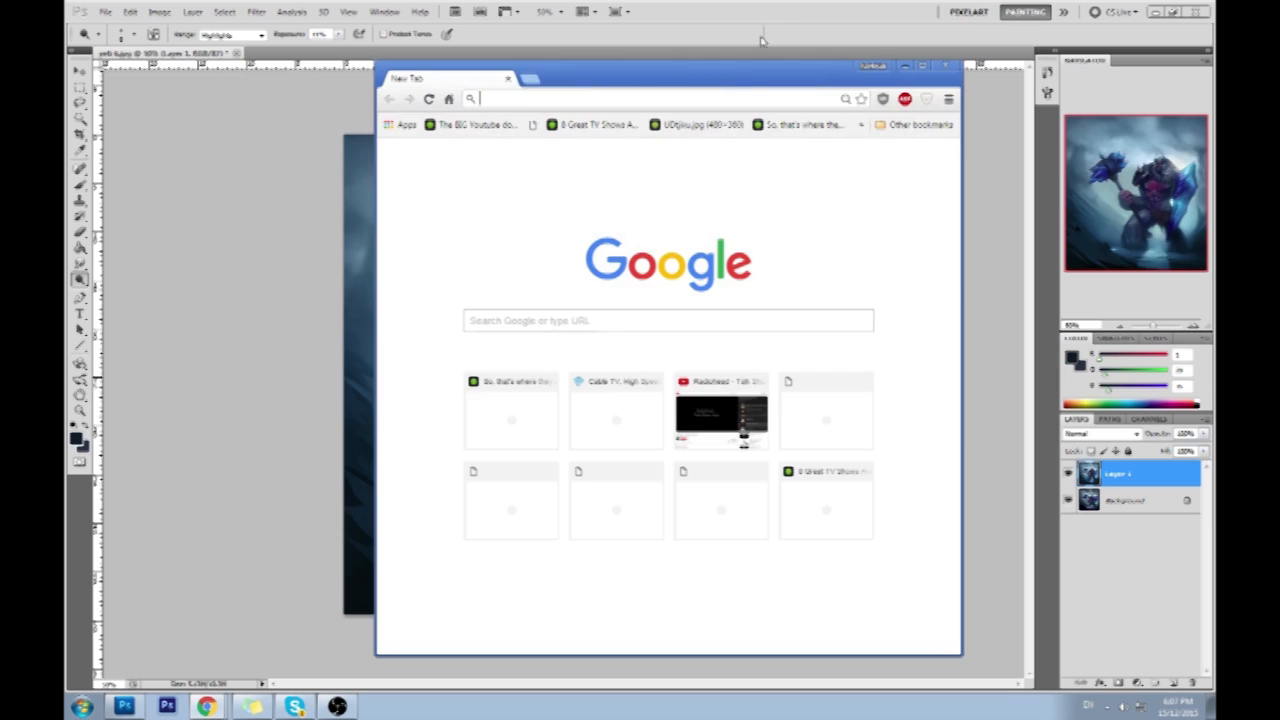
click(763, 40)
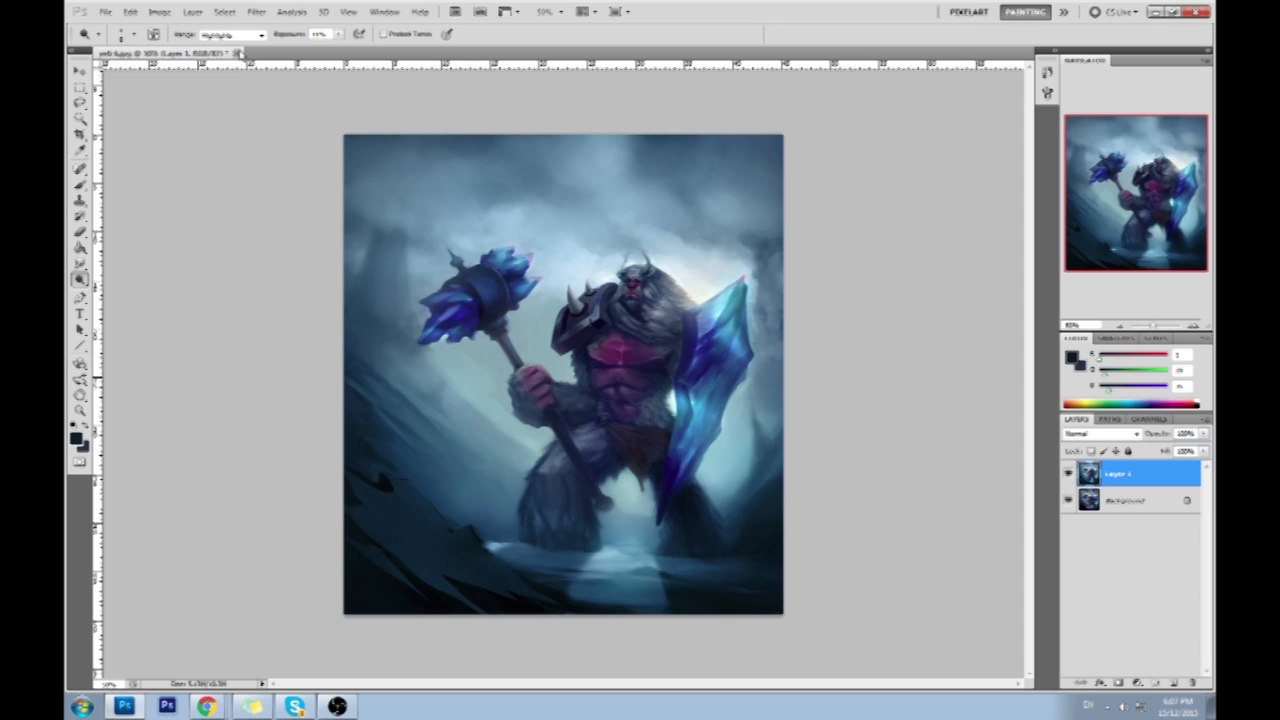
click(238, 52)
click(697, 263)
click(1069, 475)
click(1069, 475)
Sharpen the repainted layer with the Unsharp Mask filter at an amount of about 60%.
click(262, 12)
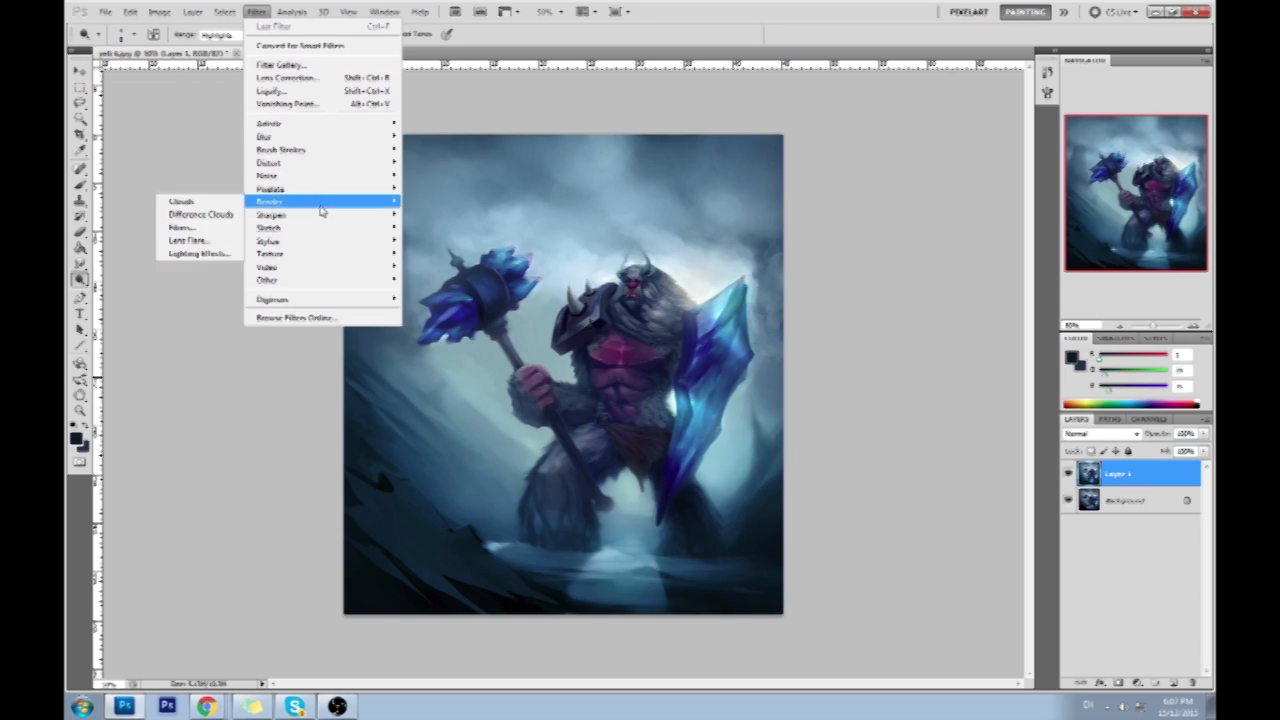
mouse_move(322, 215)
click(205, 268)
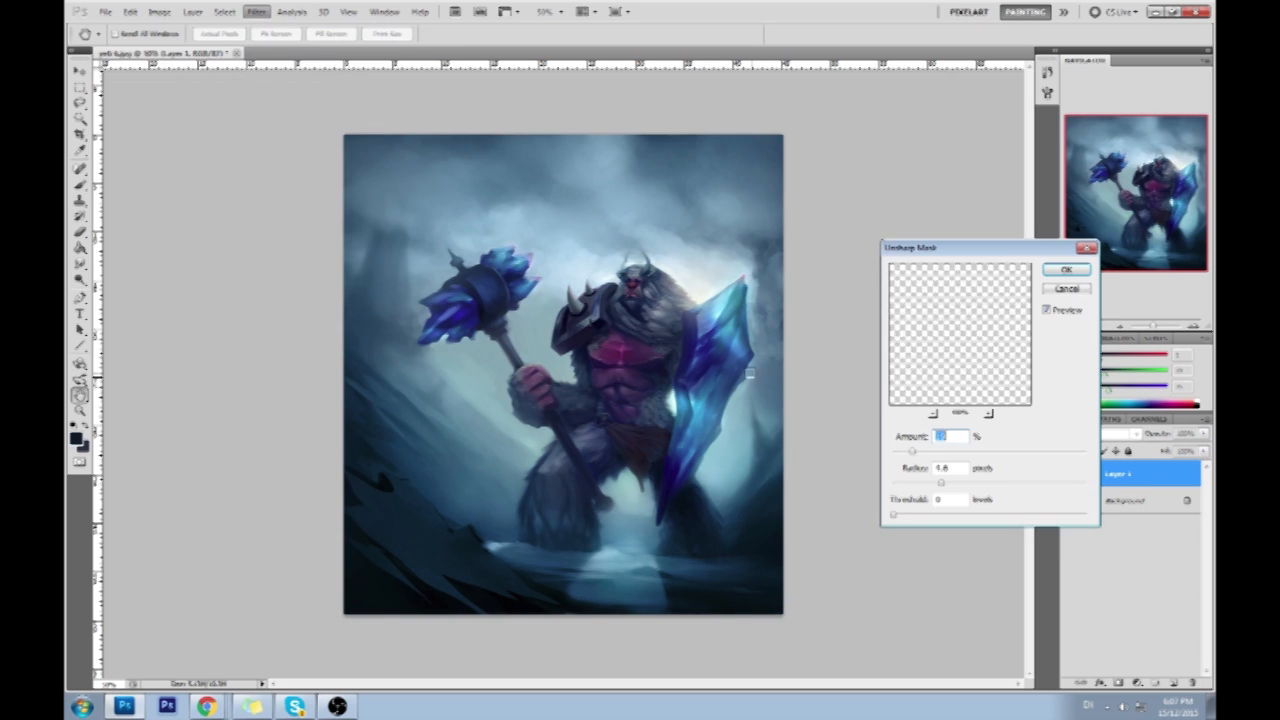
click(991, 454)
drag(991, 454, 962, 455)
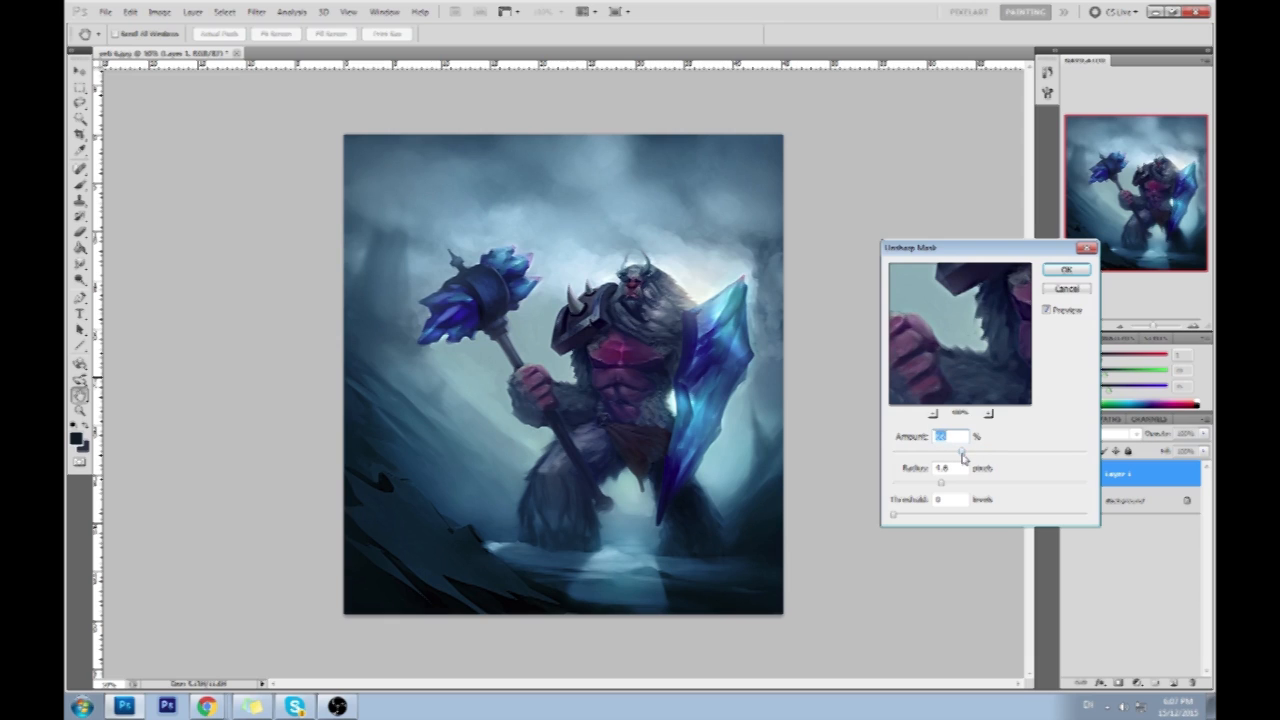
click(1066, 270)
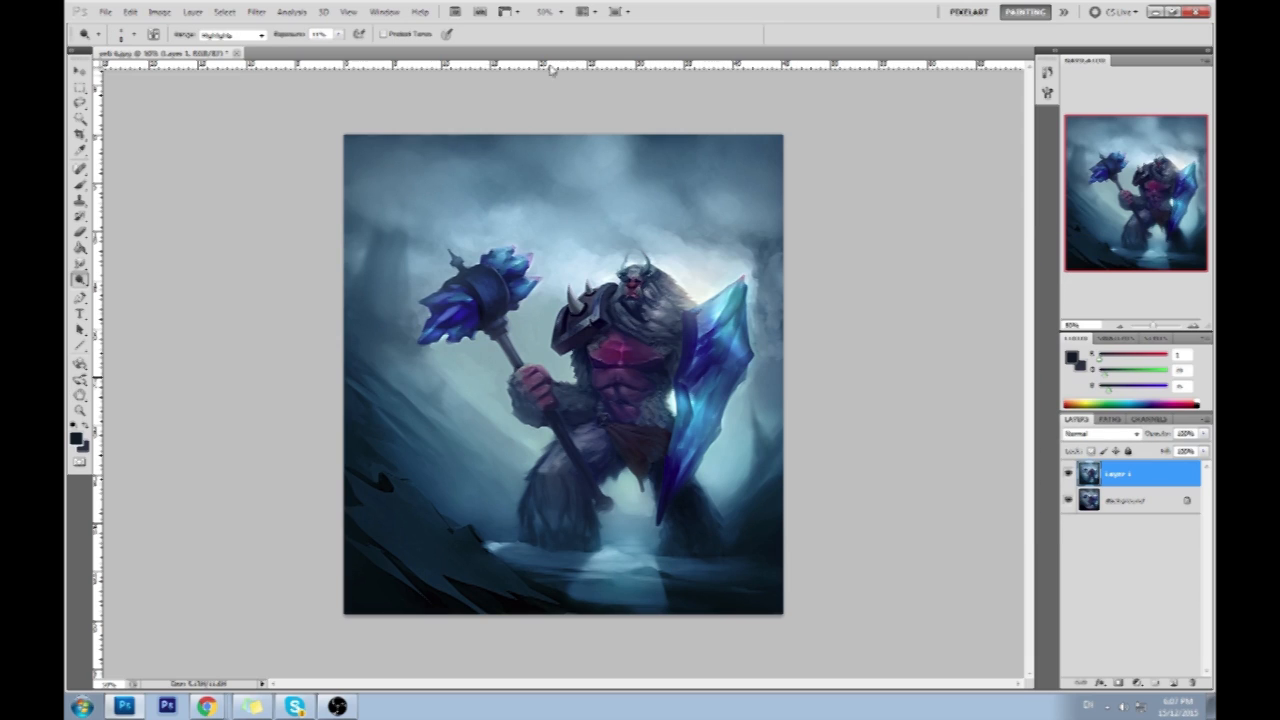
click(237, 52)
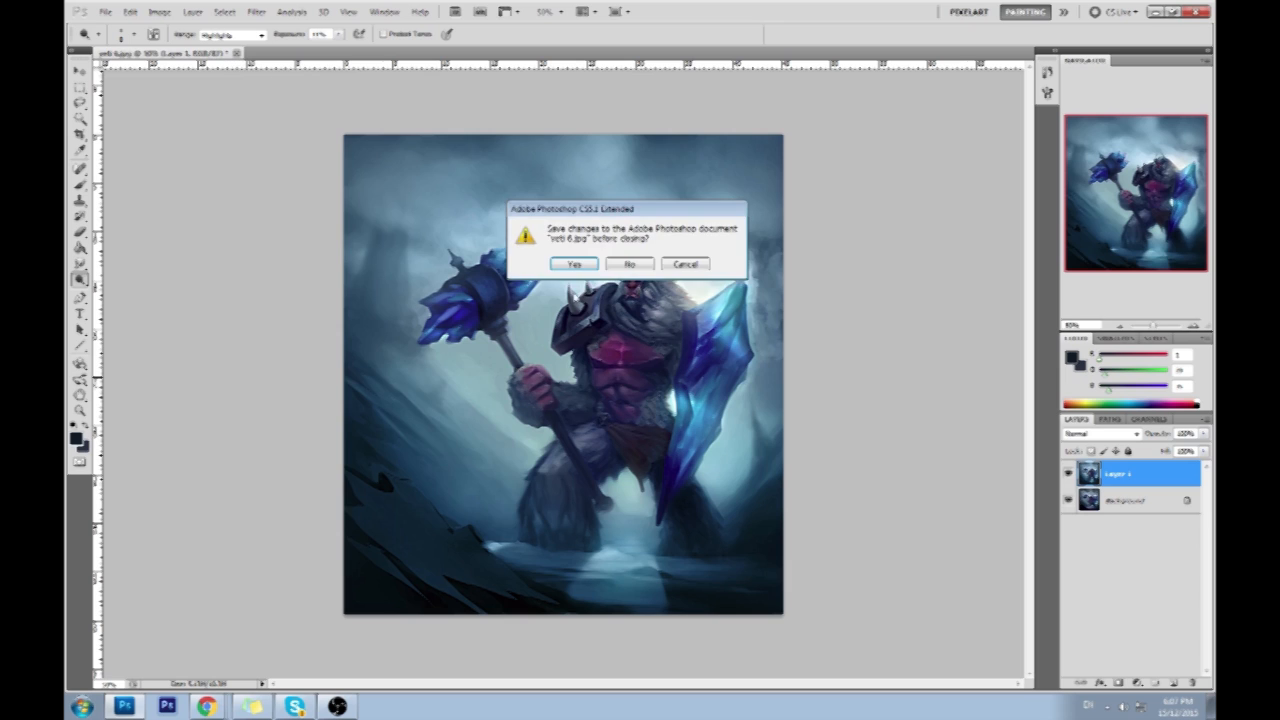
click(575, 265)
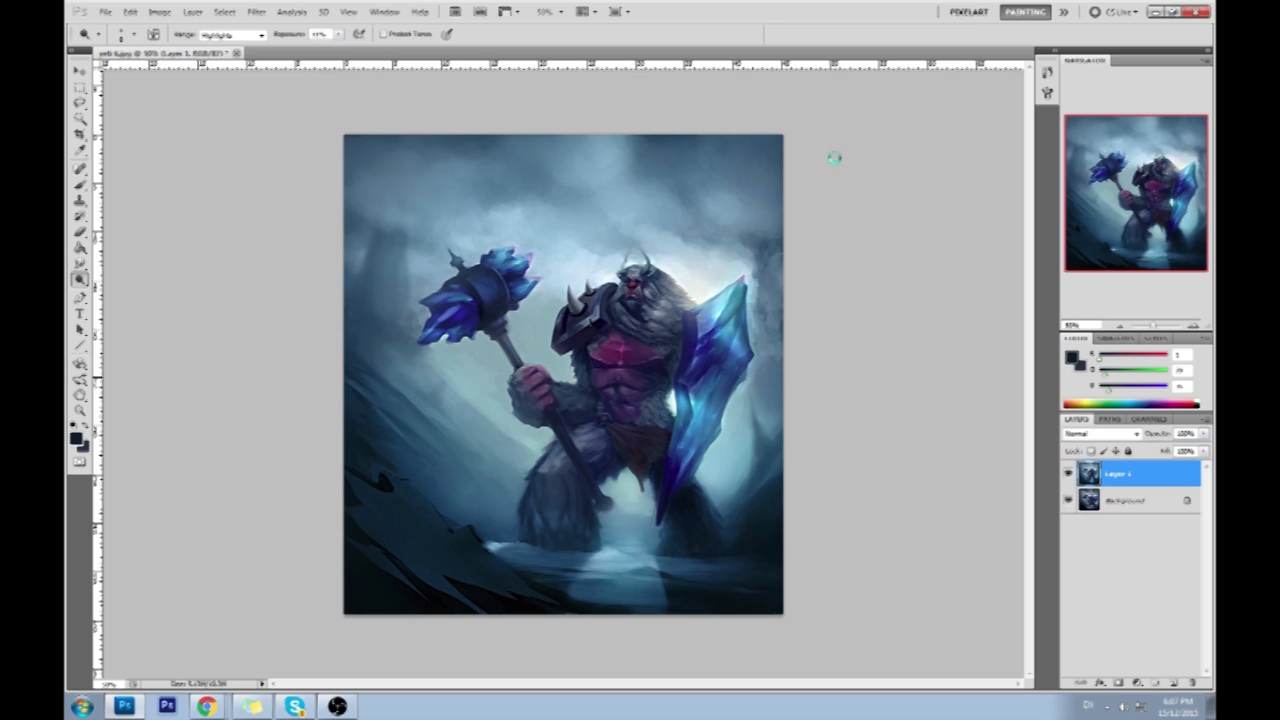
click(800, 391)
right_click(1120, 503)
click(1140, 617)
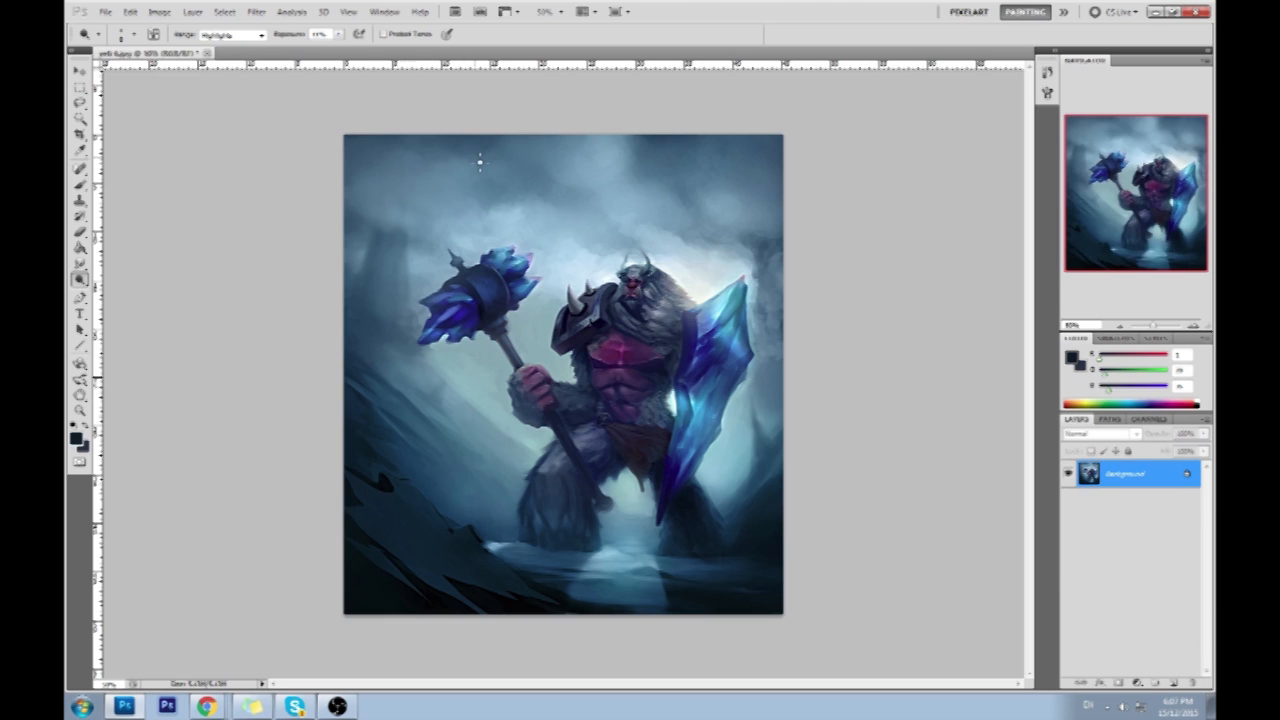
key(ctrl+j)
Extend the canvas to the right with the Crop tool, to more than twice the painting's width.
key(v)
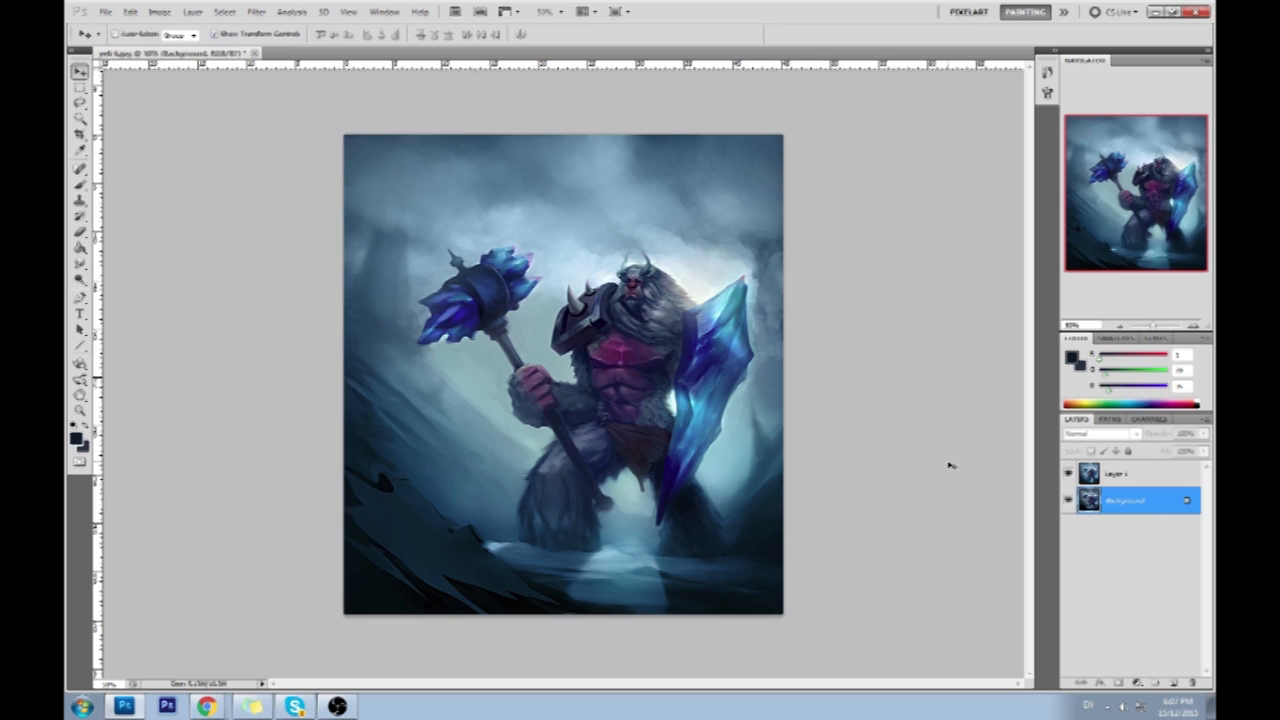
click(1140, 479)
key(ctrl+minus)
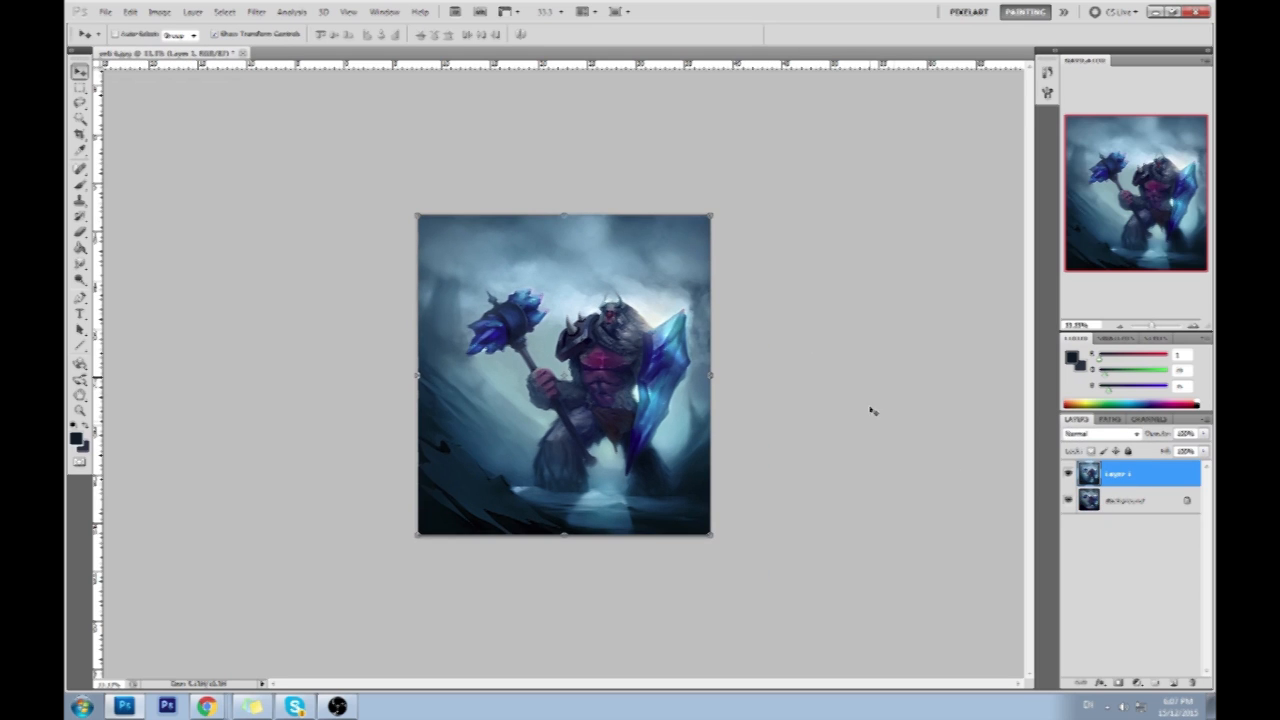
key(c)
drag(411, 208, 797, 536)
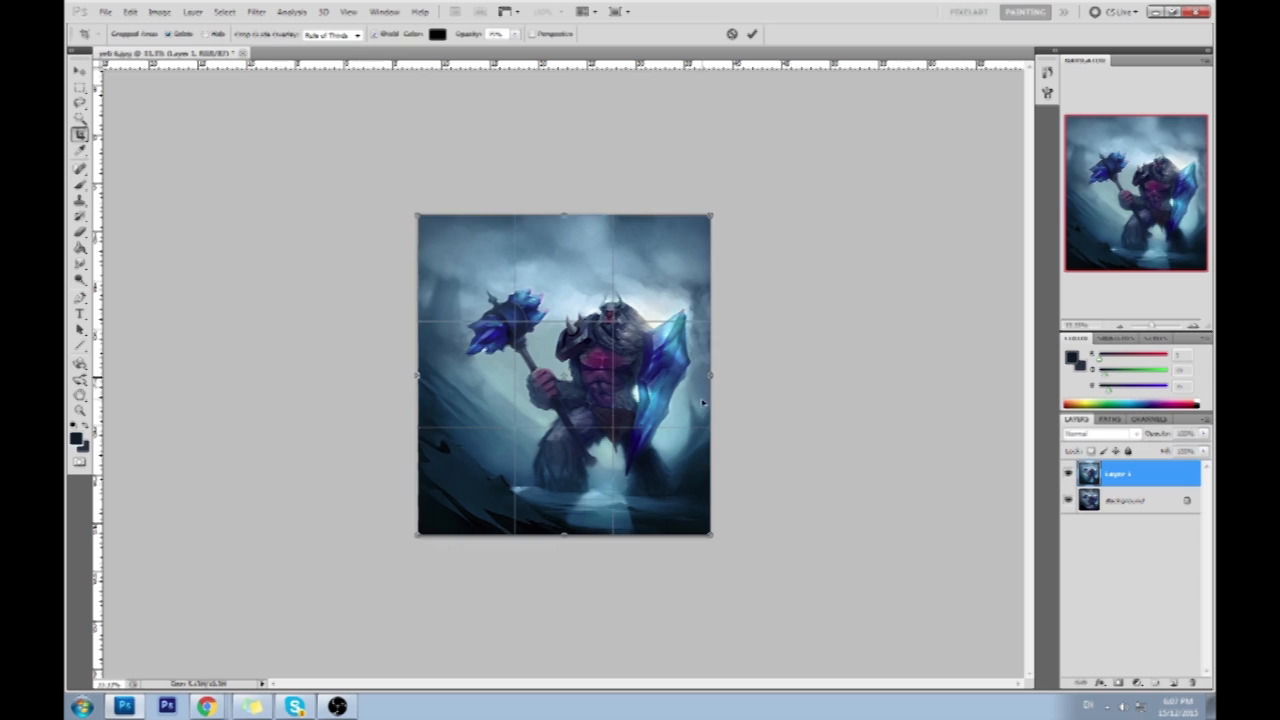
drag(706, 374, 1045, 405)
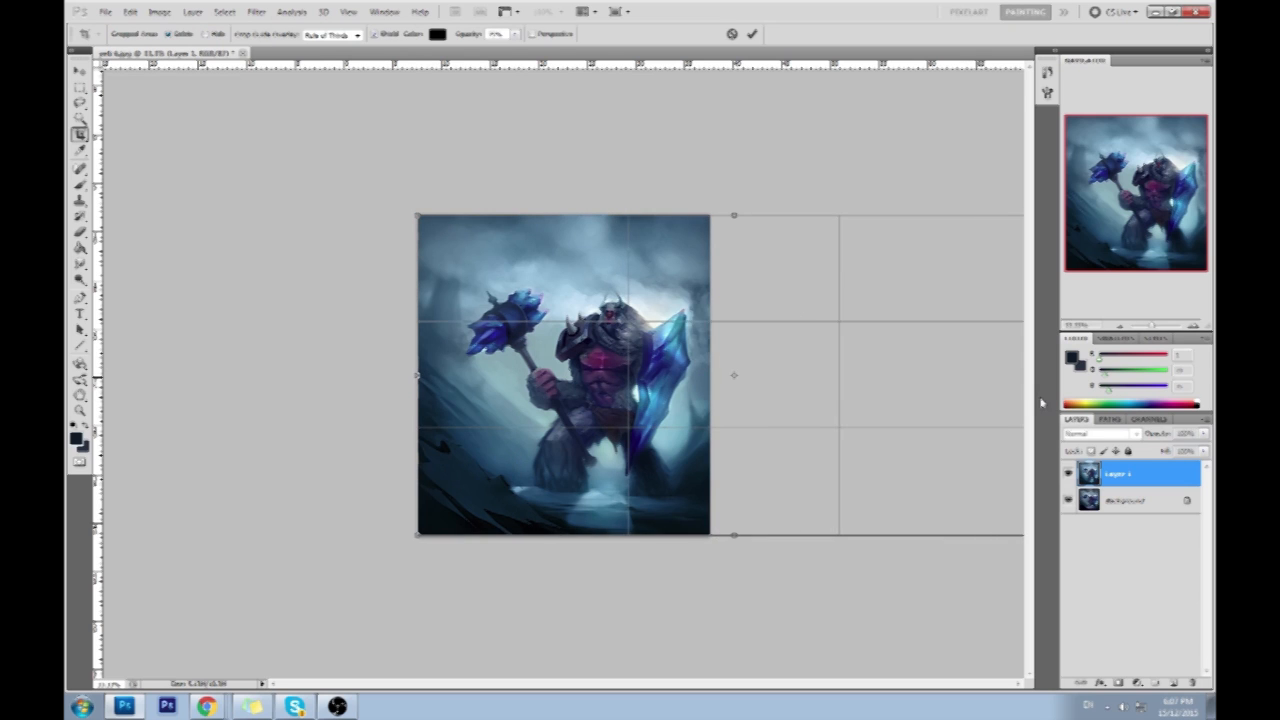
key(Return)
Place the repainted layer directly to the right of the original, and crop the canvas to the two paintings.
key(v)
drag(371, 274, 711, 280)
drag(591, 300, 544, 300)
key(c)
mouse_move(229, 203)
mouse_down()
mouse_move(543, 443)
mouse_move(826, 595)
mouse_up()
key(Return)
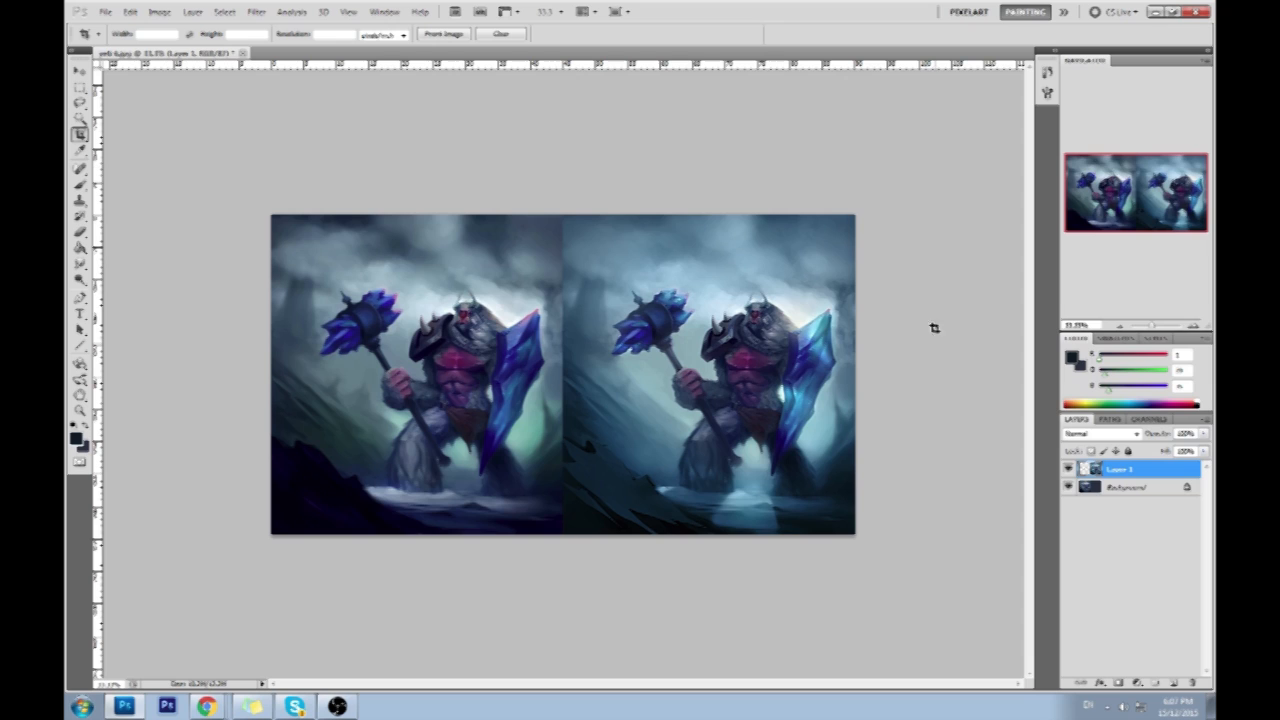
Merge the side-by-side comparison into one layer, and close yeti 6.jpg with its changes saved.
right_click(1115, 485)
click(1122, 465)
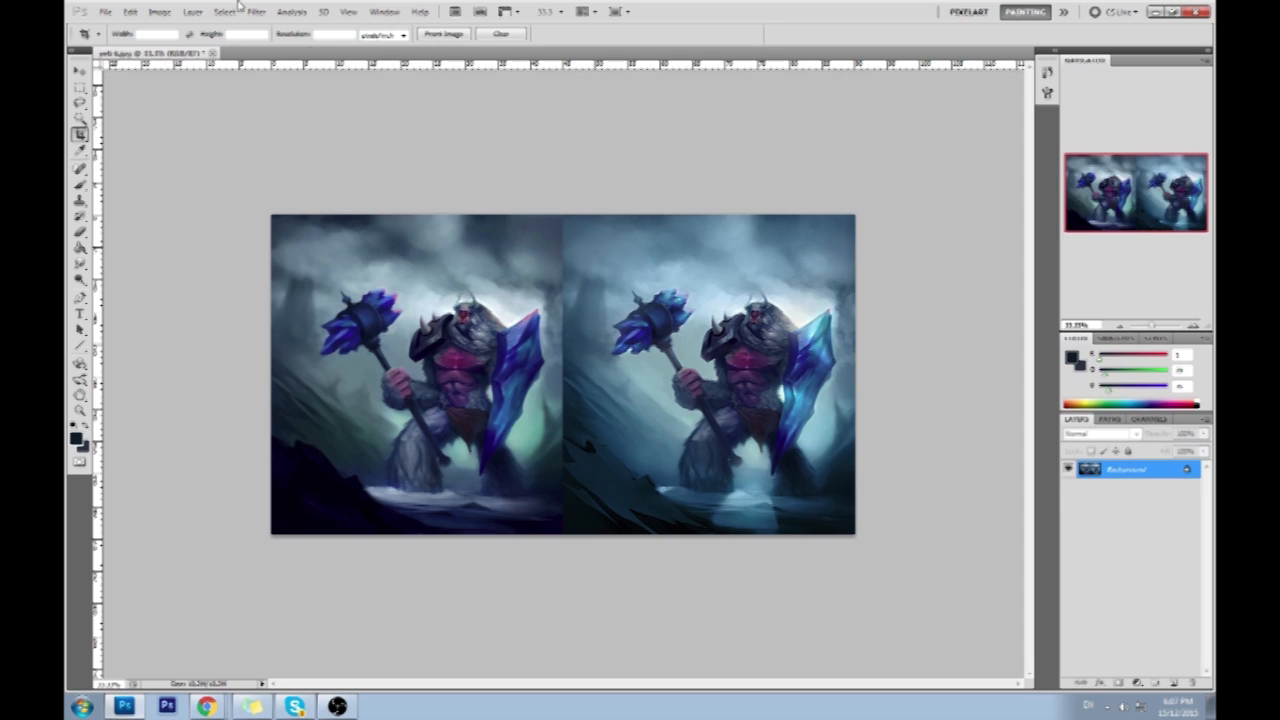
click(212, 52)
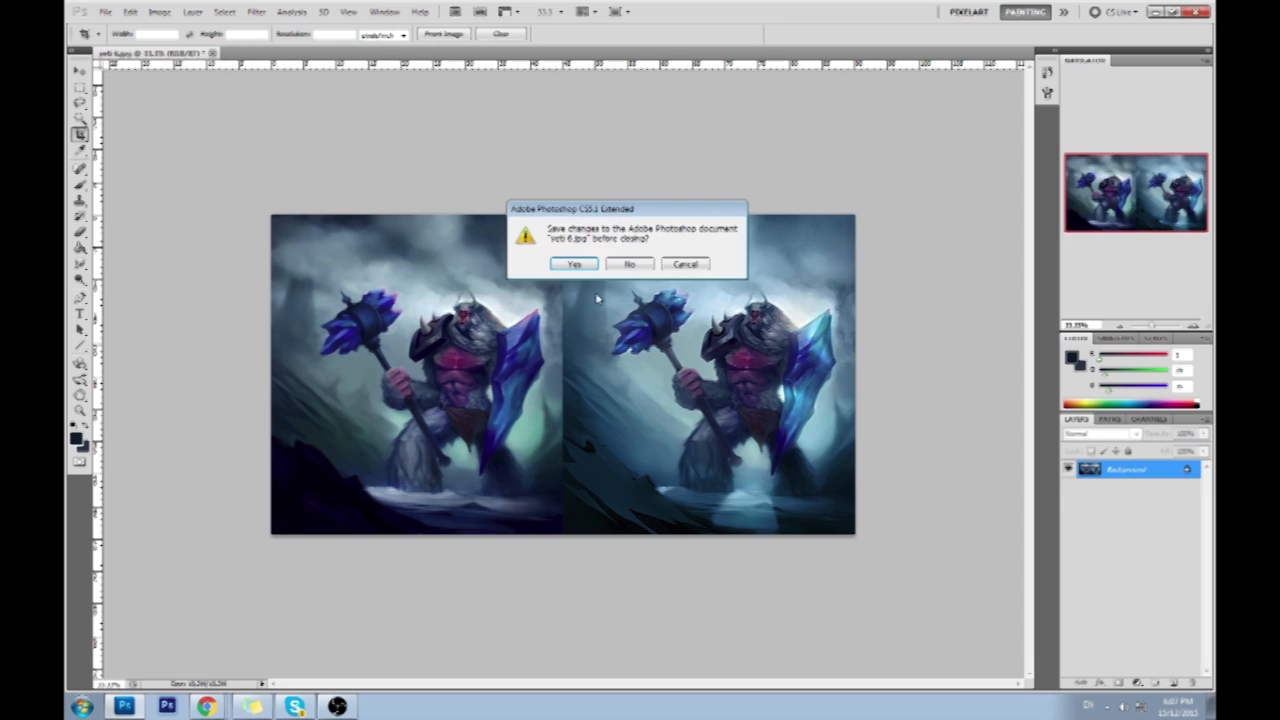
click(573, 266)
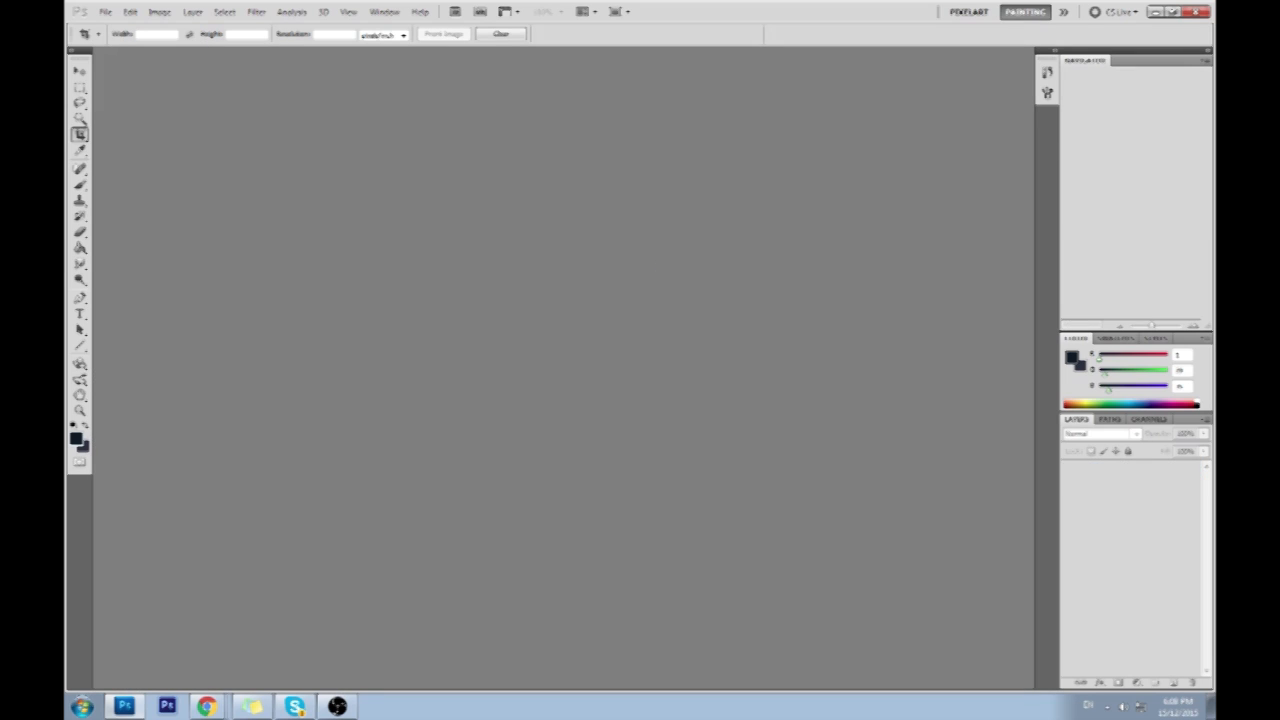
Reopen yeti 6.jpg from the desktop in the maximized Photoshop window.
double_click(723, 9)
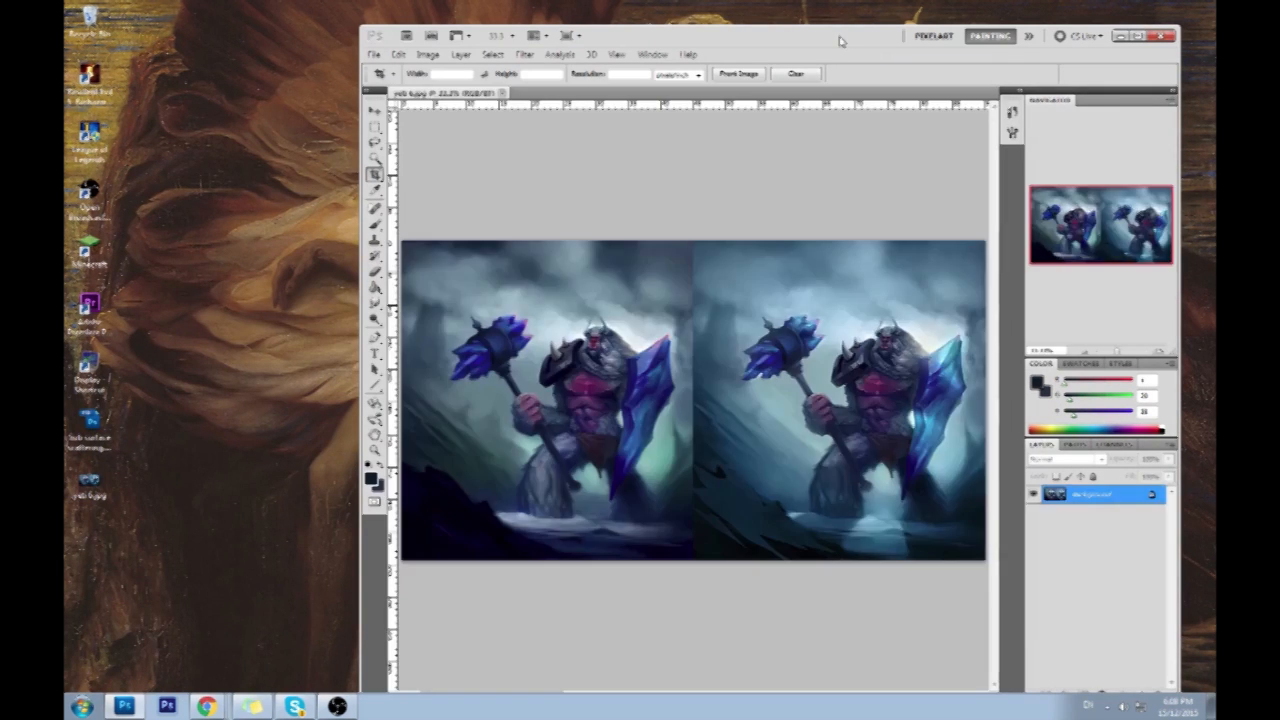
double_click(840, 41)
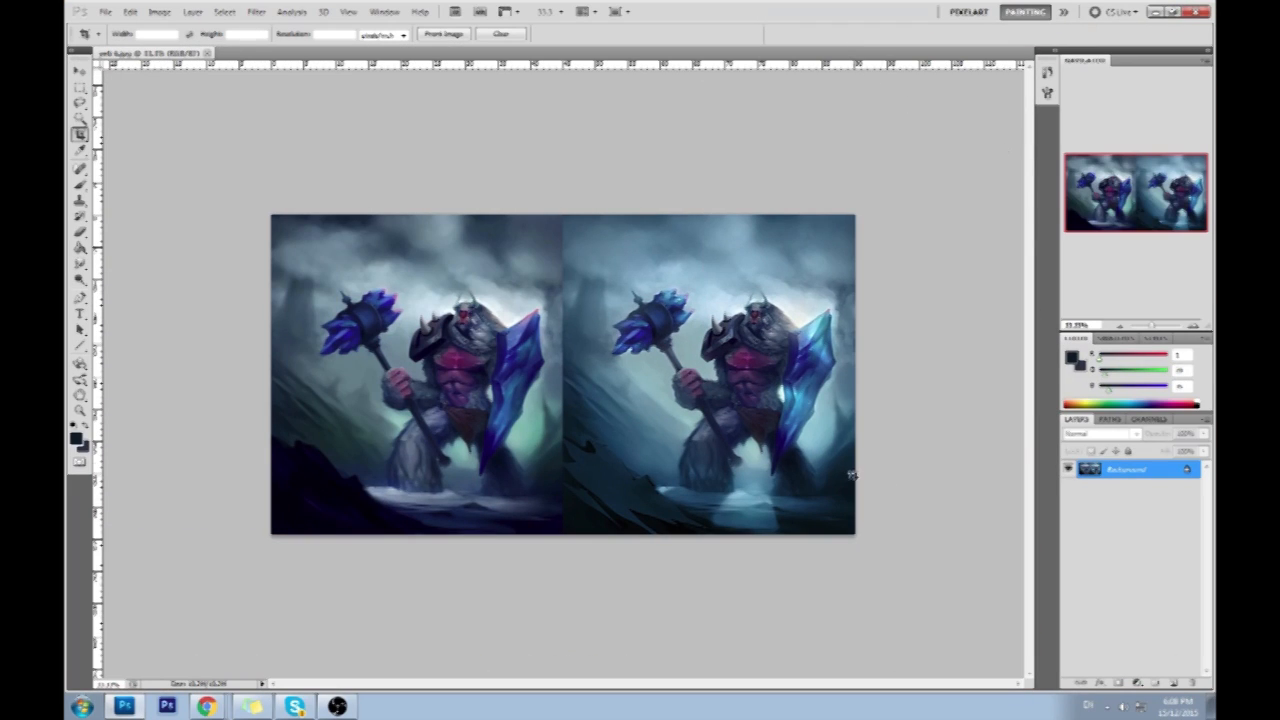
Sample the pale blue light between the repainted yeti's legs, and change the foreground colour to the grey #70706a.
key(b)
alt+click(755, 449)
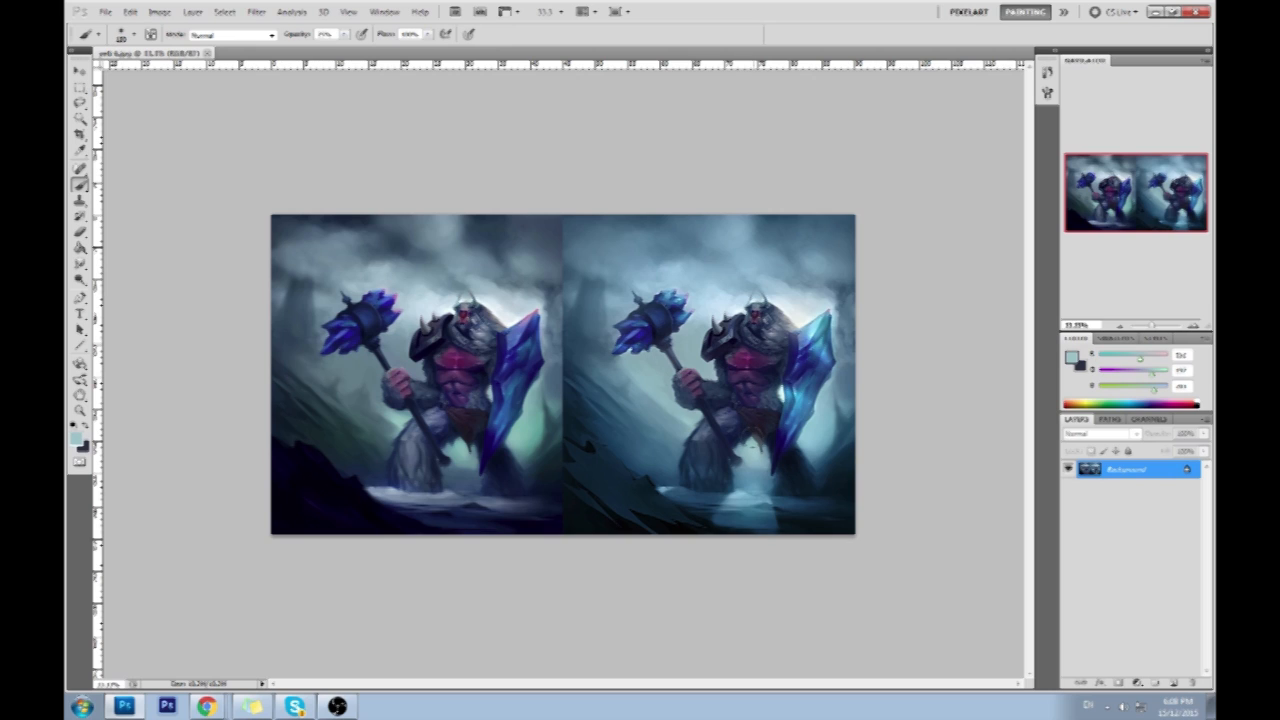
click(1071, 358)
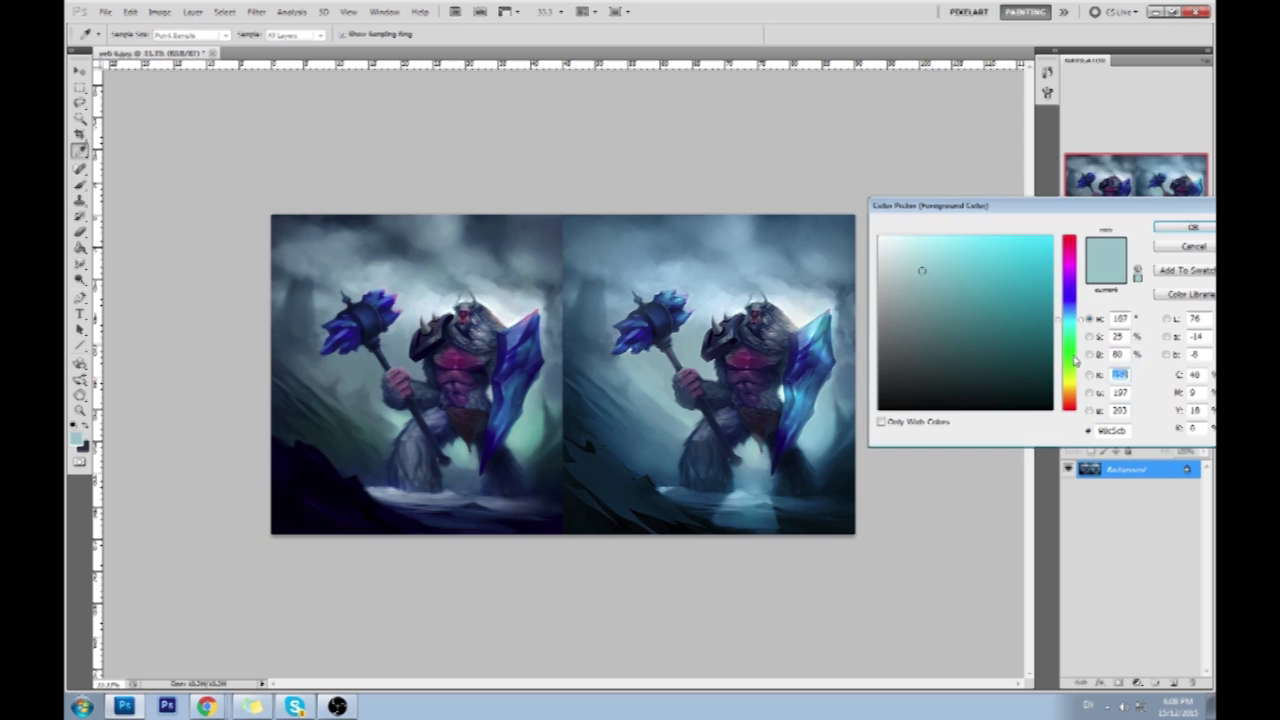
click(764, 426)
mouse_move(910, 402)
mouse_down()
mouse_move(912, 347)
mouse_move(895, 335)
mouse_up()
drag(1083, 264, 1079, 383)
click(887, 333)
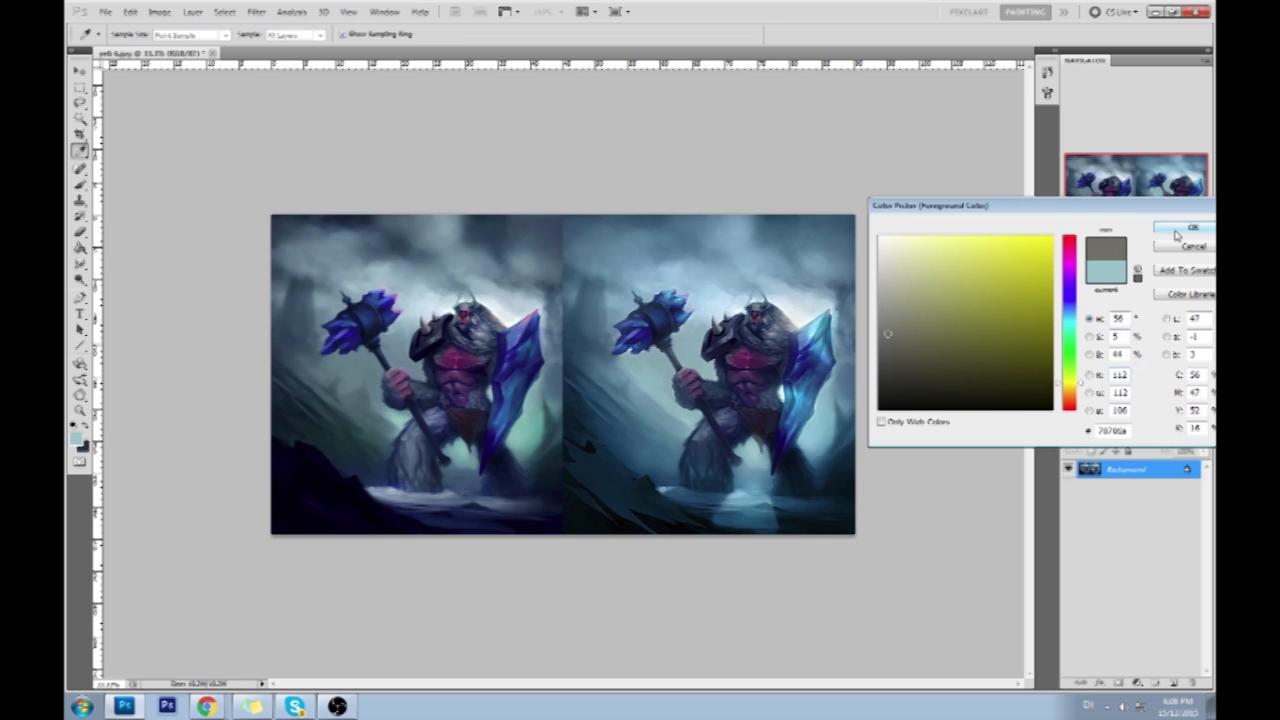
click(1174, 235)
key(b)
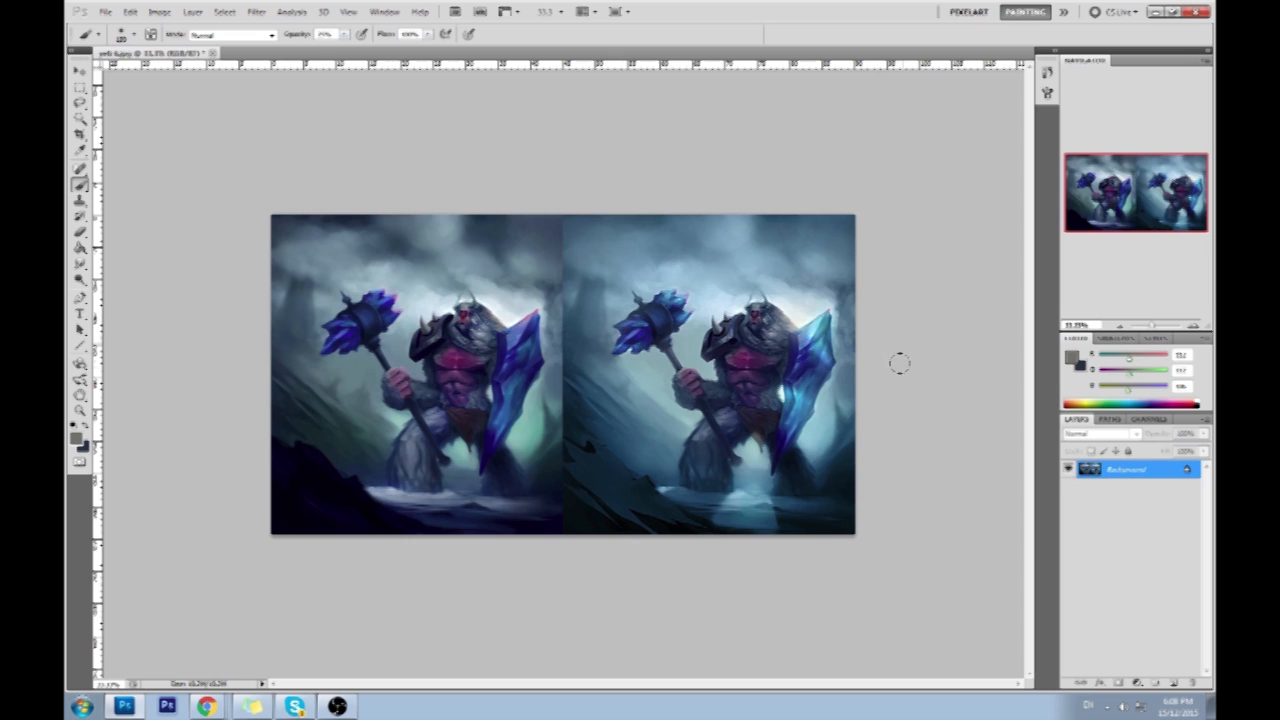
Sample the bright cyan light beside the repainted yeti's shield, and try out the Dodge tool before returning to the brush.
alt+click(783, 386)
right_click(80, 282)
click(134, 279)
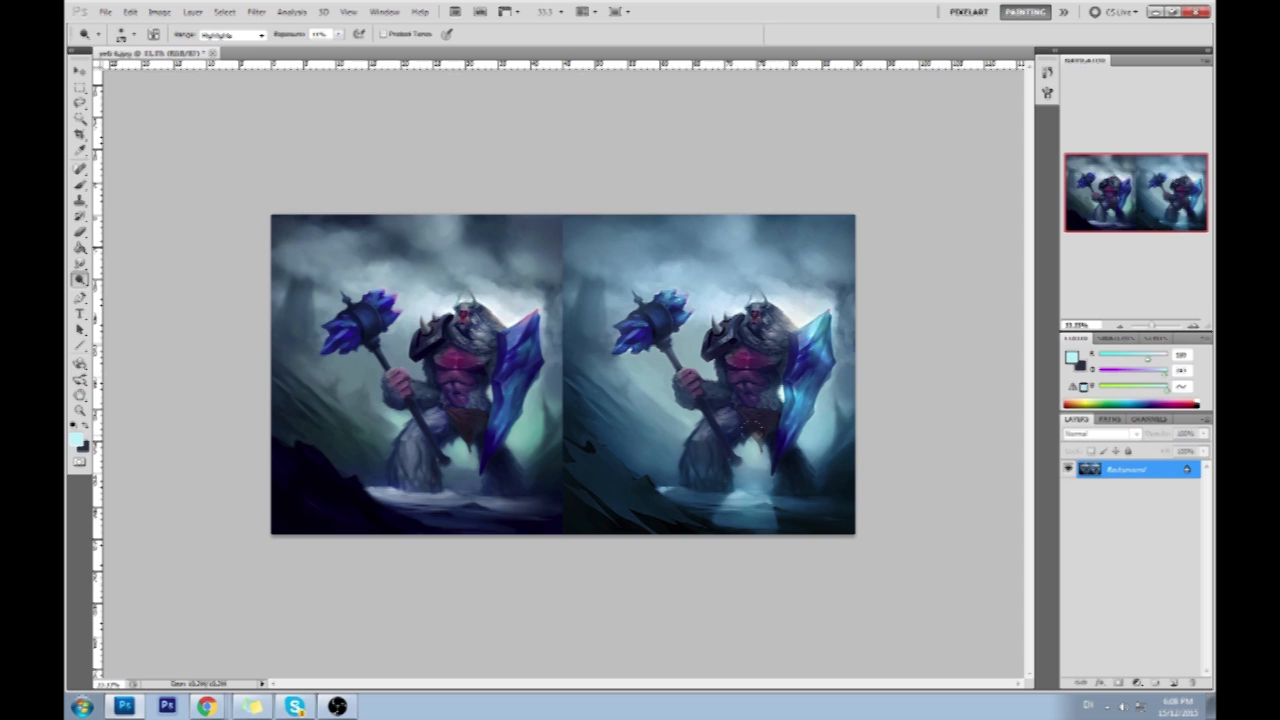
key(b)
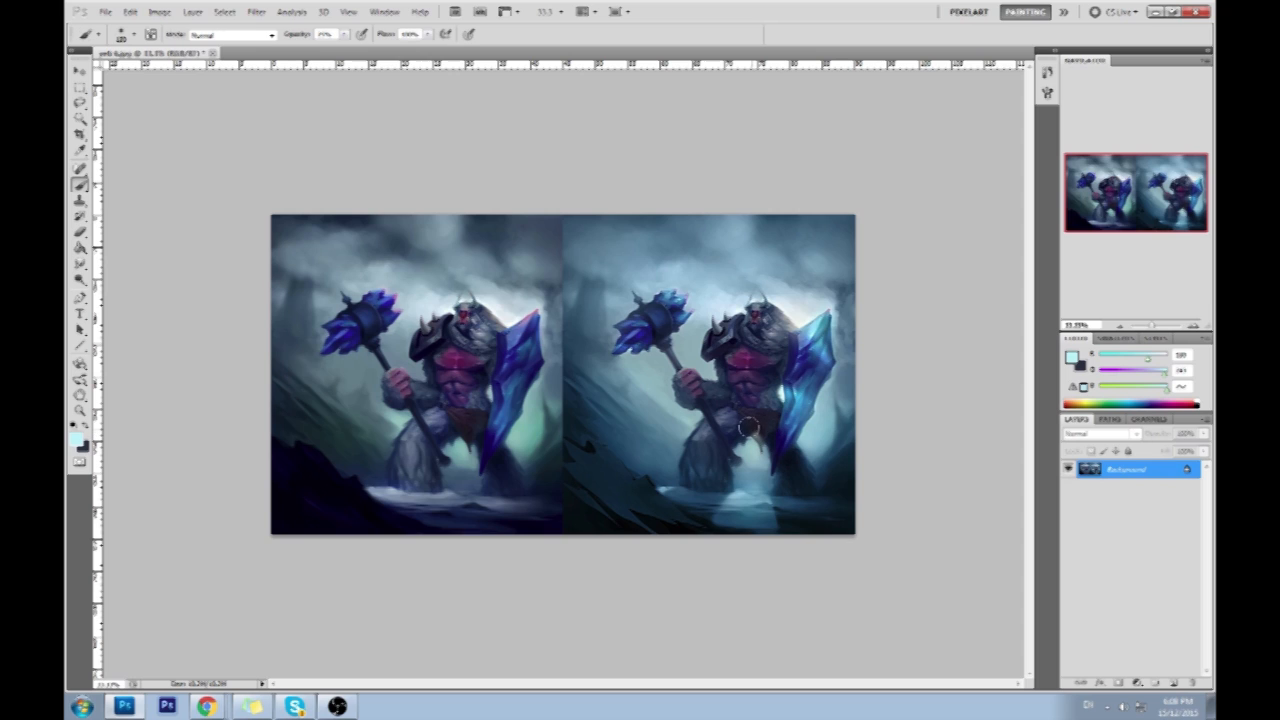
Touch up the lower edge of the repainted yeti's loincloth with a smaller, fully opaque brush in its sampled dark colour.
alt+click(753, 428)
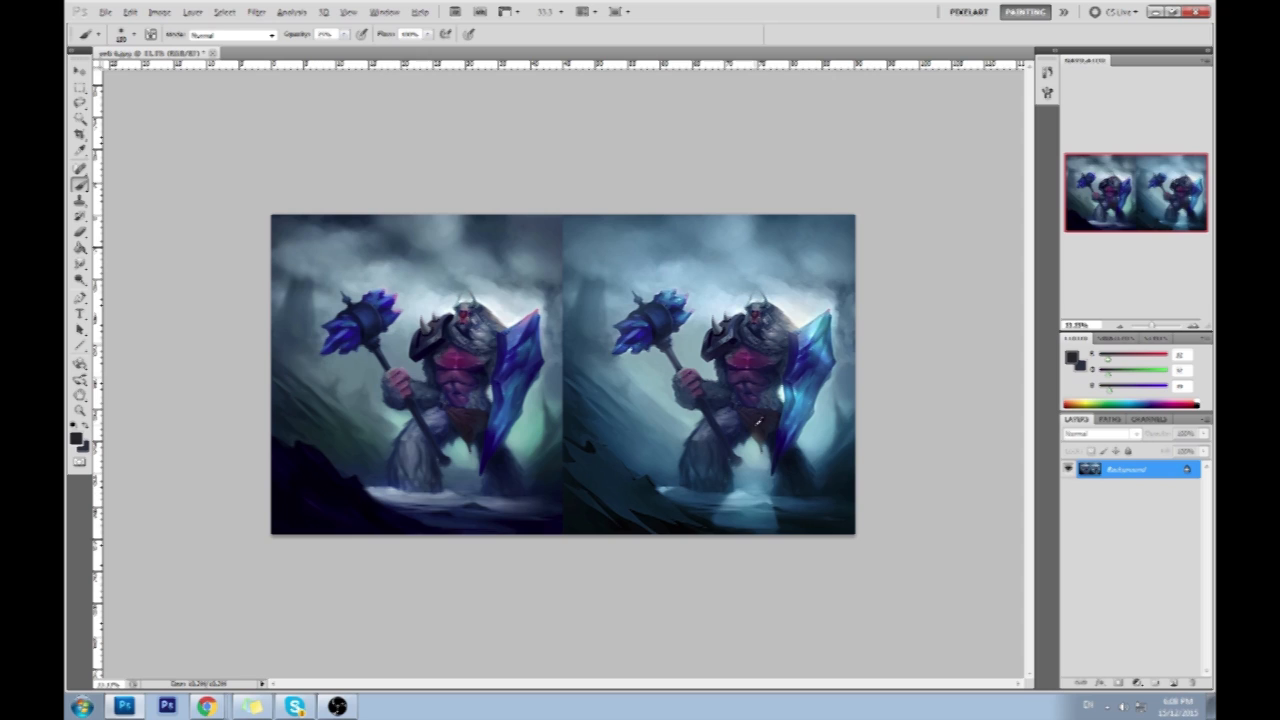
key(0)
alt+click(767, 428)
key(bracketleft)
key(bracketleft)
key(bracketleft)
click(80, 262)
click(115, 276)
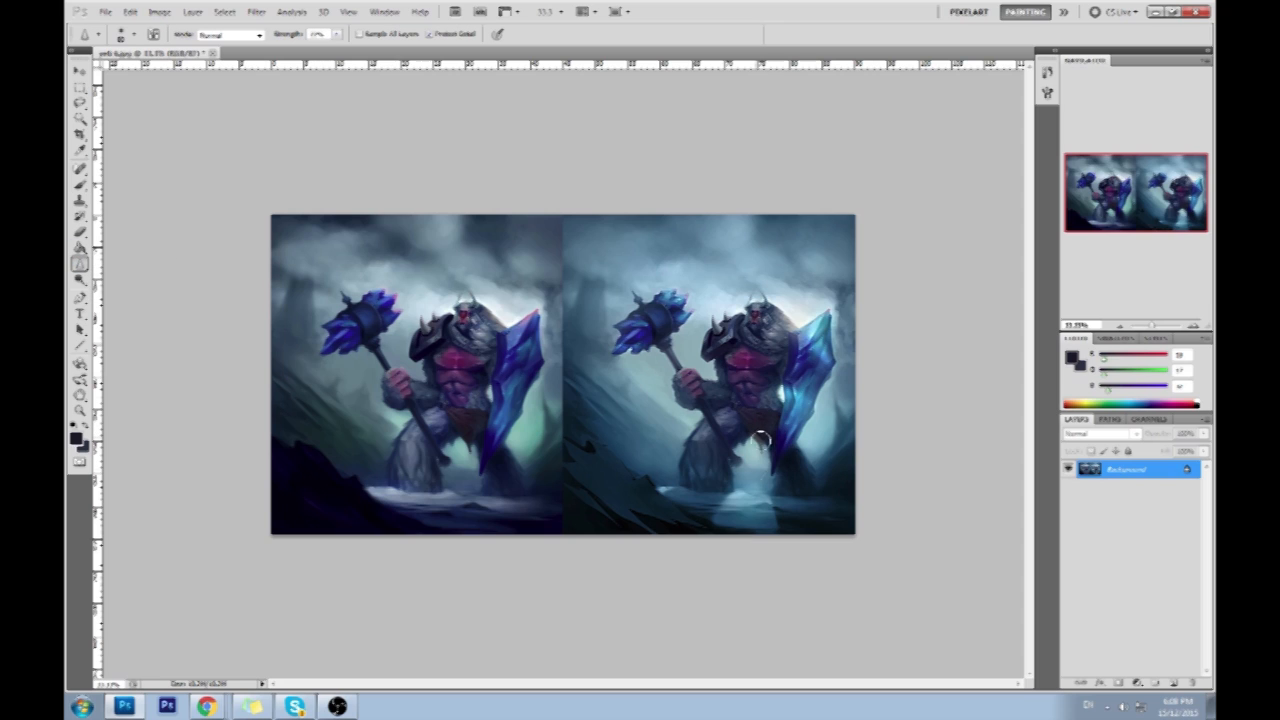
key(b)
alt+click(767, 425)
drag(766, 440, 765, 442)
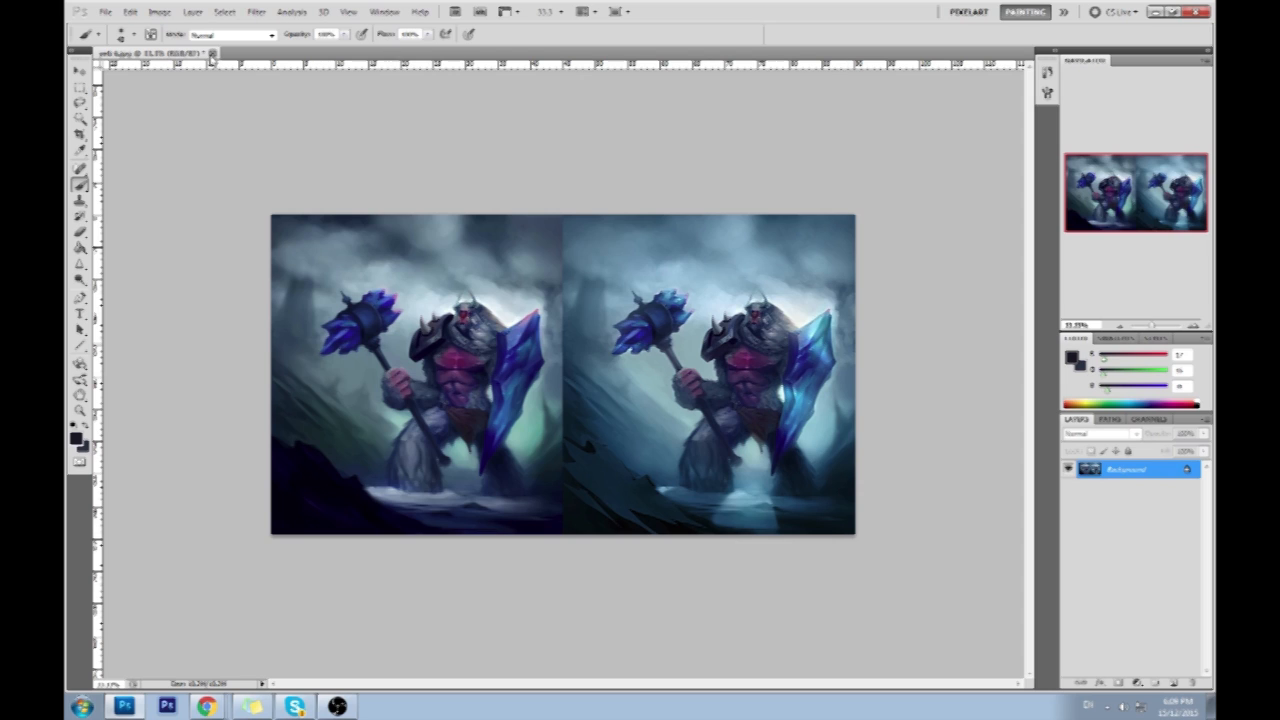
Close the comparison painting without saving the last changes.
click(211, 53)
click(626, 265)
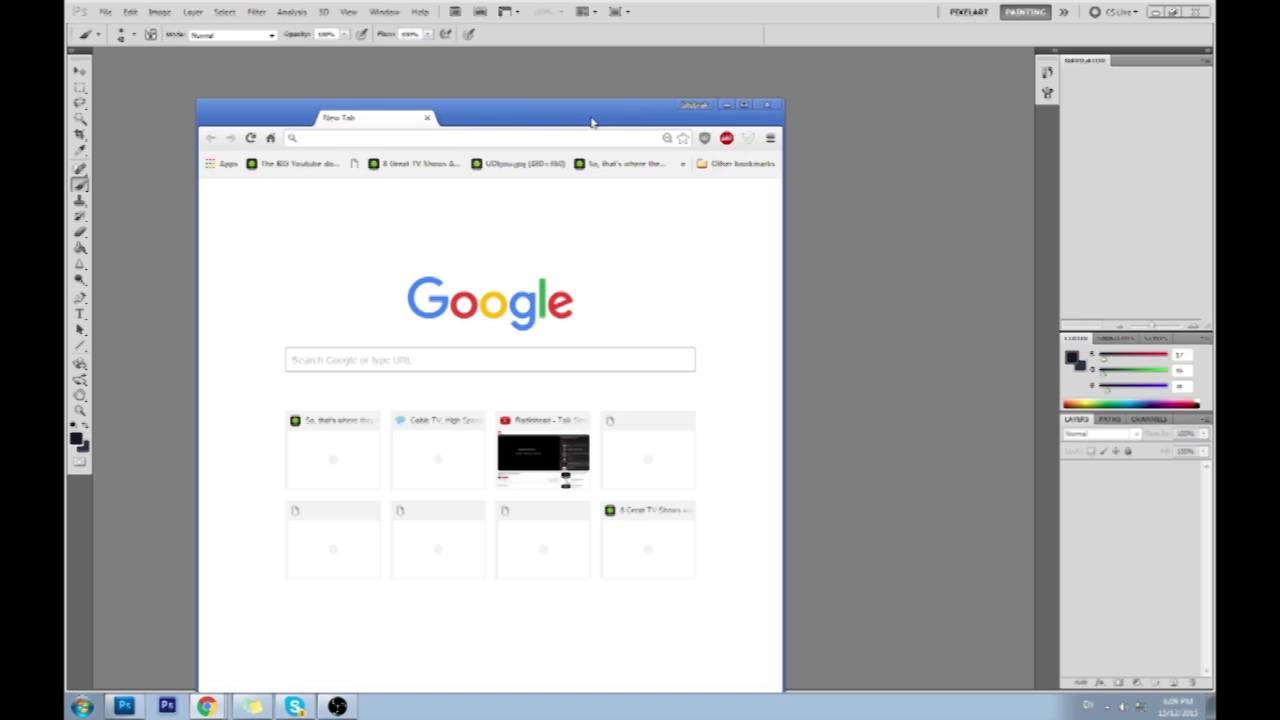
Search Google in Chrome for "silhouette subsurface scattering".
text(silhouette subsurface scattering)
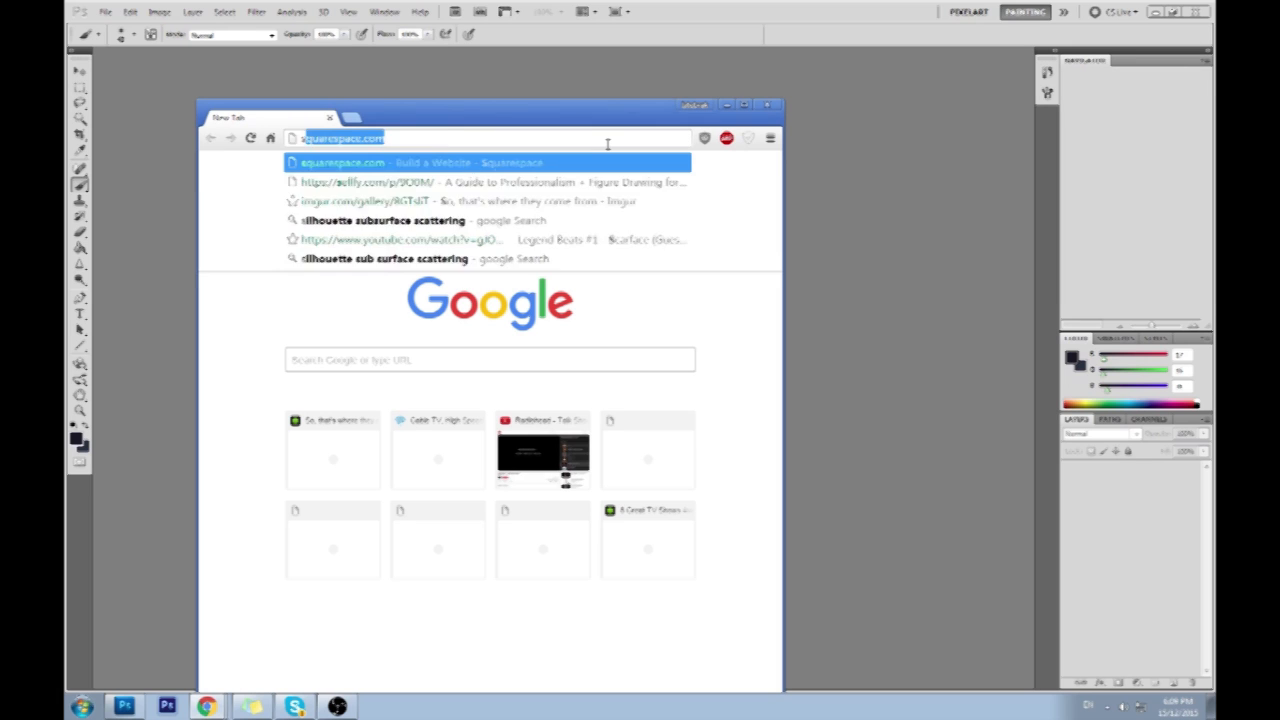
key(Return)
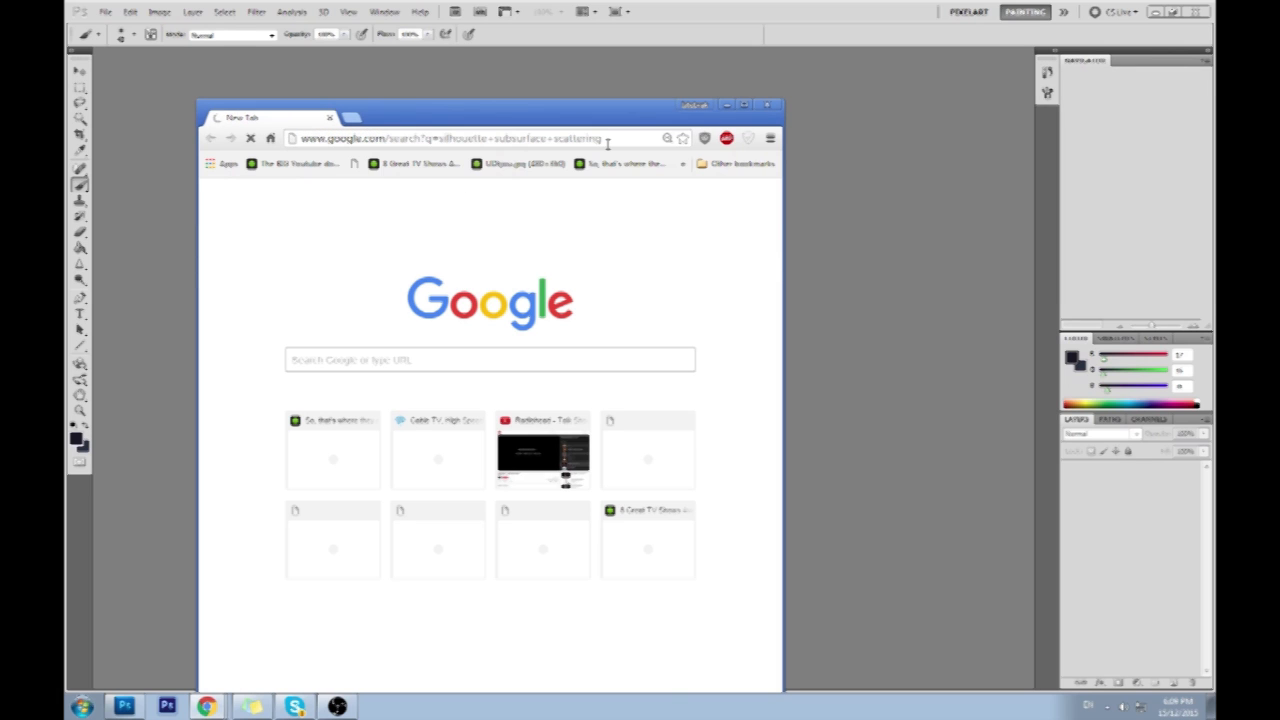
Shorten the Google search to "silhouette" and show its image results in a maximized browser window.
click(607, 140)
drag(343, 169, 450, 170)
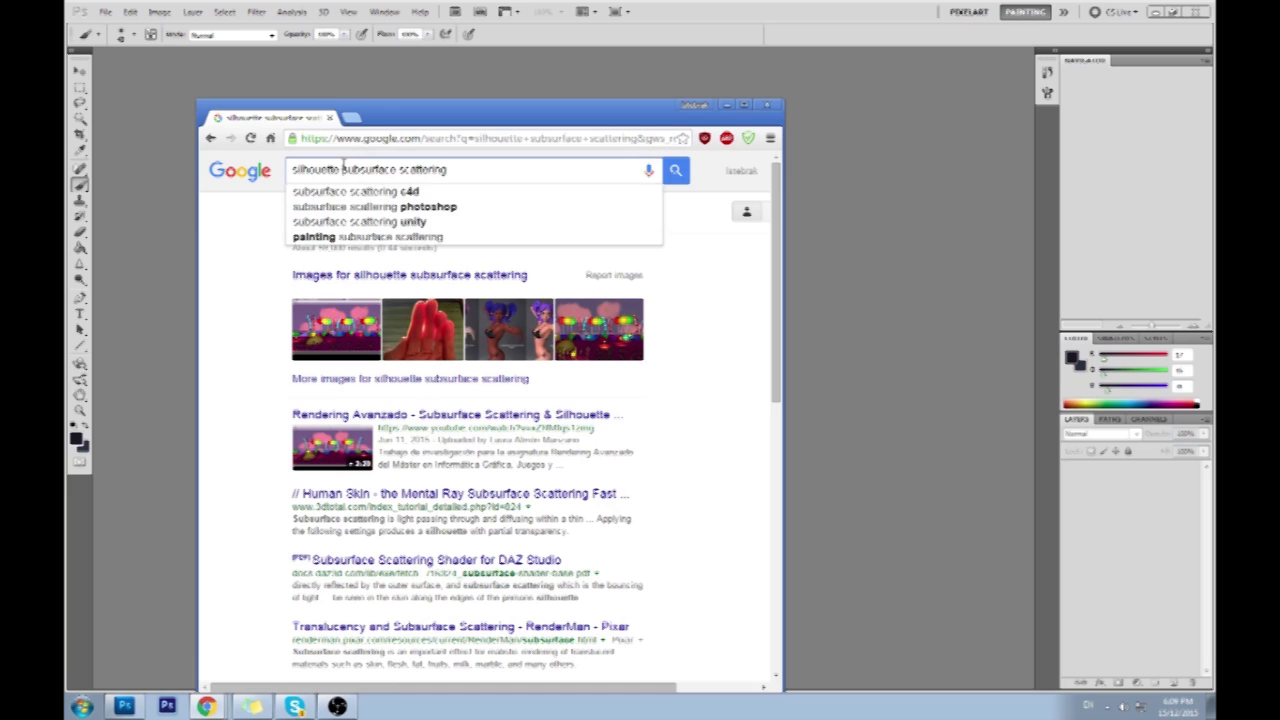
key(BackSpace)
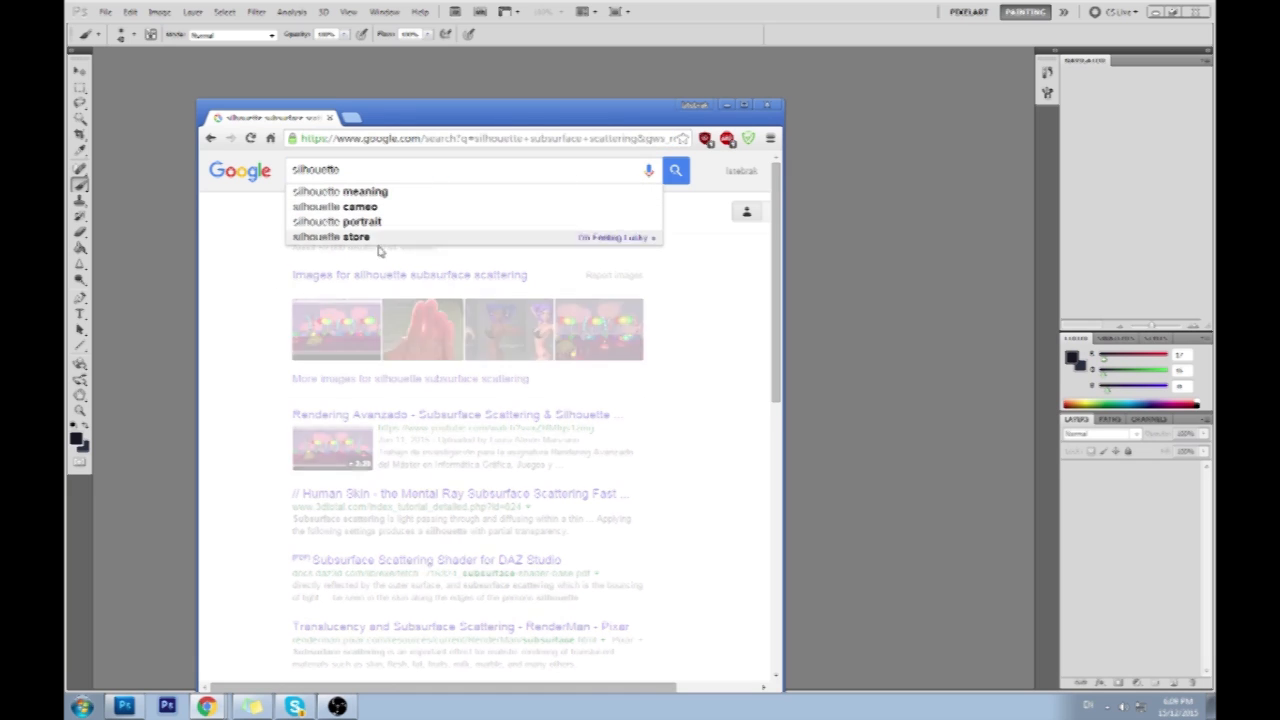
click(366, 169)
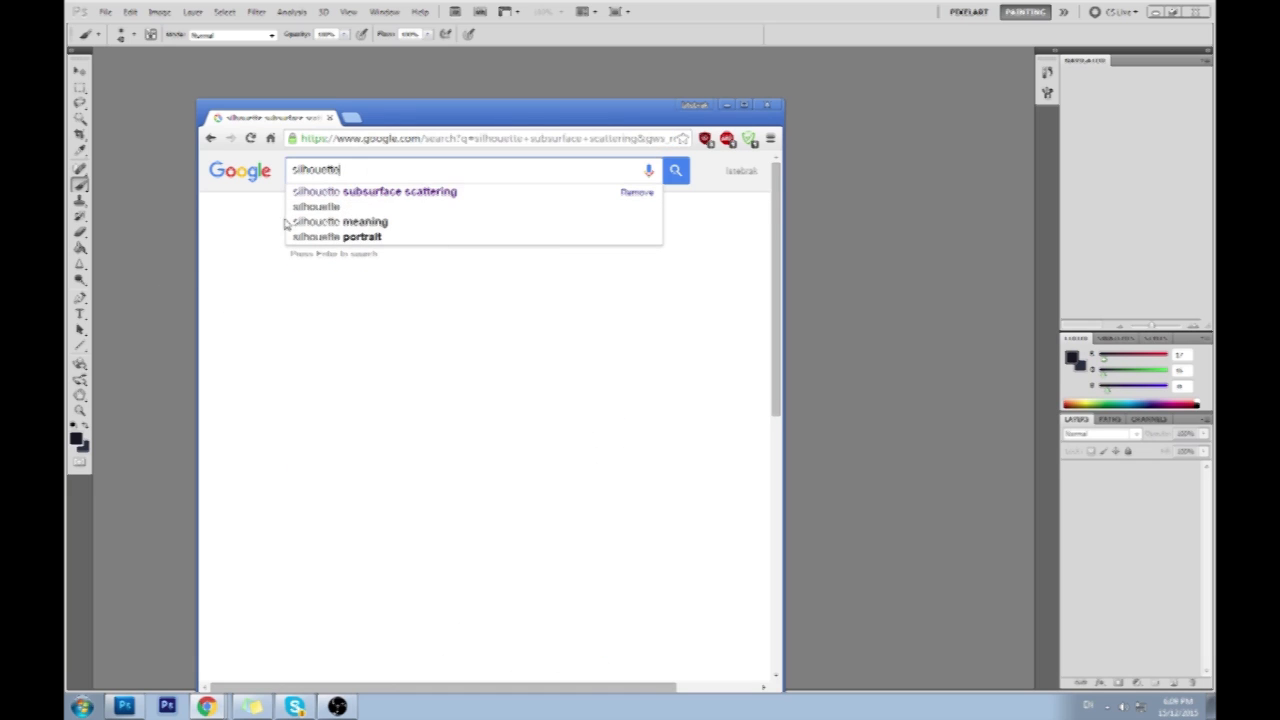
key(Return)
double_click(416, 121)
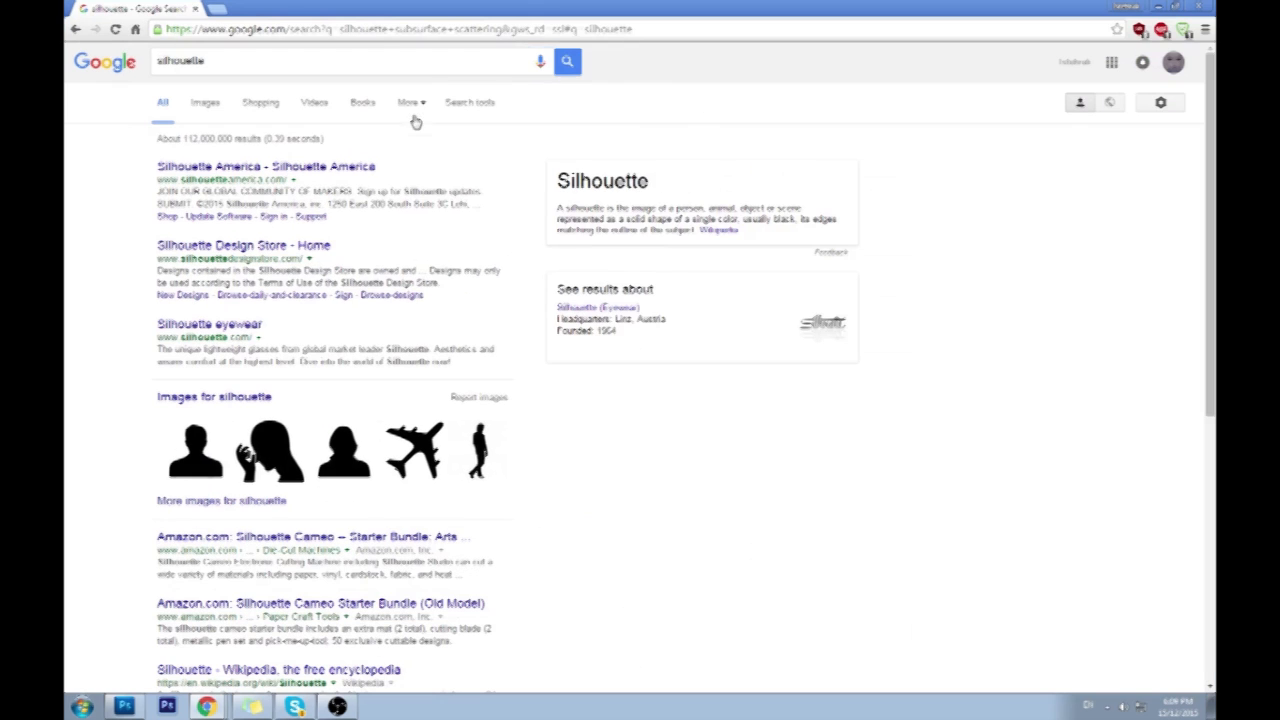
click(205, 105)
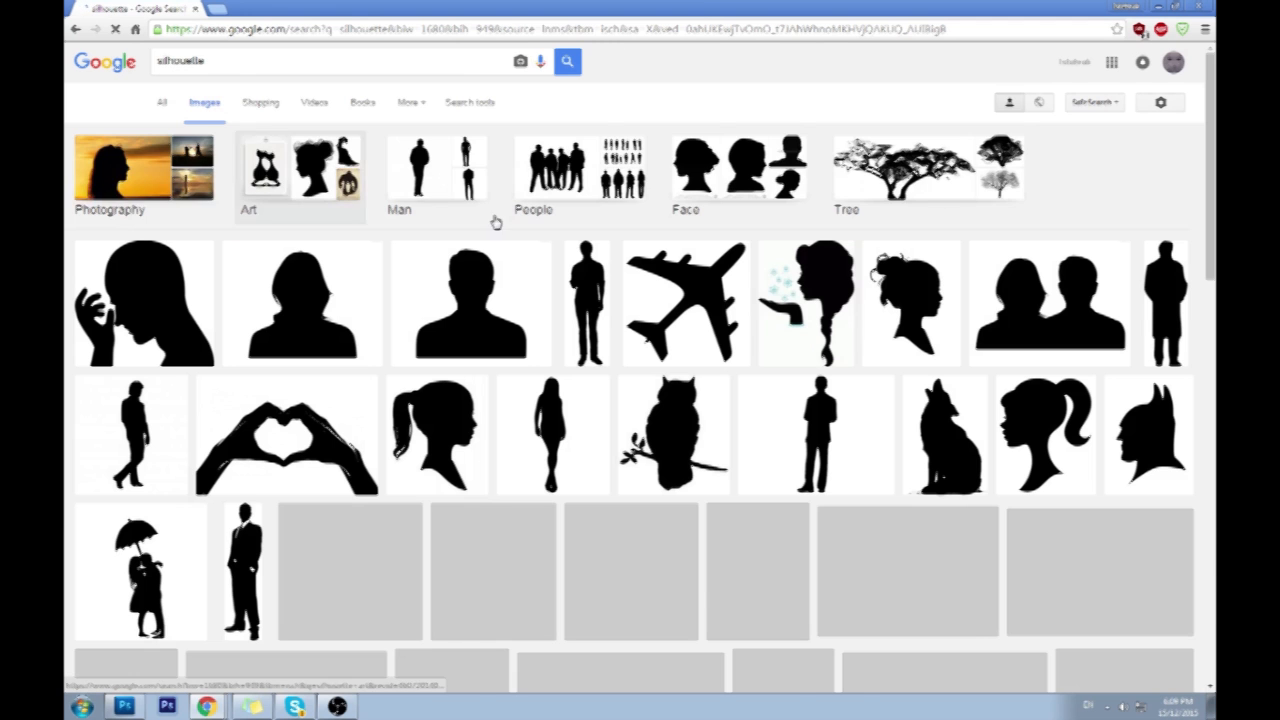
Narrow the silhouette images to photography and preview the woman with flowing fabric against a seaside sunset.
click(143, 170)
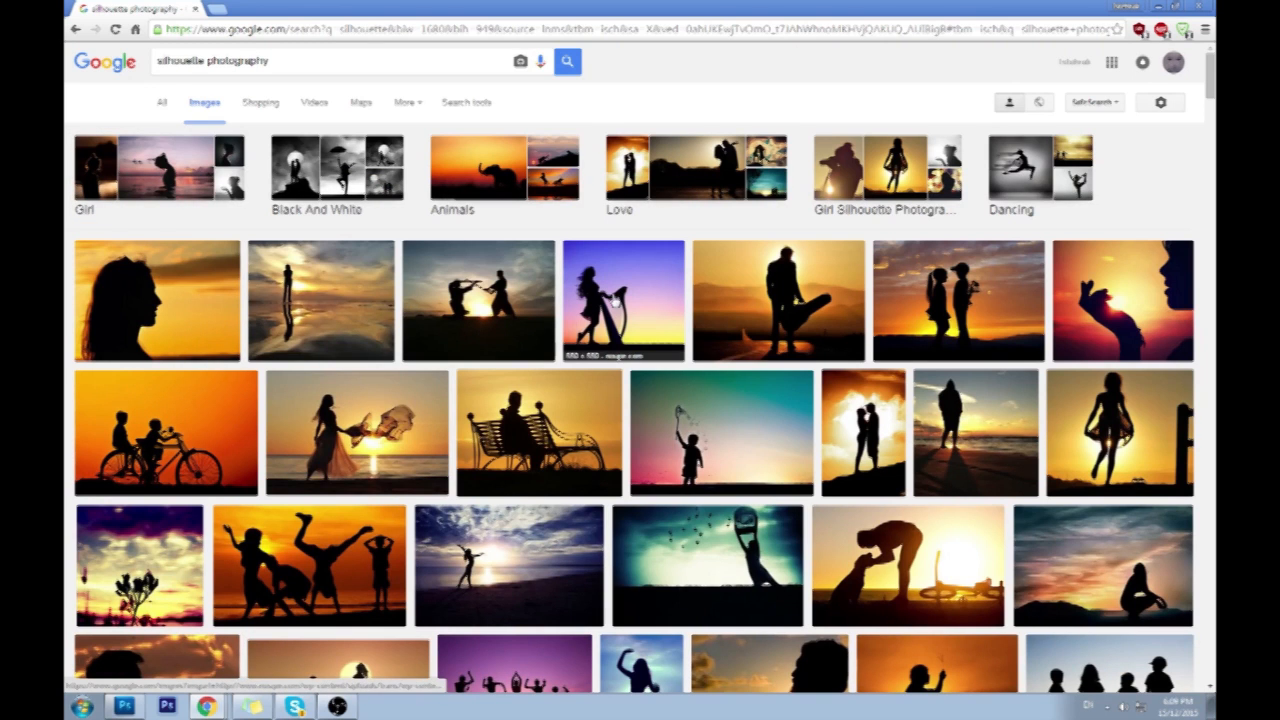
click(382, 432)
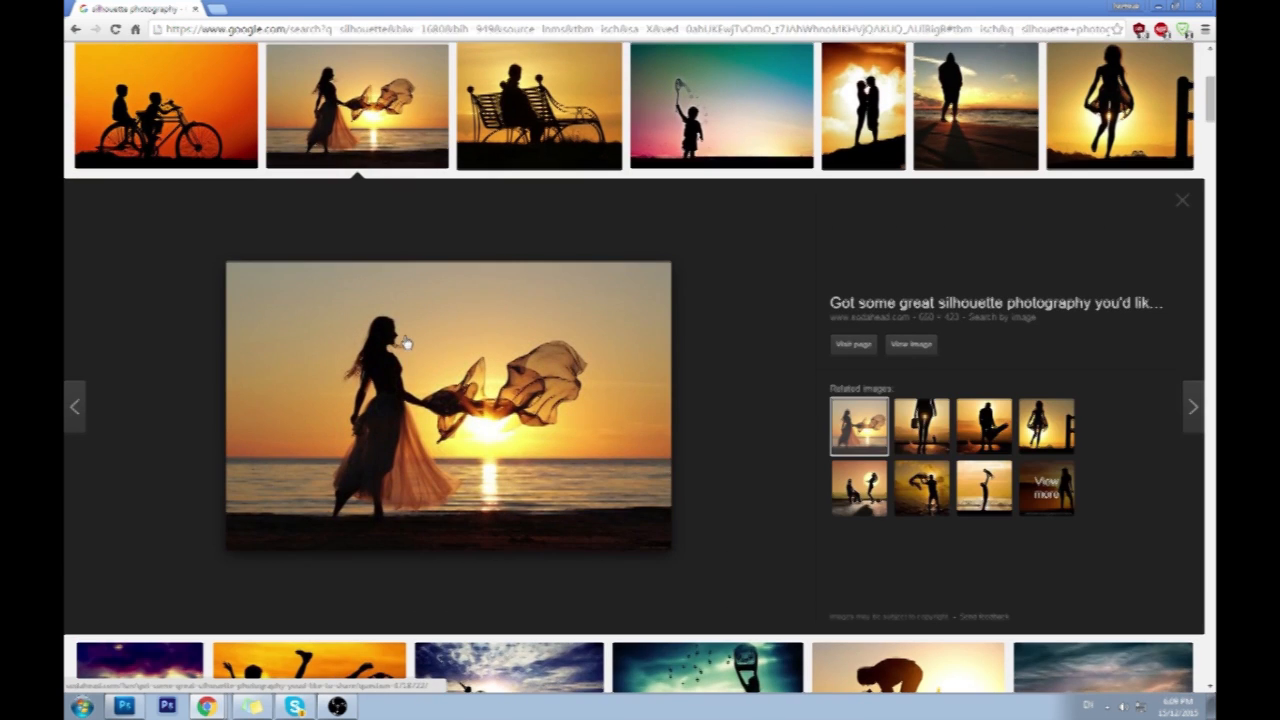
scroll(399, 323, up, 2)
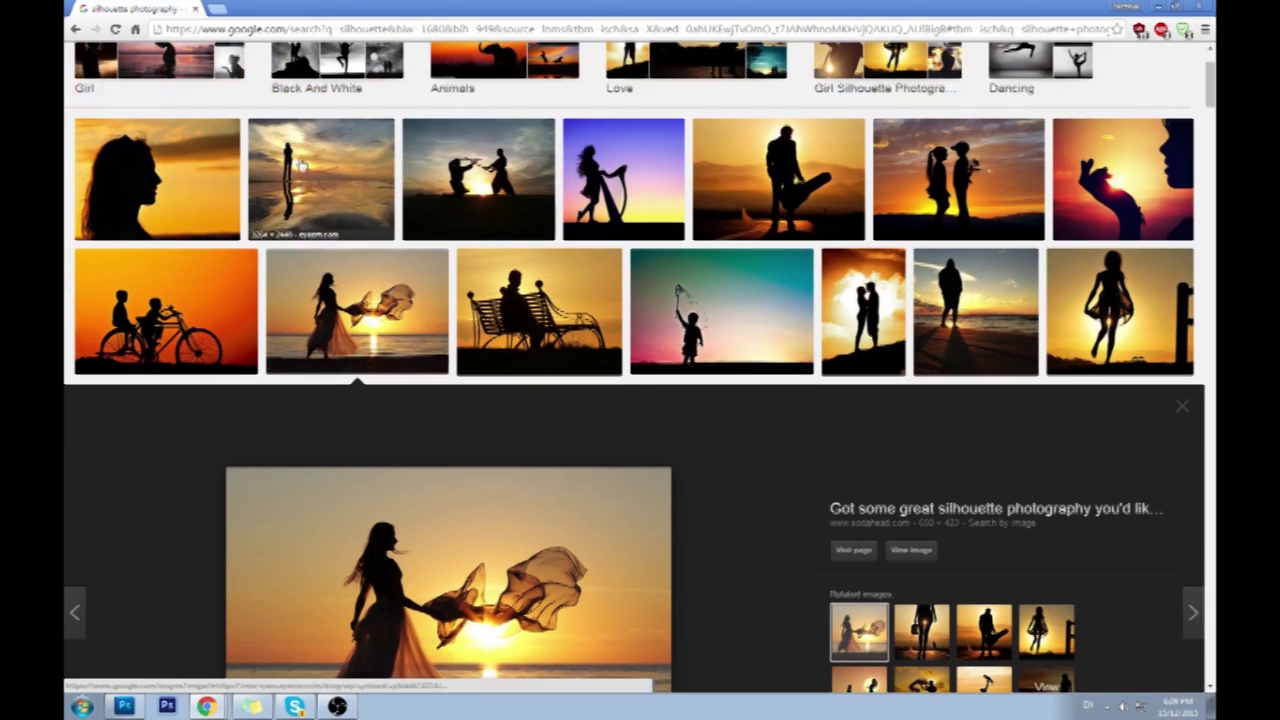
scroll(300, 165, up, 2)
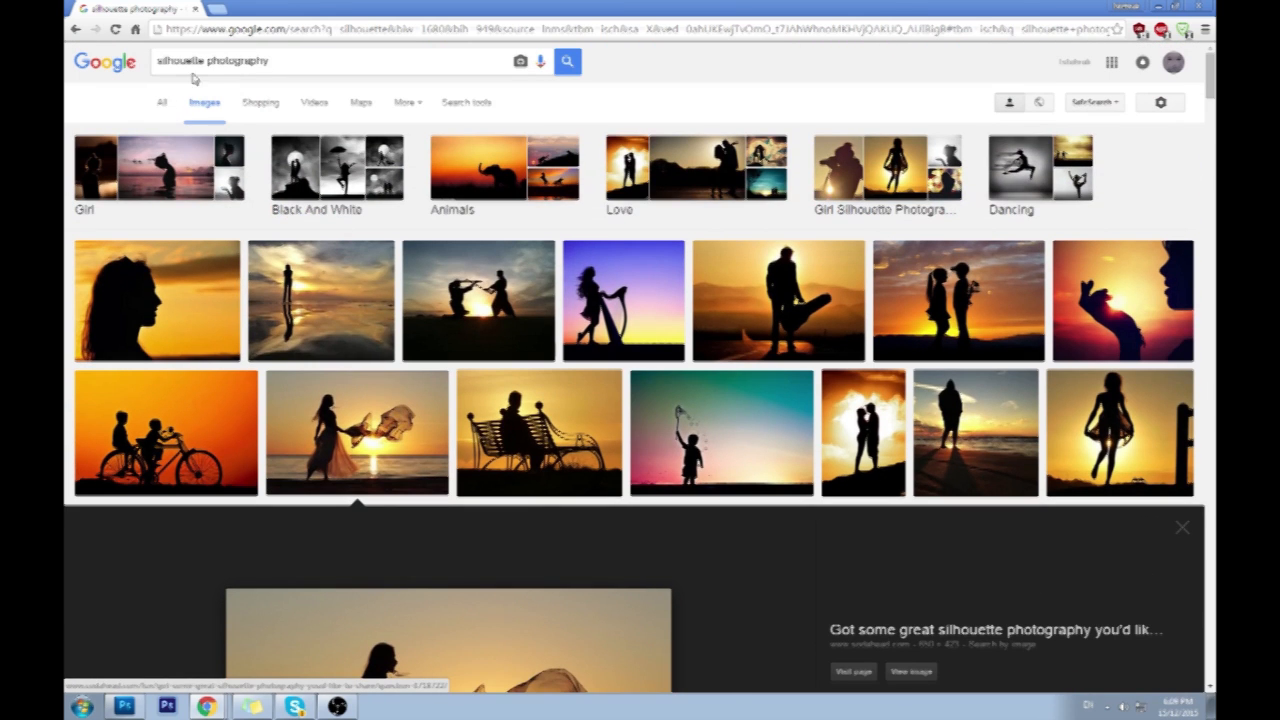
Search Google for "rim light" in a new browser tab and show the image results.
click(215, 8)
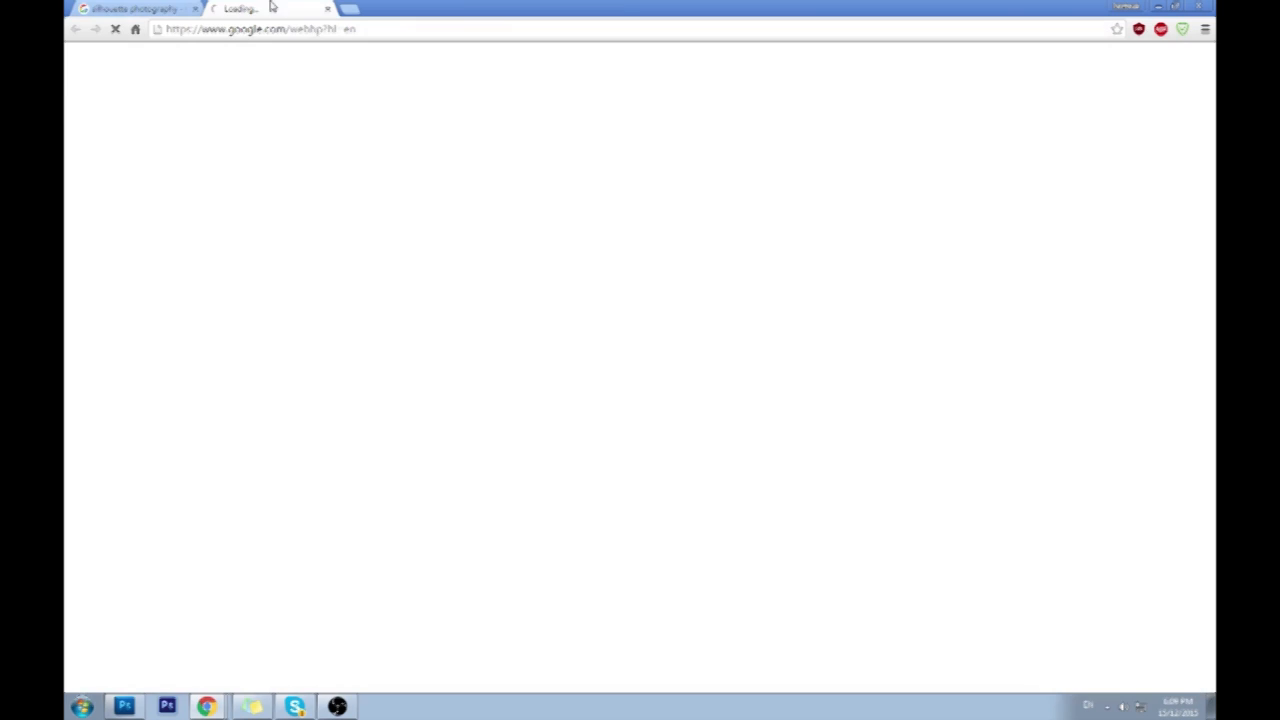
text(t)
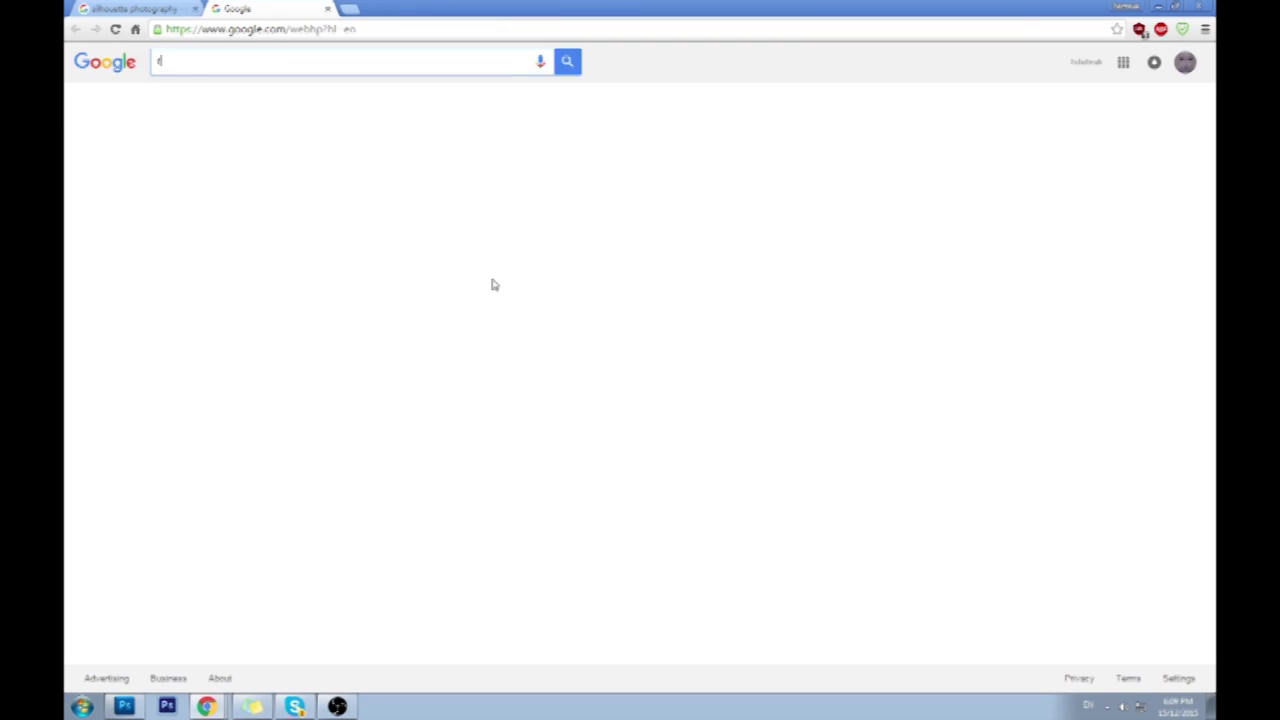
text(im )
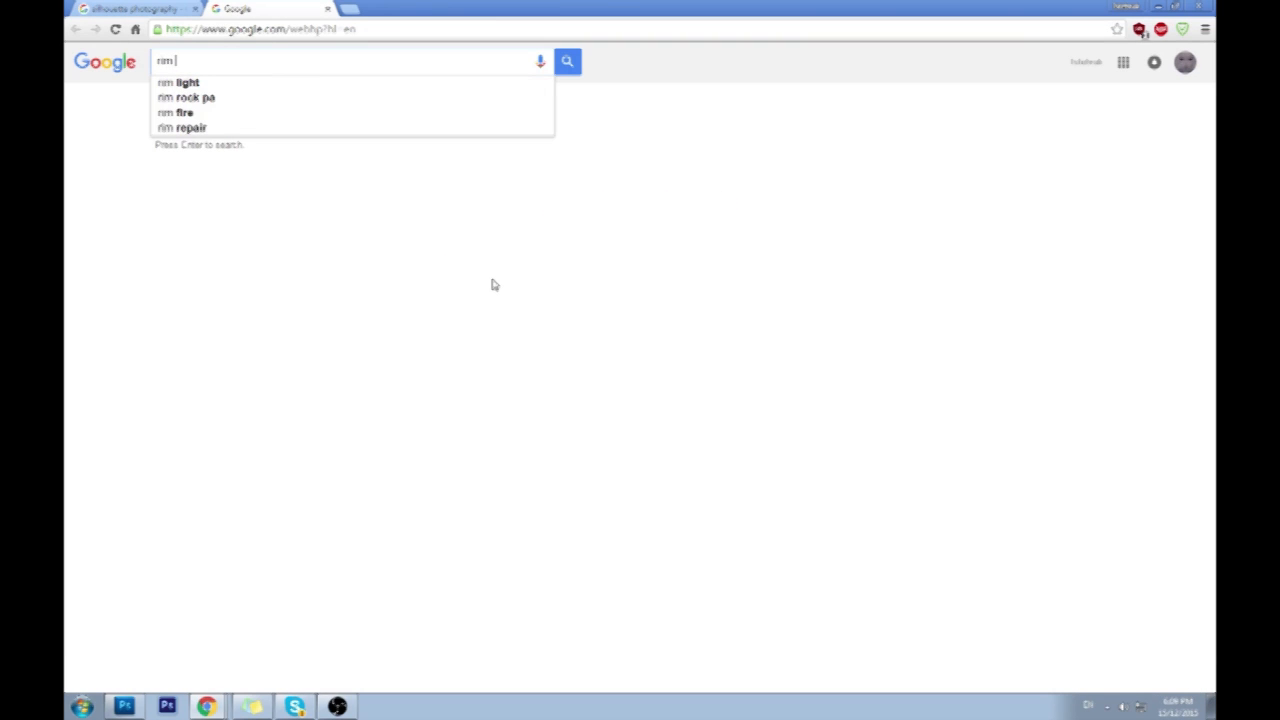
text(l)
text(ght)
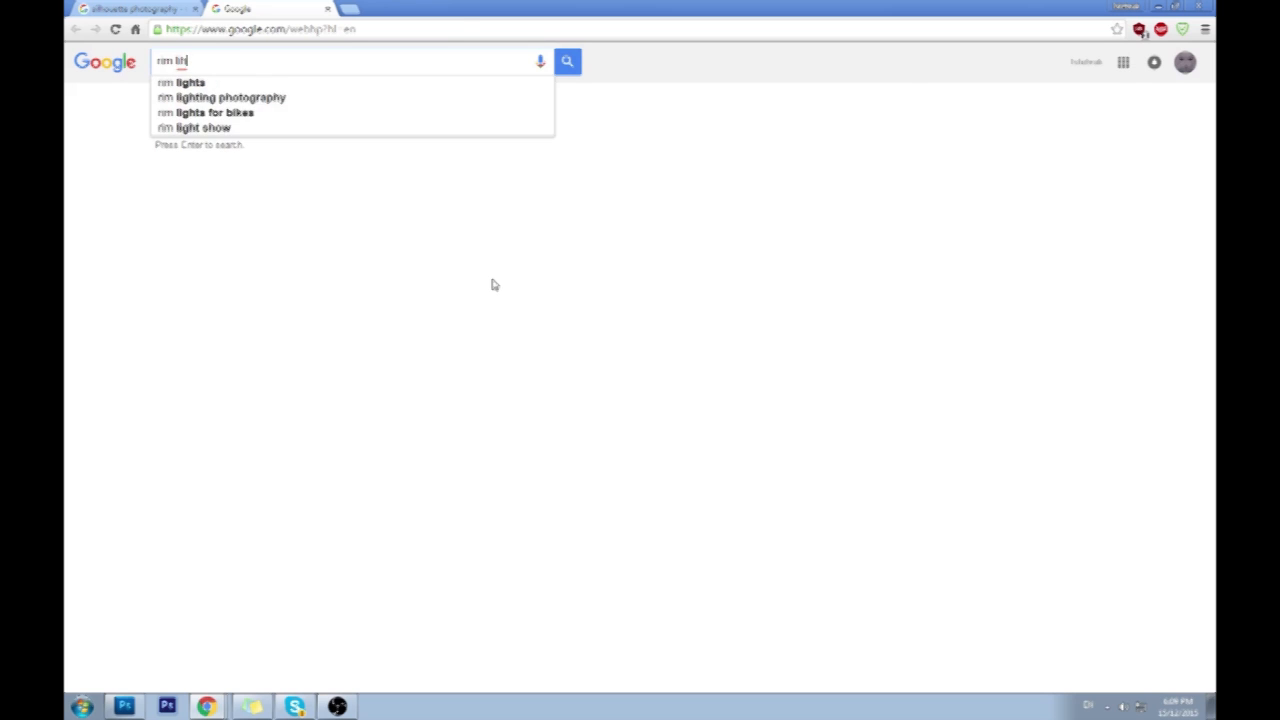
key(Return)
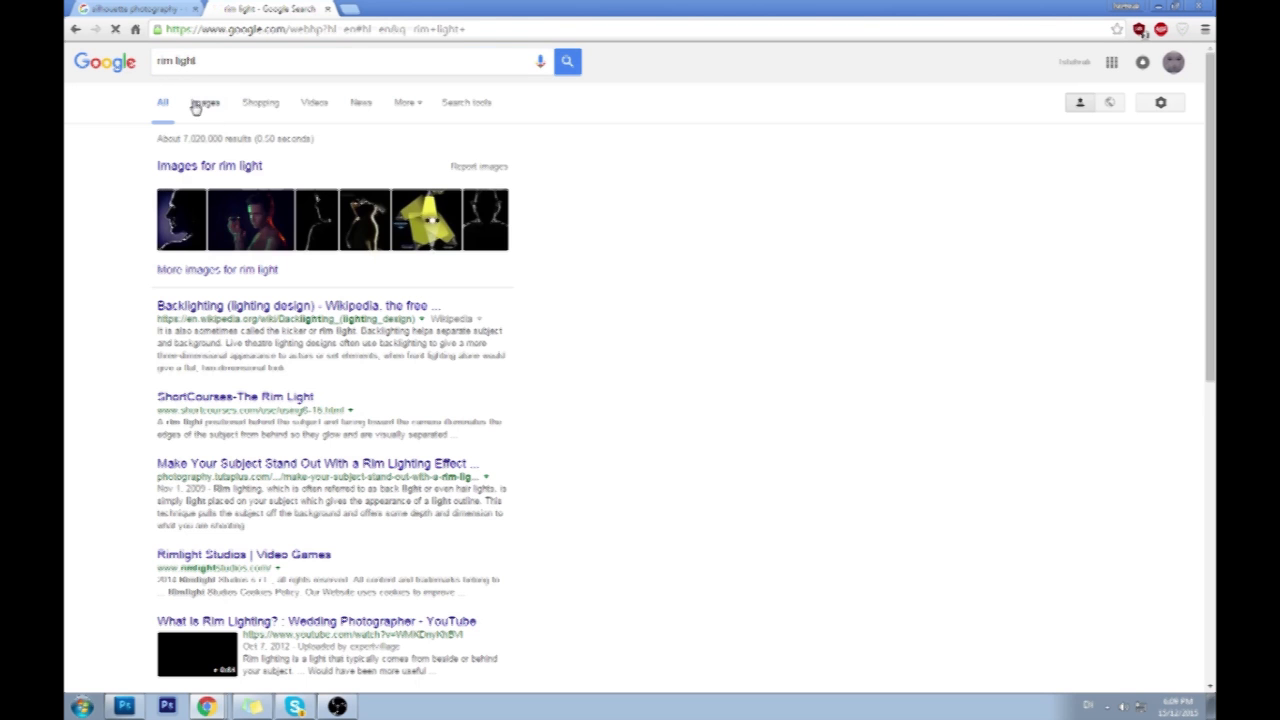
click(196, 104)
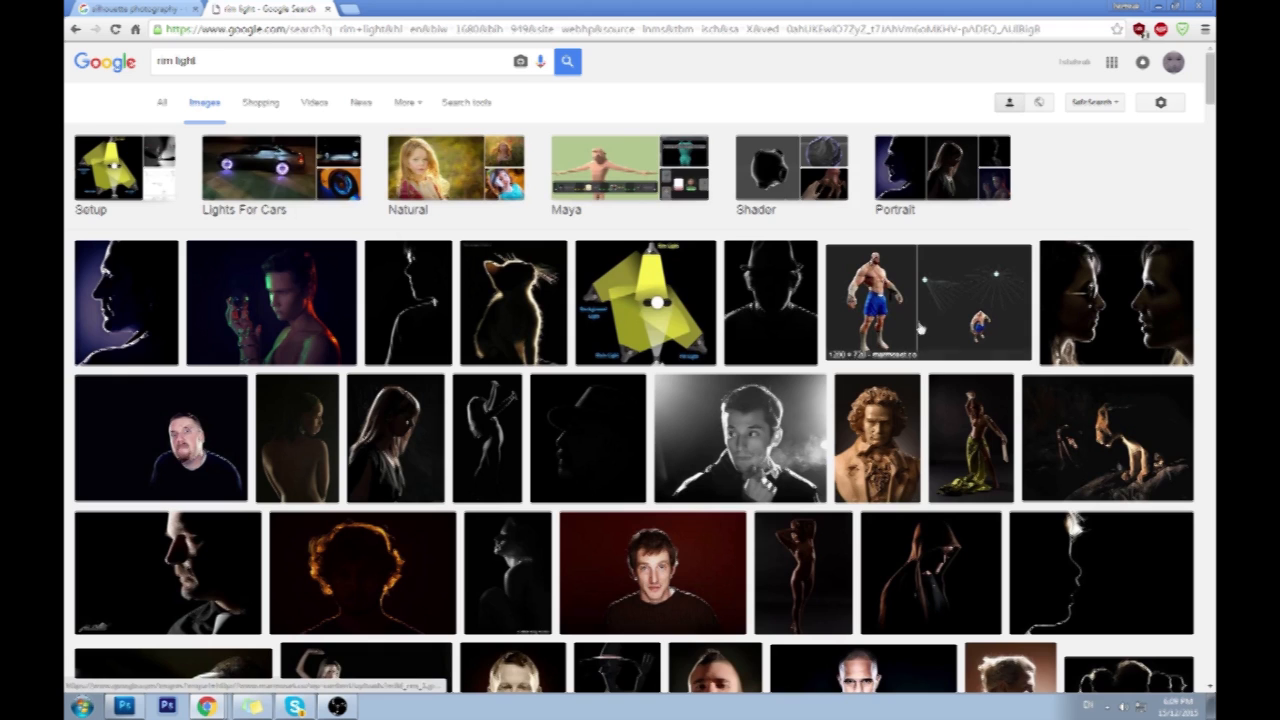
Look briefly at the natural rim light images, return to the general ones, and preview the dark figure with glowing orange curly hair.
click(436, 181)
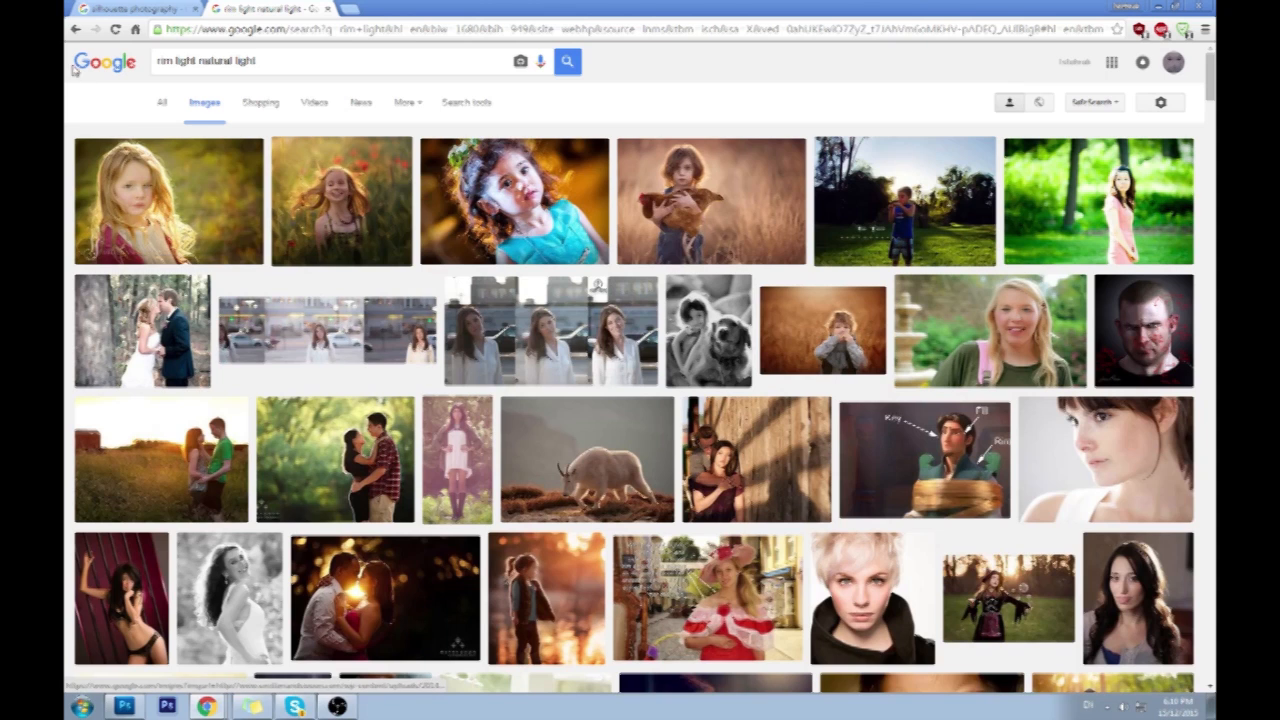
click(76, 29)
scroll(590, 473, down, 2)
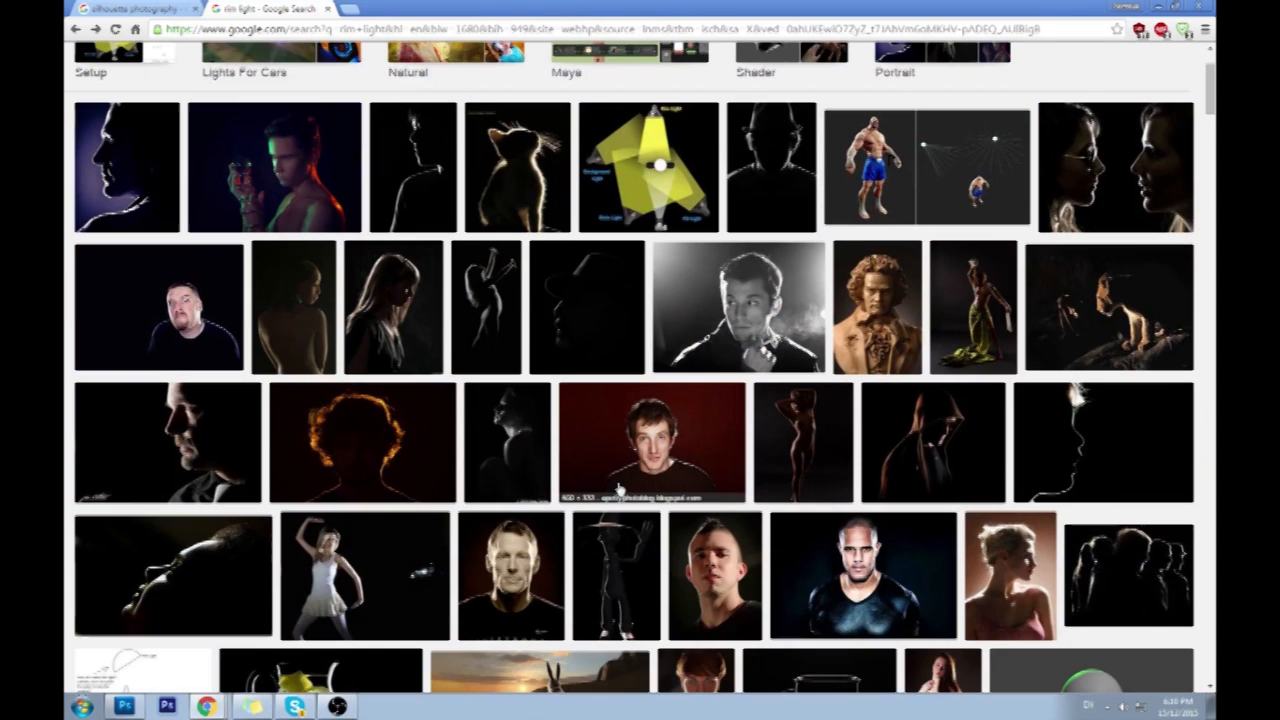
click(430, 440)
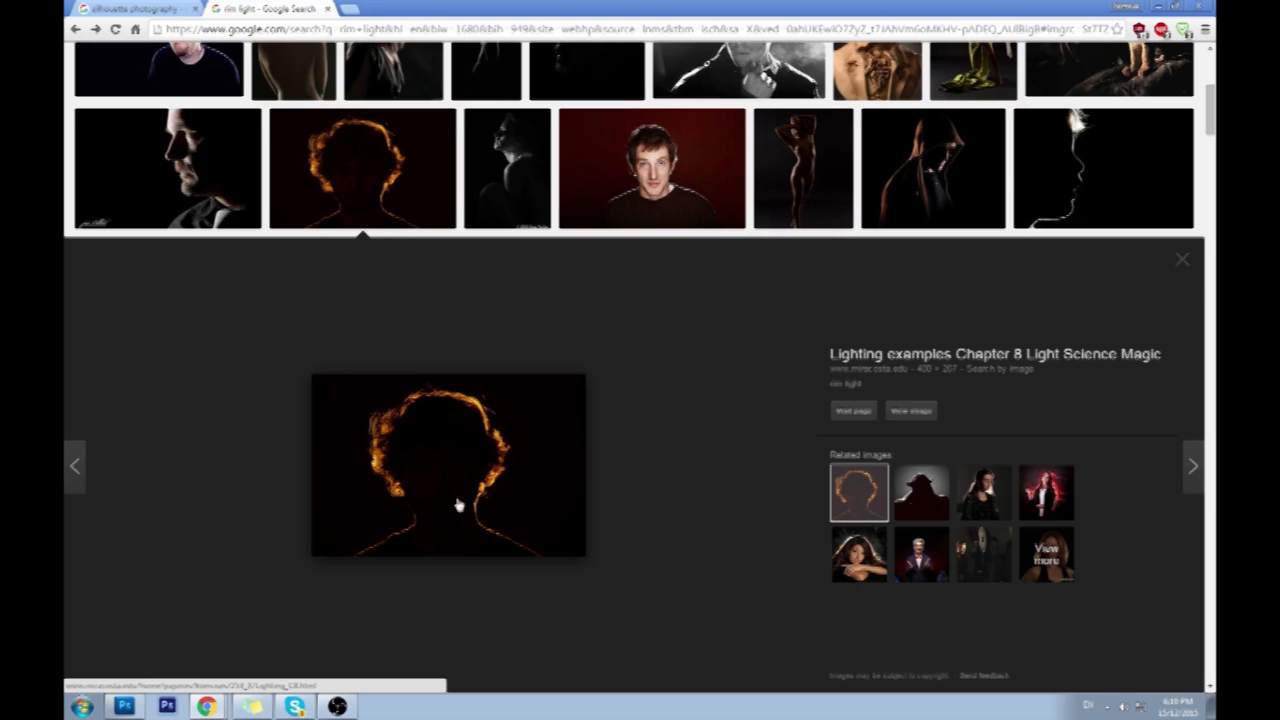
scroll(550, 490, up, 2)
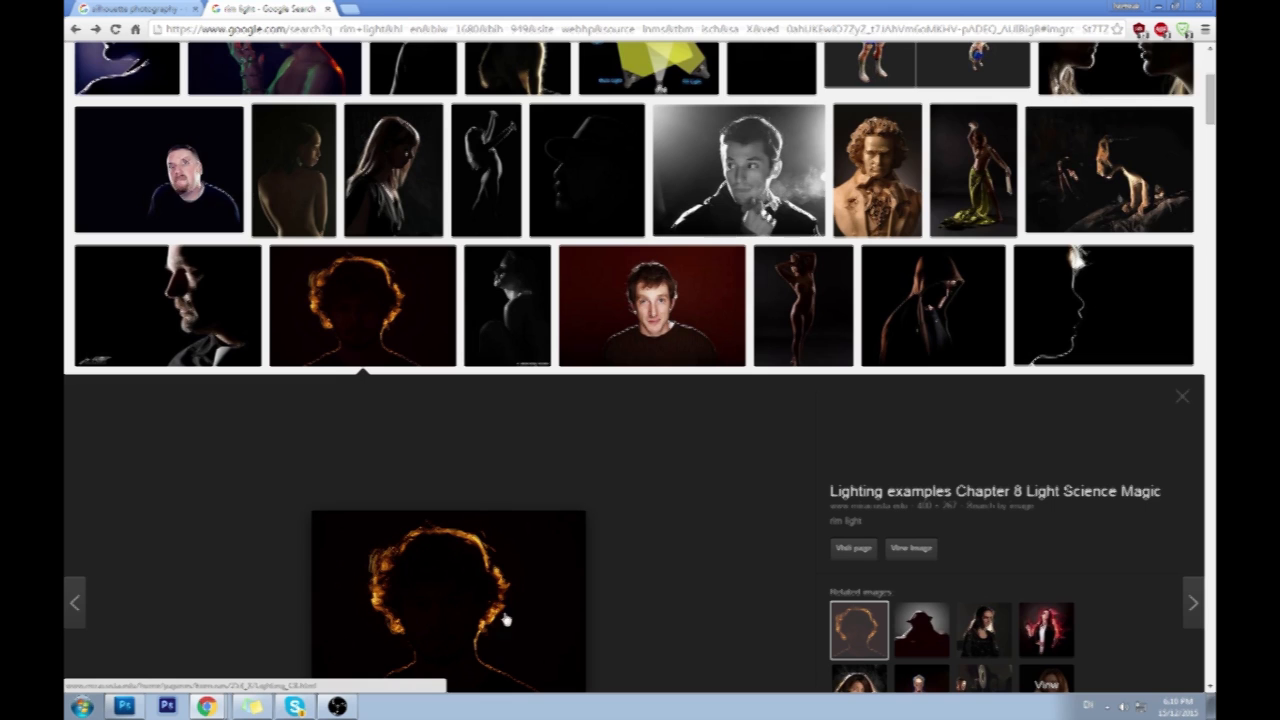
scroll(674, 500, up, 4)
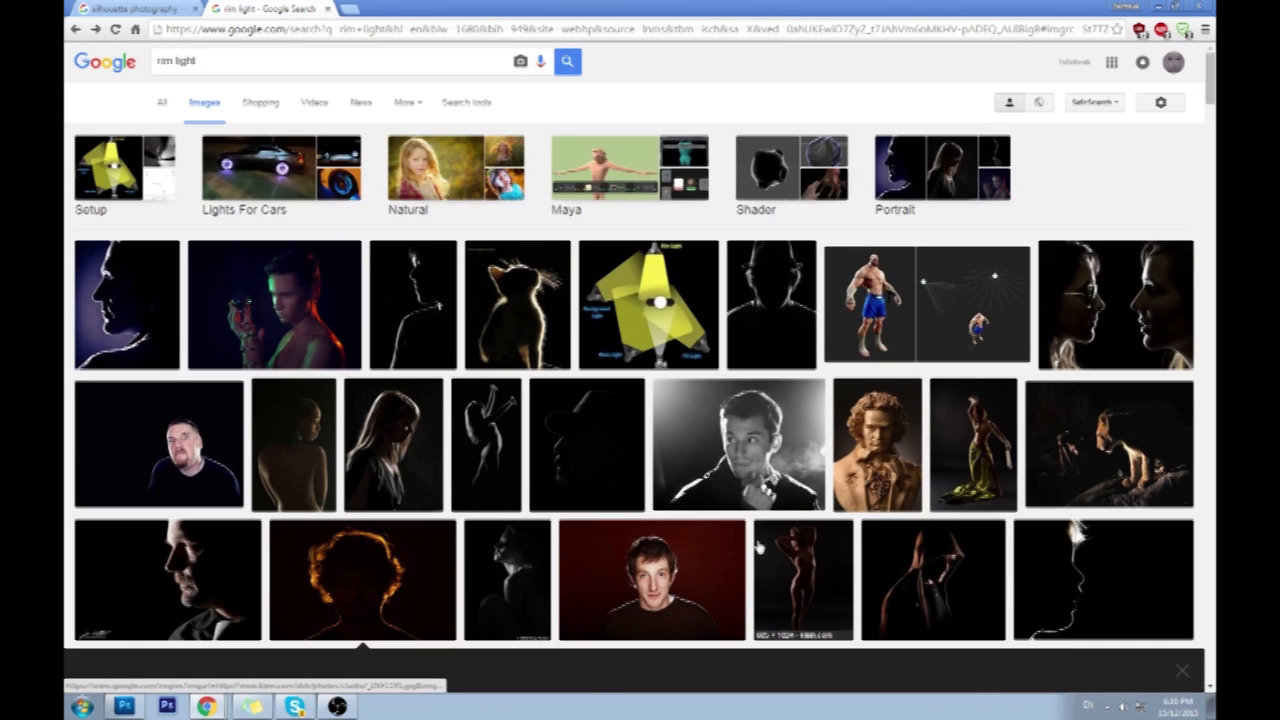
Narrow the rim light images to natural light and preview the blonde girl, the girl among red poppies, and the child holding a chicken.
click(455, 215)
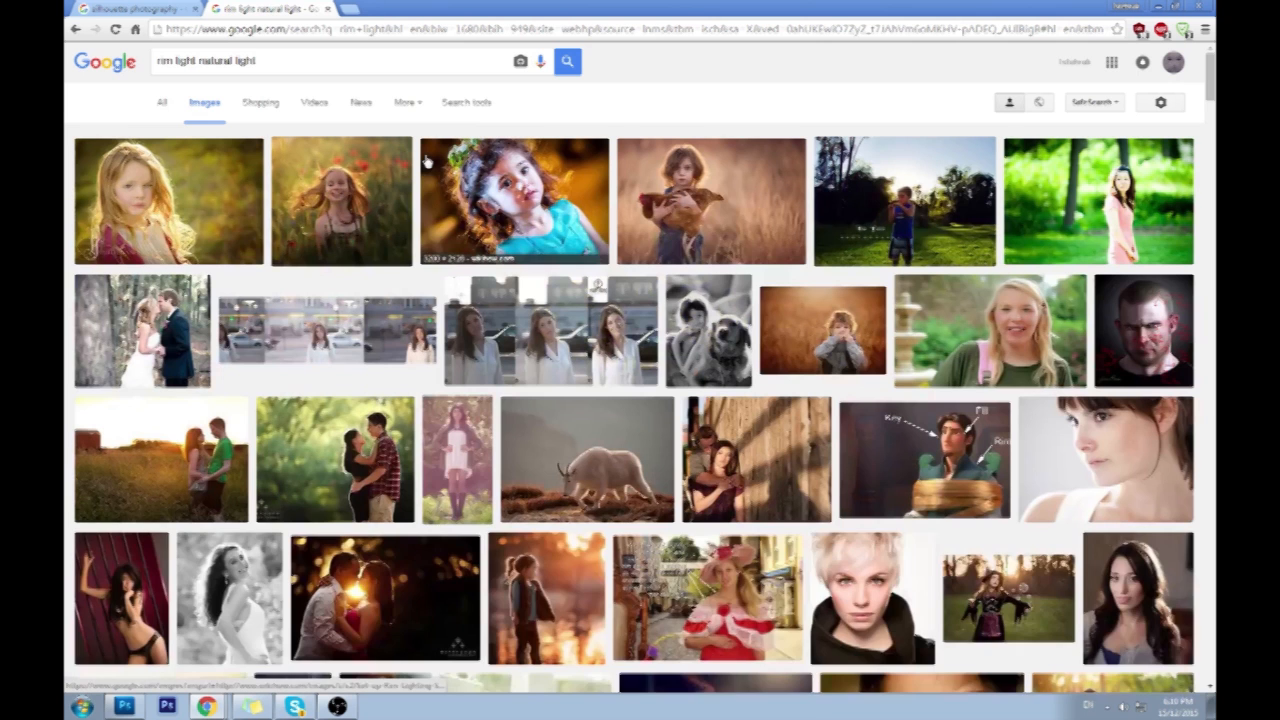
click(143, 200)
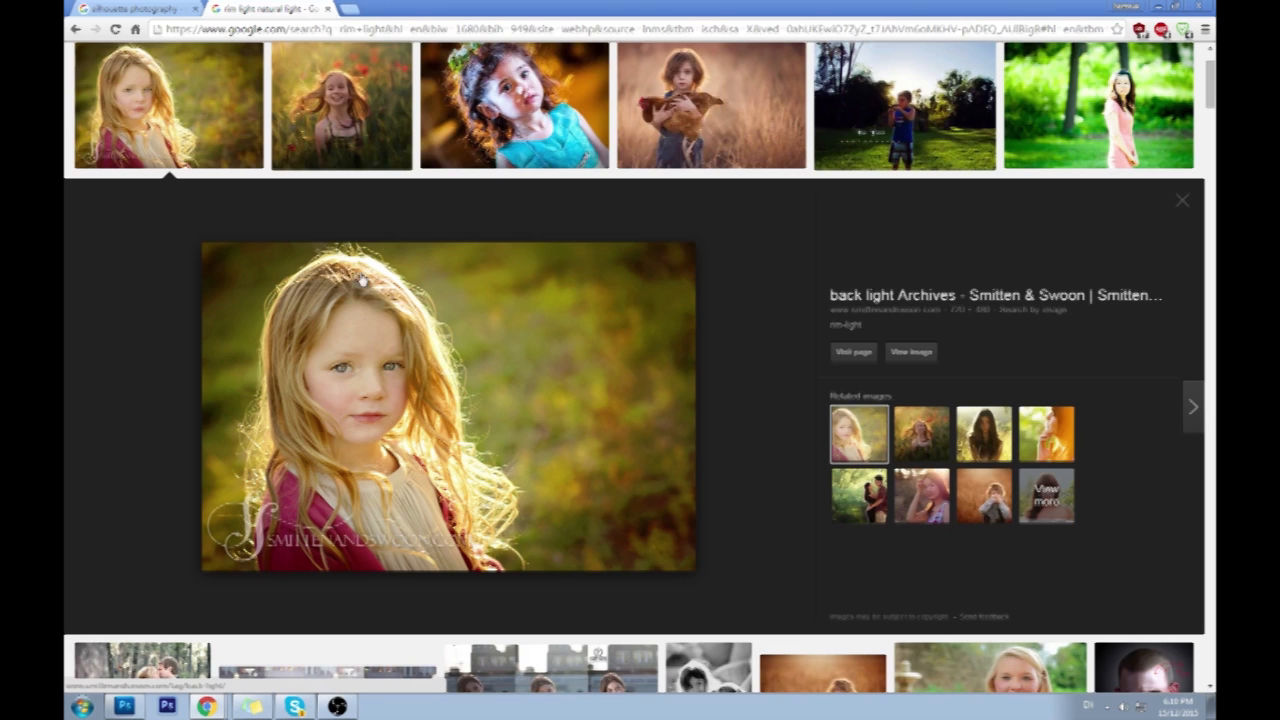
click(385, 165)
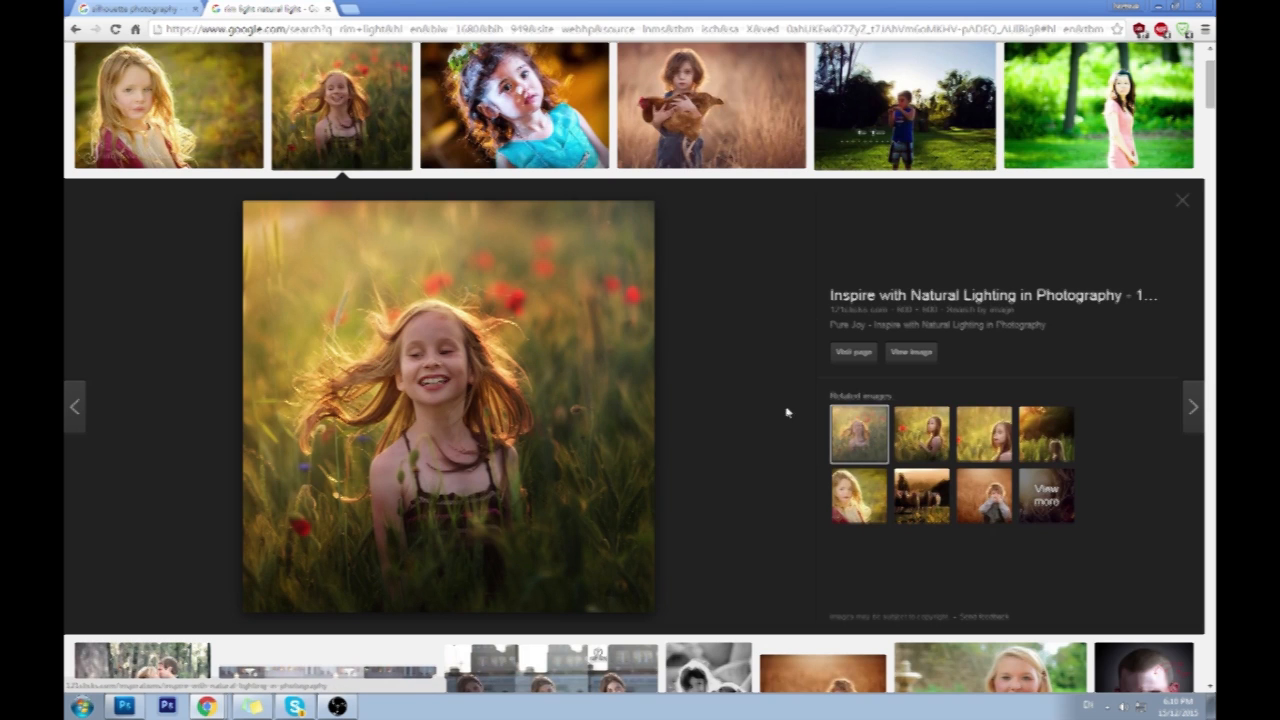
click(736, 113)
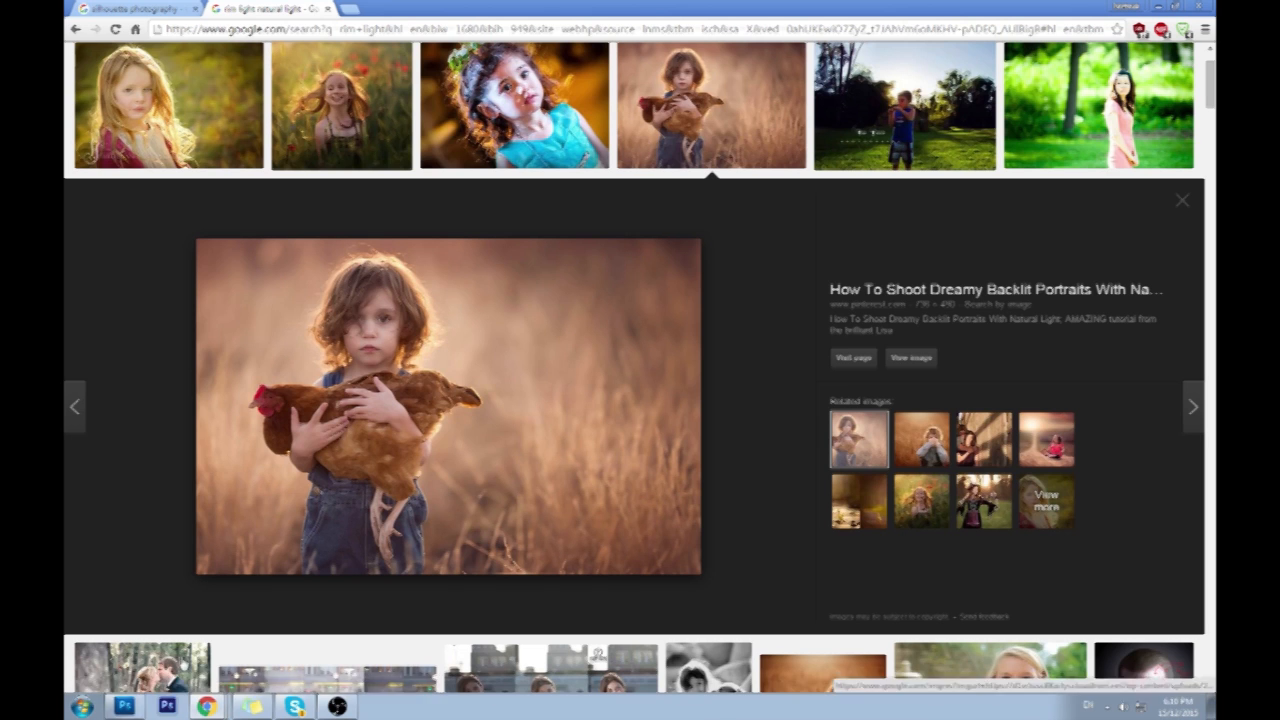
Open the side-by-side yeti JPG from the desktop in a maximized Photoshop window and examine the repainted yeti's upper body and shield.
key(super+Down)
key(super+Down)
key(super+Down)
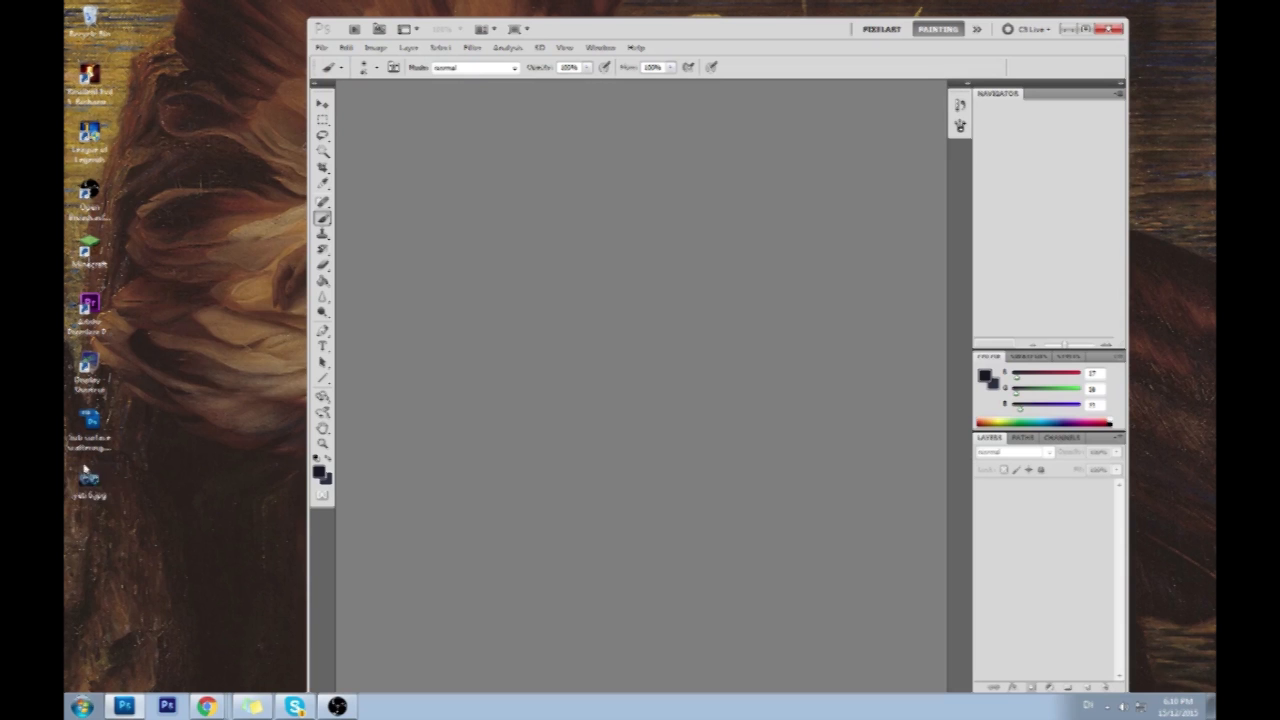
drag(85, 470, 486, 397)
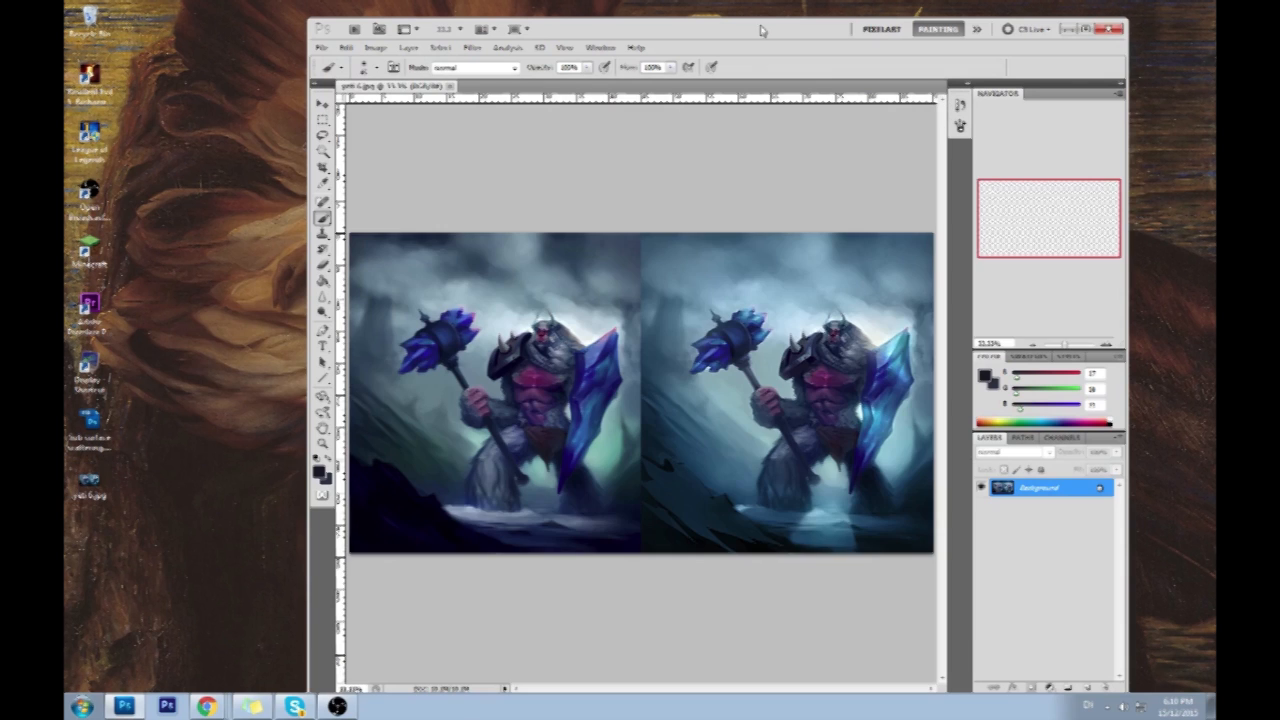
key(super+Up)
key(z)
drag(688, 258, 857, 423)
key(b)
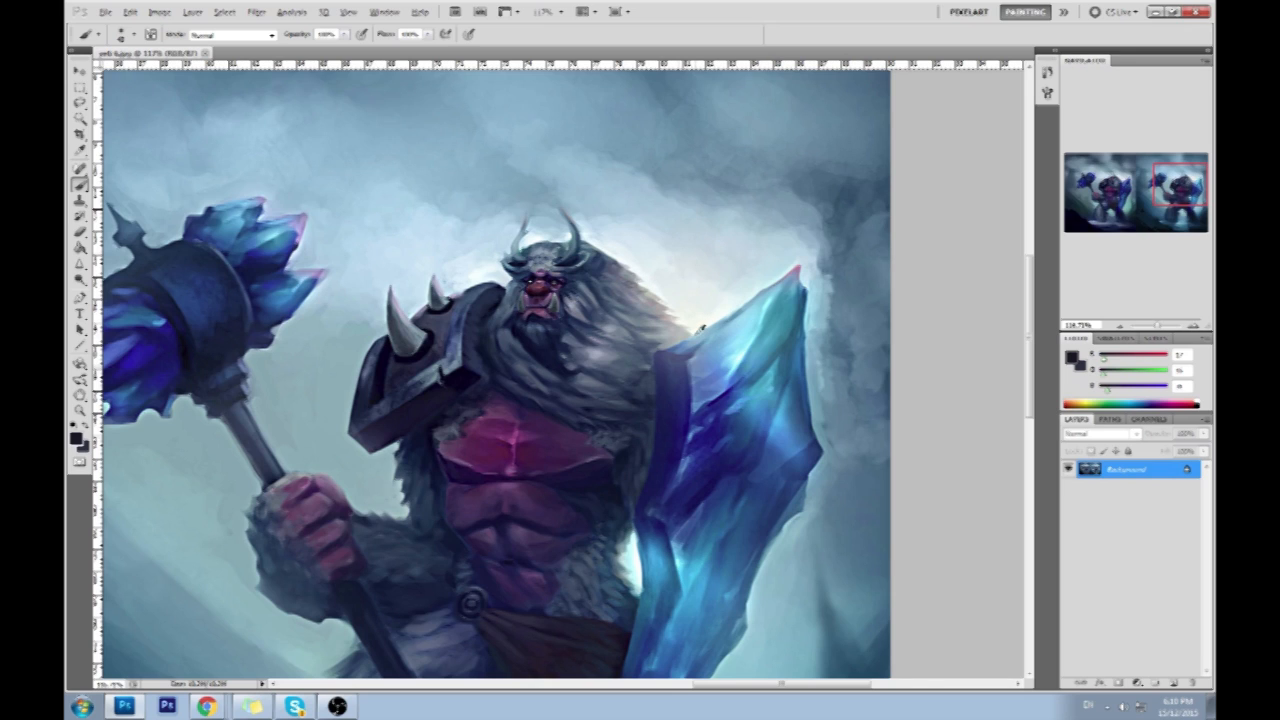
key(alt)
Restore the Photoshop window to its smaller size and shift it slightly, leaving the desktop icons exposed.
double_click(711, 20)
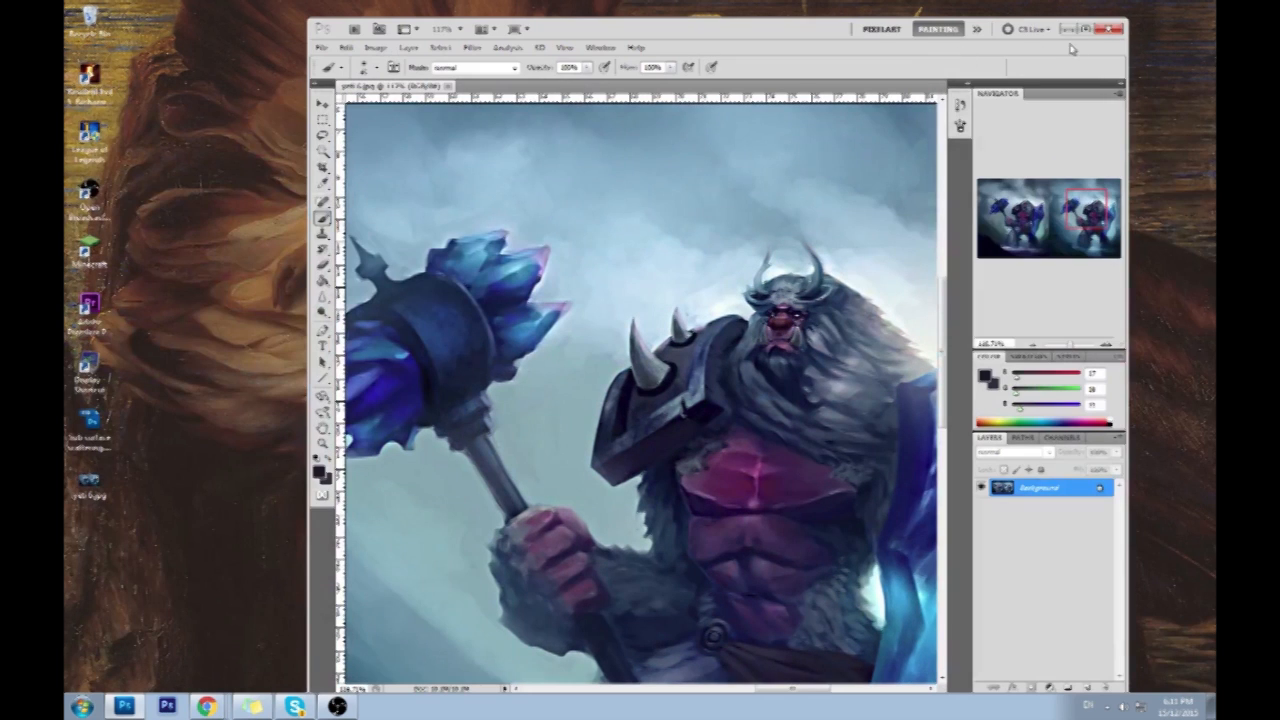
drag(772, 33, 724, 29)
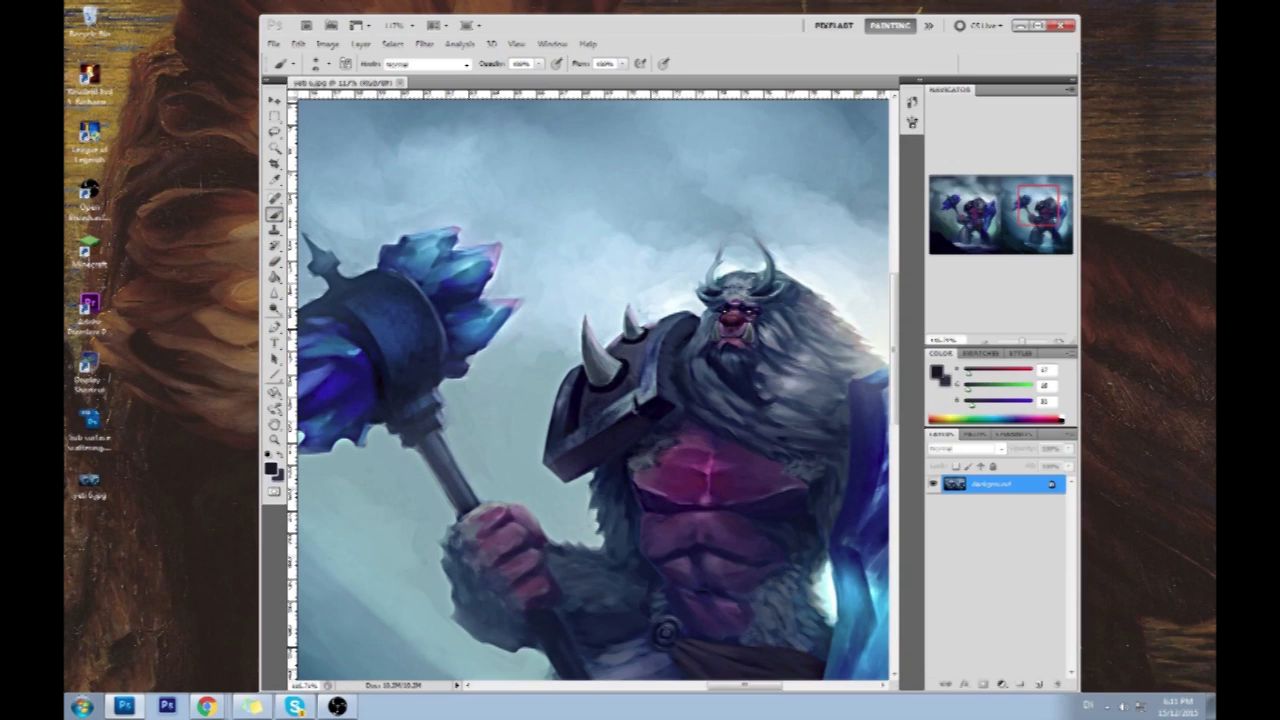
click(180, 390)
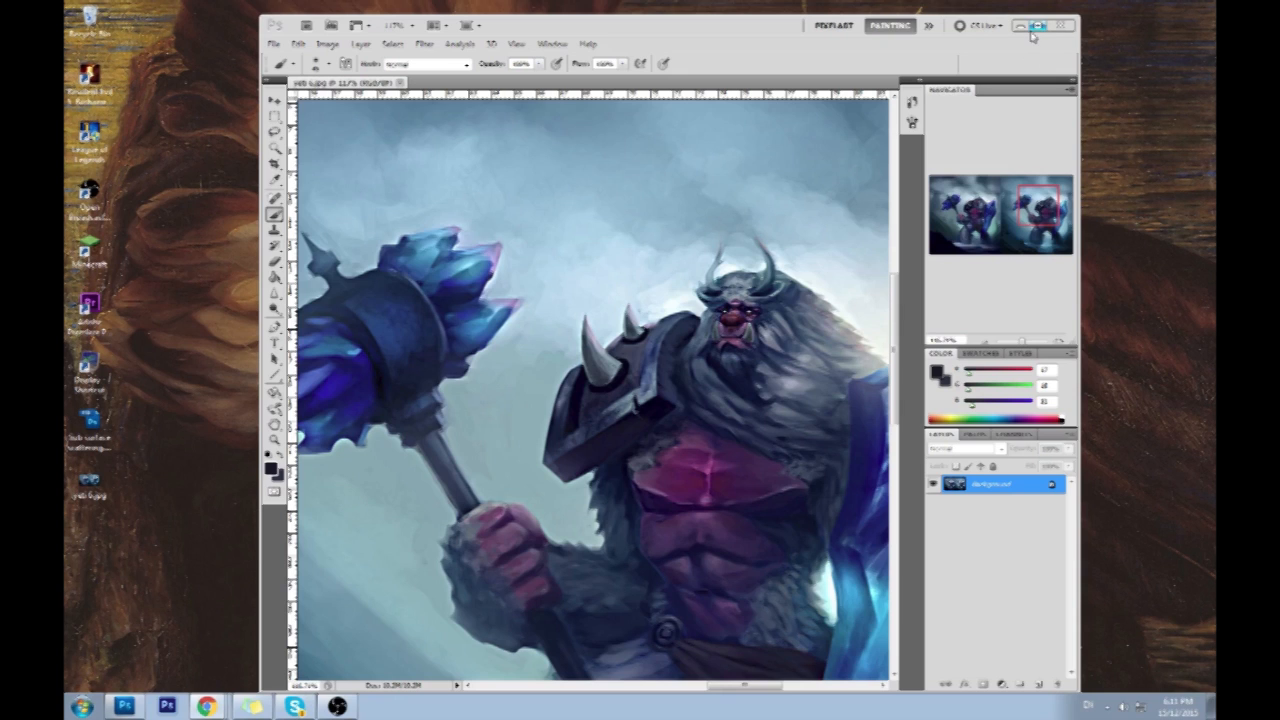
Search the computer's programs and files for a lens flare file, trying the name with and without a space, and close the search.
click(83, 705)
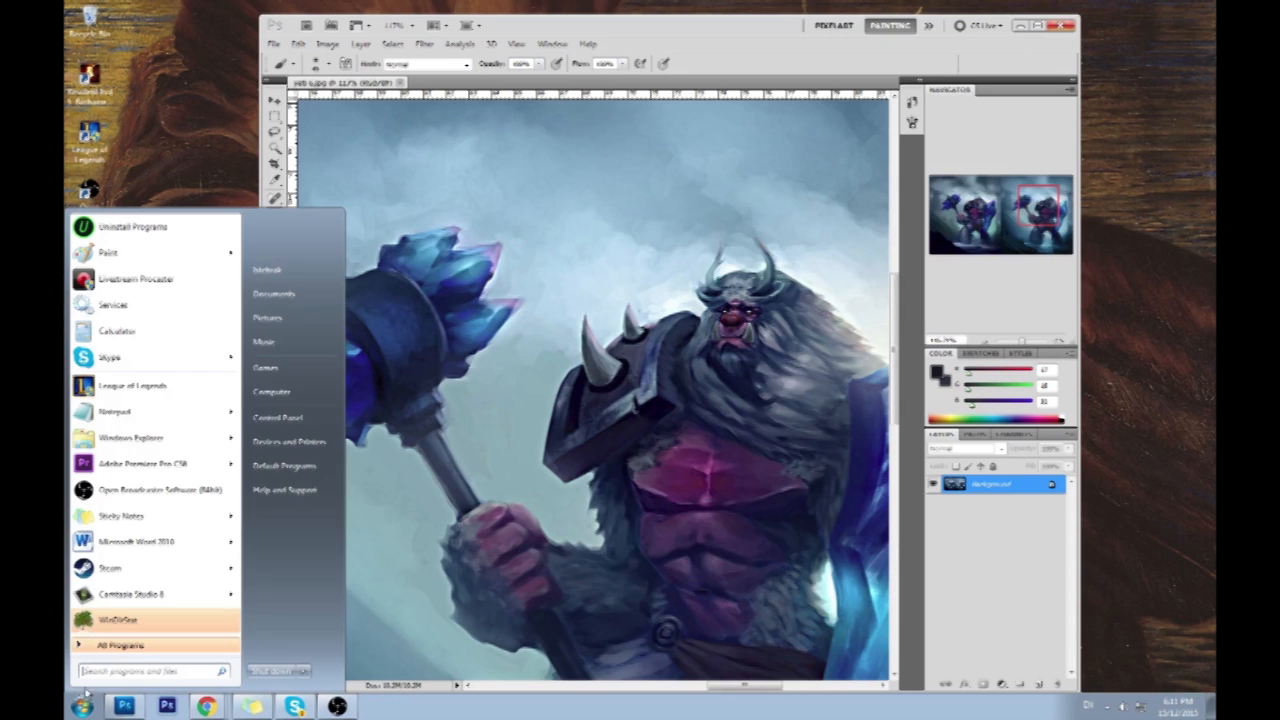
text(lence)
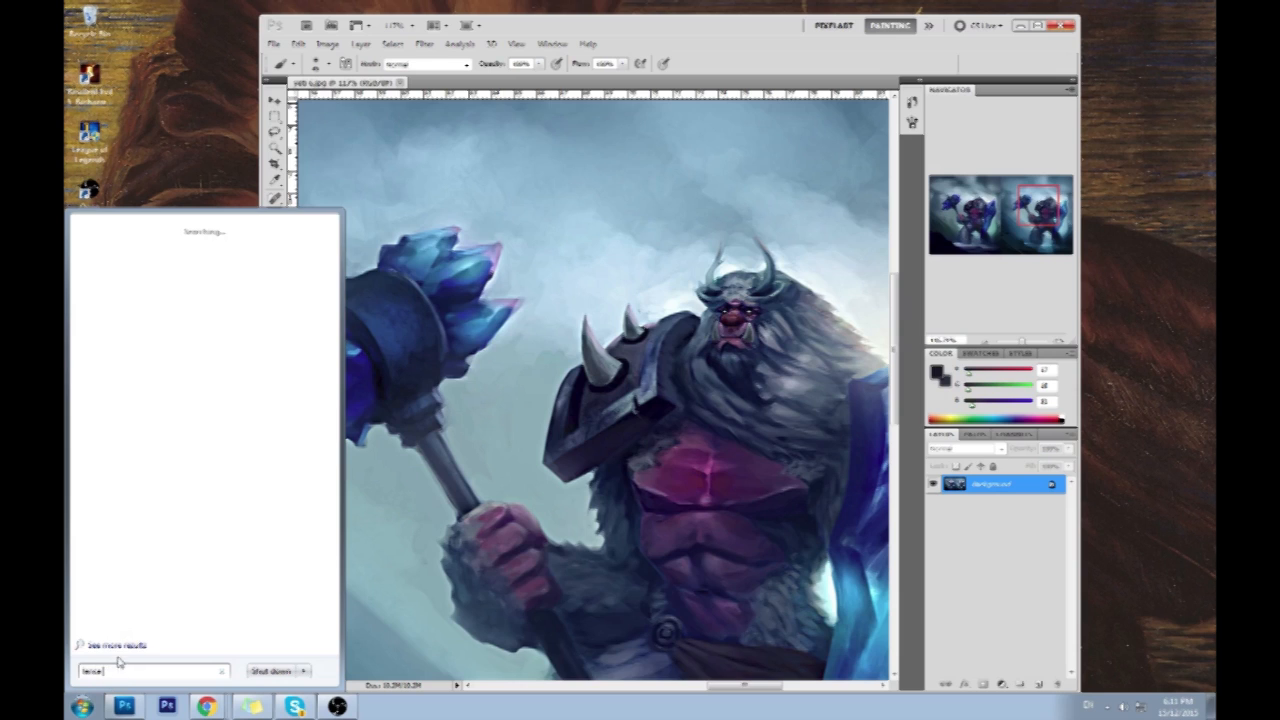
text( flare)
key(BackSpace)
key(BackSpace)
key(BackSpace)
key(BackSpace)
key(BackSpace)
key(BackSpace)
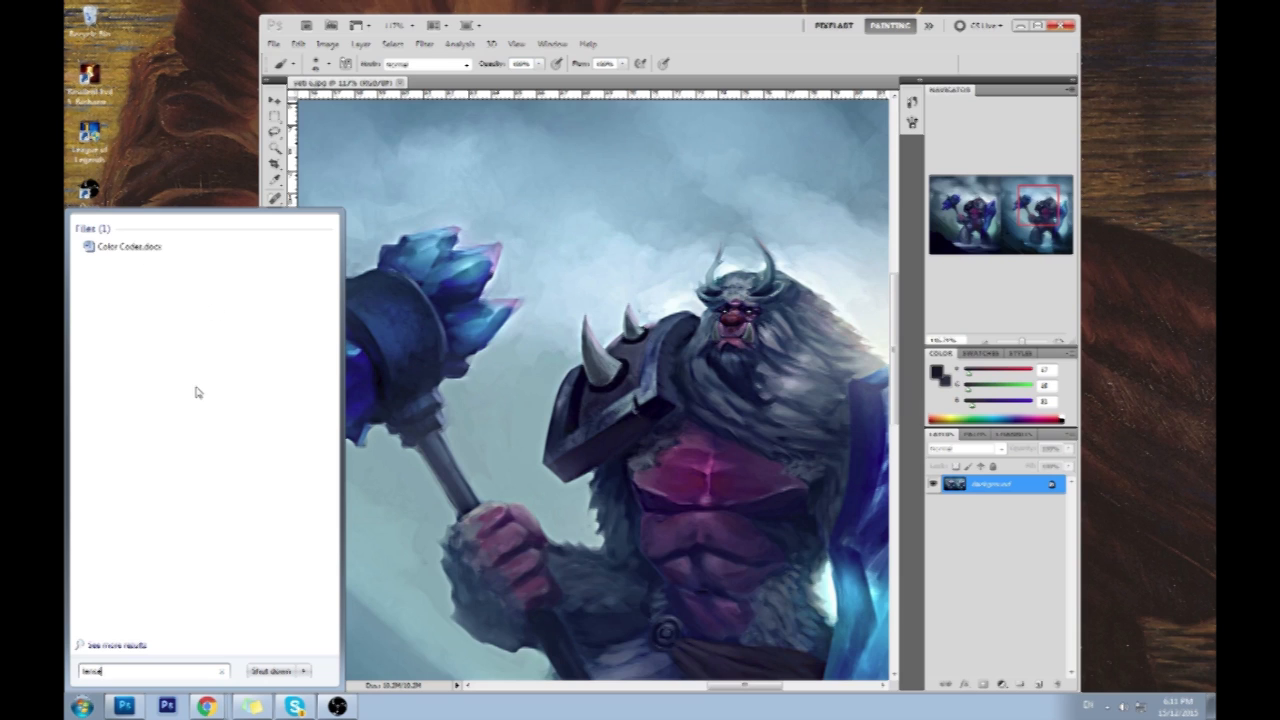
text(fla)
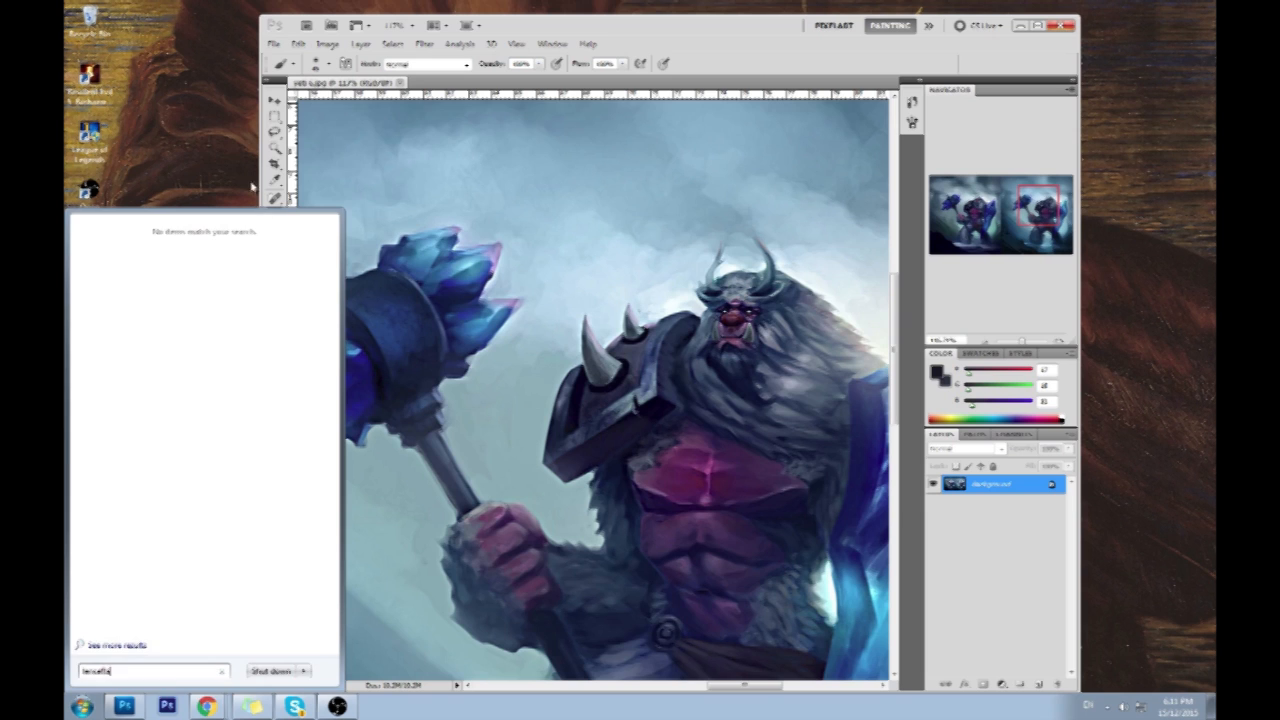
click(200, 139)
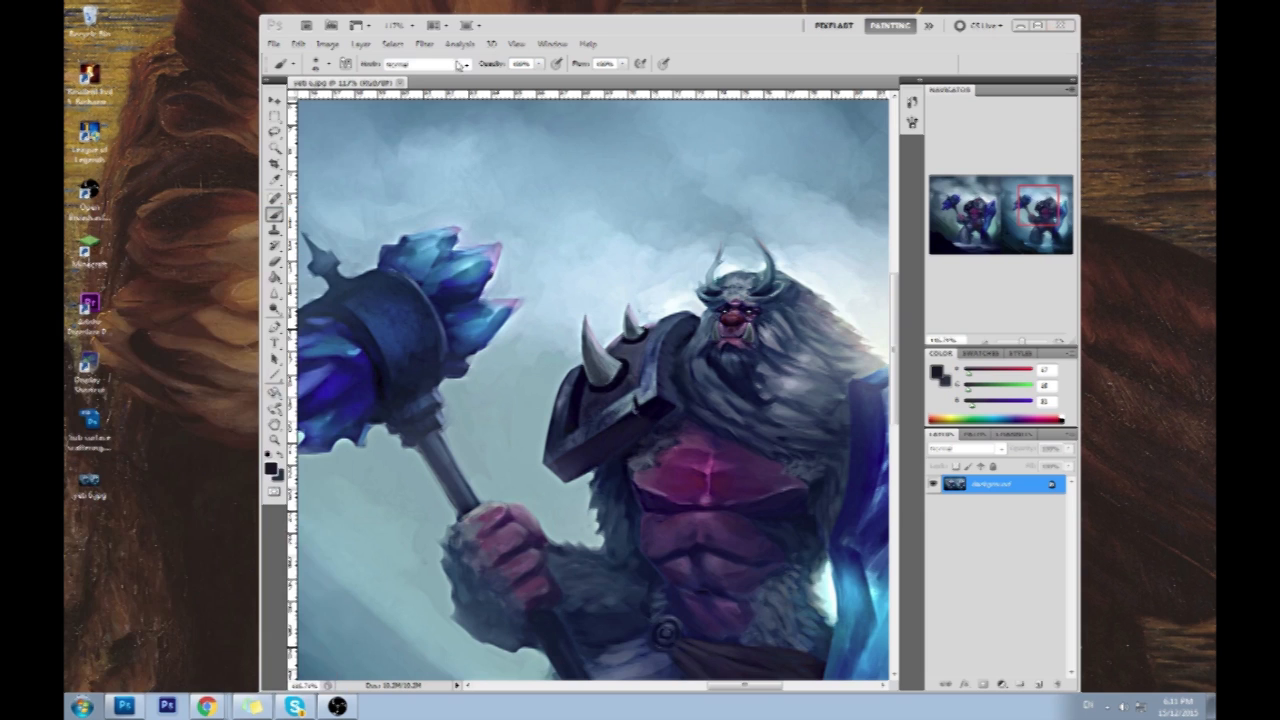
Maximize the painting window, place the green lens flare image over the repainted yeti, and rasterize its layer.
double_click(653, 25)
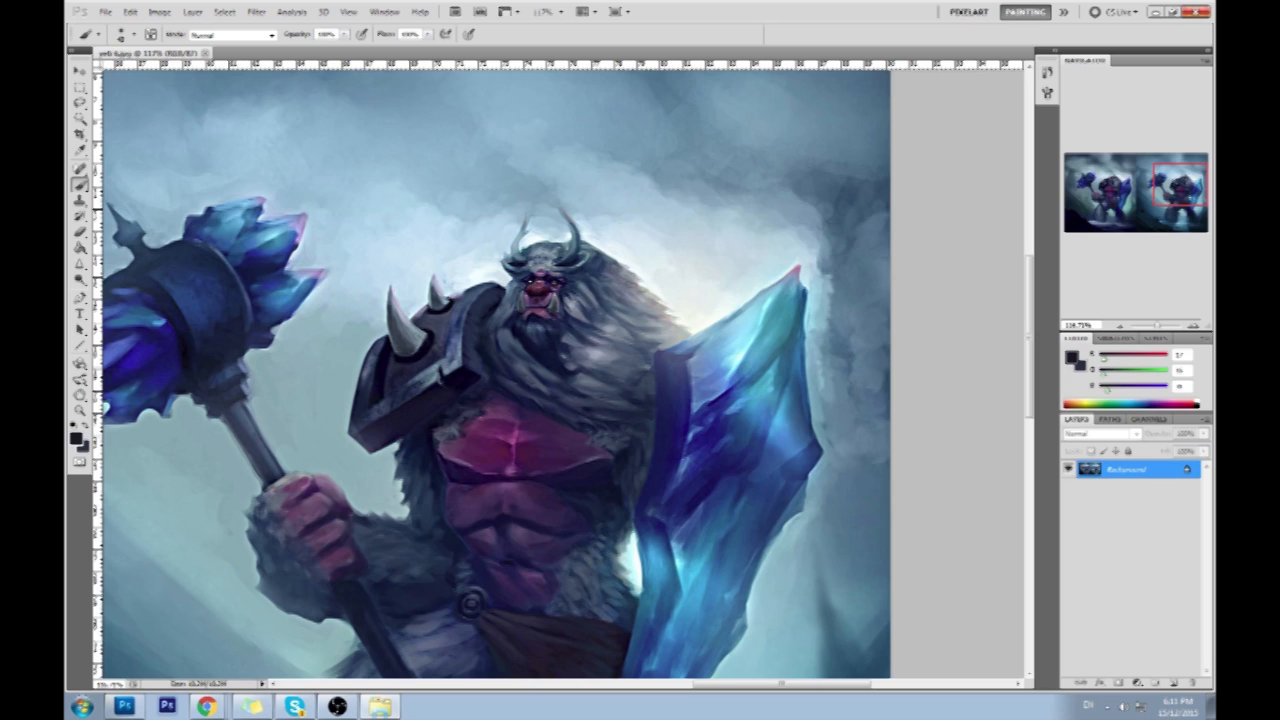
drag(703, 357, 684, 345)
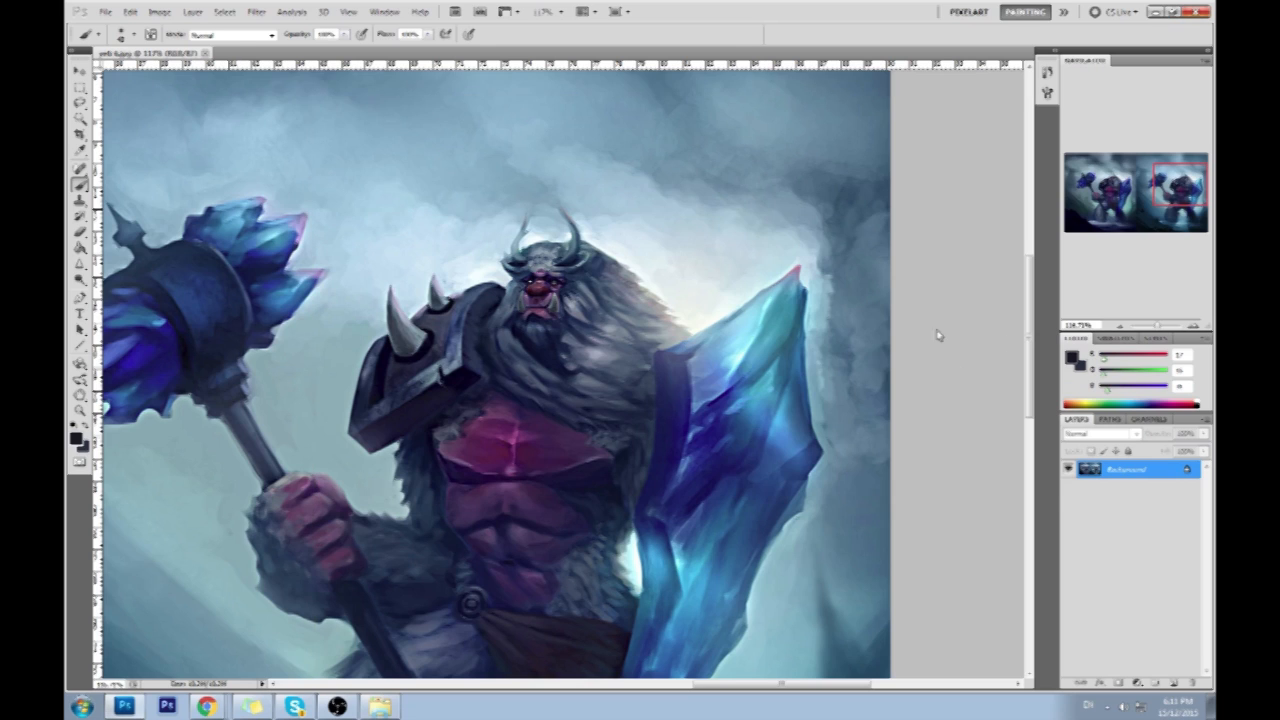
click(752, 34)
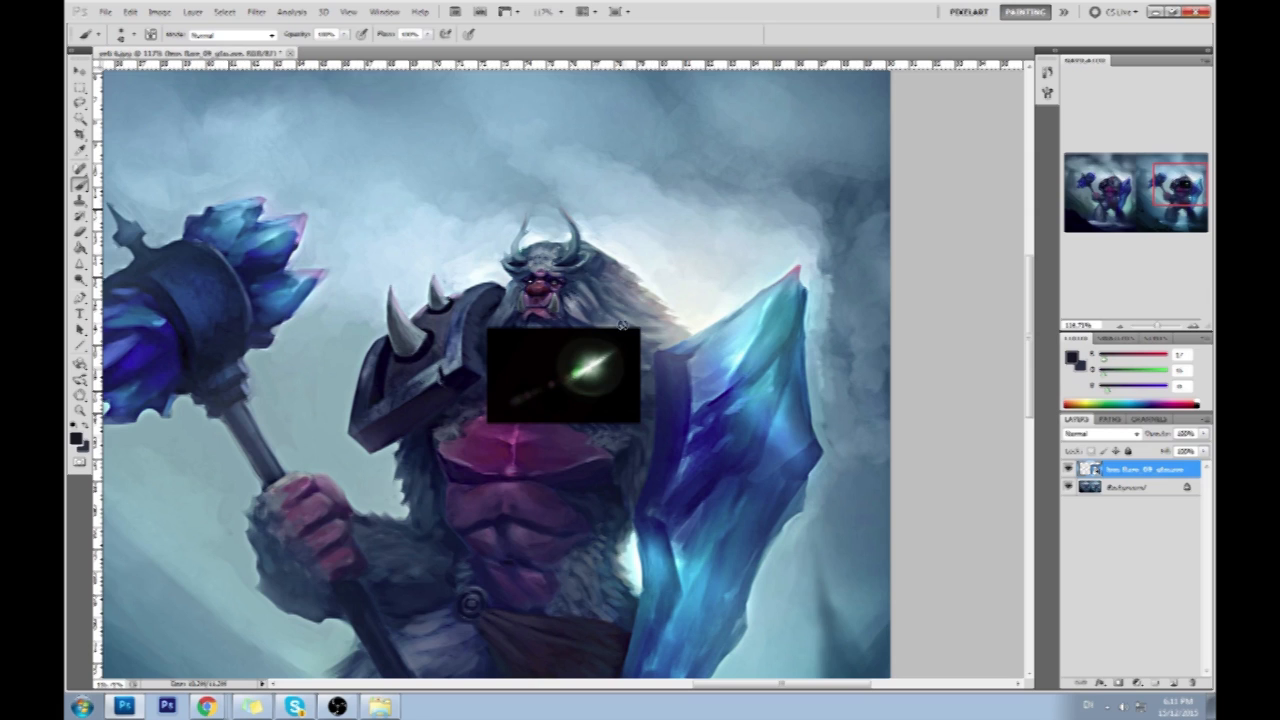
right_click(1140, 476)
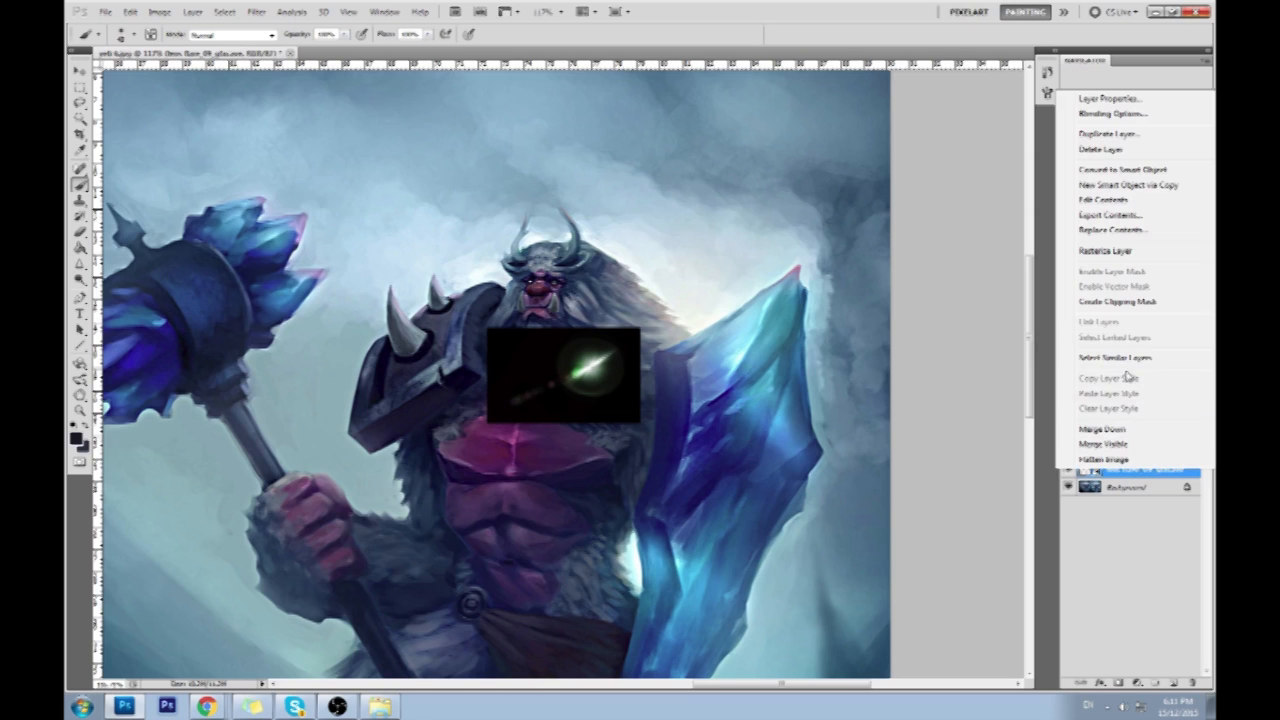
click(1110, 260)
Enlarge the green lens flare and move it so its bright center sits between the repainted yeti's head and shield.
key(ctrl+t)
drag(640, 330, 825, 396)
scroll(840, 396, down, 6)
drag(861, 299, 767, 346)
click(752, 33)
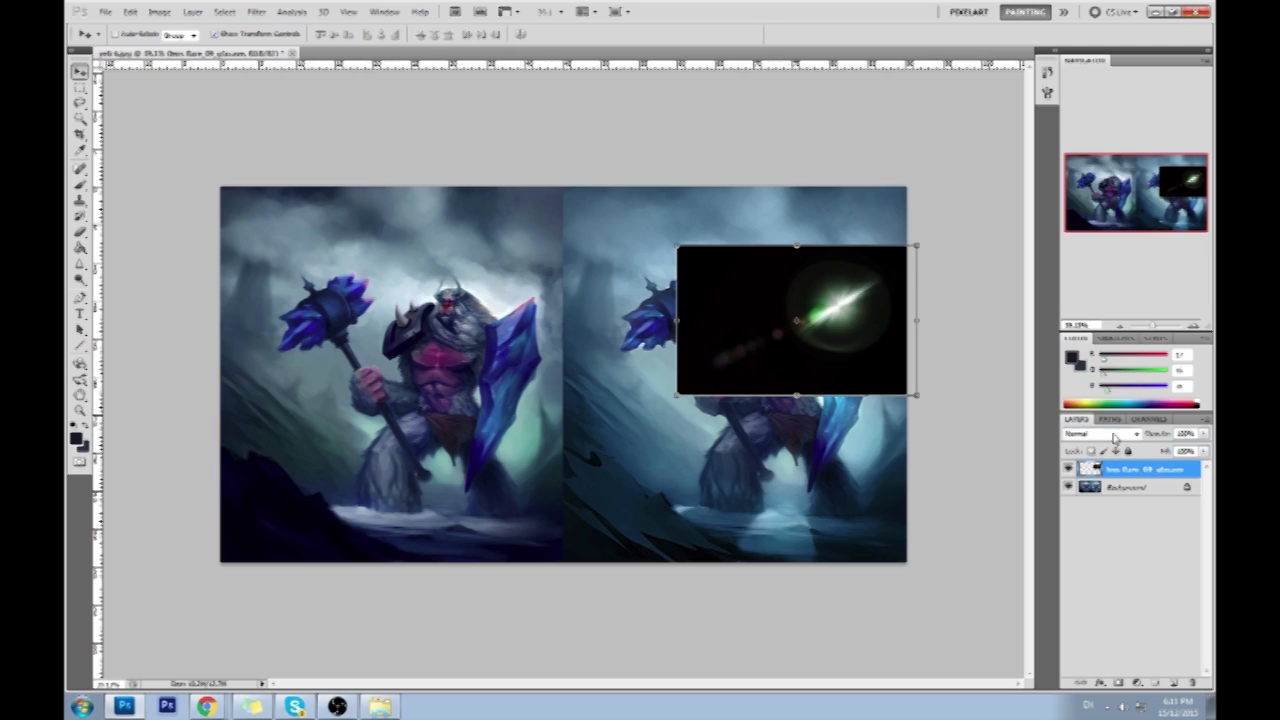
Set the green flare layer's blend mode to Screen and shift the flare slightly down toward the crystal shield.
click(1100, 433)
click(1100, 194)
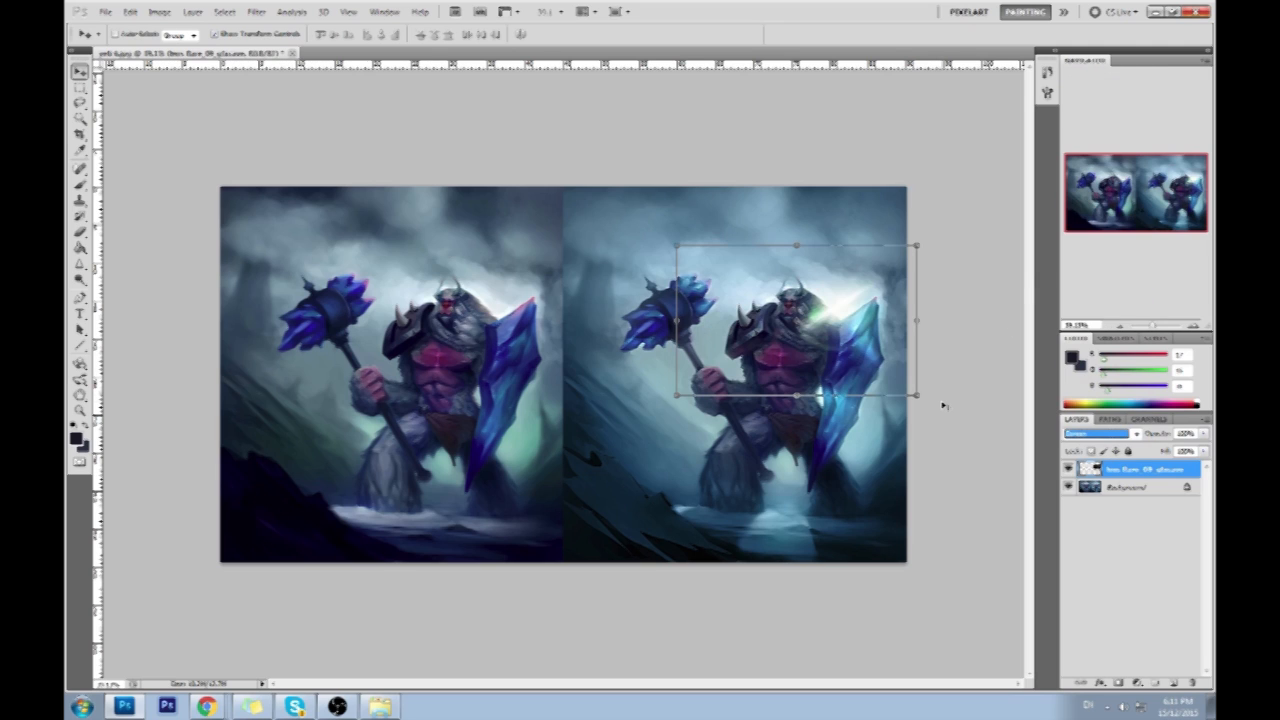
click(838, 340)
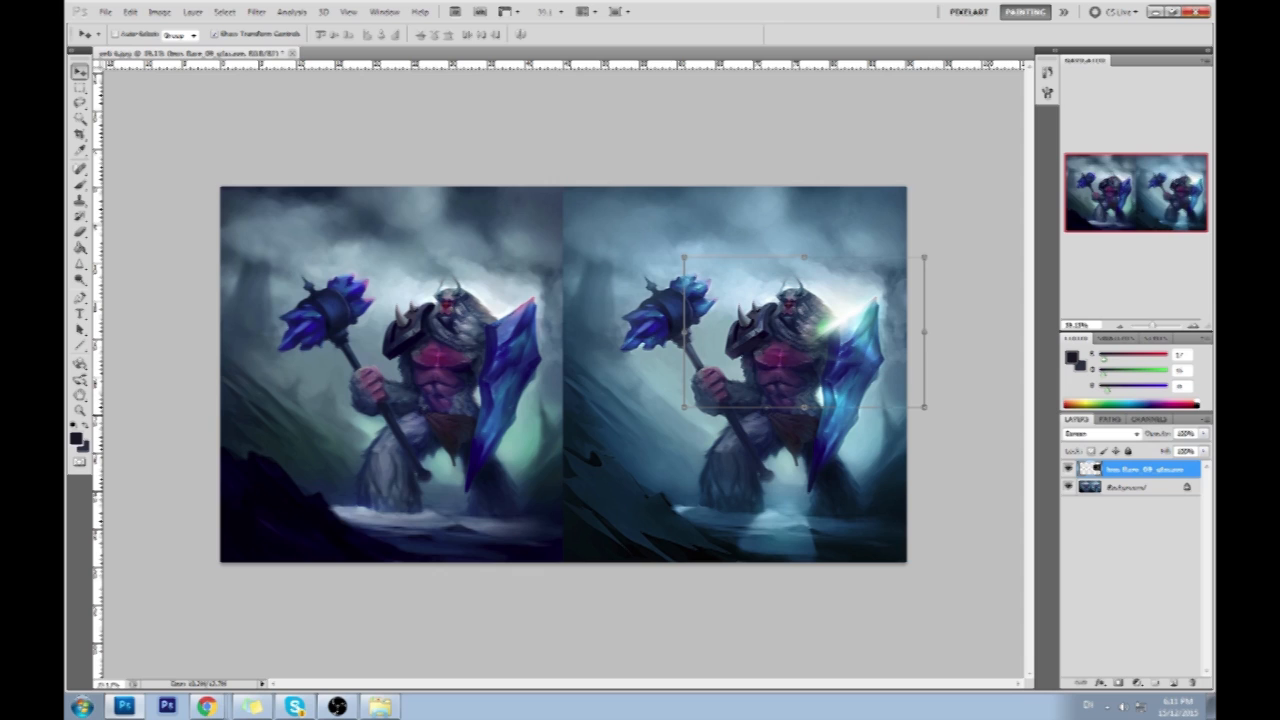
Place the blue-purple lens flare image in the yeti document and enlarge it to several times its placed size.
drag(1213, 322, 676, 299)
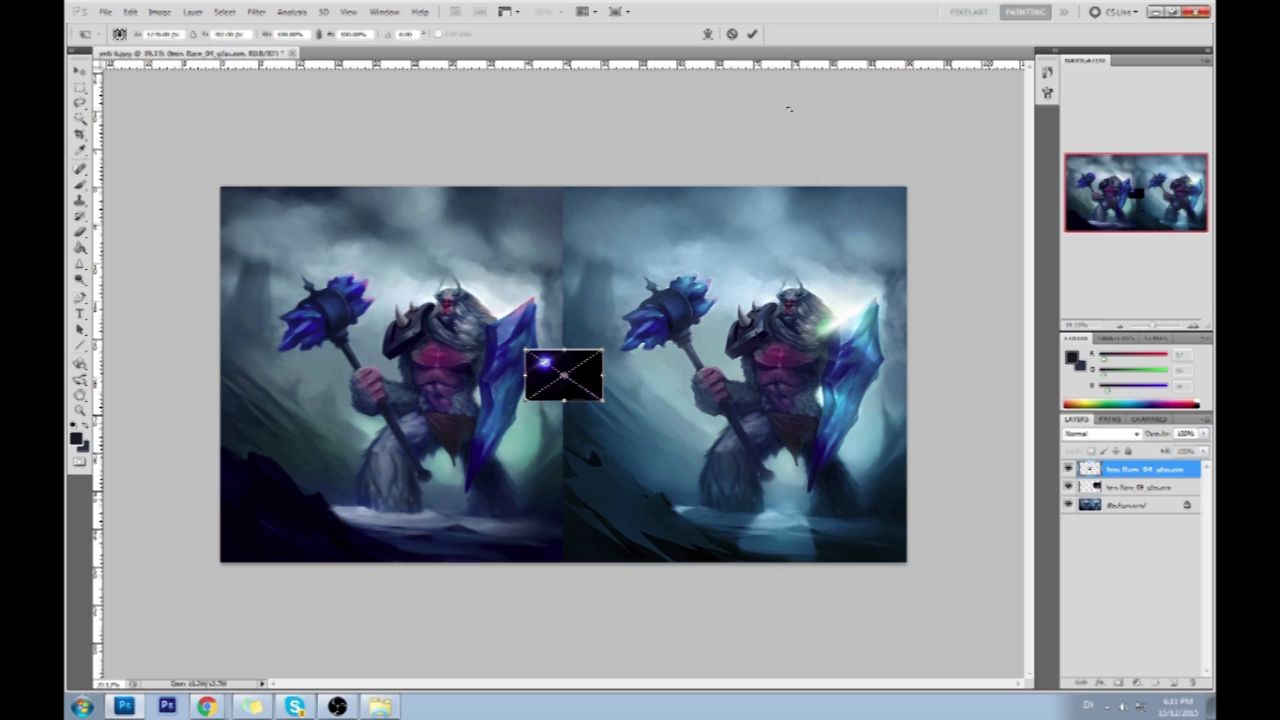
click(753, 34)
drag(599, 400, 802, 532)
click(751, 36)
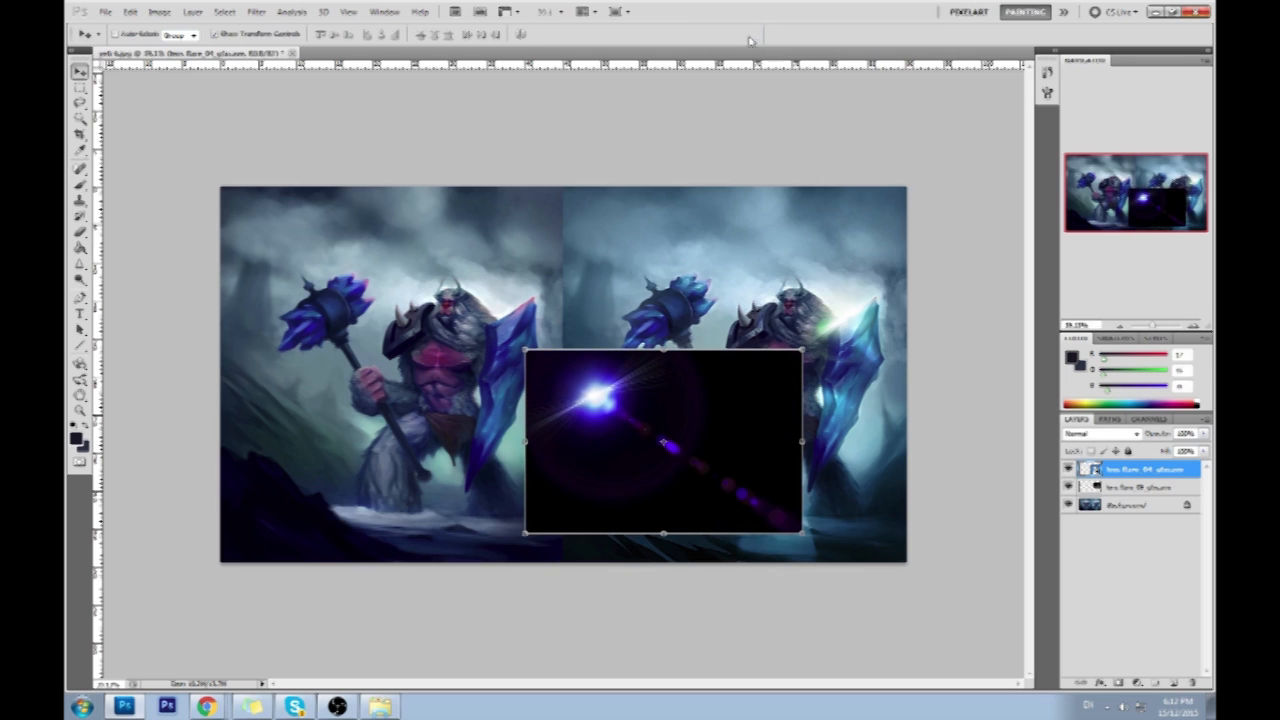
Flip the blue-purple flare horizontally and position its bright center between the repainted yeti's head and shield.
key(ctrl+t)
right_click(664, 366)
click(748, 550)
drag(725, 418, 830, 331)
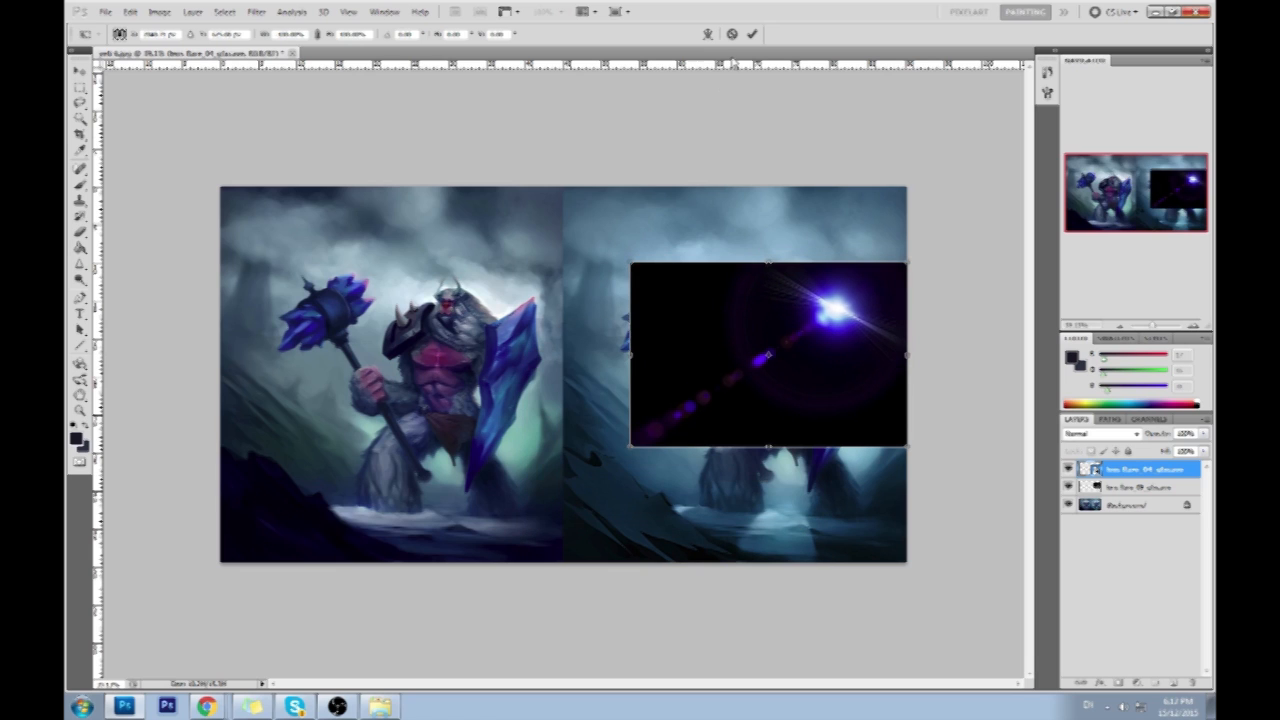
click(751, 33)
Set the blue-purple flare layer's blend mode to Screen and return to the Brush tool.
click(1080, 434)
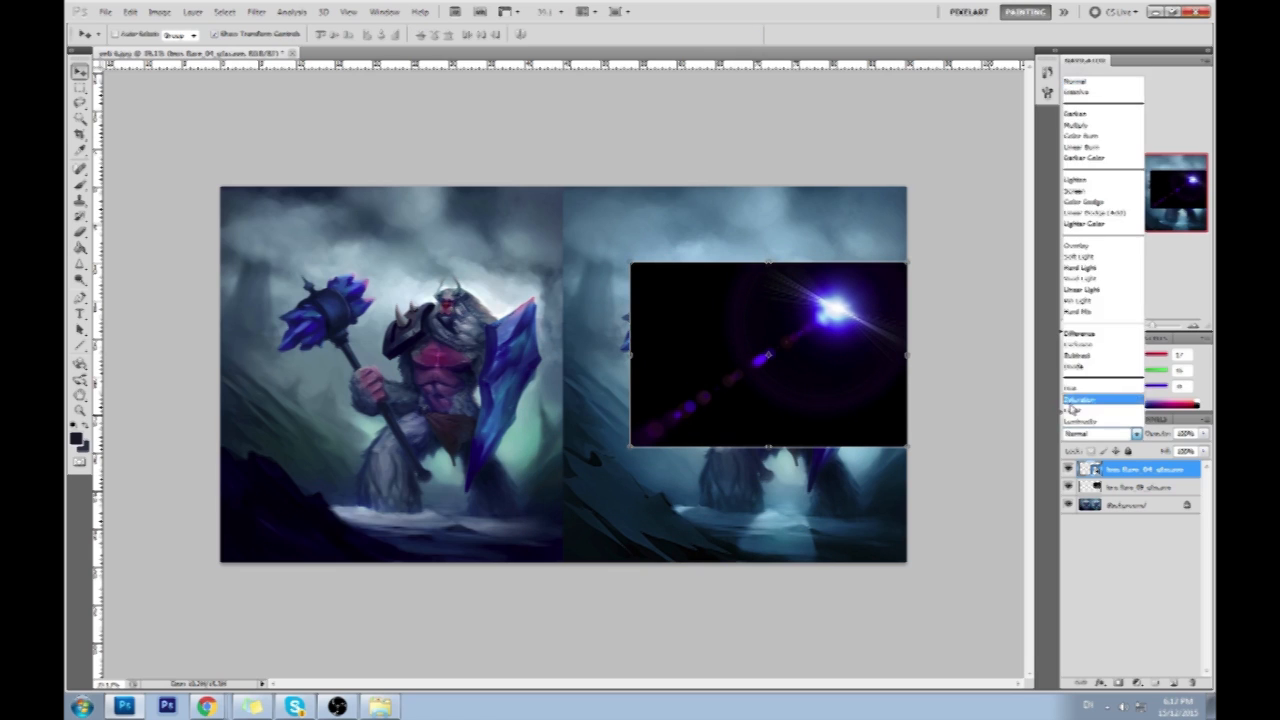
click(1072, 190)
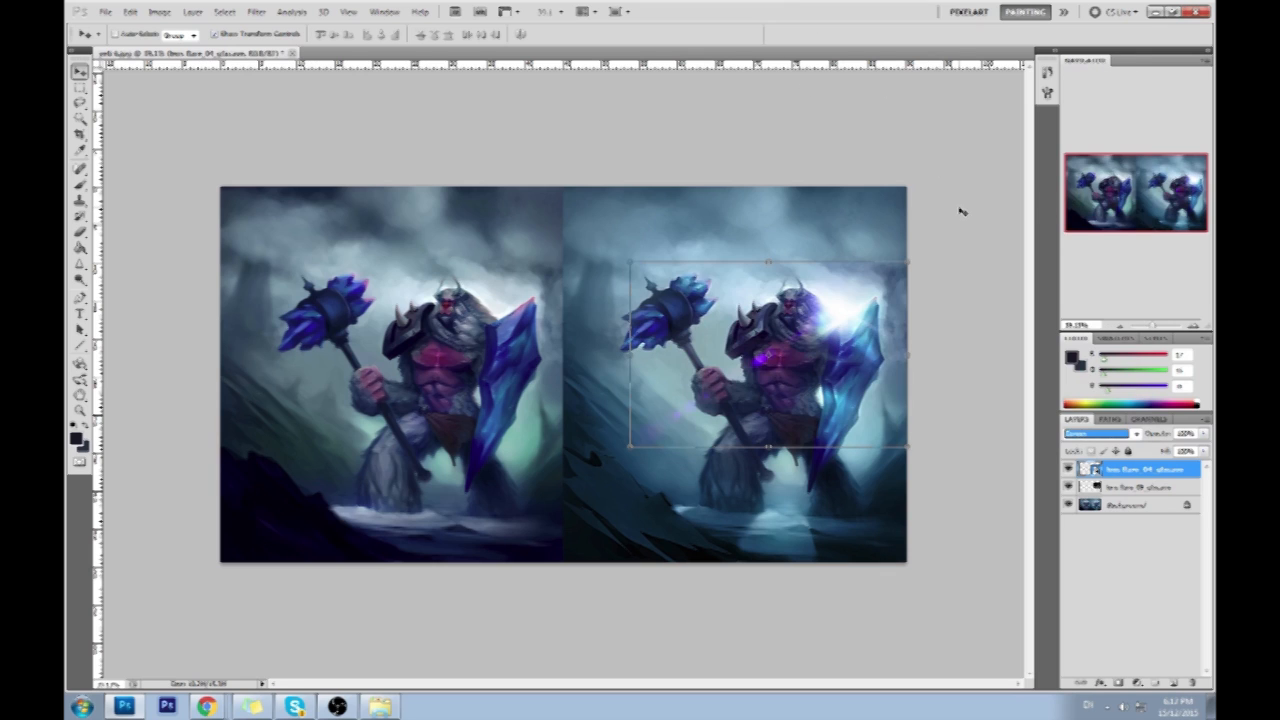
key(b)
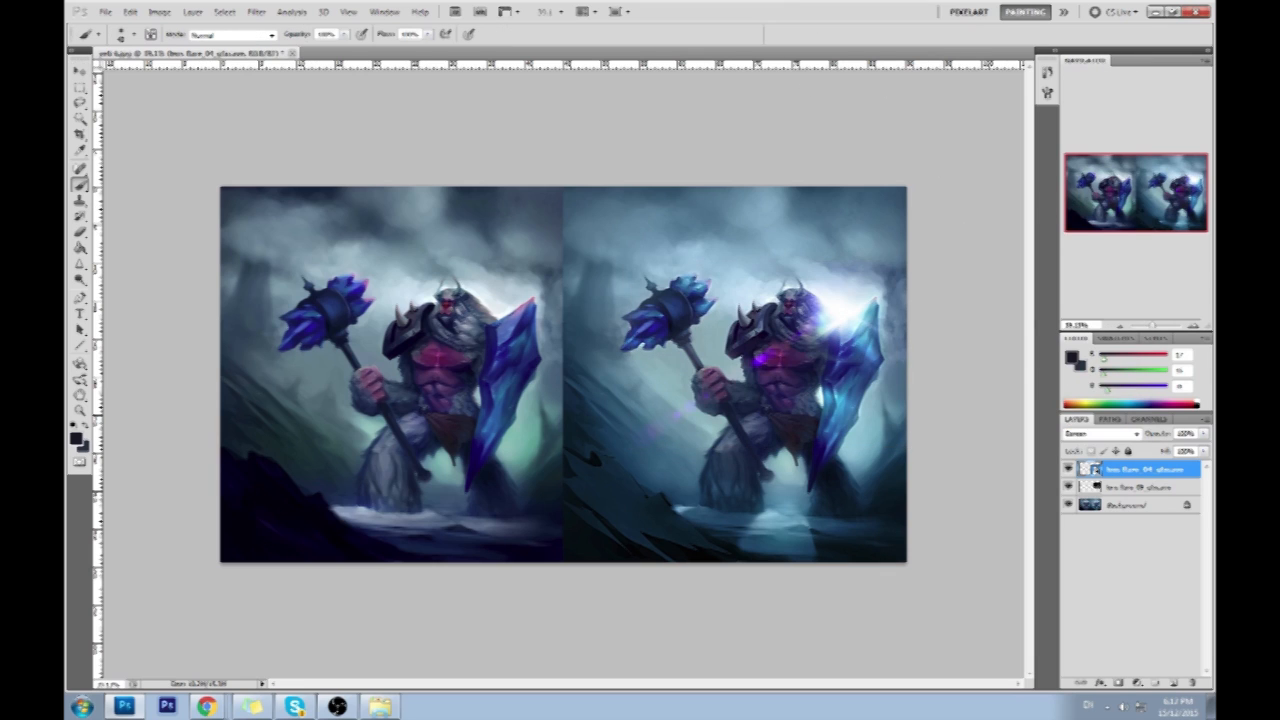
key(alt+Tab)
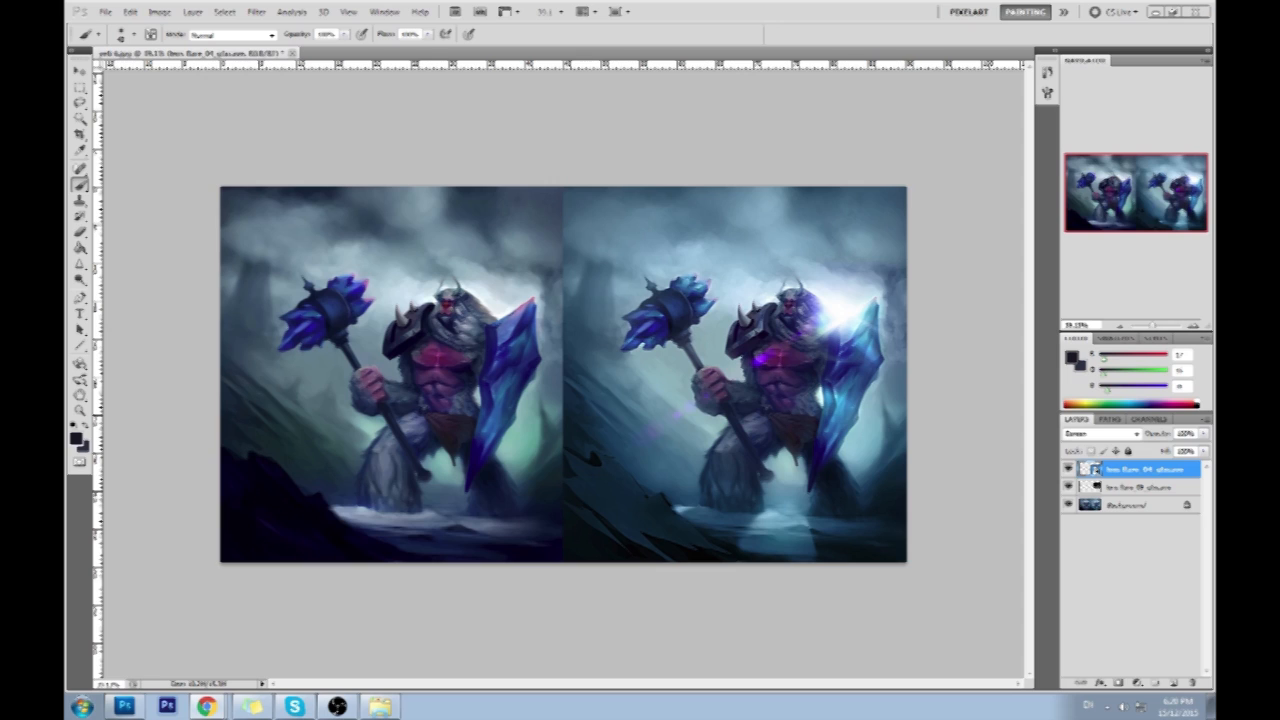